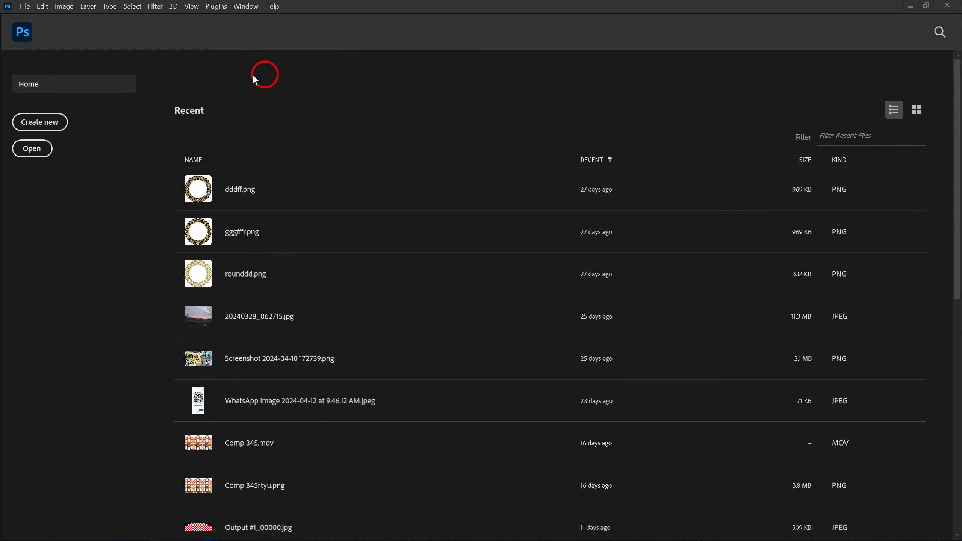
Step: Start a new document from the Film & Video HDTV 1080p preset with its dimensions measured in pixels
click(34, 128)
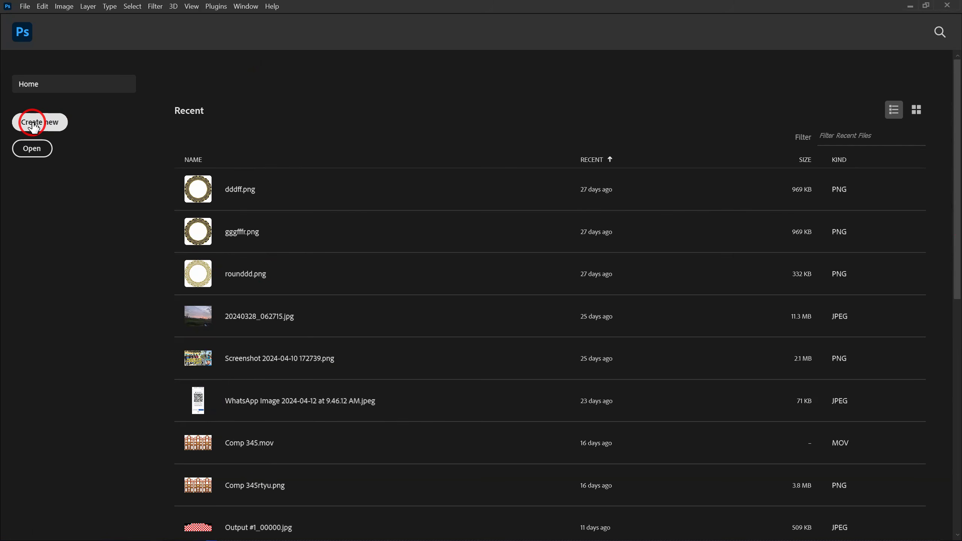
click(56, 122)
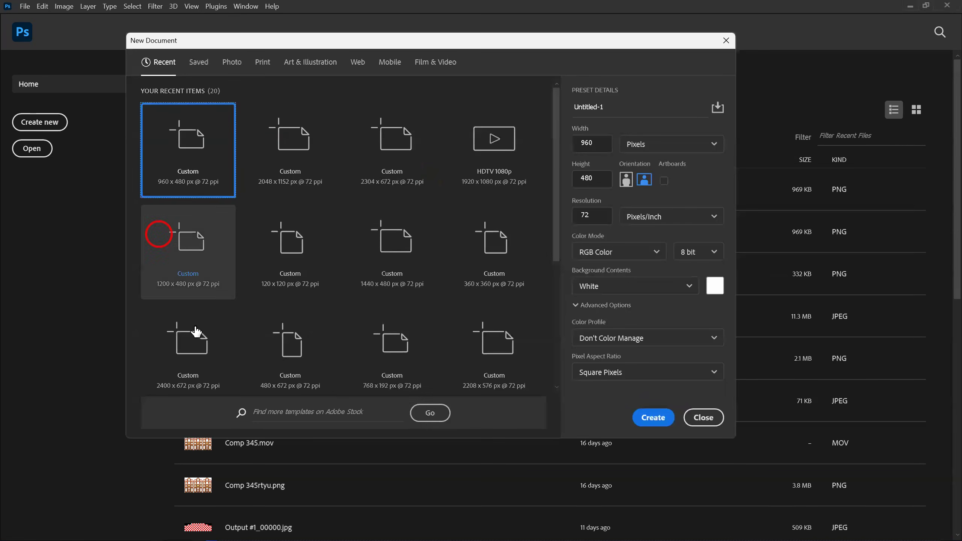
click(436, 62)
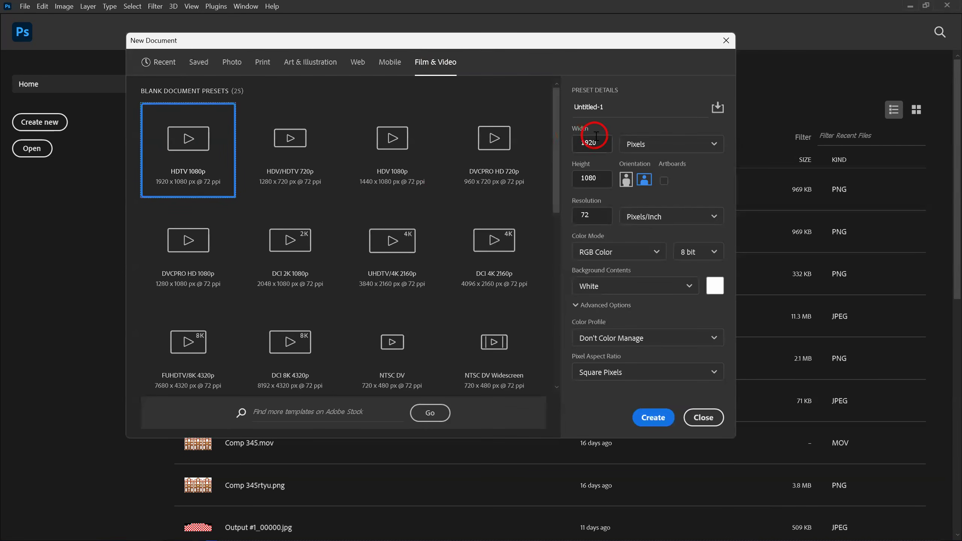
click(650, 152)
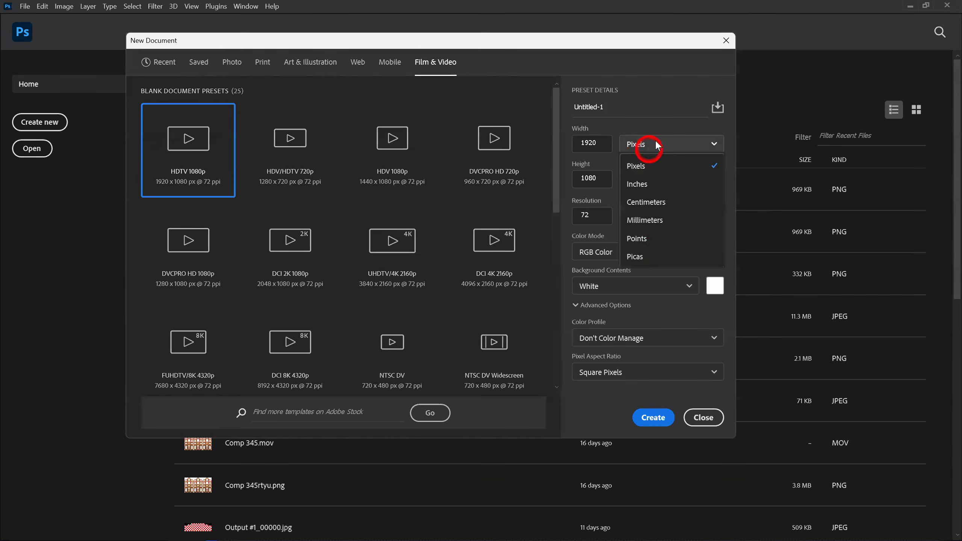
click(635, 169)
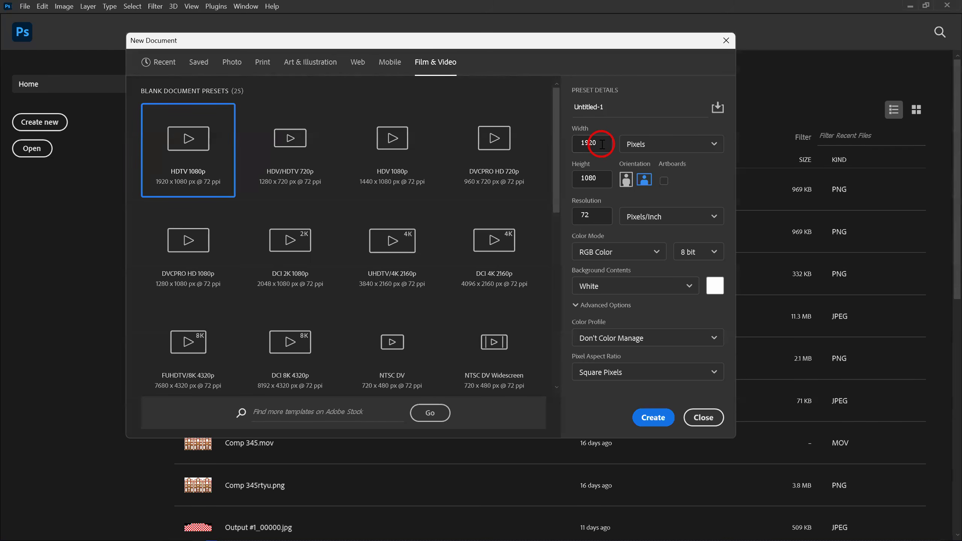
Step: Try to set the new document's width to 120 pixels
drag(601, 144, 568, 142)
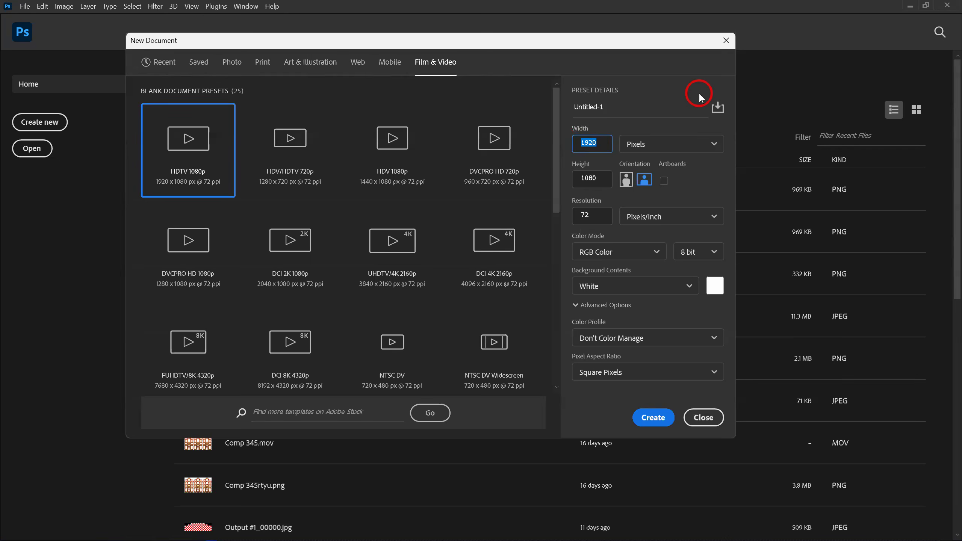
text(120)
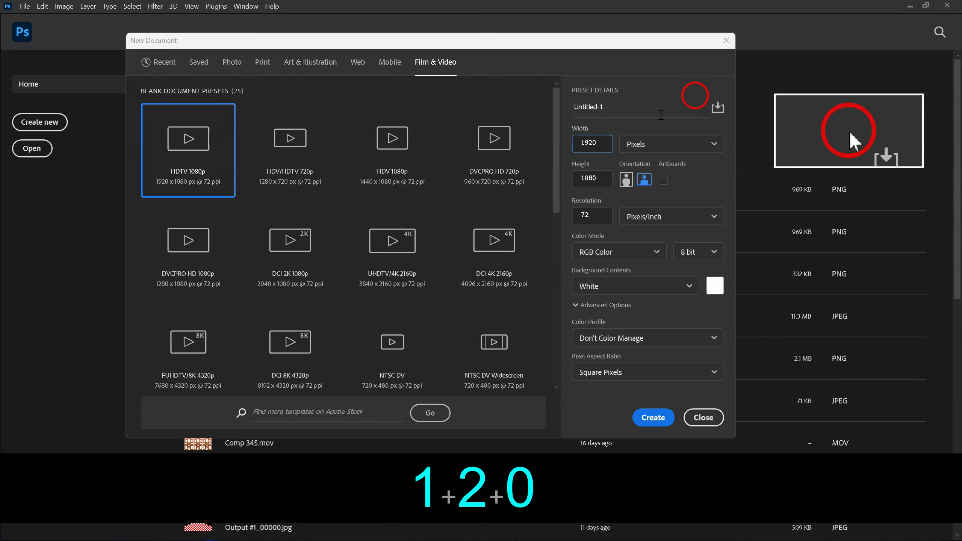
drag(608, 145, 568, 145)
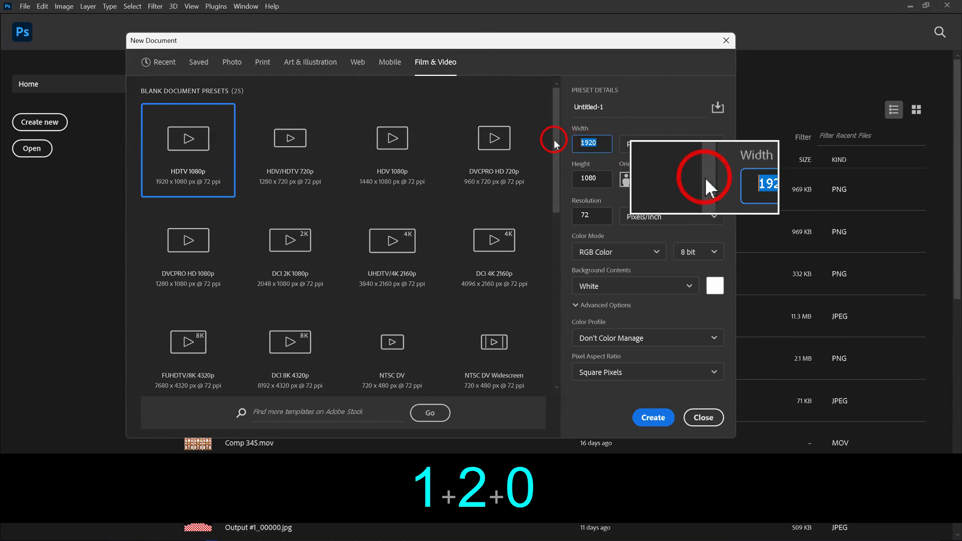
text(120)
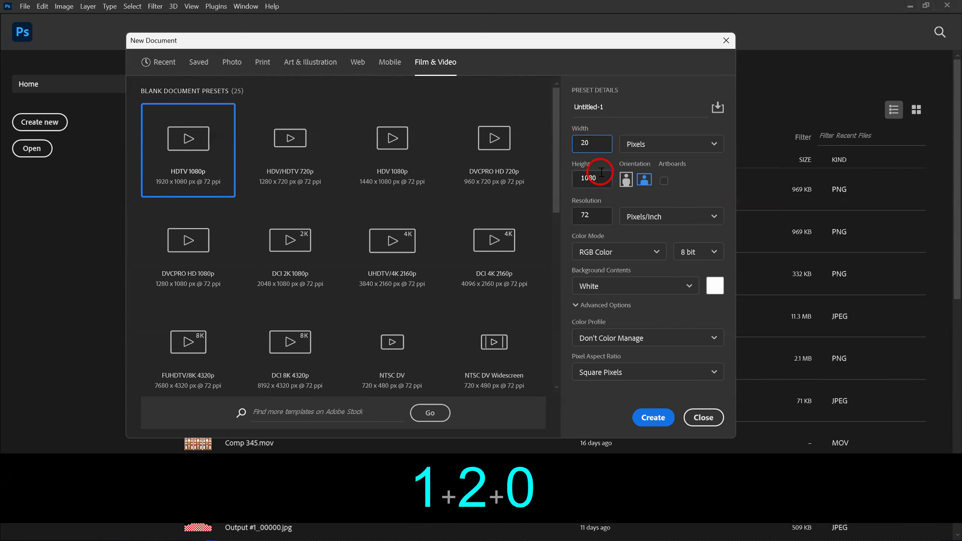
drag(597, 143, 568, 147)
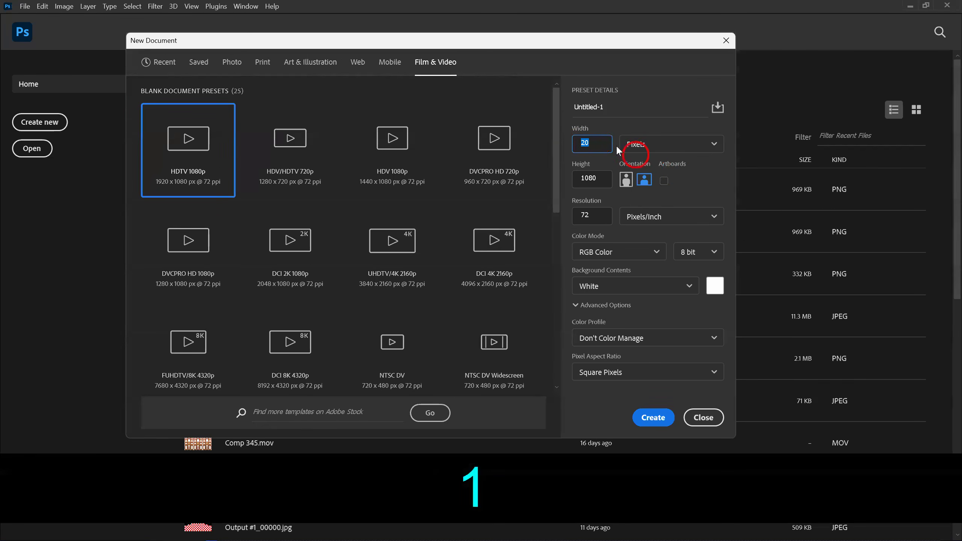
click(455, 63)
drag(589, 142, 564, 142)
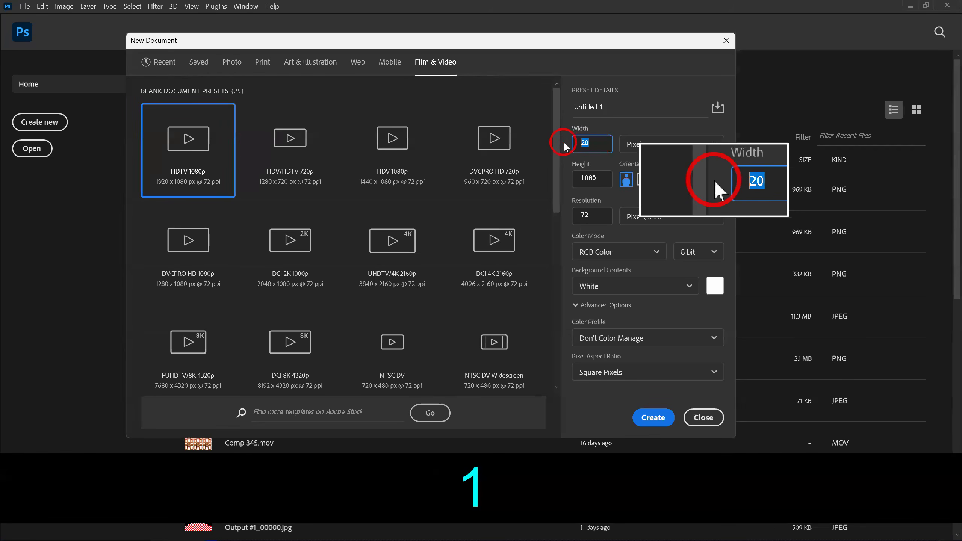
text(2)
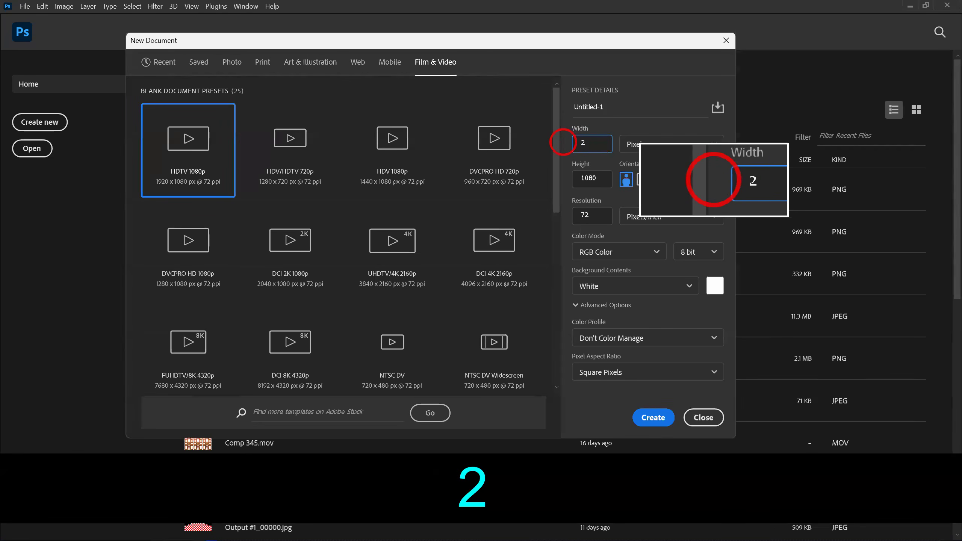
text(0)
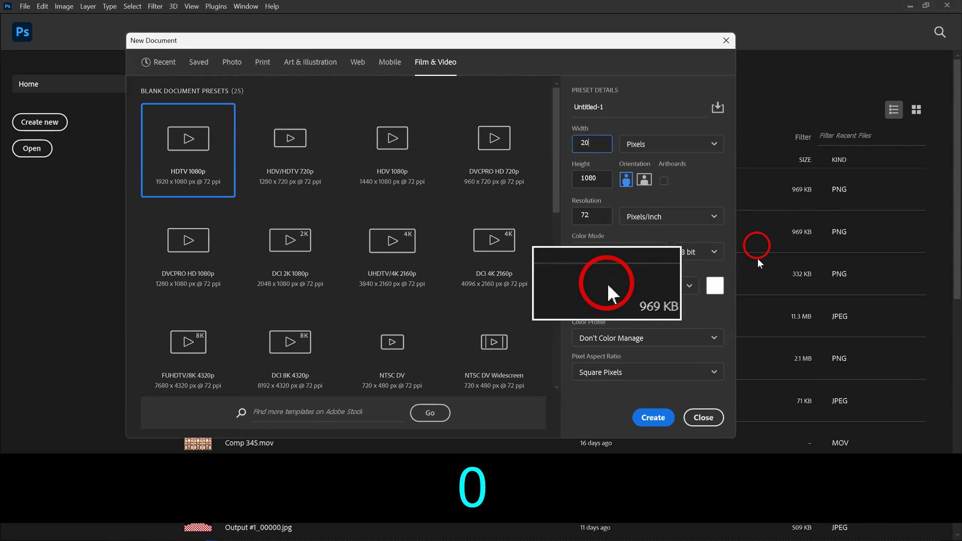
Step: Try a width of 96 pixels and cancel the new document setup
drag(602, 147, 567, 144)
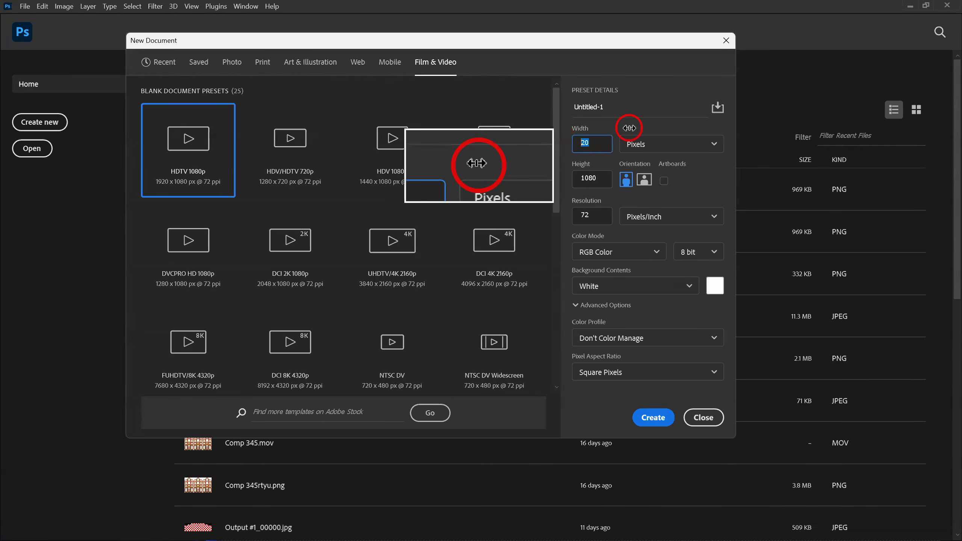
text(9)
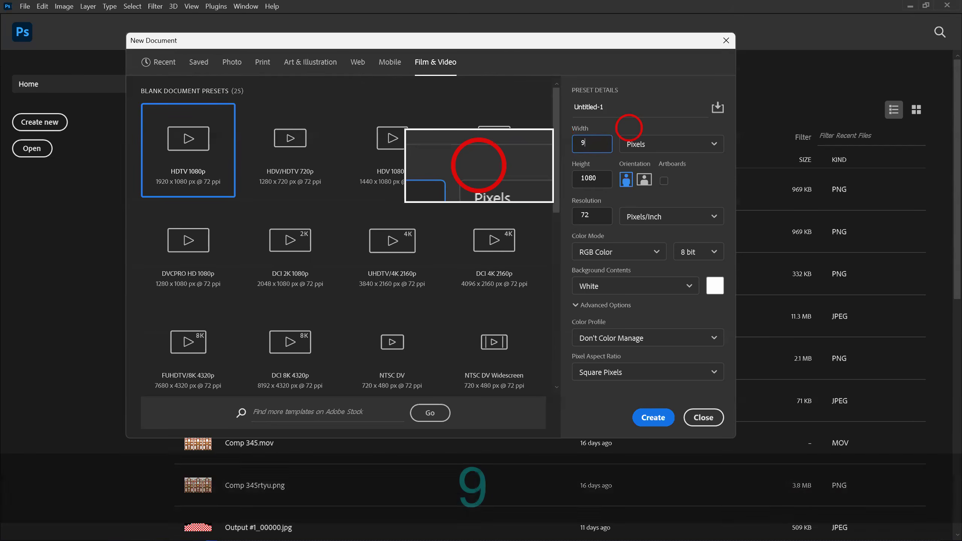
text(6)
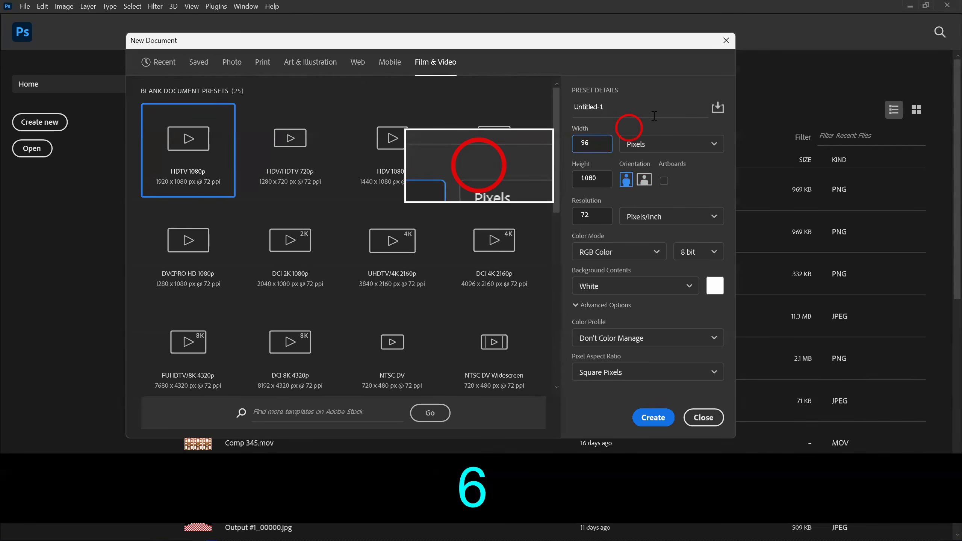
drag(606, 144, 544, 145)
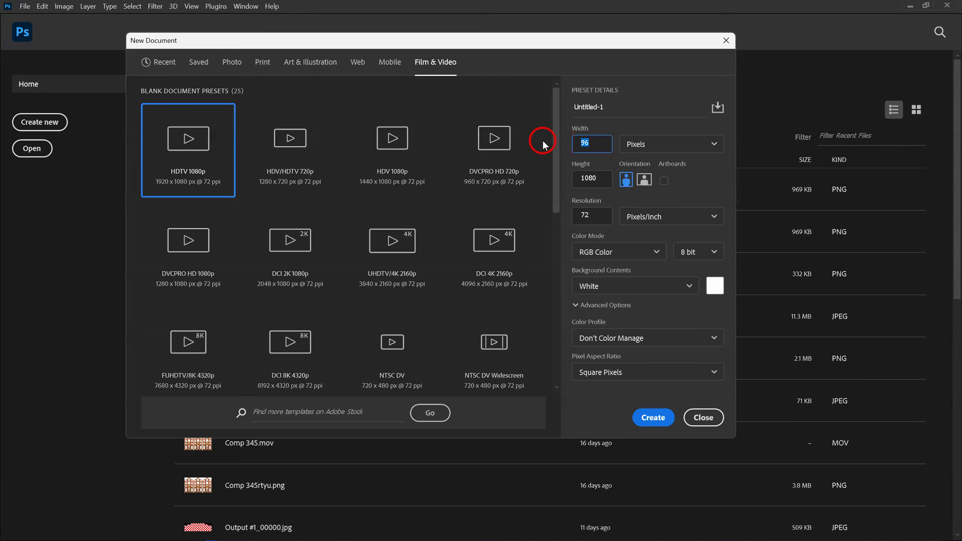
key(1)
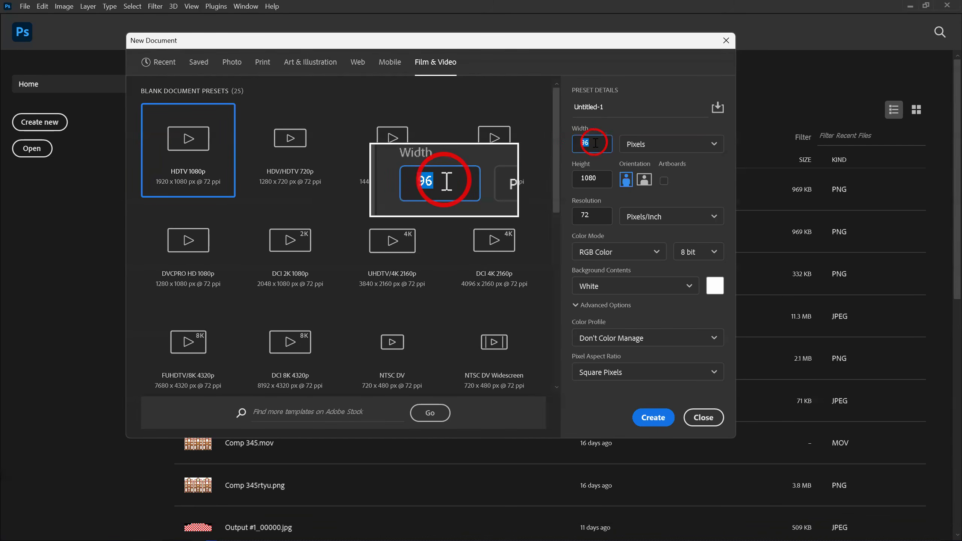
key(Escape)
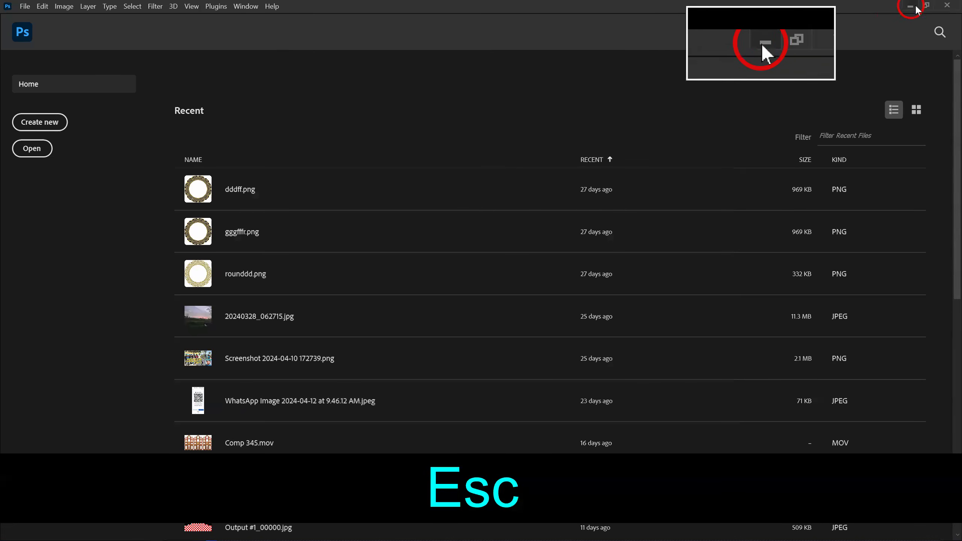
Step: Shrink the Photoshop window and move it away from the desktop icons, briefly opening New folder (16) and minimising it
click(925, 6)
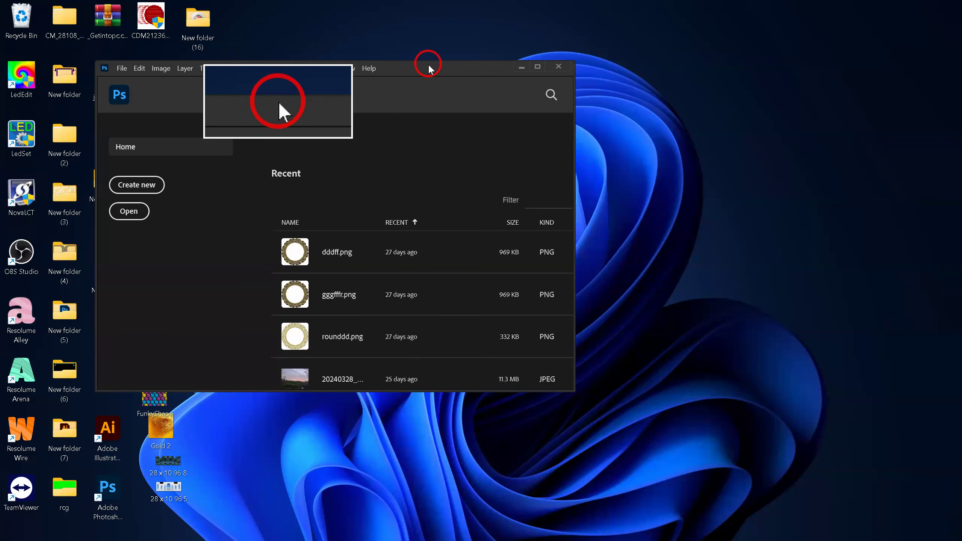
drag(428, 68, 650, 88)
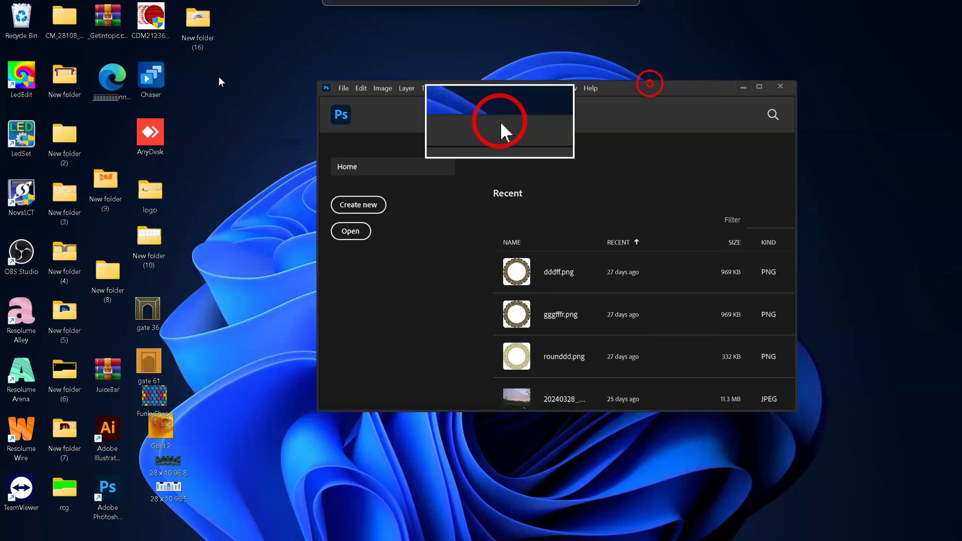
double_click(204, 24)
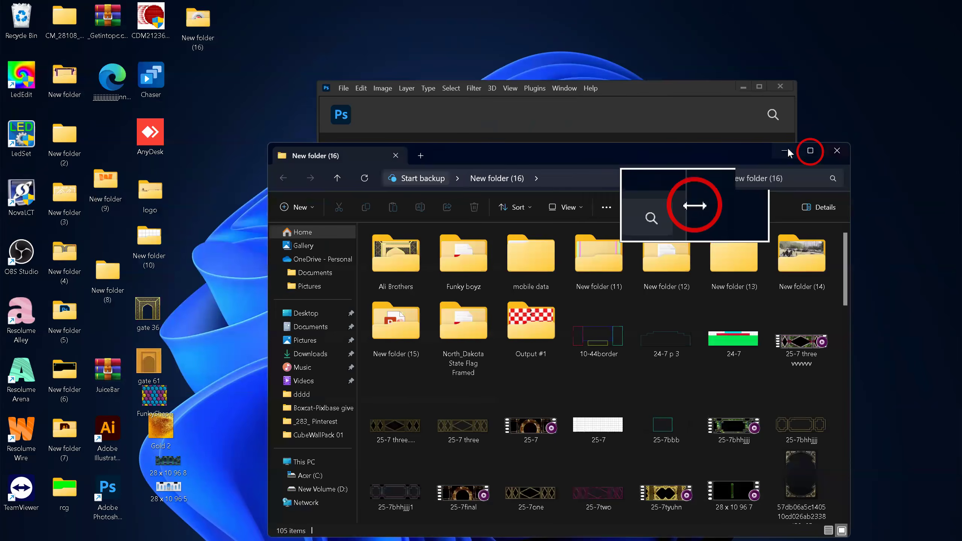
click(783, 151)
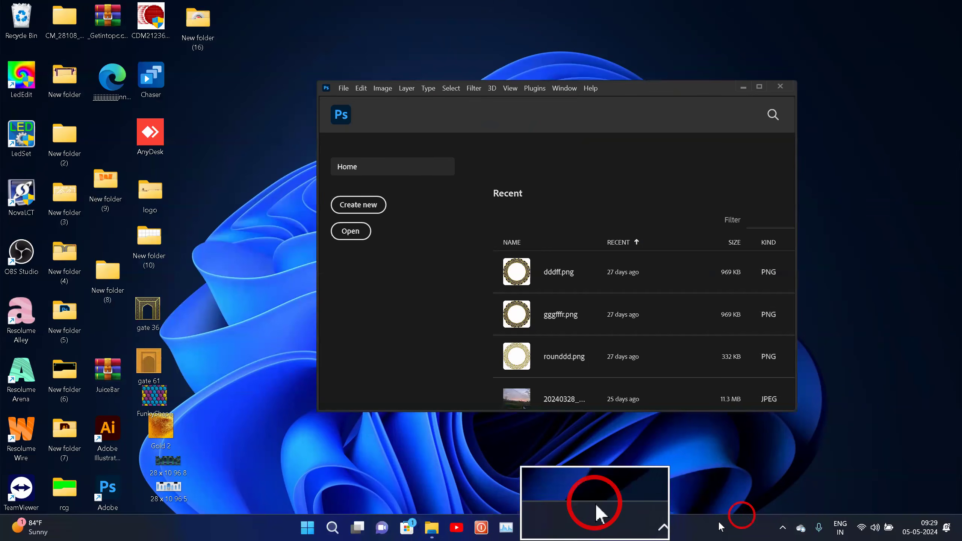
Step: Switch to SwordSoft Mousetrack, clear the Show Livezoom hotkey and close the settings
click(606, 527)
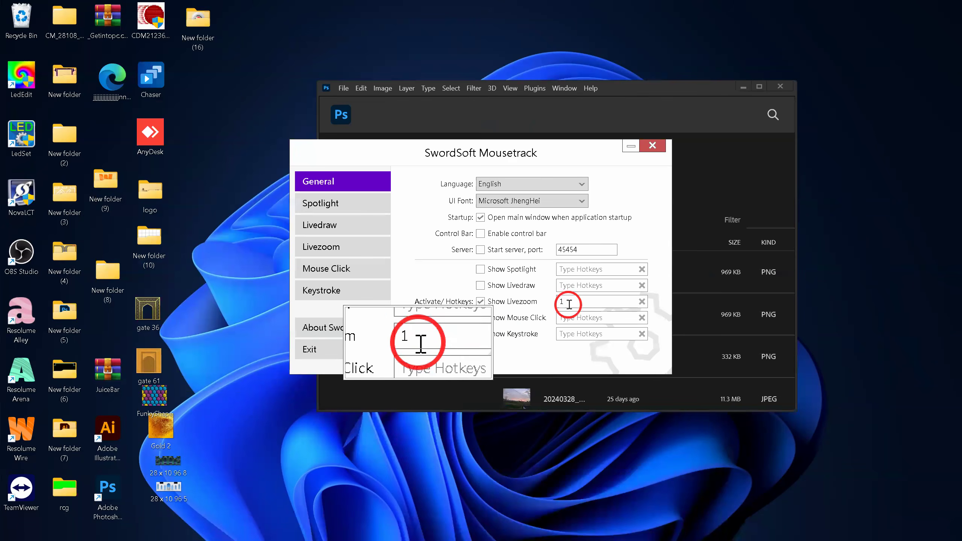
click(641, 301)
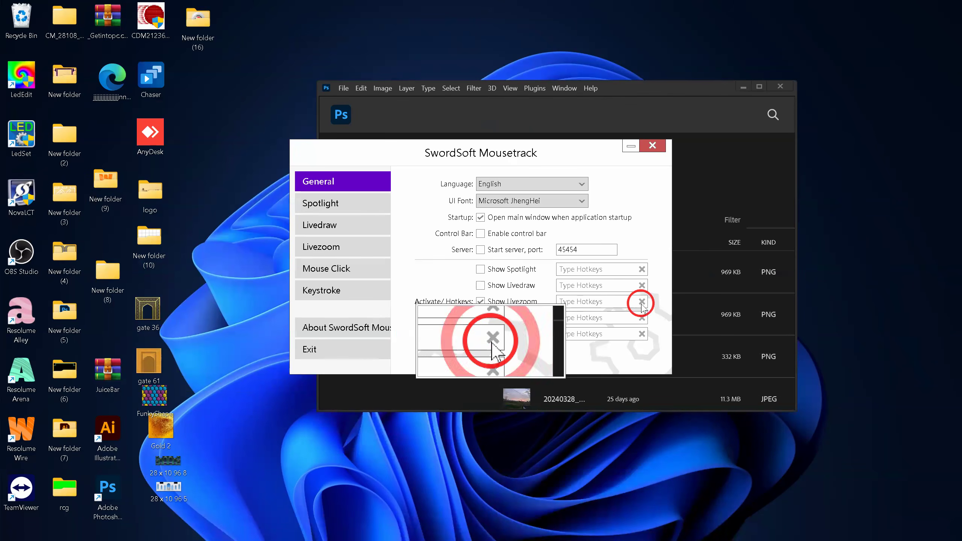
click(653, 147)
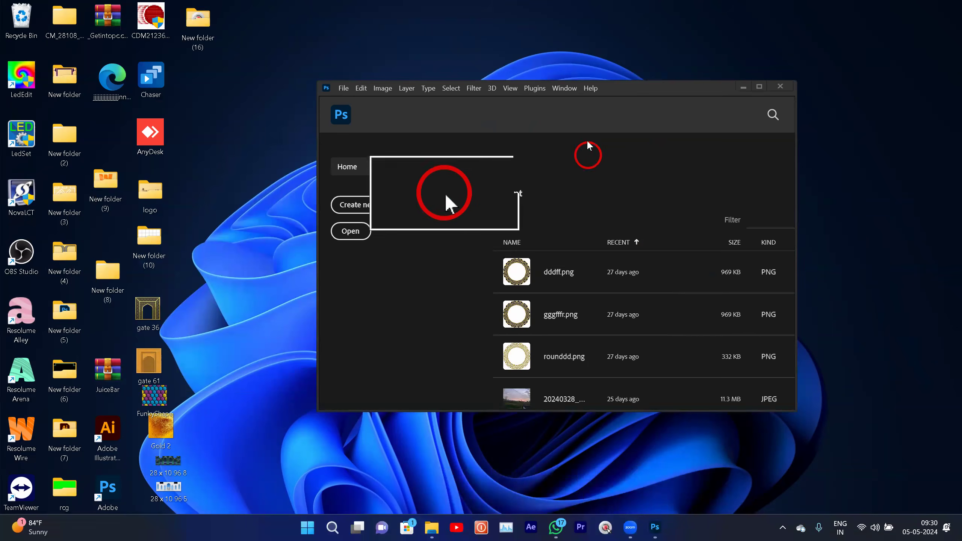
Step: Reopen the SwordSoft Mousetrack settings, assign 1 as the Show Livezoom hotkey and close them
key(1)
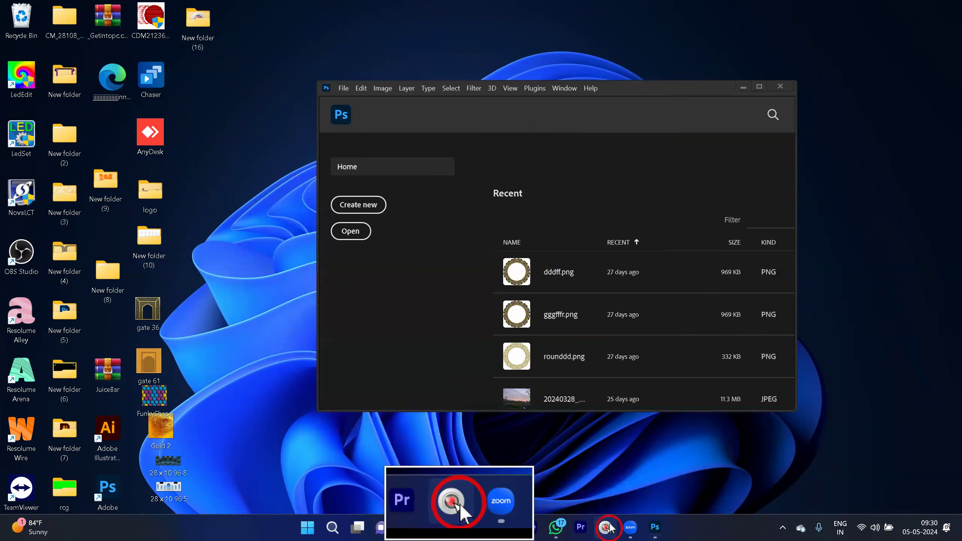
click(609, 526)
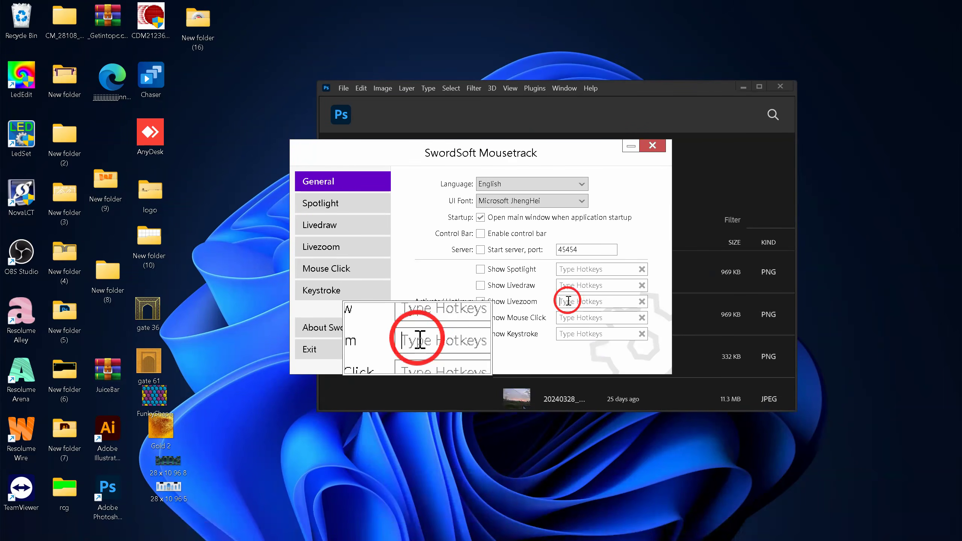
click(322, 290)
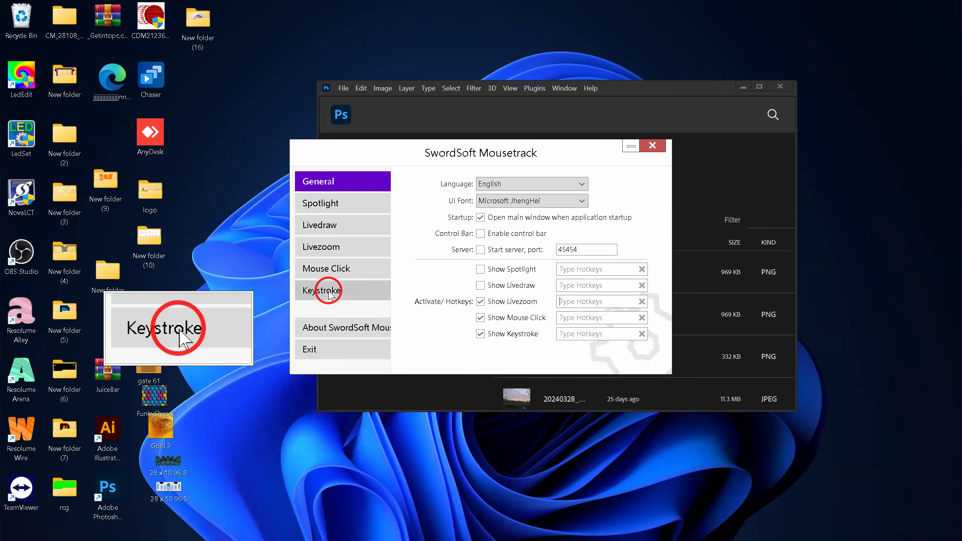
click(320, 181)
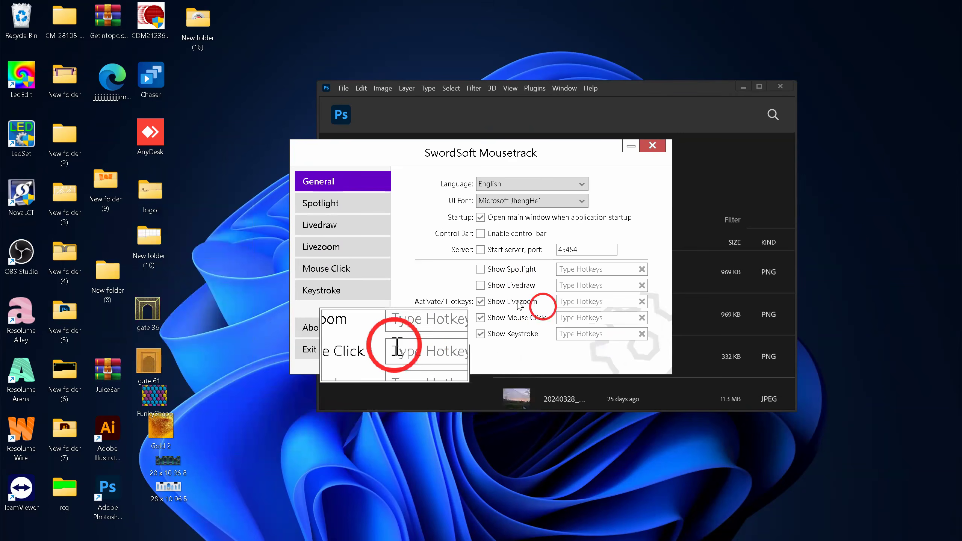
click(577, 302)
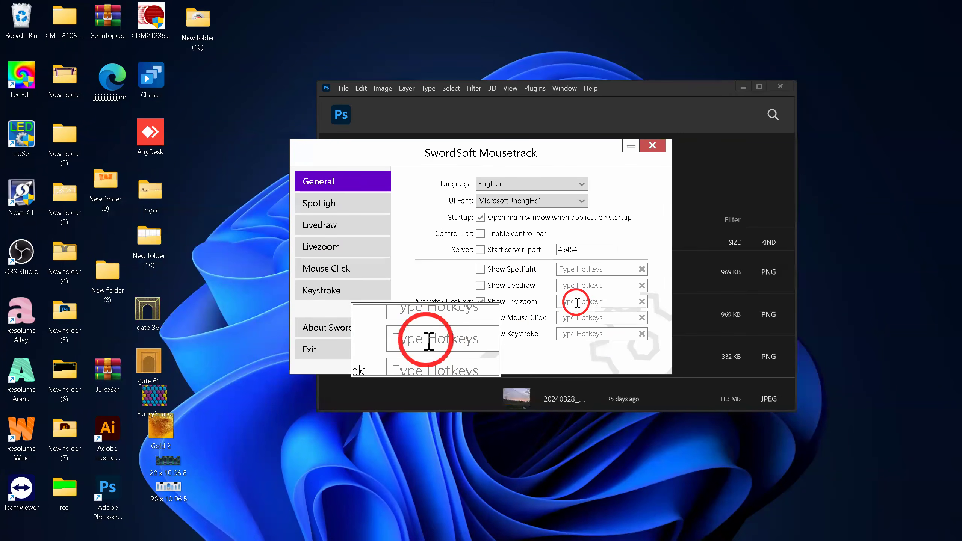
text(1)
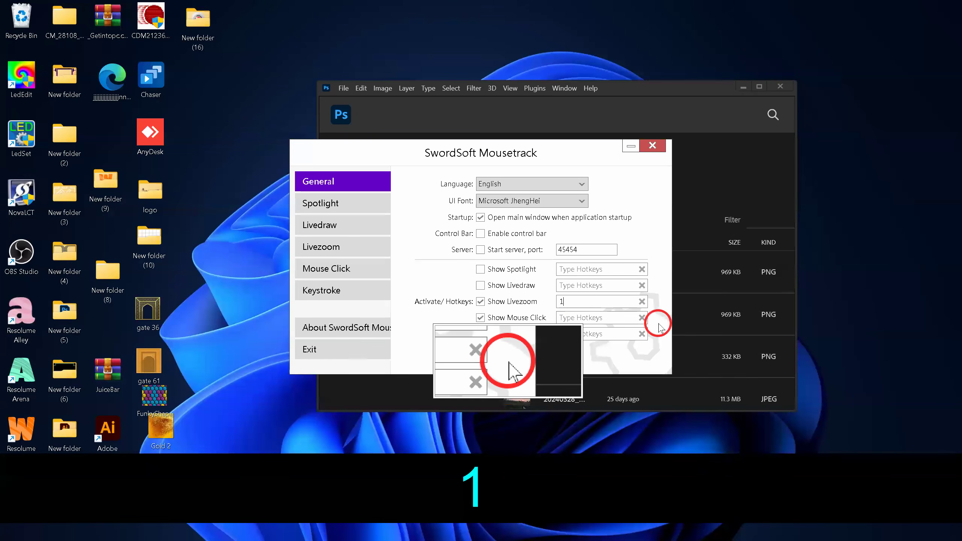
click(650, 146)
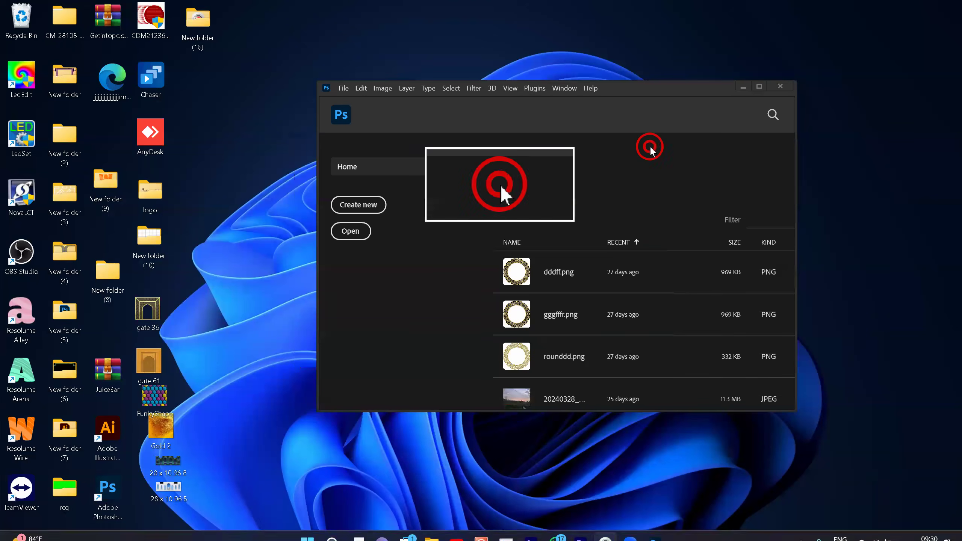
Step: Test the 1 hotkey over Photoshop and check the Show Livezoom hotkey in the SwordSoft Mousetrack settings
key(1)
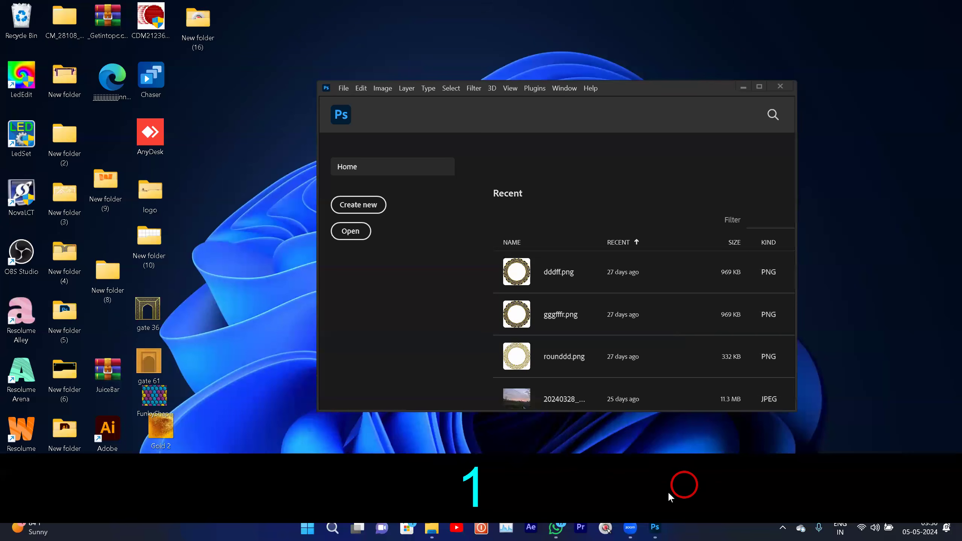
click(613, 527)
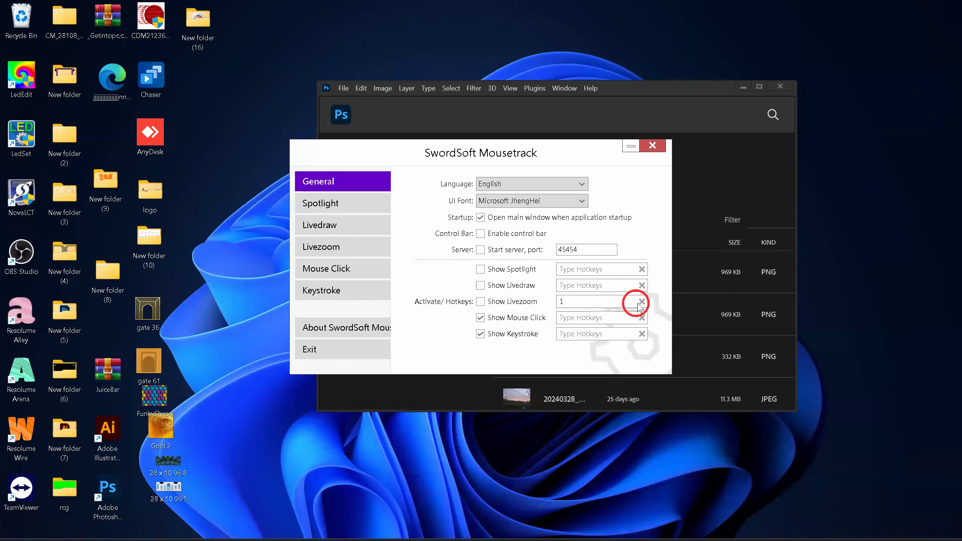
click(652, 145)
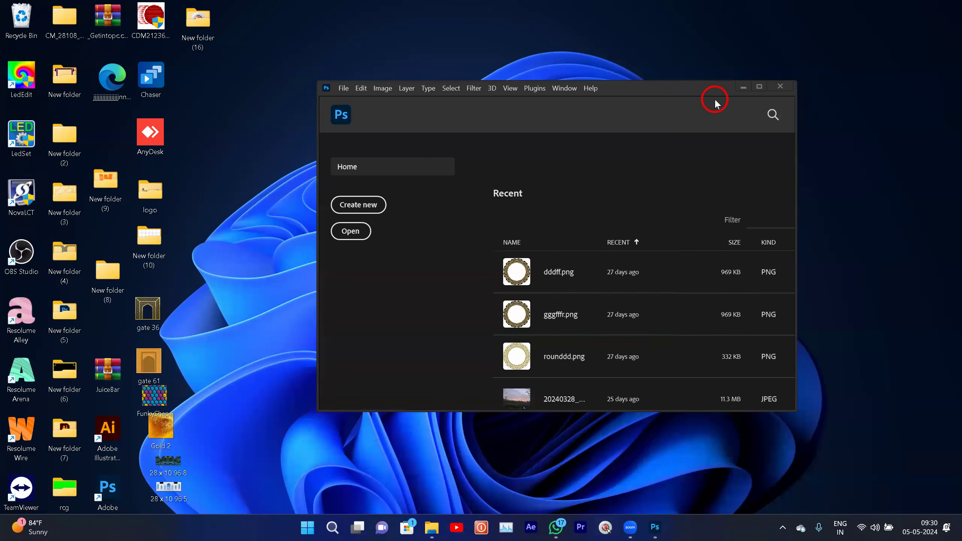
Step: Maximise the Photoshop window and create a 120 x 120 pixel document at 72 pixels/inch from the Film & Video presets
click(759, 89)
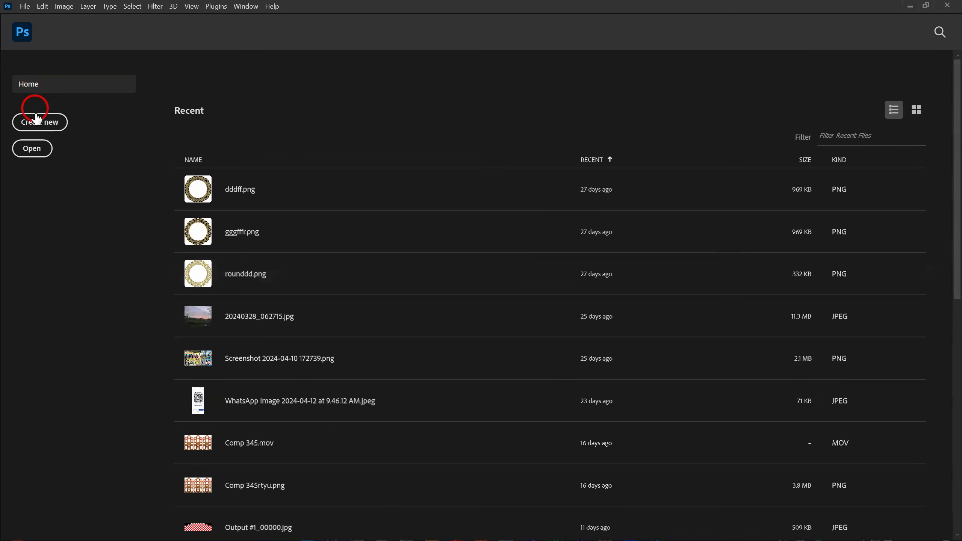
click(37, 125)
double_click(591, 143)
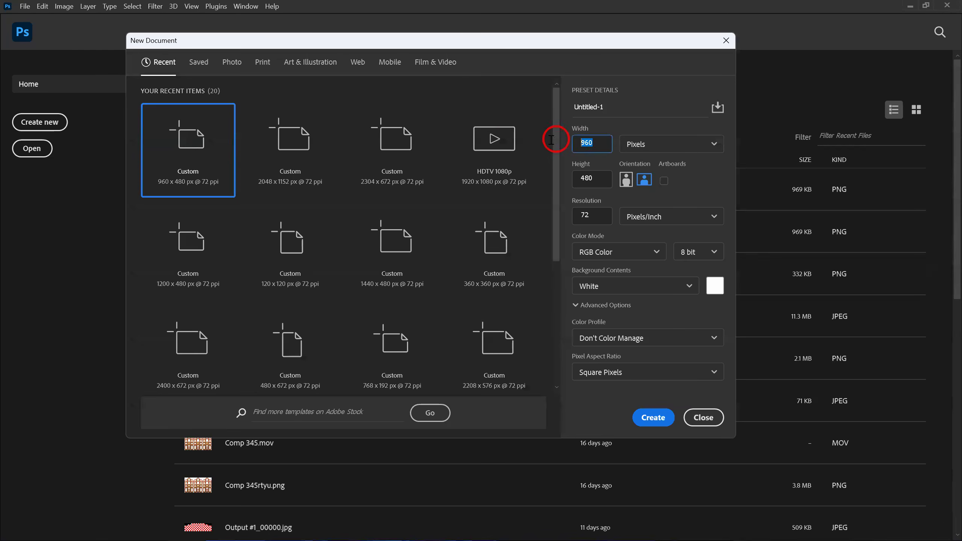
click(441, 69)
double_click(590, 143)
text(120)
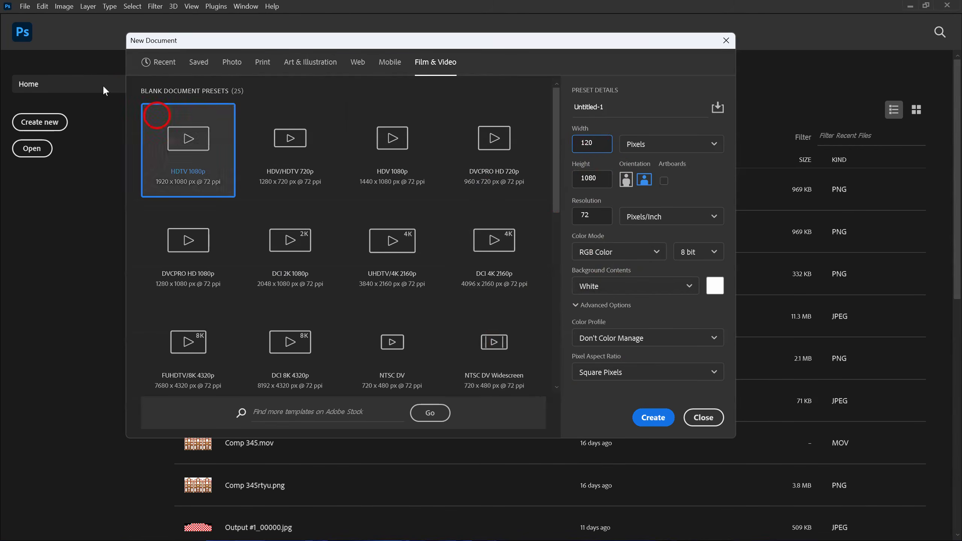
click(593, 143)
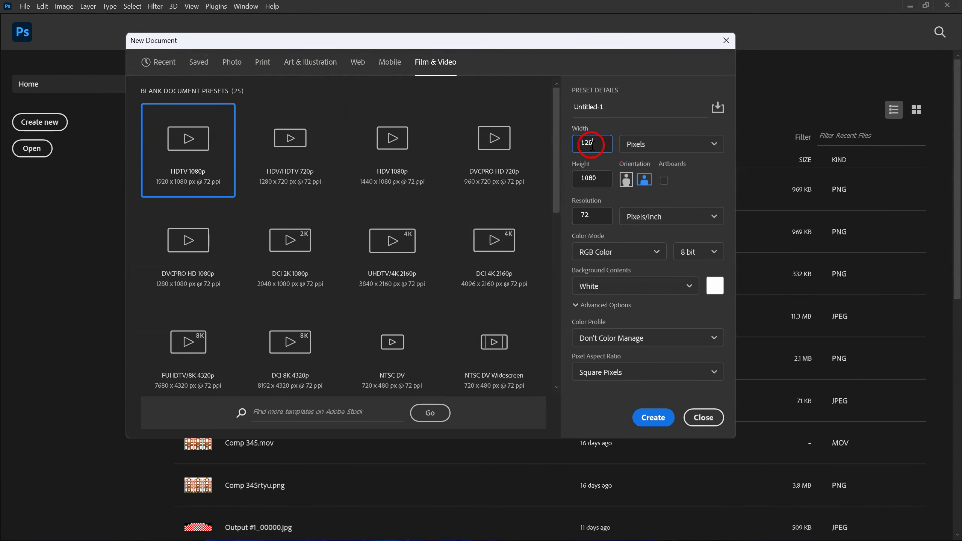
drag(601, 180, 552, 186)
text(120)
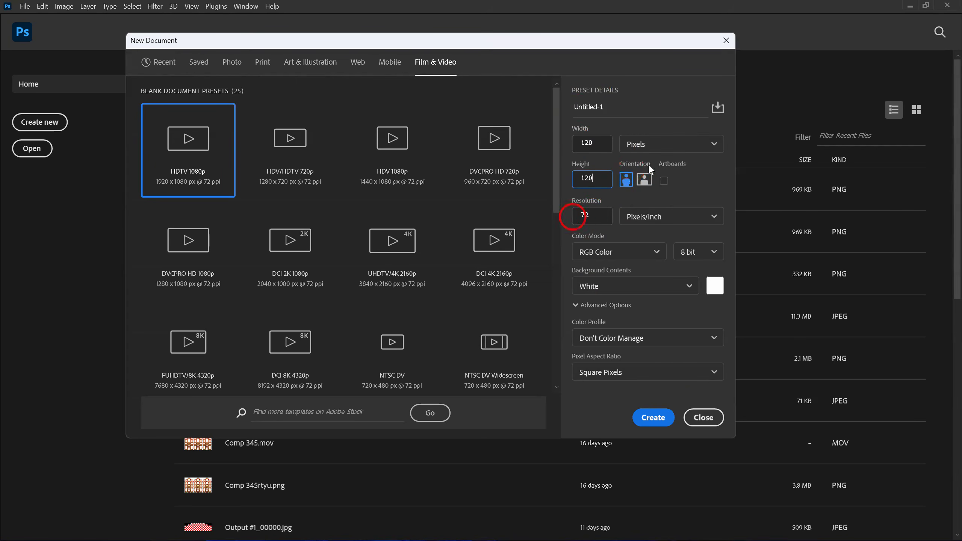
click(653, 418)
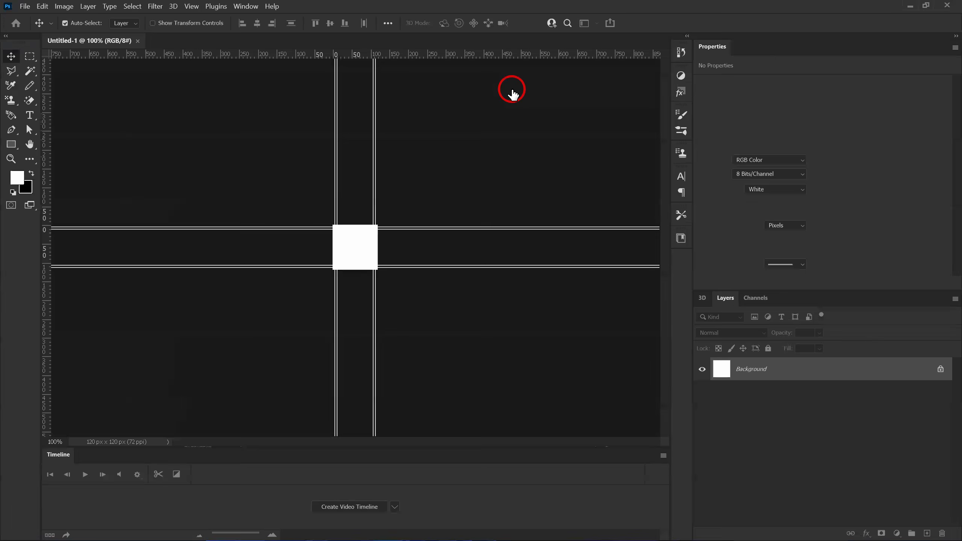
click(649, 150)
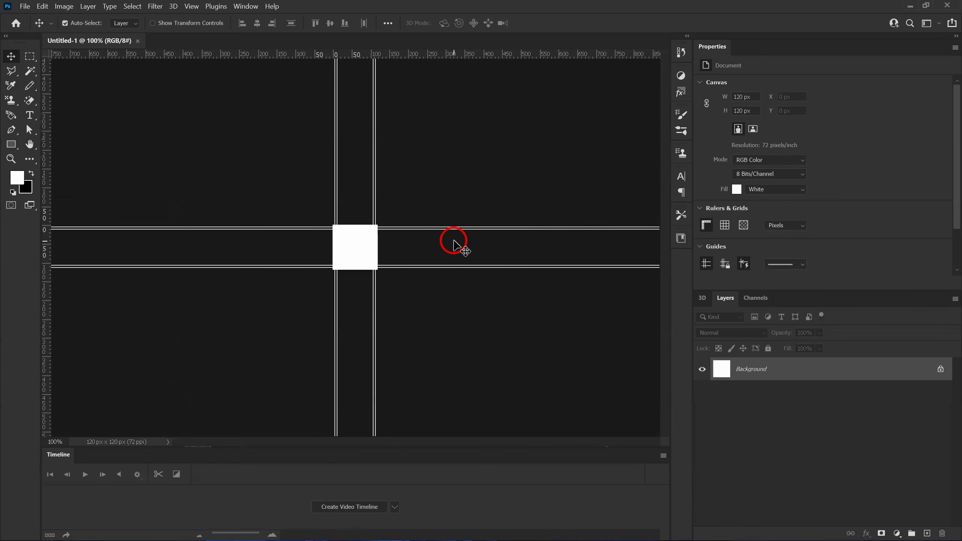
Step: Duplicate the white Background layer of the 120 x 120 pixel document
key(ctrl+equal)
key(ctrl+equal)
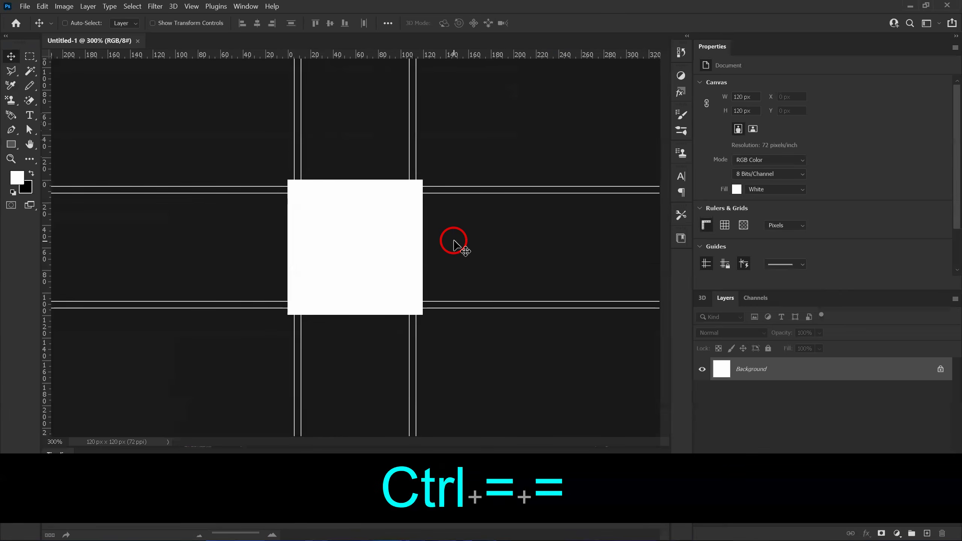
key(ctrl+equal)
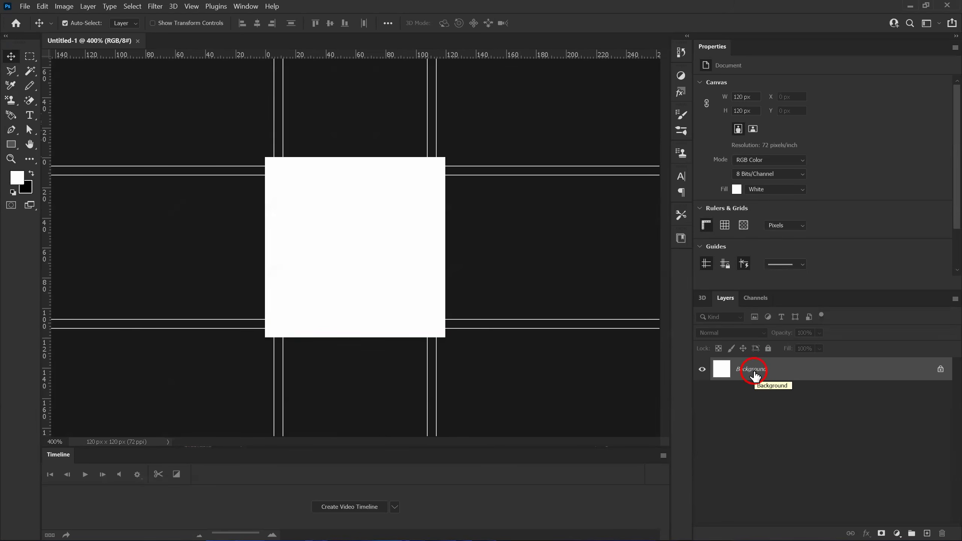
key(ctrl+j)
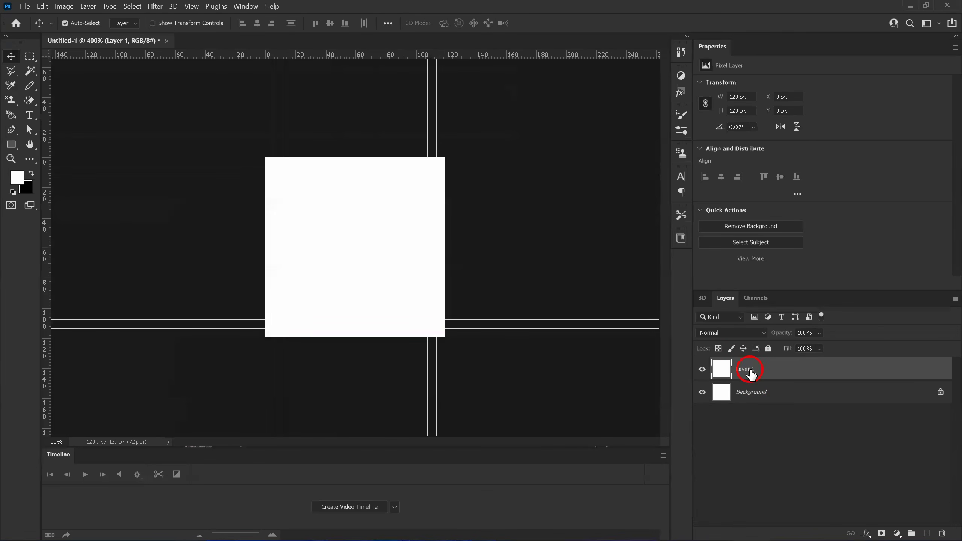
Step: Add a 1 px black Stroke layer style, positioned Inside at 100% opacity, to the duplicated layer
right_click(750, 374)
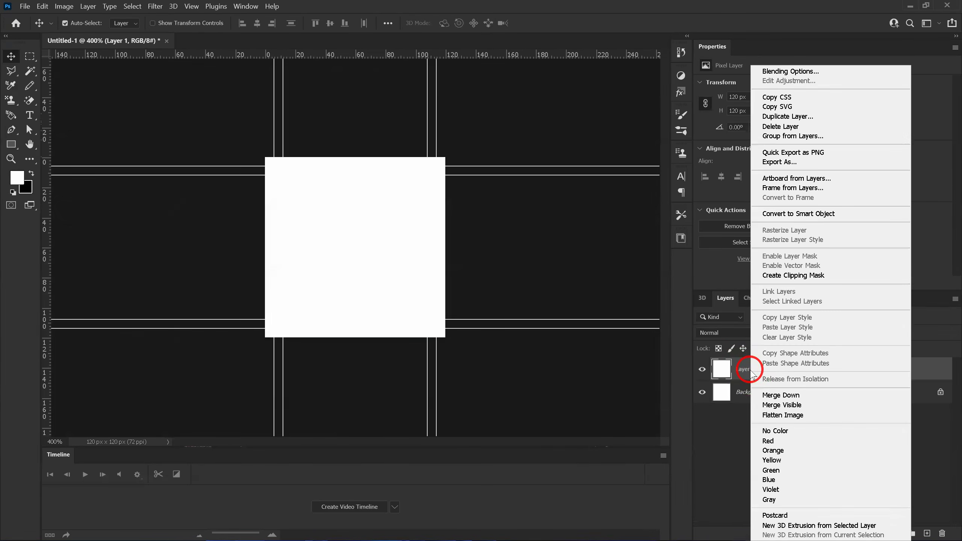
click(780, 71)
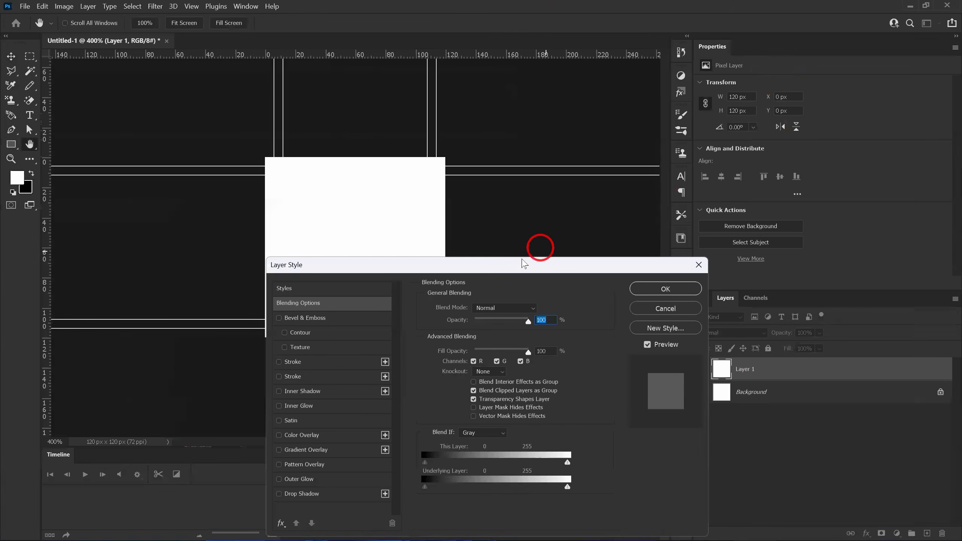
drag(520, 265, 678, 97)
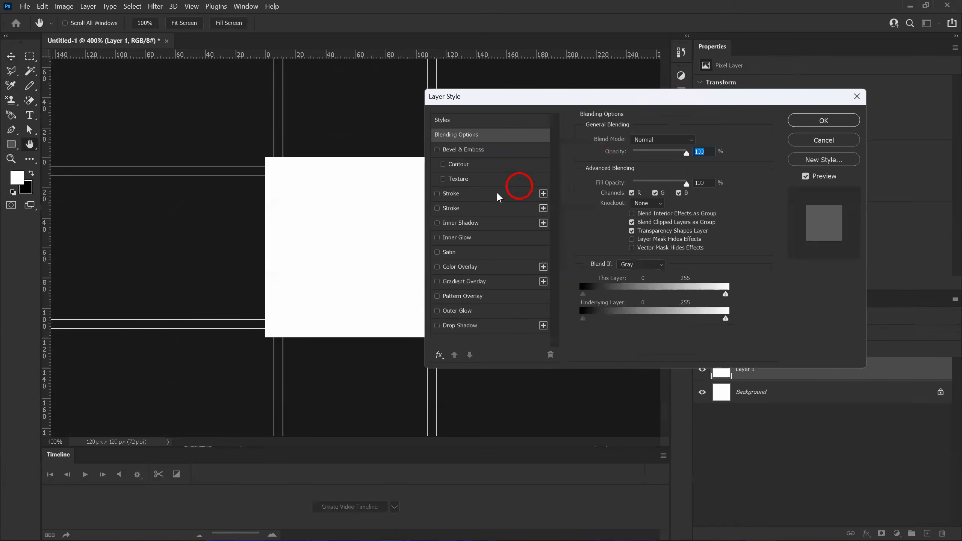
click(466, 195)
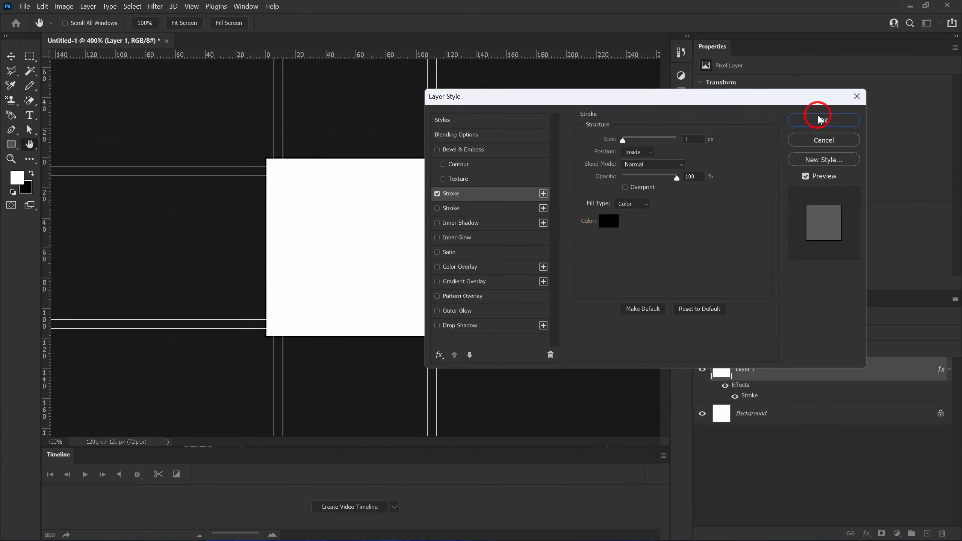
click(794, 122)
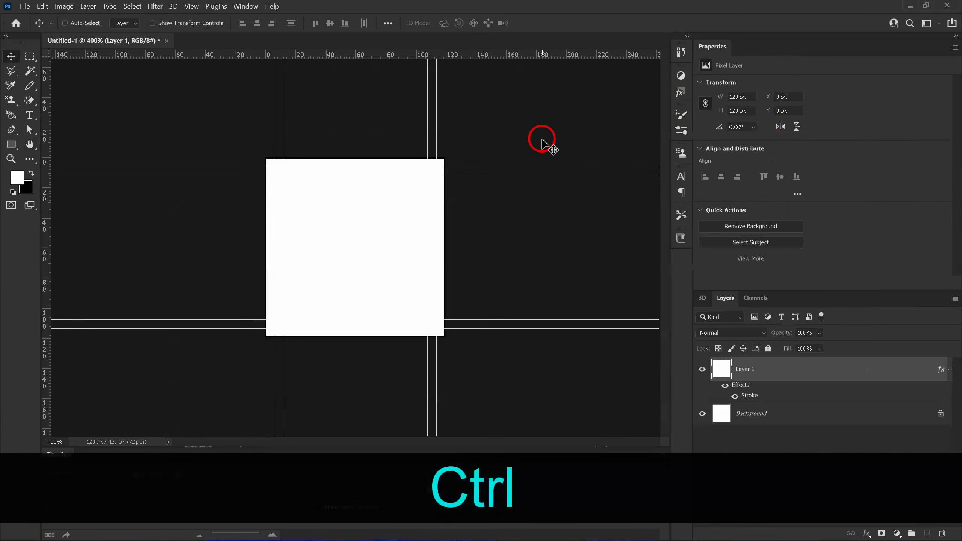
Step: Examine the stroke along the edges of the white square up close
key(ctrl+equal)
key(ctrl+equal)
key(ctrl+equal)
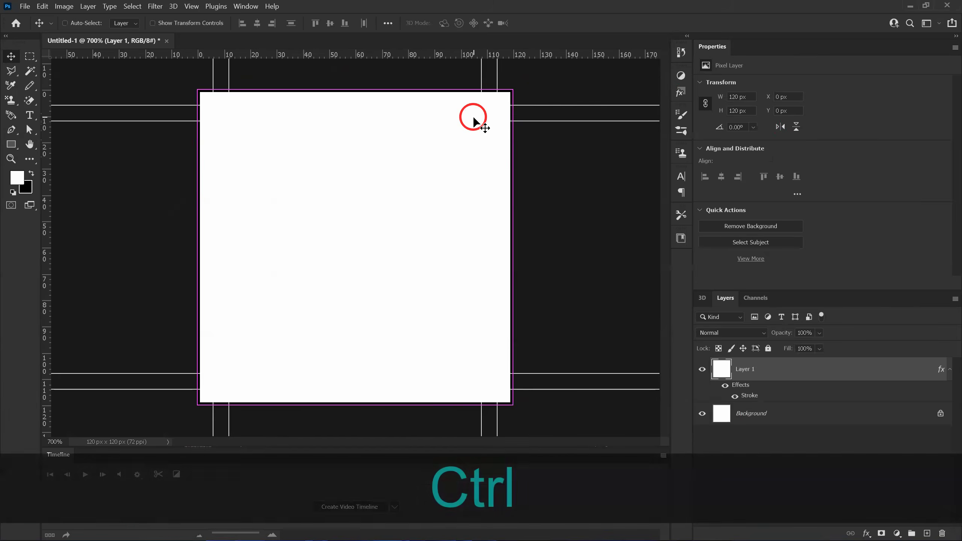
key(ctrl+minus)
key(ctrl+minus)
key(ctrl+minus)
key(ctrl+minus)
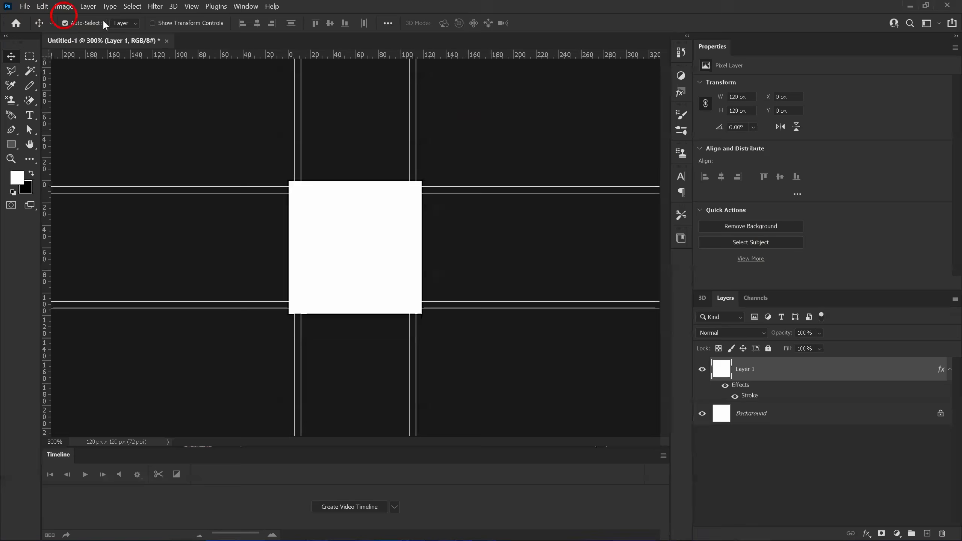
Step: Define the stroked square as a pattern under the suggested name and close the document without saving it
click(43, 8)
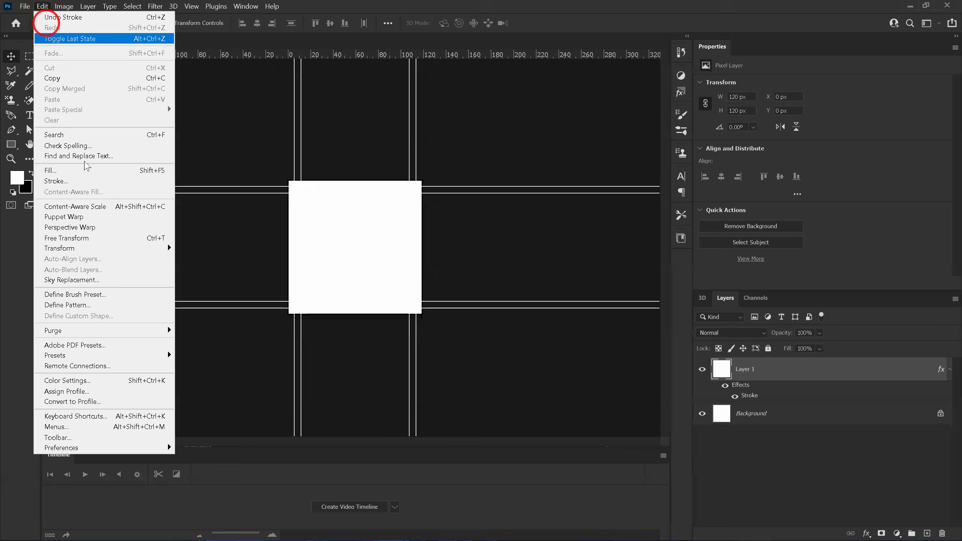
click(62, 305)
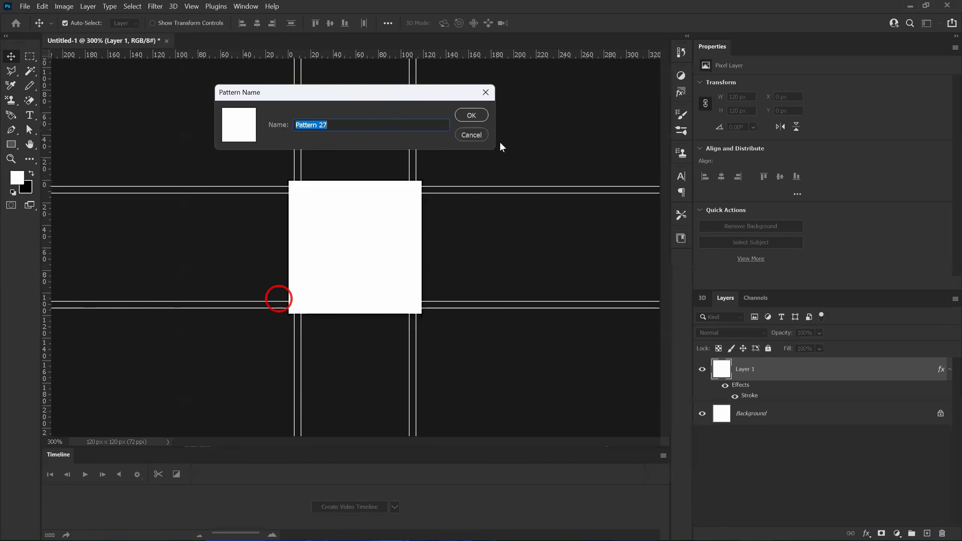
click(471, 116)
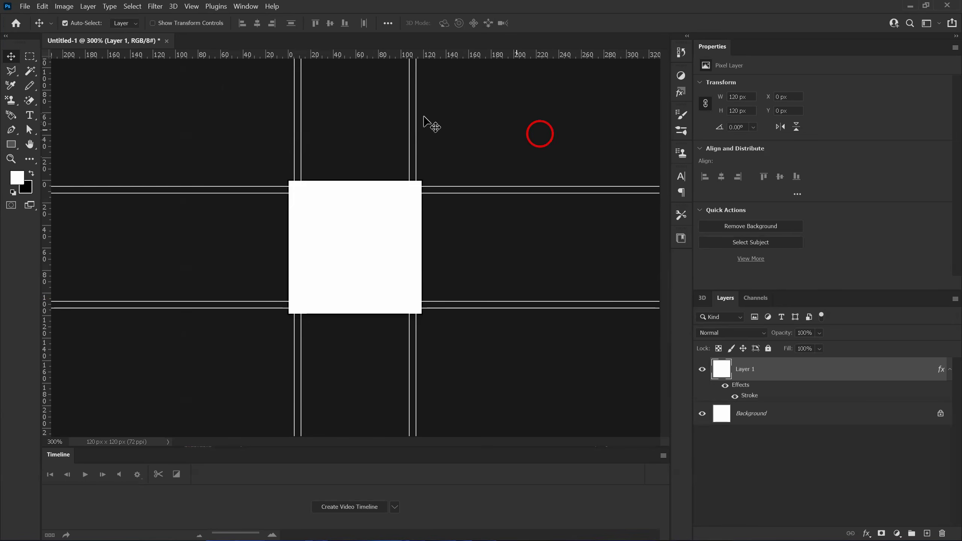
click(167, 40)
click(514, 216)
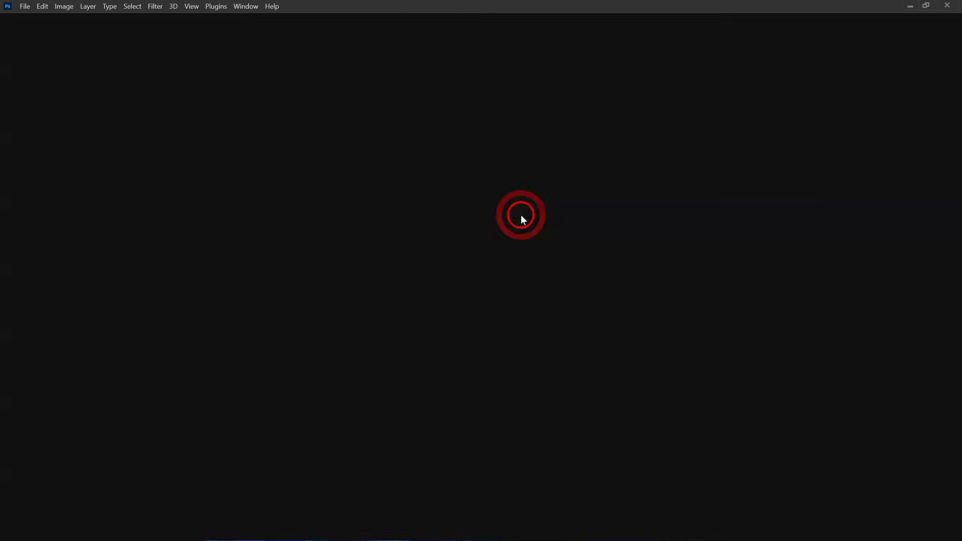
Step: Create a new 1200 x 600 pixel document at 72 pixels/inch from the Film & Video presets
click(41, 127)
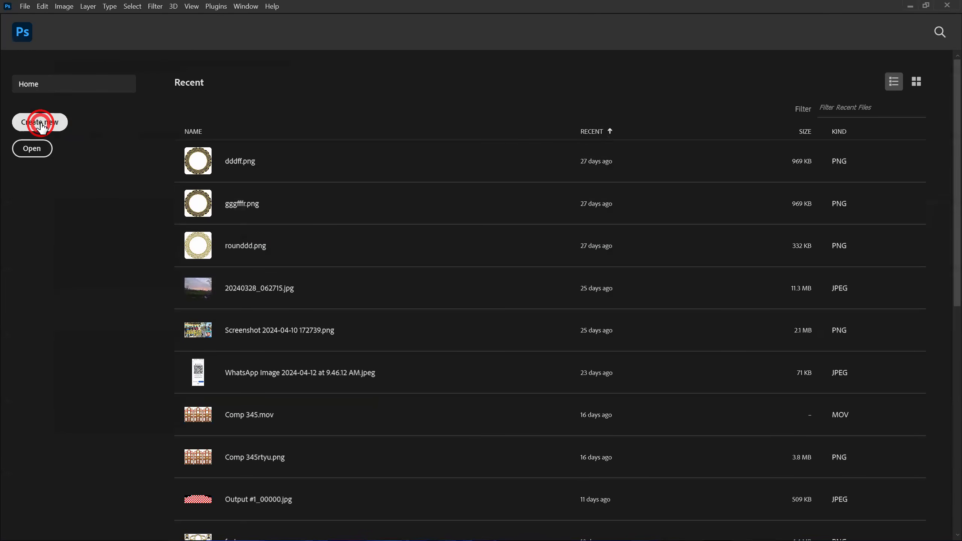
click(435, 63)
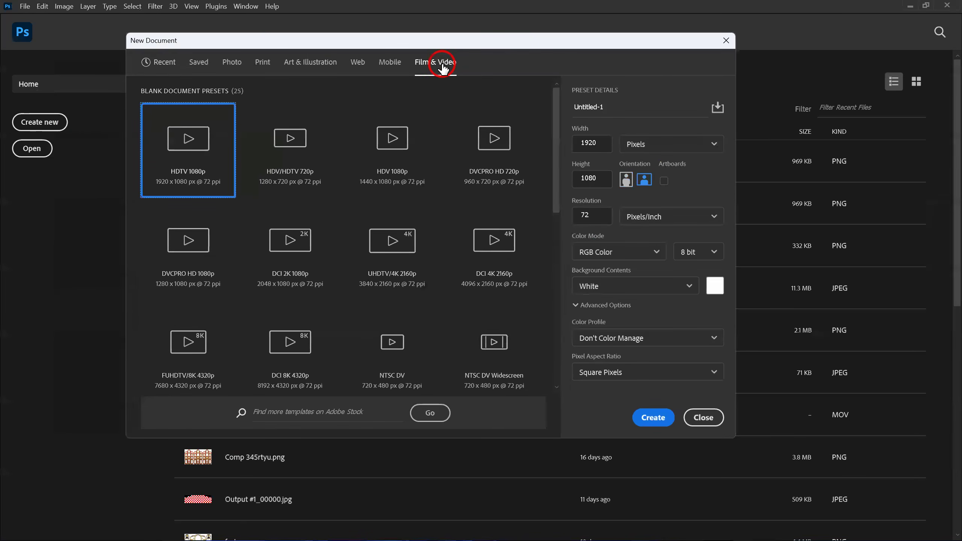
click(593, 140)
double_click(593, 140)
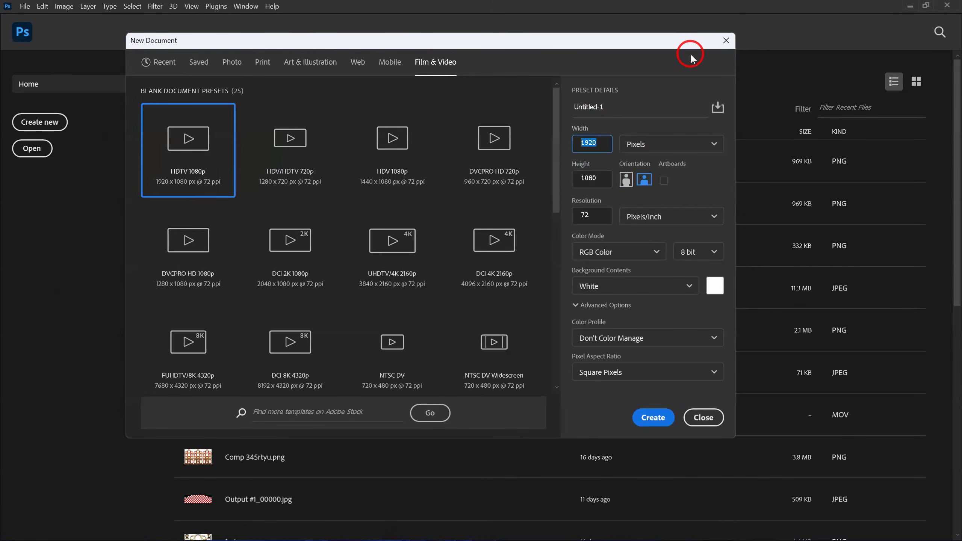
text(1200)
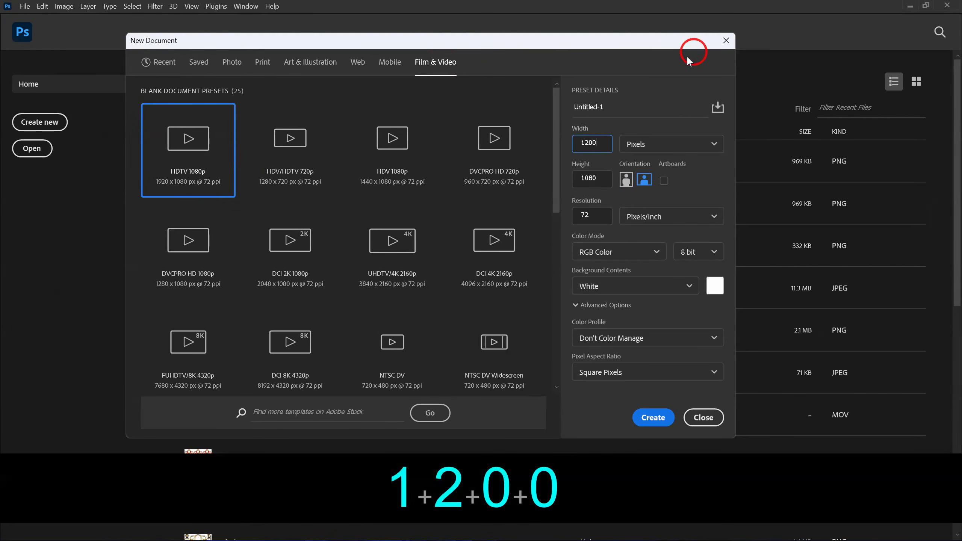
drag(603, 178, 574, 178)
double_click(575, 178)
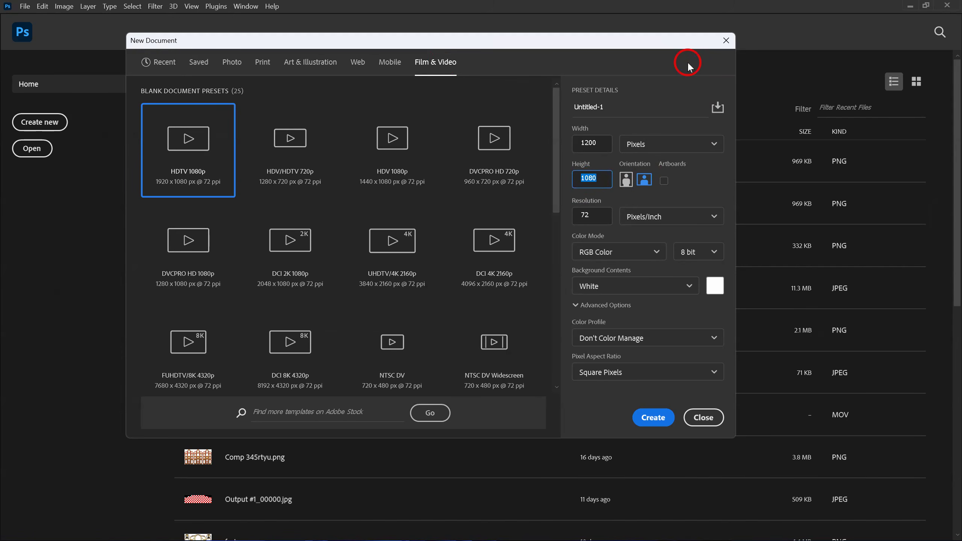
text(600)
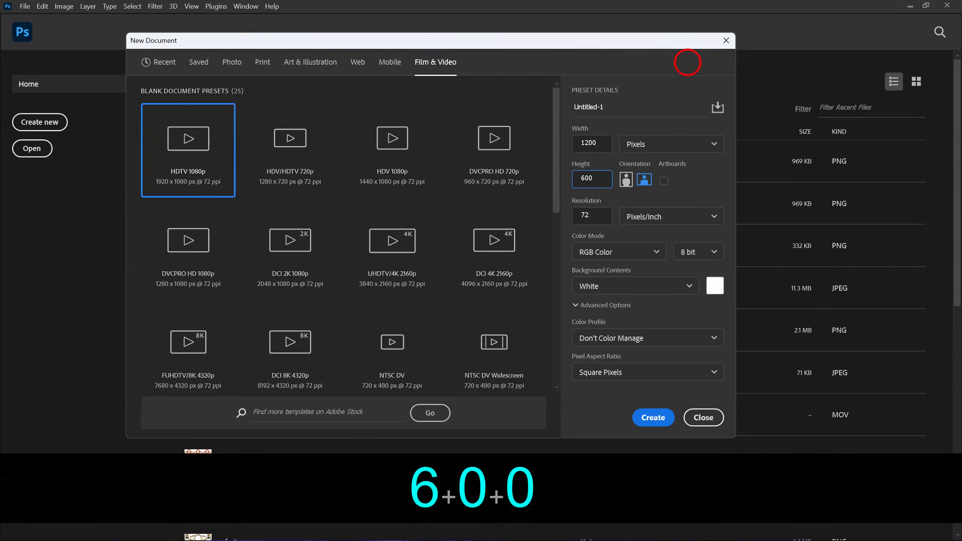
click(658, 418)
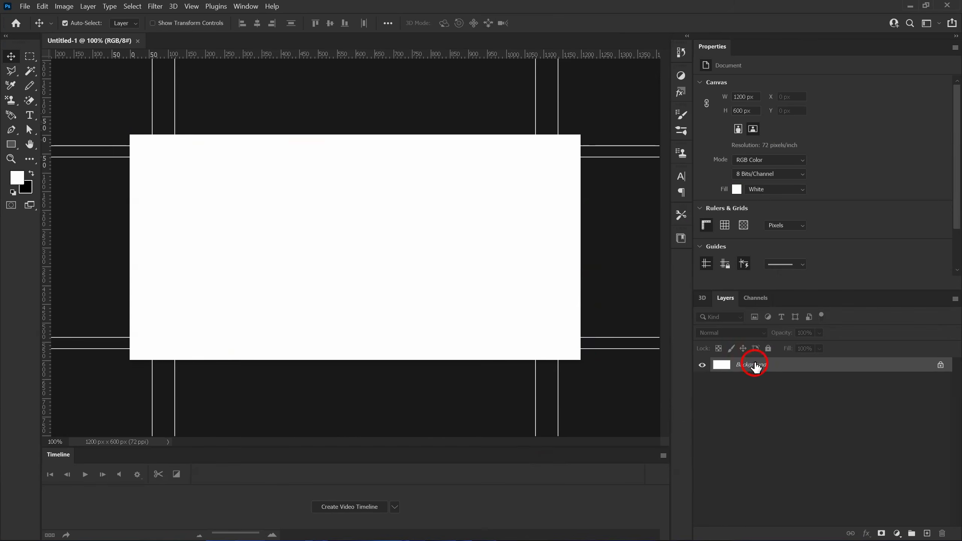
Step: Duplicate the Background layer and enable a Pattern Overlay layer style on the copy
key(ctrl+j)
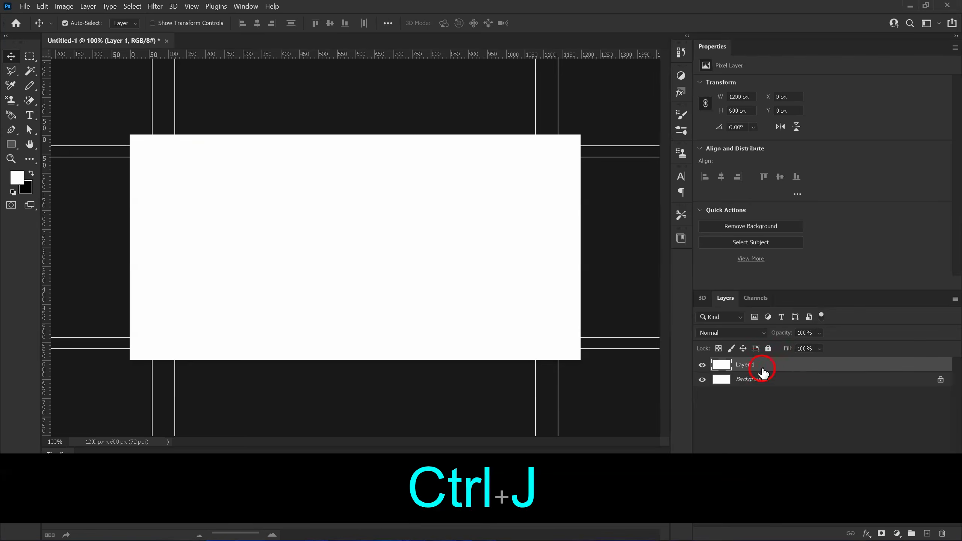
right_click(754, 366)
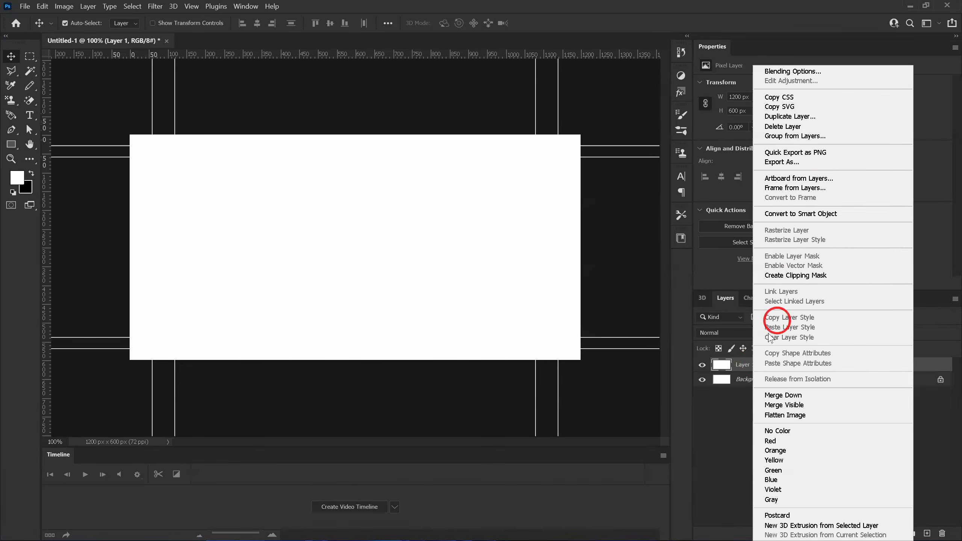
click(780, 72)
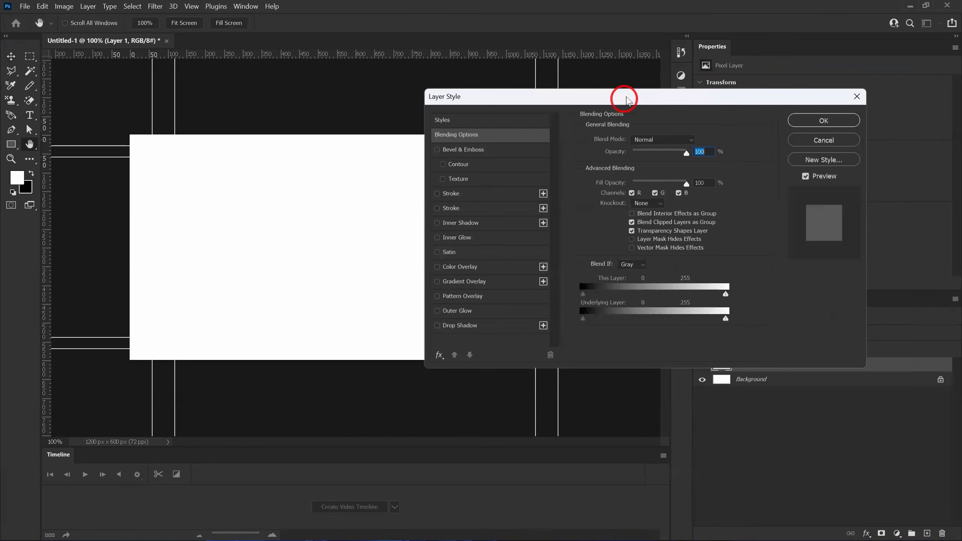
drag(627, 100, 671, 50)
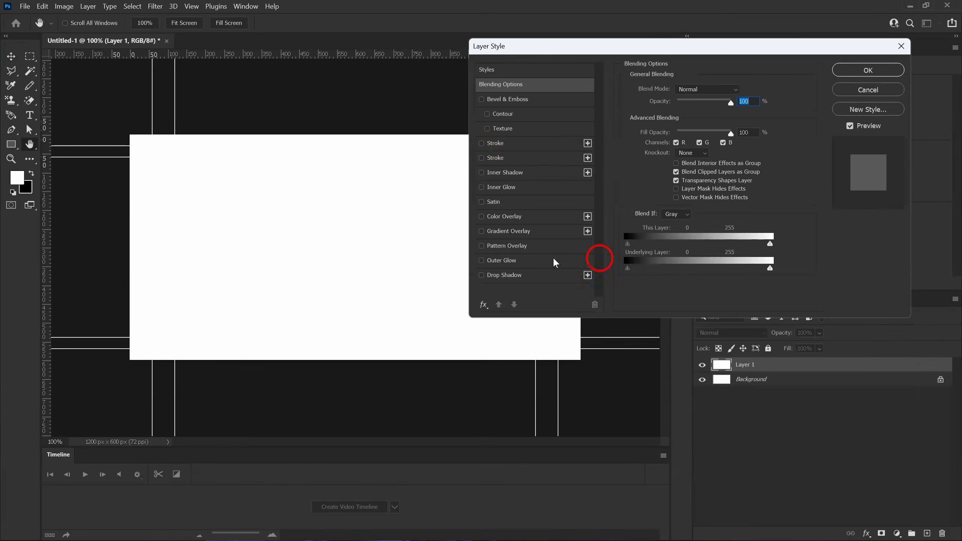
click(520, 247)
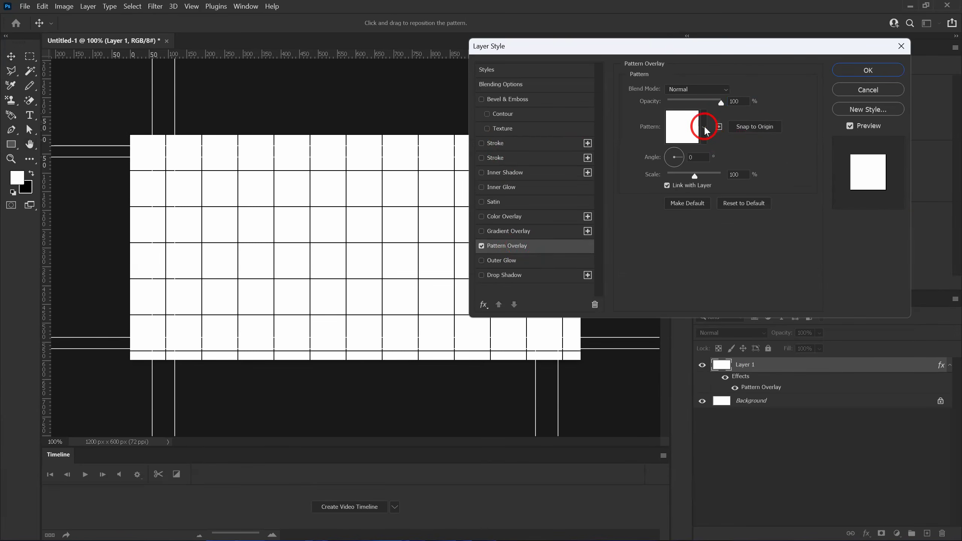
Step: Choose the 120 by 120 pixel pattern, Pattern 27, for the Pattern Overlay and apply the layer style
click(705, 129)
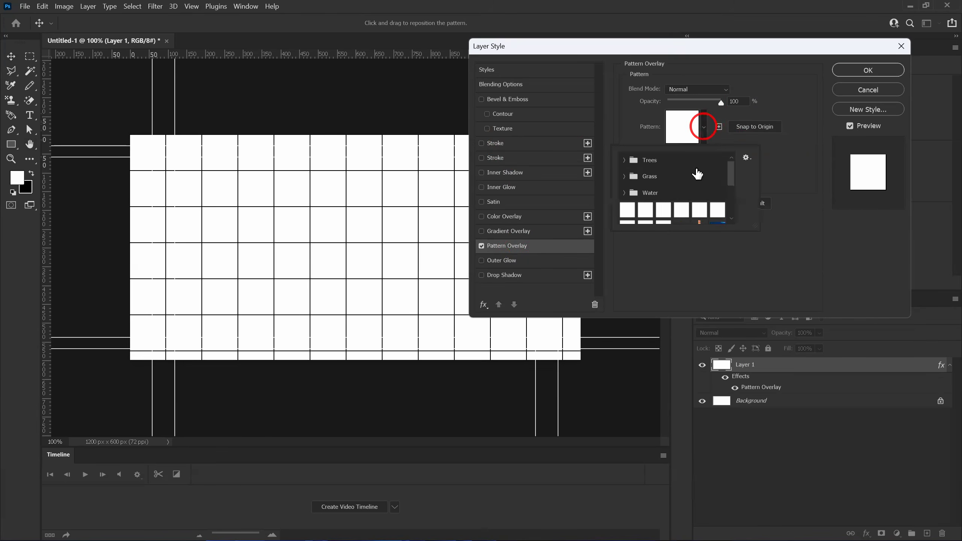
drag(732, 174, 731, 253)
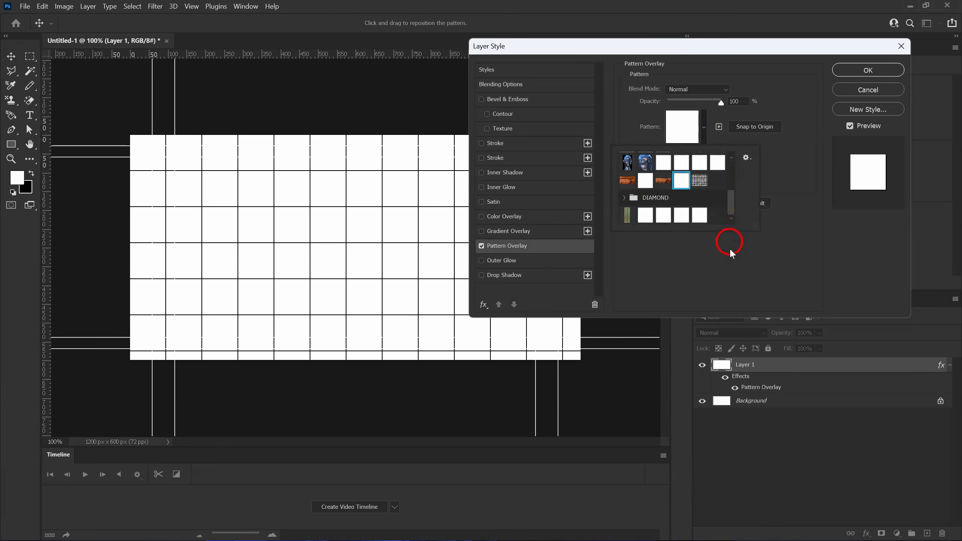
click(702, 216)
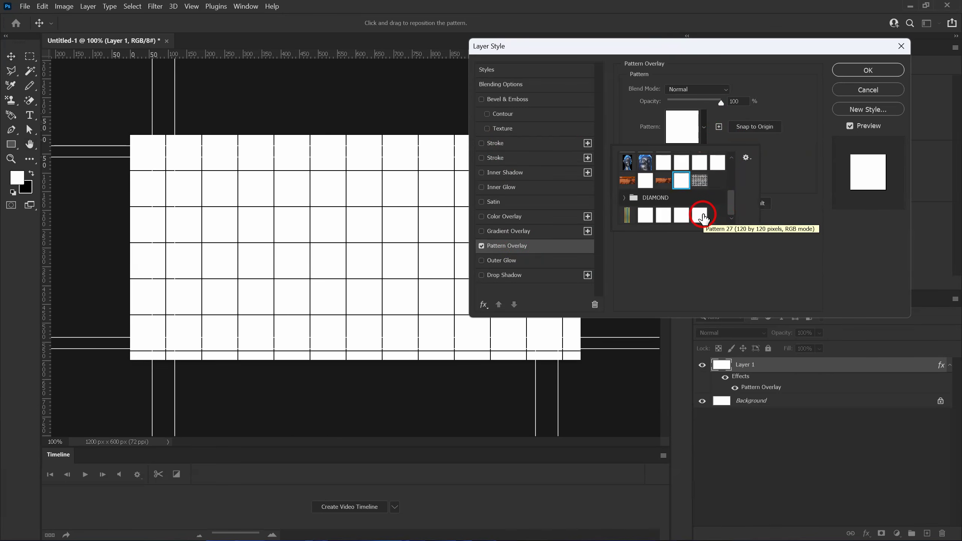
click(702, 217)
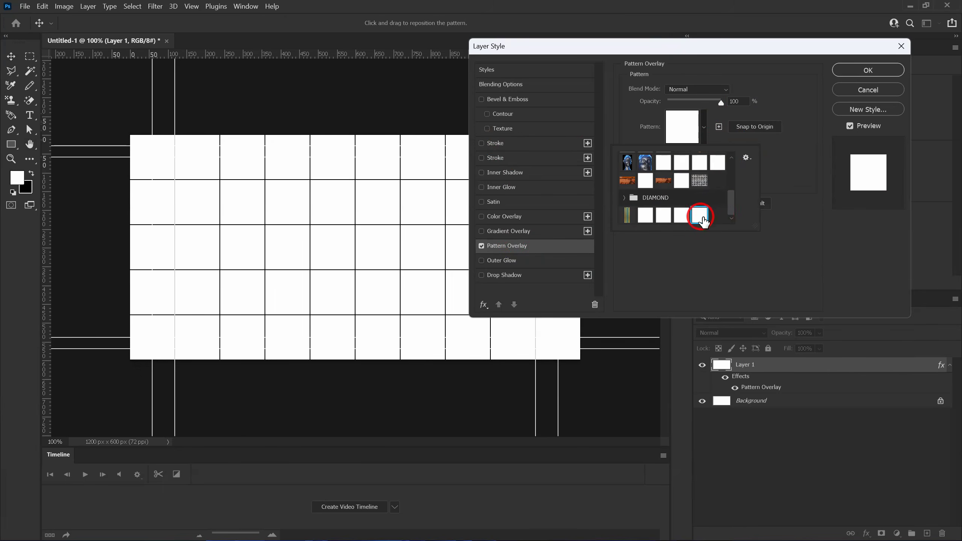
click(799, 156)
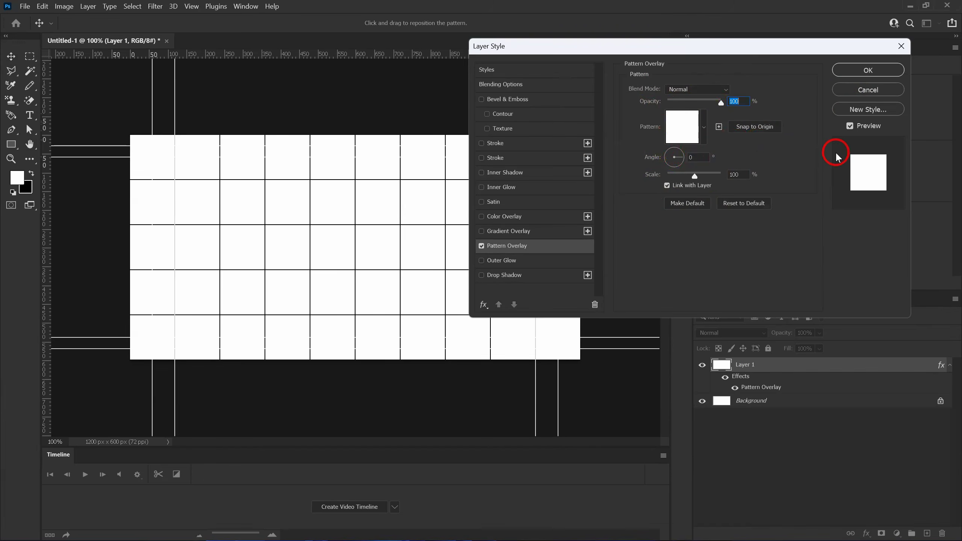
click(857, 70)
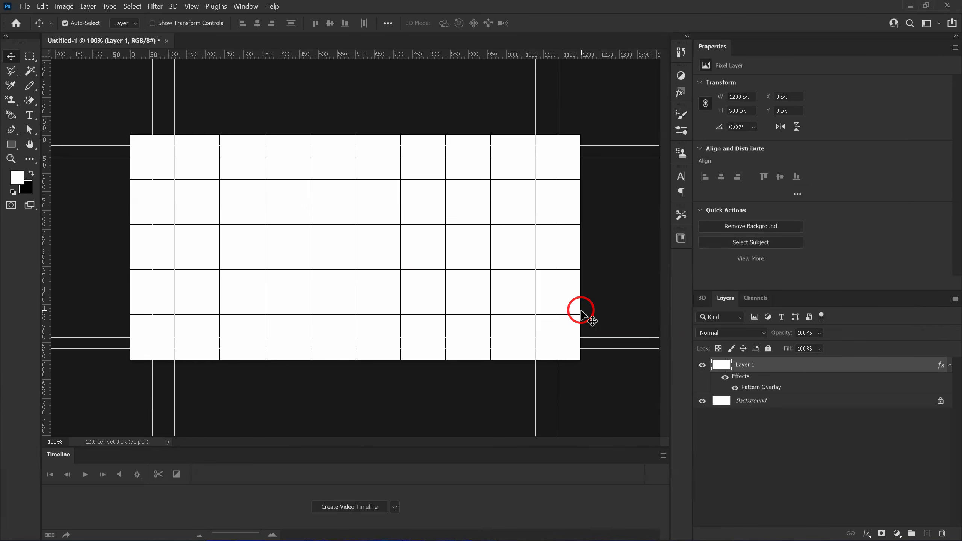
Step: Save the grid image to the Desktop as a PNG file named 10-5, accepting the default PNG options
click(25, 6)
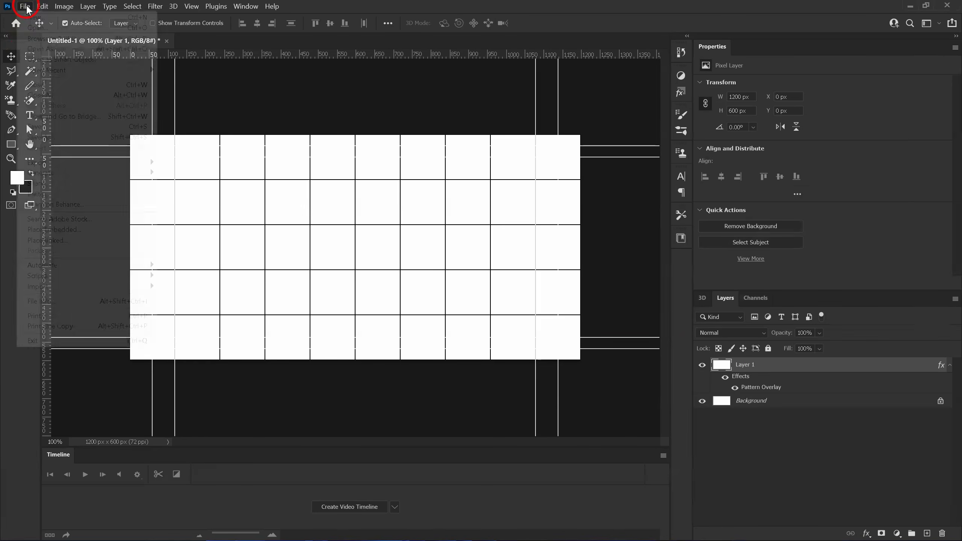
click(50, 138)
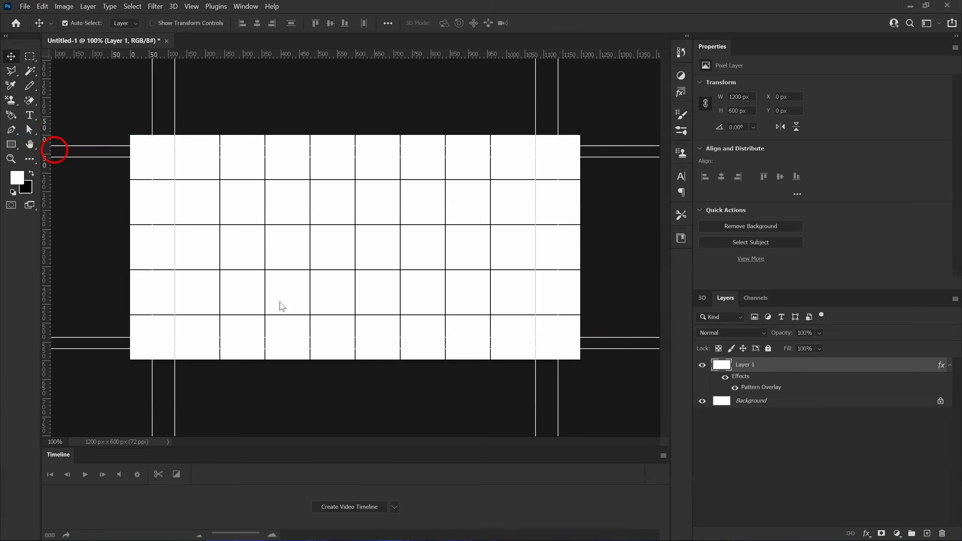
click(38, 154)
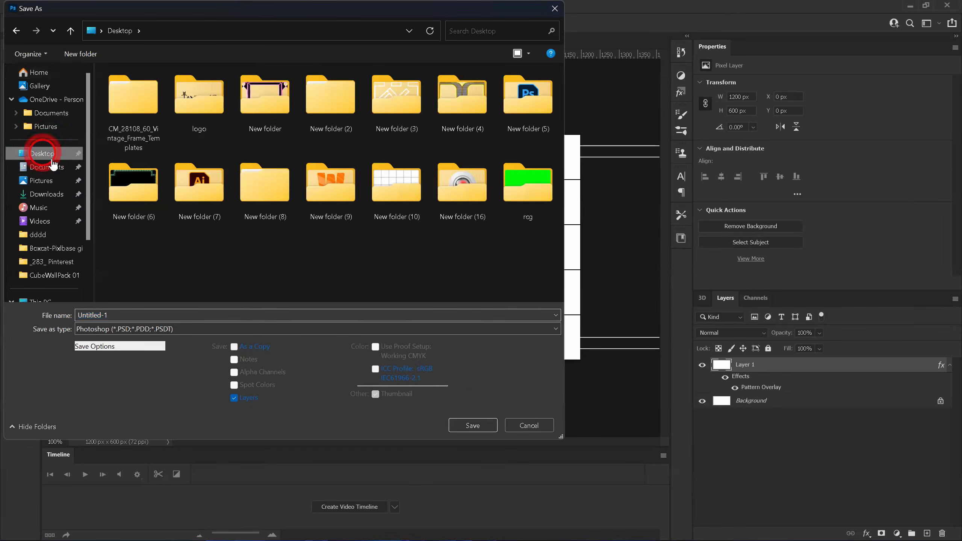
click(125, 316)
click(53, 316)
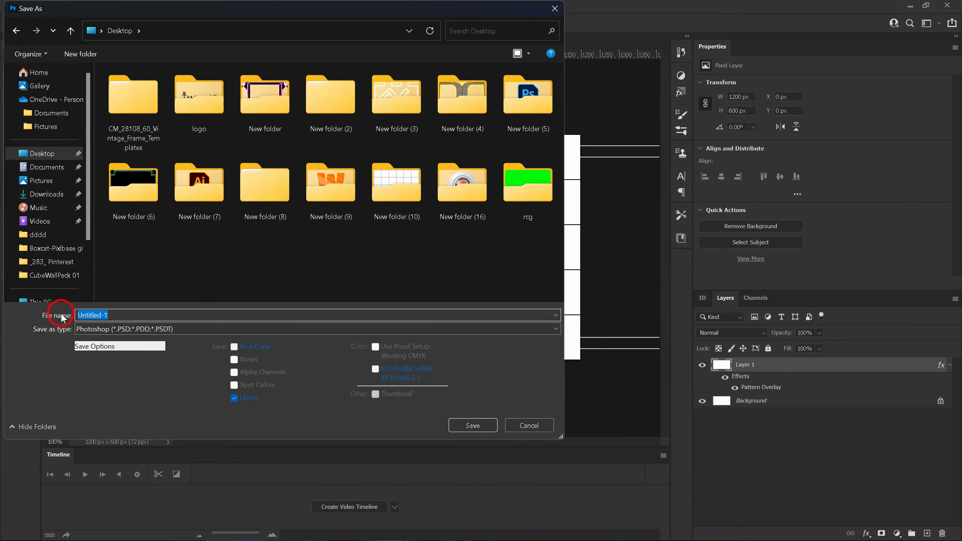
text(10)
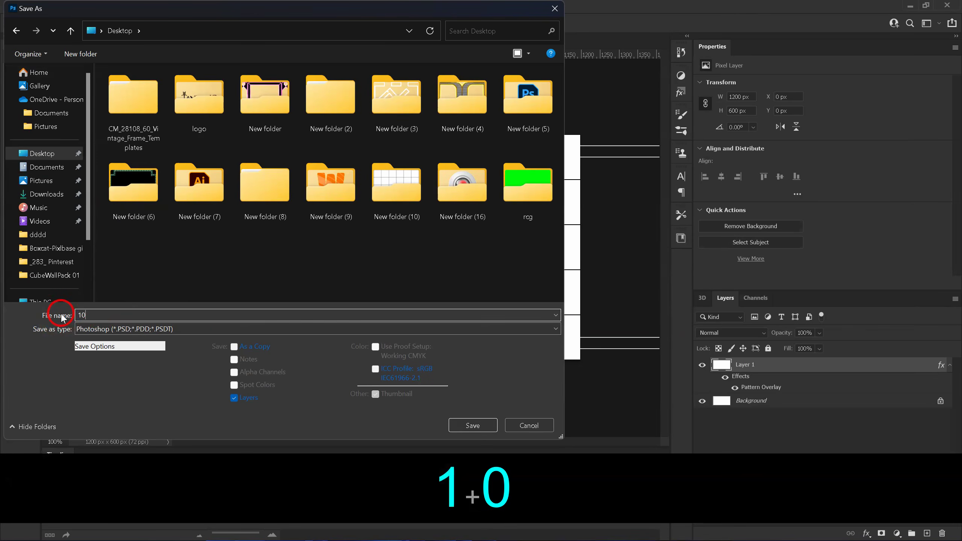
text(-5)
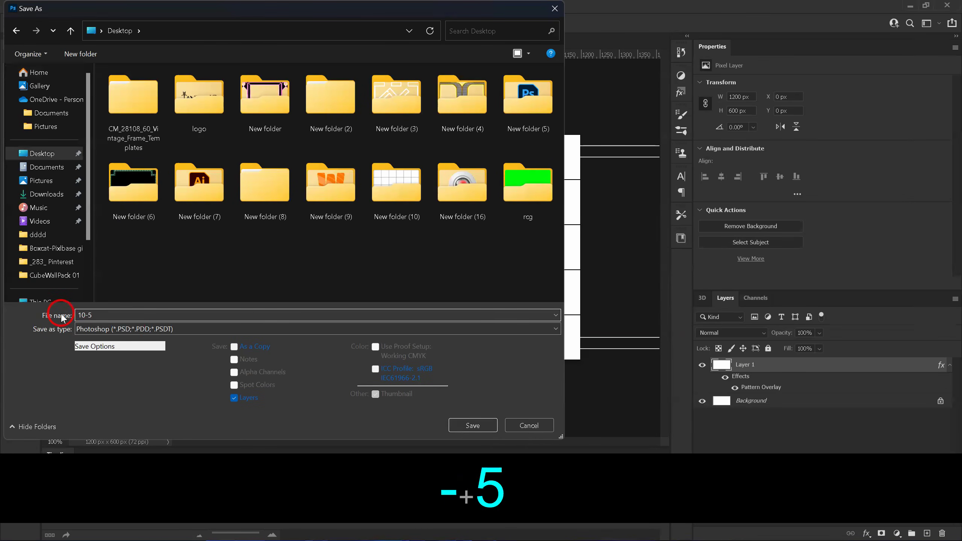
click(132, 328)
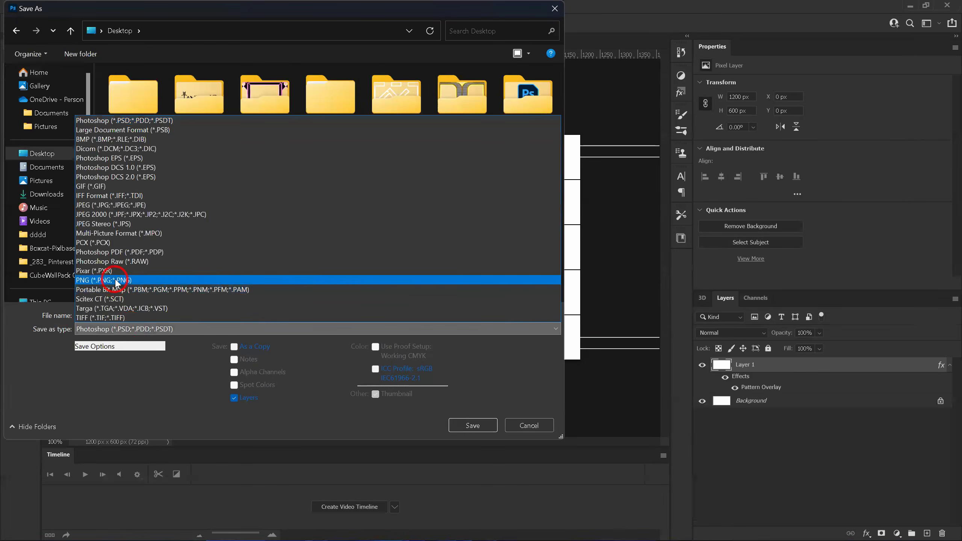
click(116, 281)
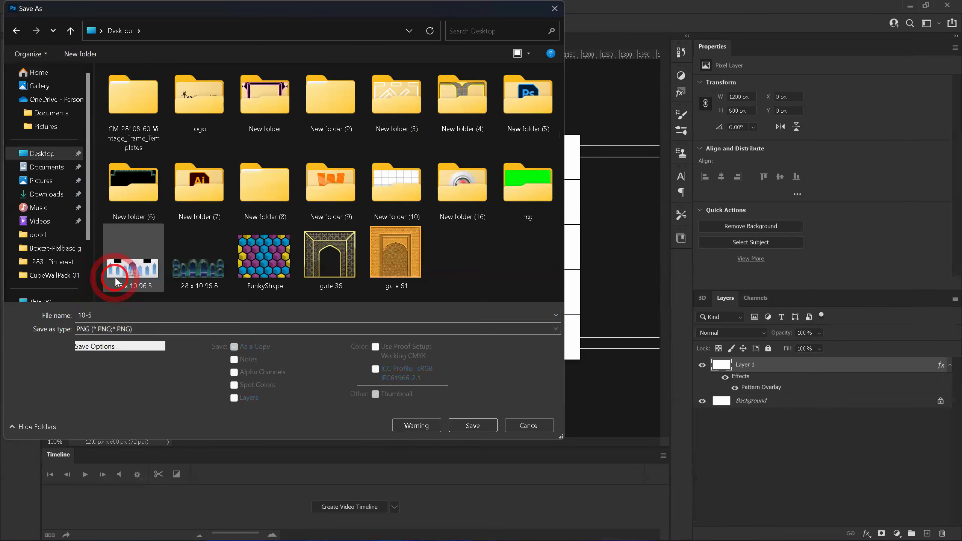
click(473, 425)
click(764, 124)
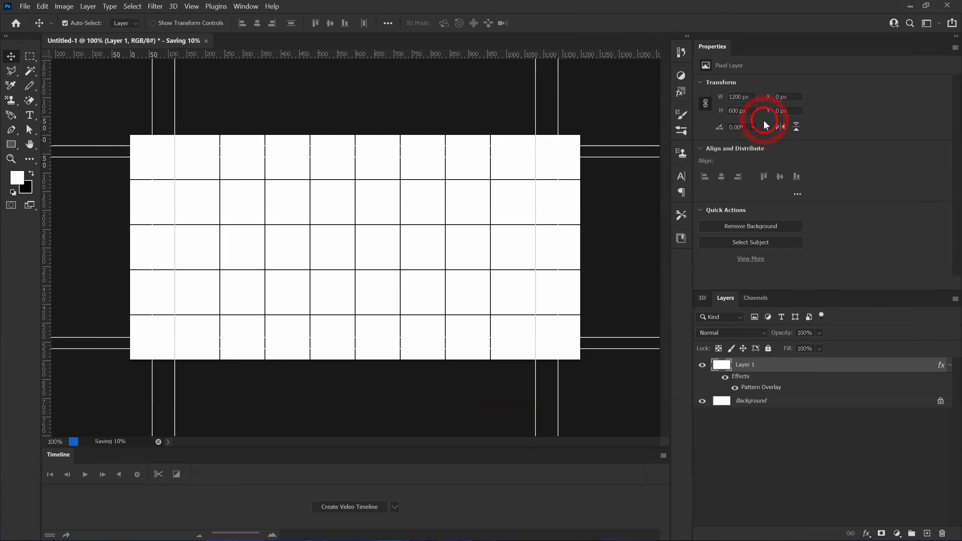
Step: Close the untitled document without saving and open the 10-5 PNG image from the Desktop
click(167, 40)
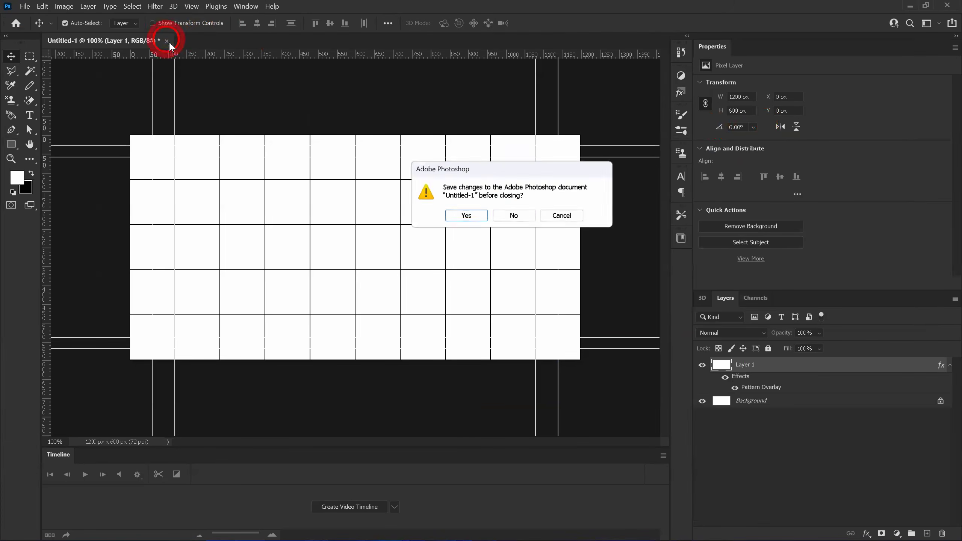
click(512, 215)
click(38, 148)
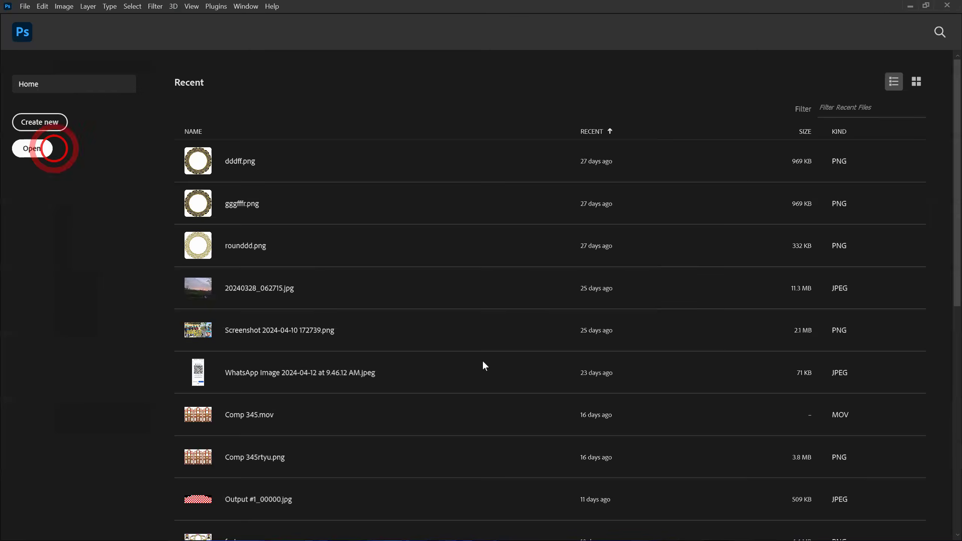
click(197, 264)
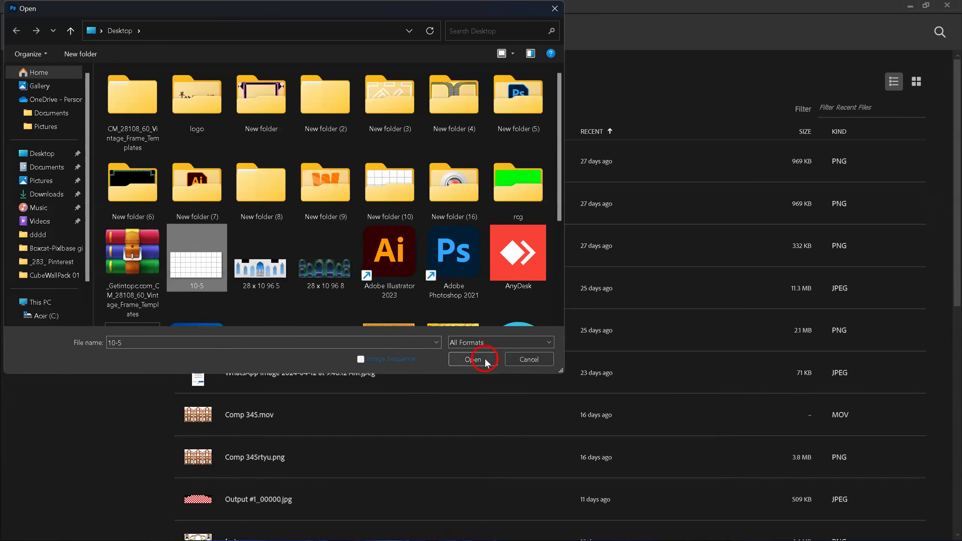
click(487, 363)
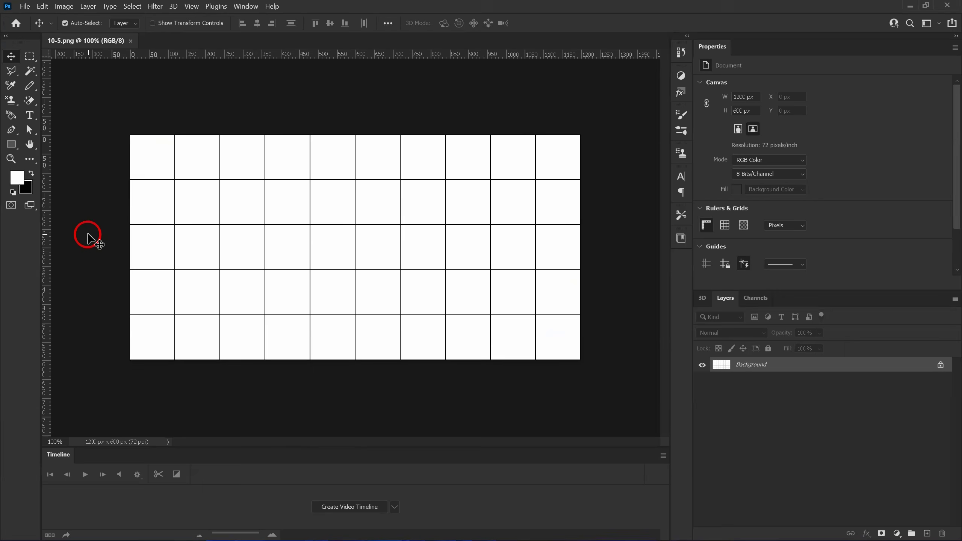
Step: Activate the Magic Wand tool and set the foreground color to red (#ef0a0a)
click(30, 72)
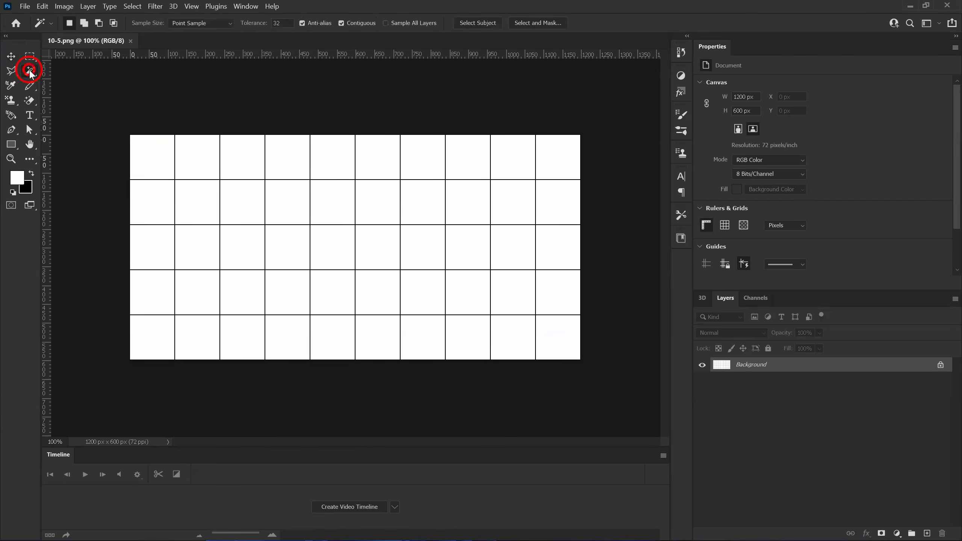
click(18, 182)
click(649, 196)
click(766, 184)
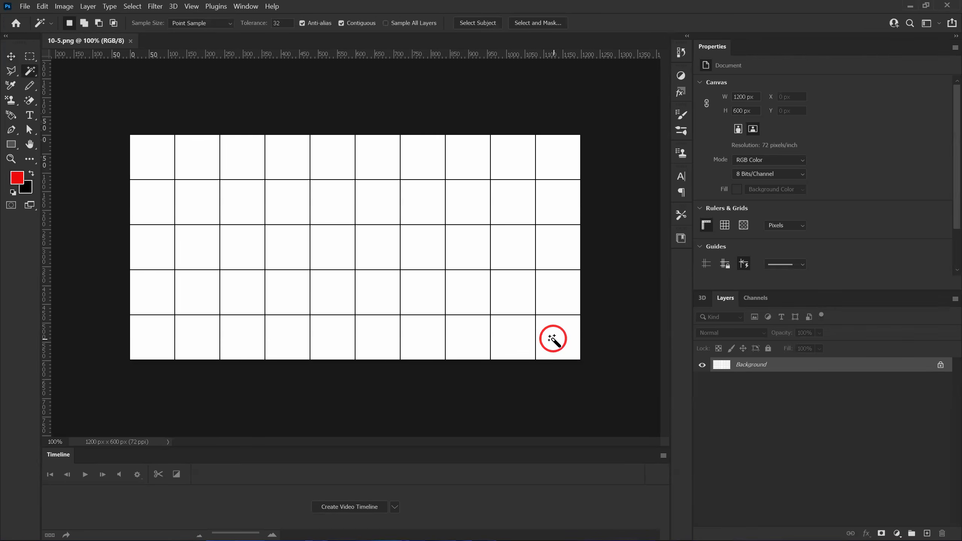
Step: Select all five squares in the grid's rightmost column with the Magic Wand
shift+click(553, 339)
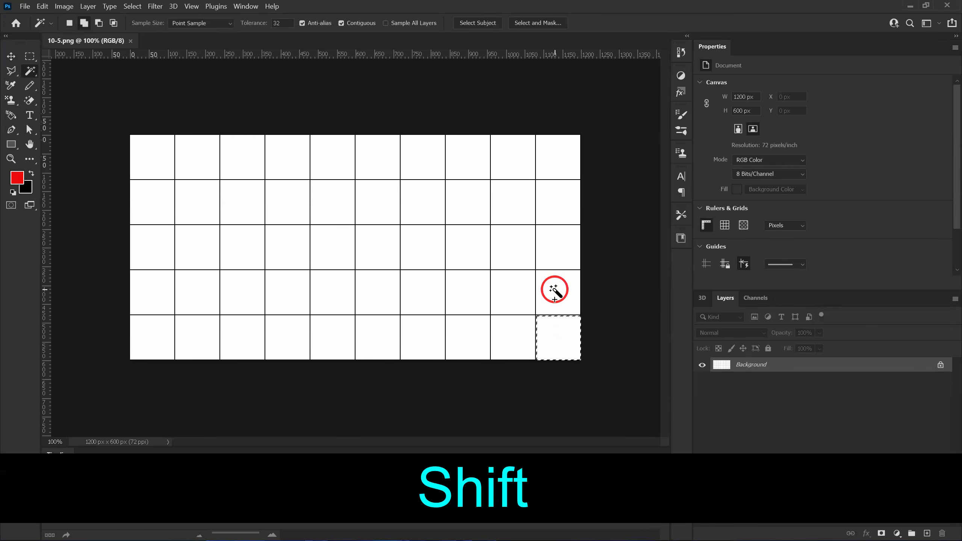
shift+click(554, 272)
shift+click(561, 228)
shift+click(562, 209)
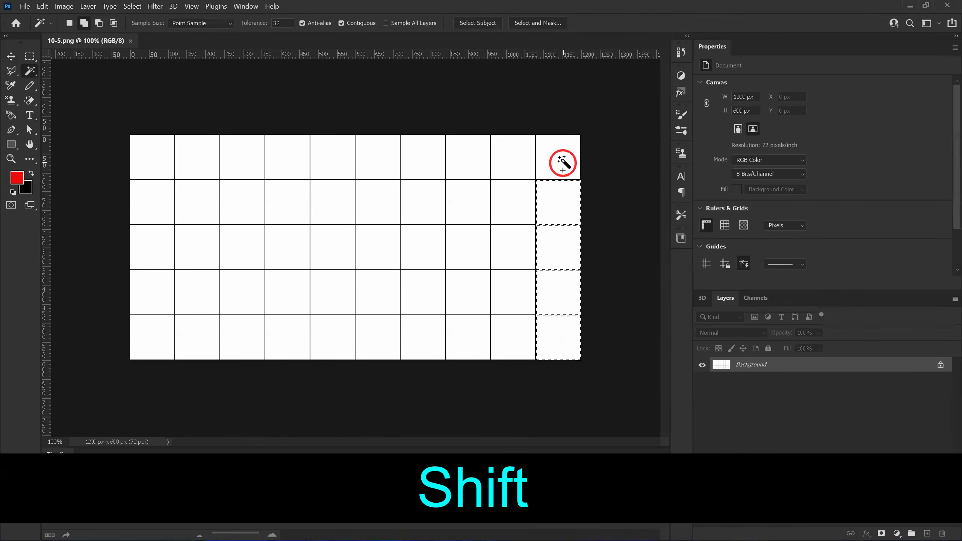
shift+click(562, 162)
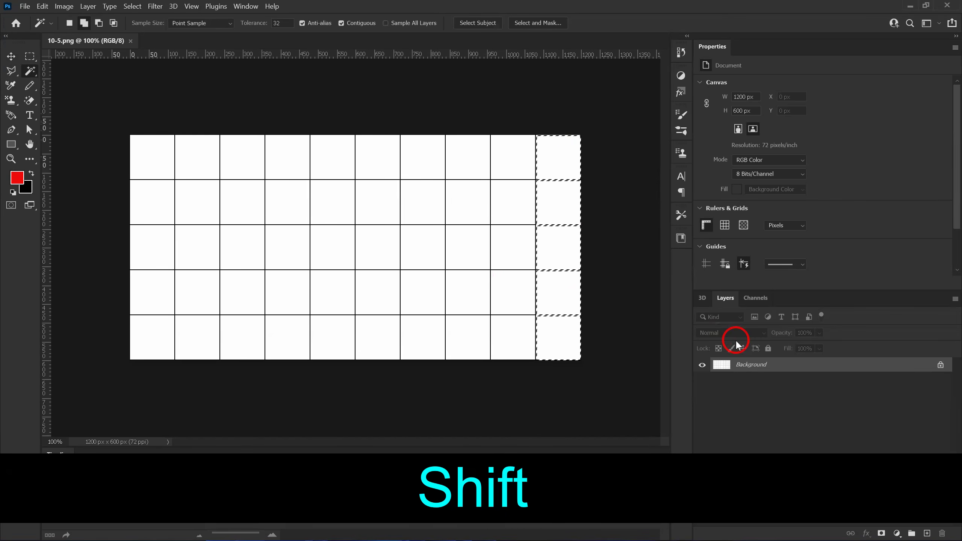
Step: Add the five squares of the grid's leftmost column to the selection
shift+click(150, 347)
shift+click(146, 288)
shift+click(147, 230)
shift+click(146, 199)
shift+click(153, 151)
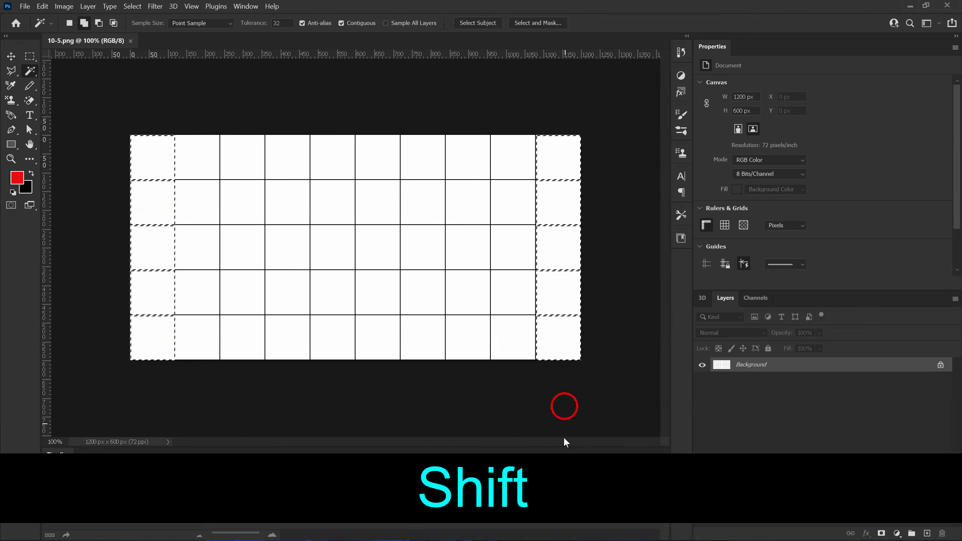
shift+click(647, 187)
shift+click(580, 391)
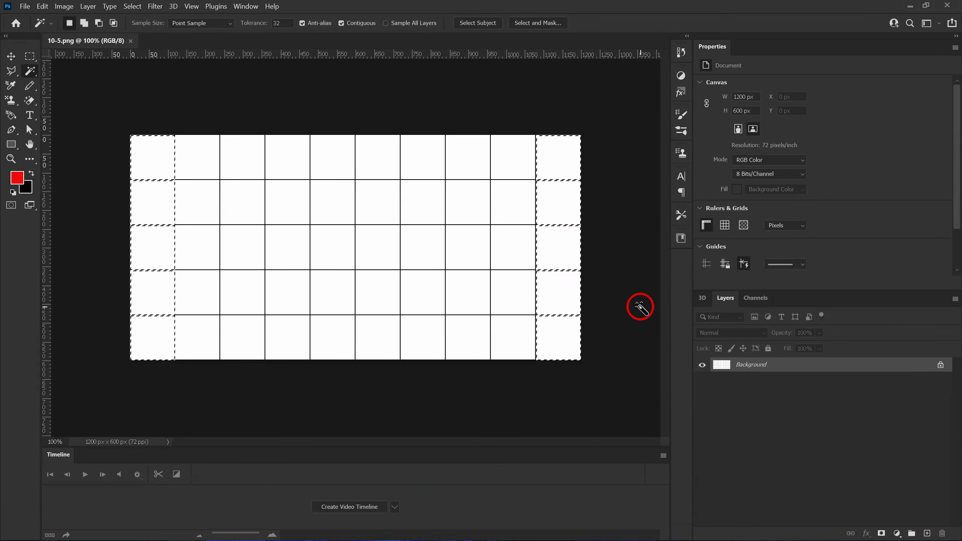
Step: Fill the selected outer columns with the red foreground color and clear the selection
key(ctrl)
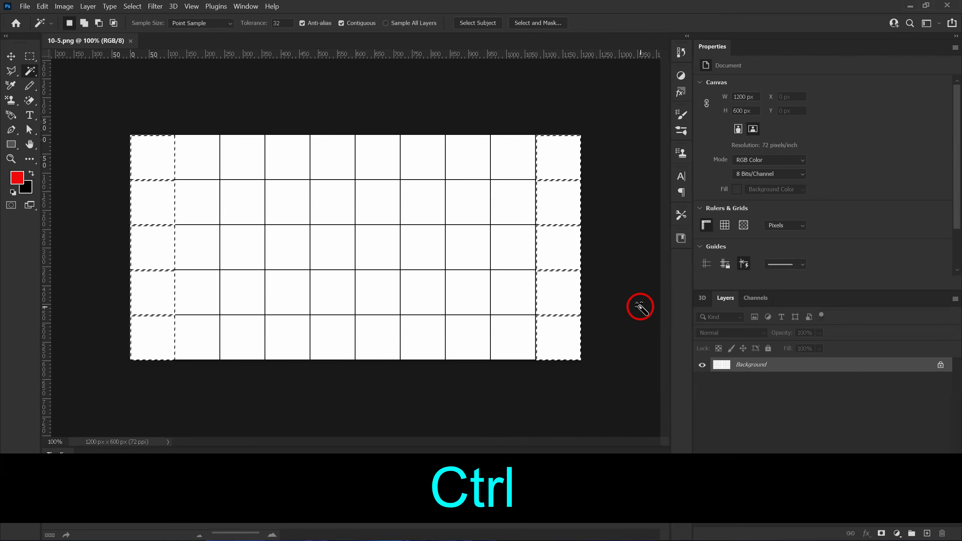
key(alt)
key(alt+Delete)
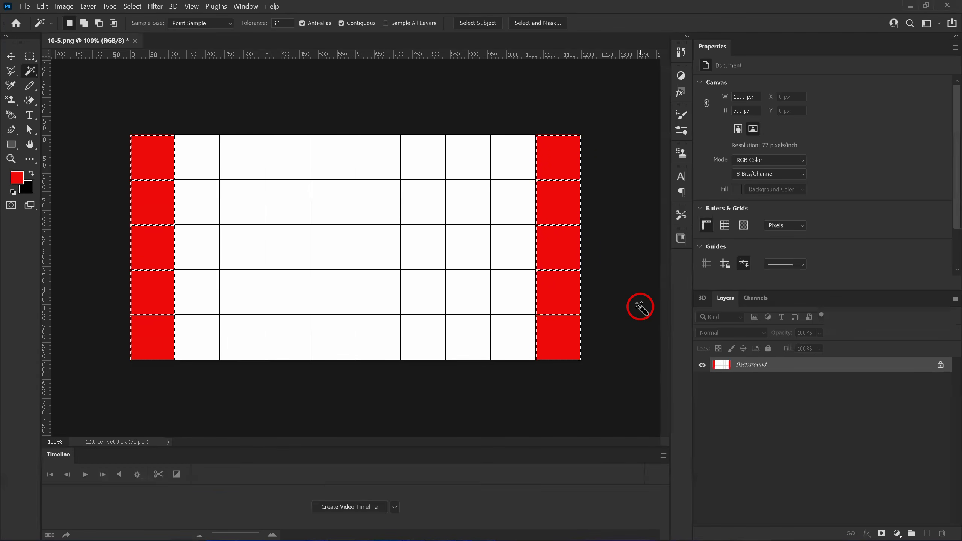
key(ctrl+d)
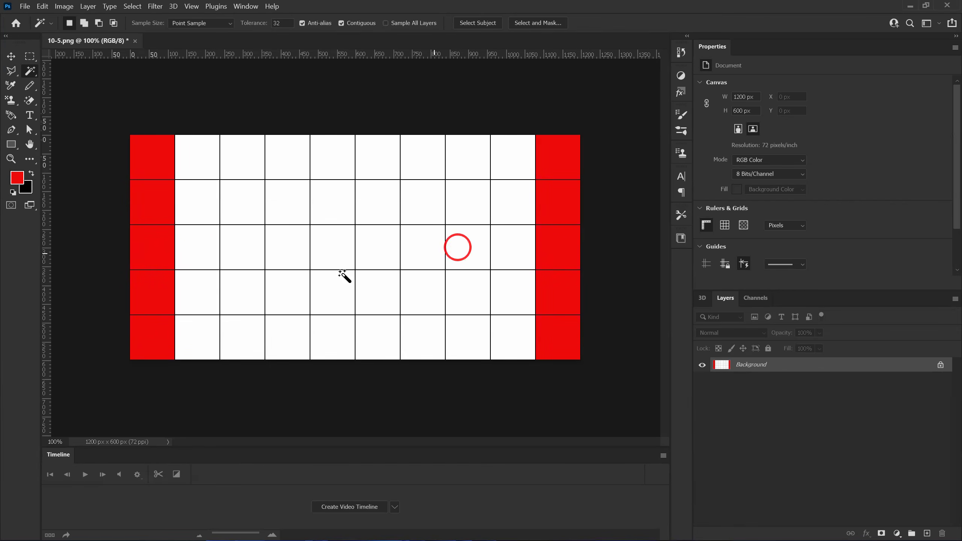
Step: Set the foreground color to green (#20ef0a)
click(17, 177)
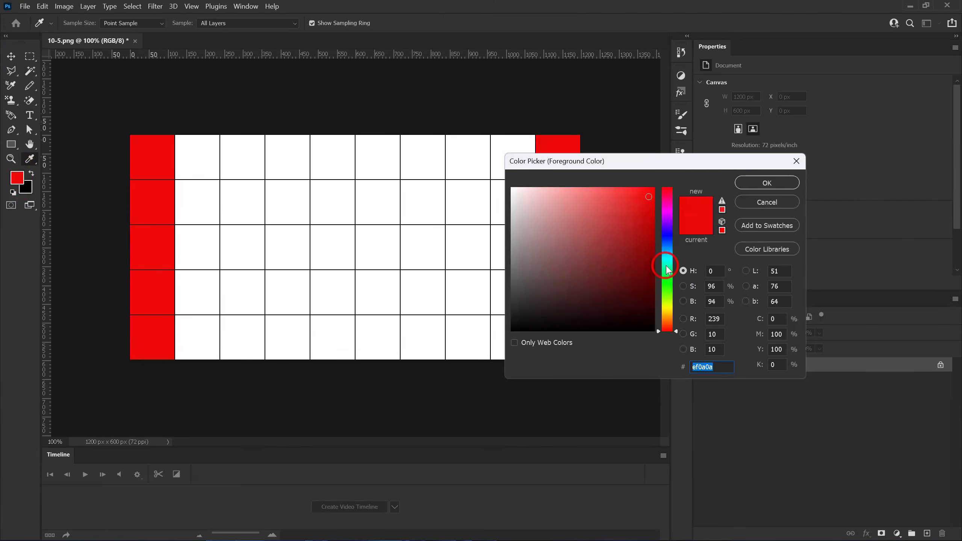
click(666, 287)
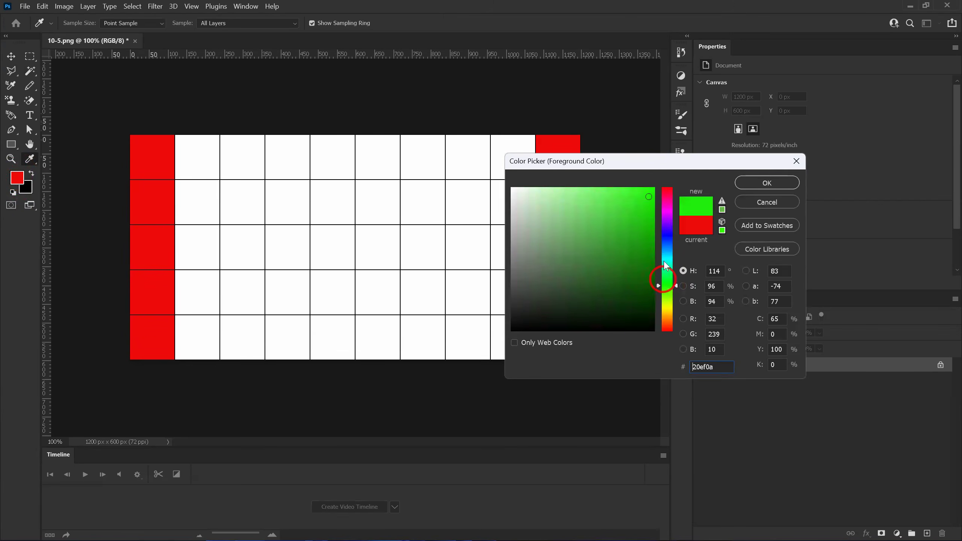
click(767, 183)
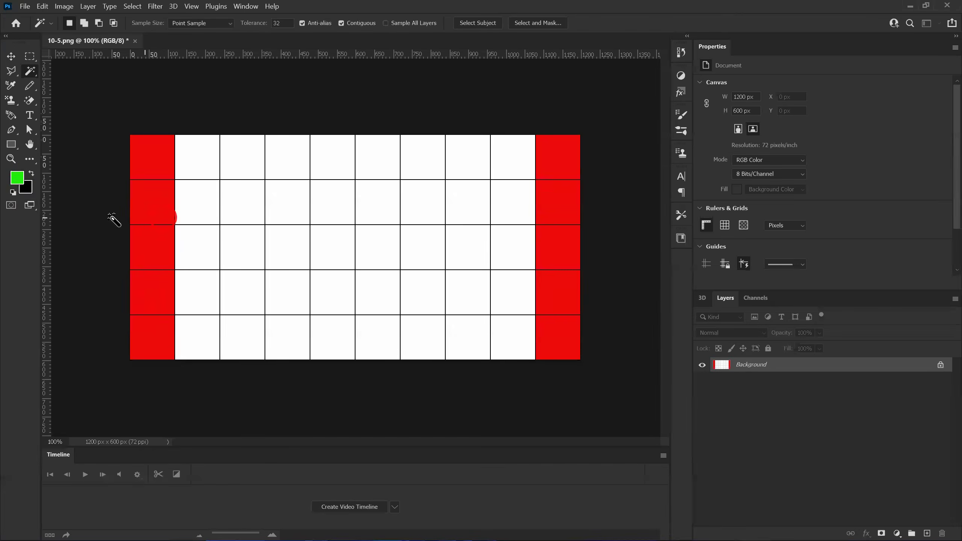
click(18, 178)
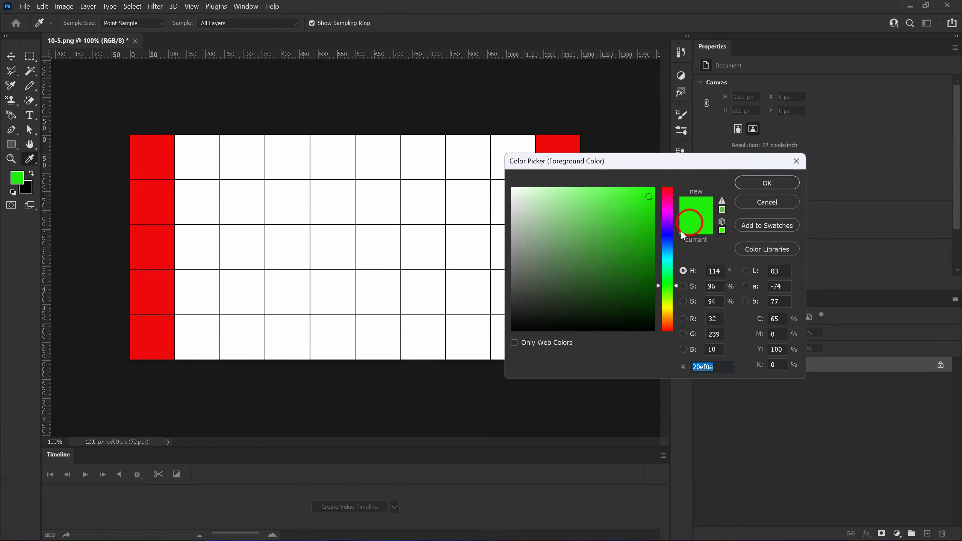
click(764, 183)
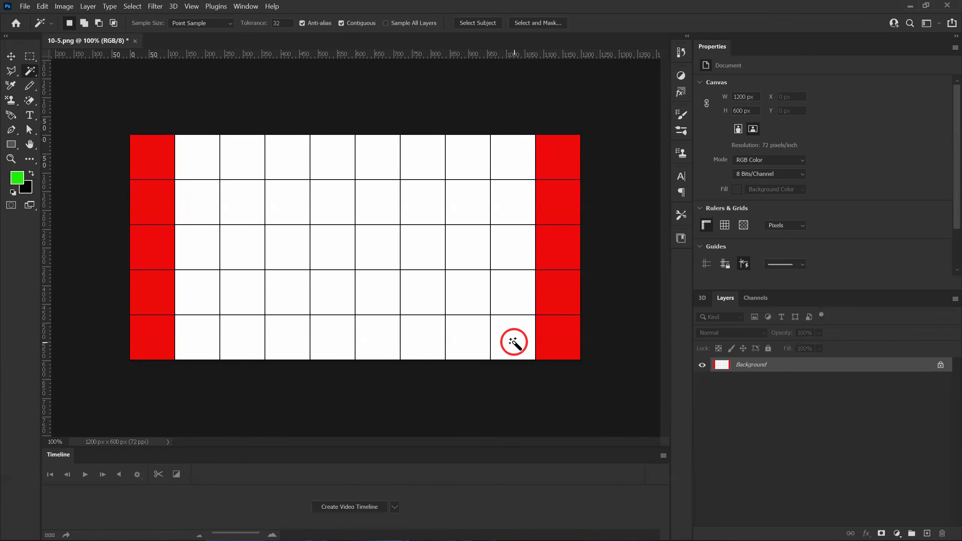
Step: Fill the lower four squares of the second and ninth grid columns with the green foreground color and clear the selection
key(shift)
shift+click(515, 288)
shift+click(517, 253)
shift+click(516, 206)
shift+click(194, 337)
shift+click(193, 287)
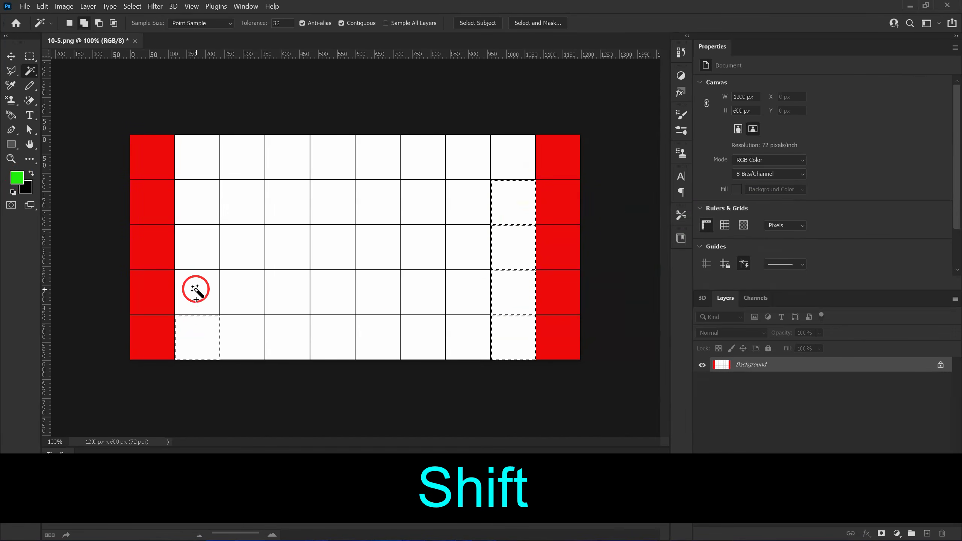
shift+click(199, 244)
shift+click(192, 208)
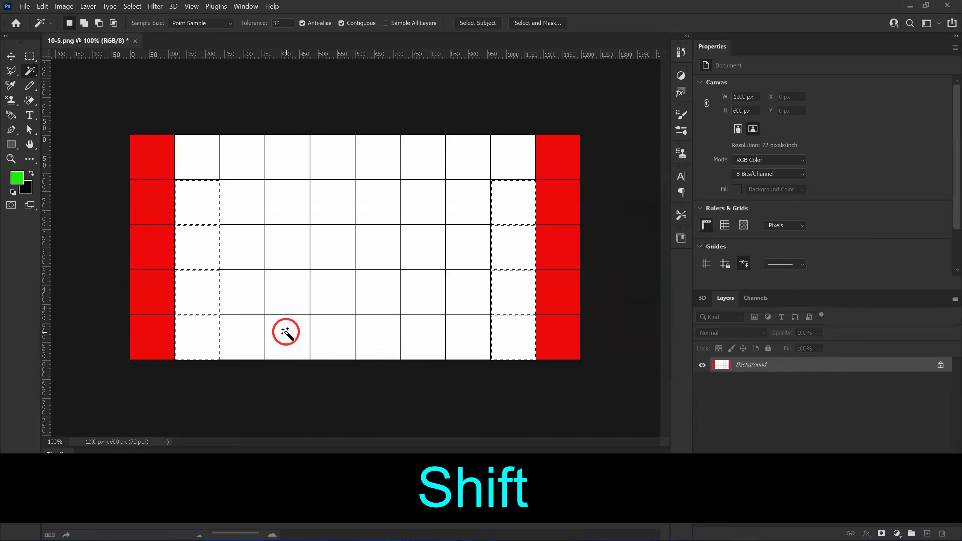
key(alt+Delete)
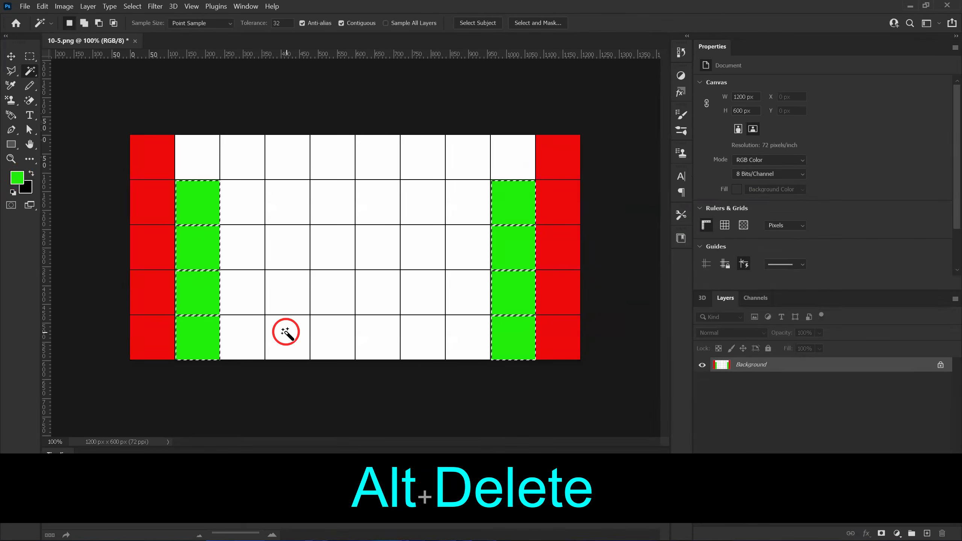
key(ctrl+d)
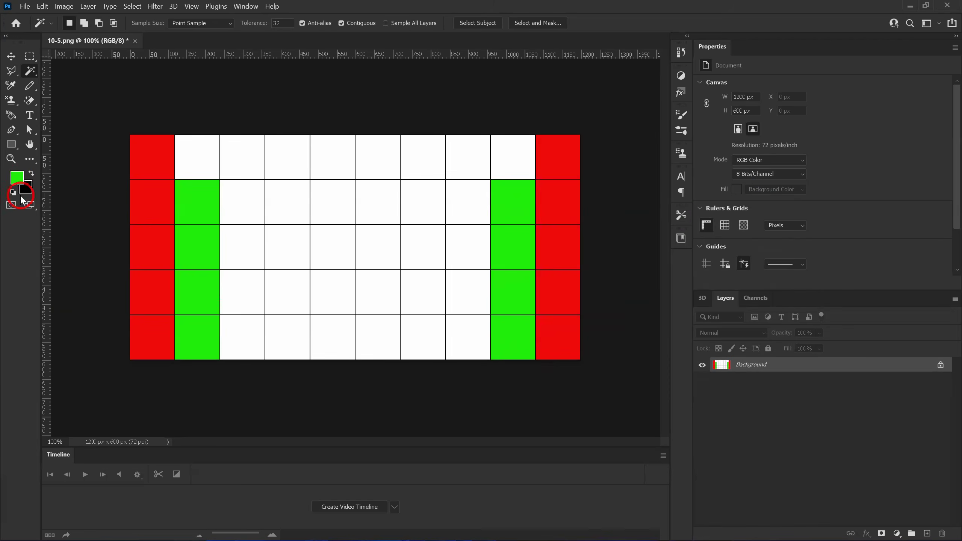
Step: Change the foreground color to yellow (#efe70a)
click(17, 179)
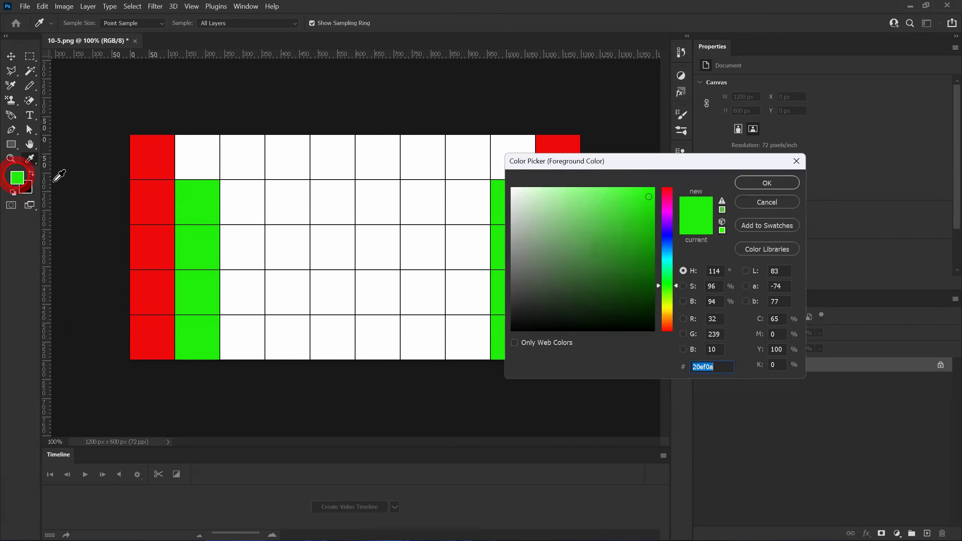
click(667, 309)
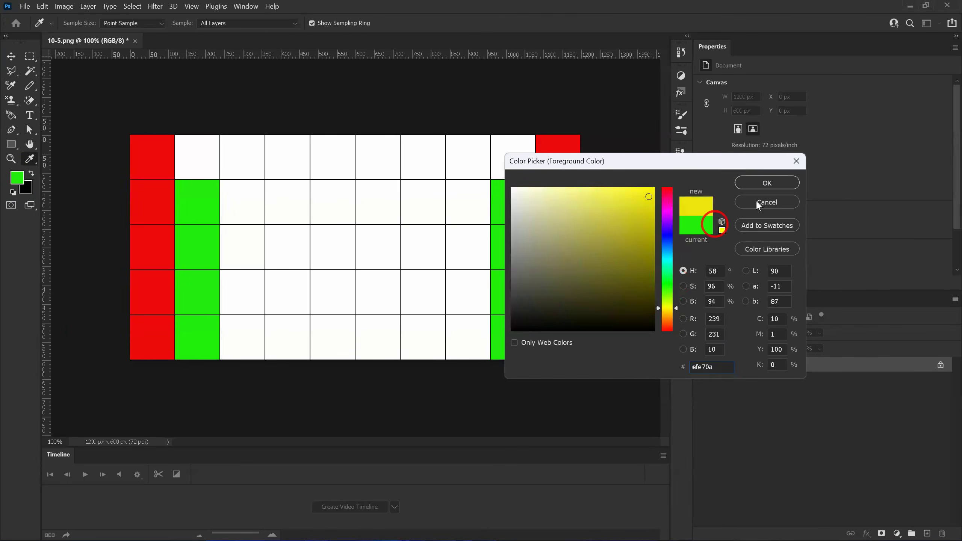
click(759, 183)
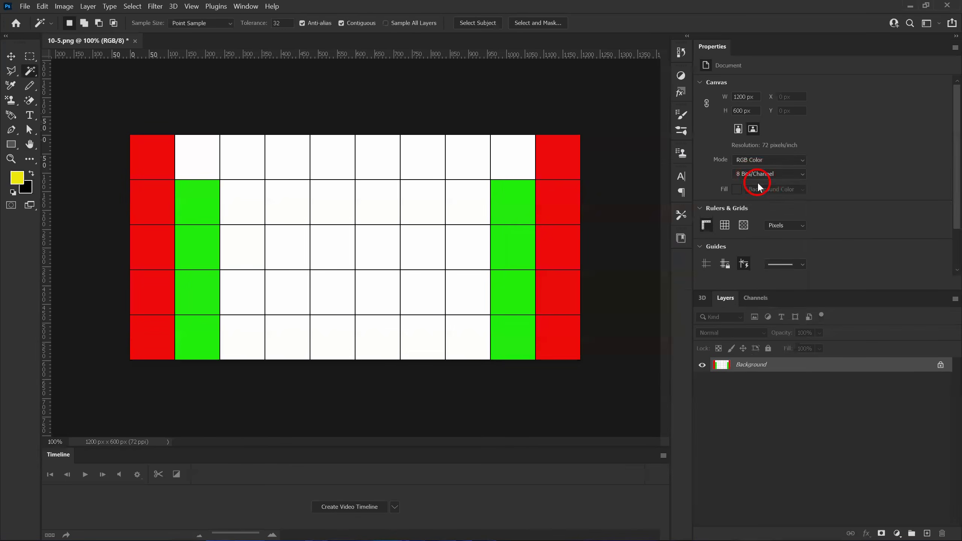
Step: Fill the upper four rows of the six middle columns with the yellow foreground color and clear the selection
shift+click(242, 154)
shift+click(290, 156)
shift+click(376, 165)
shift+click(421, 167)
shift+click(479, 171)
shift+click(474, 216)
shift+click(422, 214)
shift+click(375, 214)
shift+click(330, 211)
shift+click(299, 211)
shift+click(240, 199)
shift+click(240, 247)
shift+click(293, 253)
shift+click(328, 250)
shift+click(382, 255)
shift+click(423, 247)
shift+click(468, 250)
shift+click(469, 287)
shift+click(421, 294)
shift+click(375, 301)
shift+click(322, 291)
shift+click(279, 295)
shift+click(230, 286)
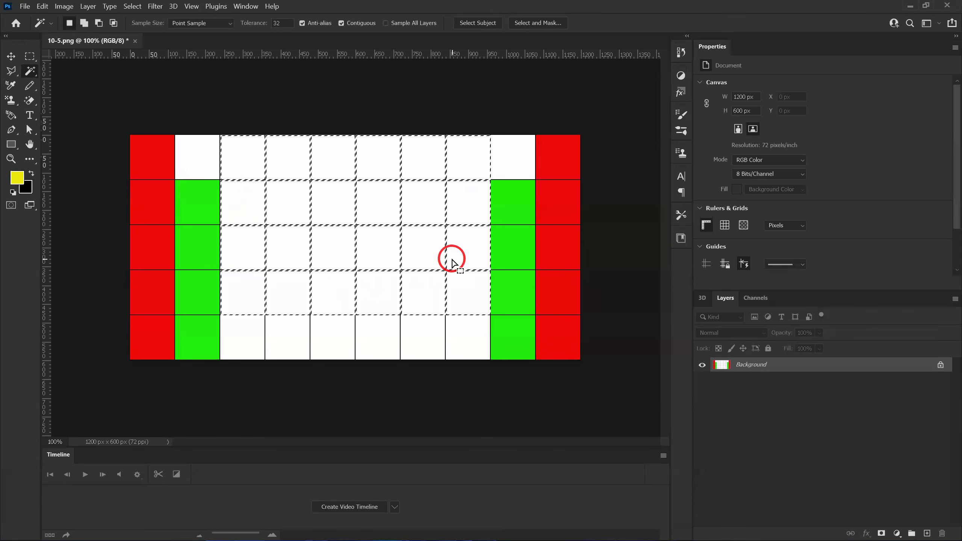
key(alt+Delete)
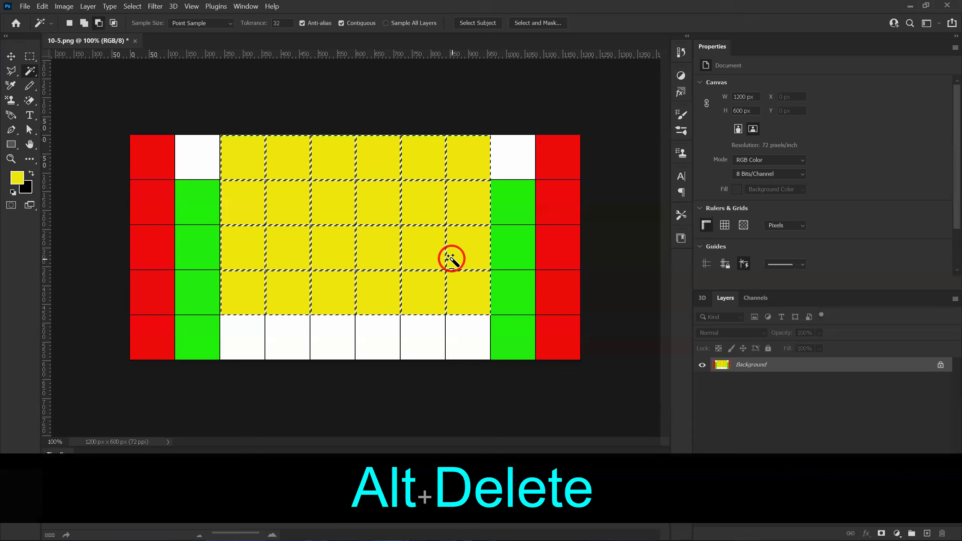
key(ctrl+d)
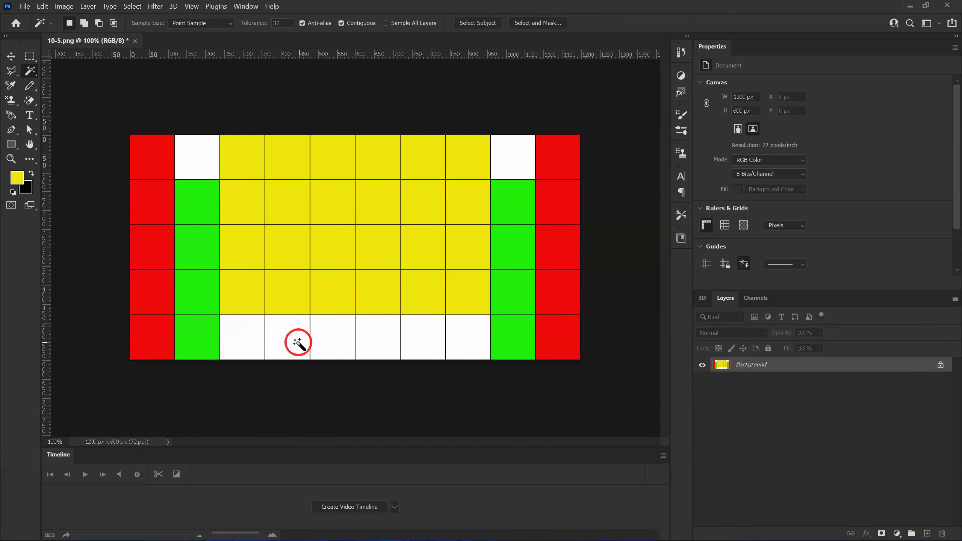
Step: Change the foreground color to bright blue by shifting the hue
click(17, 178)
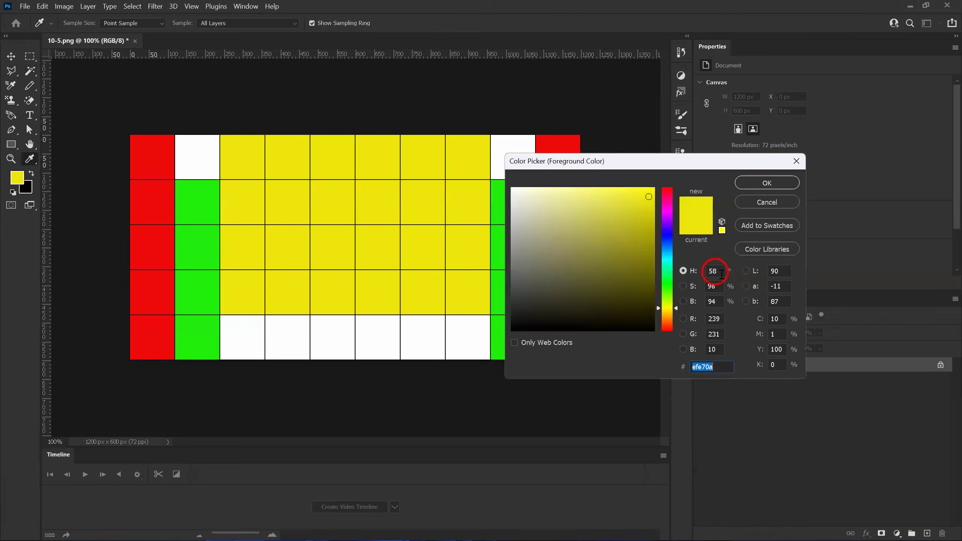
click(668, 236)
click(753, 182)
Step: Fill the four middle squares of the grid's bottom row with the blue foreground color and clear the selection
click(297, 334)
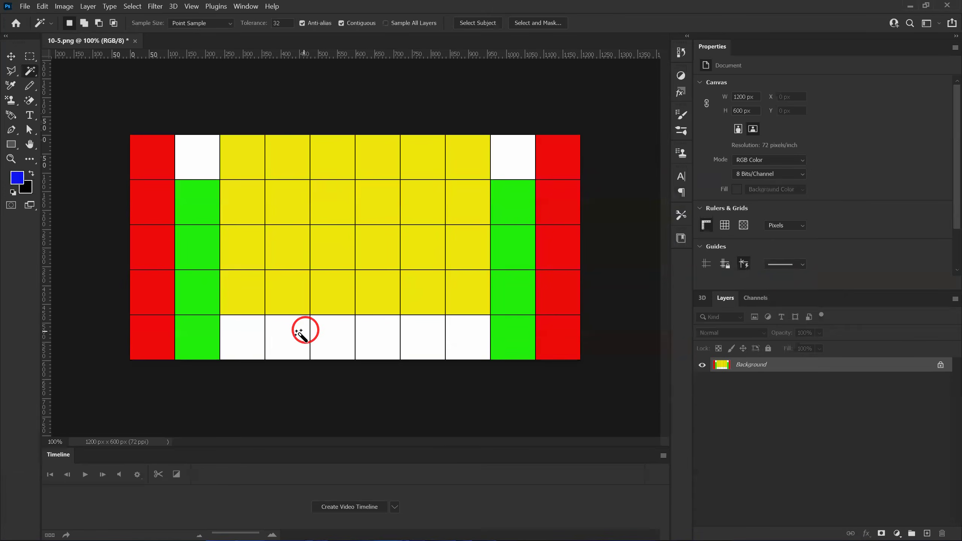
shift+click(293, 335)
shift+click(342, 337)
shift+click(377, 343)
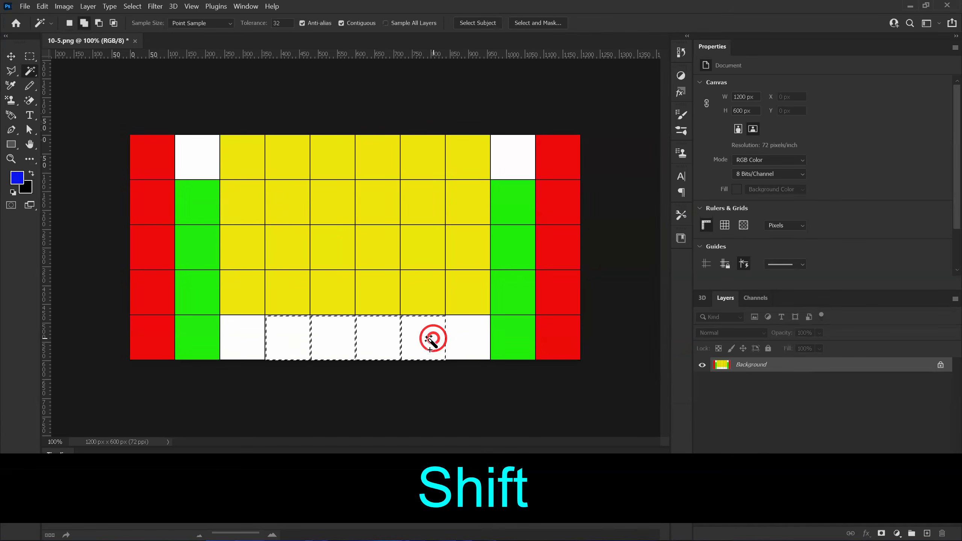
shift+click(429, 341)
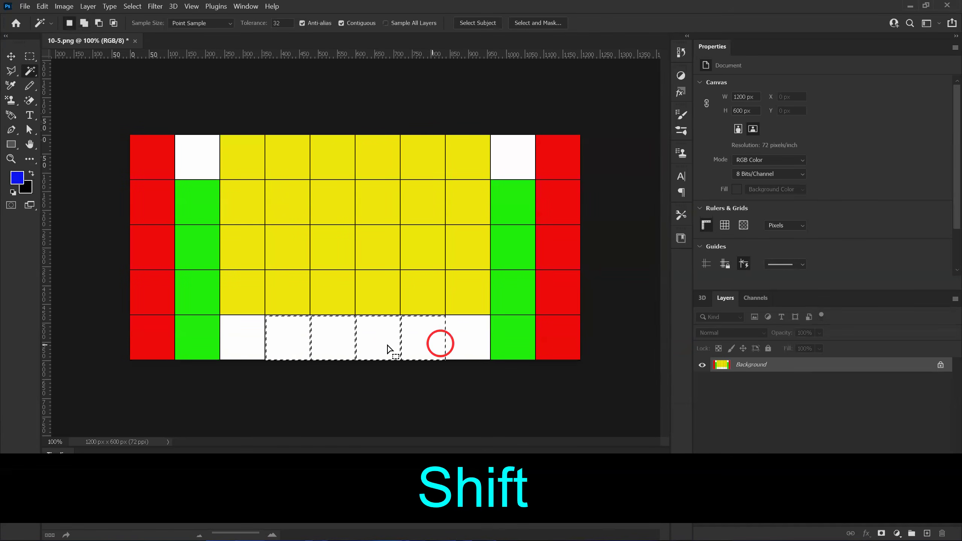
key(alt+Delete)
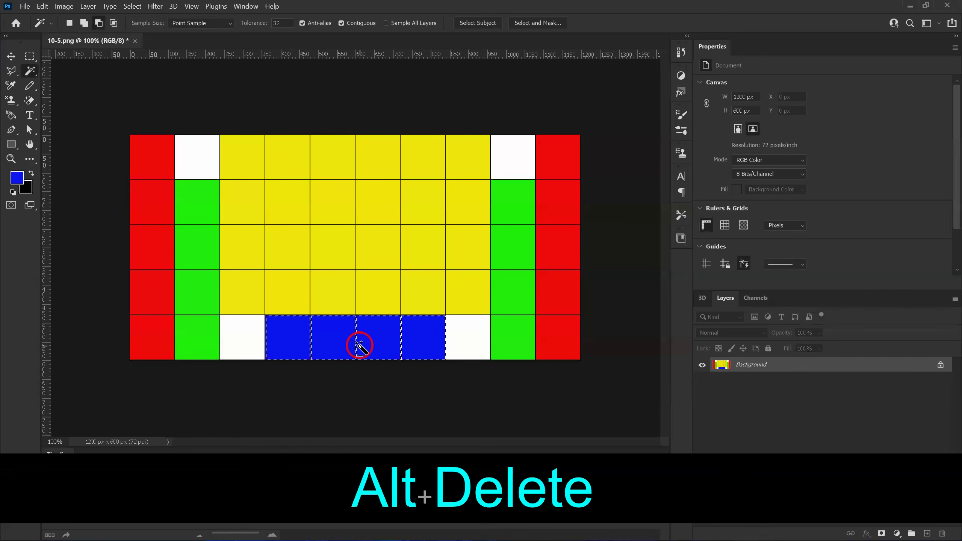
key(ctrl+d)
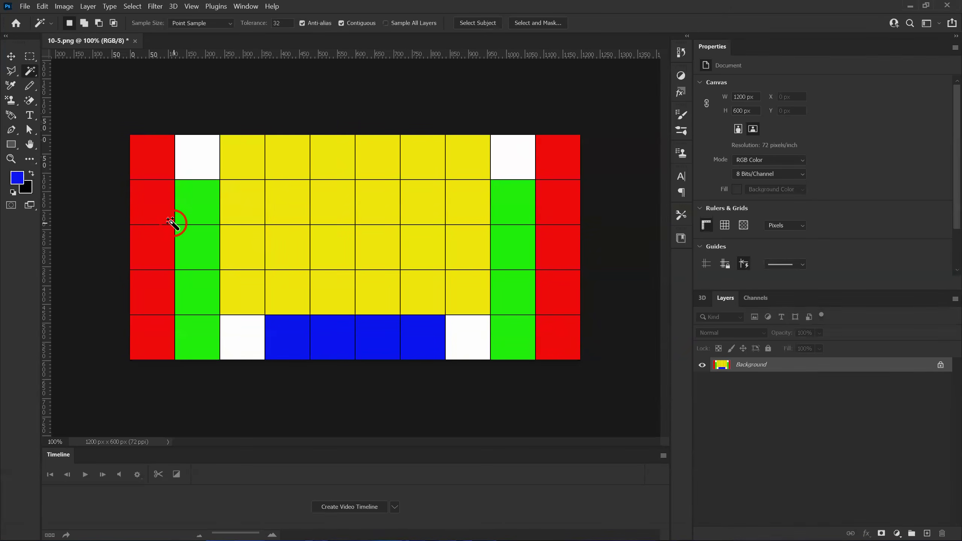
Step: Save the colored grid to 10-5.png
key(ctrl)
key(ctrl+s)
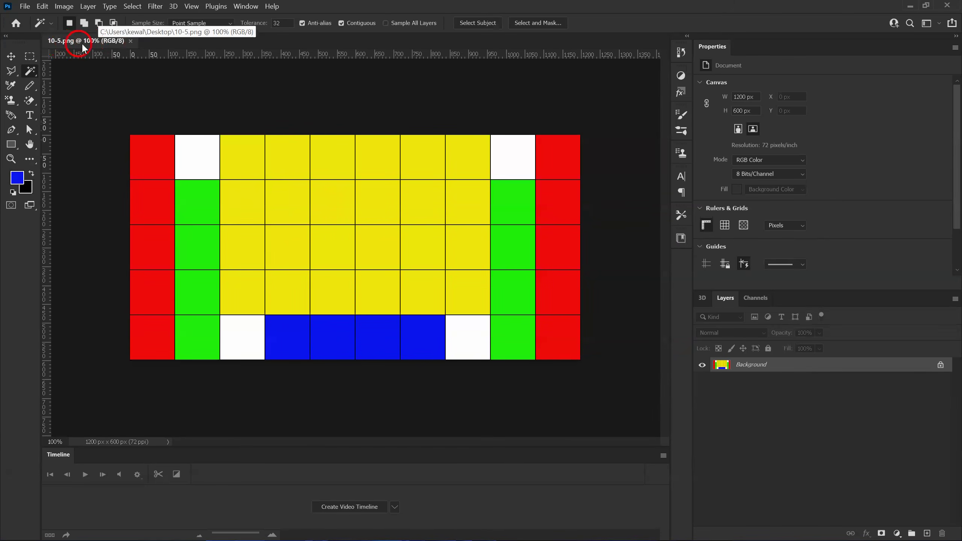
Step: Close the 10-5.png document and reopen it from the home screen
click(130, 40)
click(30, 149)
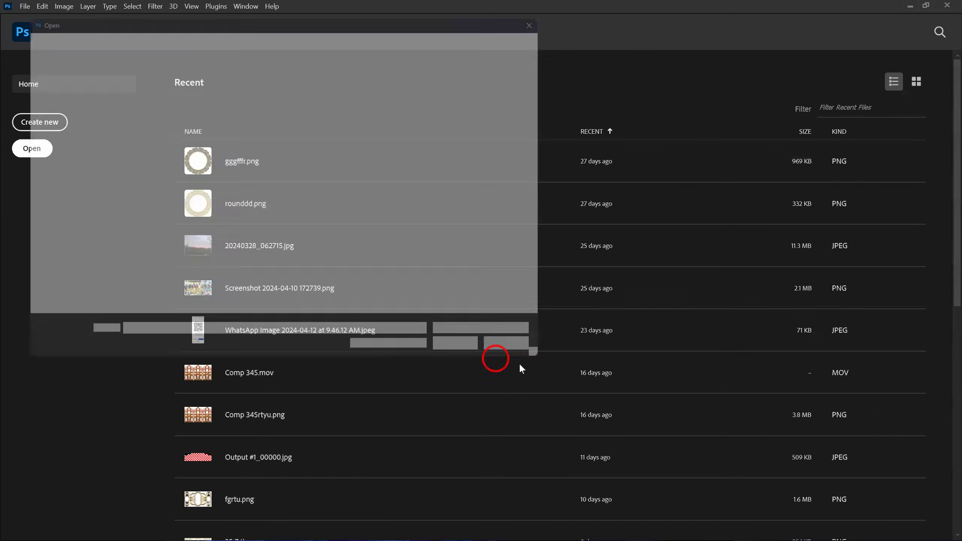
click(470, 359)
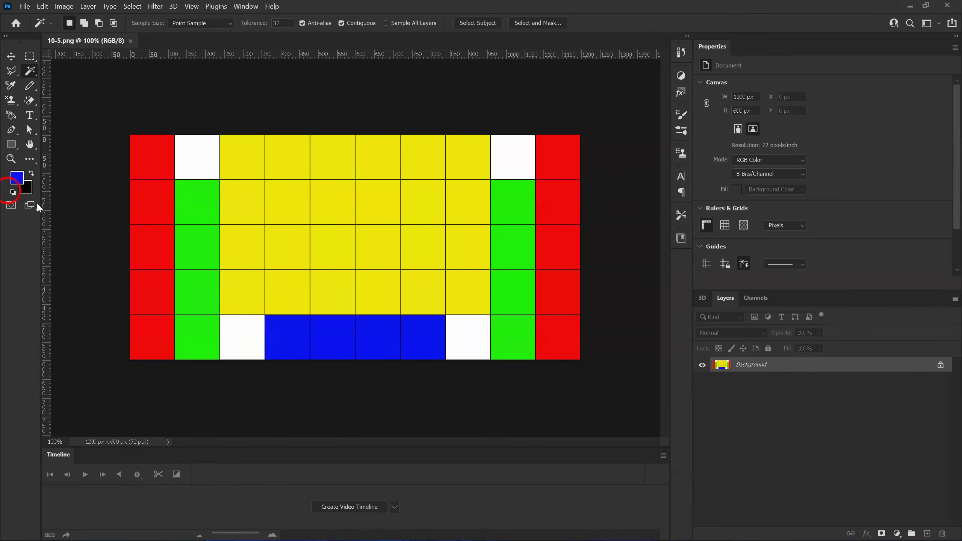
Step: Activate the Pen Tool and set its drawing mode to Shape
click(11, 131)
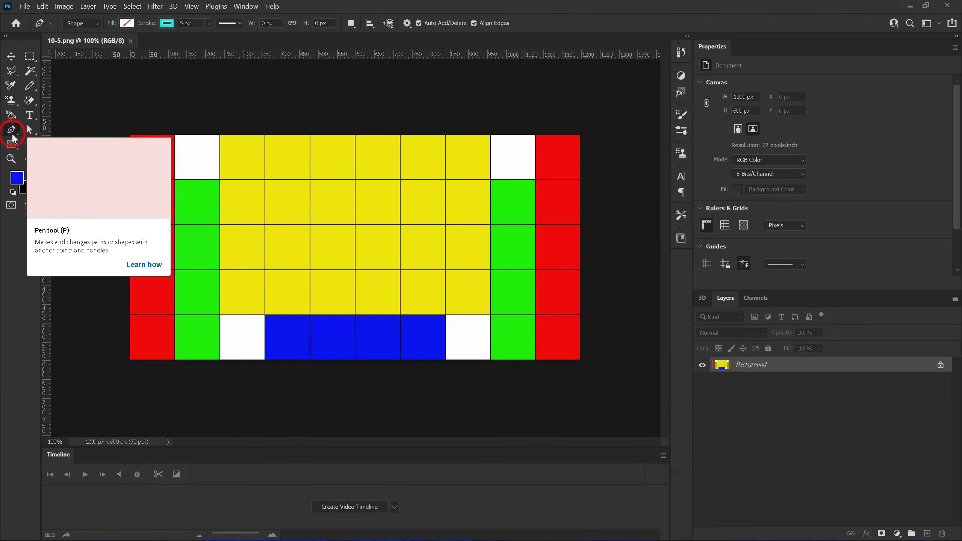
click(16, 133)
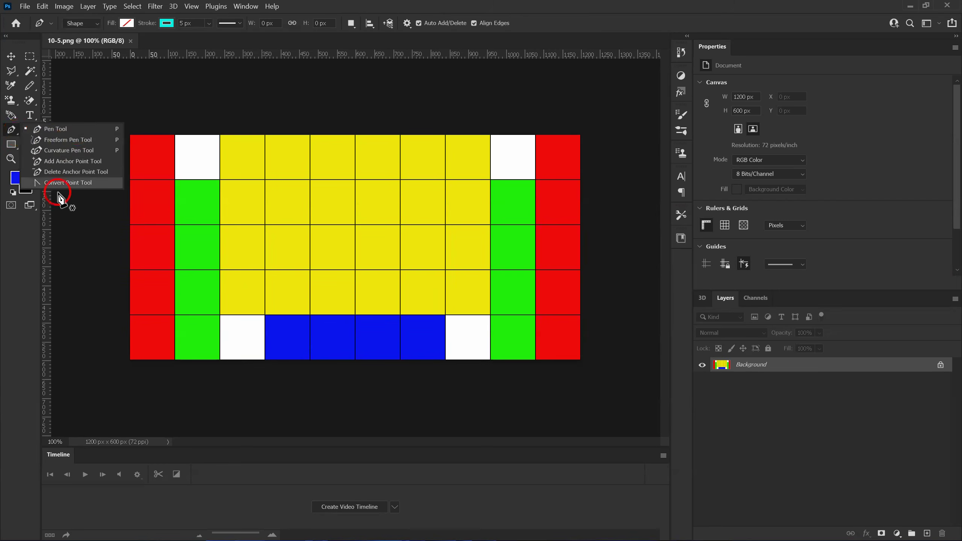
click(53, 127)
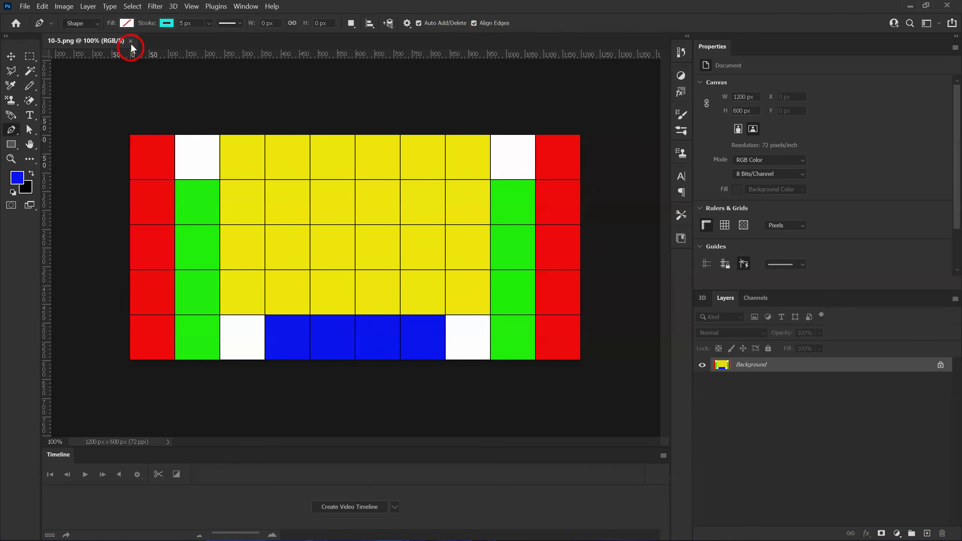
click(126, 24)
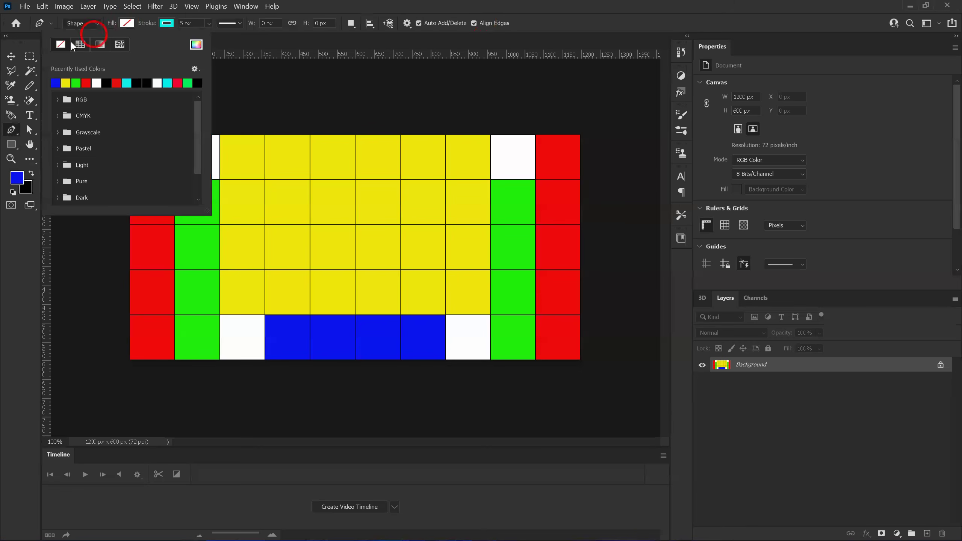
click(128, 28)
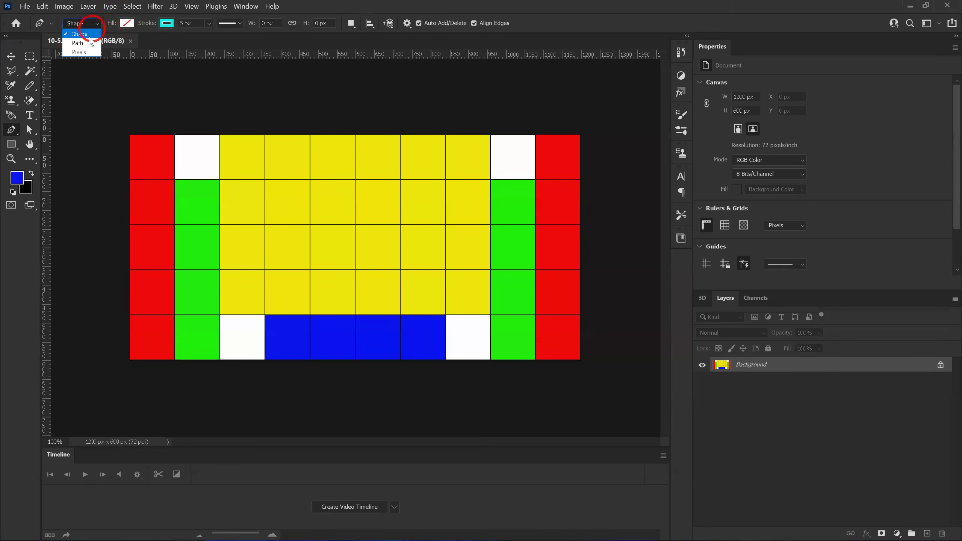
click(85, 35)
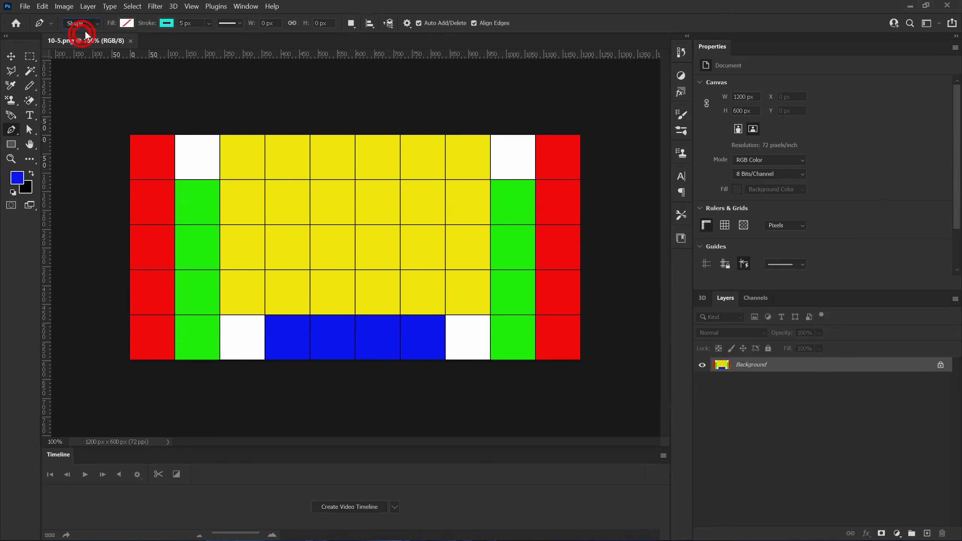
Step: Examine the Pen tool's stroke color and stroke width options without changing them
click(169, 26)
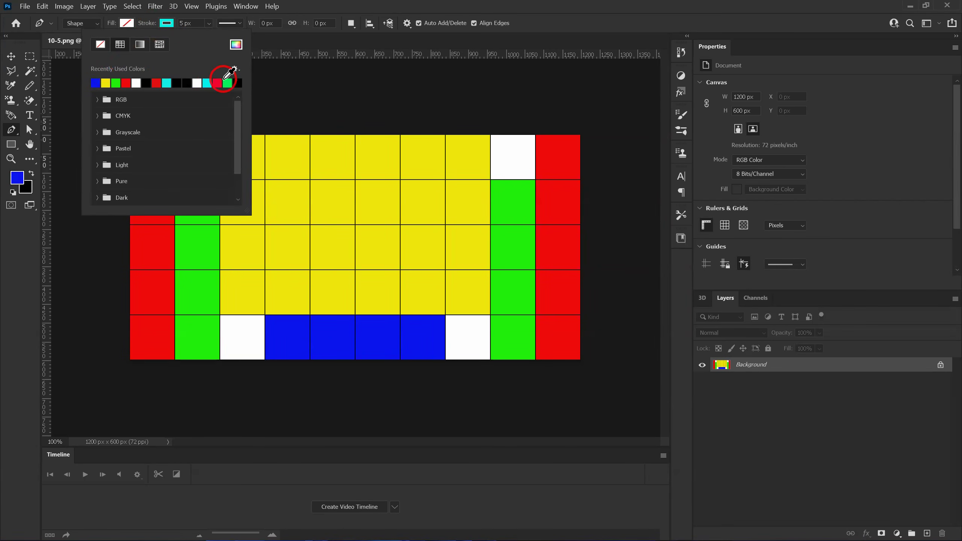
click(236, 45)
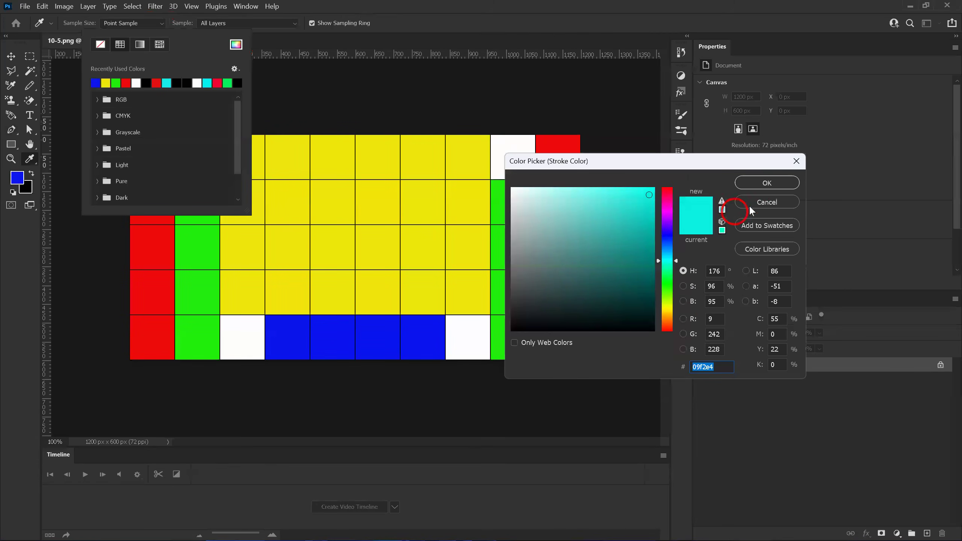
click(765, 202)
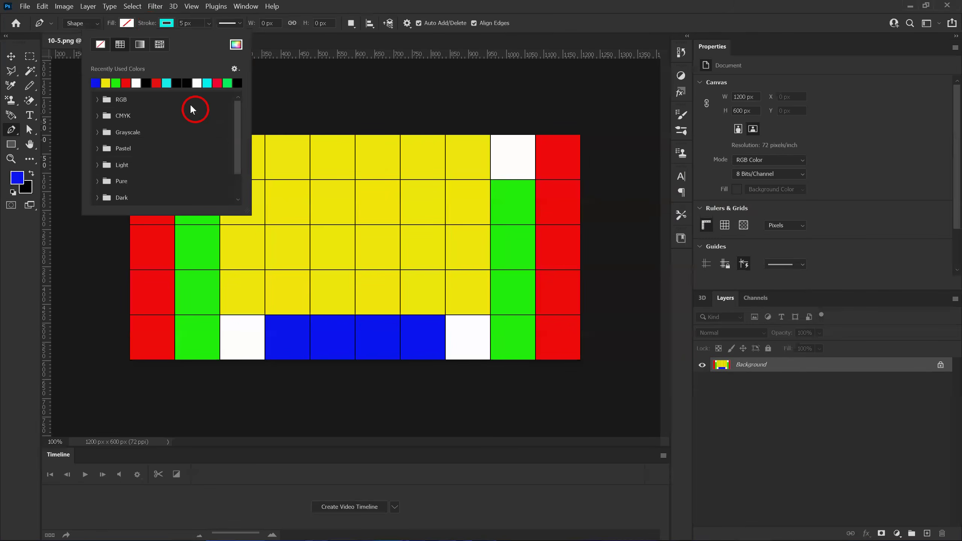
click(171, 26)
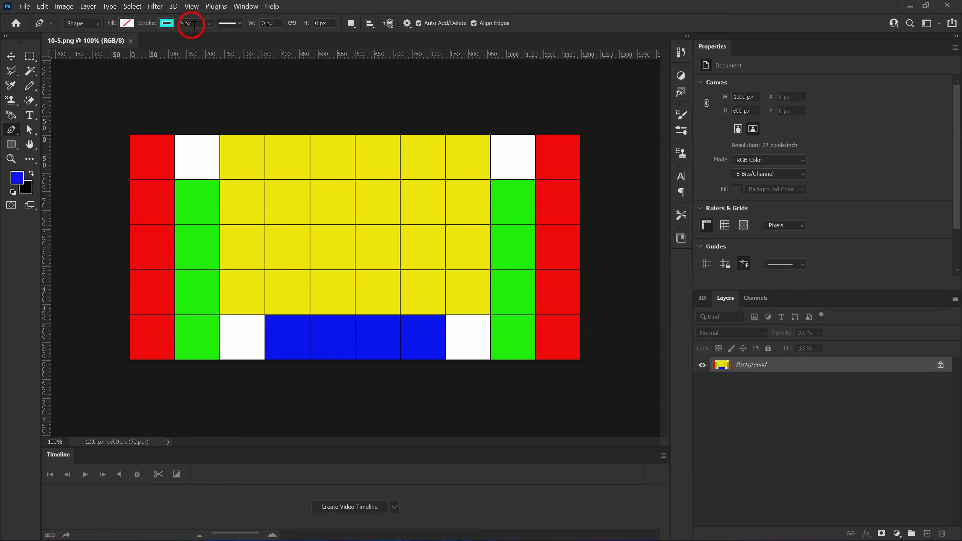
click(209, 26)
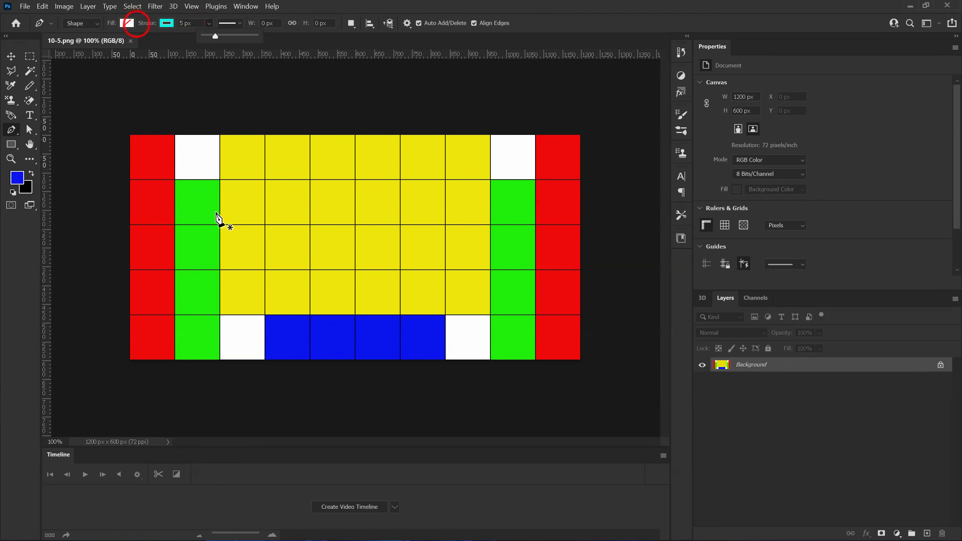
Step: Draw a closed four-point Pen tool shape, about 643 x 226 px, across the yellow squares
click(233, 257)
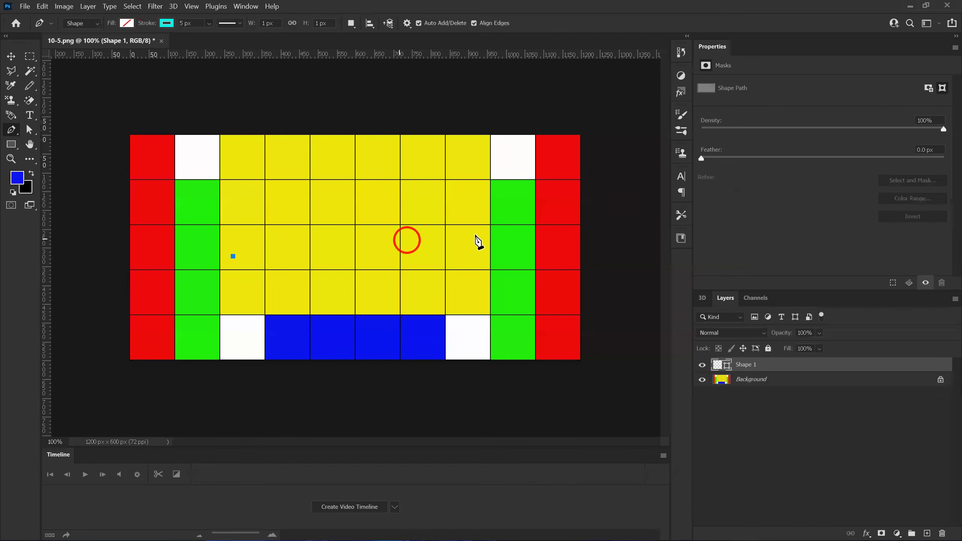
click(470, 219)
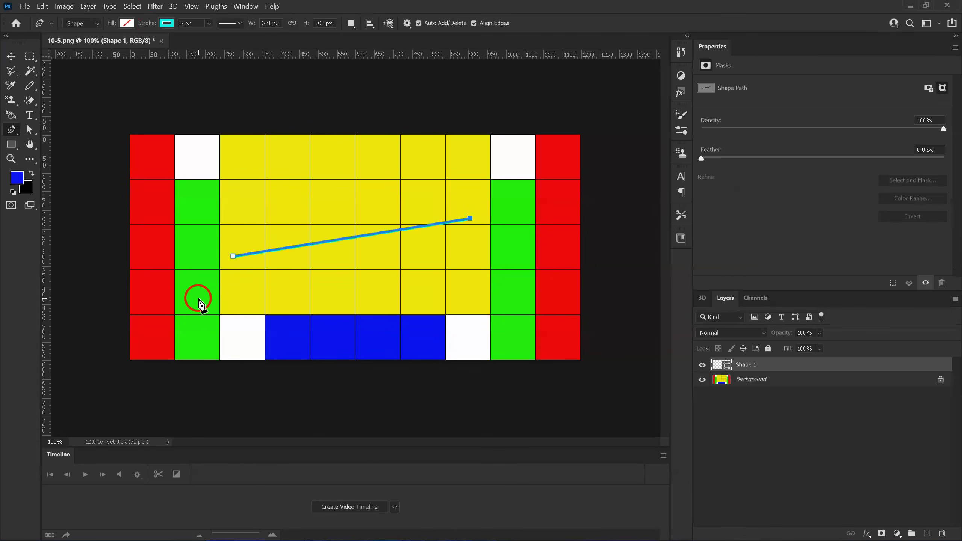
click(475, 290)
click(259, 302)
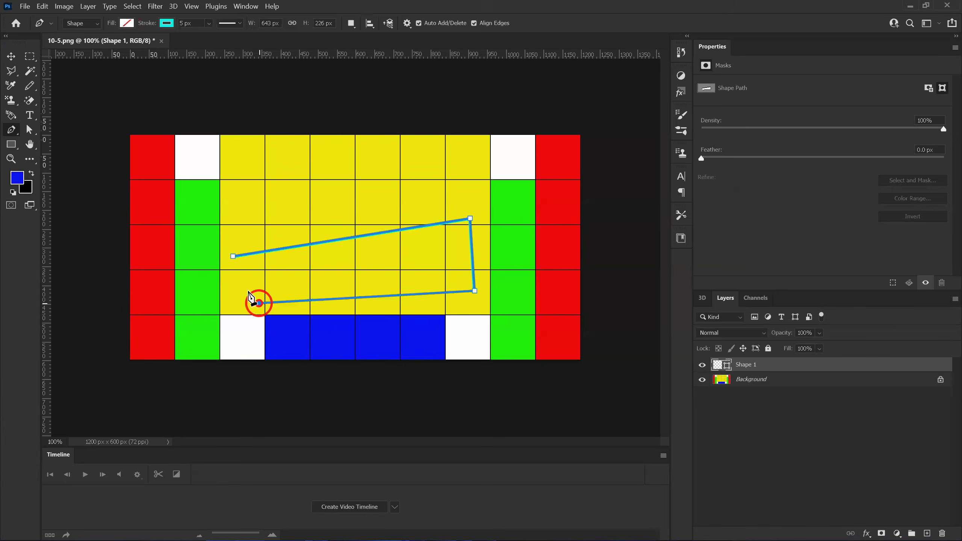
click(233, 256)
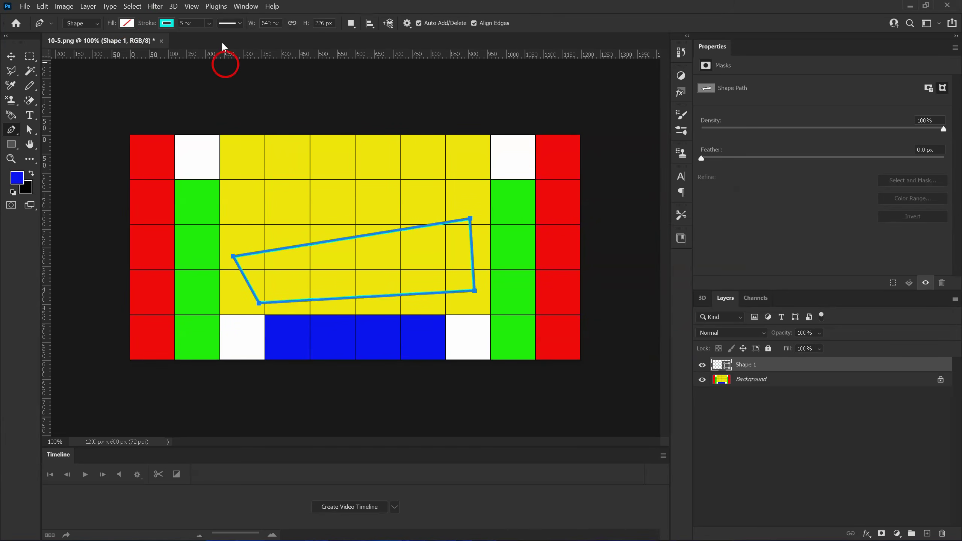
Step: Increase the four-point shape's stroke width to 31.99 px
click(208, 24)
drag(215, 39, 243, 43)
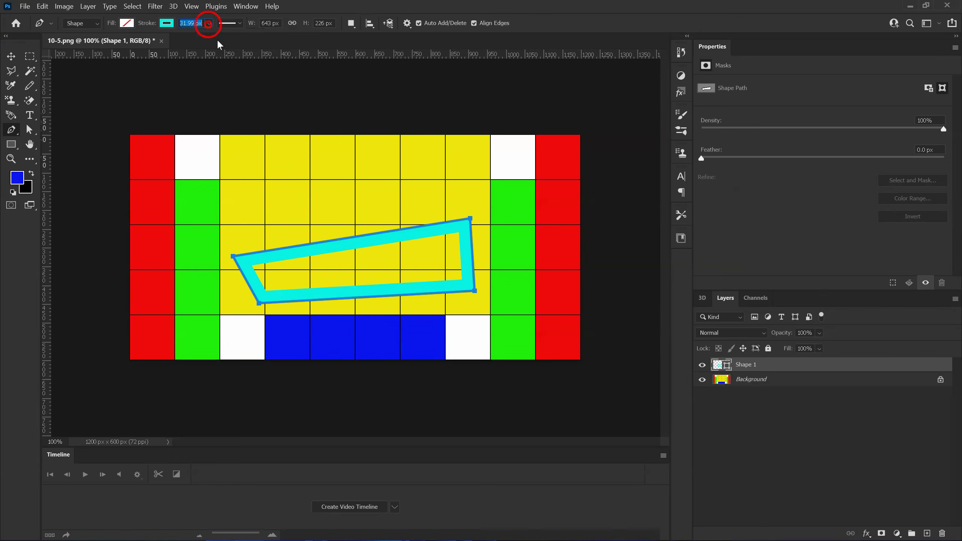
click(208, 24)
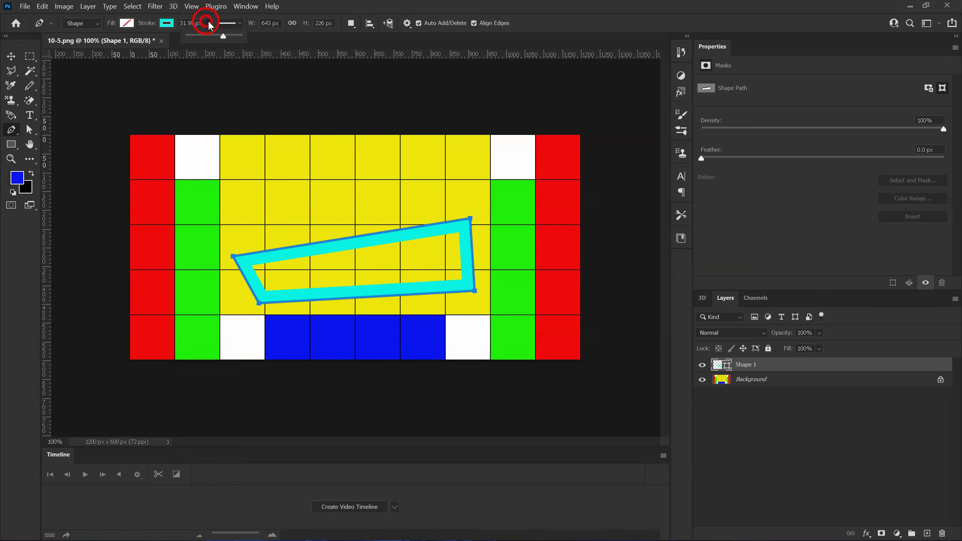
Step: Try the dashed and dotted stroke types on the four-point shape, and delete the shape
click(240, 24)
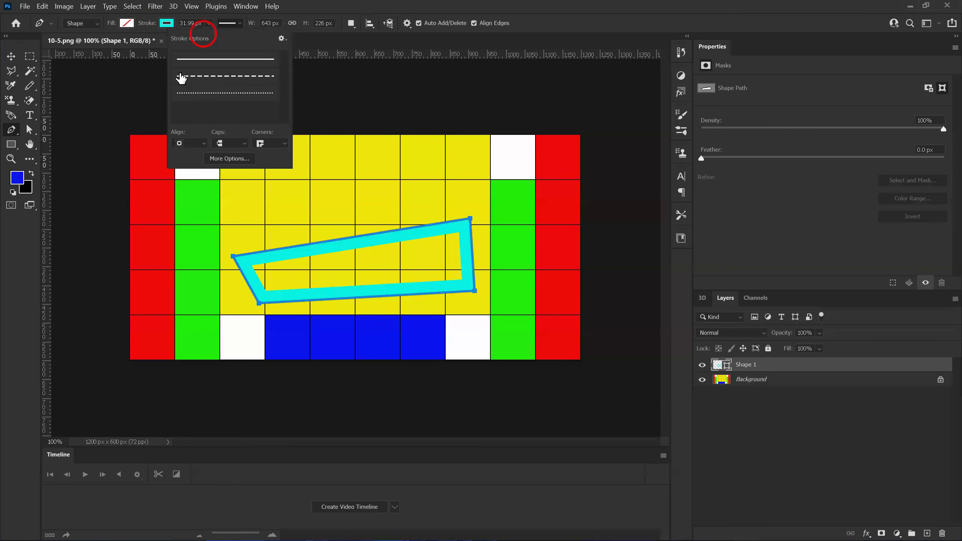
click(226, 24)
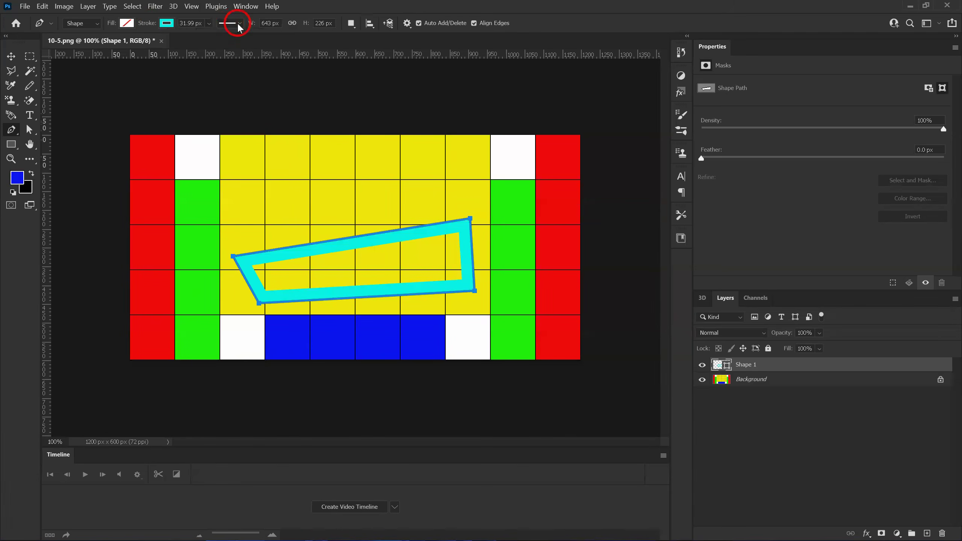
click(238, 25)
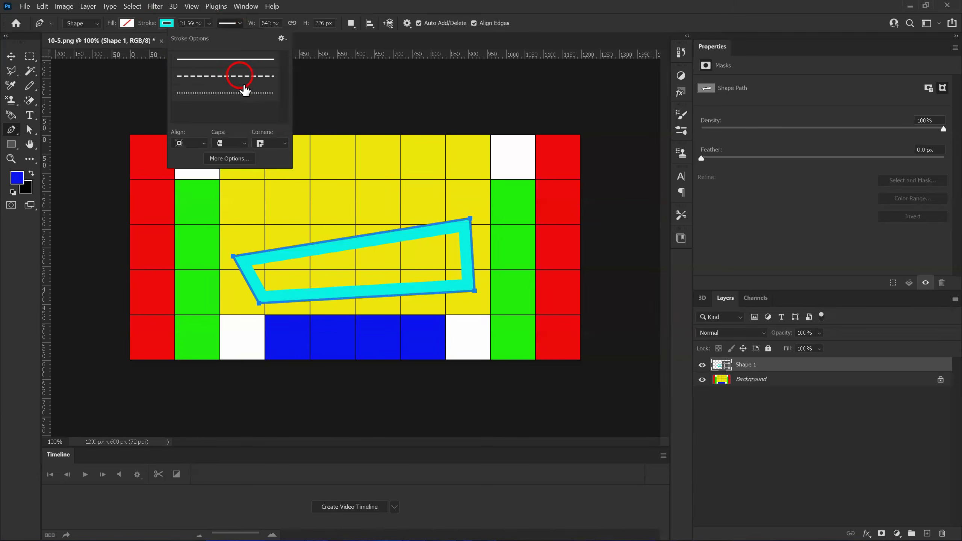
click(212, 76)
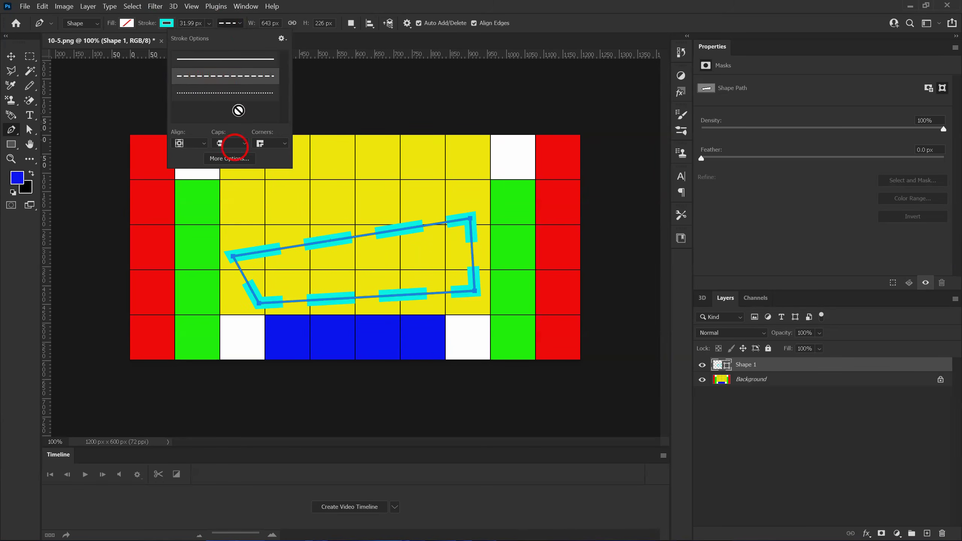
click(223, 94)
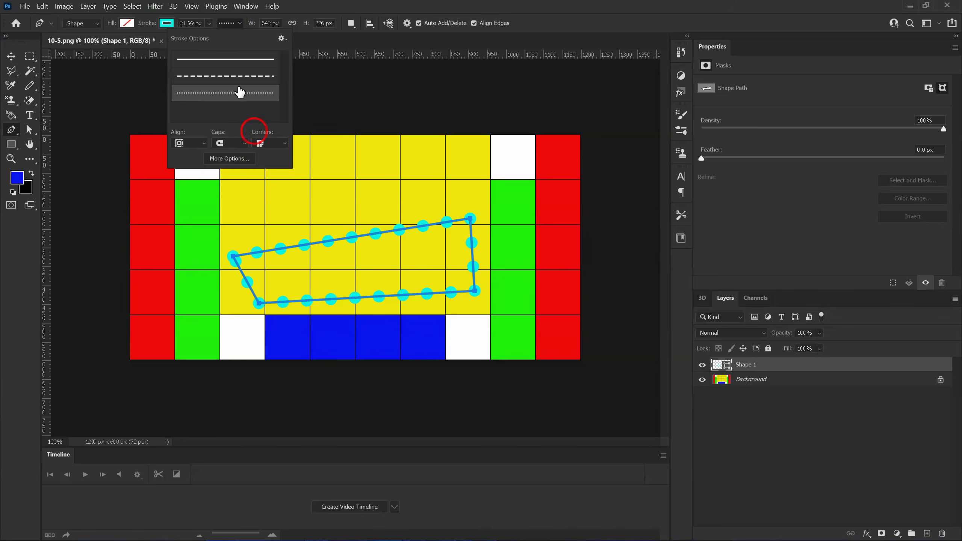
click(230, 24)
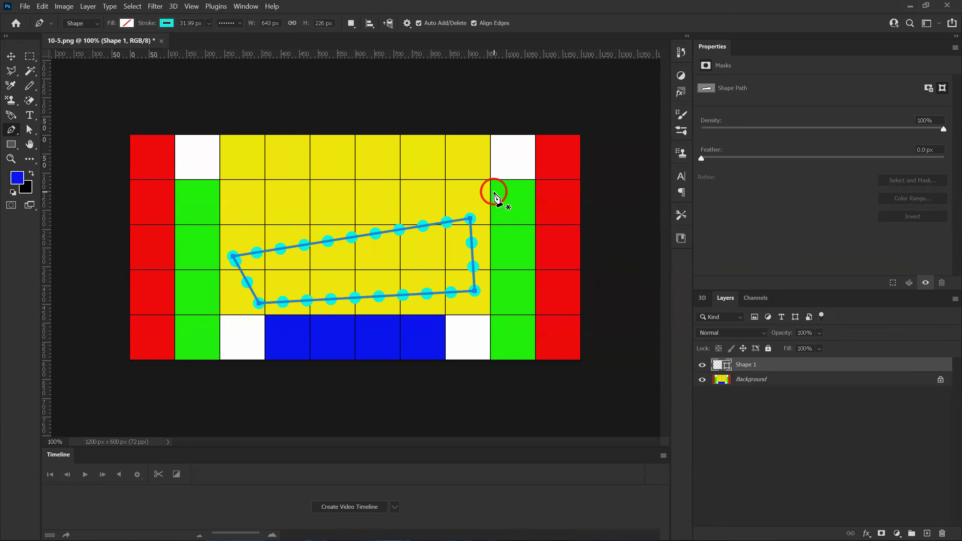
key(Delete)
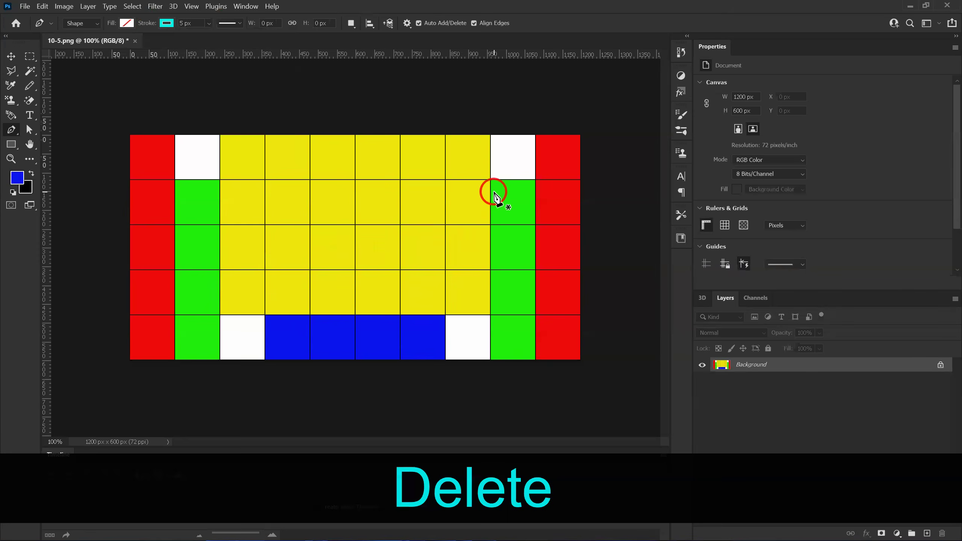
Step: Examine the detailed stroke settings and the alignment choices, keeping Inside alignment
click(240, 27)
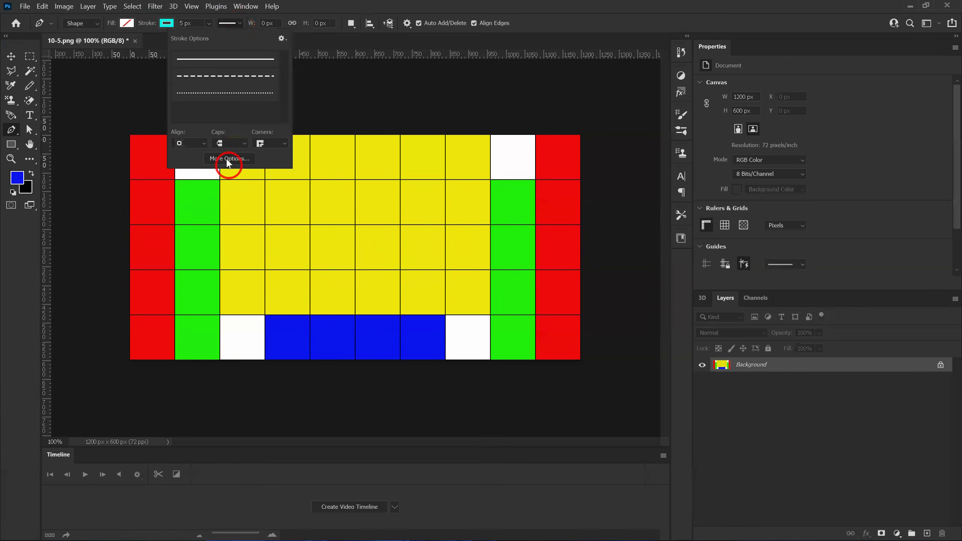
click(227, 159)
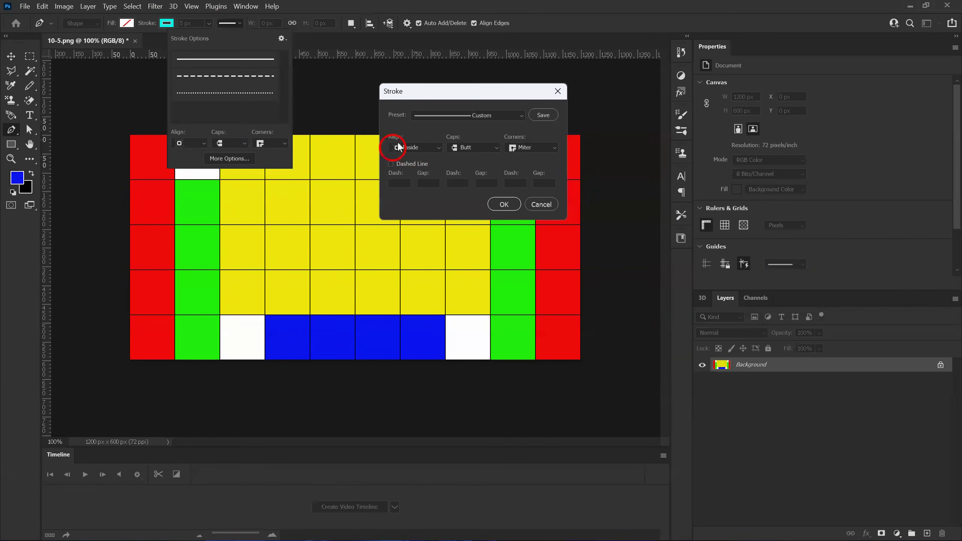
click(439, 148)
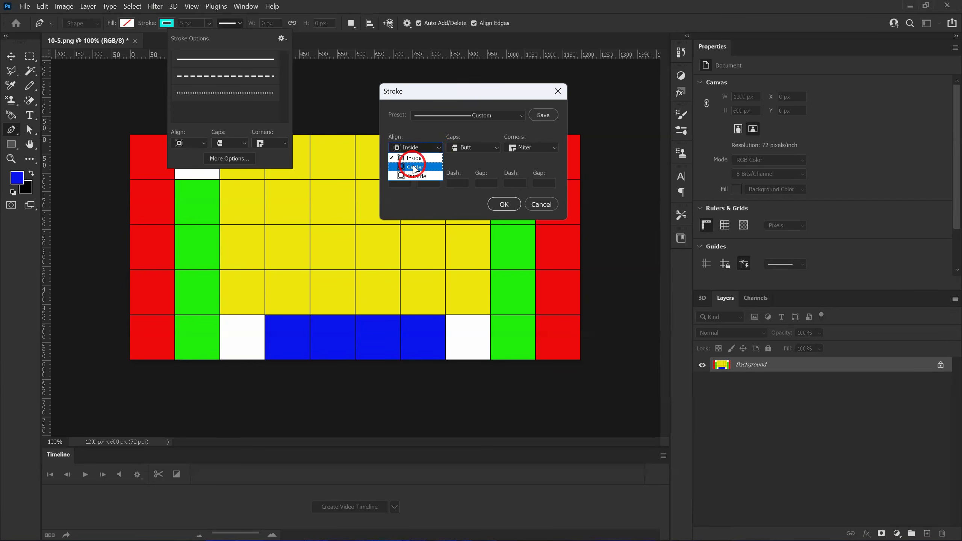
click(421, 145)
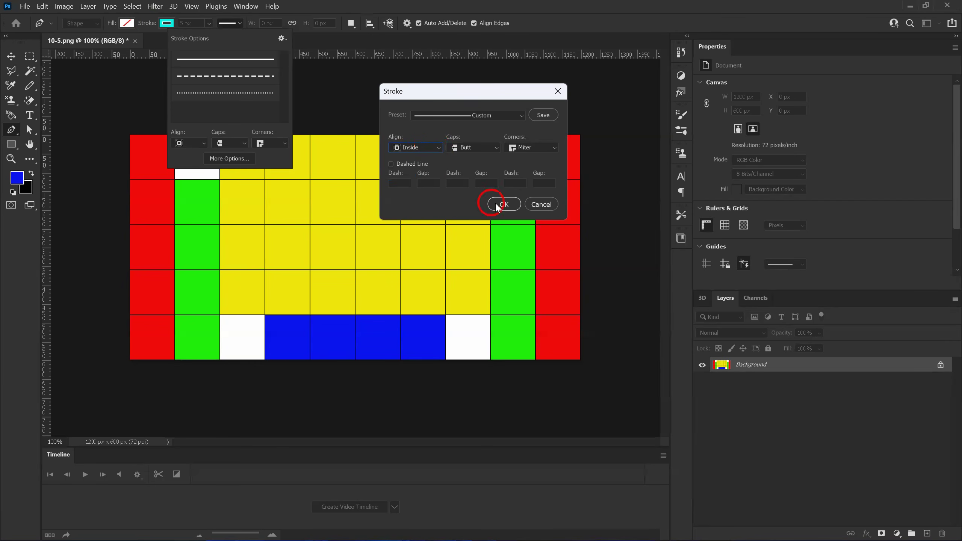
click(500, 205)
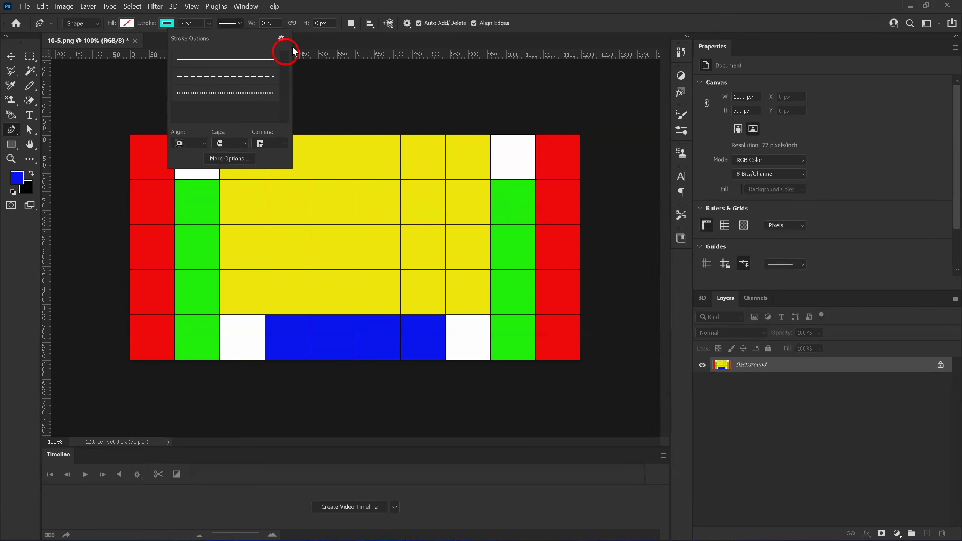
click(302, 39)
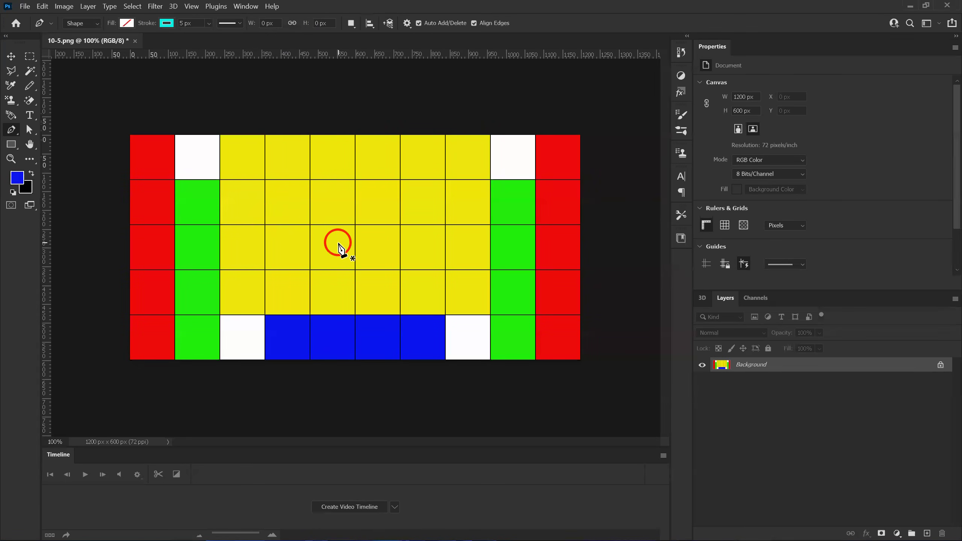
Step: Examine the black grid lines at pixel level, at 6400% zoom, where they cross near the middle of the canvas
key(ctrl+equal)
key(ctrl+equal)
key(ctrl+equal)
key(ctrl+equal)
key(ctrl+equal)
key(ctrl+equal)
key(ctrl+equal)
key(ctrl+equal)
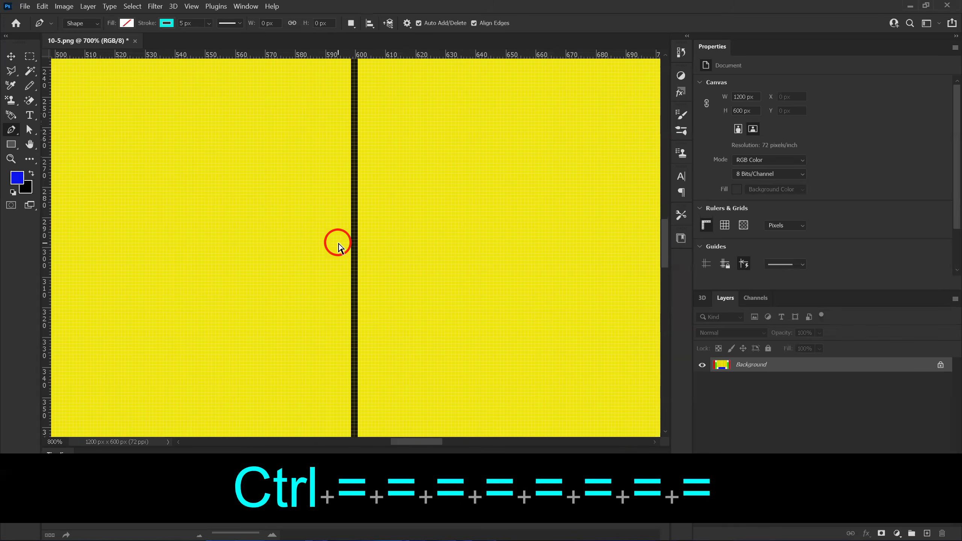
key(ctrl+equal)
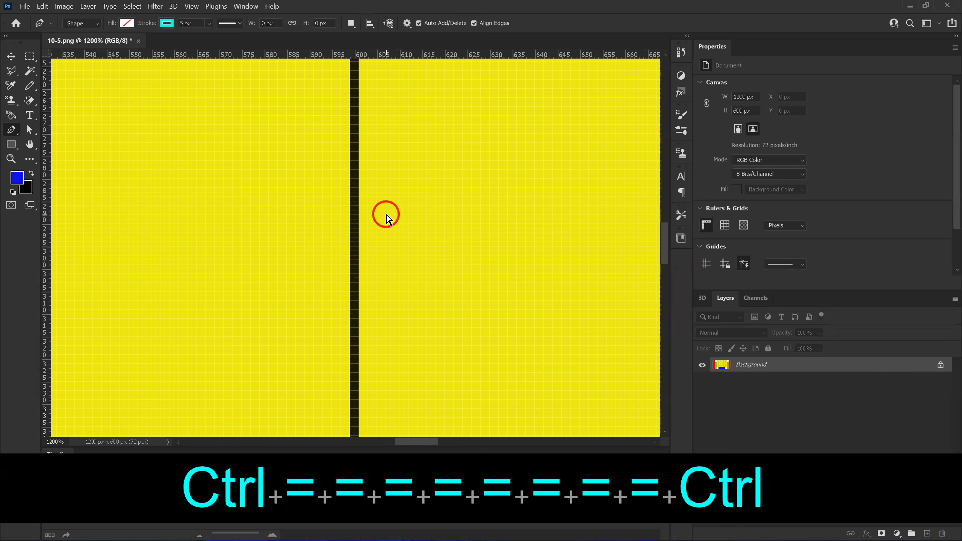
key(ctrl+minus)
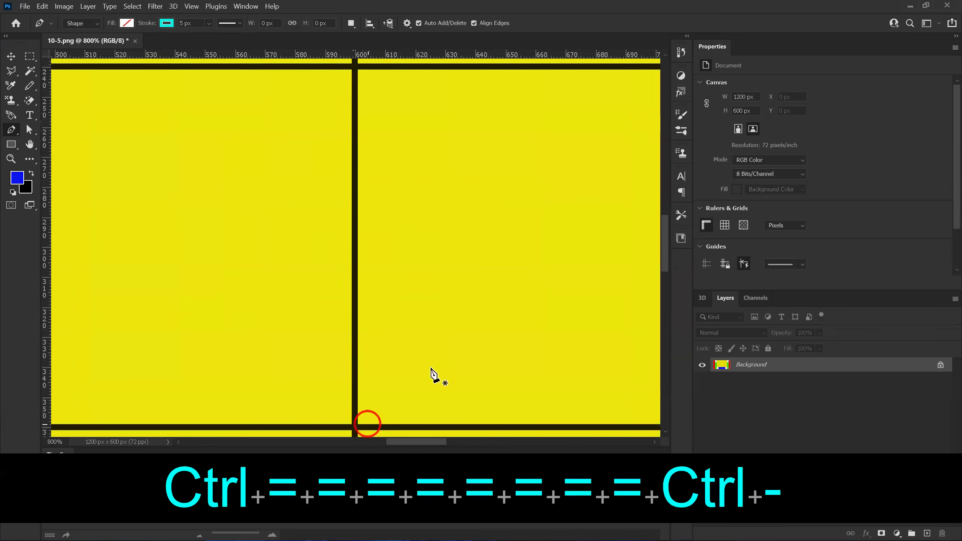
key(ctrl+equal)
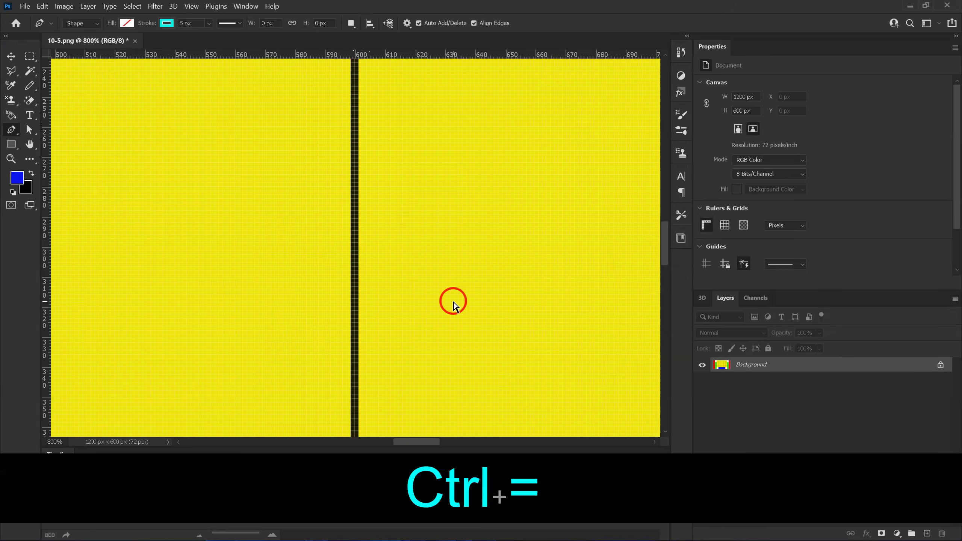
key(ctrl+equal)
key(ctrl+equal)
key(ctrl+equal)
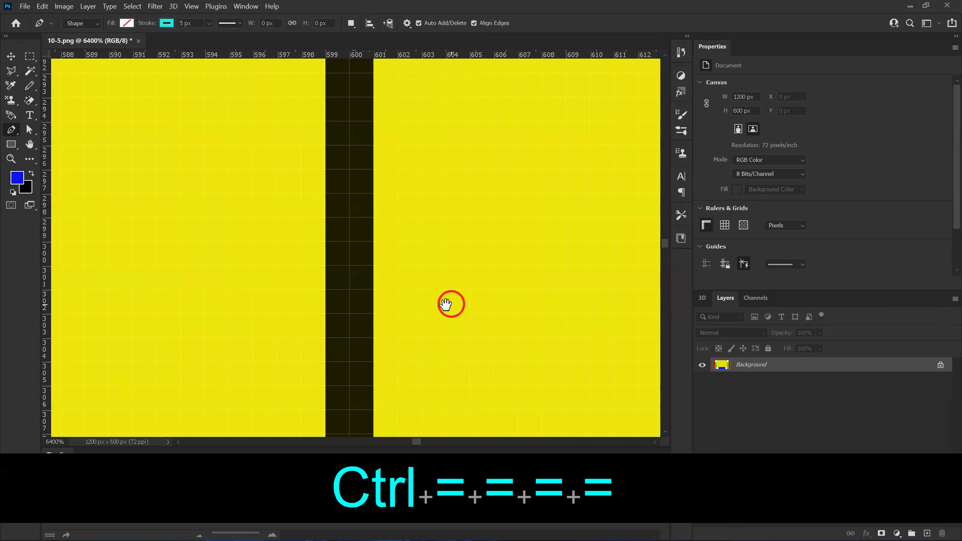
key(space)
drag(362, 228, 354, 376)
drag(382, 212, 366, 357)
drag(350, 227, 331, 365)
drag(323, 212, 320, 353)
drag(310, 252, 310, 318)
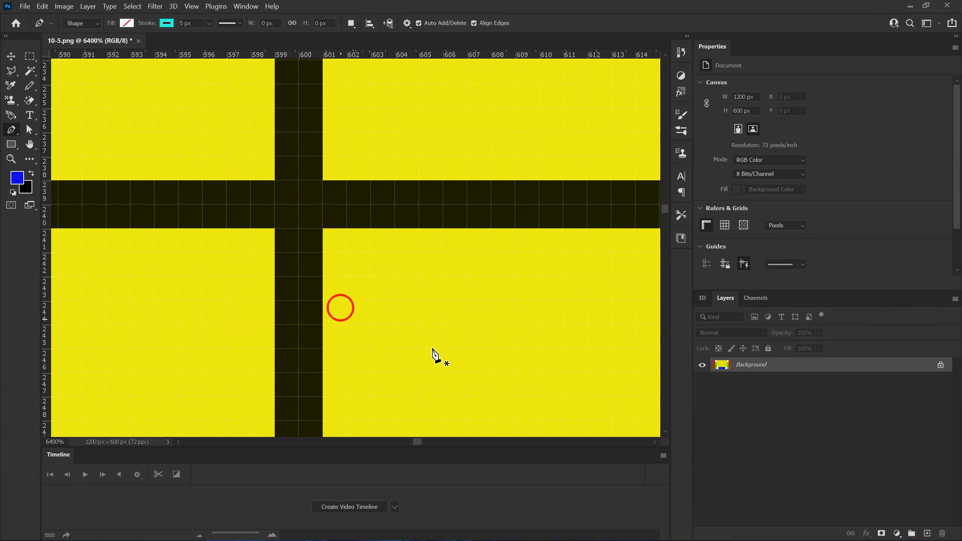
Step: Follow the horizontal grid line rightward at 6400% zoom and examine the border between the yellow and green squares
key(space)
mouse_move(492, 302)
mouse_down()
mouse_move(275, 285)
mouse_move(265, 269)
mouse_up()
mouse_move(485, 280)
mouse_down()
mouse_move(325, 305)
mouse_move(273, 325)
mouse_up()
drag(485, 271, 276, 290)
mouse_move(484, 291)
mouse_down()
mouse_move(314, 281)
mouse_move(365, 285)
mouse_move(281, 212)
mouse_up()
drag(493, 289, 288, 297)
drag(481, 279, 277, 290)
drag(485, 262, 257, 276)
drag(481, 262, 205, 275)
drag(481, 270, 190, 269)
drag(481, 275, 196, 279)
mouse_move(480, 286)
mouse_down()
mouse_move(320, 268)
mouse_move(204, 269)
mouse_up()
drag(482, 288, 189, 303)
drag(481, 252, 193, 272)
drag(484, 291, 182, 288)
drag(483, 291, 182, 297)
drag(483, 303, 193, 299)
drag(483, 316, 197, 297)
drag(483, 307, 197, 301)
drag(470, 309, 364, 309)
drag(282, 301, 375, 297)
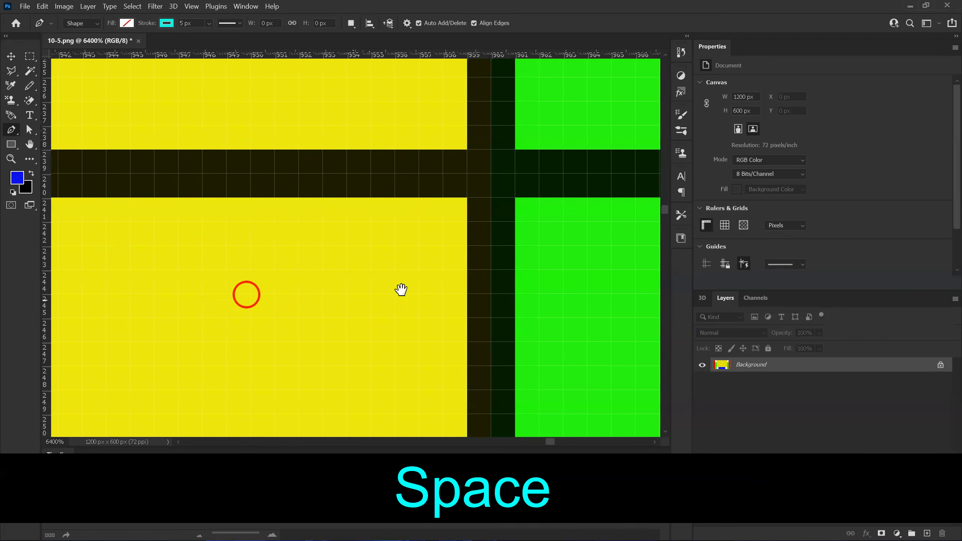
drag(429, 292, 370, 285)
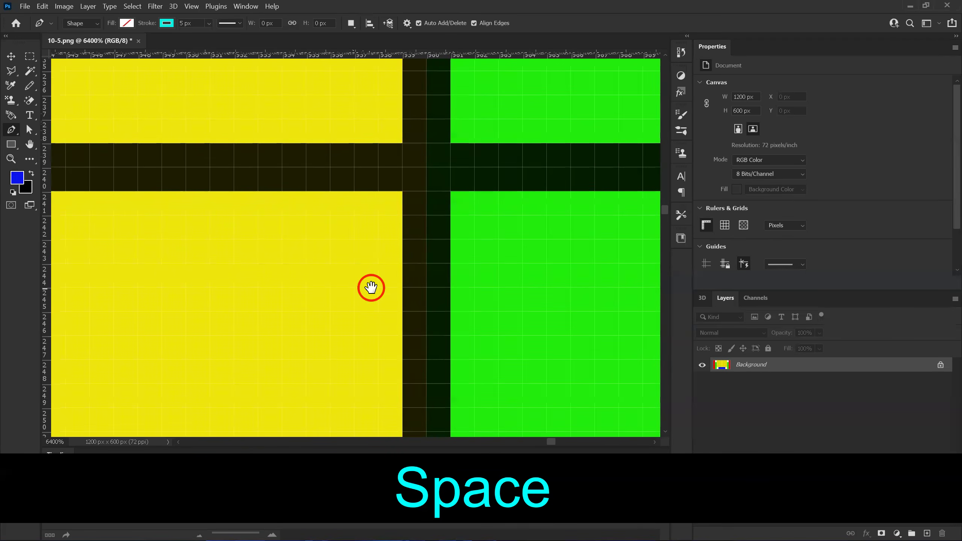
drag(270, 256, 90, 255)
drag(479, 283, 499, 304)
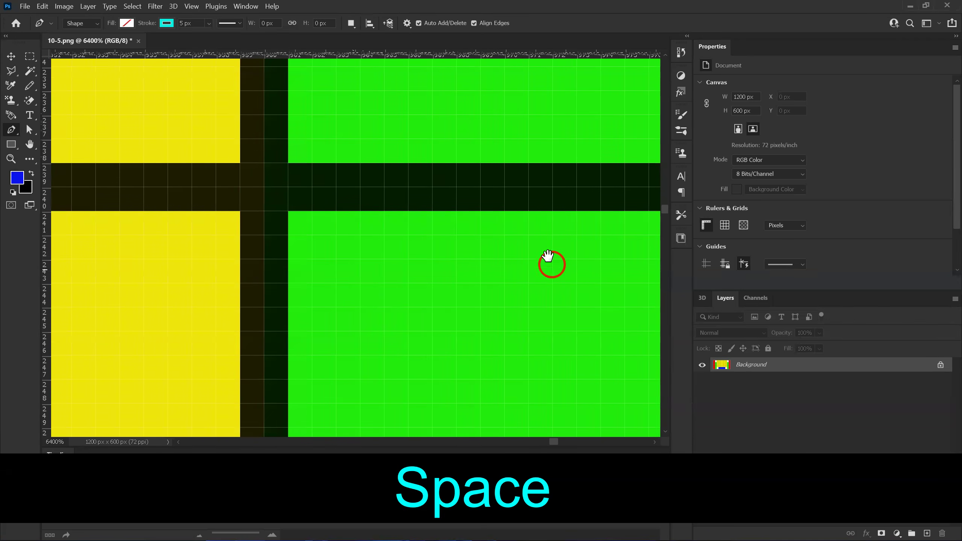
drag(570, 194, 448, 267)
drag(516, 175, 450, 306)
drag(462, 271, 469, 211)
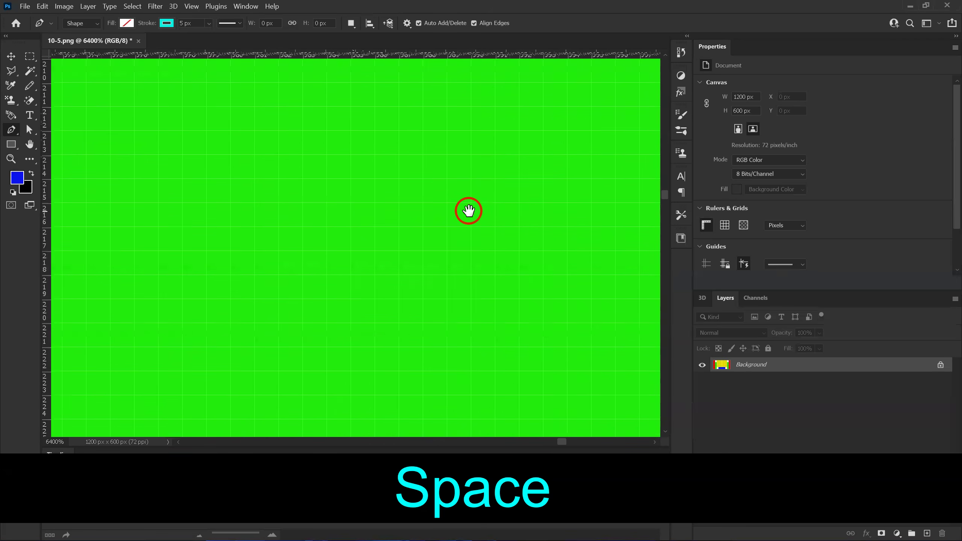
Step: Fit the whole grid in view, and examine the red and white squares at the canvas's upper-right corner at 400% zoom
key(ctrl+0)
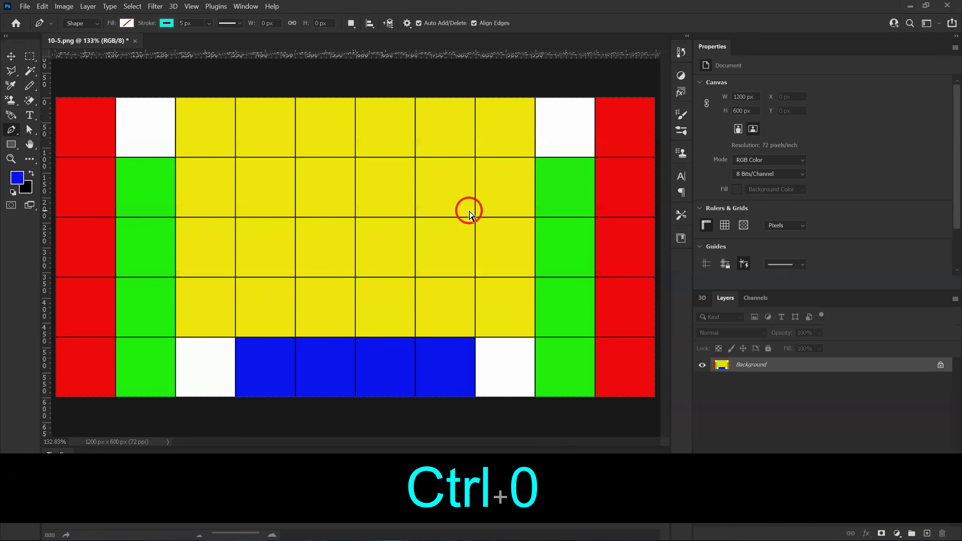
key(ctrl+minus)
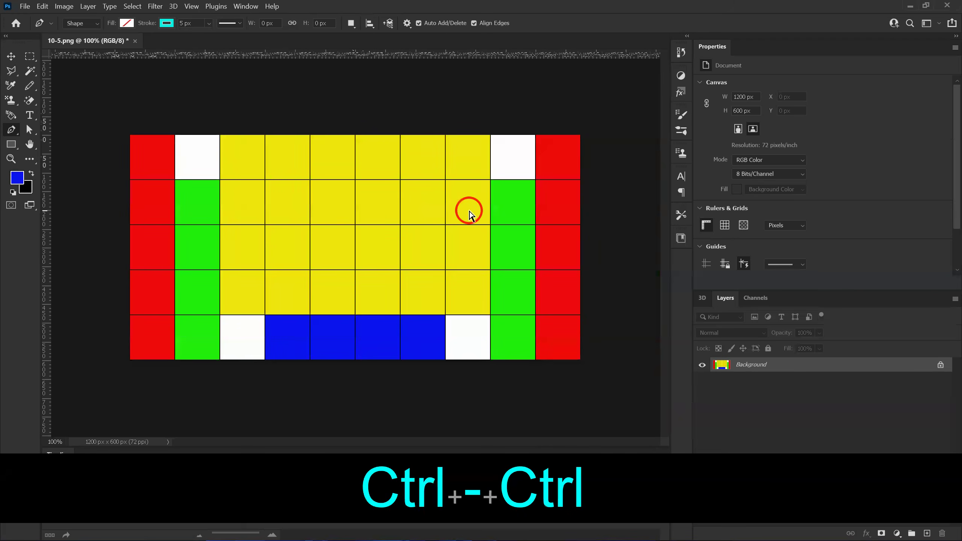
key(ctrl+0)
key(space)
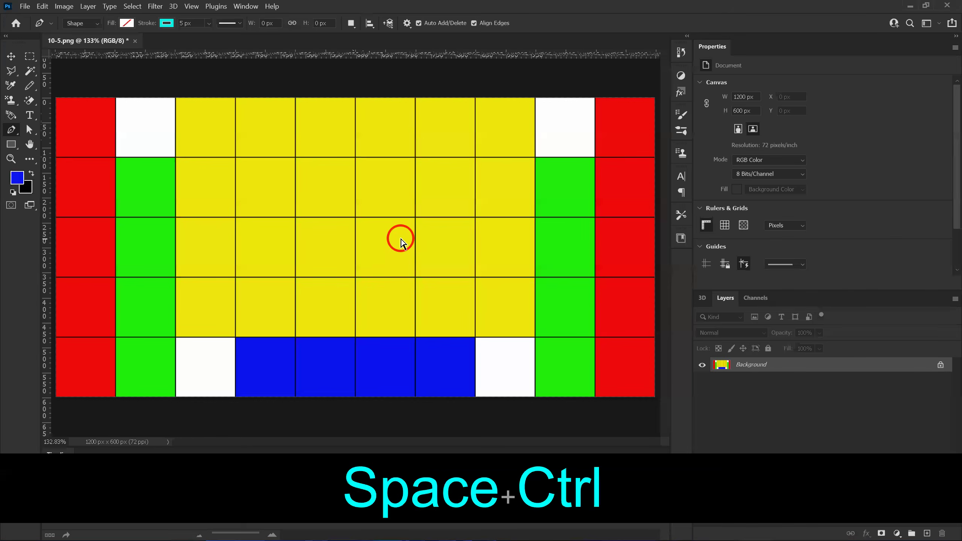
key(ctrl+equal)
key(ctrl+equal)
key(ctrl+equal)
key(space)
drag(433, 254, 296, 280)
drag(379, 259, 266, 270)
drag(369, 228, 265, 257)
drag(180, 240, 401, 284)
drag(292, 188, 292, 322)
drag(291, 87, 291, 235)
drag(290, 340, 290, 244)
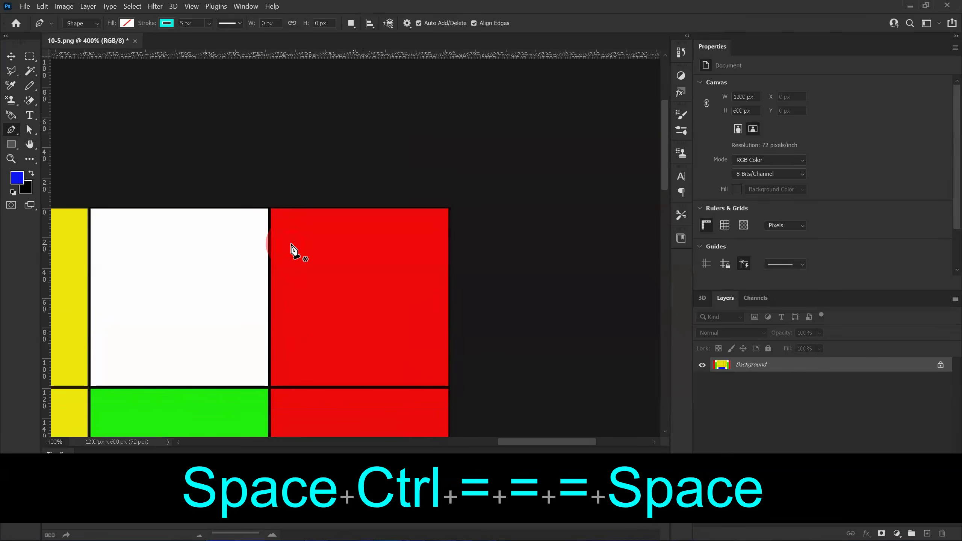
Step: Draw a Pen tool line along the top edge of the rightmost red column, about 120 px long, ending at the canvas corner
key(ctrl)
key(ctrl+equal)
key(ctrl+equal)
key(ctrl+equal)
key(ctrl+equal)
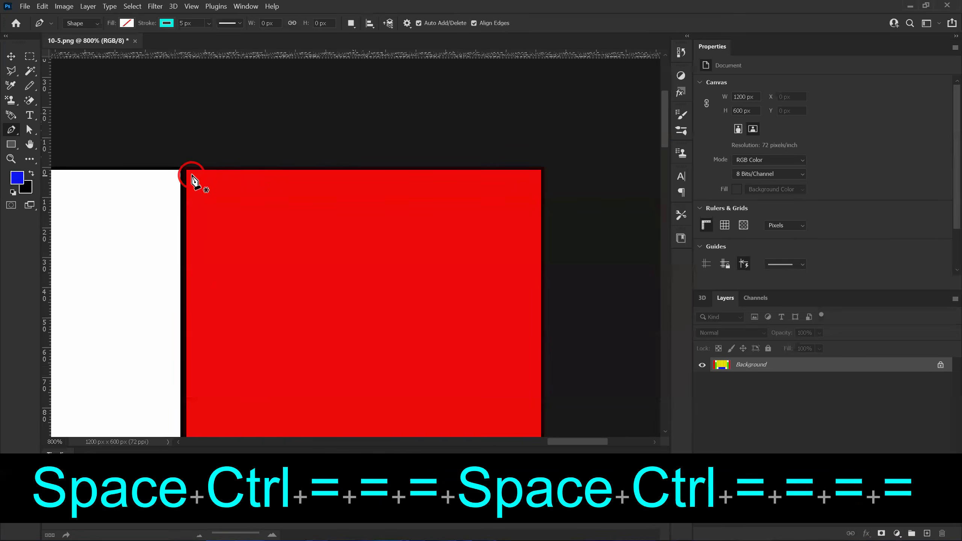
key(ctrl+equal)
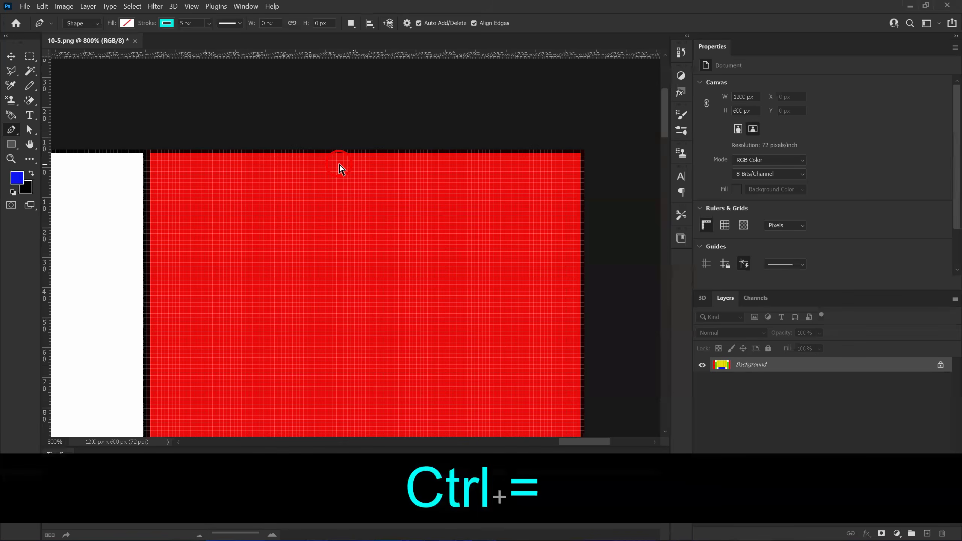
key(ctrl+equal)
click(100, 181)
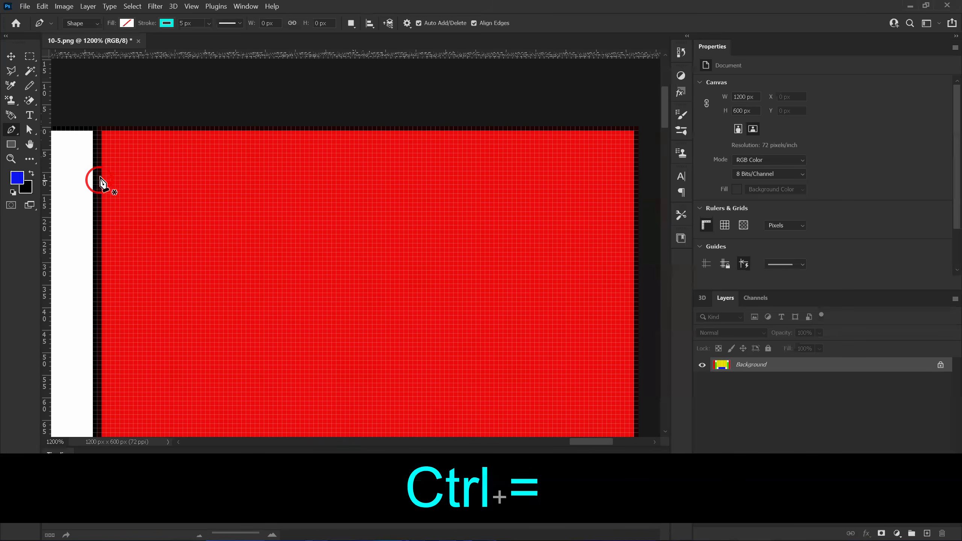
key(ctrl+equal)
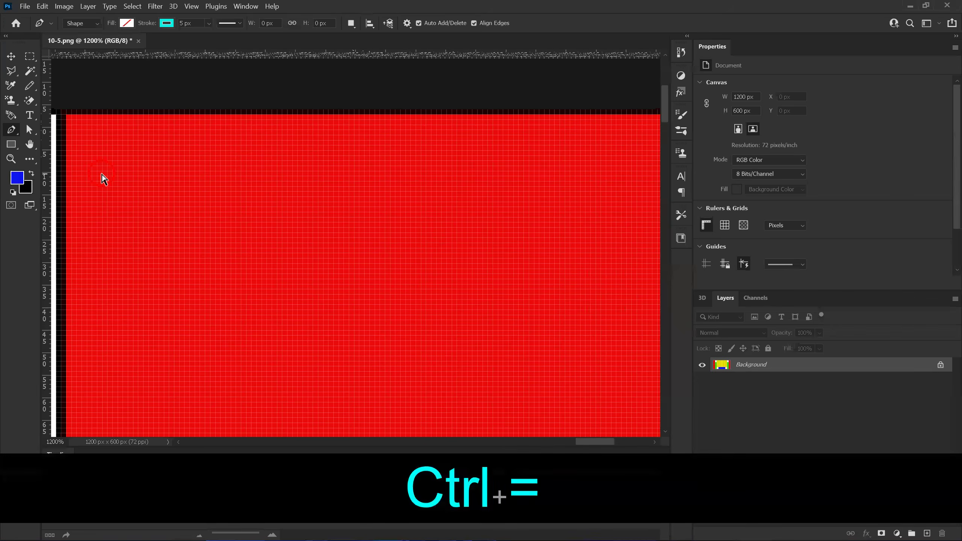
key(space)
drag(189, 232, 236, 239)
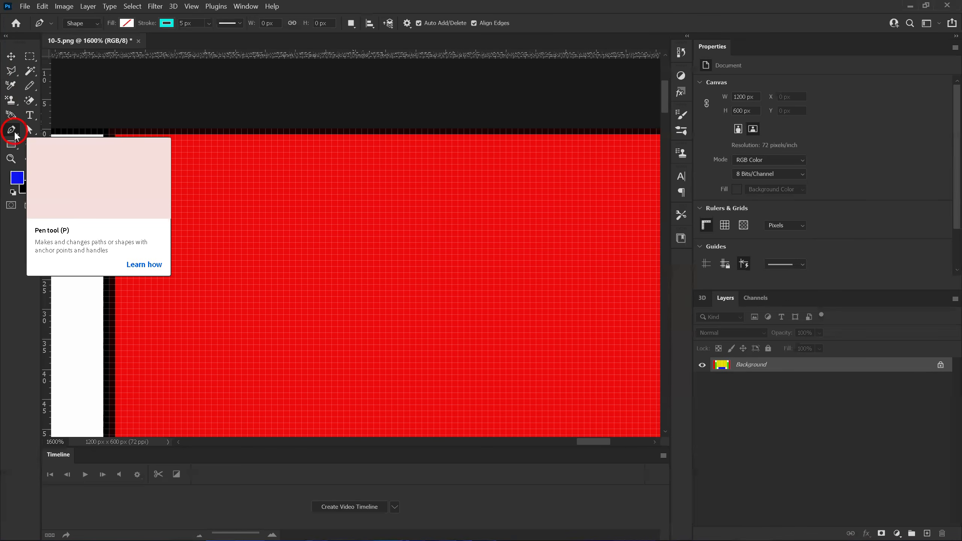
click(109, 129)
key(space)
drag(369, 152, 252, 224)
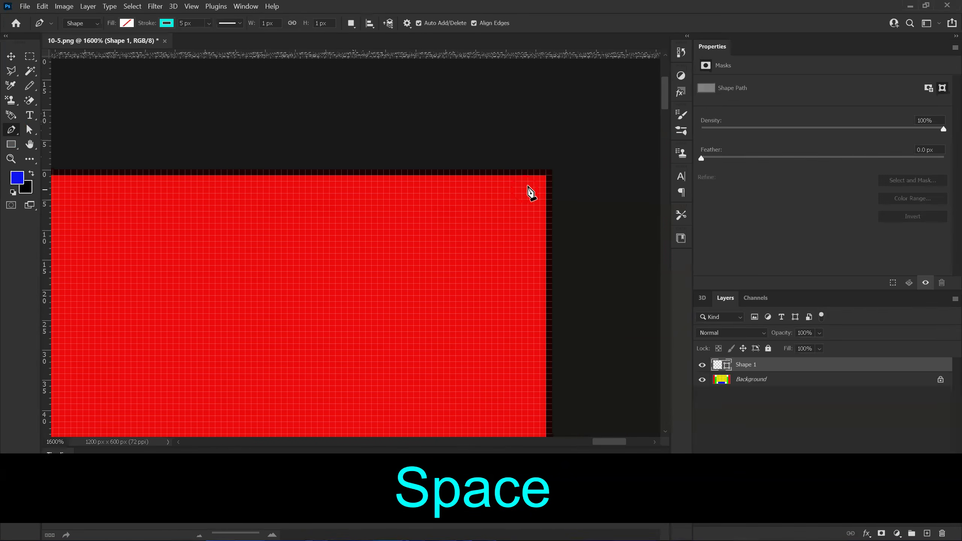
click(552, 171)
Step: Examine the alignment choices in the line's detailed stroke settings, and close them without changing anything
key(space)
drag(530, 305, 500, 296)
drag(420, 271, 406, 247)
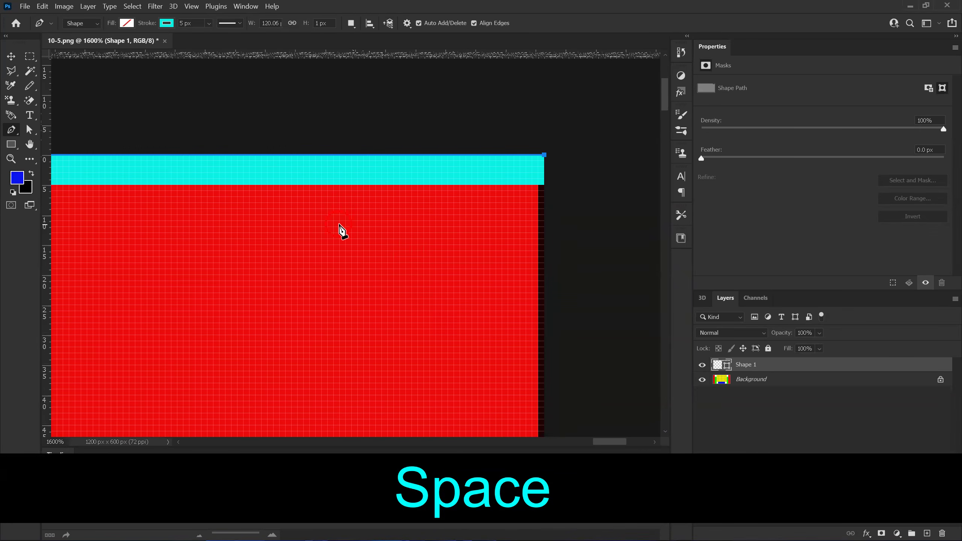
click(239, 27)
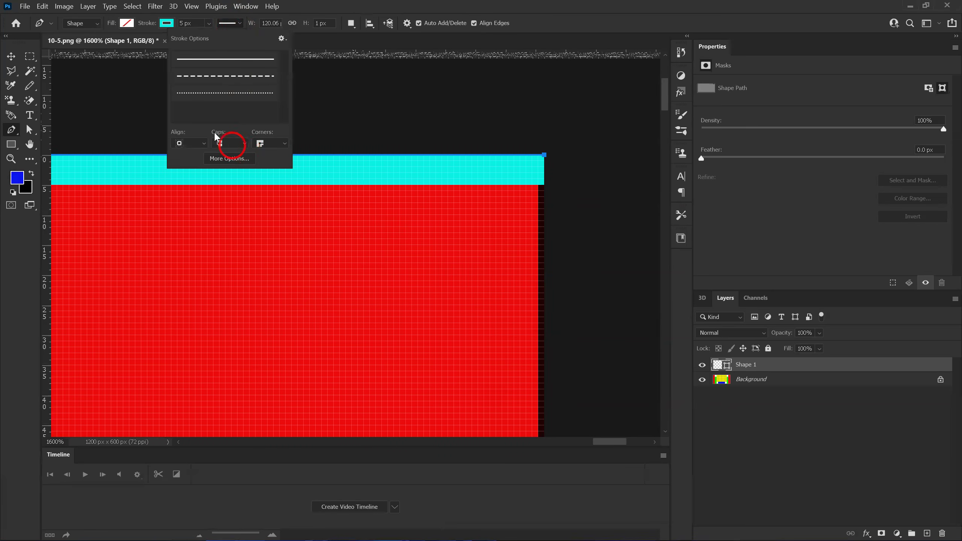
click(230, 159)
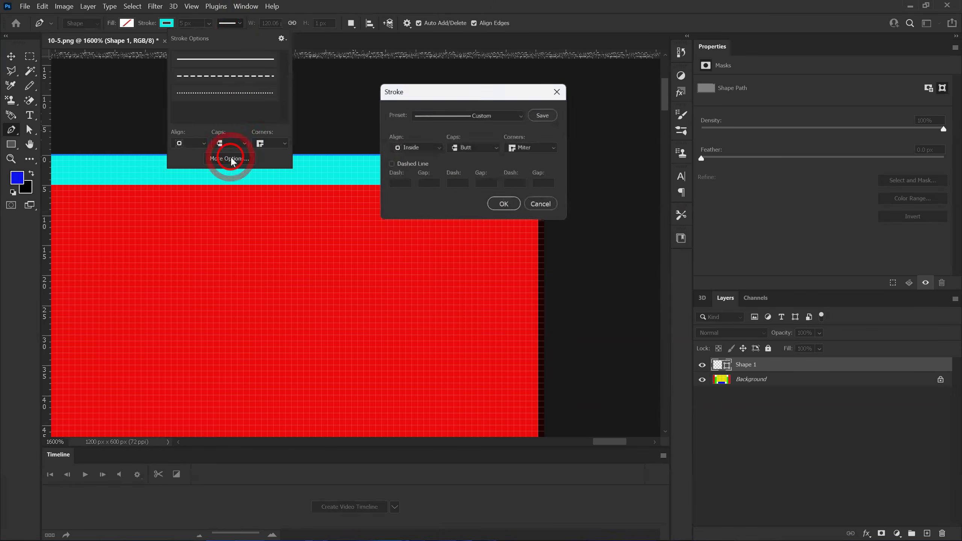
click(410, 147)
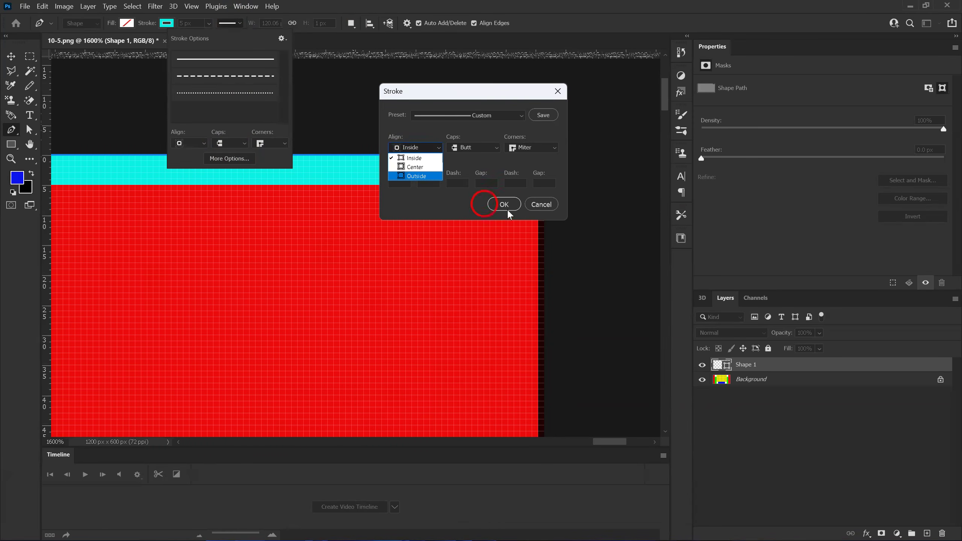
click(530, 205)
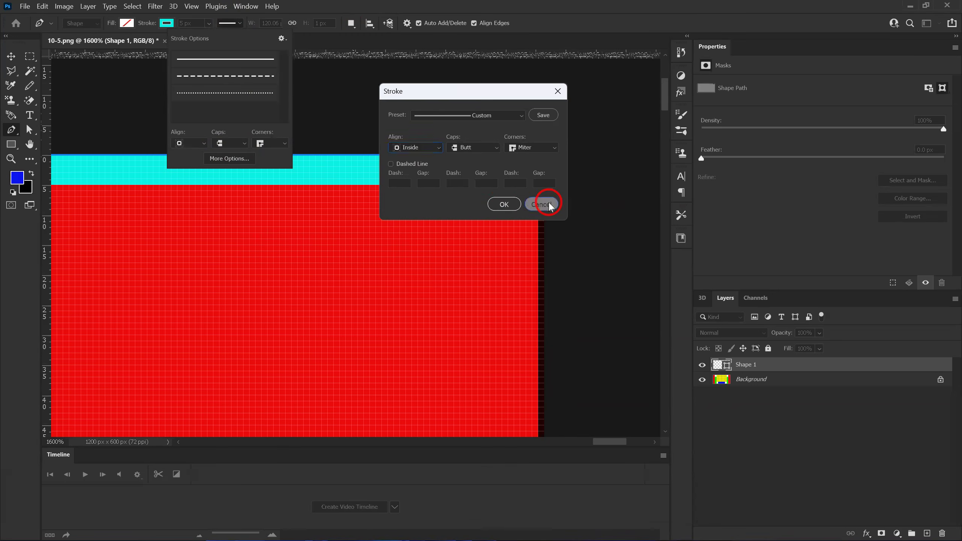
click(549, 205)
click(295, 38)
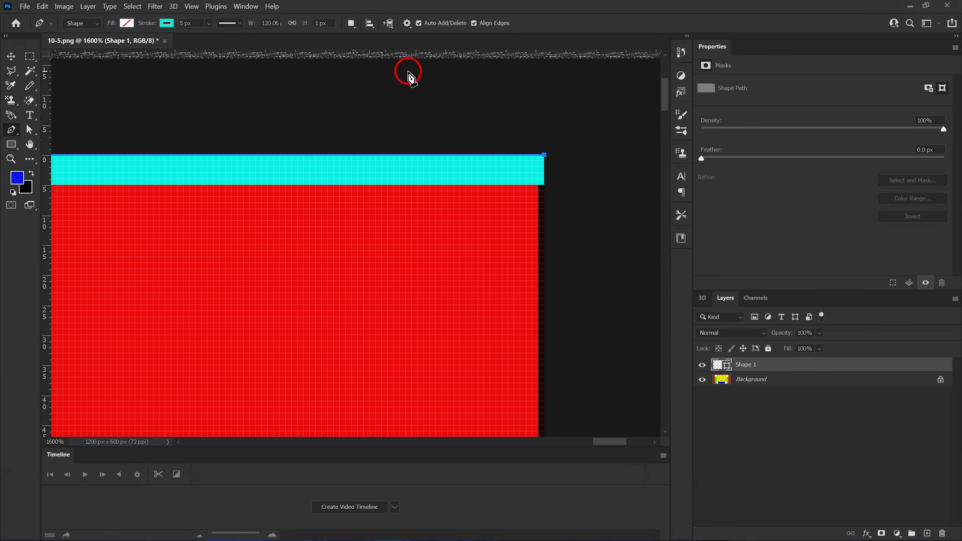
Step: Continue the path down the red column's 600 px right edge and along its bottom edge to the border with the green column
key(space)
drag(496, 324, 510, 140)
drag(455, 330, 406, 163)
drag(407, 326, 427, 196)
drag(438, 297, 450, 194)
drag(447, 322, 459, 182)
drag(453, 341, 460, 260)
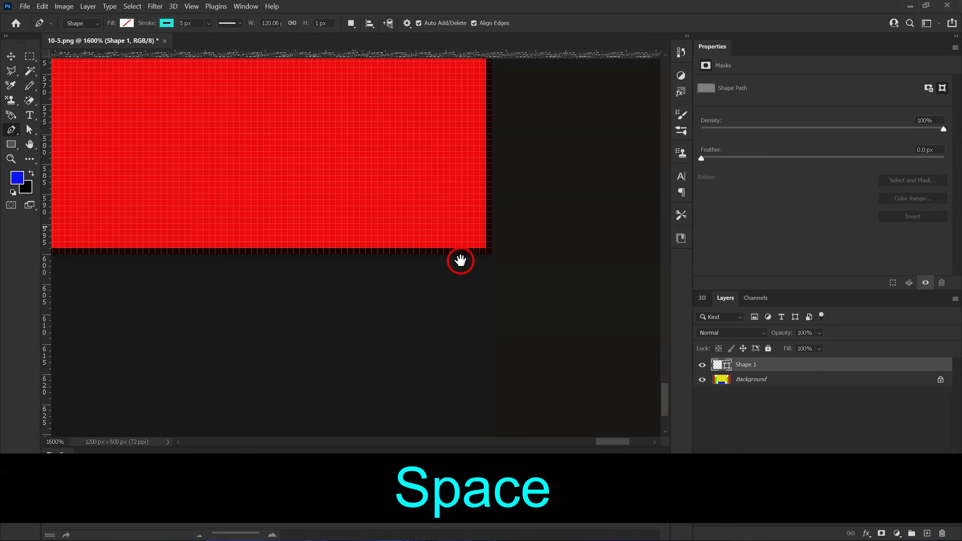
click(491, 254)
drag(328, 260, 380, 268)
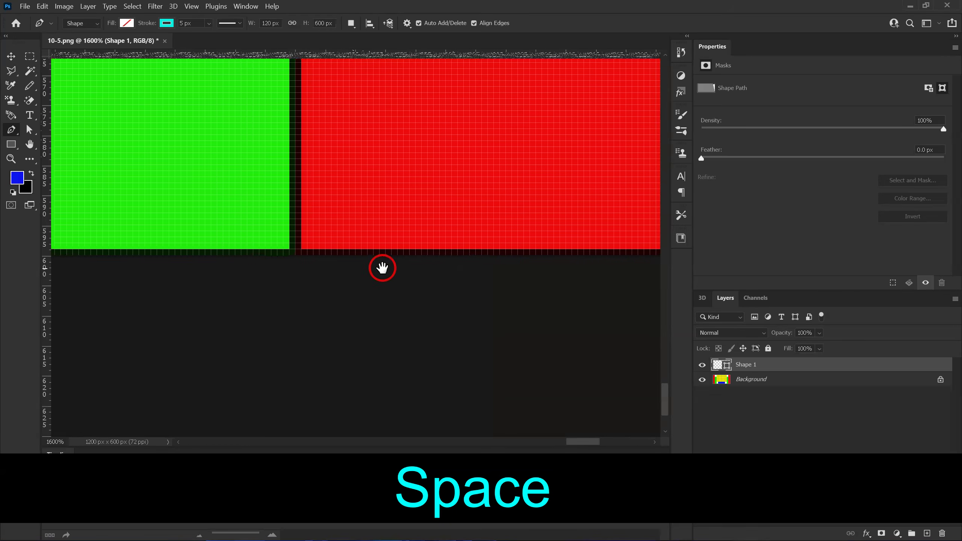
drag(366, 219, 368, 276)
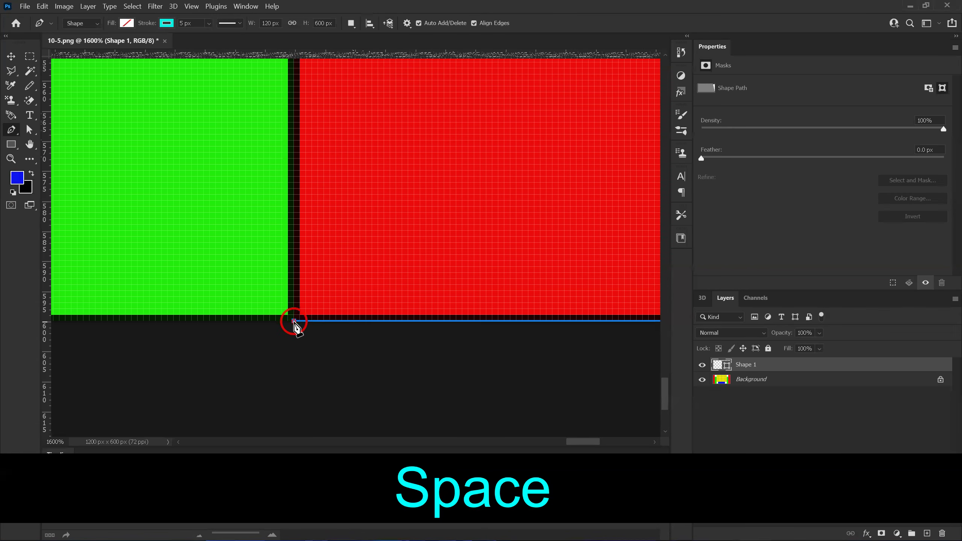
click(294, 321)
Step: Close the red column's outline at its upper-left starting point
drag(313, 174, 322, 281)
drag(336, 211, 328, 277)
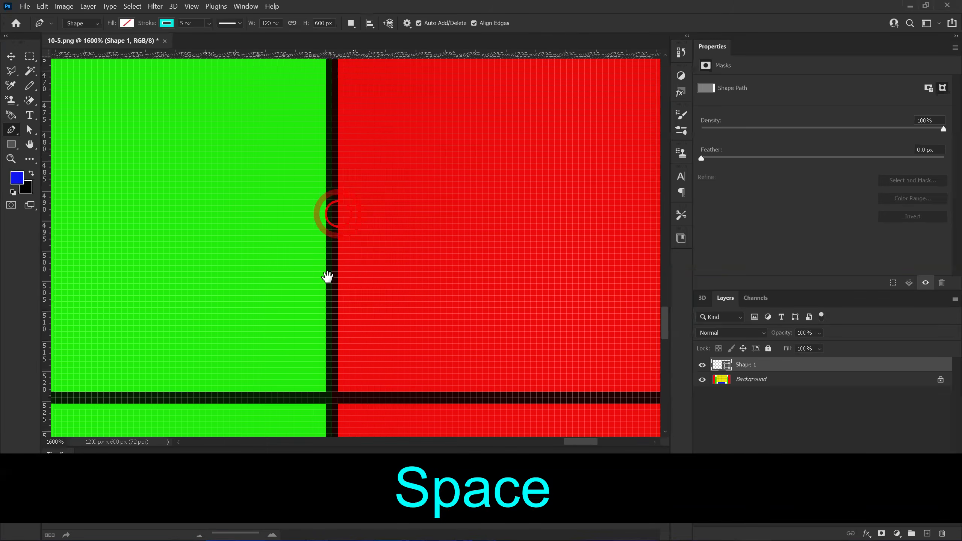
drag(349, 194, 340, 256)
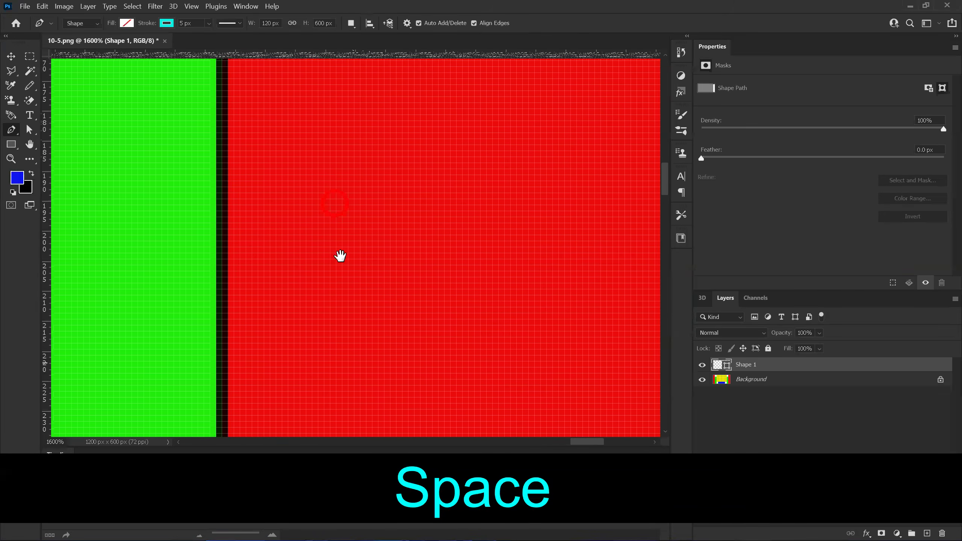
drag(328, 194, 346, 281)
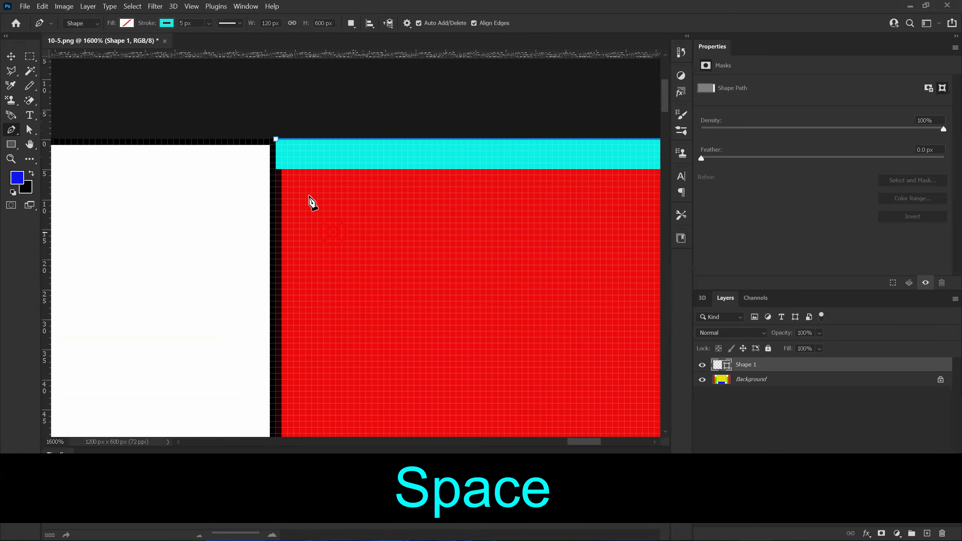
click(275, 140)
Step: Start a second Pen tool shape along the top edge of the green column beside it, from upper-left to upper-right corner
drag(433, 356, 423, 202)
drag(395, 327, 396, 246)
drag(265, 424, 254, 260)
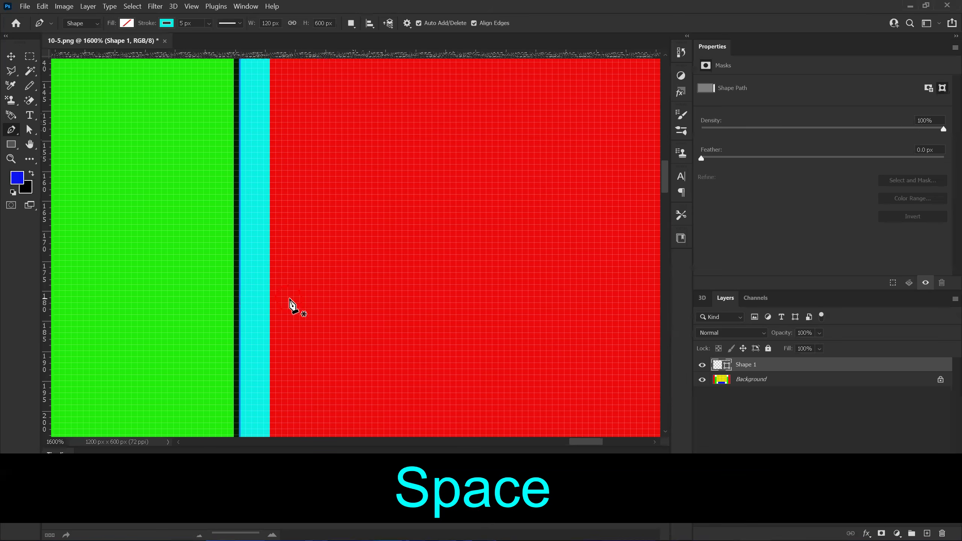
click(258, 319)
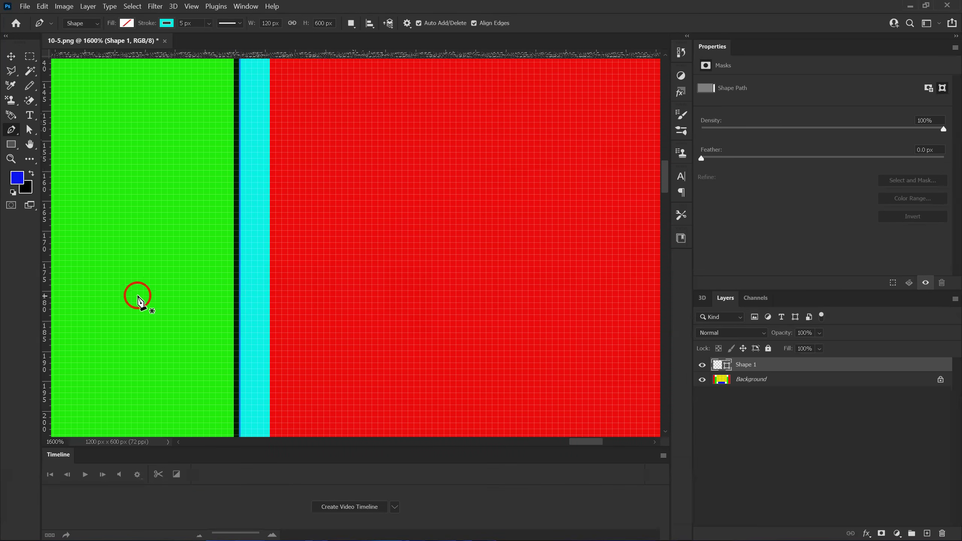
key(space)
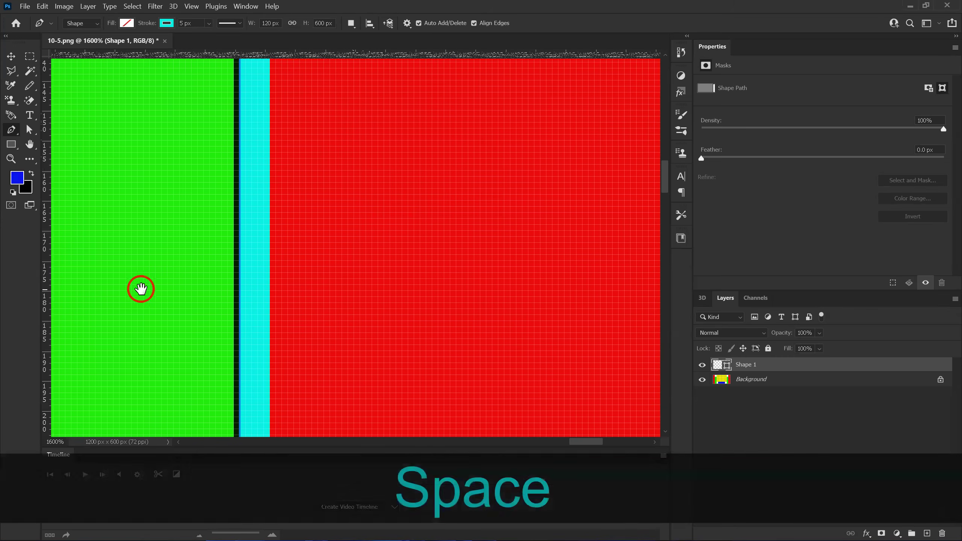
drag(136, 285, 323, 309)
drag(185, 268, 390, 313)
drag(113, 254, 285, 237)
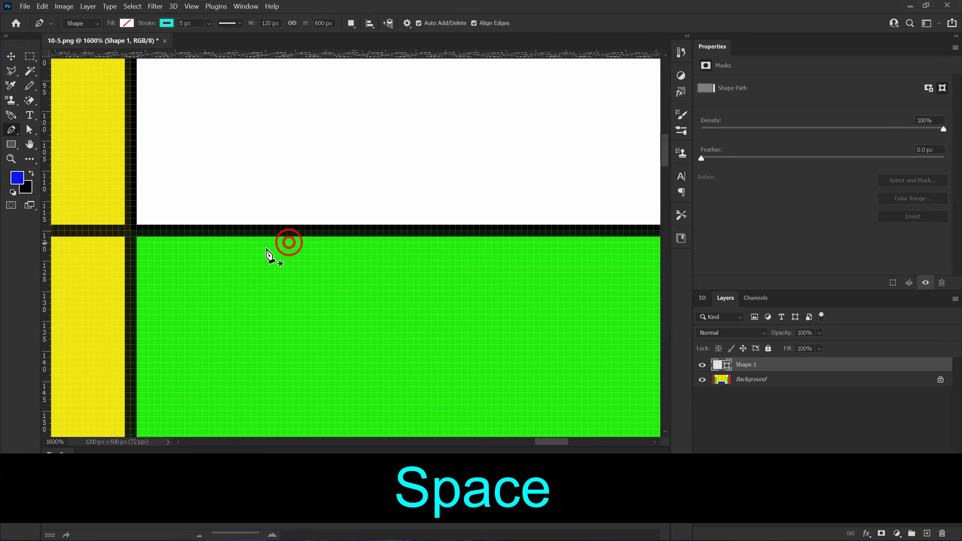
click(131, 231)
key(space)
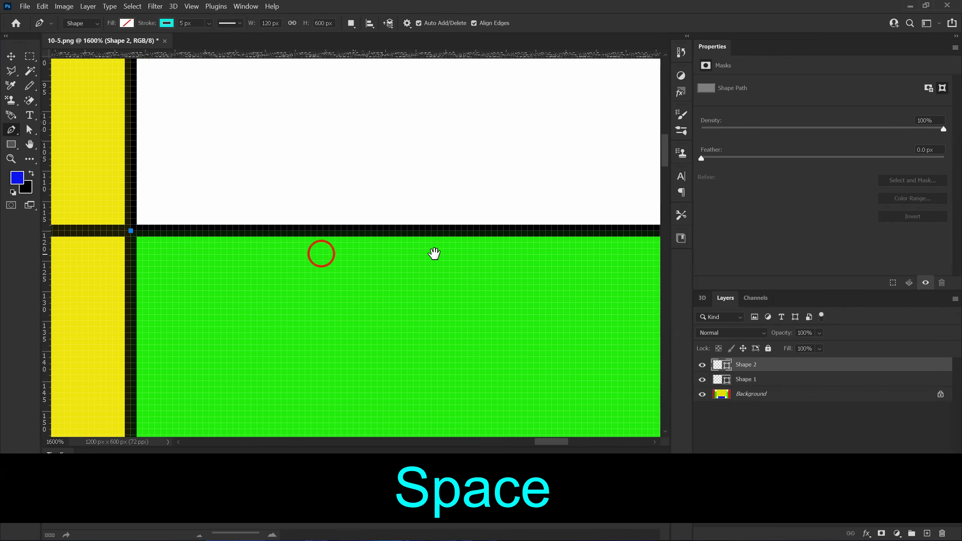
drag(606, 276, 352, 266)
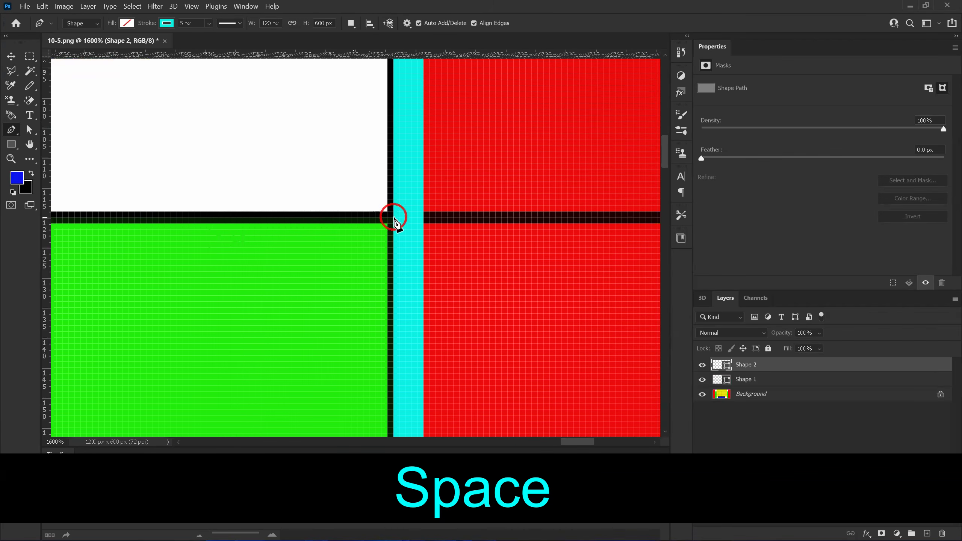
click(392, 217)
Step: Continue the second path down the green column's right edge to the canvas bottom and along its bottom edge to the white square
key(space)
drag(382, 364, 456, 67)
drag(405, 424, 366, 72)
drag(408, 275, 386, 76)
drag(396, 379, 420, 84)
drag(411, 371, 443, 95)
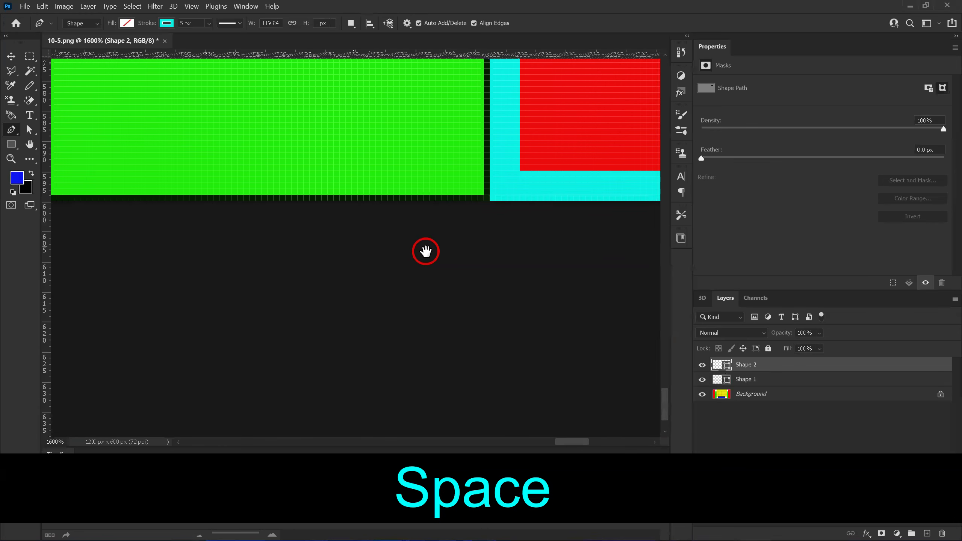
click(489, 199)
key(space)
drag(320, 222, 508, 243)
drag(341, 241, 530, 259)
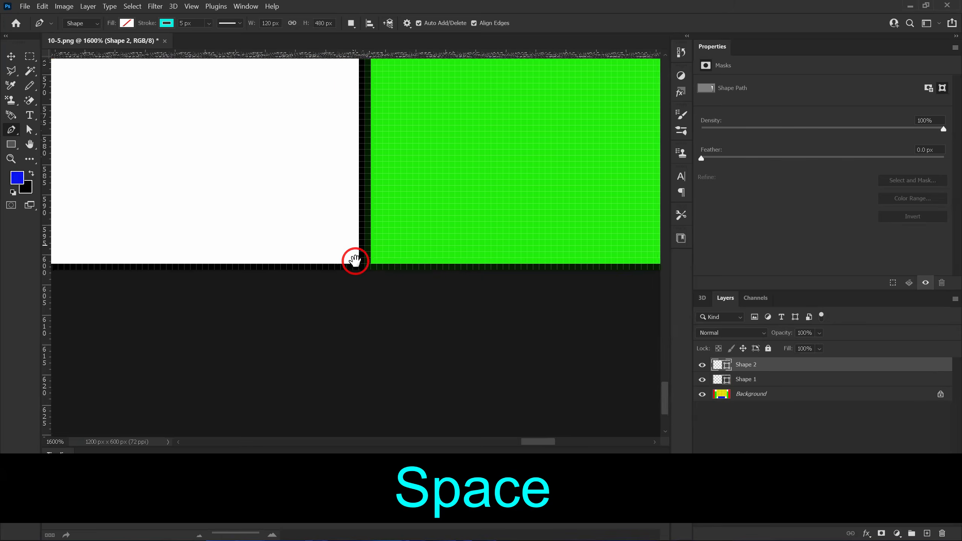
click(382, 273)
Step: Close the green column's outline at its upper-left starting point, about 120 x 480 px, and finish the path
key(space)
drag(417, 167, 382, 243)
drag(381, 179, 379, 232)
drag(362, 154, 357, 217)
drag(351, 125, 344, 192)
drag(344, 144, 349, 207)
drag(352, 144, 352, 215)
click(266, 204)
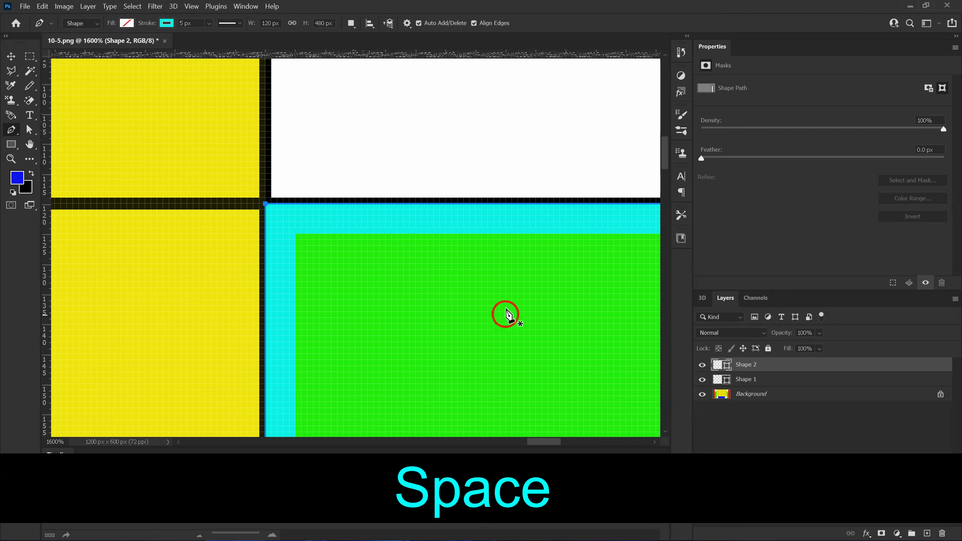
key(Return)
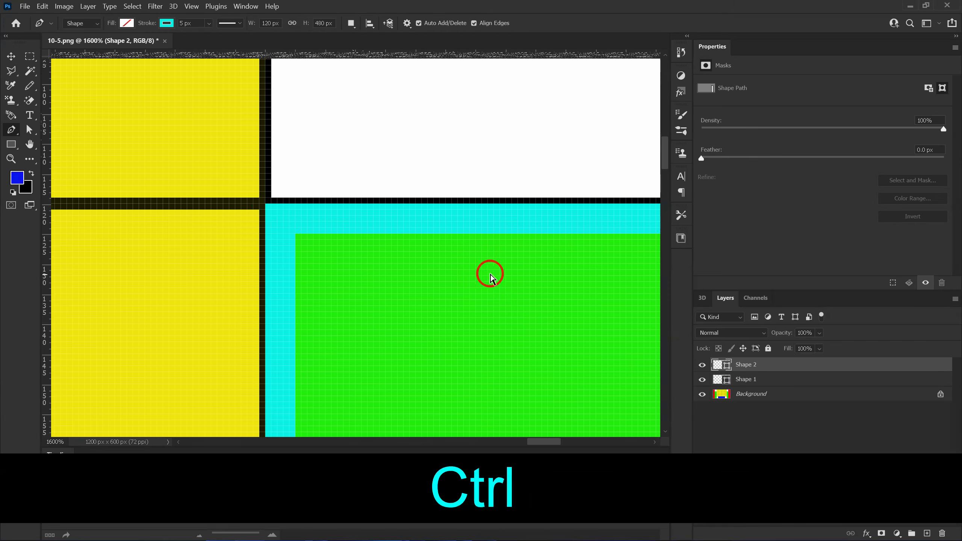
Step: Examine the cyan outlines around the red and green columns at 200% zoom
key(ctrl+minus)
key(ctrl+minus)
key(ctrl+minus)
key(ctrl+minus)
key(ctrl+minus)
key(ctrl+minus)
key(ctrl+minus)
key(ctrl+minus)
key(ctrl+minus)
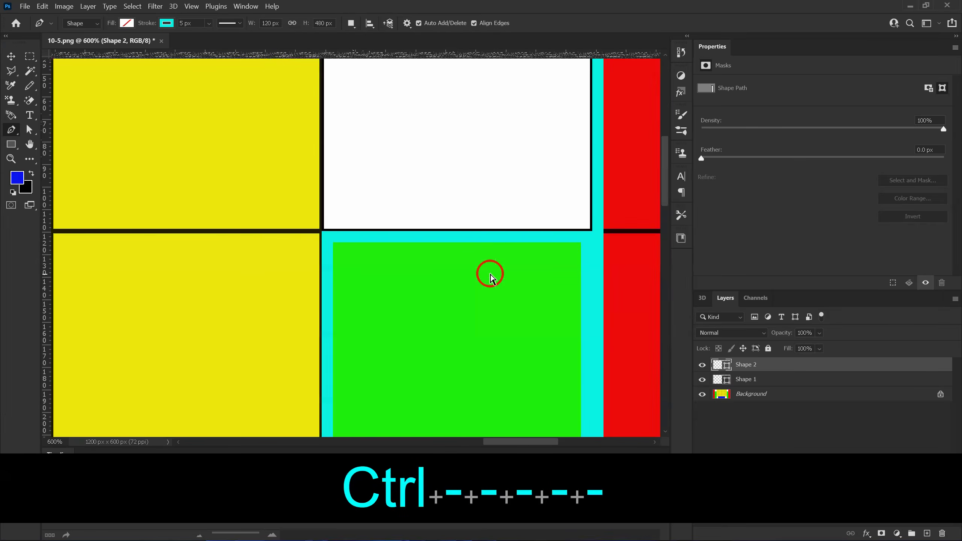
key(ctrl+minus)
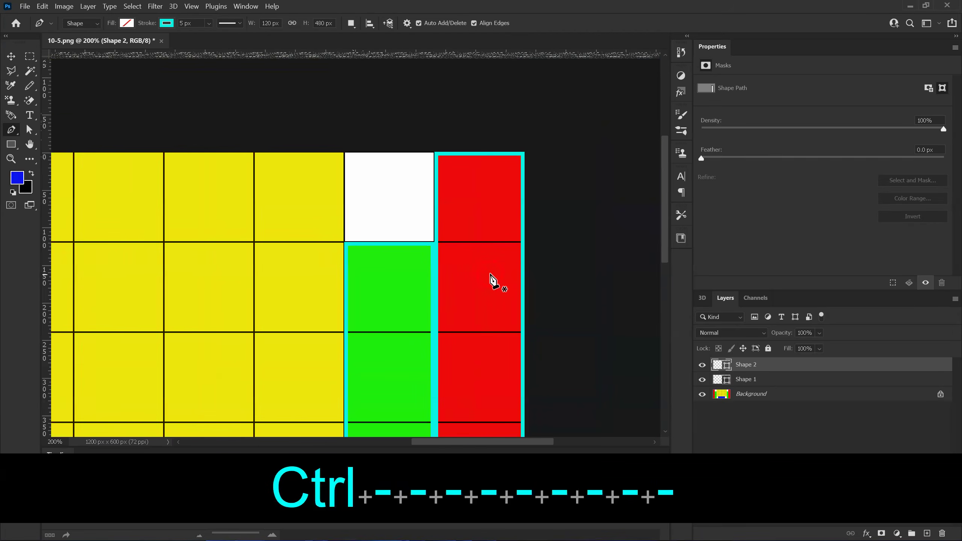
key(space)
drag(485, 346, 483, 246)
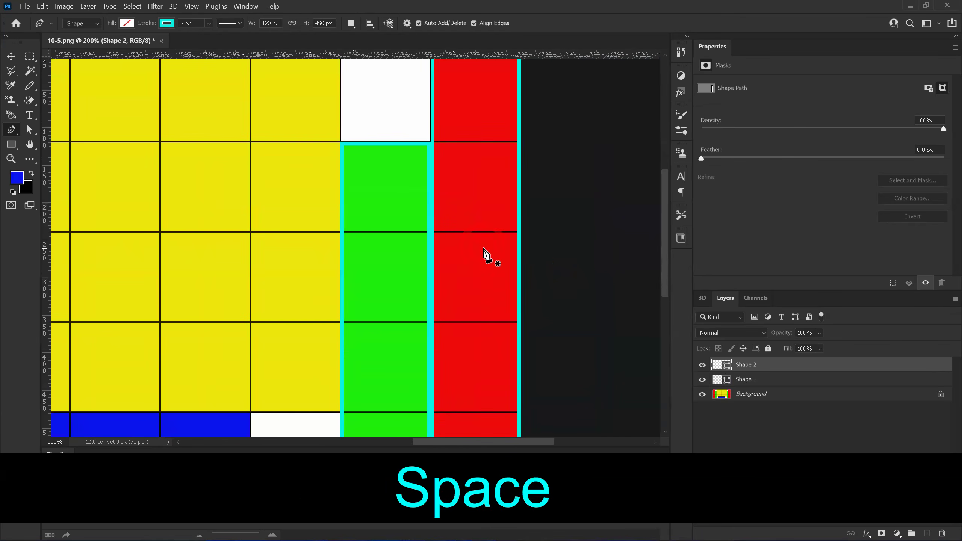
Step: Check the two cyan outlines on their own by temporarily hiding the Background layer at 100% zoom
key(ctrl)
key(ctrl+minus)
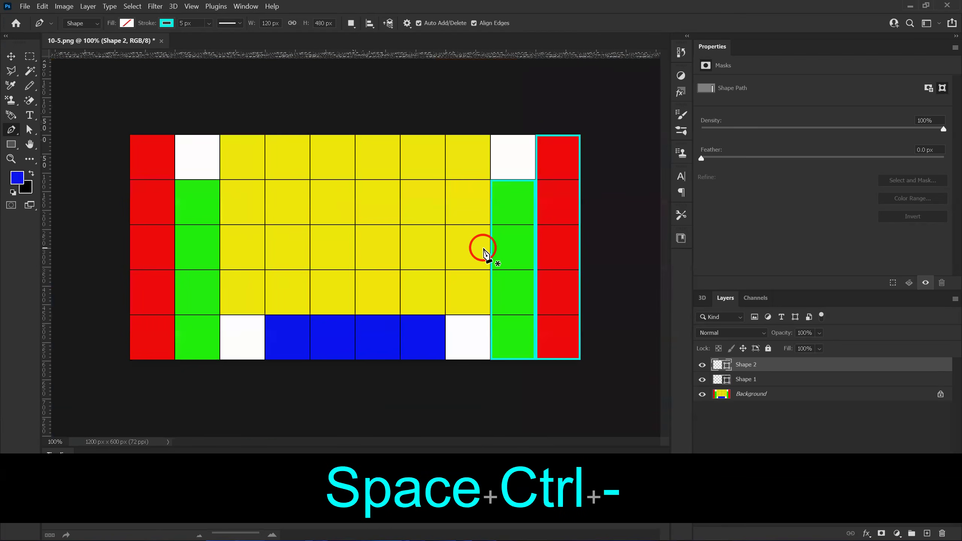
click(702, 395)
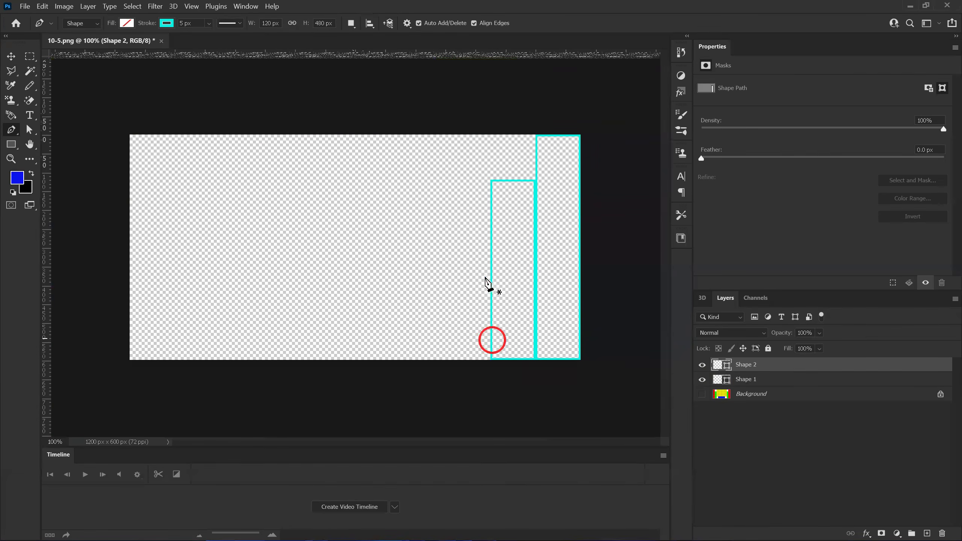
click(702, 395)
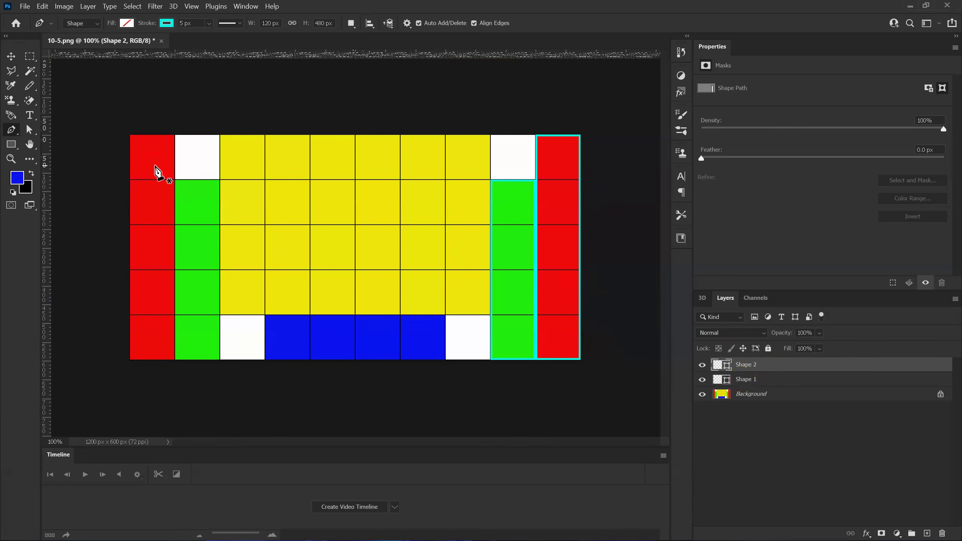
Step: Start a Pen tool shape at the canvas's upper-left corner and run it along the top of the leftmost red column, about 120 px
click(434, 186)
key(ctrl+equal)
key(ctrl+equal)
key(ctrl+equal)
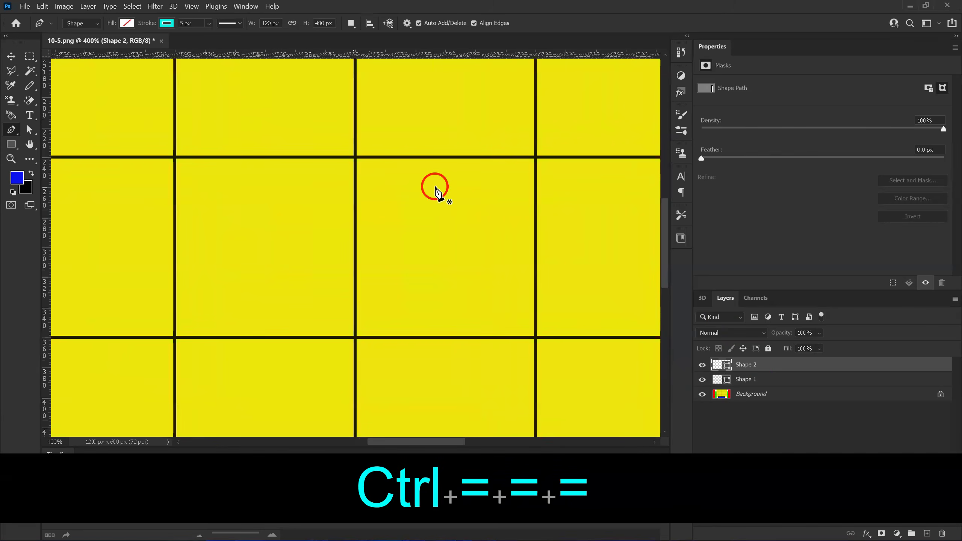
key(space)
drag(249, 375, 496, 359)
drag(373, 307, 315, 353)
drag(514, 270, 389, 389)
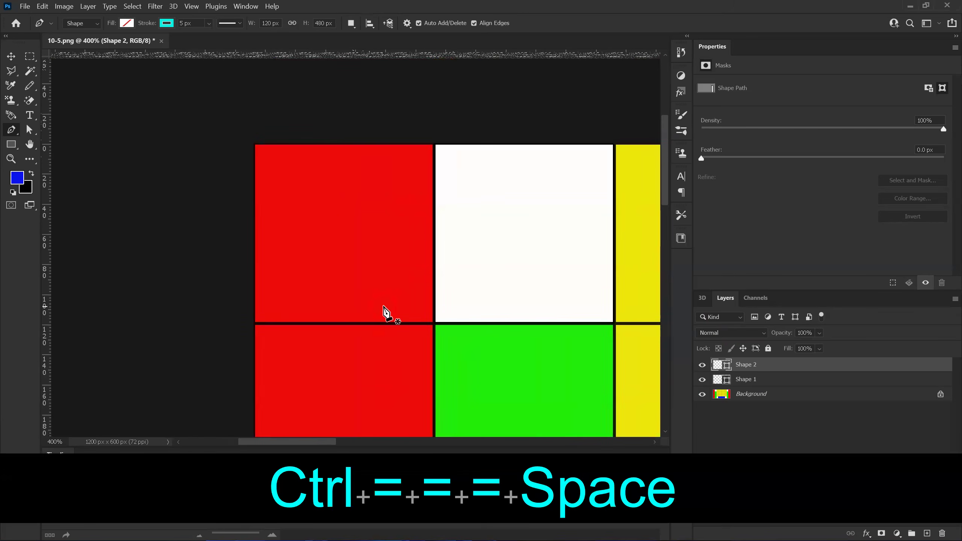
key(ctrl+equal)
key(ctrl+equal)
key(ctrl+equal)
key(ctrl+equal)
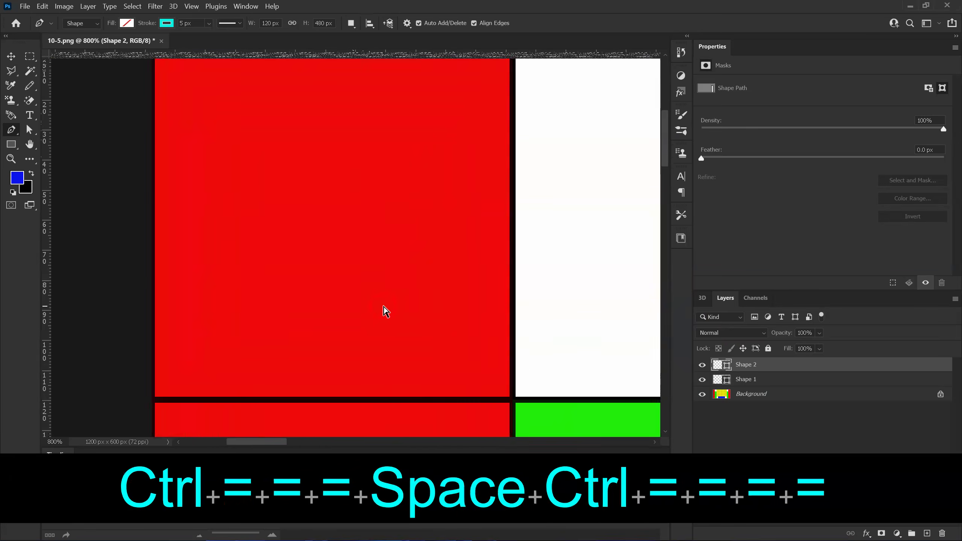
key(ctrl+equal)
drag(289, 241, 386, 279)
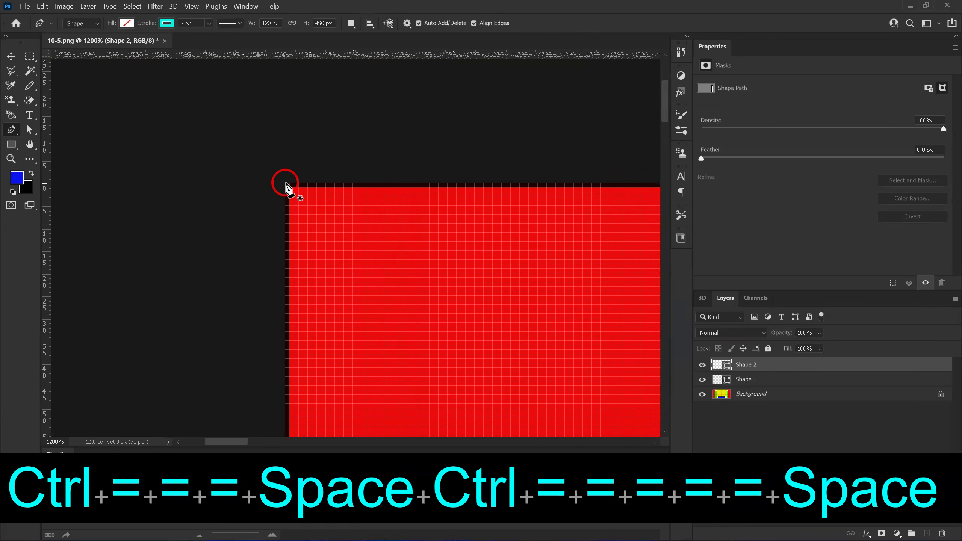
click(286, 183)
drag(408, 215, 386, 230)
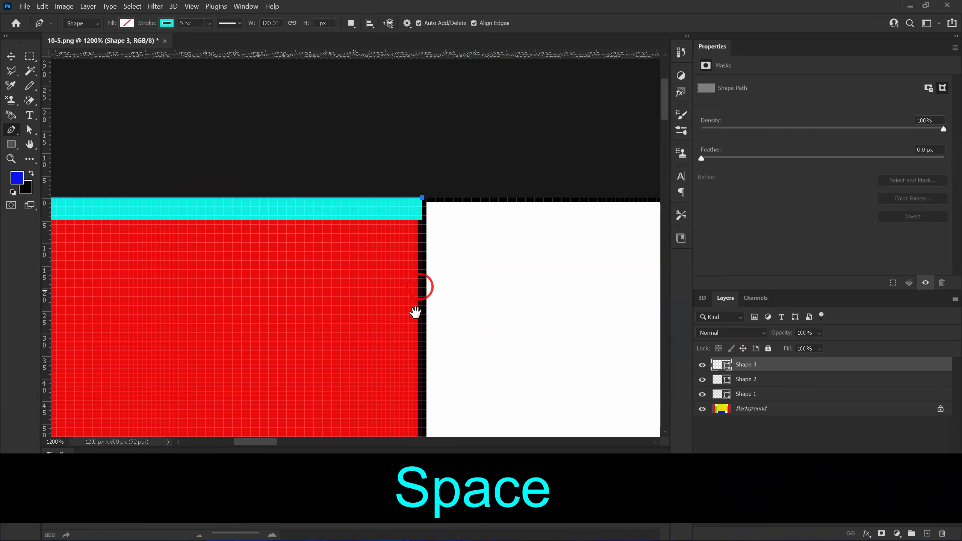
Step: Continue the path down the left red column's right edge to the canvas bottom and along its bottom edge to the canvas's lower-left corner
scroll(413, 276, down, 10)
drag(429, 262, 417, 146)
drag(410, 241, 417, 178)
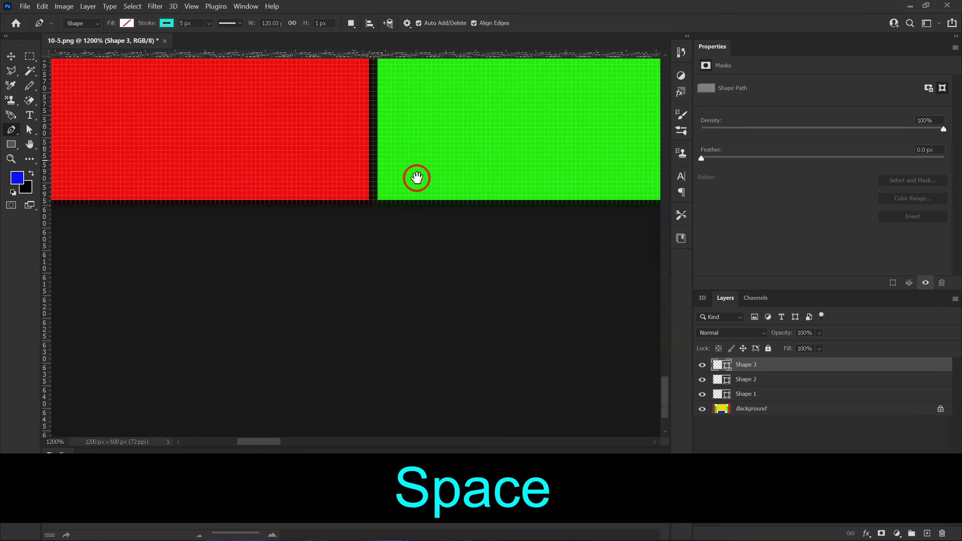
click(373, 205)
drag(303, 205, 483, 213)
drag(286, 211, 465, 223)
click(194, 226)
Step: Close the left red column's outline at its upper-left starting point, about 120 x 600 px, and finish the path
mouse_move(231, 140)
mouse_down()
mouse_move(279, 189)
mouse_move(310, 178)
mouse_move(287, 276)
mouse_up()
drag(321, 171, 322, 290)
mouse_move(331, 197)
mouse_down()
mouse_move(331, 268)
mouse_move(341, 206)
mouse_move(291, 251)
mouse_up()
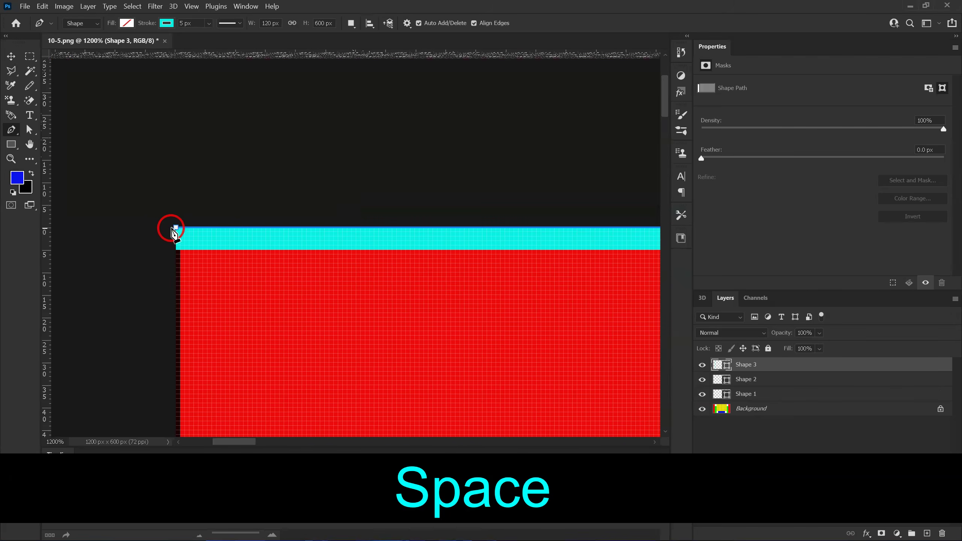
click(176, 227)
drag(407, 290, 278, 108)
drag(301, 240, 371, 73)
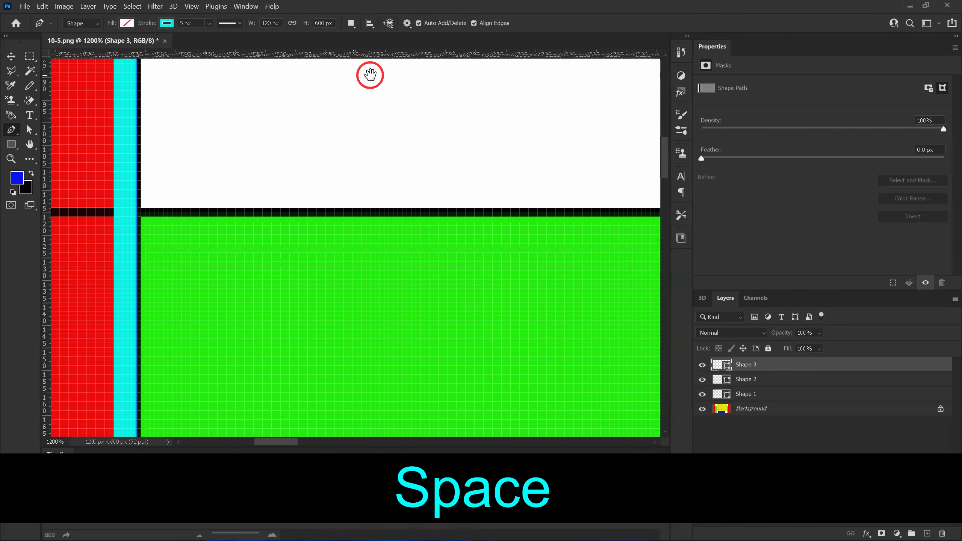
drag(320, 178, 313, 122)
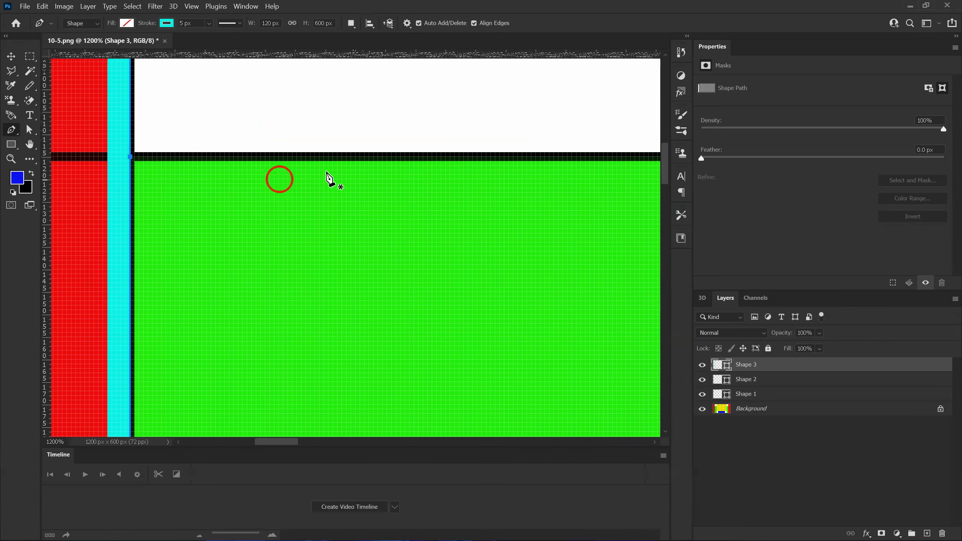
key(Return)
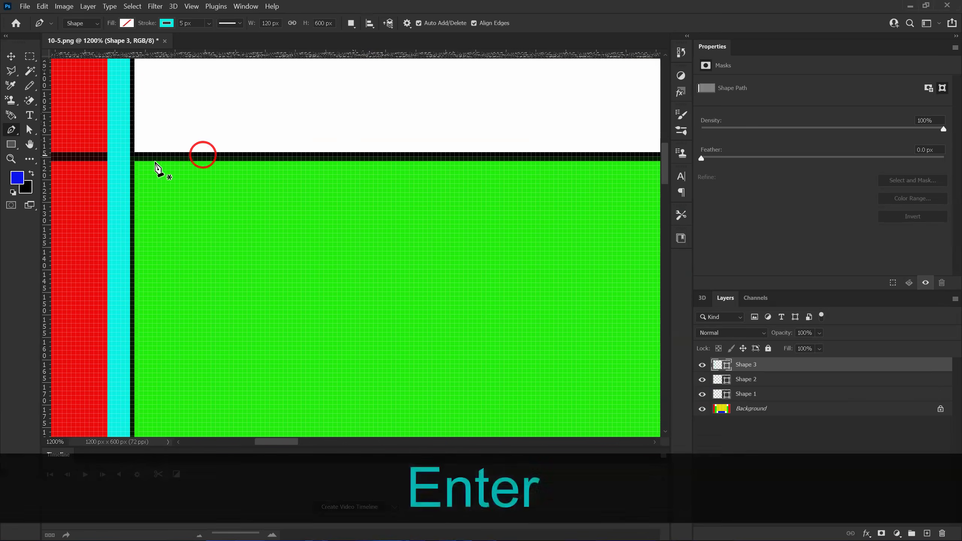
Step: Start a Pen tool shape at the left green column's upper-left corner and extend it along the top edge to the upper-right corner
click(131, 157)
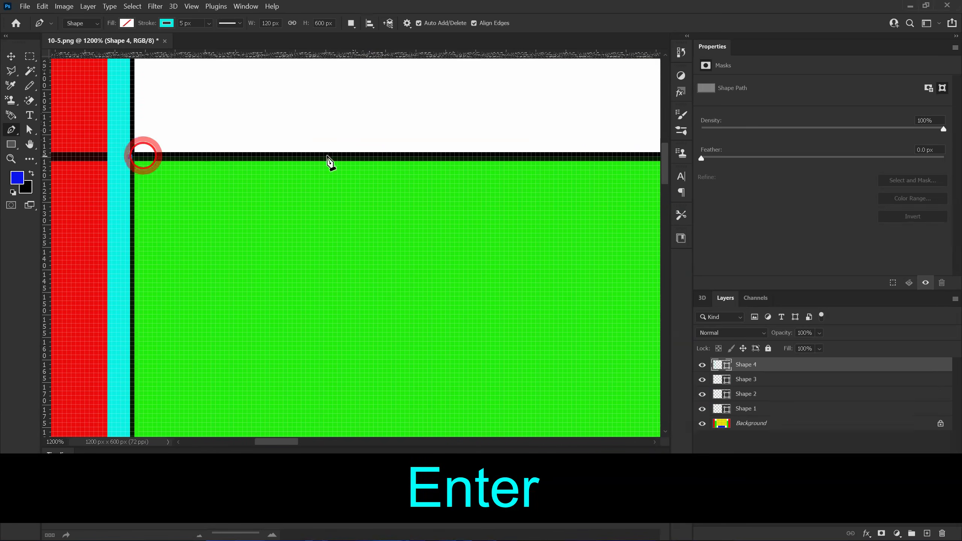
click(637, 157)
drag(627, 174, 409, 187)
click(499, 157)
Step: Continue the path down the left green column's right edge to the canvas bottom and back along its bottom edge to the red column
drag(502, 260, 517, 82)
drag(538, 242, 547, 91)
drag(528, 143, 524, 68)
drag(503, 227, 497, 119)
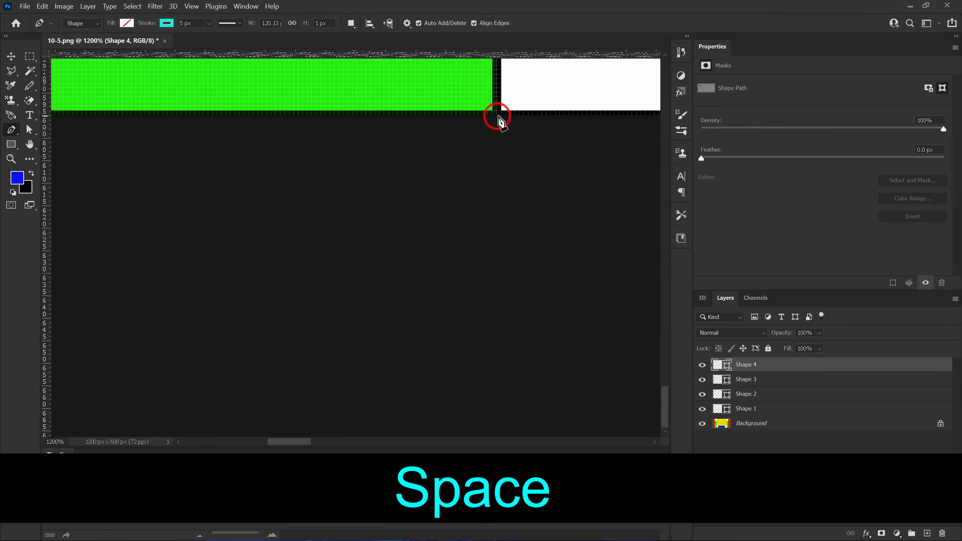
click(496, 116)
mouse_move(113, 82)
mouse_down()
mouse_move(384, 155)
mouse_move(449, 155)
mouse_move(451, 118)
mouse_move(380, 128)
mouse_up()
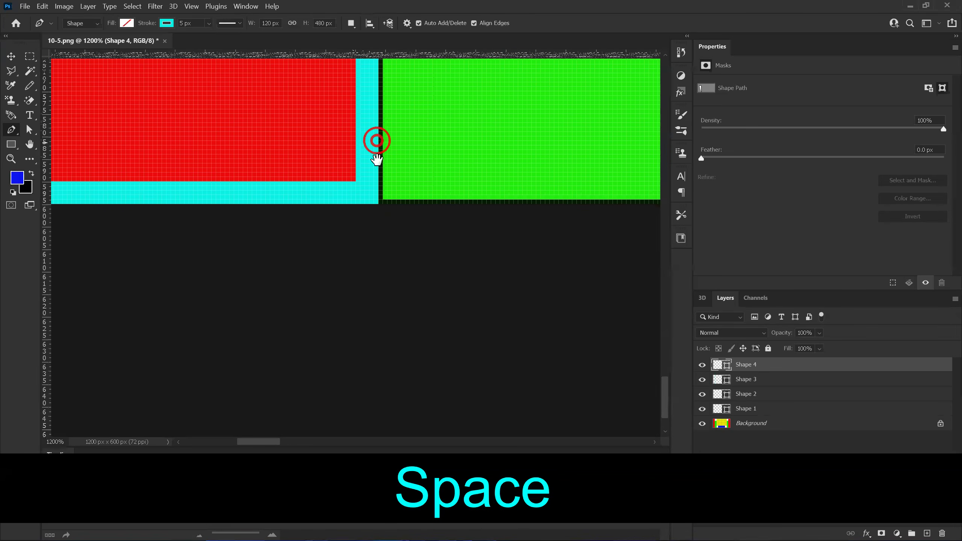
click(379, 204)
Step: Close the left green column's outline at its upper-left starting point, about 120 x 480 px, and finish the path
mouse_move(393, 168)
mouse_down()
mouse_move(393, 133)
mouse_move(340, 261)
mouse_up()
drag(343, 162, 343, 235)
click(231, 245)
click(223, 242)
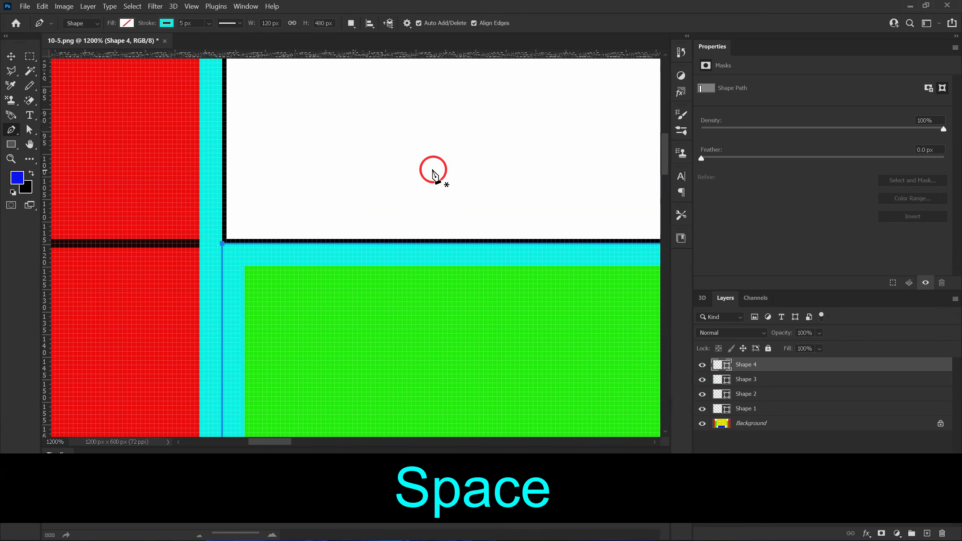
key(Return)
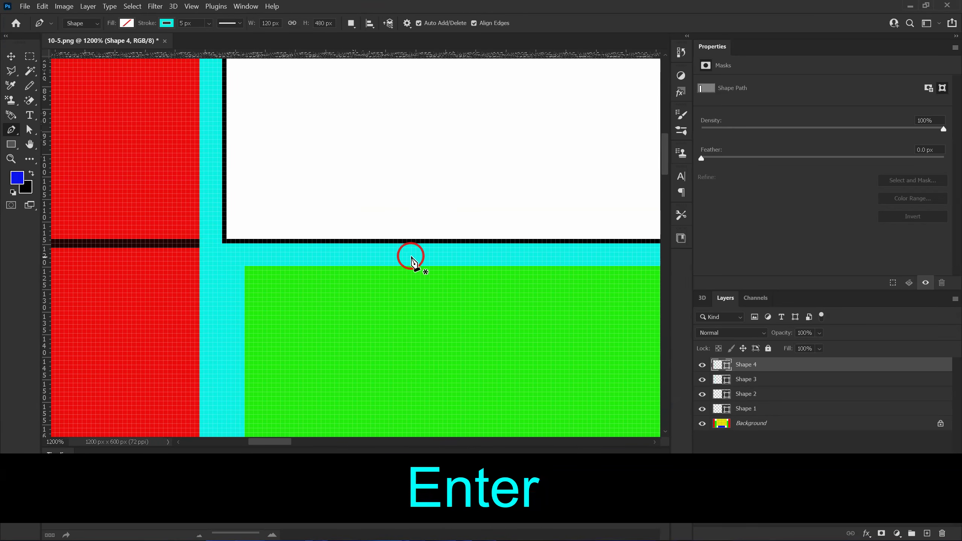
Step: Start a new Pen tool shape at the blue row's upper-left corner, where it meets the white square and the yellow area
key(space)
drag(433, 256, 370, 273)
drag(361, 229, 341, 245)
drag(333, 297, 356, 189)
drag(438, 380, 388, 128)
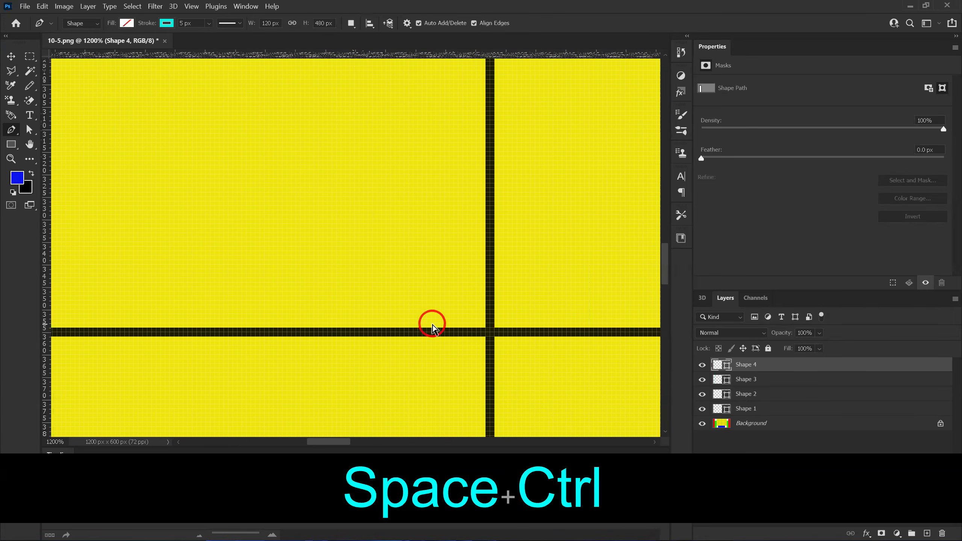
key(ctrl+minus)
key(ctrl+minus)
key(ctrl+minus)
key(ctrl+minus)
key(ctrl+minus)
key(ctrl+minus)
key(ctrl+minus)
key(ctrl+minus)
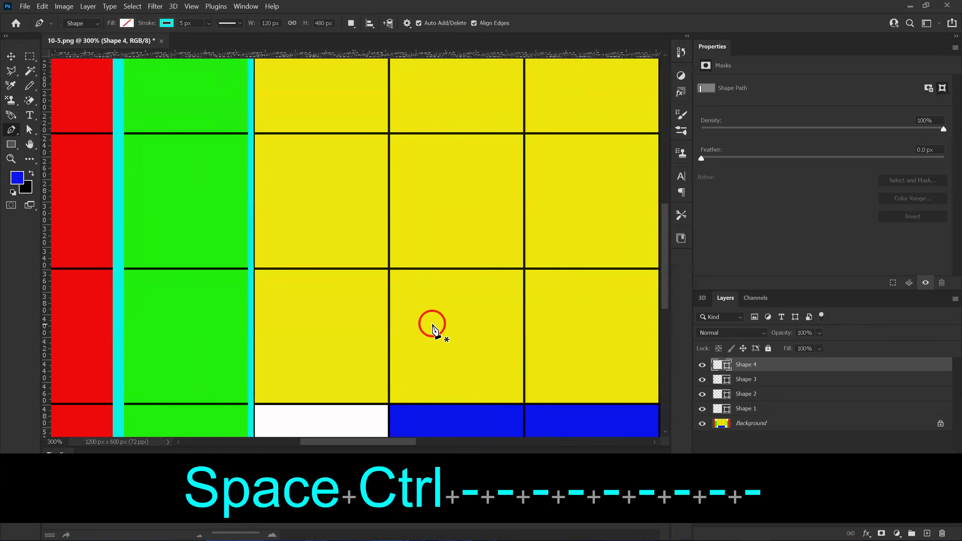
drag(432, 331, 328, 277)
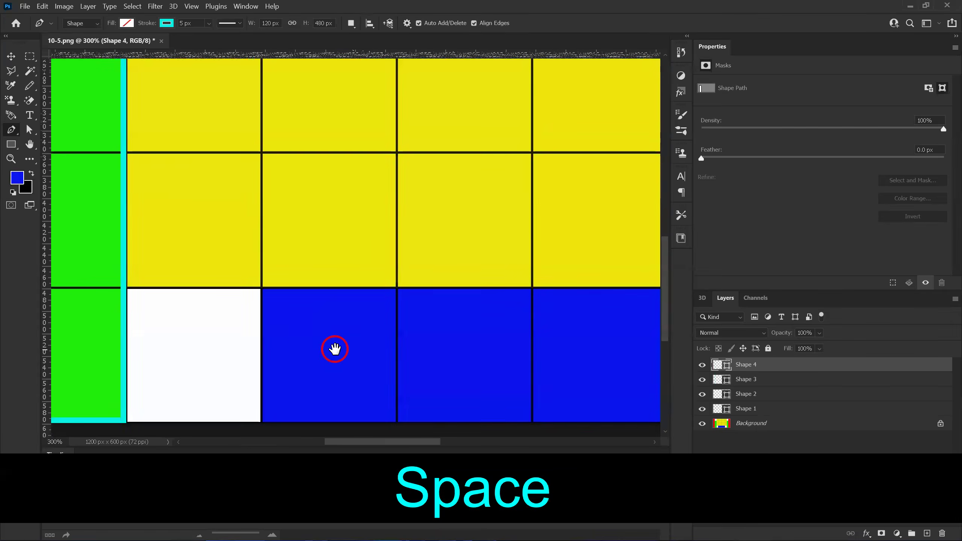
drag(332, 348, 226, 266)
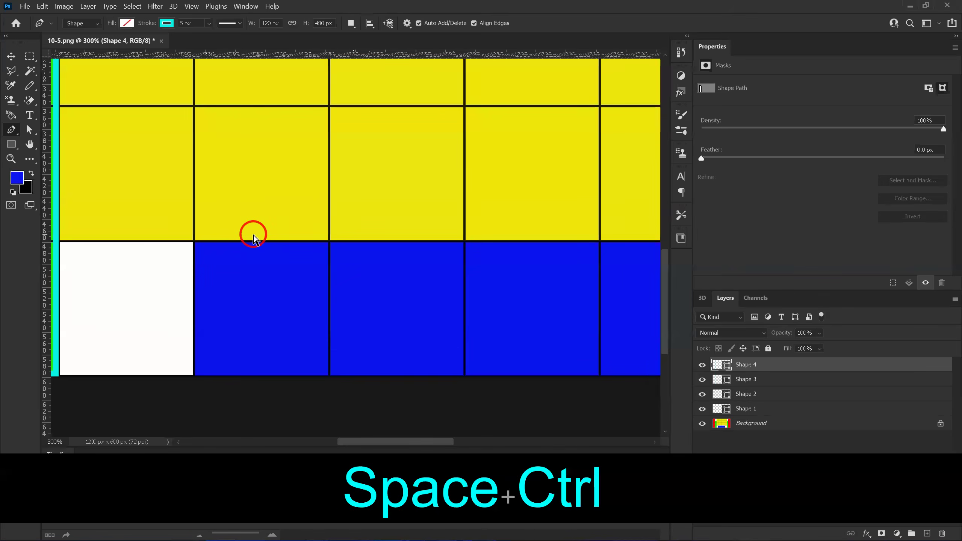
key(ctrl+equal)
key(ctrl+equal)
key(ctrl+equal)
key(ctrl+equal)
key(ctrl+equal)
key(ctrl+equal)
key(ctrl+equal)
key(ctrl+equal)
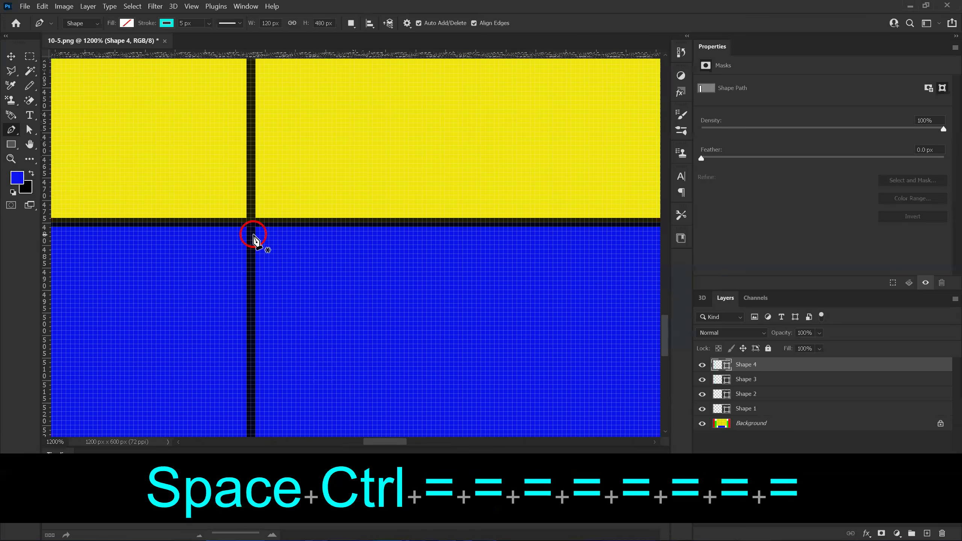
drag(237, 270, 413, 238)
drag(93, 286, 444, 243)
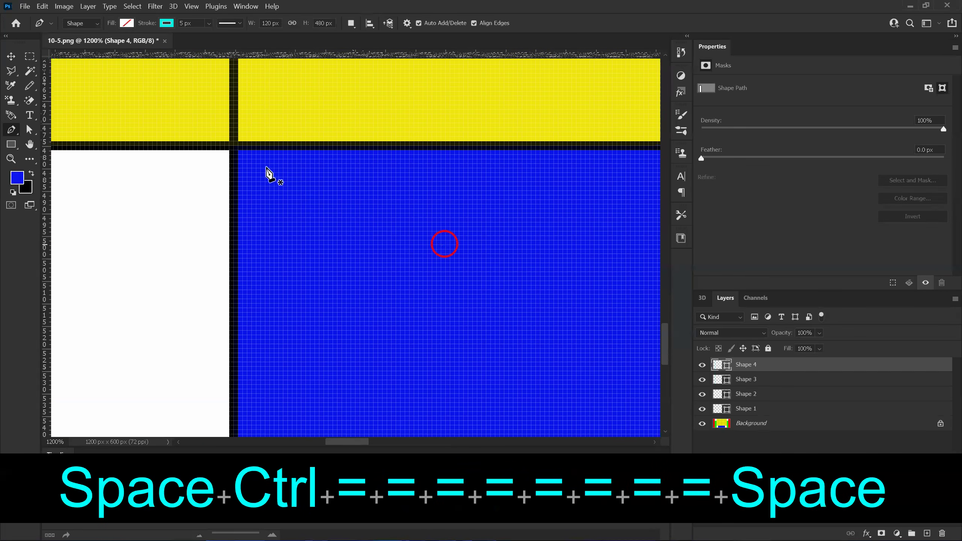
click(233, 147)
Step: Extend the path along the blue row's top edge to its upper-right corner and down the right edge to the canvas bottom
drag(540, 197, 121, 200)
drag(568, 212, 164, 213)
drag(640, 261, 273, 224)
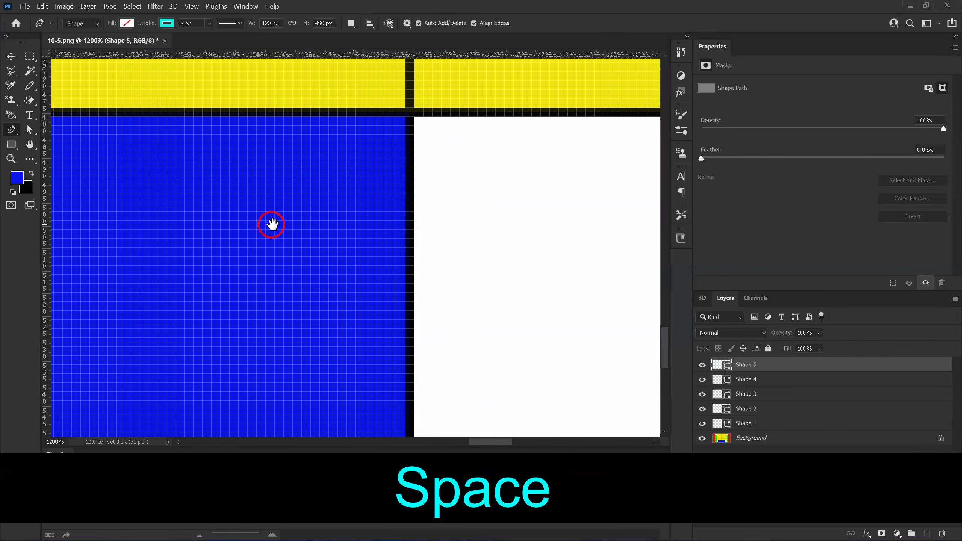
click(411, 111)
drag(387, 391, 405, 274)
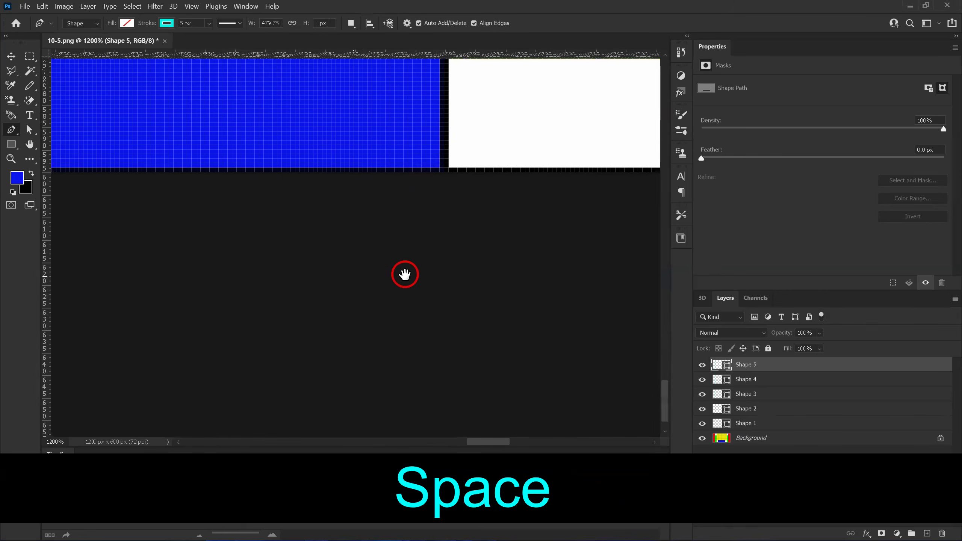
click(443, 172)
Step: Run the path along the blue row's bottom edge, close it at the upper-left starting point, about 480 x 120 px, and finish it
drag(296, 204, 370, 240)
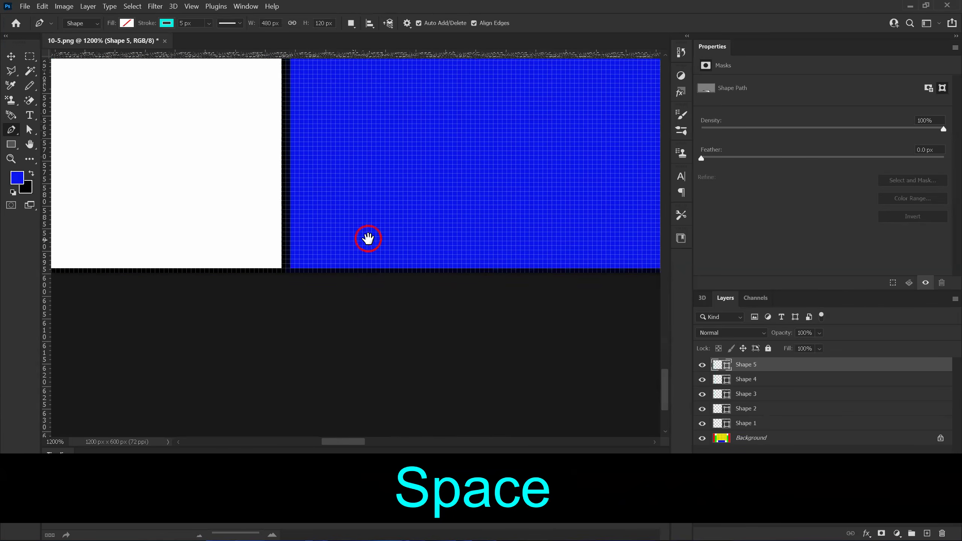
click(286, 273)
drag(320, 172, 305, 308)
drag(320, 145, 300, 285)
drag(317, 118, 304, 229)
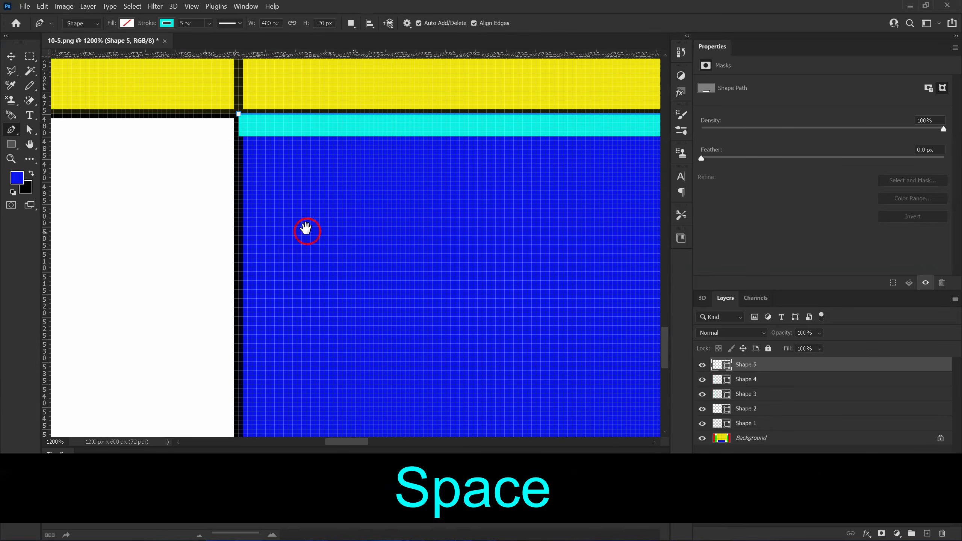
click(239, 114)
key(Return)
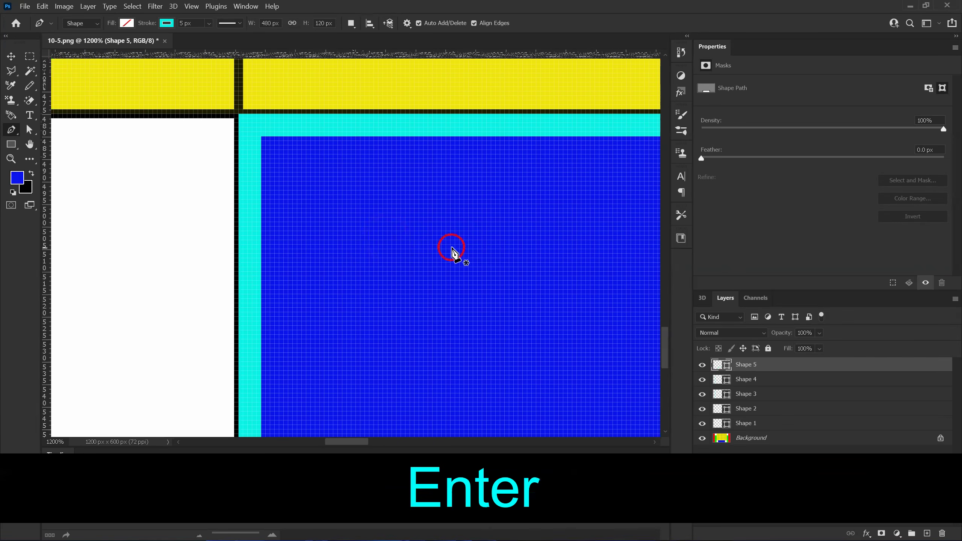
Step: Start a Pen tool shape at the yellow area's upper-left corner and extend it about 720 px along the top edge to the white square
key(space)
drag(254, 130, 334, 310)
drag(316, 250, 290, 325)
drag(312, 193, 295, 236)
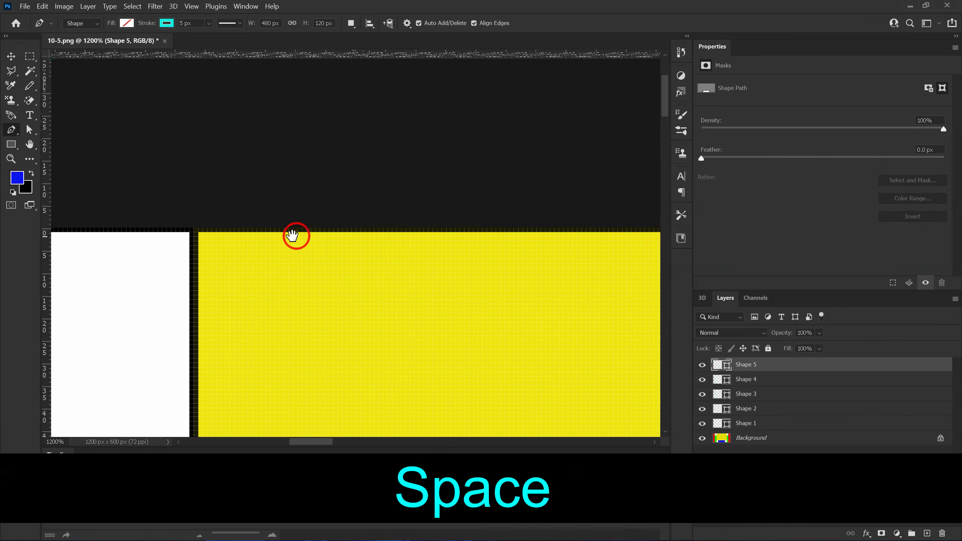
click(194, 229)
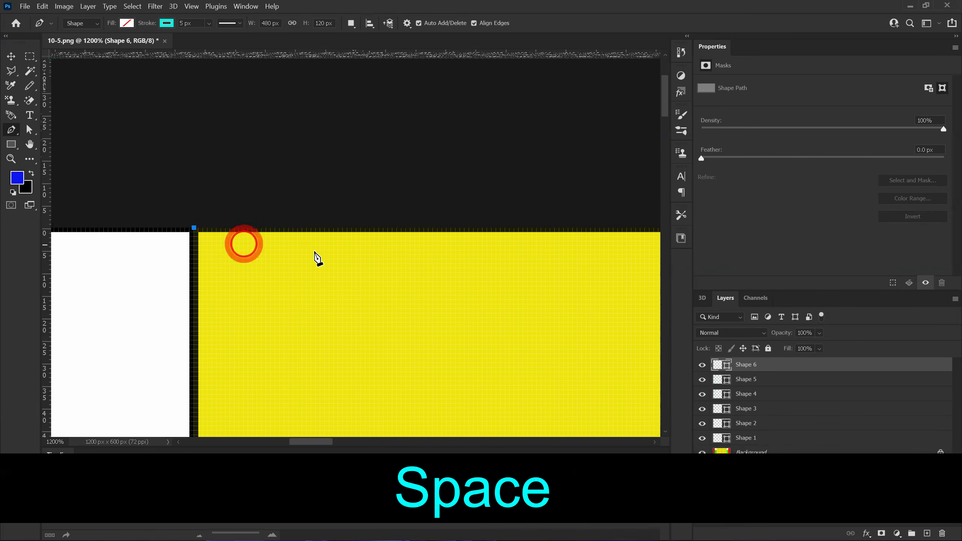
key(space)
drag(464, 252, 228, 224)
drag(512, 218, 275, 247)
mouse_move(522, 236)
mouse_down()
mouse_move(349, 240)
mouse_move(432, 247)
mouse_up()
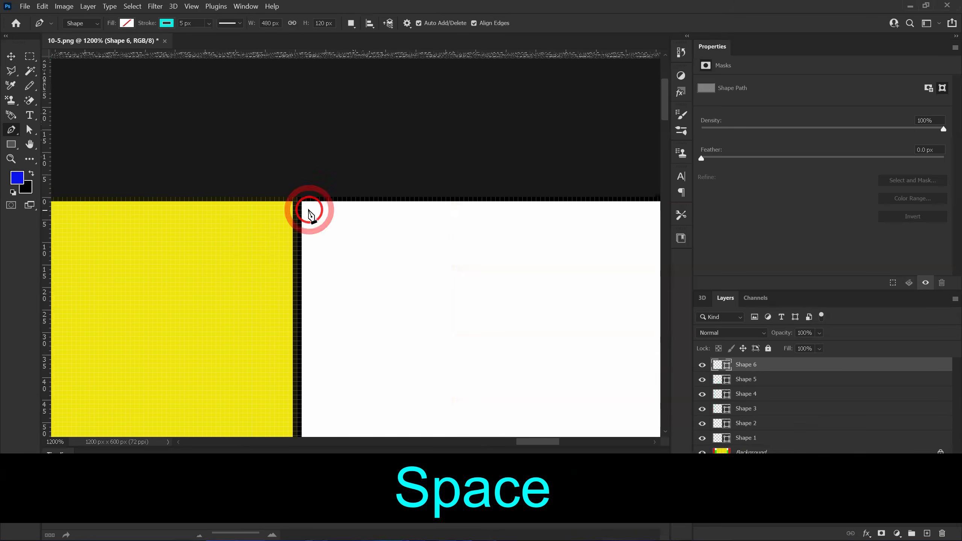
click(297, 197)
Step: Continue the path about 480 px down the yellow area's right edge to the upper-right corner of the lower-right white square
key(space)
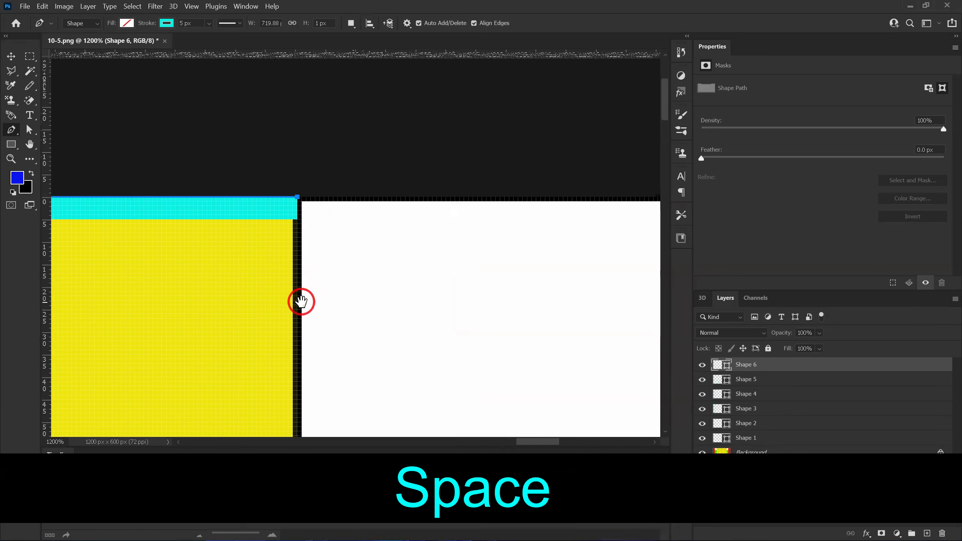
drag(300, 302, 339, 27)
drag(344, 317, 351, 27)
drag(329, 296, 429, 11)
drag(390, 173, 401, 151)
drag(337, 192, 315, 243)
drag(343, 205, 345, 216)
click(383, 230)
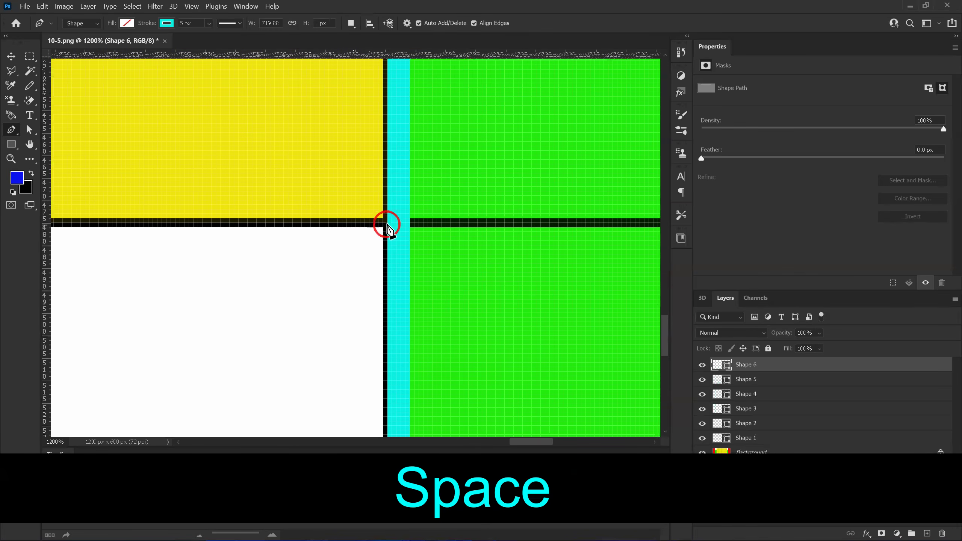
click(386, 223)
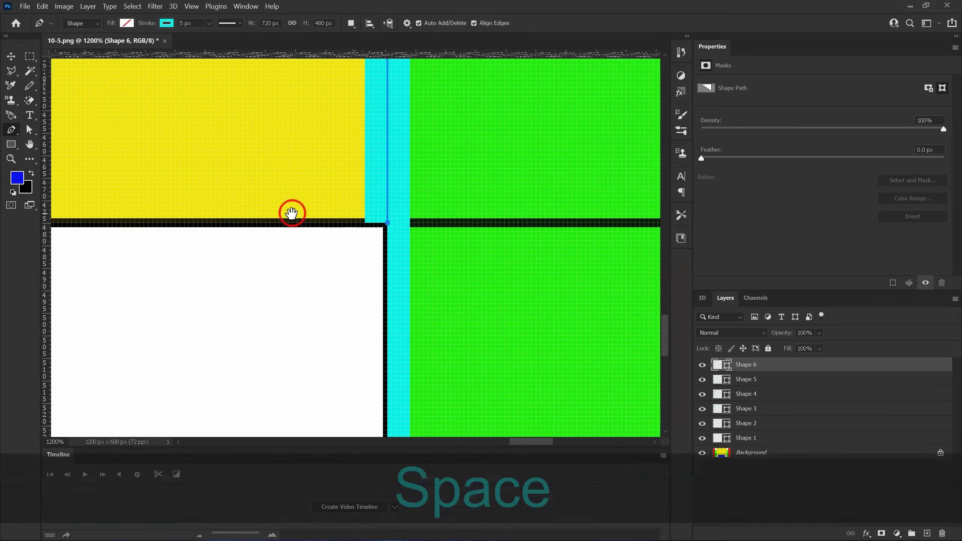
Step: Extend the path along the yellow area's bottom edge to its lower-left corner, where the green column meets the lower-left white square
drag(292, 214, 424, 224)
drag(330, 229, 526, 220)
drag(404, 224, 543, 227)
drag(468, 223, 580, 207)
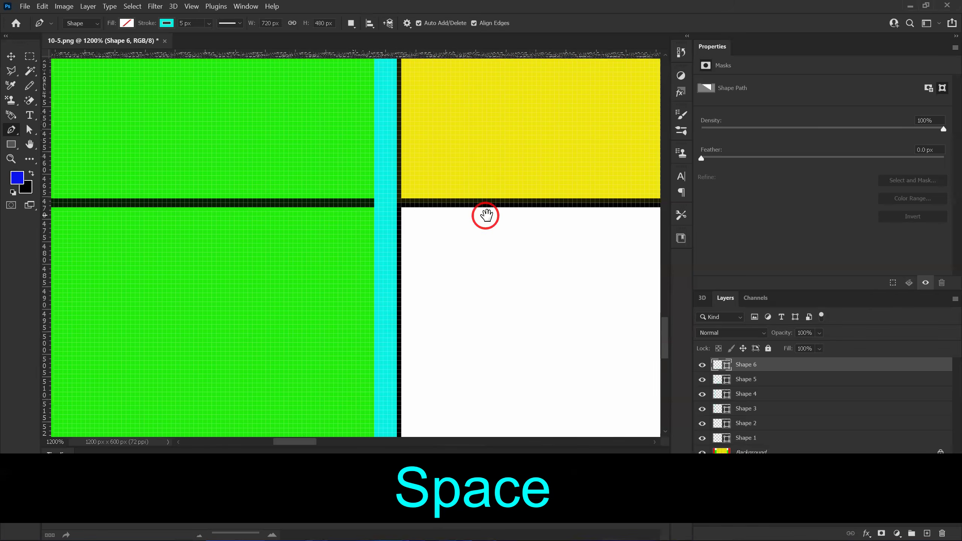
click(474, 198)
Step: Run the path up the yellow area's left edge, close it at the upper-left starting point, about 720 x 480 px, and finish it
drag(490, 125, 461, 268)
mouse_move(464, 178)
mouse_down()
mouse_move(432, 229)
mouse_move(424, 318)
mouse_up()
drag(432, 270, 427, 344)
mouse_move(411, 182)
mouse_down()
mouse_move(433, 333)
mouse_move(420, 186)
mouse_up()
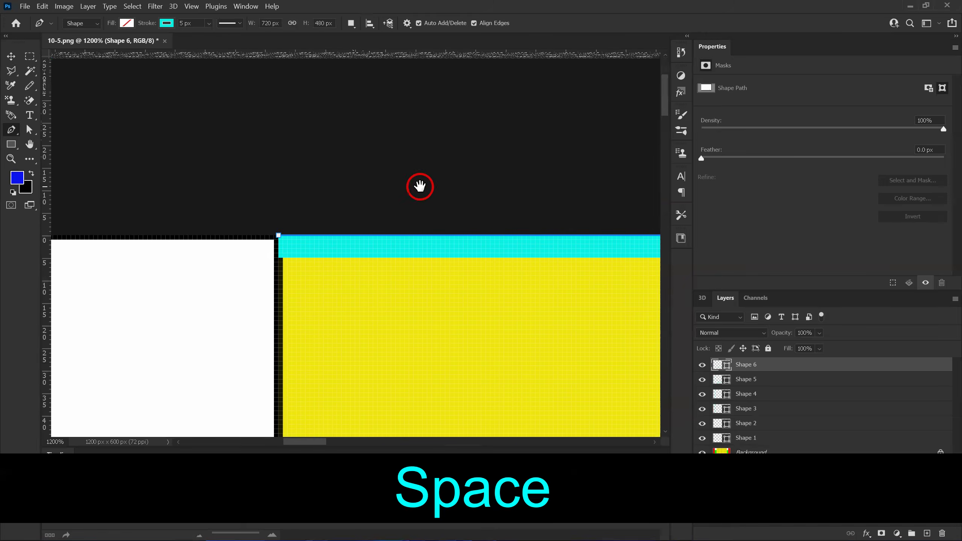
click(278, 236)
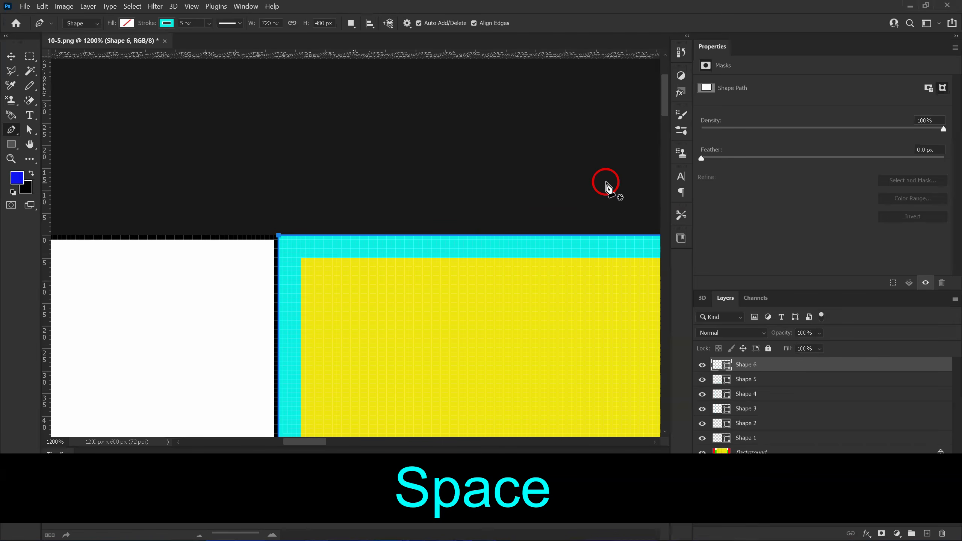
key(Return)
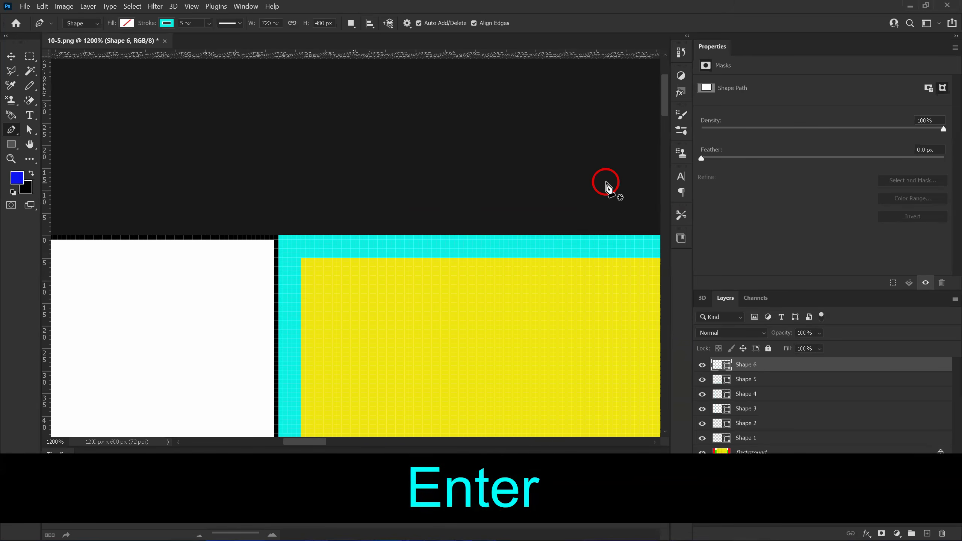
Step: Hide the Background layer to examine the six cyan outlines on their own, and show the layer again
key(ctrl+minus)
key(ctrl+minus)
key(ctrl+minus)
key(ctrl+minus)
key(ctrl+minus)
key(ctrl+minus)
key(ctrl+minus)
key(ctrl+minus)
key(ctrl+minus)
key(ctrl+minus)
key(ctrl+minus)
key(ctrl+minus)
key(ctrl+minus)
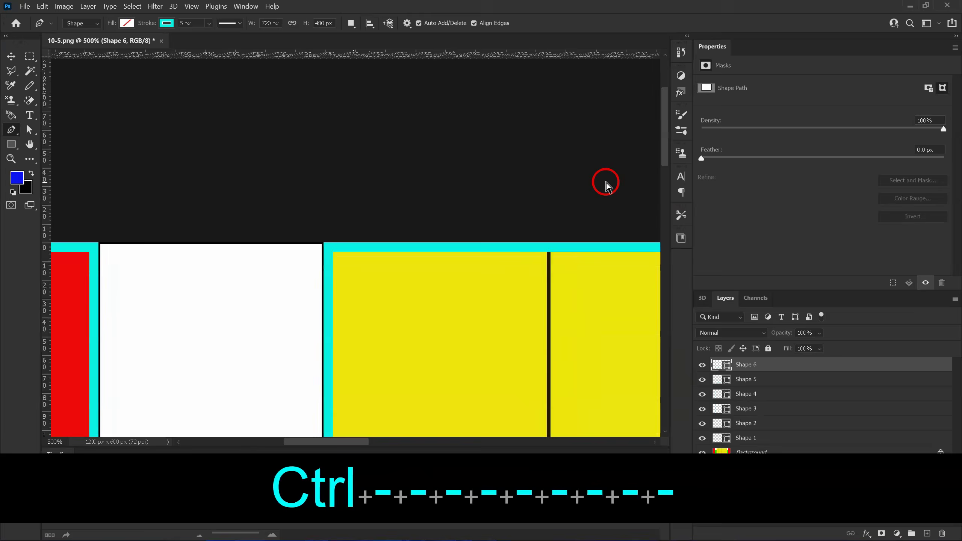
key(ctrl+minus)
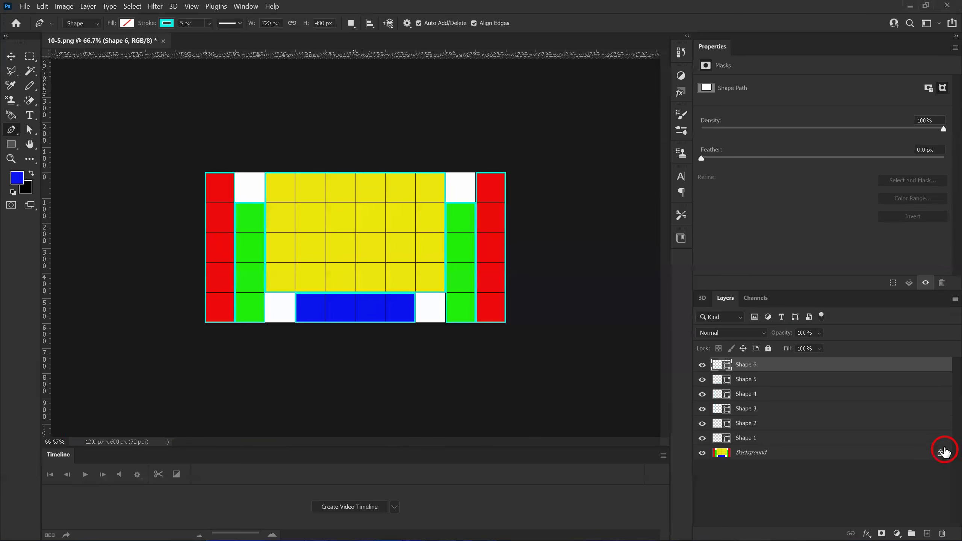
click(702, 452)
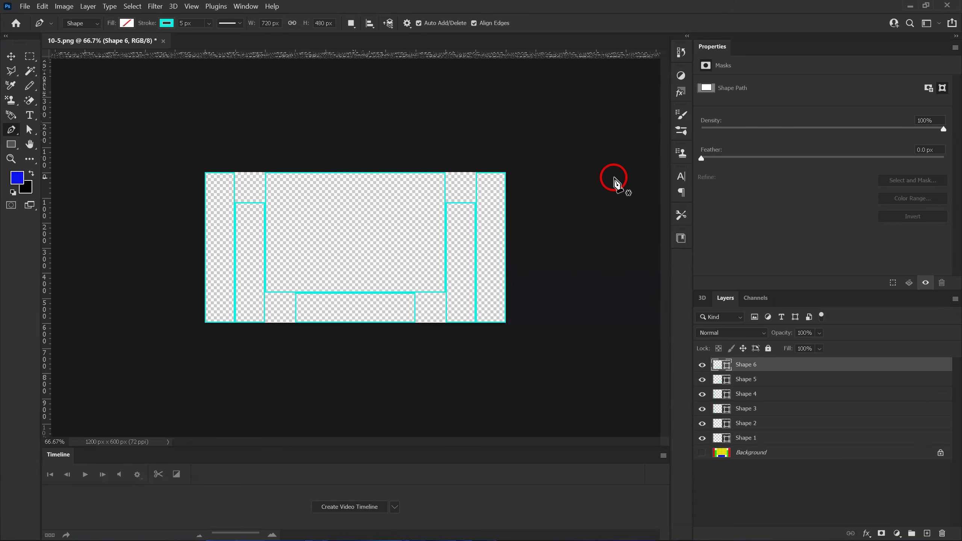
key(ctrl+equal)
key(ctrl+equal)
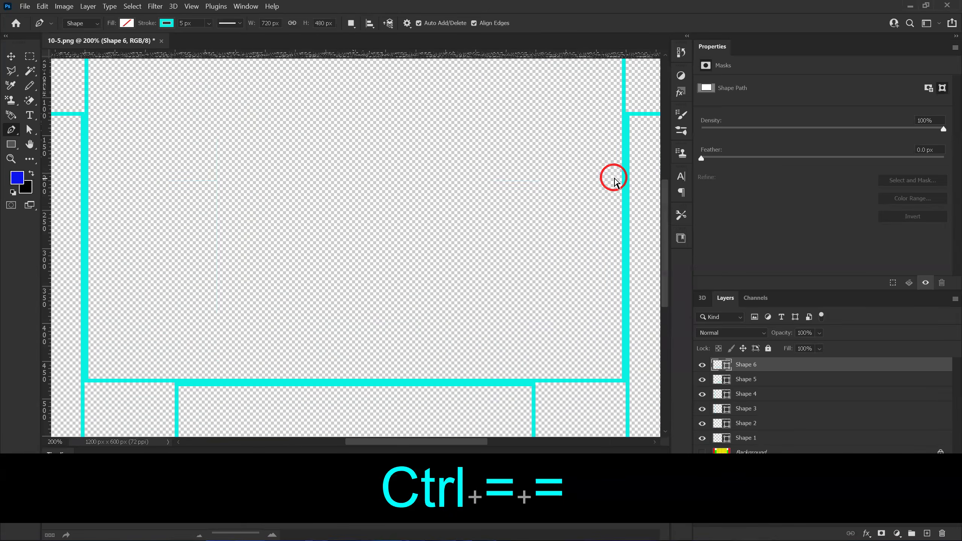
key(ctrl+minus)
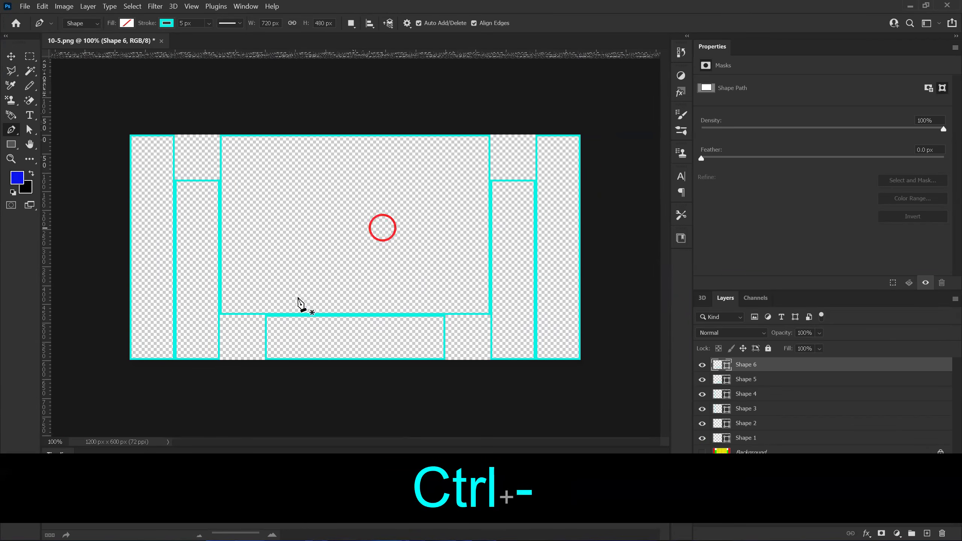
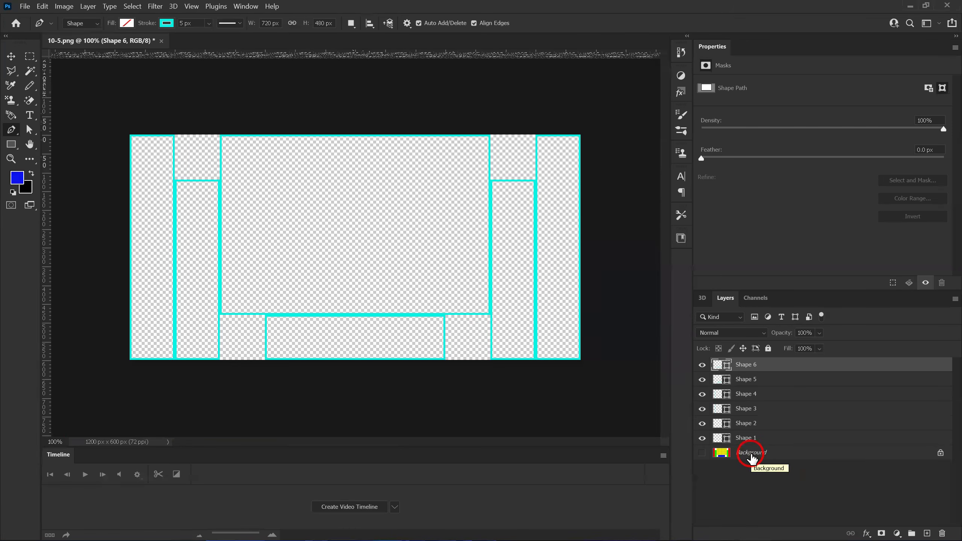
click(702, 452)
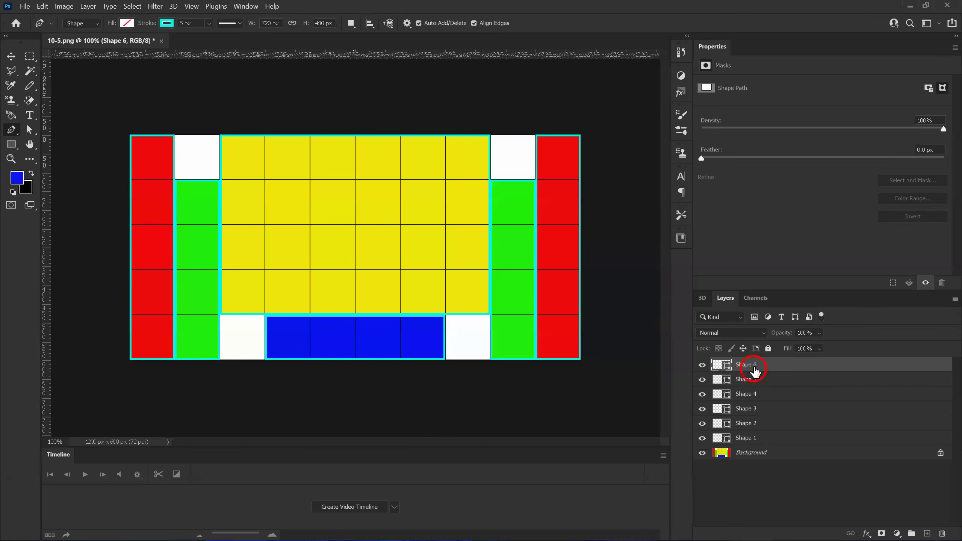
Step: Delete all six shape layers, Shape 1 to Shape 6, leaving only the Background layer
key(Delete)
key(Delete)
key(Delete)
key(Delete)
key(Delete)
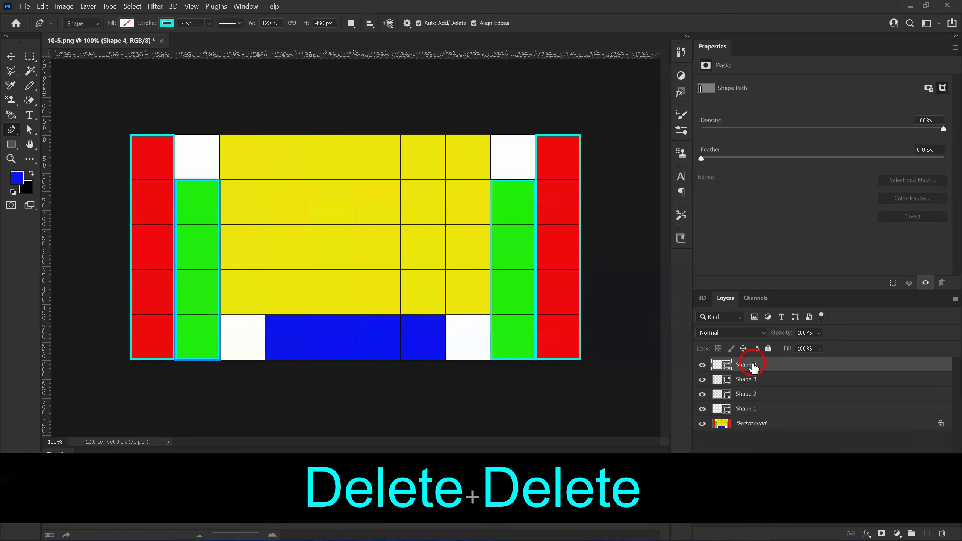
key(Delete)
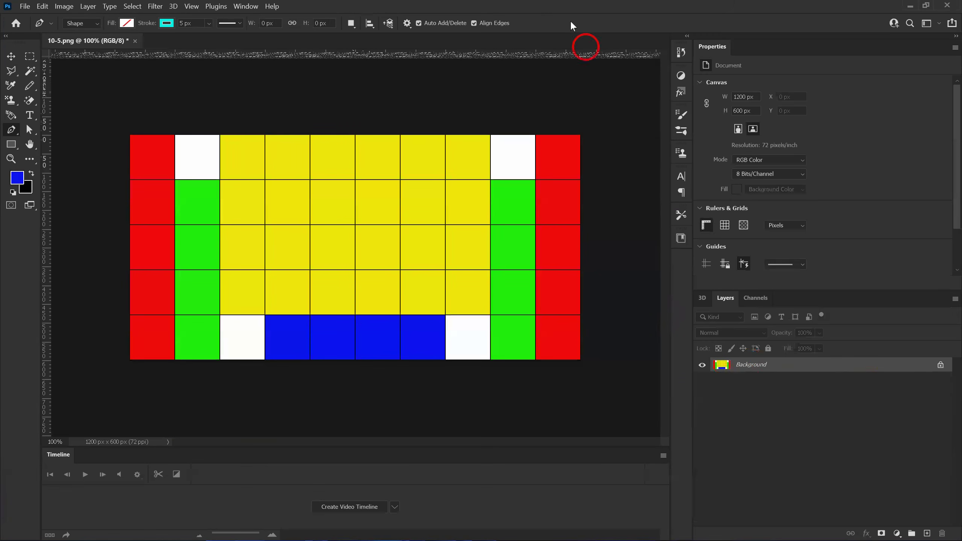
Step: Draw a closed ellipse of about 718 x 479 px through the yellow area's edge midpoints with the Curvature Pen tool, and delete it
right_click(13, 133)
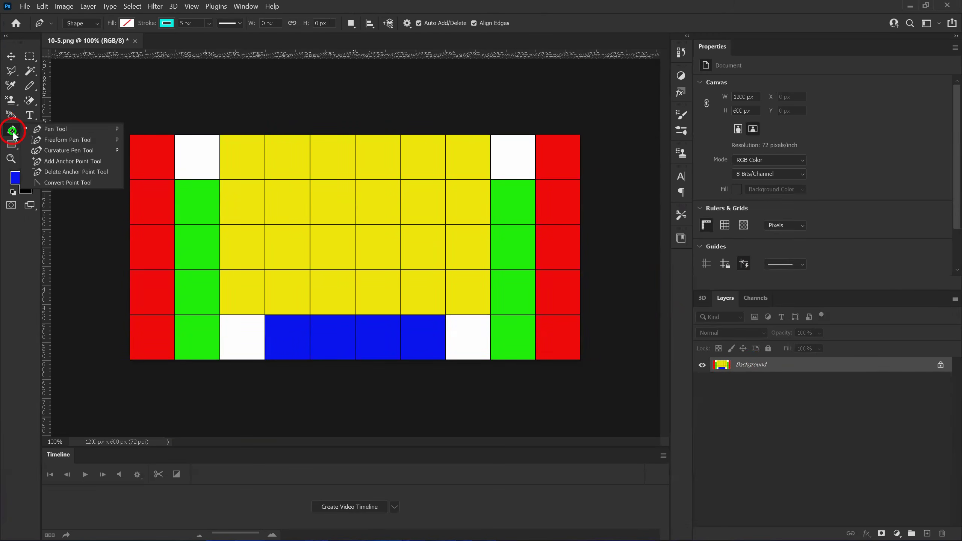
click(61, 151)
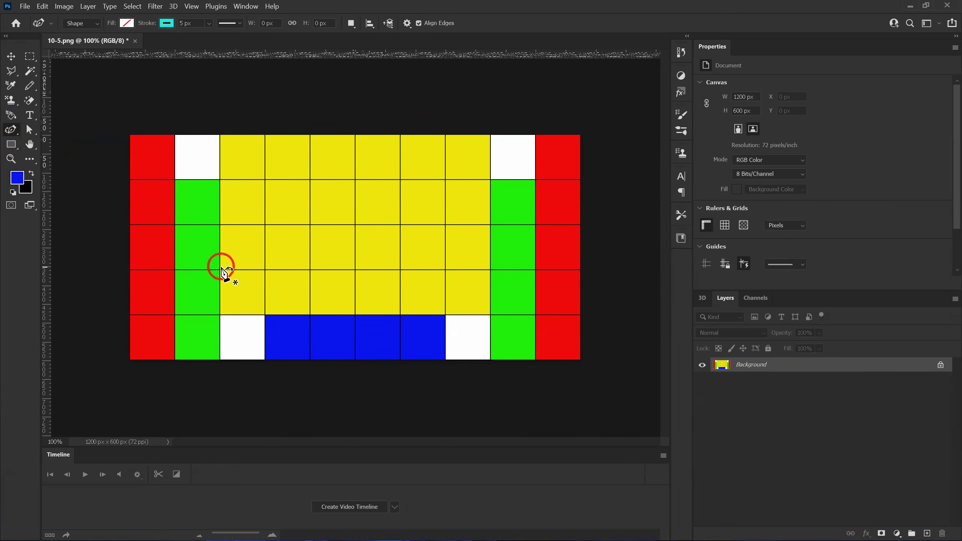
click(220, 225)
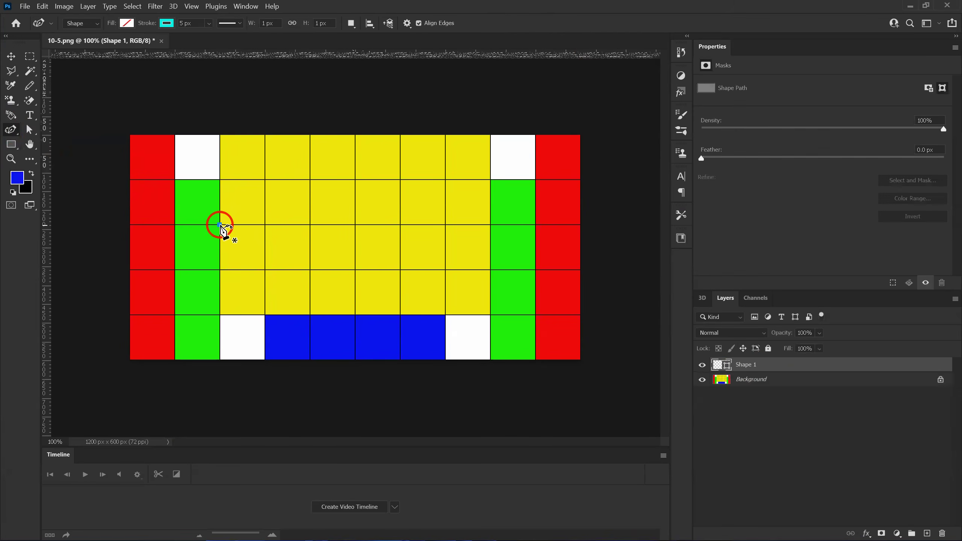
click(354, 135)
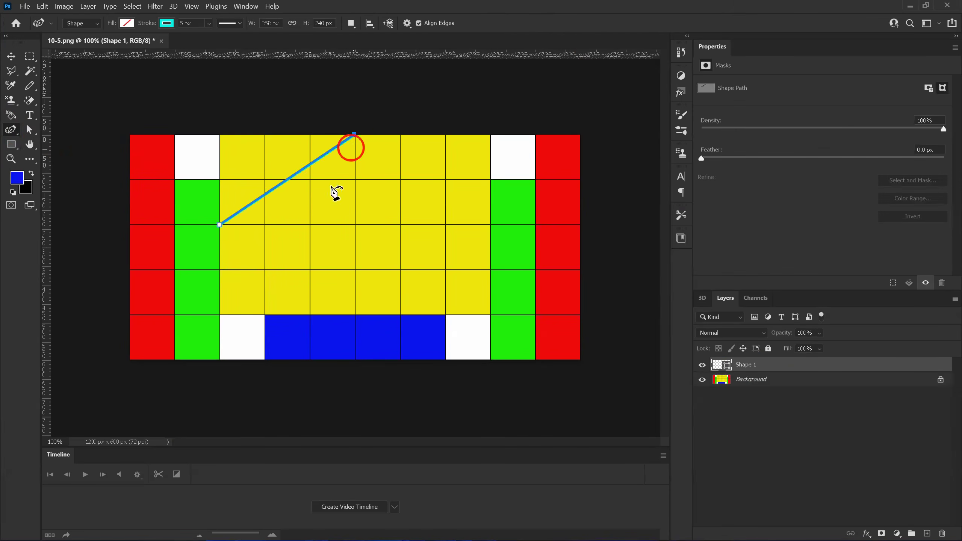
click(489, 224)
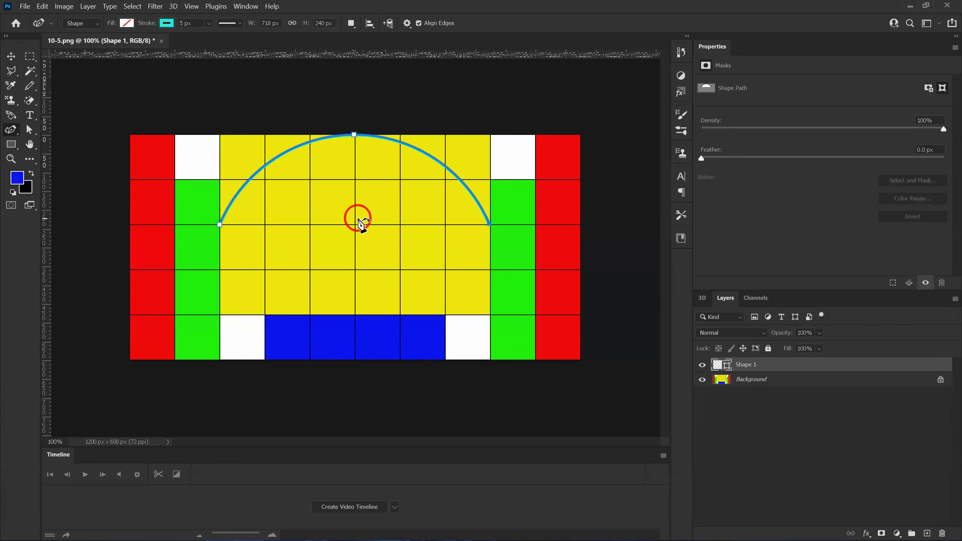
click(355, 314)
click(219, 225)
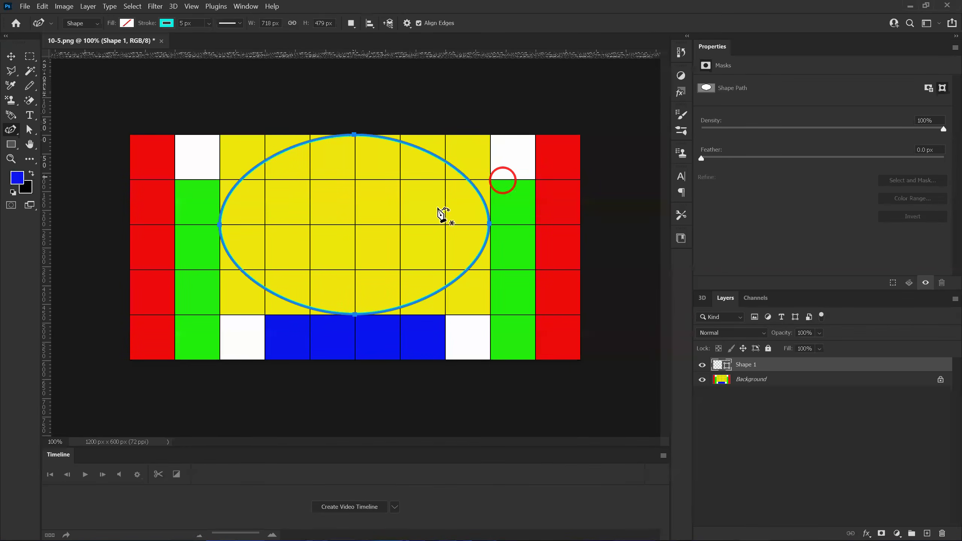
right_click(17, 137)
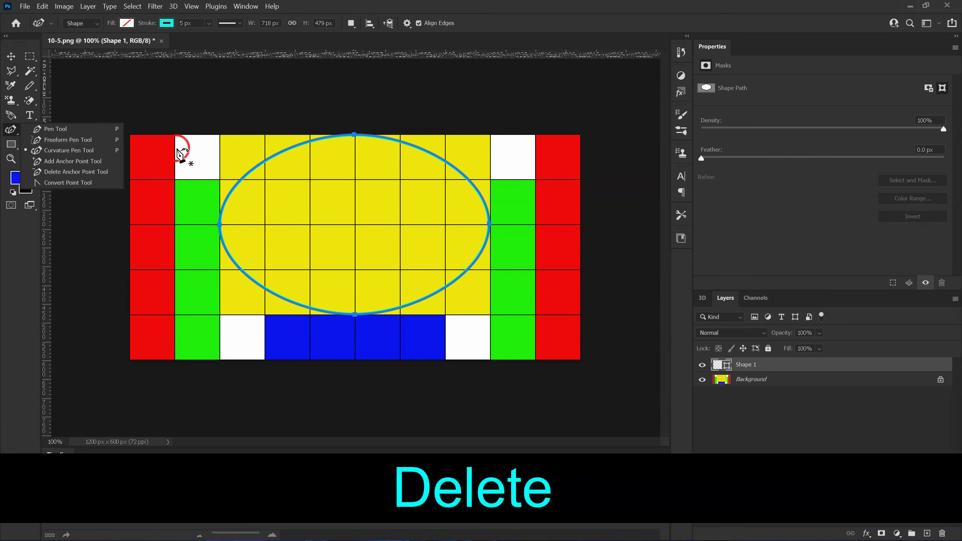
key(Delete)
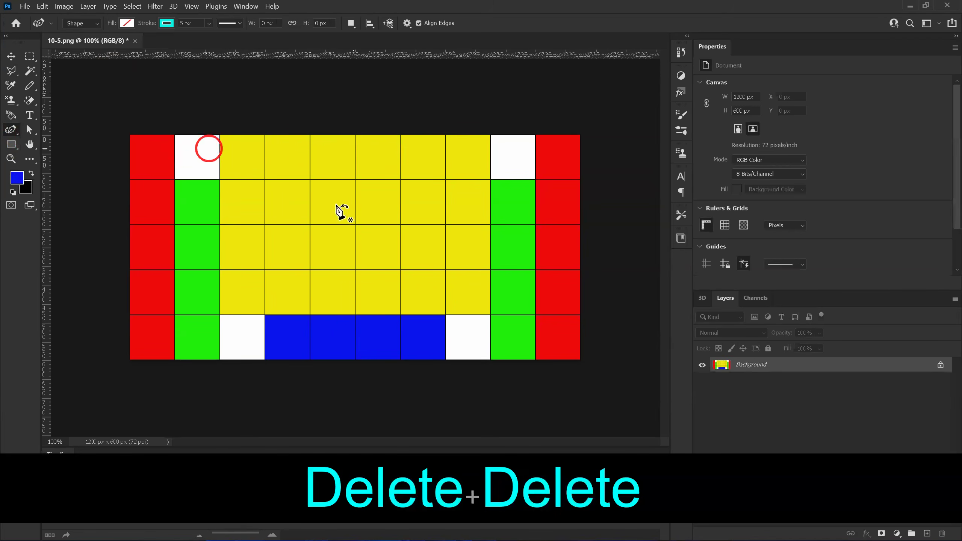
Step: Draw an arched Pen tool segment about 240 px wide between two grid intersections in the yellow area, and delete it
right_click(11, 130)
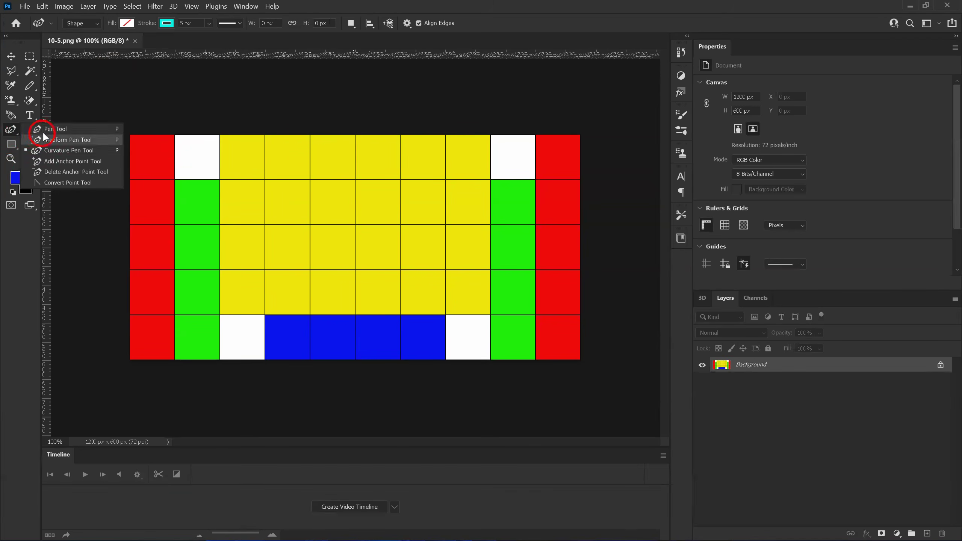
click(48, 127)
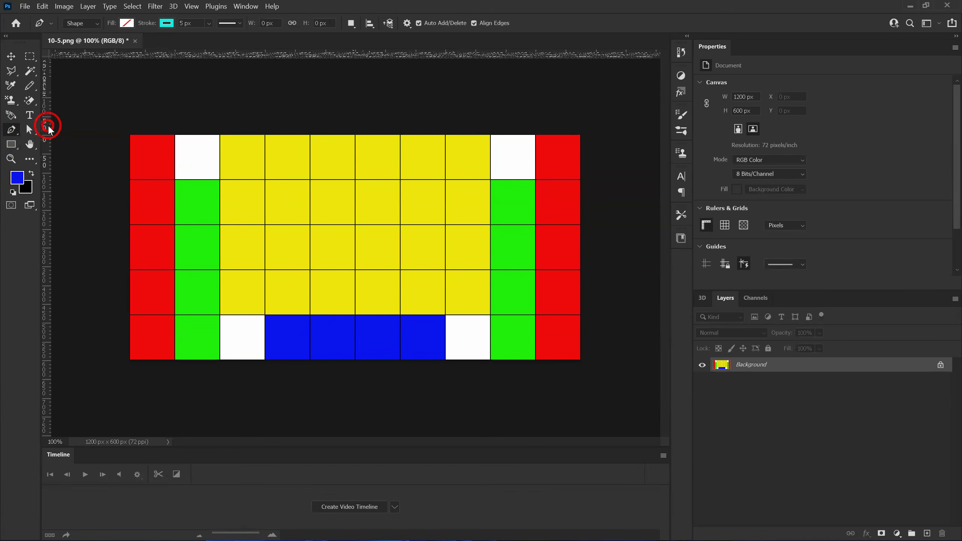
click(265, 223)
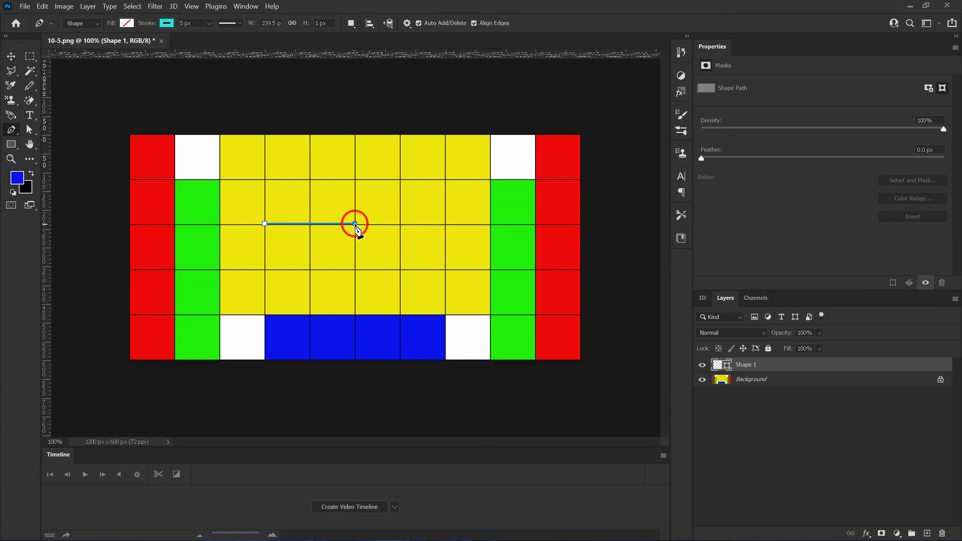
drag(354, 223, 404, 322)
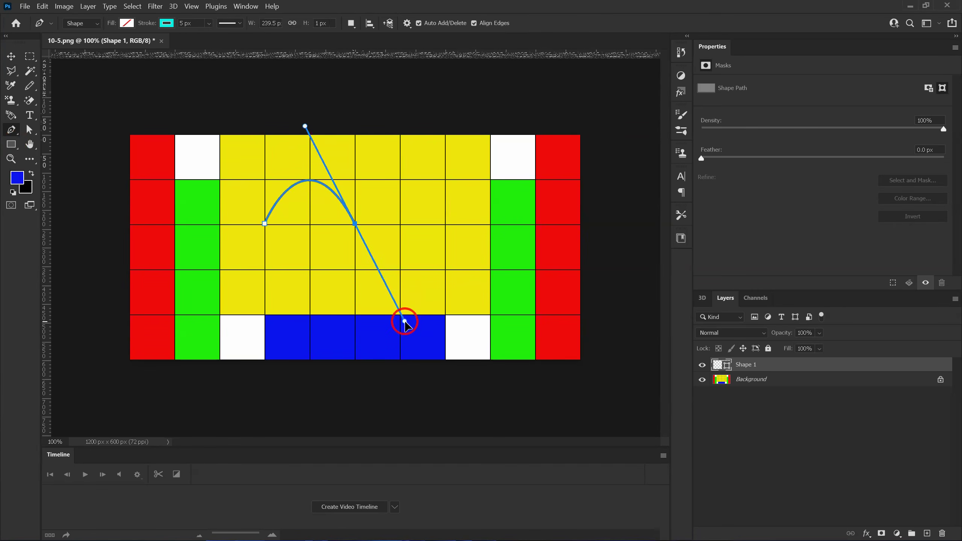
click(355, 224)
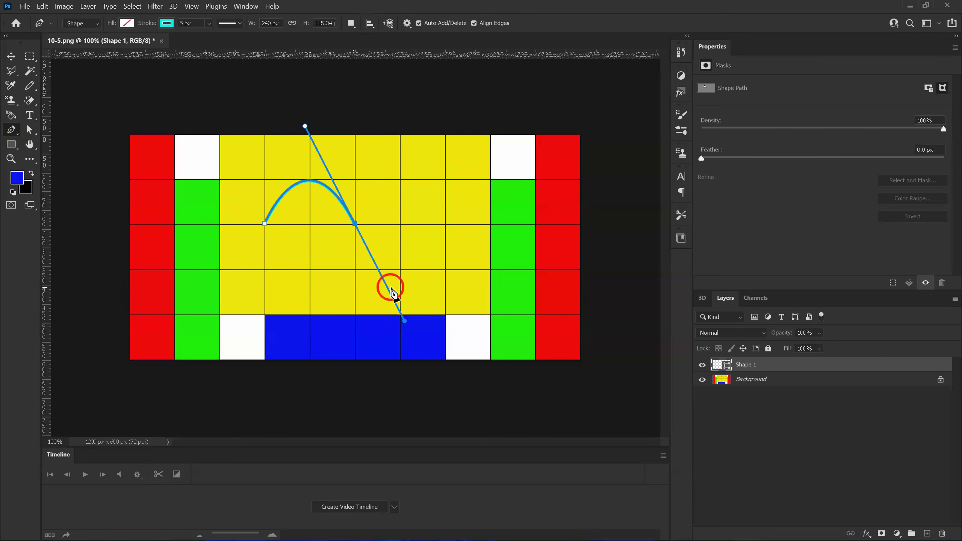
key(Delete)
key(Delete)
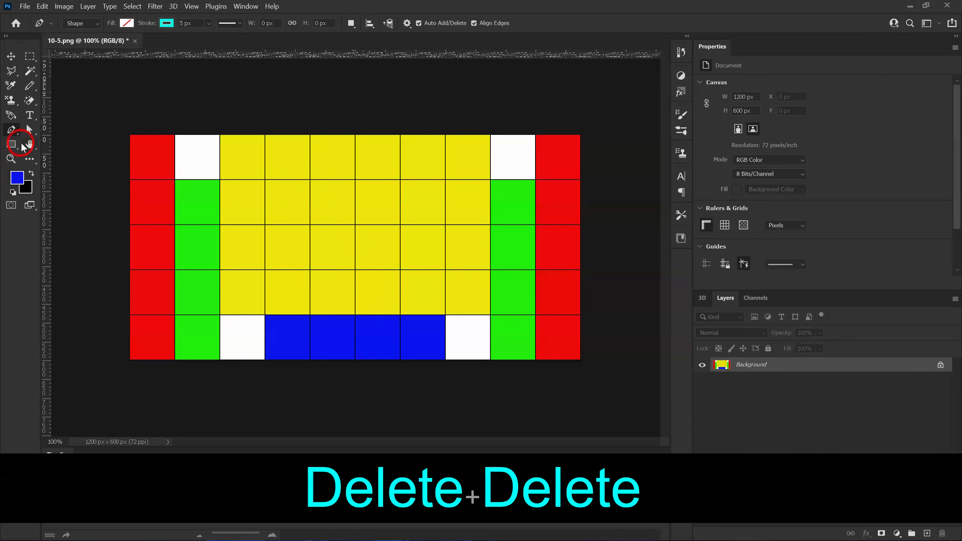
click(17, 135)
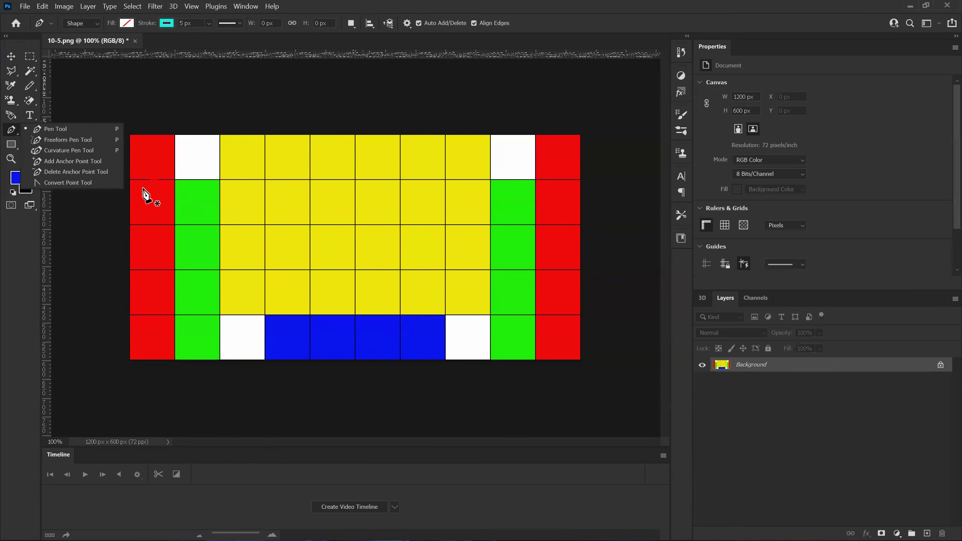
click(65, 152)
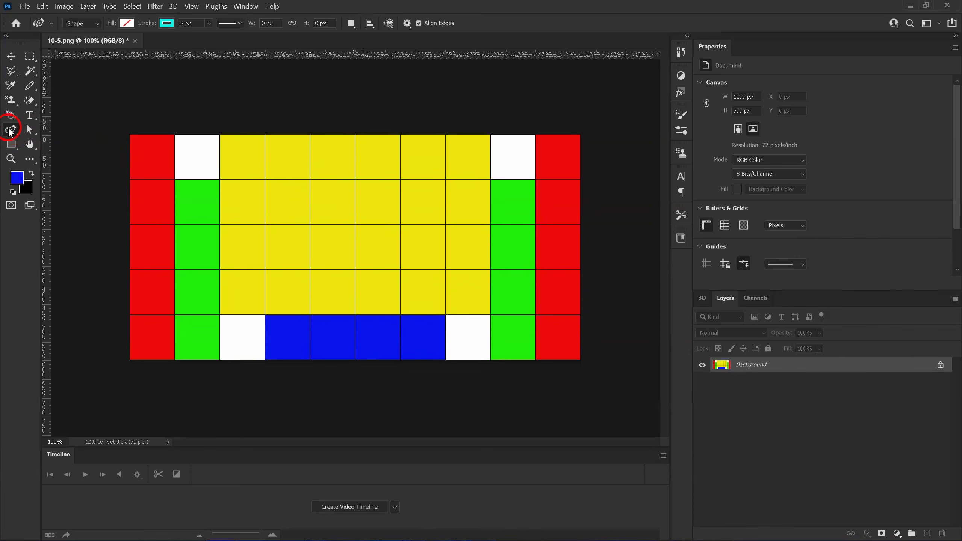
Step: Create a 120 x 600 px rectangle drawn from its center in the yellow area with the Rectangle tool
click(16, 151)
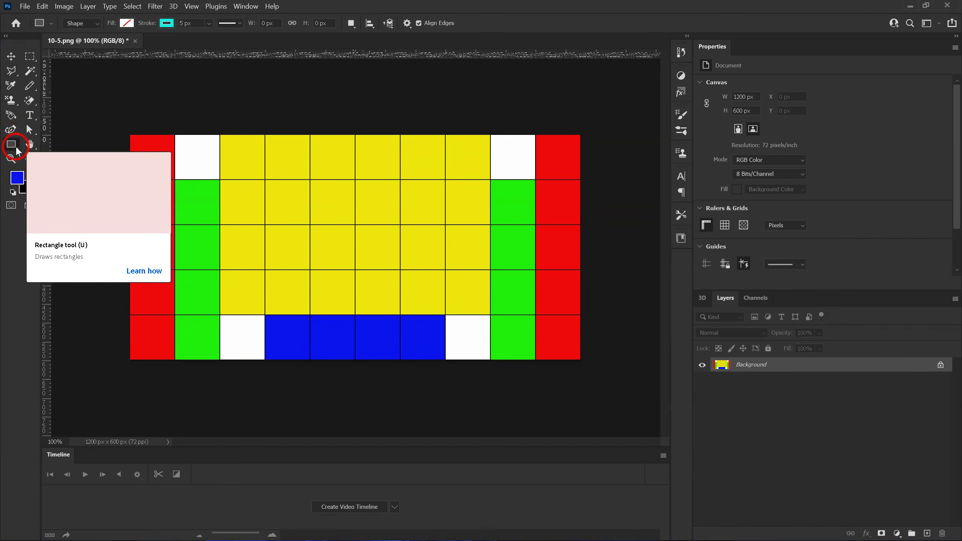
click(16, 151)
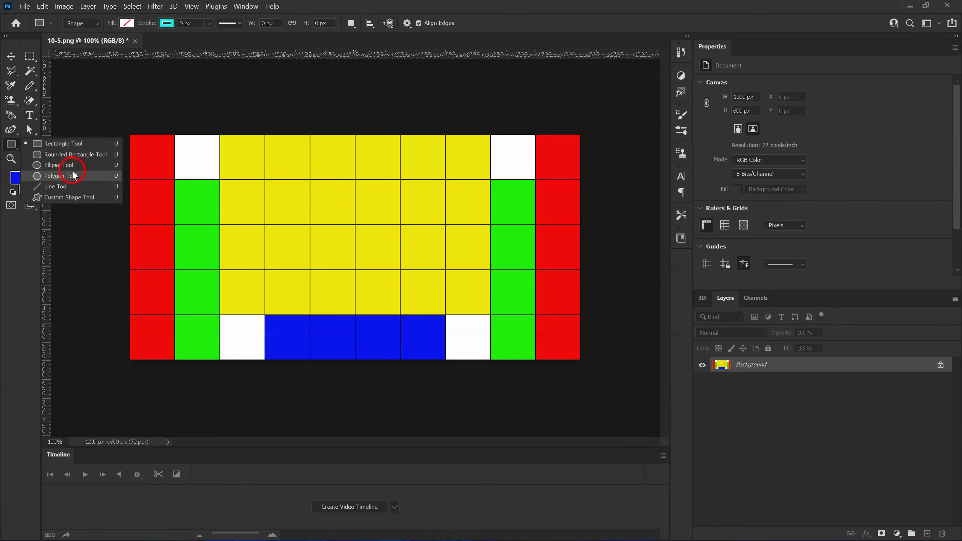
click(54, 145)
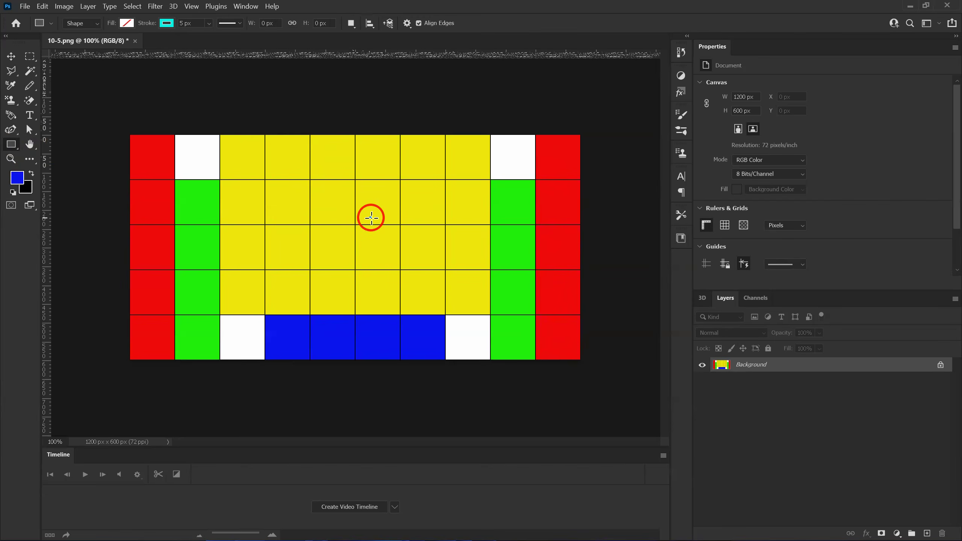
click(370, 217)
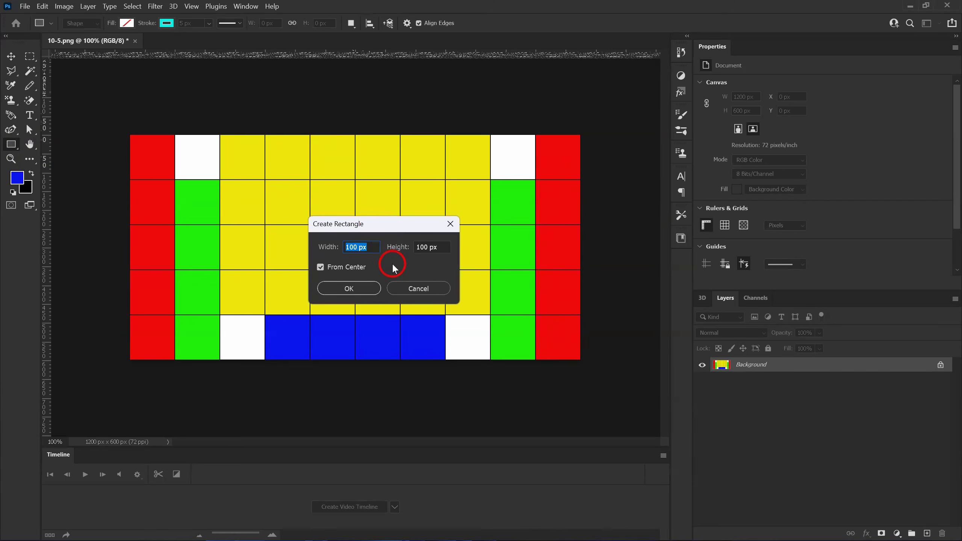
text(120)
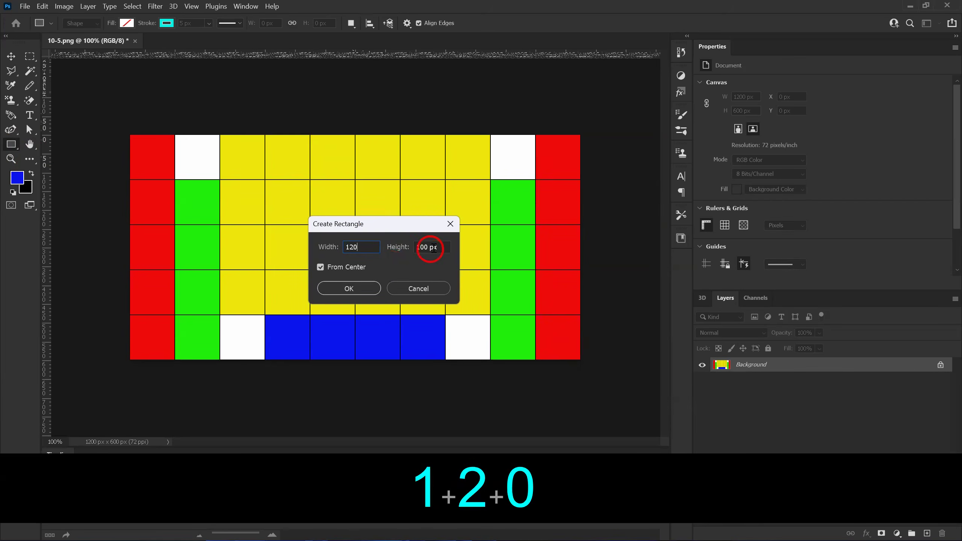
click(439, 246)
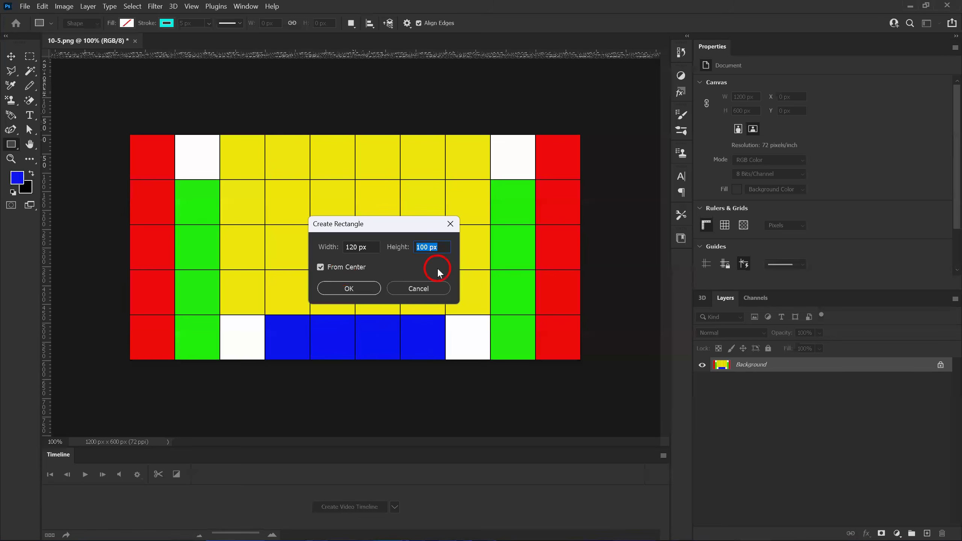
text(600)
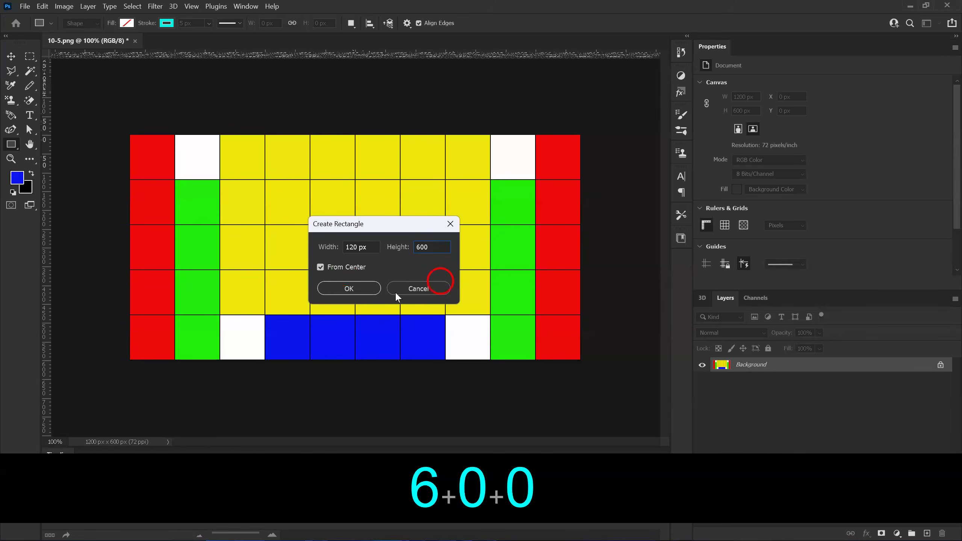
click(349, 288)
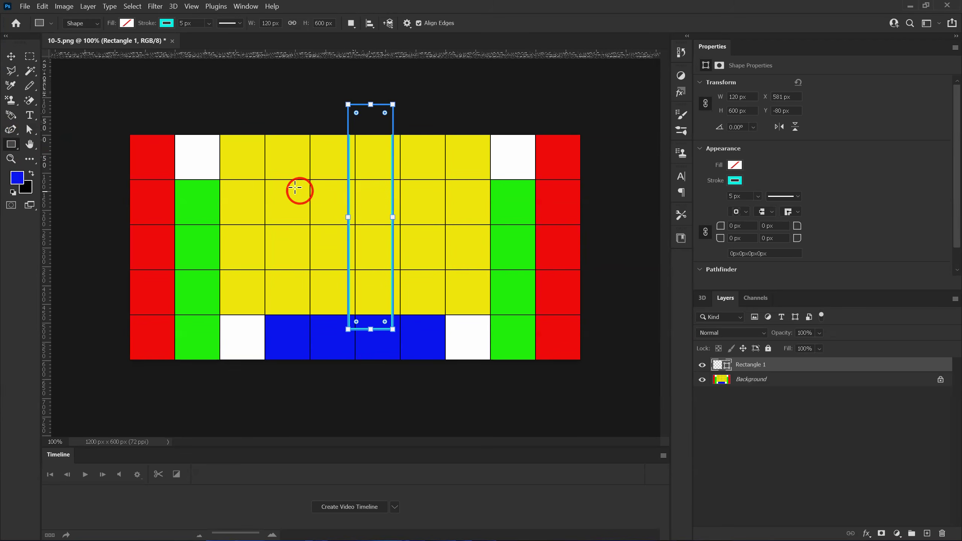
Step: Draw a freehand rectangle of about 72 x 333 px over the left white square and delete it
drag(176, 67, 203, 193)
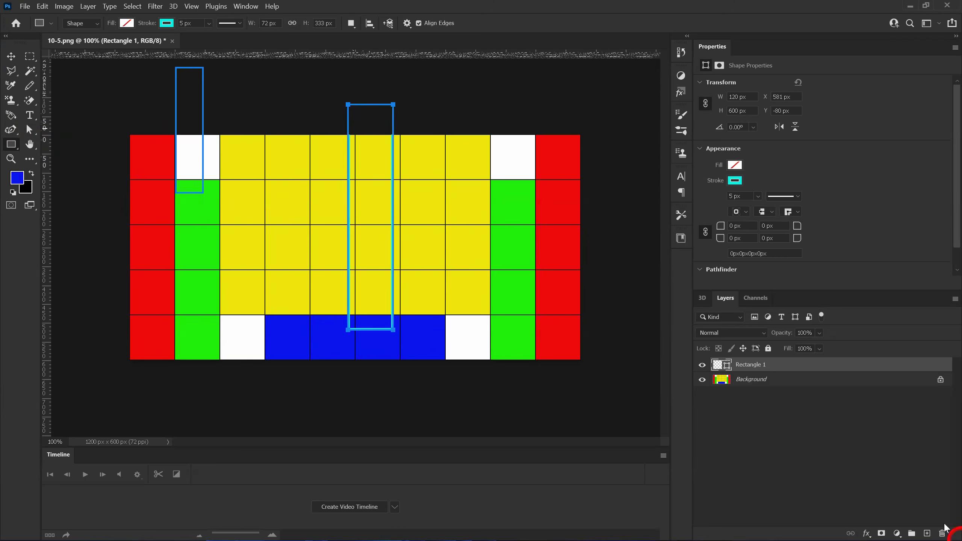
key(Delete)
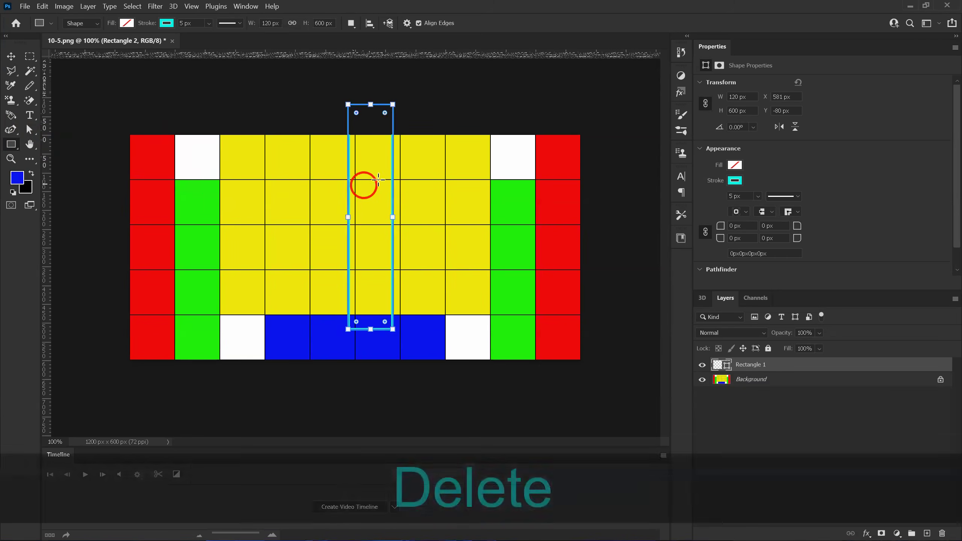
Step: Move the 120 x 600 px rectangle onto the right red column, at X 1080 px and Y 0 px
click(11, 56)
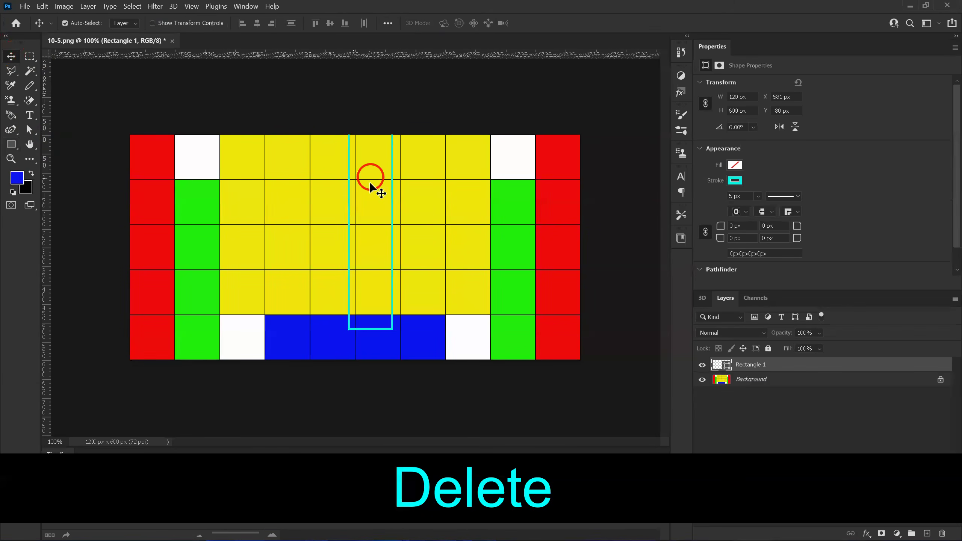
drag(350, 225, 538, 261)
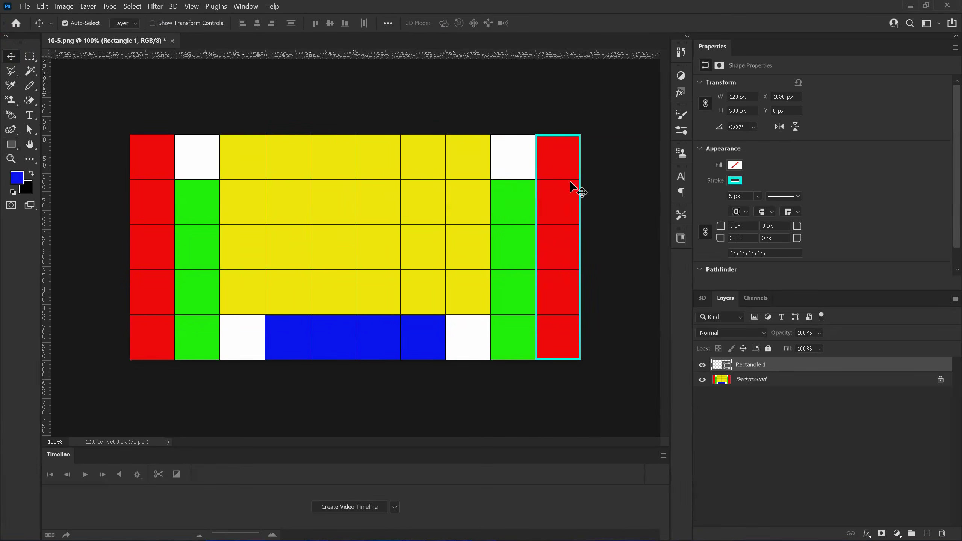
Step: Create a second 120 x 600 px rectangle and move it over the right green column's inner edge, at about X 906 px and Y 0 px
click(11, 146)
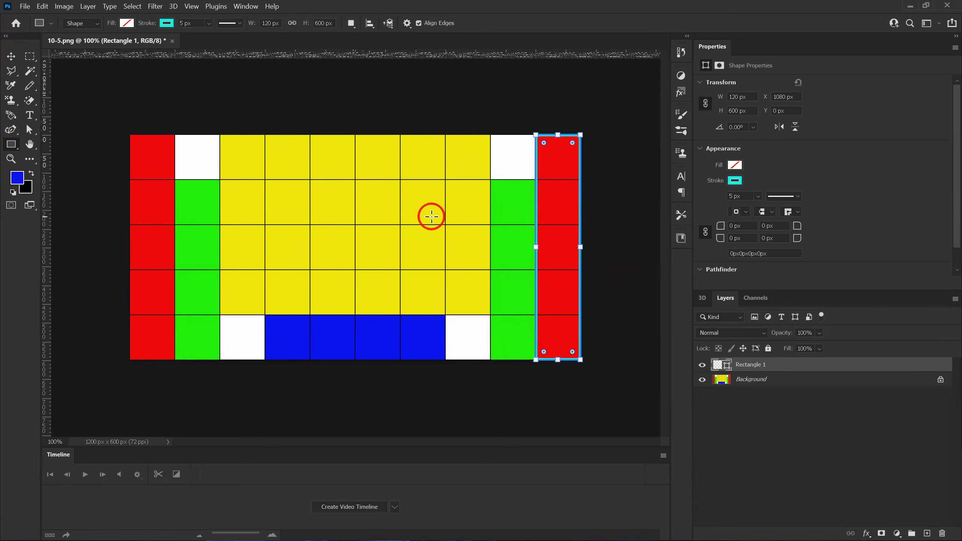
click(342, 213)
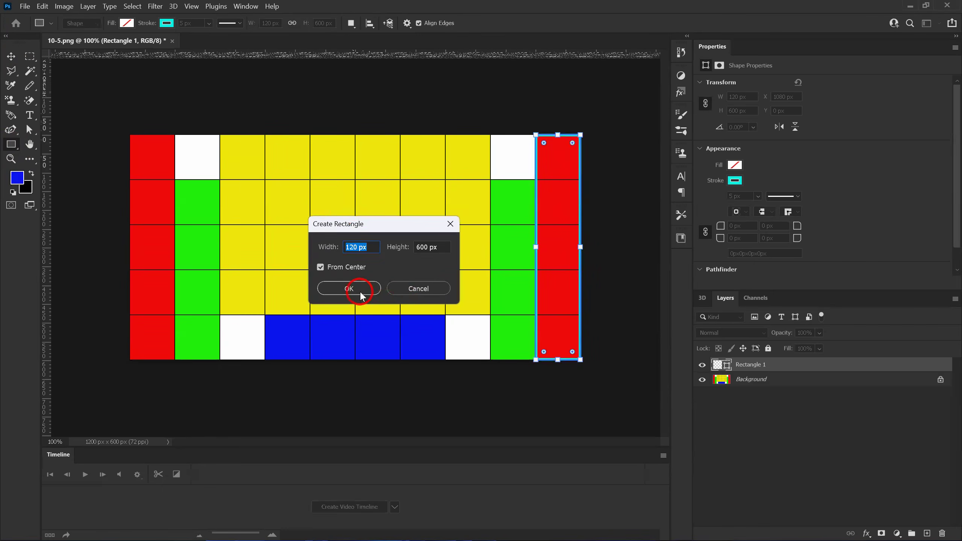
click(349, 289)
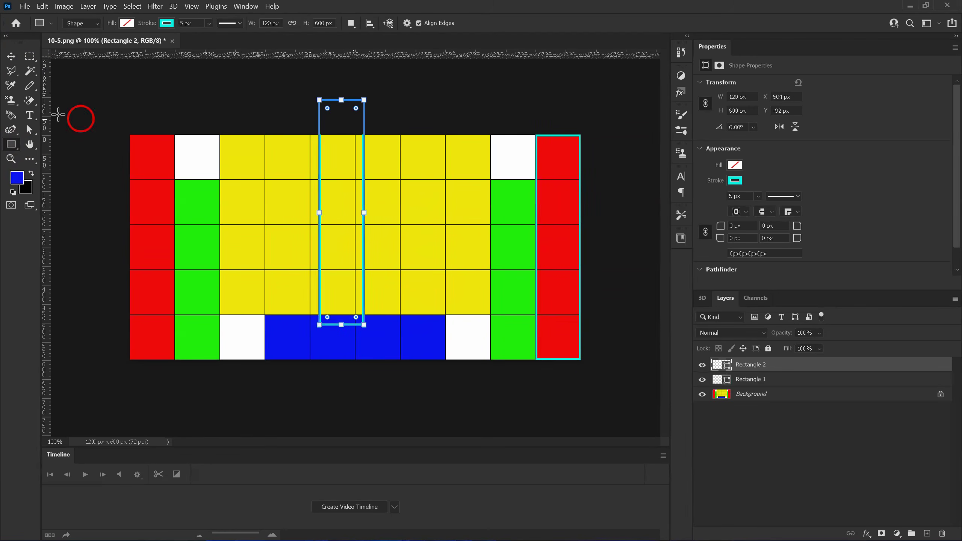
click(12, 56)
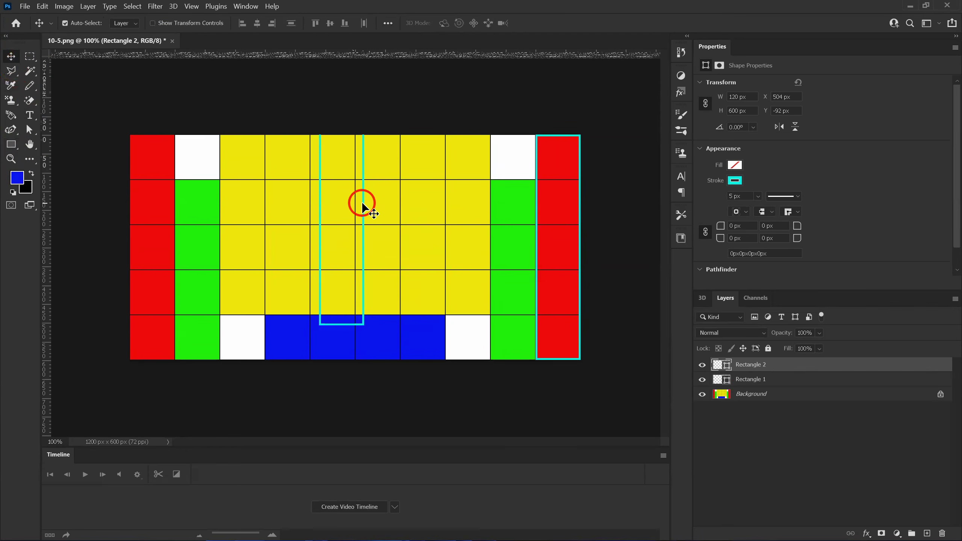
drag(363, 204, 411, 224)
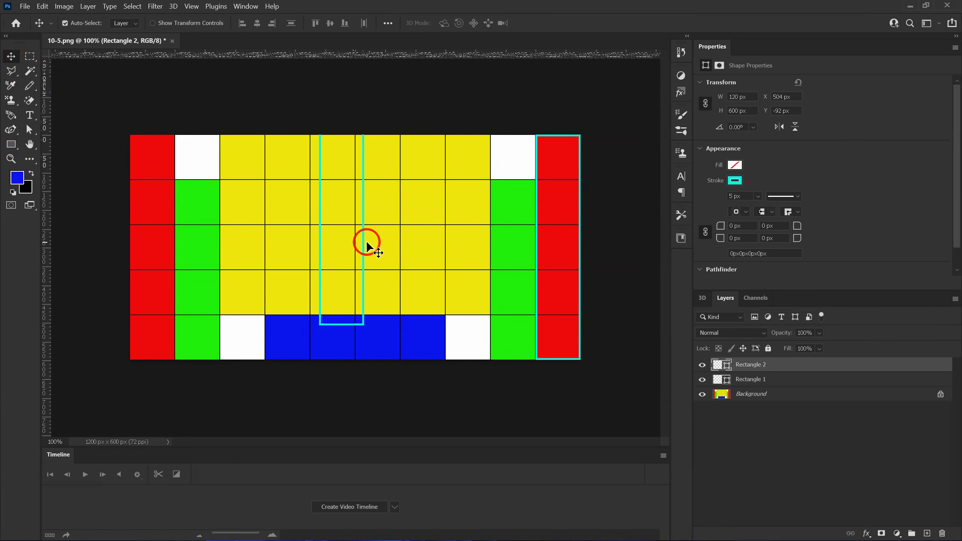
mouse_move(362, 249)
mouse_down()
mouse_move(416, 291)
mouse_move(514, 281)
mouse_up()
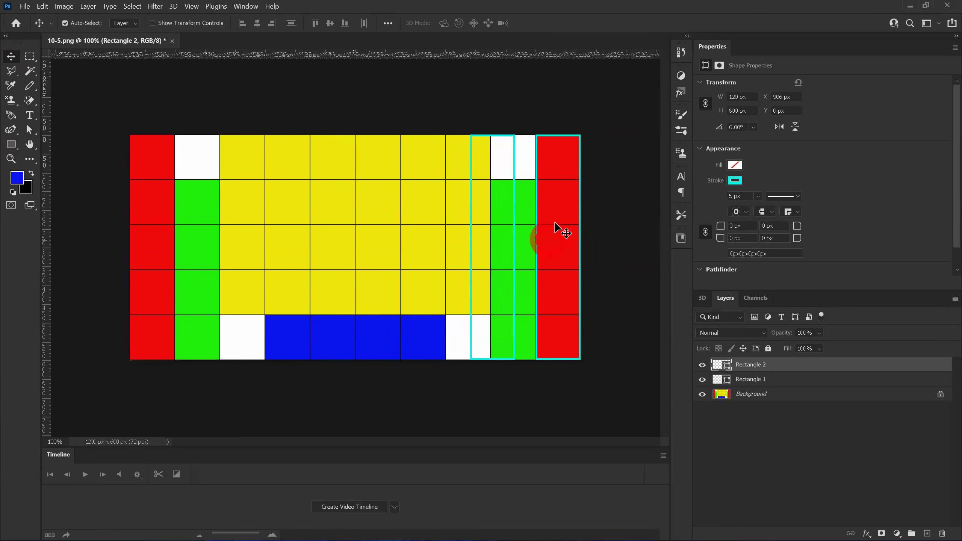
Step: Round all corners of the rectangle on the right red column to a 60 px radius
click(544, 139)
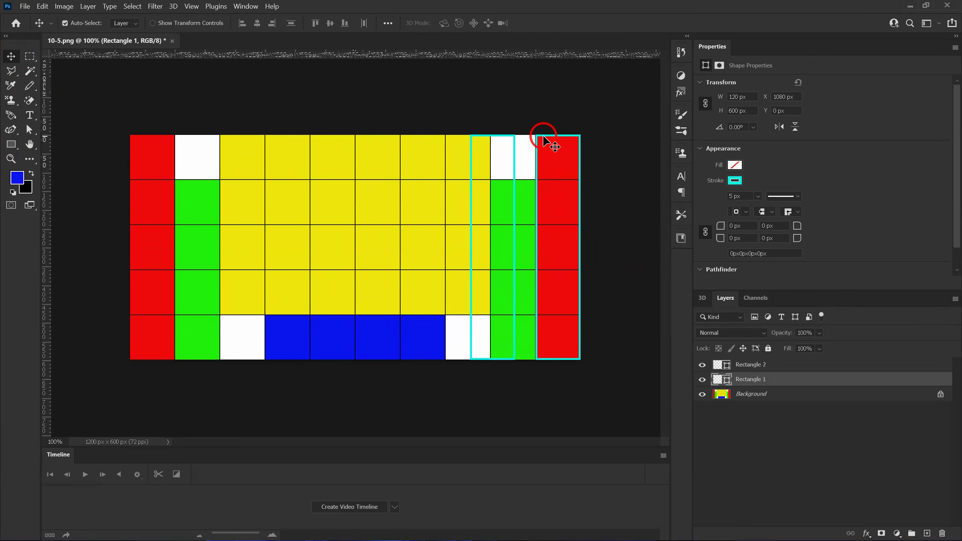
click(11, 144)
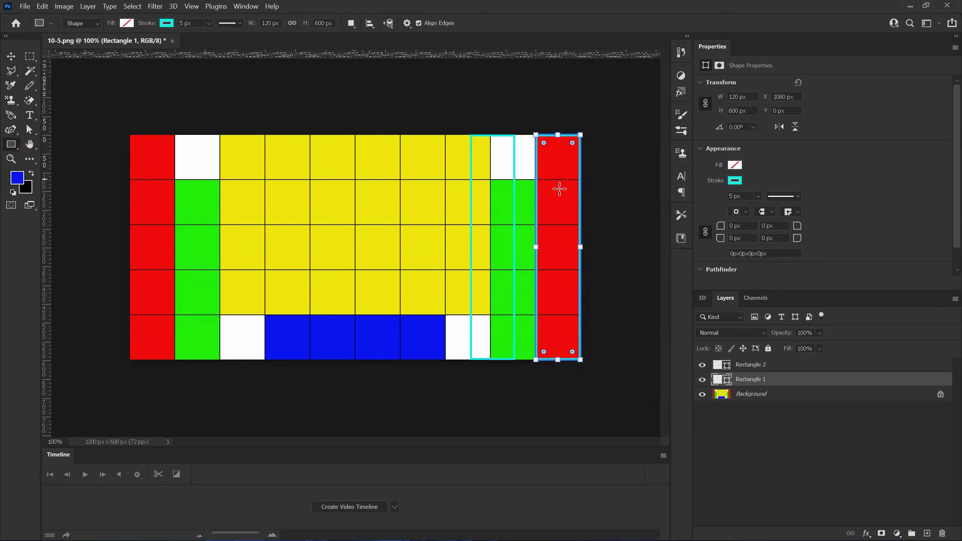
key(ctrl+equal)
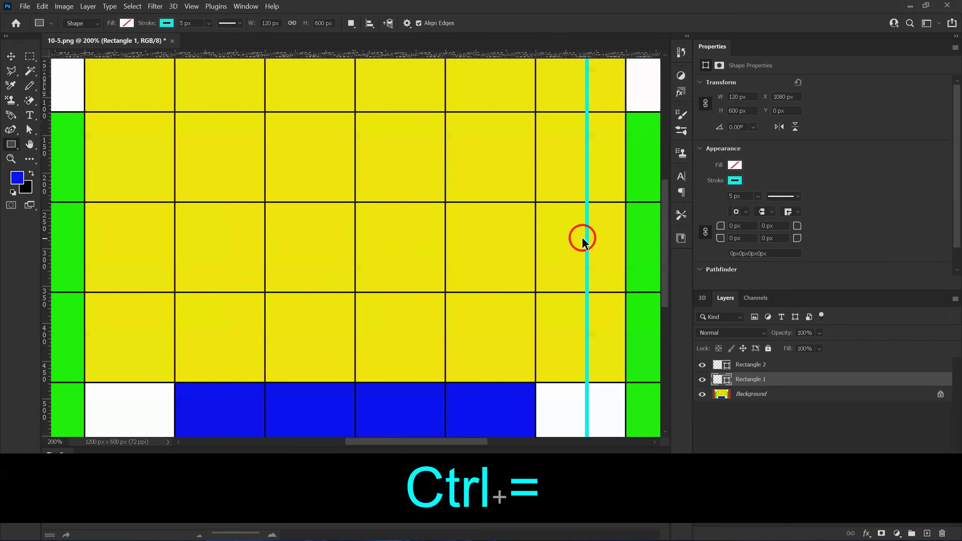
key(space)
drag(569, 236, 210, 130)
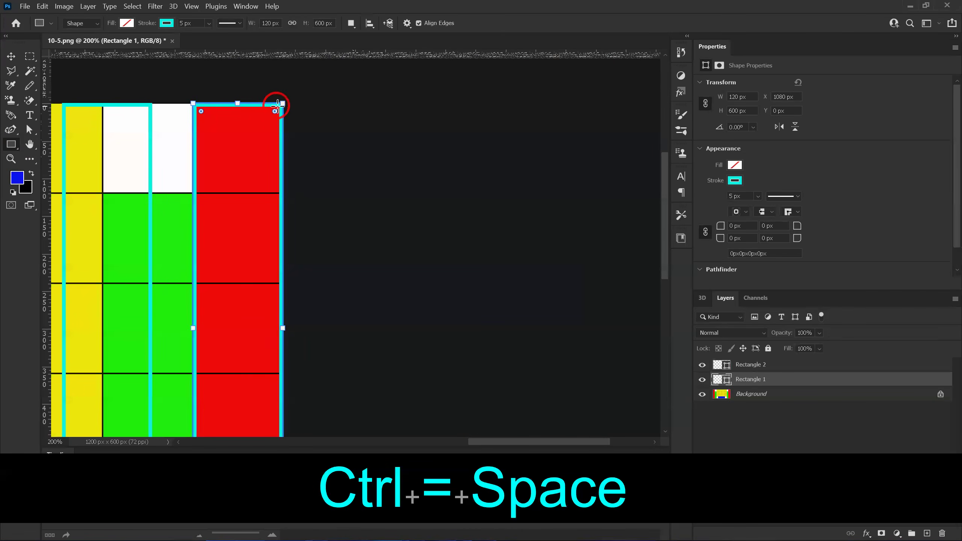
key(space)
drag(249, 234, 275, 64)
drag(249, 281, 250, 233)
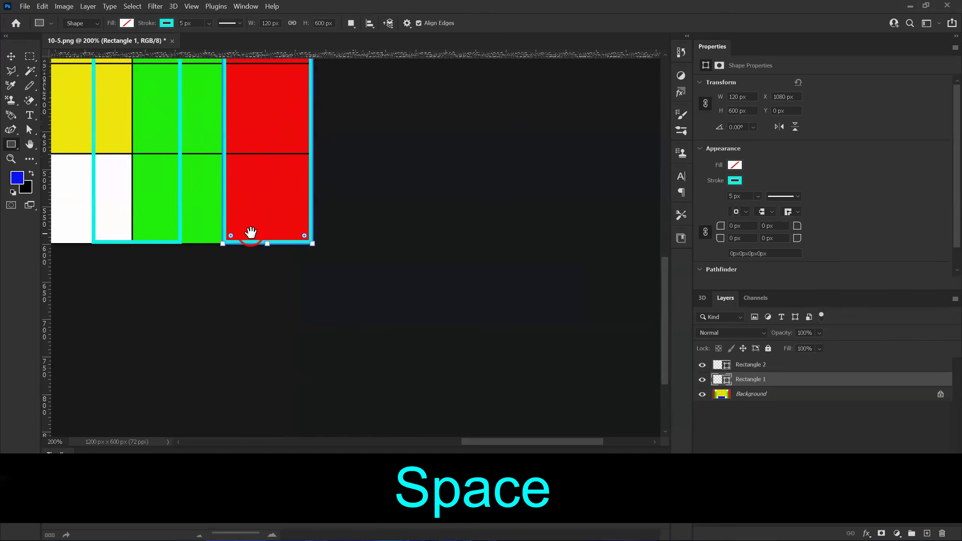
drag(270, 172, 280, 235)
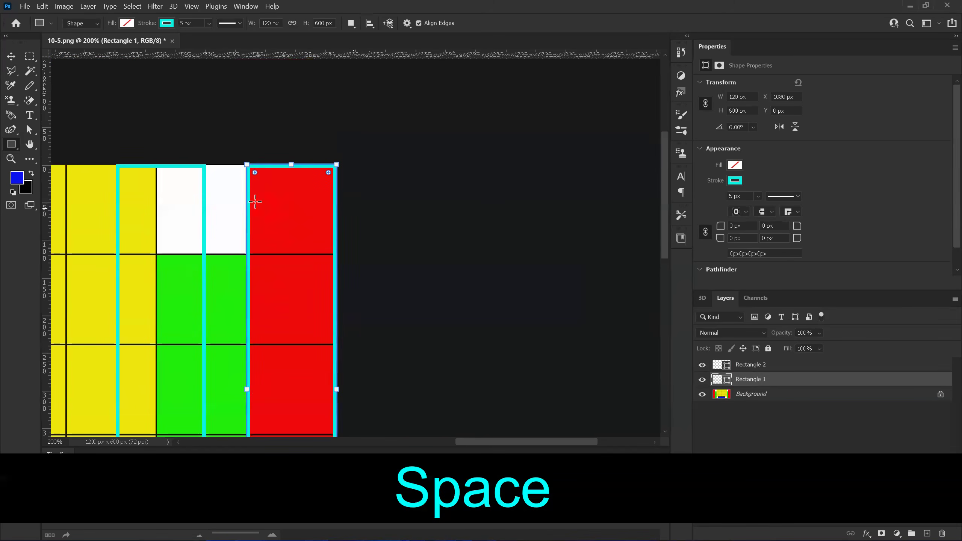
drag(254, 171, 264, 215)
drag(284, 314, 292, 290)
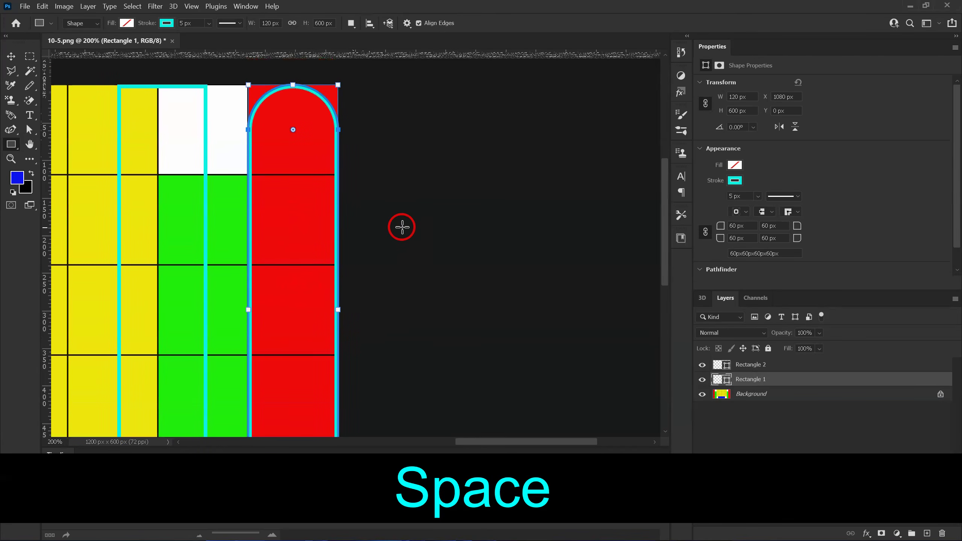
Step: Move the second 120 x 600 px rectangle onto the right red column, exactly over the rounded outline
click(11, 56)
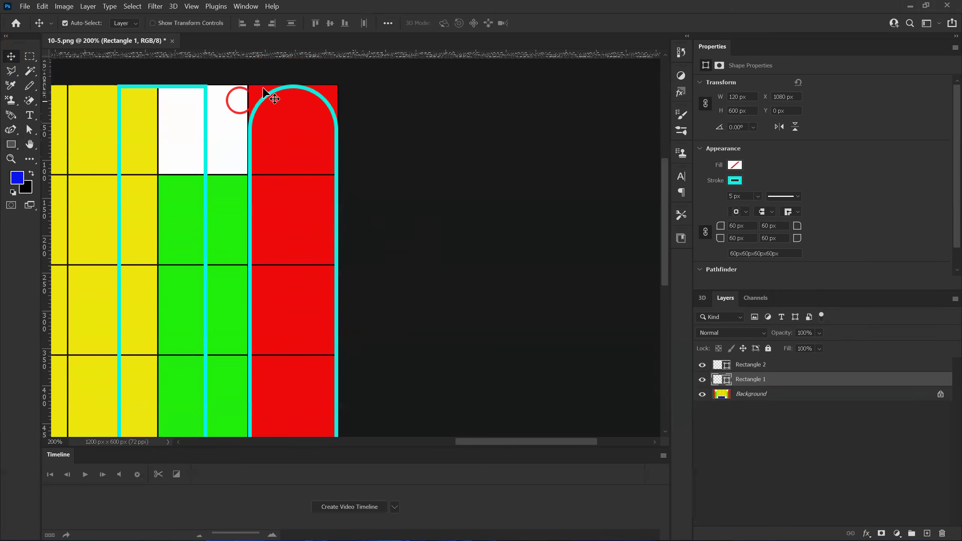
drag(117, 188, 245, 191)
key(space)
drag(393, 279, 408, 172)
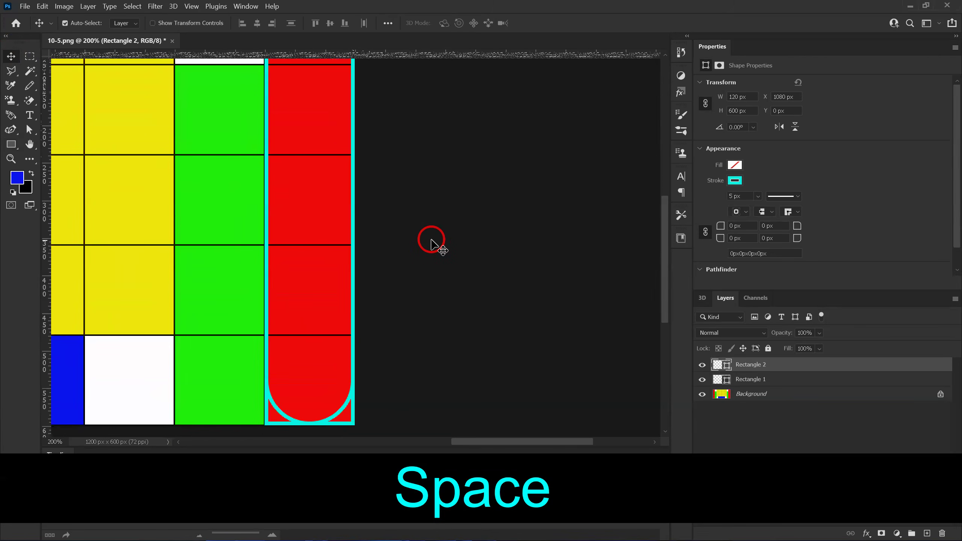
key(ctrl+minus)
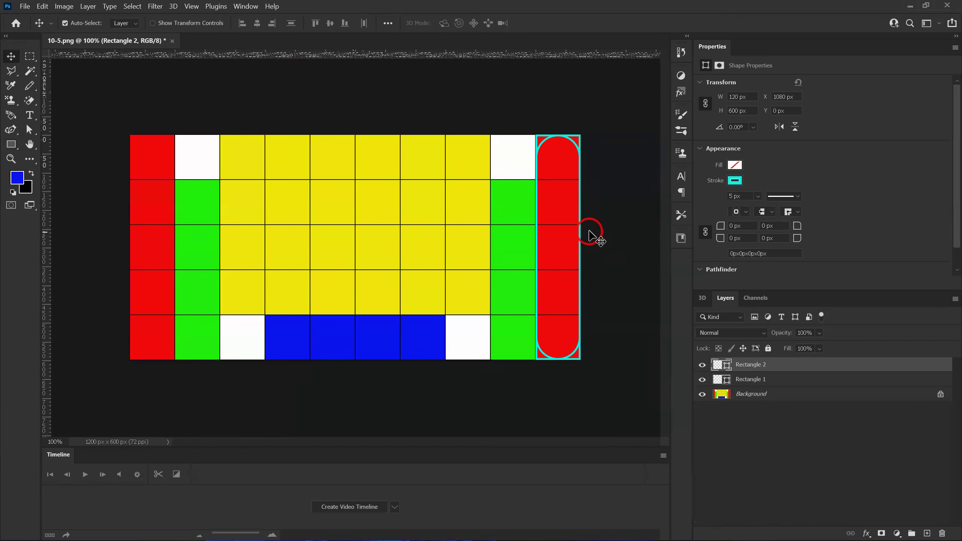
Step: Examine the overlapping square and rounded outlines on the right red column up close
click(584, 386)
key(ctrl+equal)
key(space)
drag(463, 324, 298, 331)
mouse_move(524, 326)
mouse_down()
mouse_move(434, 320)
mouse_move(360, 364)
mouse_move(354, 384)
mouse_up()
click(373, 123)
mouse_move(466, 298)
mouse_down()
mouse_move(456, 312)
mouse_move(440, 286)
mouse_move(442, 251)
mouse_up()
drag(456, 323, 457, 269)
key(ctrl+minus)
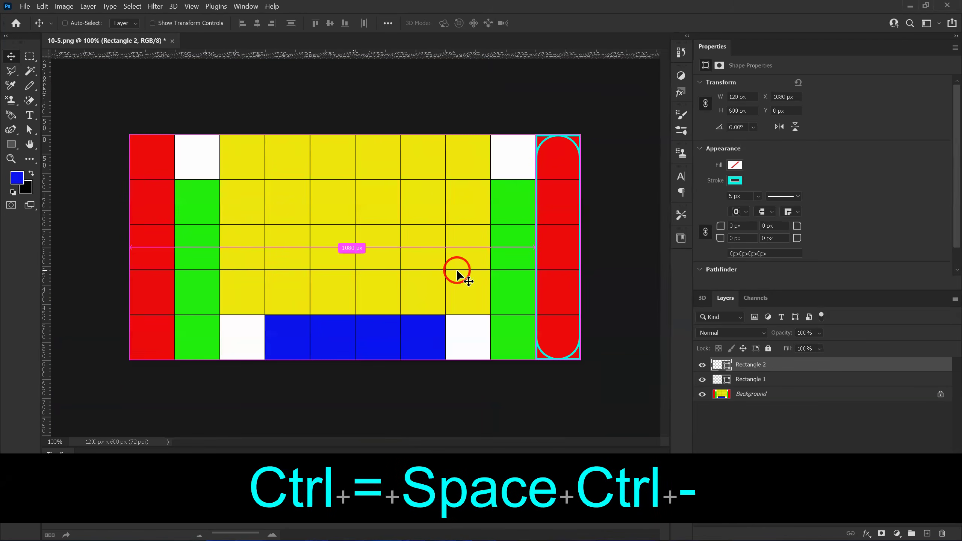
Step: Create two 120 x 480 px rectangles side by side in the middle of the grid
click(10, 145)
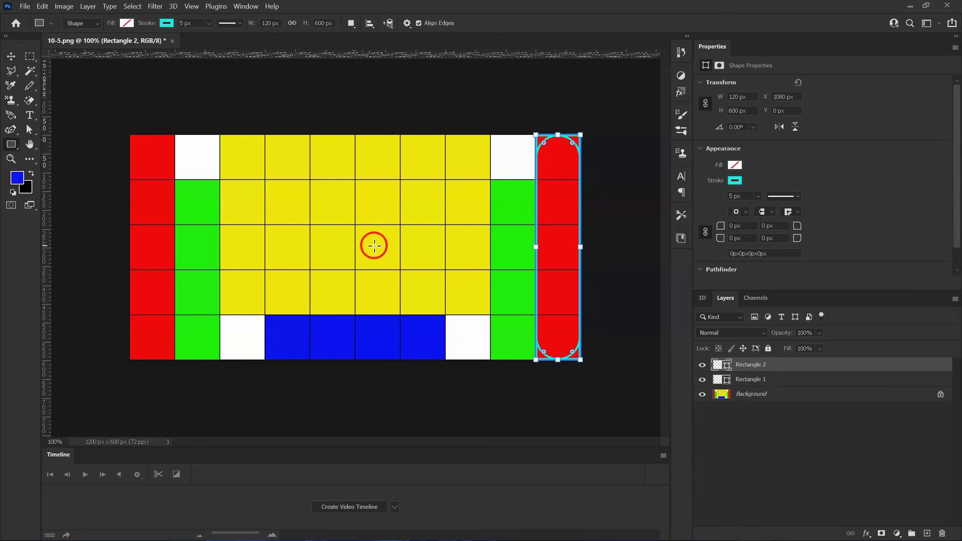
click(337, 230)
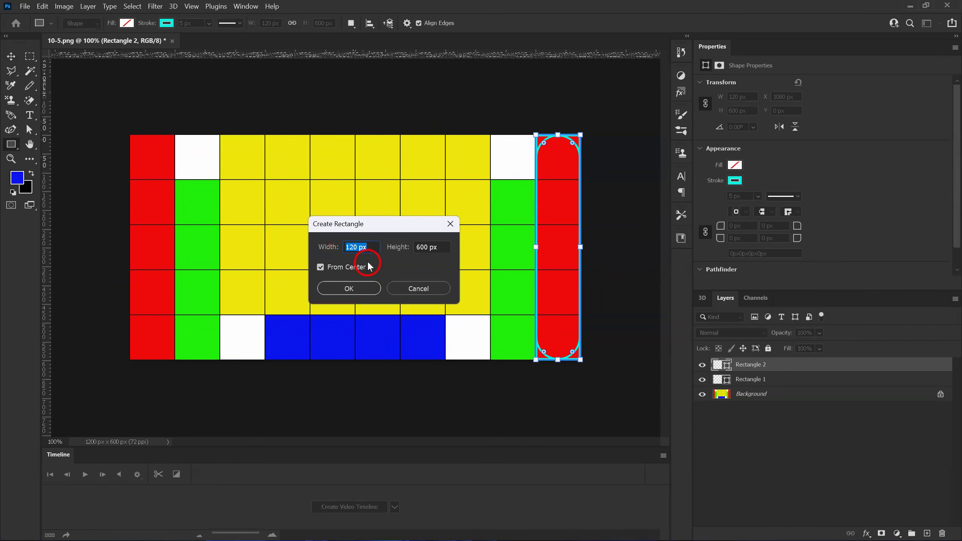
drag(441, 250, 396, 248)
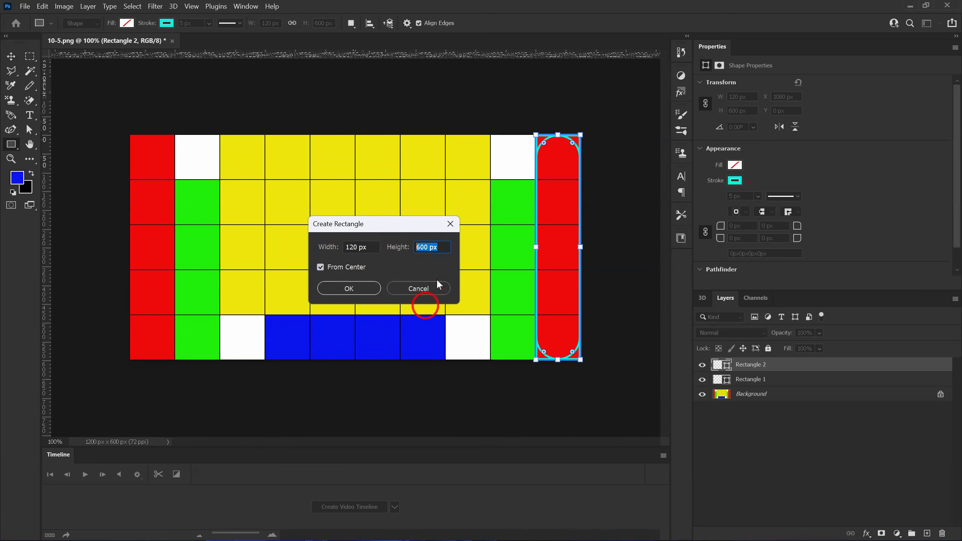
text(480)
click(348, 288)
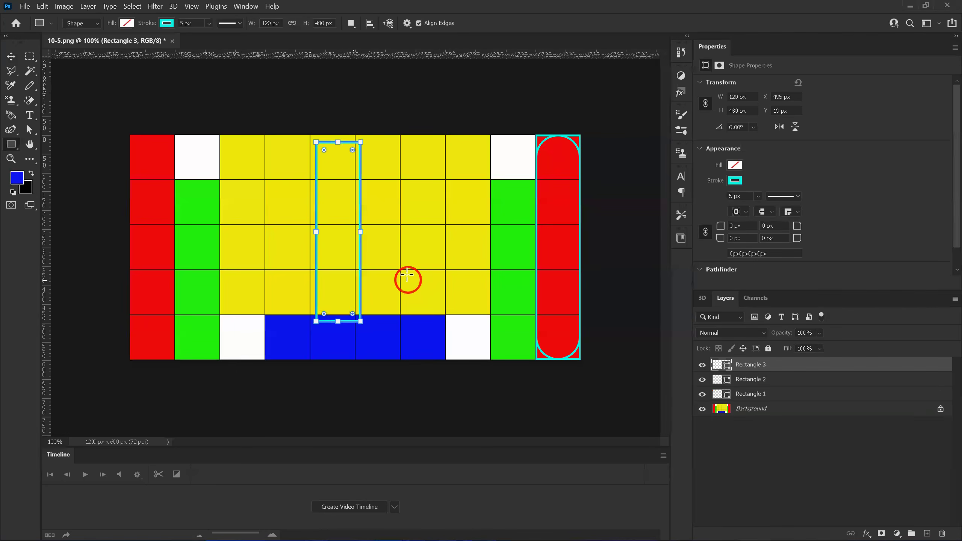
click(406, 275)
click(362, 289)
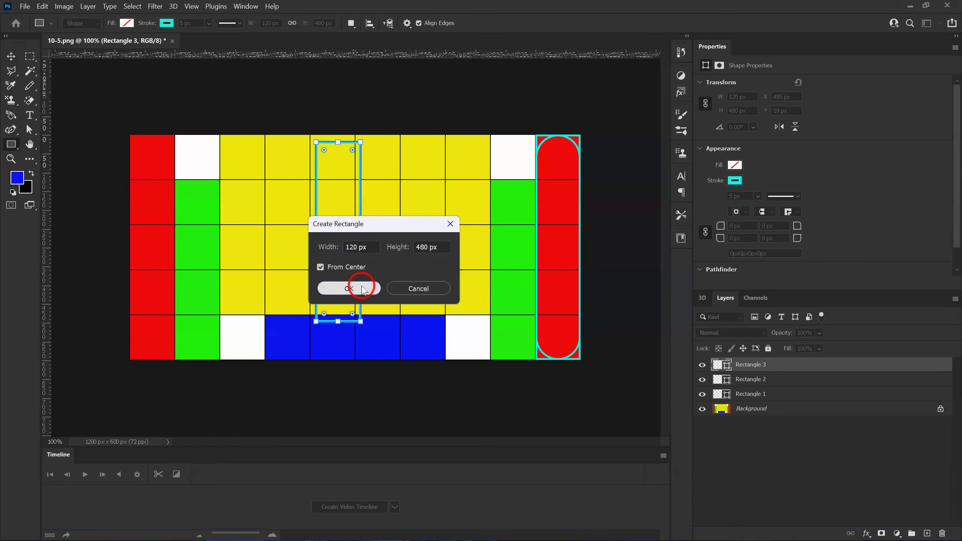
click(8, 60)
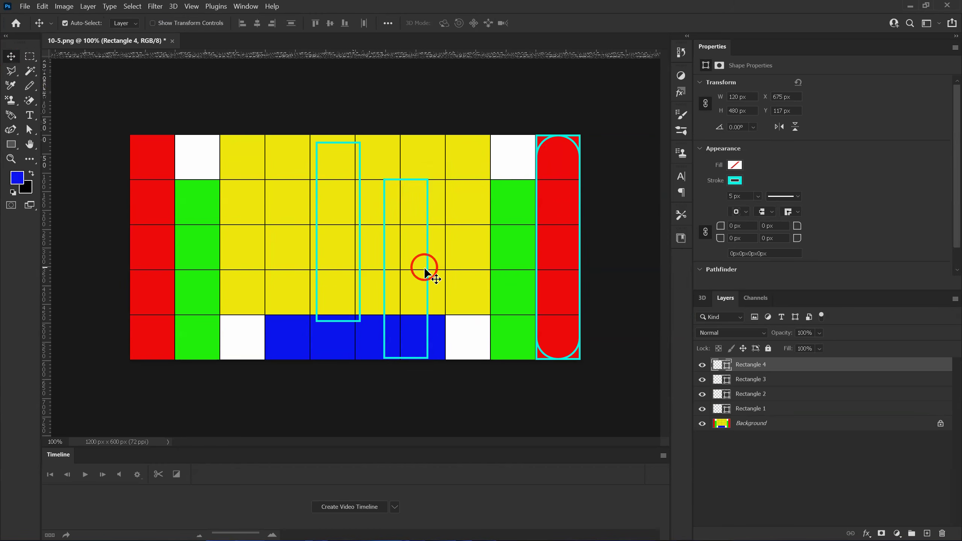
Step: Move one 120 x 480 px rectangle onto the right green column and round all its corners to a 60 px radius
click(435, 365)
drag(427, 356, 532, 355)
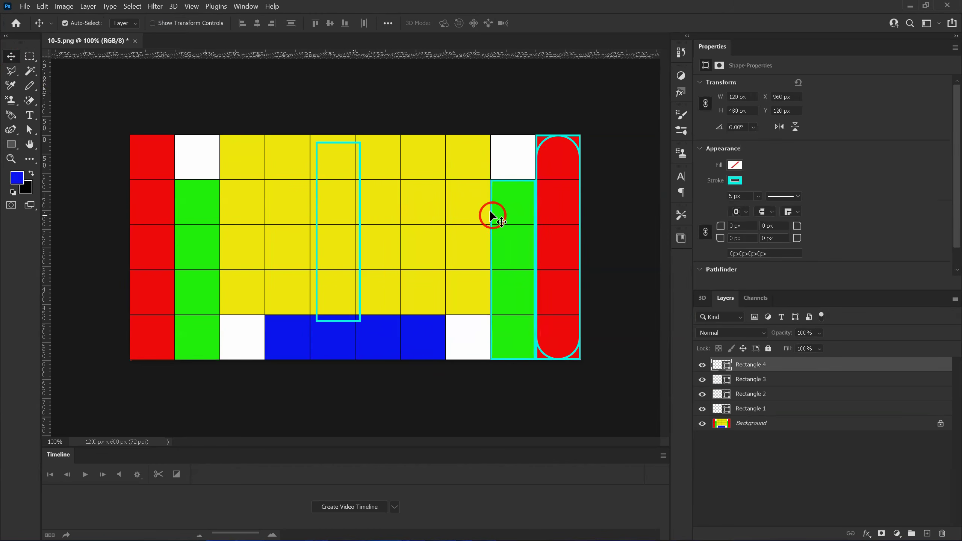
click(12, 147)
drag(498, 187, 509, 209)
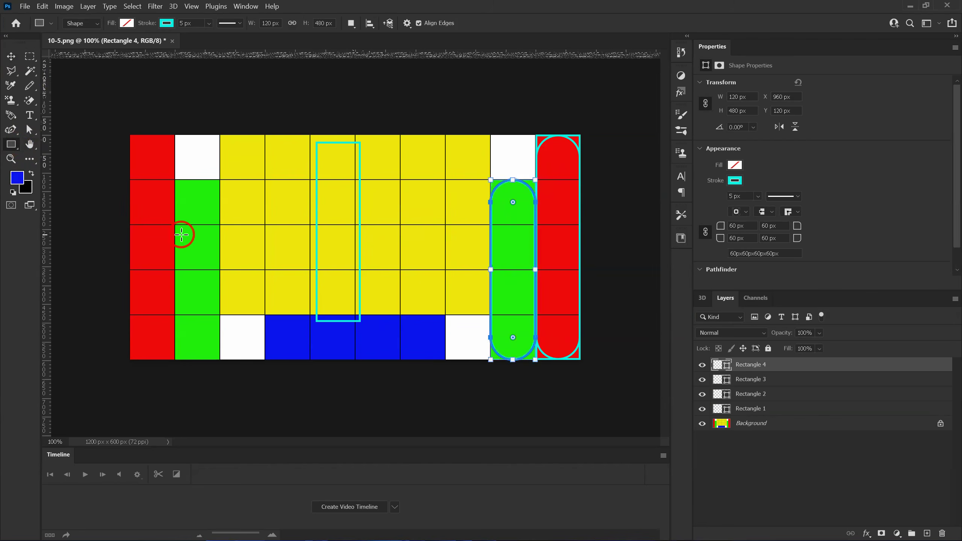
Step: Move the remaining 120 x 480 px rectangle exactly over the rounded outline on the right green column and check both outlines without the background
click(11, 56)
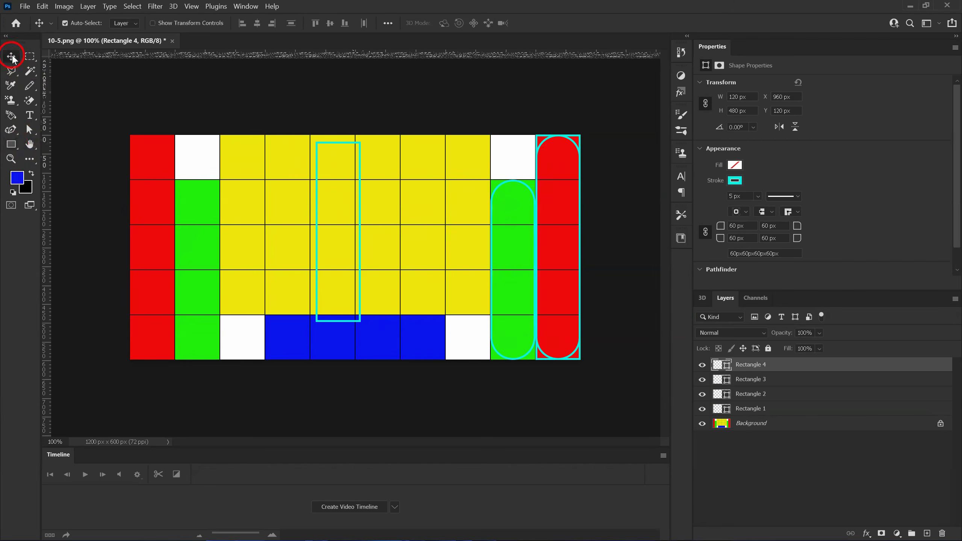
click(359, 159)
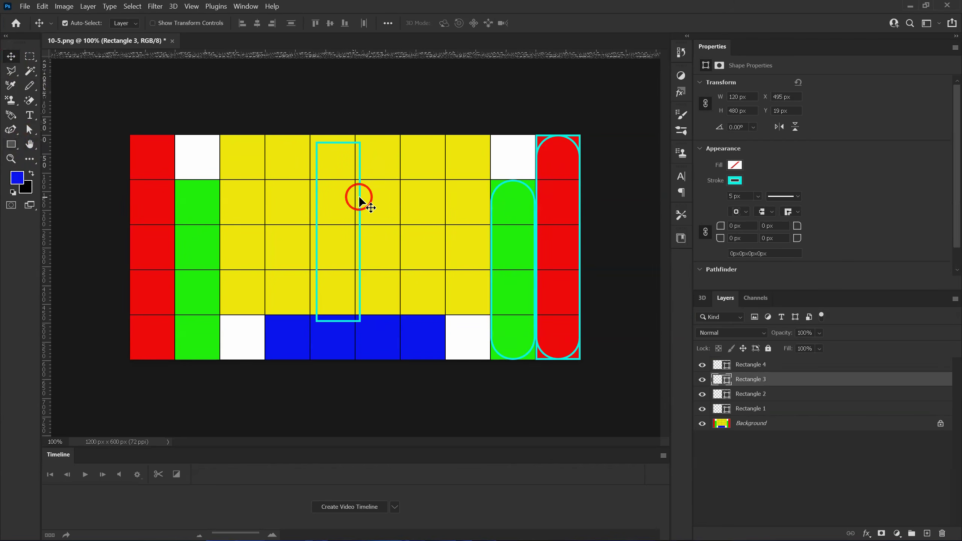
drag(358, 198, 530, 247)
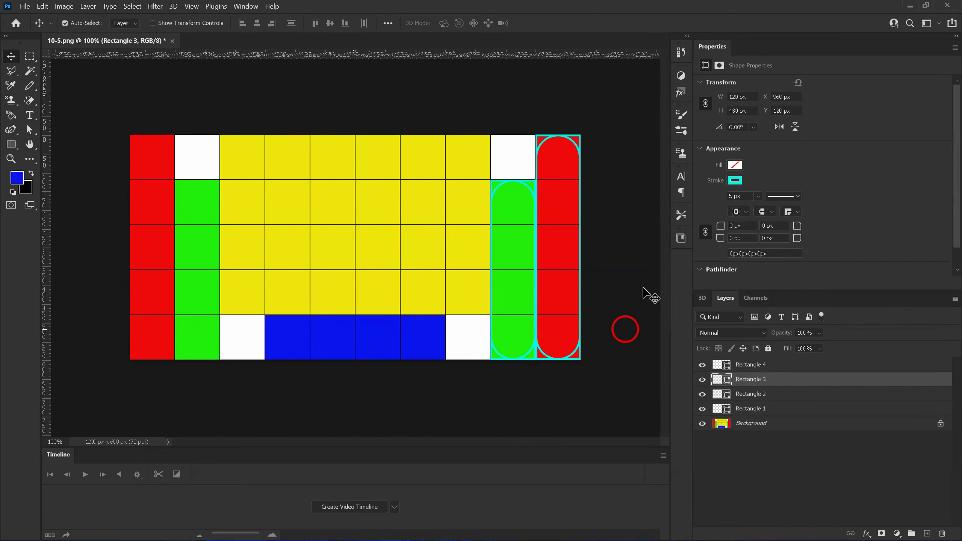
click(701, 423)
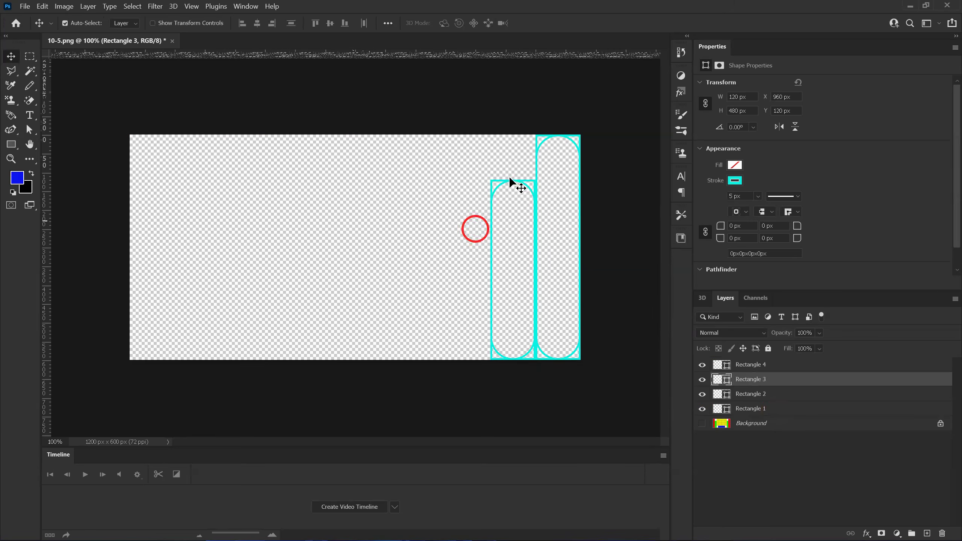
click(701, 423)
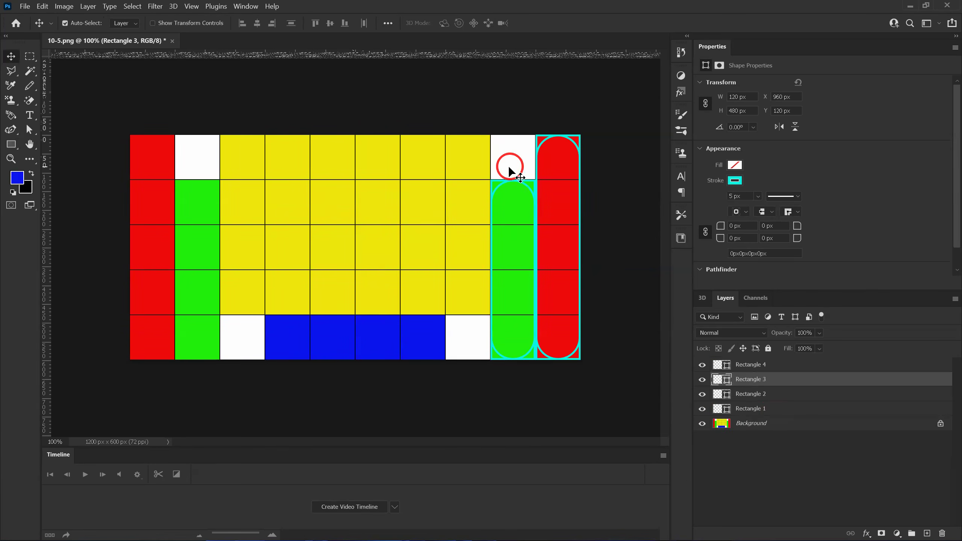
Step: Copy the square and rounded outlines of the right green column together and place the copies exactly on the left green column
shift+click(507, 188)
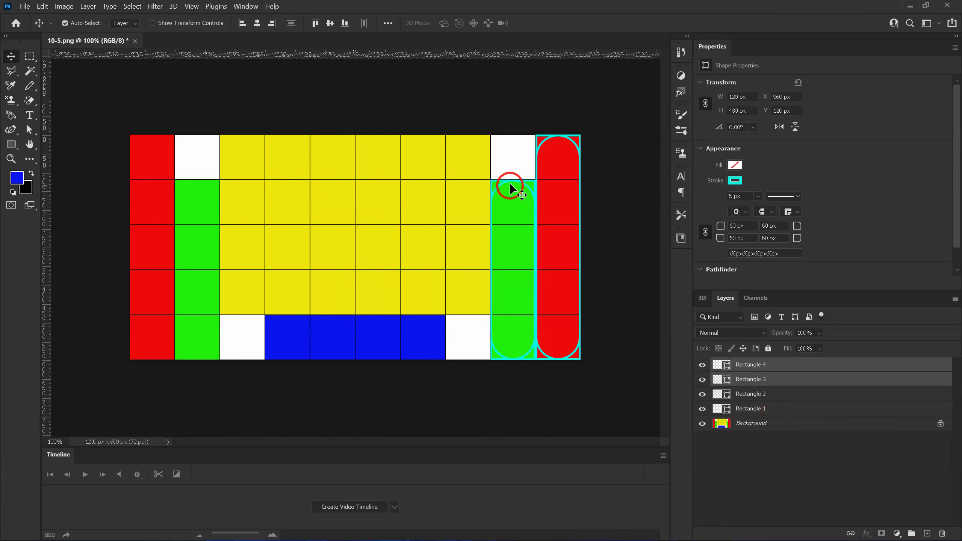
key(ctrl)
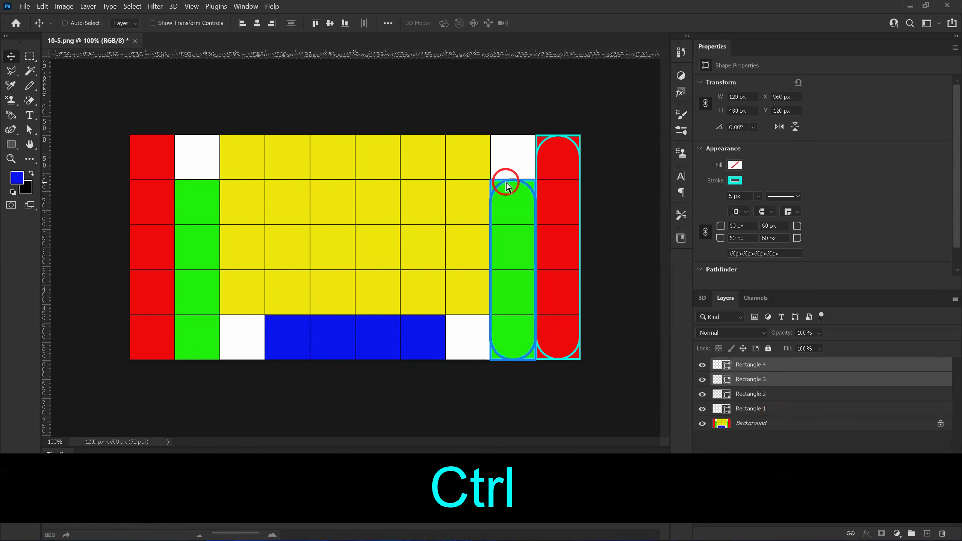
key(ctrl+c)
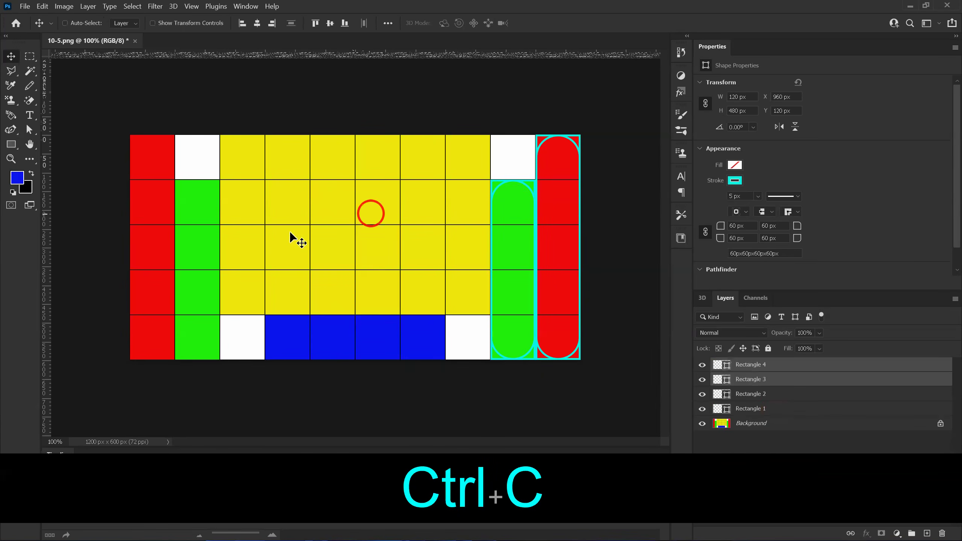
ctrl+click(191, 257)
key(ctrl+v)
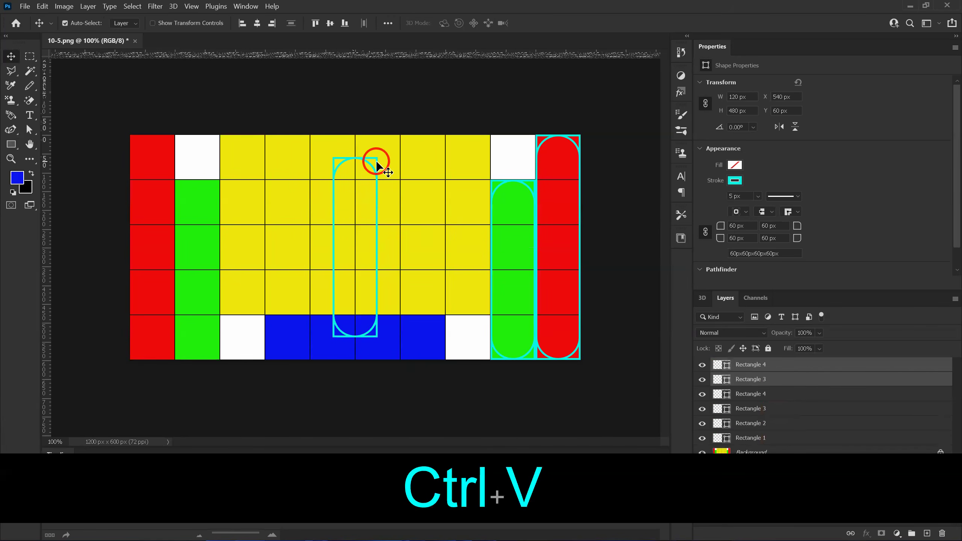
drag(376, 173, 219, 195)
Step: Copy the square and rounded outlines of the right red column together and place the copies exactly on the left red column
drag(524, 149, 591, 171)
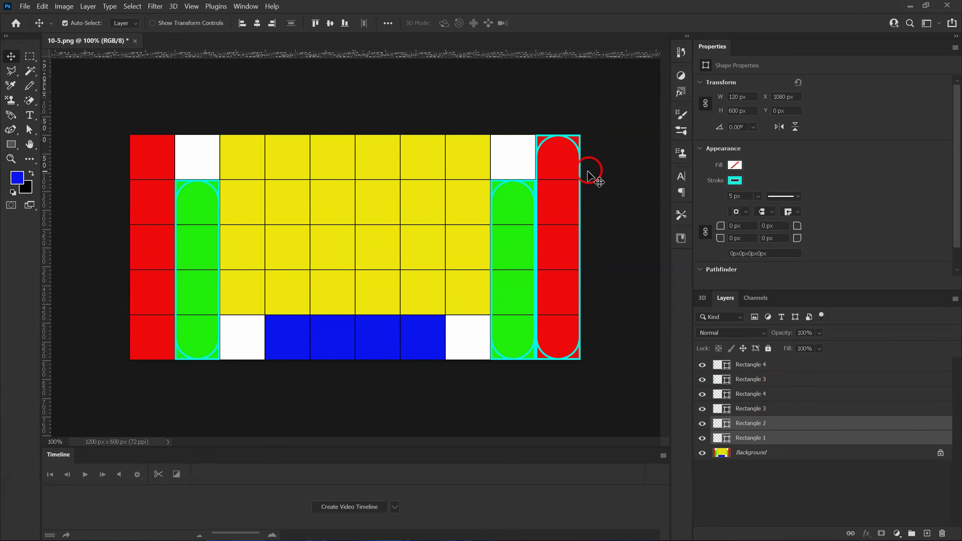
key(ctrl+c)
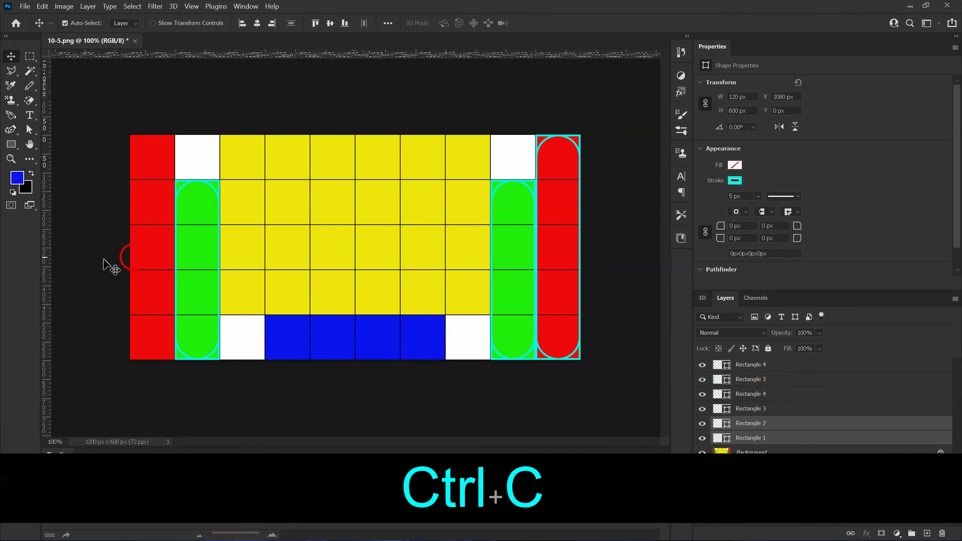
click(151, 246)
key(ctrl+v)
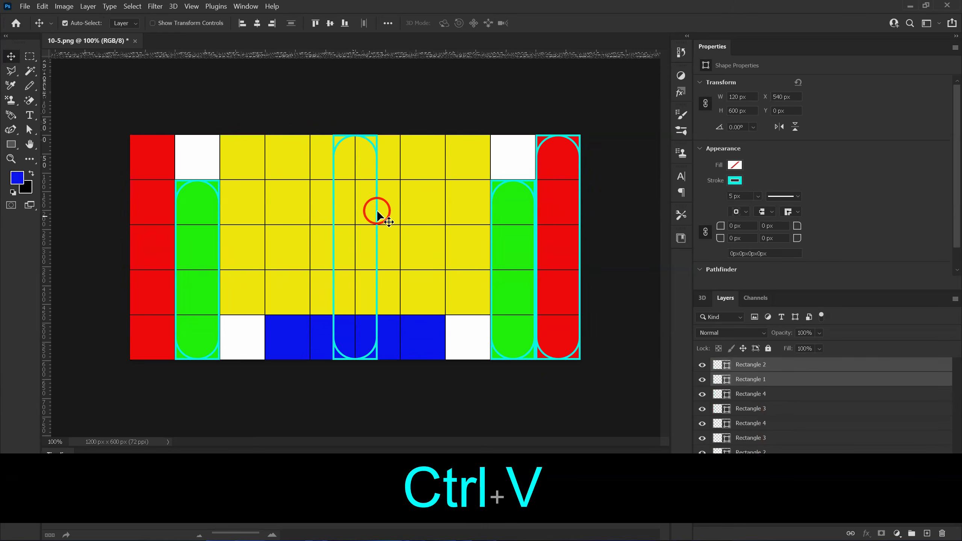
drag(376, 213, 179, 209)
click(167, 286)
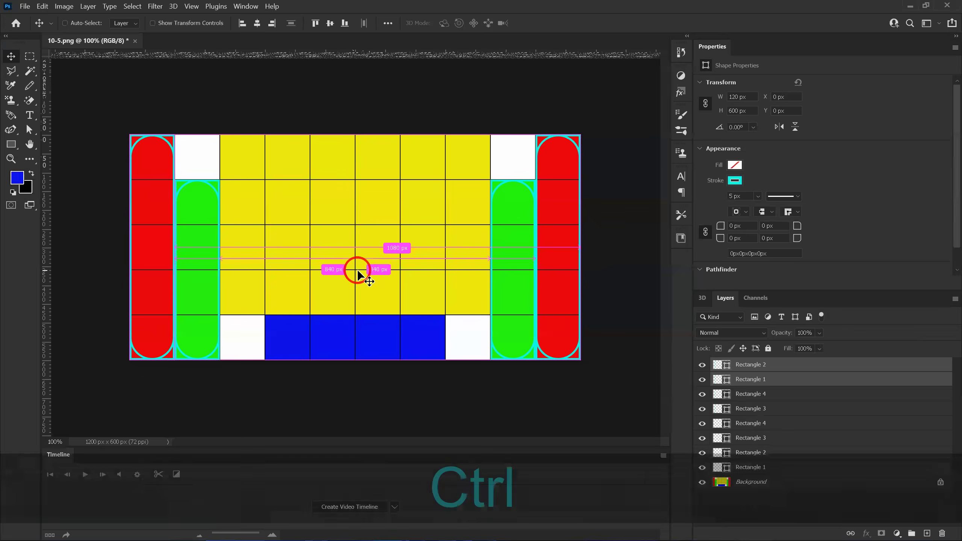
Step: Examine up close how the copied outlines fit the left red and green columns from top to bottom
key(ctrl+equal)
key(ctrl+equal)
key(ctrl+equal)
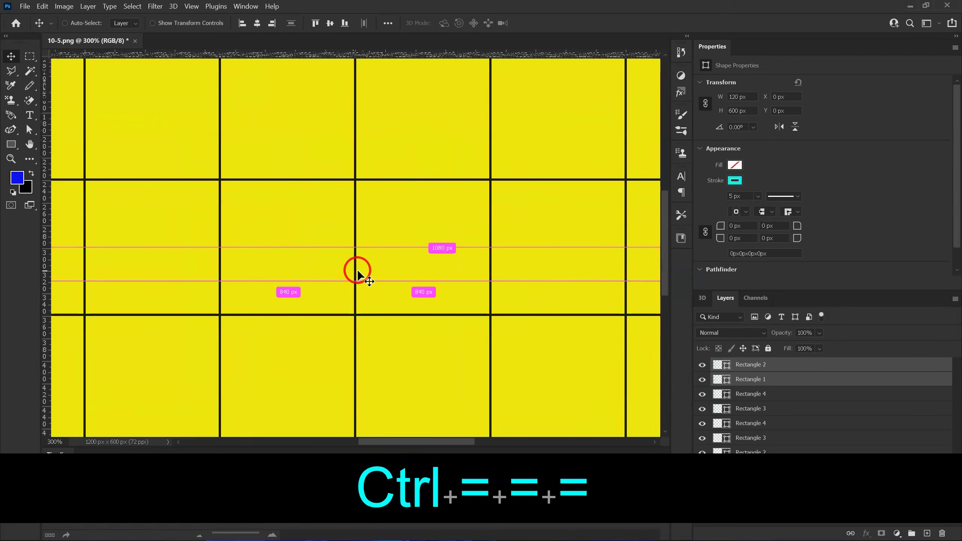
drag(259, 324, 386, 377)
scroll(386, 377, up, 4)
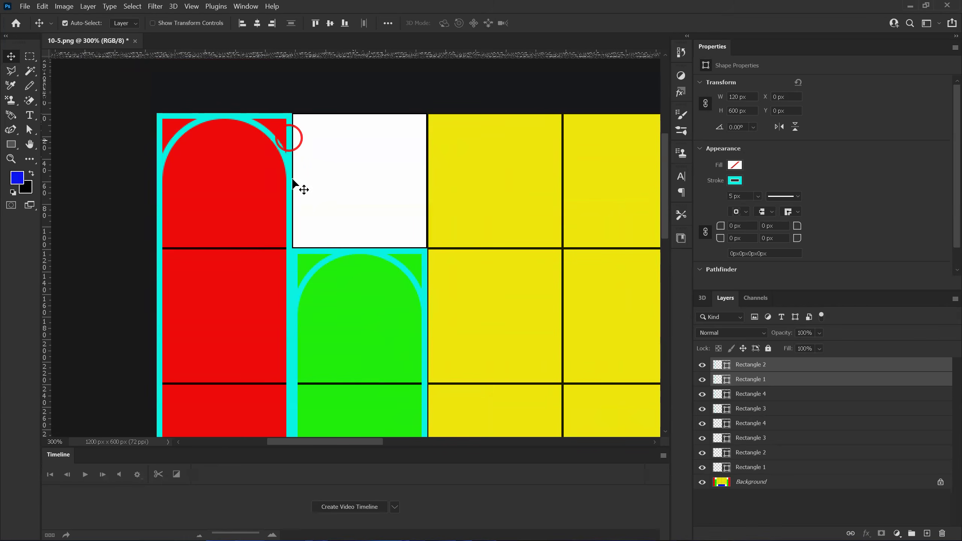
key(space)
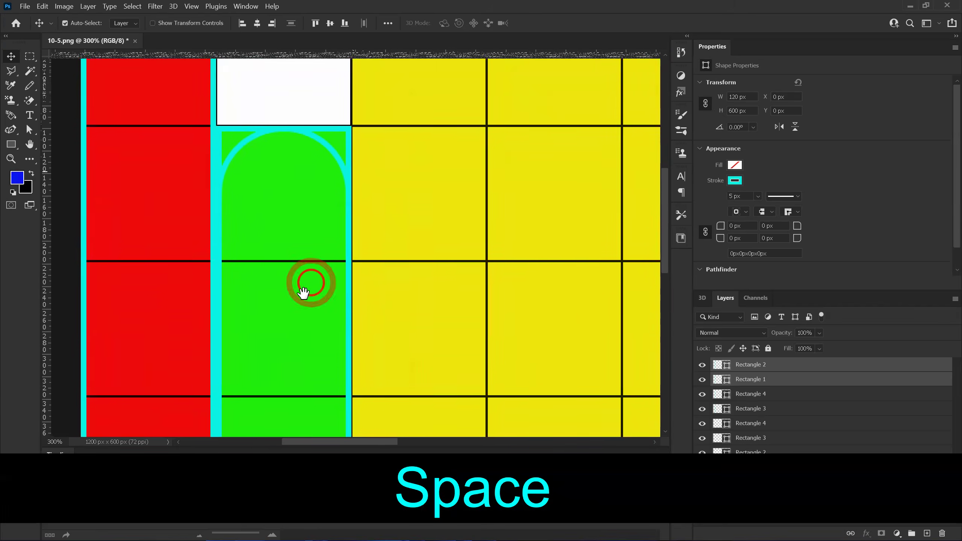
drag(312, 283, 301, 159)
drag(299, 234, 286, 125)
drag(277, 213, 280, 258)
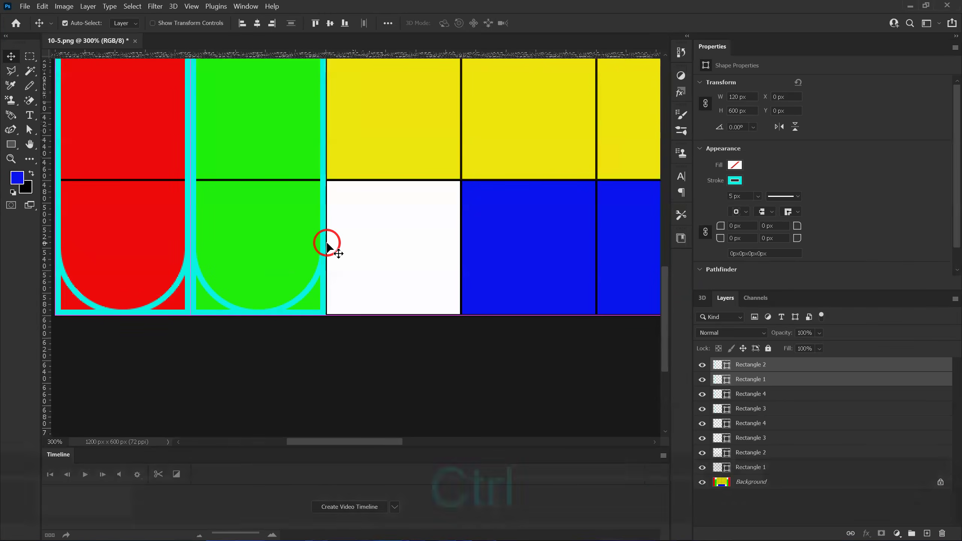
key(ctrl+minus)
key(ctrl+minus)
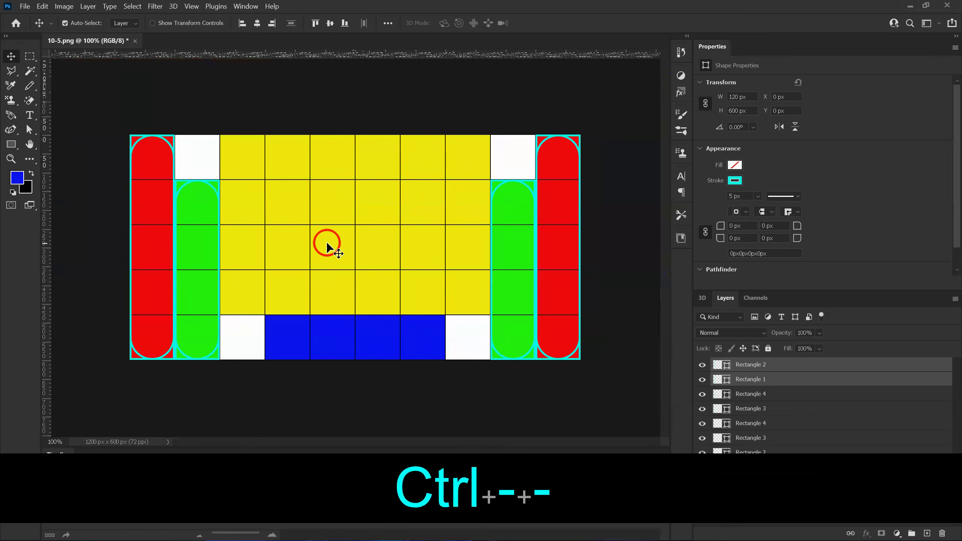
key(space)
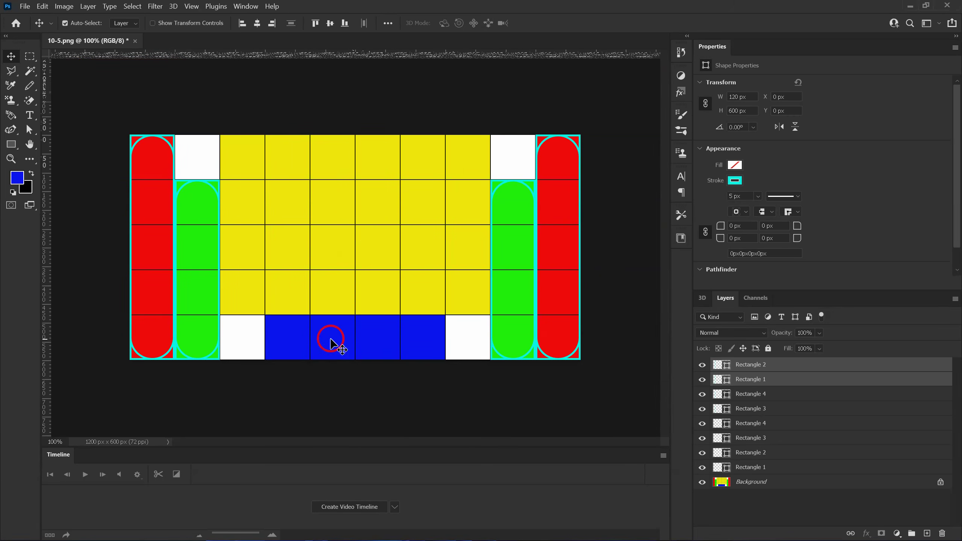
Step: Create two 480 x 120 px rectangles from center, one over the blue row and one in the yellow area
click(11, 145)
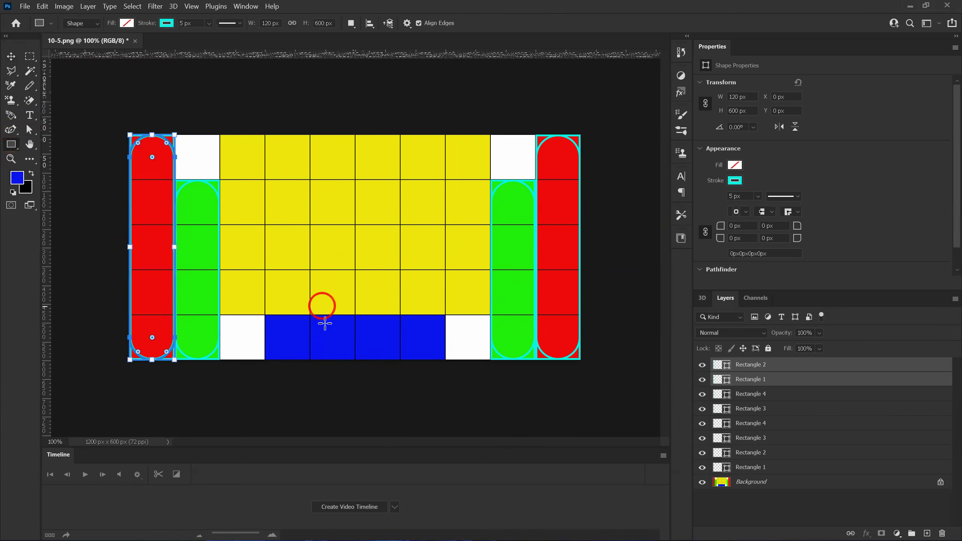
click(339, 337)
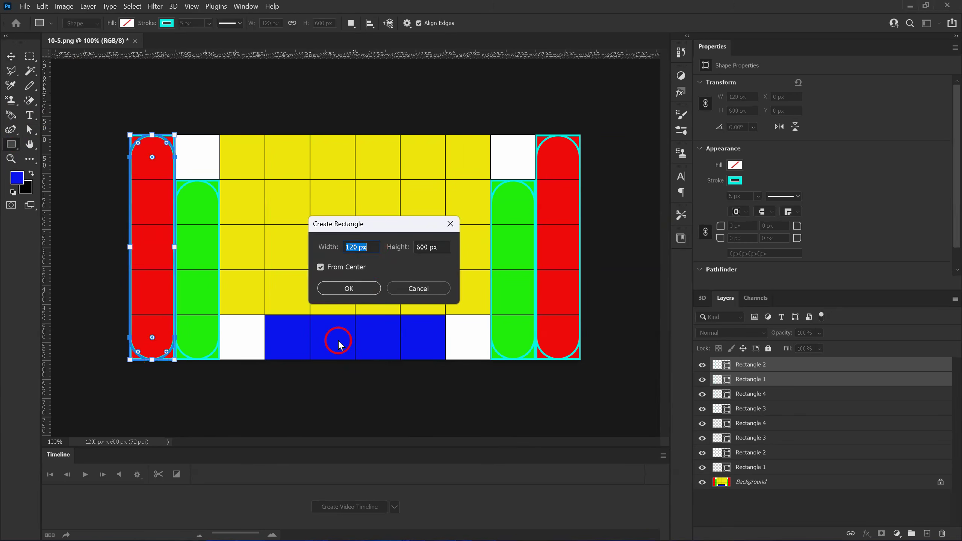
text(480)
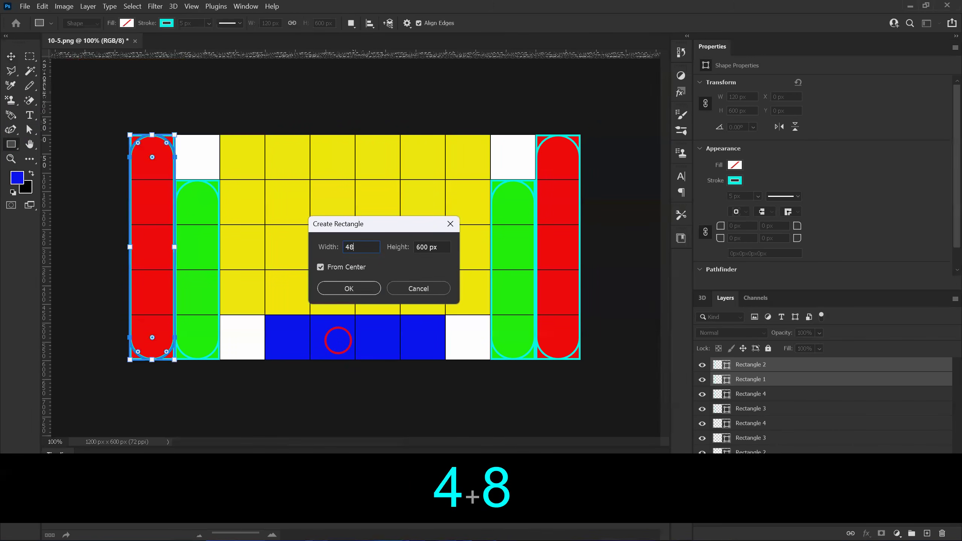
click(436, 248)
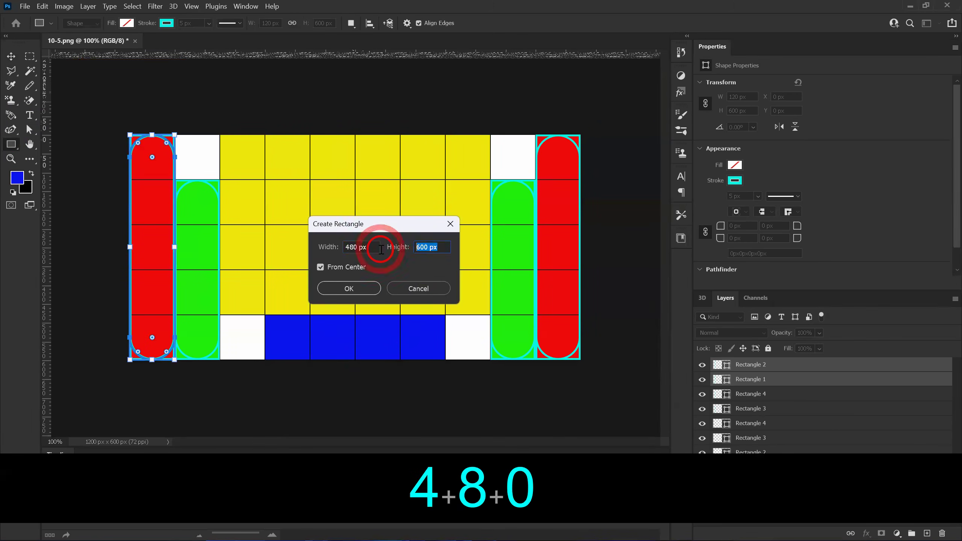
text(120)
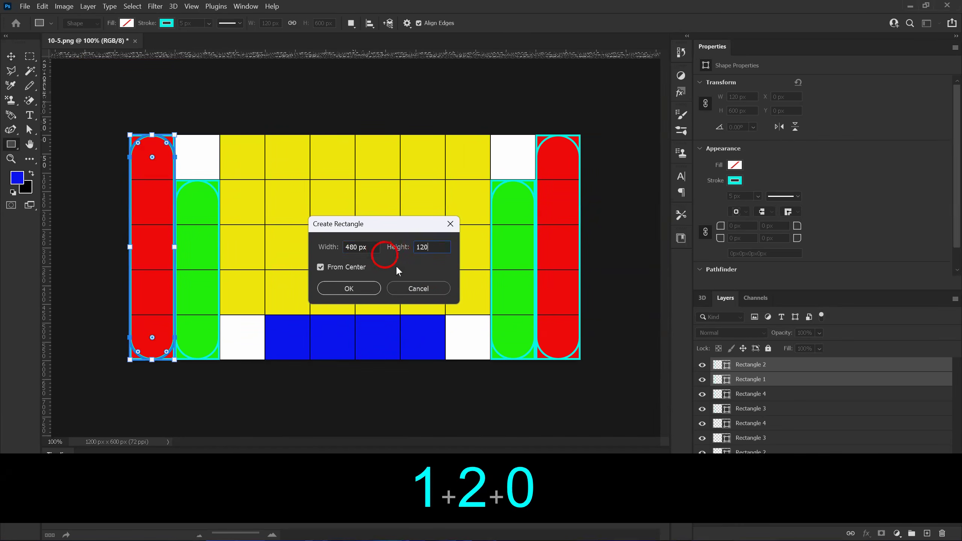
click(338, 289)
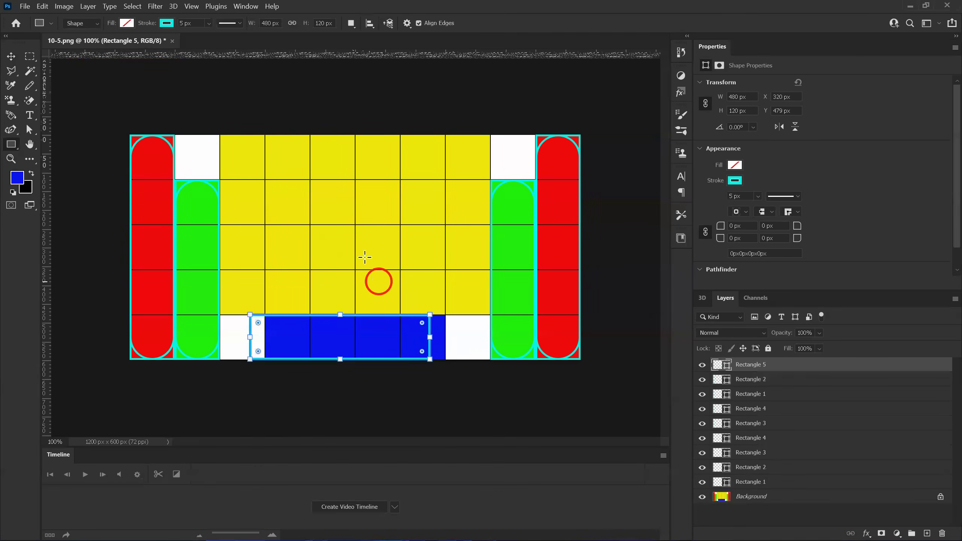
click(344, 207)
click(347, 286)
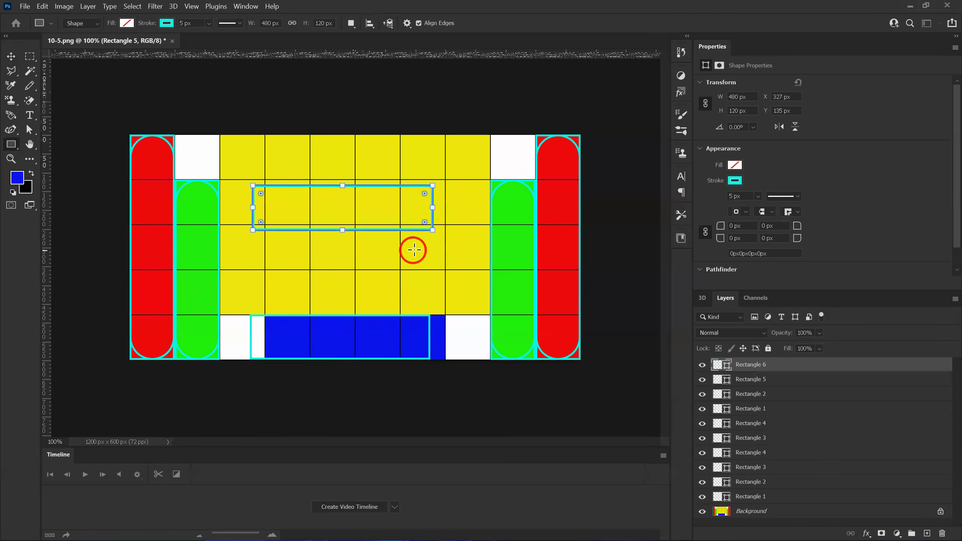
Step: Align the lower 480 x 120 px rectangle exactly with the blue row and round all its corners to a 60 px radius
click(15, 56)
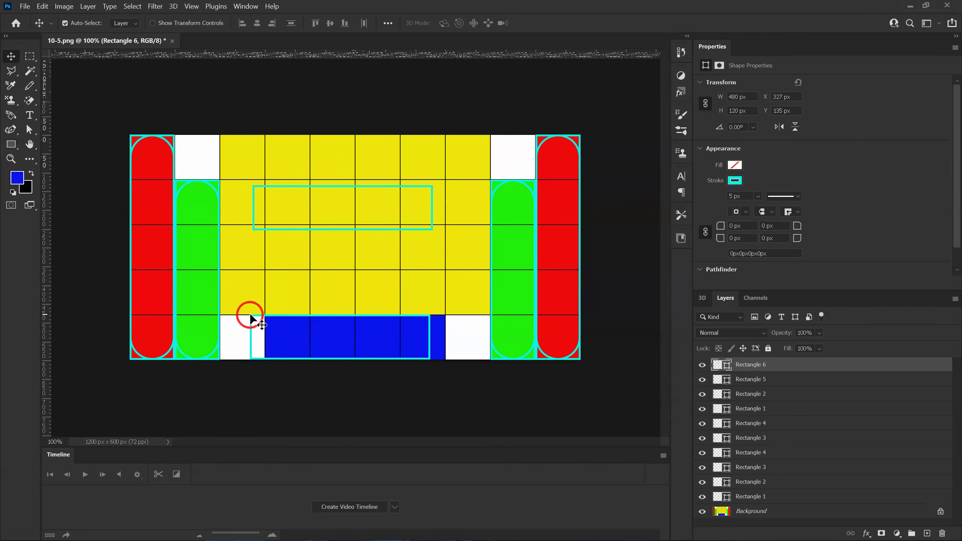
drag(252, 321, 267, 320)
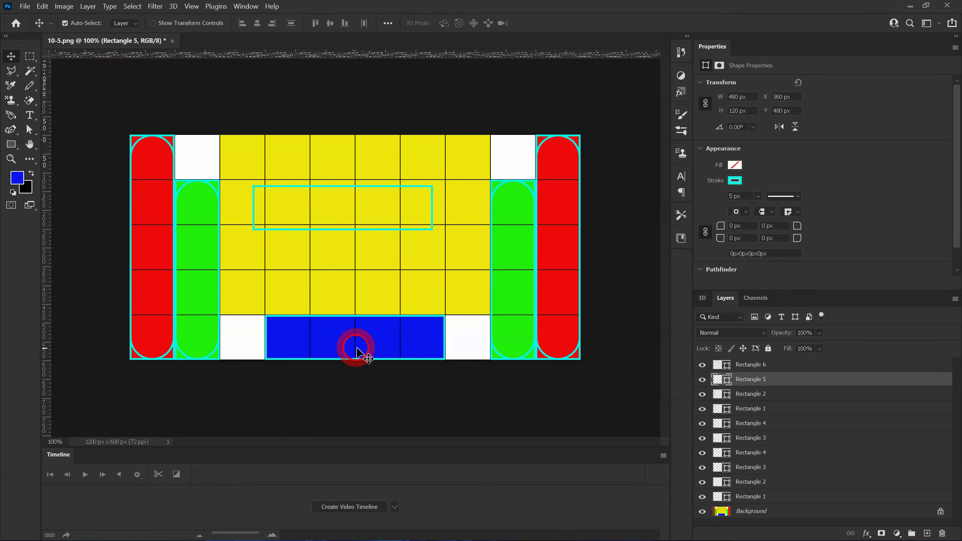
click(11, 144)
drag(273, 323, 305, 340)
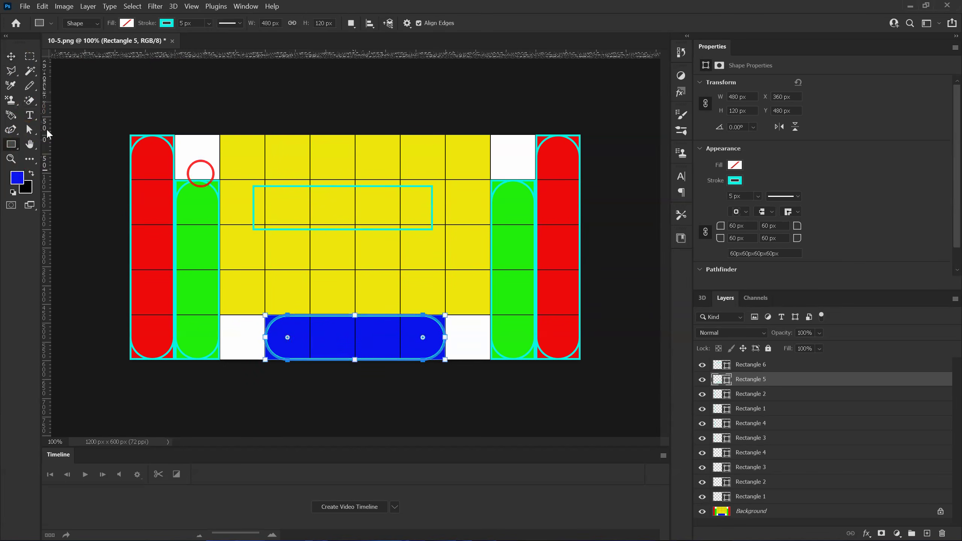
Step: Move the 480 x 120 px rectangle from the yellow area exactly over the rounded outline on the blue row
click(11, 57)
drag(272, 185, 285, 316)
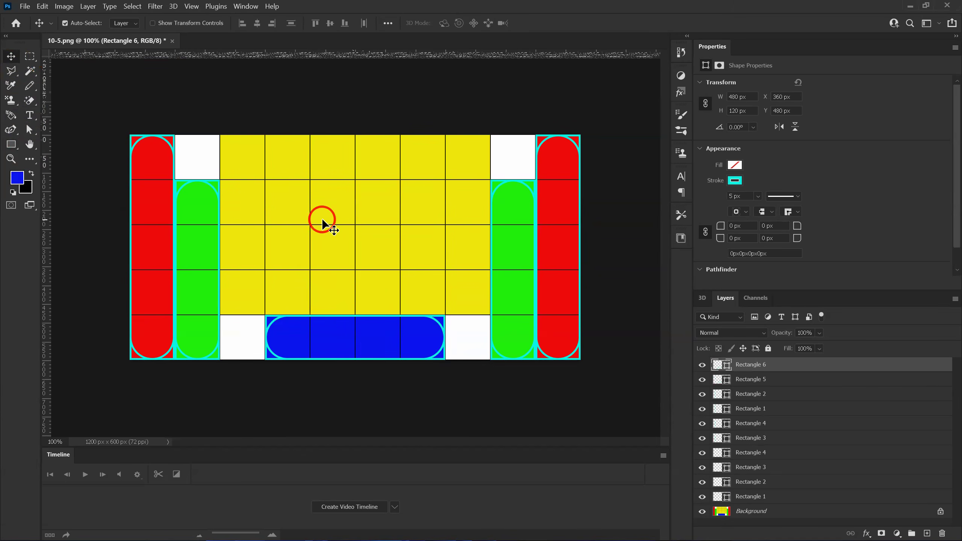
Step: Create two 720 x 480 px rectangles from center, one over the upper yellow area and one toward the canvas's lower right
click(11, 146)
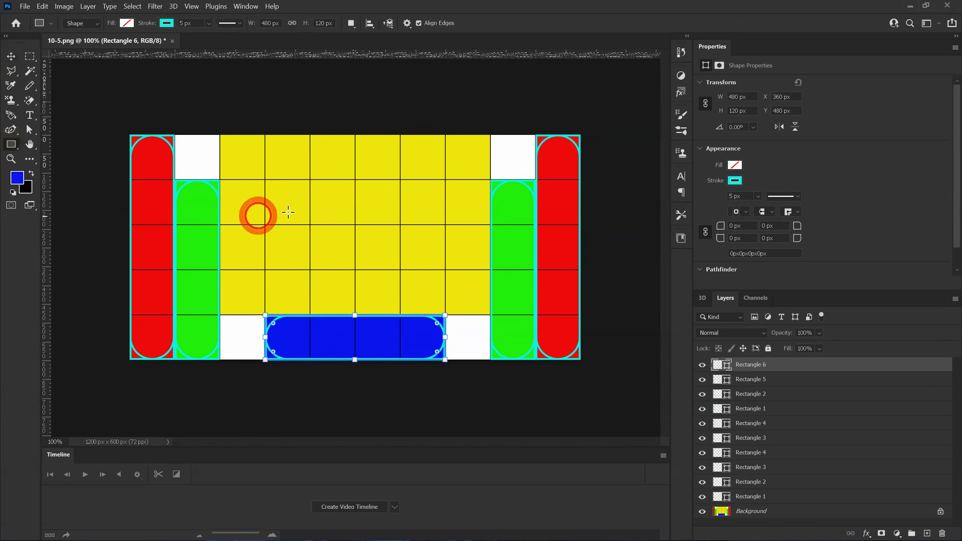
click(329, 179)
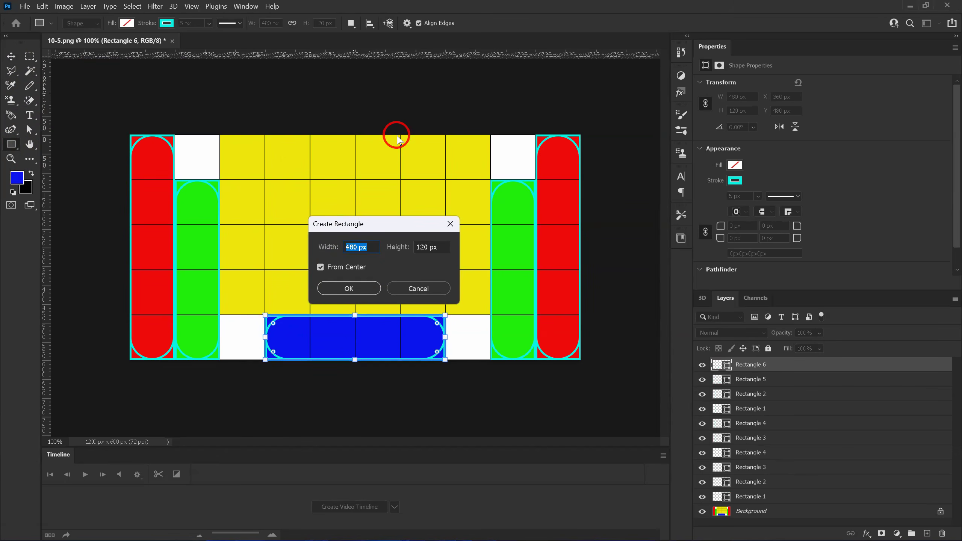
text(7)
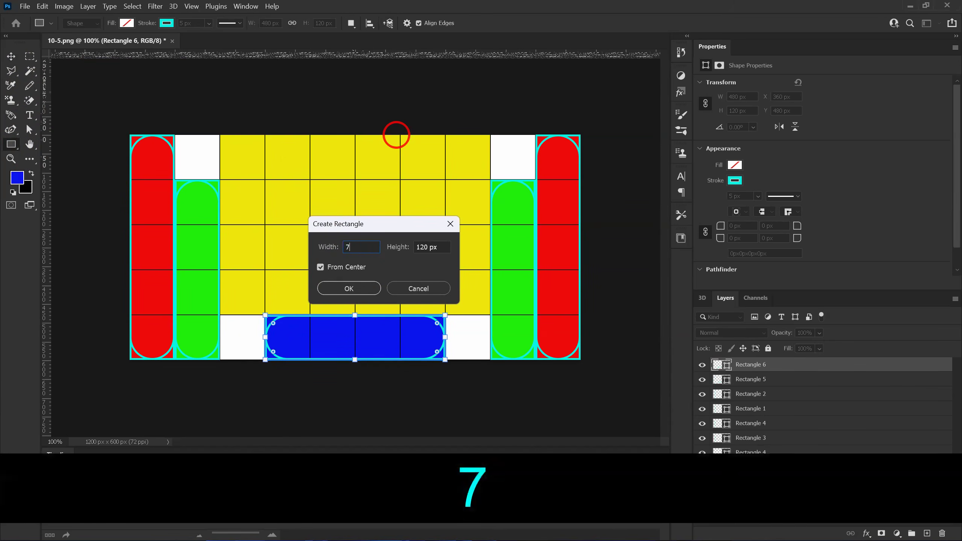
text(20)
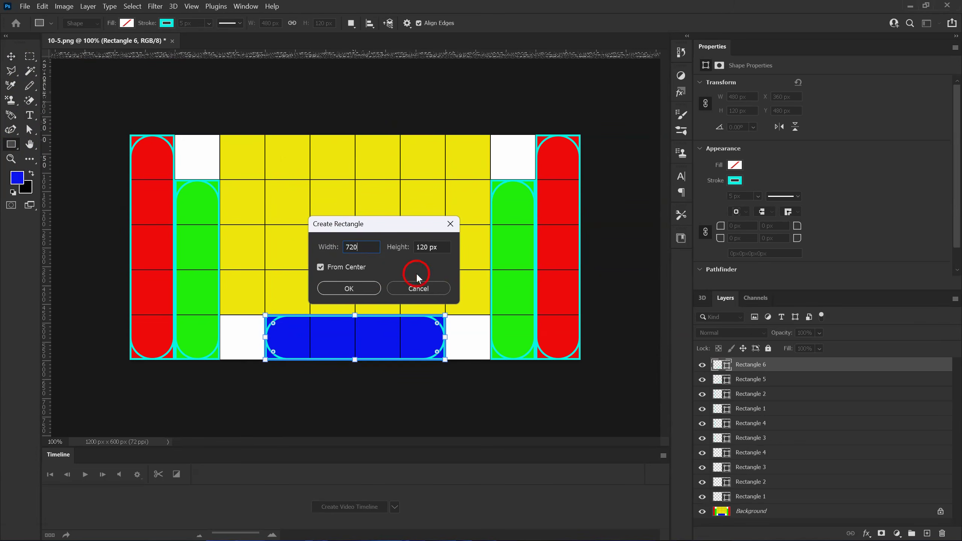
drag(441, 247, 408, 250)
text(480)
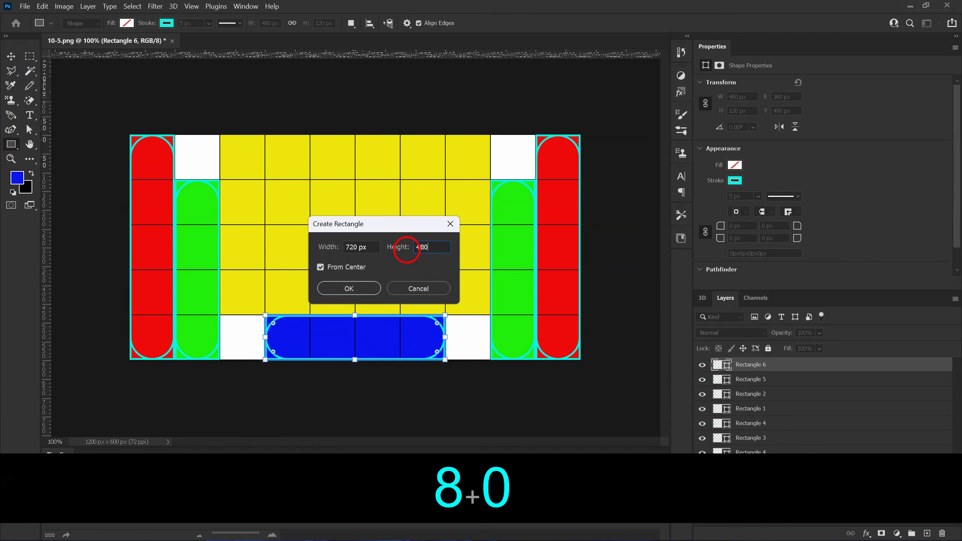
click(360, 295)
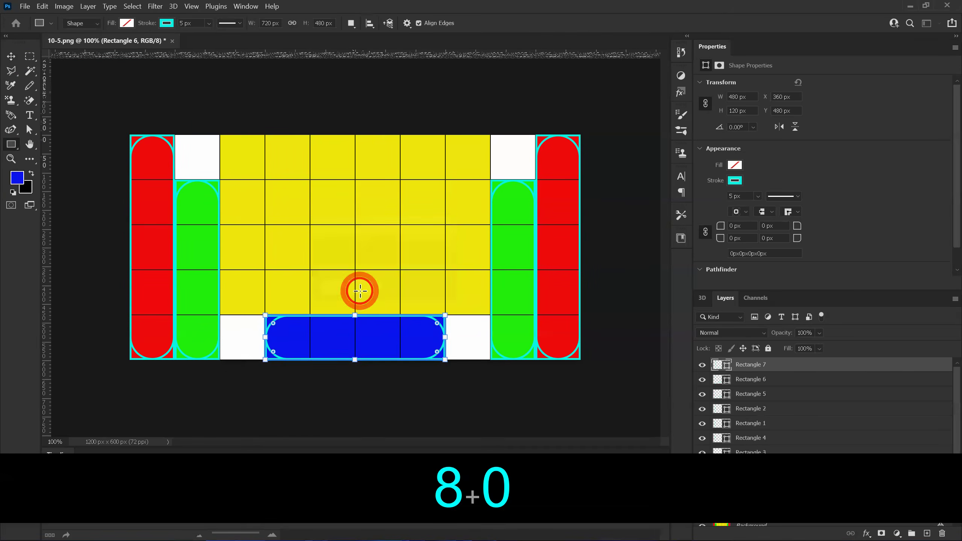
click(474, 298)
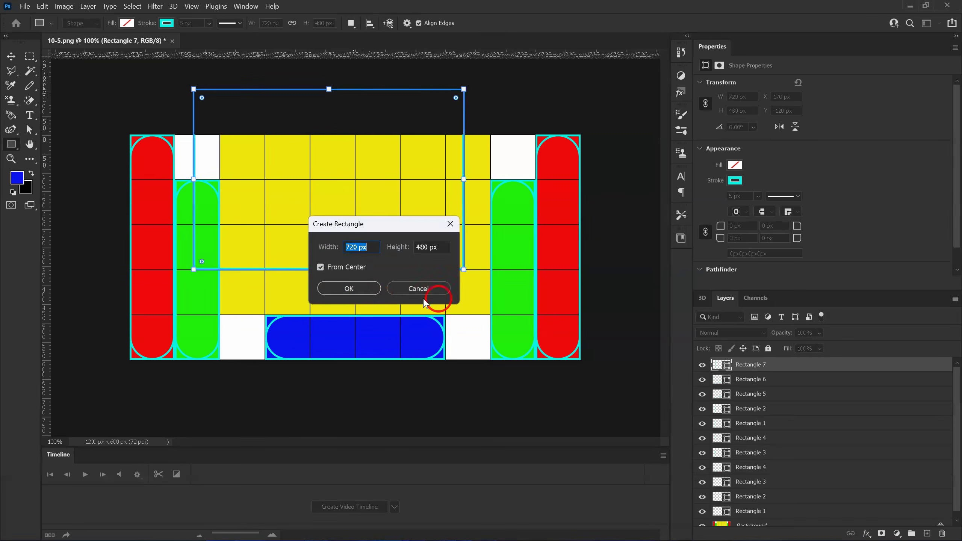
click(350, 287)
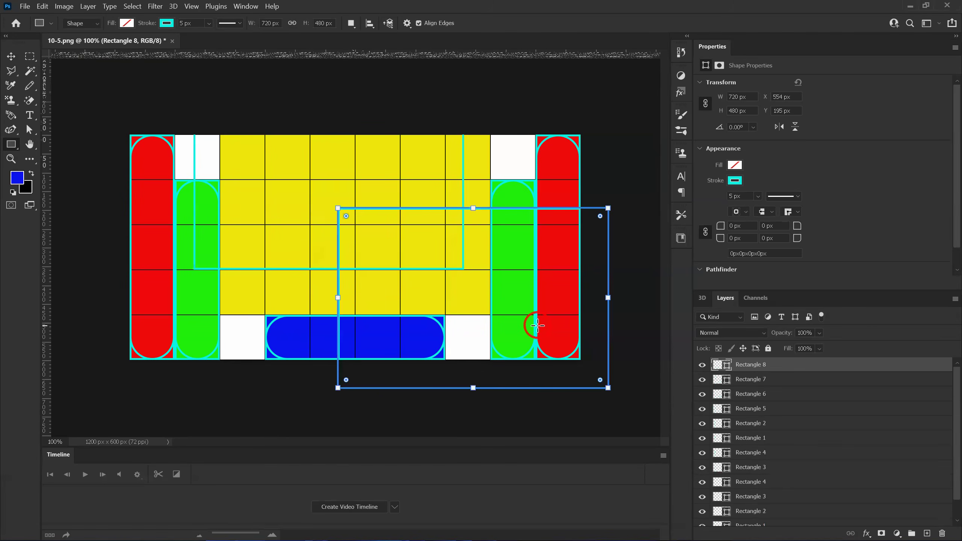
Step: Move the upper 720 x 480 px rectangle down to Y 0 px, with its bottom edge meeting the blue row
click(11, 62)
drag(281, 267, 308, 310)
drag(280, 268, 310, 294)
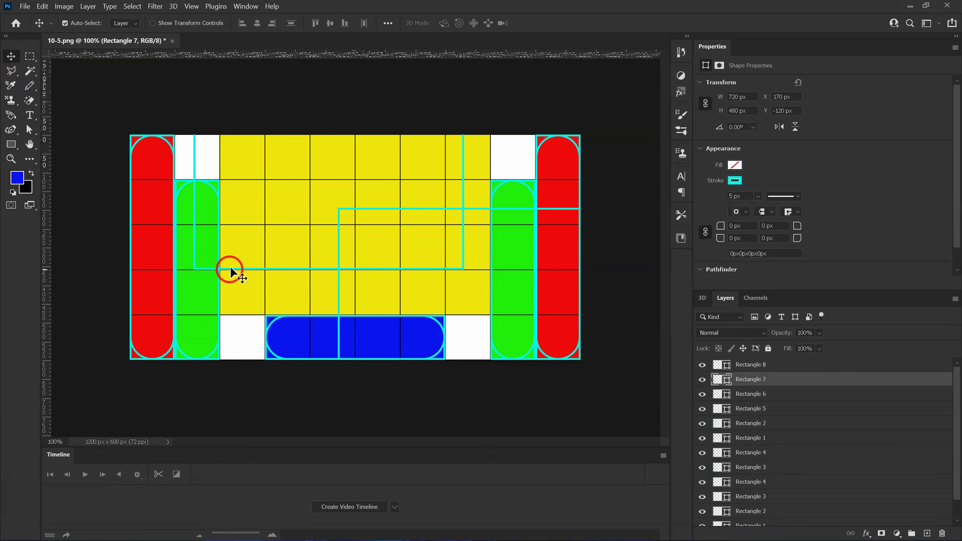
drag(230, 267, 268, 279)
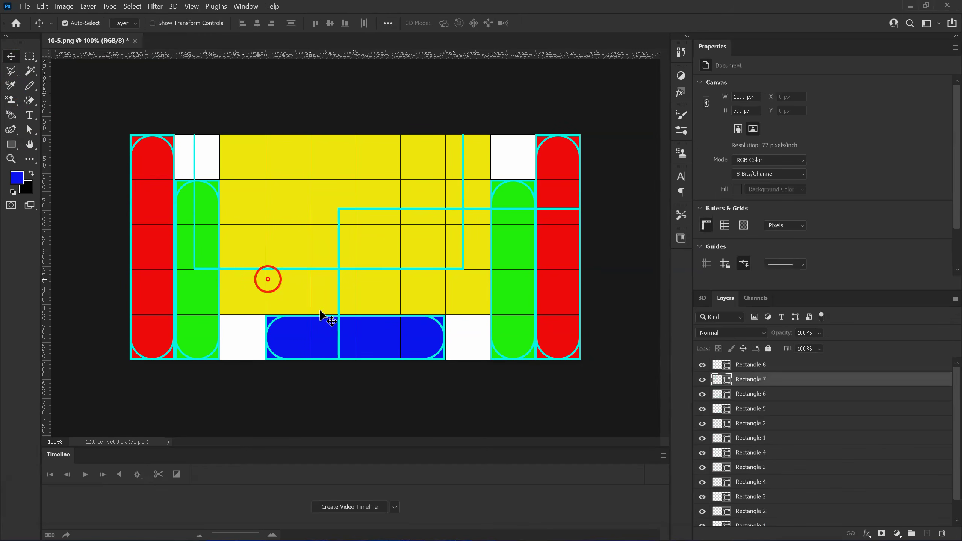
key(ctrl+equal)
key(ctrl+equal)
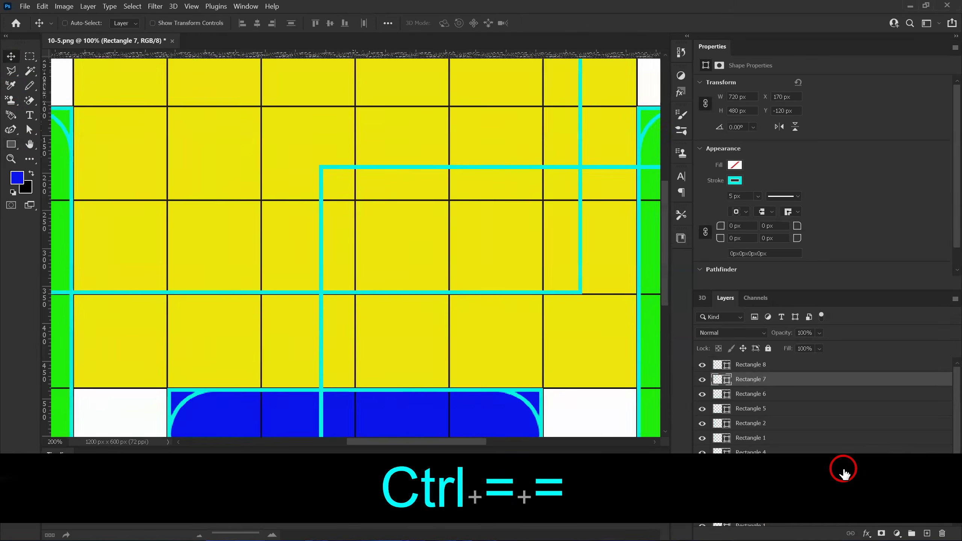
click(245, 312)
drag(245, 313, 303, 417)
key(space)
drag(430, 414, 546, 226)
drag(314, 256, 316, 281)
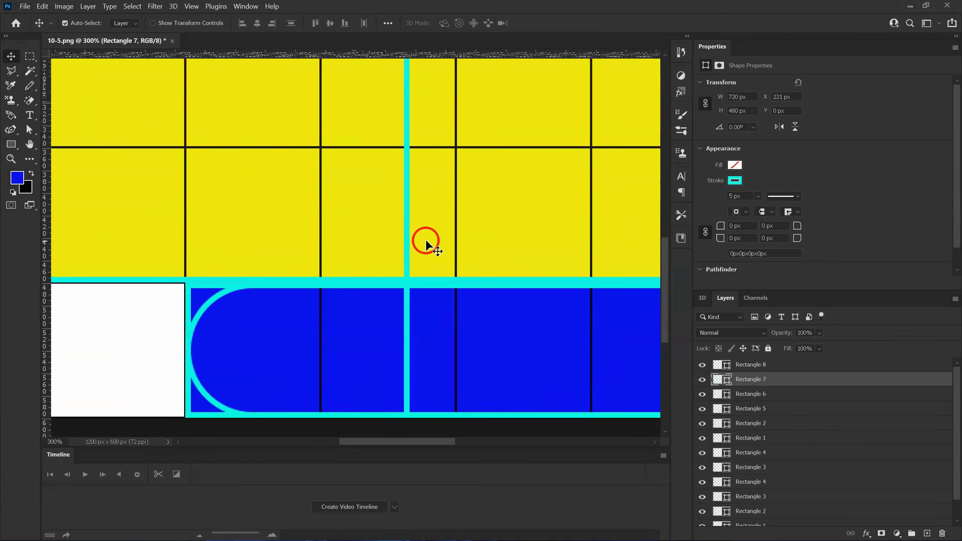
Step: Shift the upper 720 x 480 px rectangle sideways to X 240 px and check its edges against the yellow area
key(ctrl+minus)
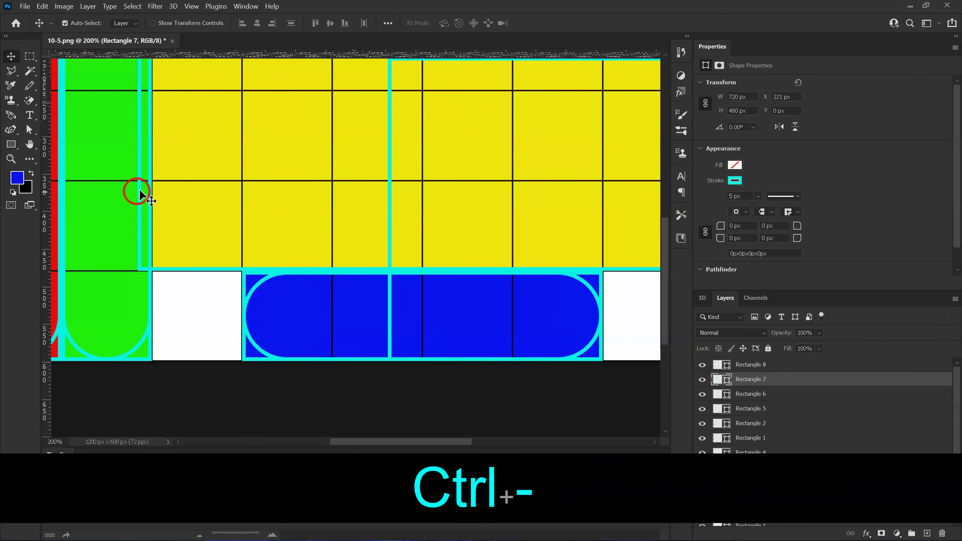
drag(139, 190, 161, 193)
click(383, 211)
key(space)
drag(411, 224, 391, 302)
drag(290, 182, 274, 237)
drag(334, 150, 334, 146)
key(space)
drag(388, 225, 264, 170)
drag(277, 130, 299, 68)
drag(303, 191, 304, 235)
drag(302, 129, 352, 190)
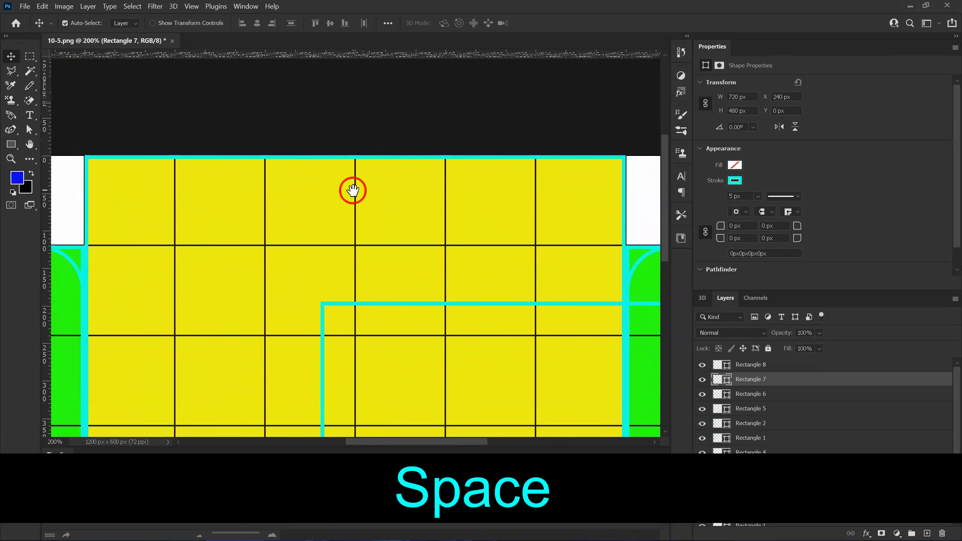
Step: Round all corners of the rectangle on the yellow area to a 106 px radius
click(11, 143)
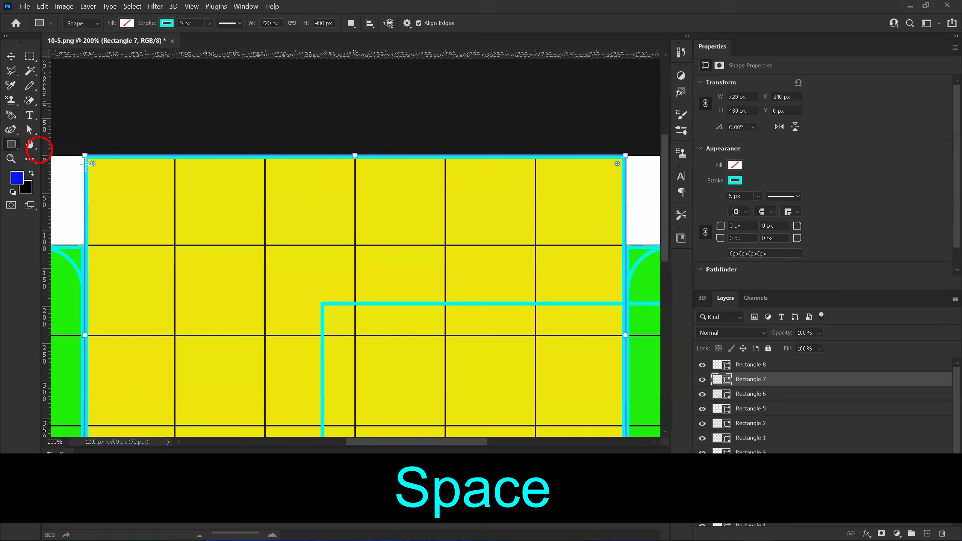
drag(92, 164, 153, 253)
drag(264, 238, 232, 128)
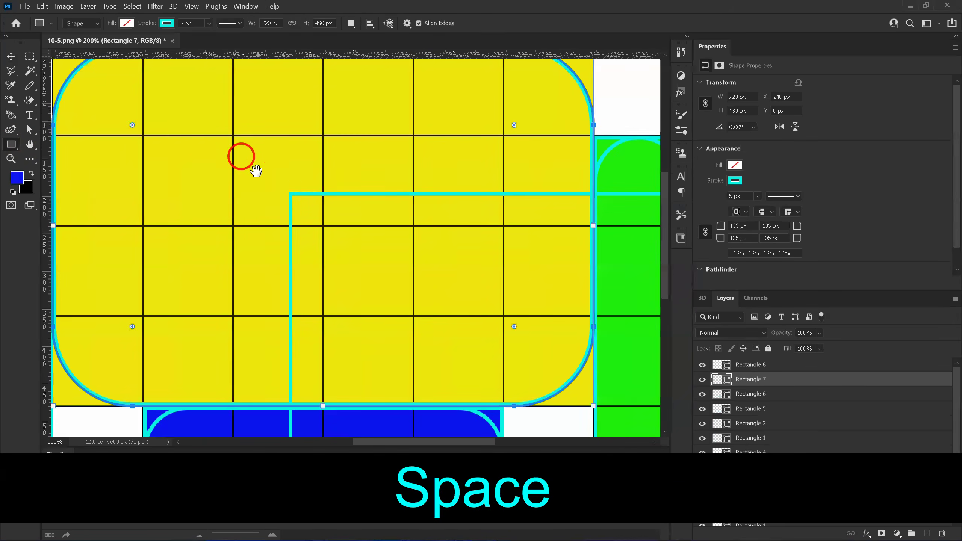
Step: Move the second 720 x 480 px rectangle exactly over the rounded outline on the yellow area, at X 240 px, Y 0 px
click(10, 56)
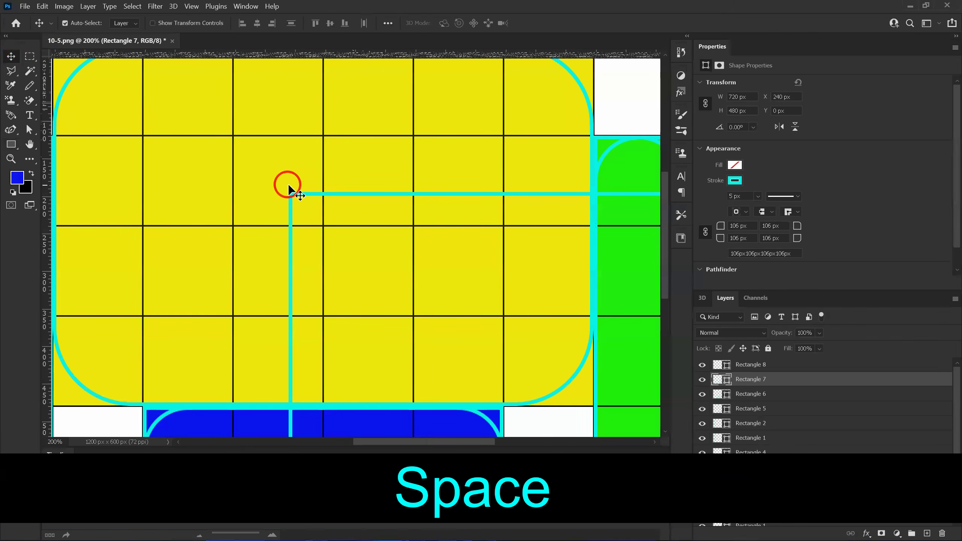
drag(287, 190, 75, 103)
key(space)
drag(376, 231, 366, 125)
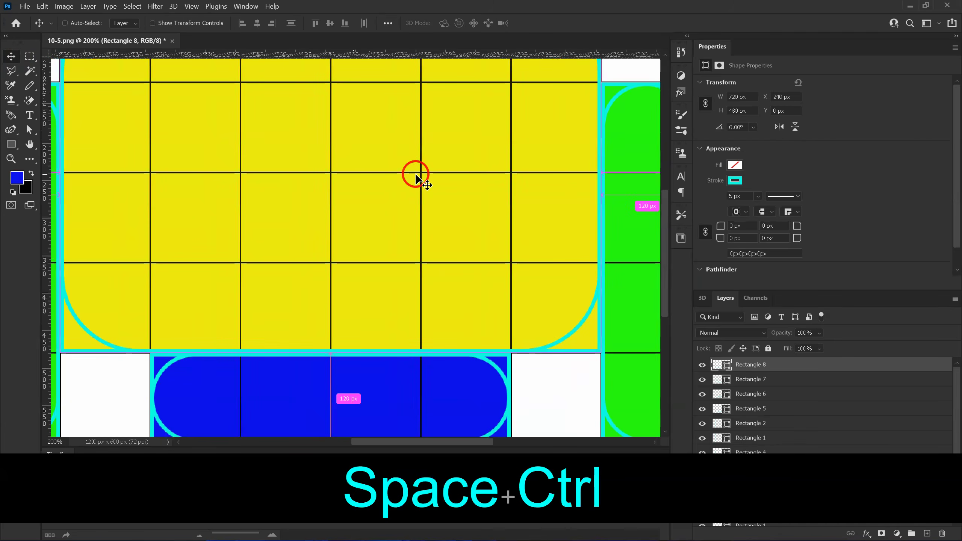
Step: Hide the Background layer to view the cyan outlines of the whole layout on their own
key(ctrl+minus)
key(ctrl+minus)
key(ctrl+minus)
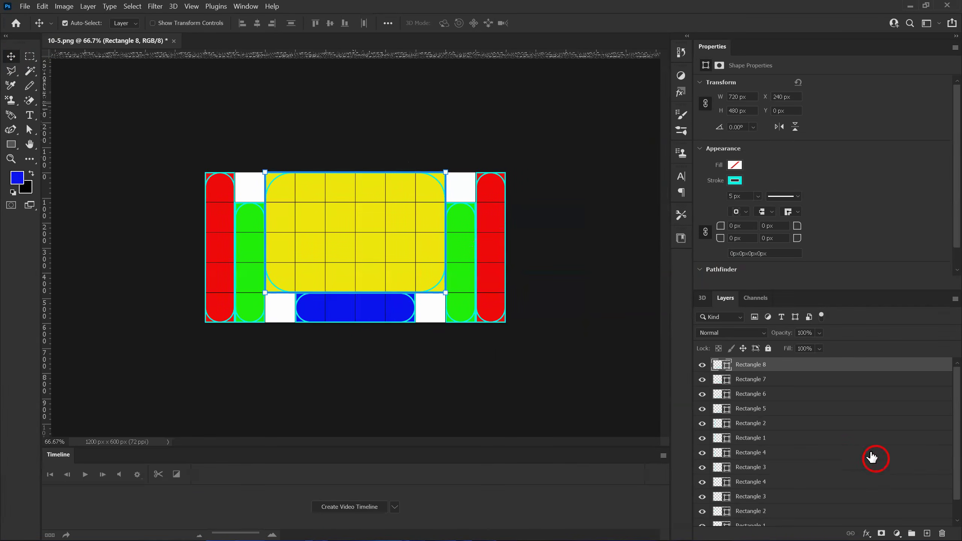
scroll(945, 394, down, 1)
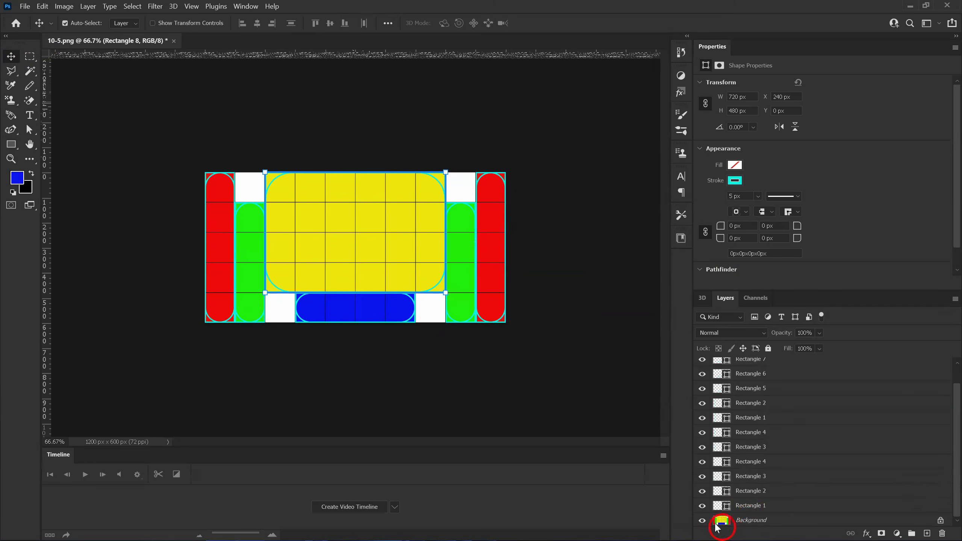
click(702, 520)
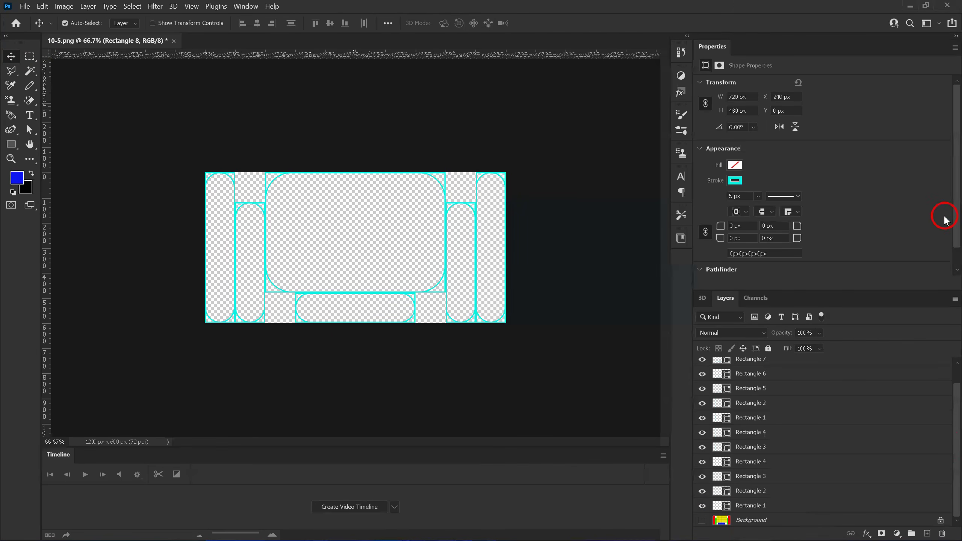
Step: Add a new empty layer and try to move it below the Background layer
scroll(945, 220, down, 1)
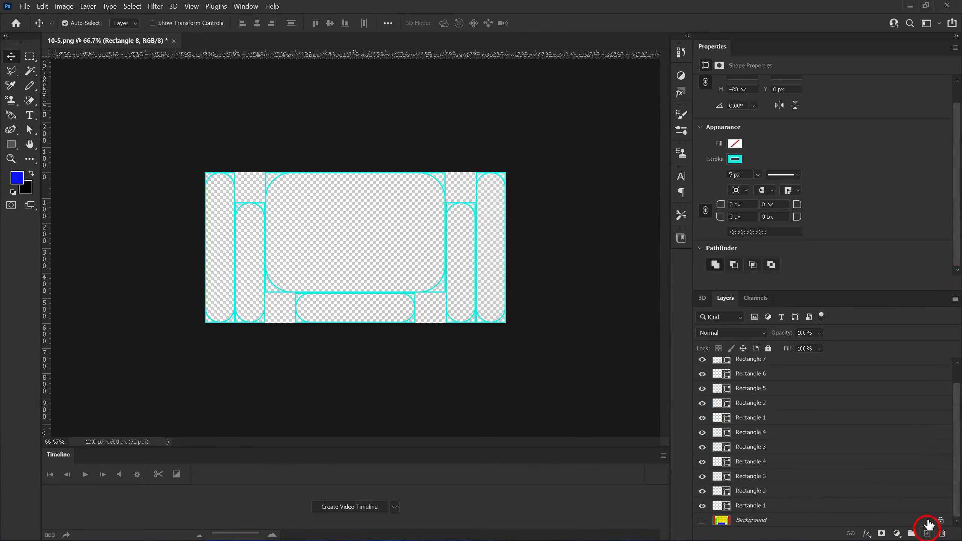
click(926, 530)
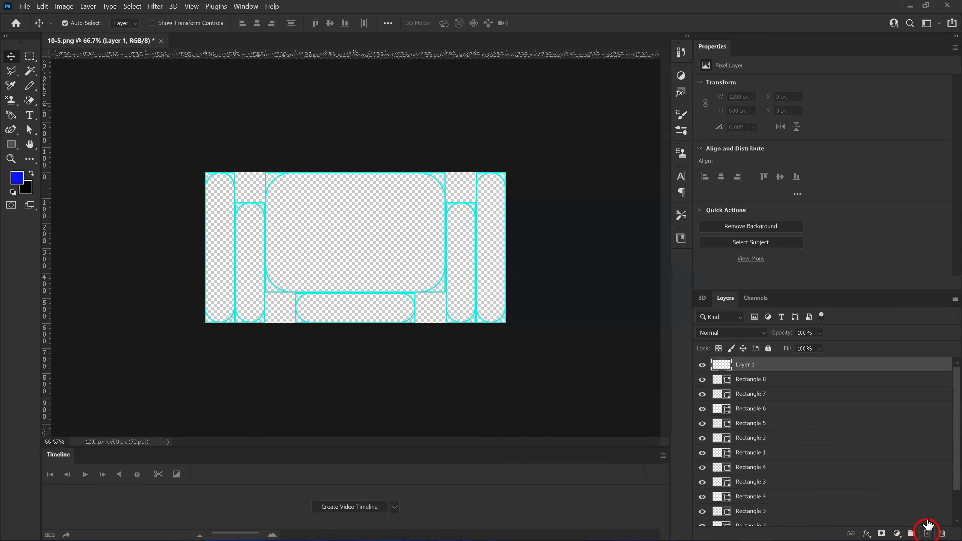
drag(747, 368, 764, 522)
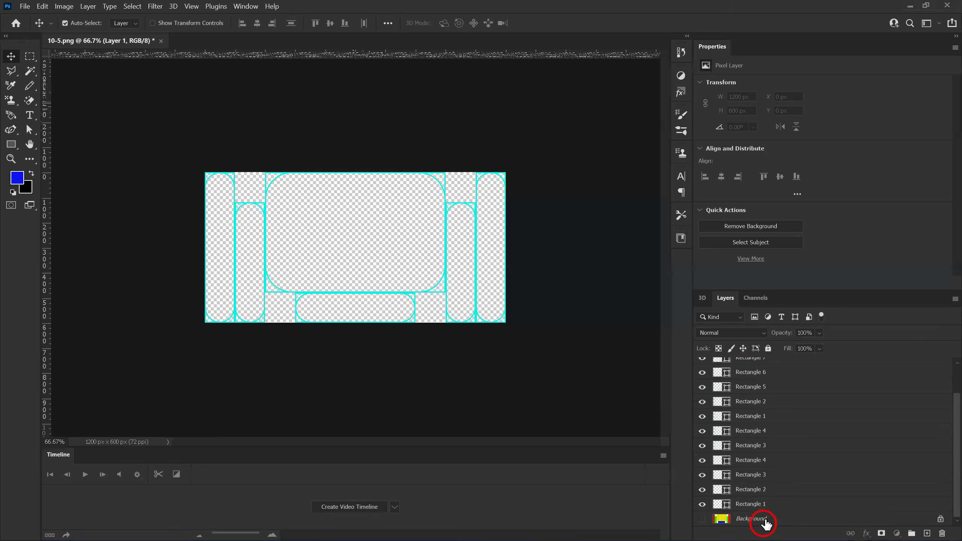
Step: Select the Background layer and make it visible again
click(748, 524)
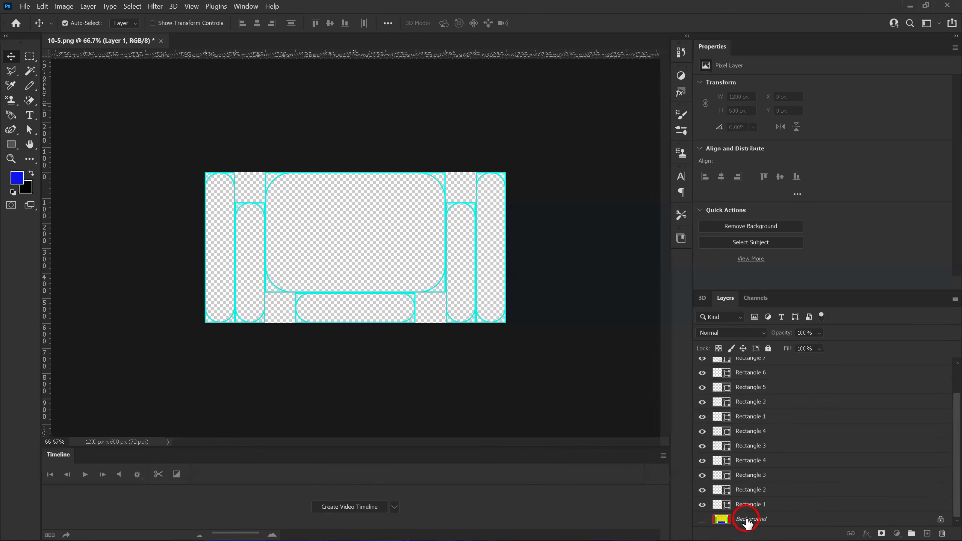
click(704, 524)
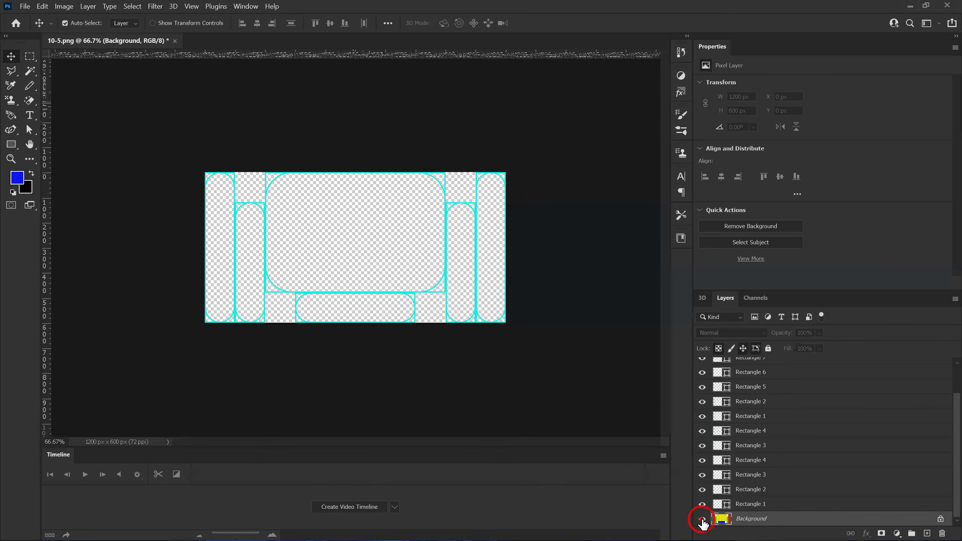
Step: Show the Background layer, set the foreground colour to black and fill the layer with it
click(702, 519)
click(284, 338)
click(17, 178)
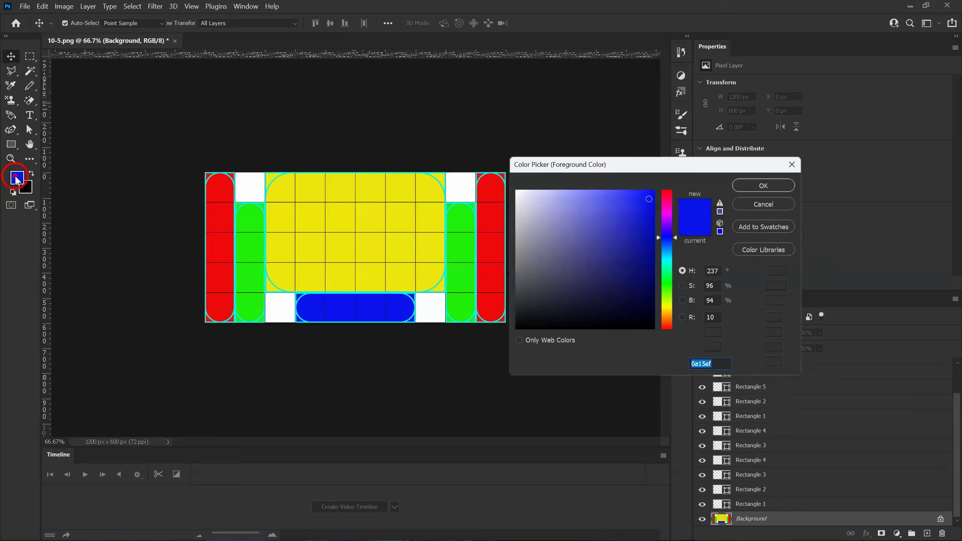
click(685, 240)
click(515, 325)
click(758, 188)
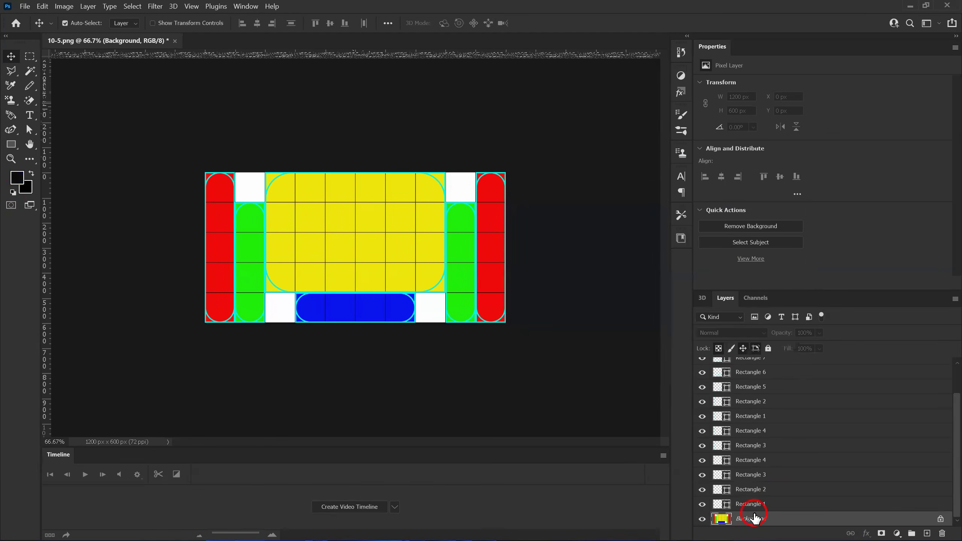
key(alt)
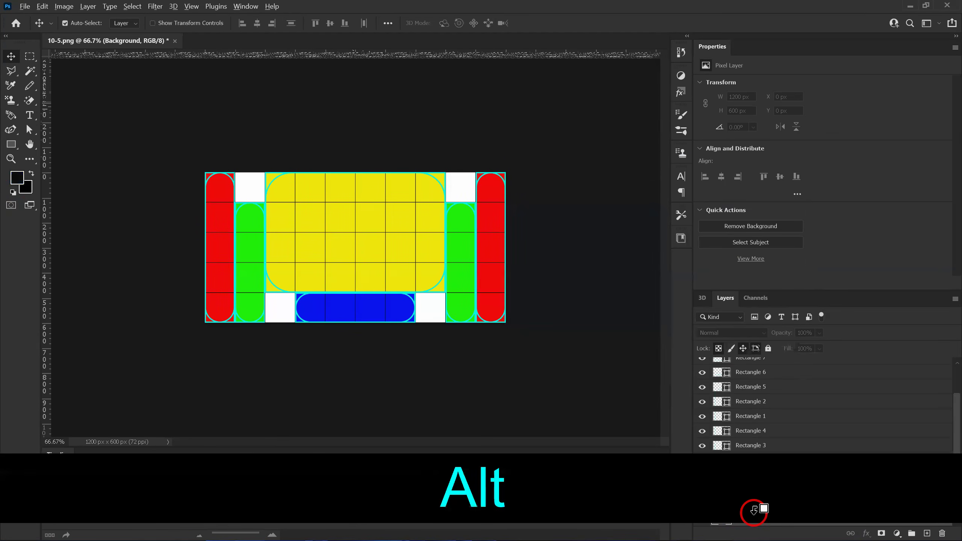
key(alt+Delete)
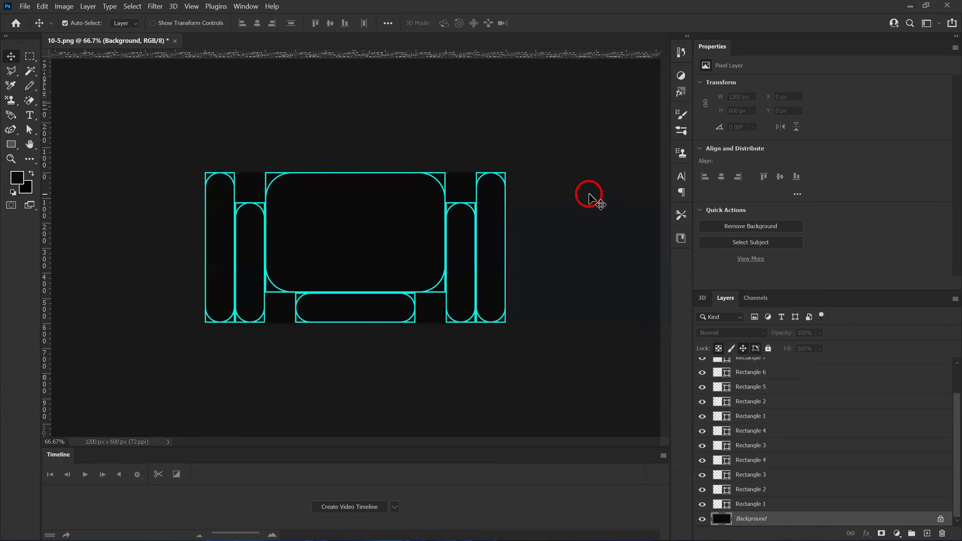
key(ctrl+equal)
key(ctrl+equal)
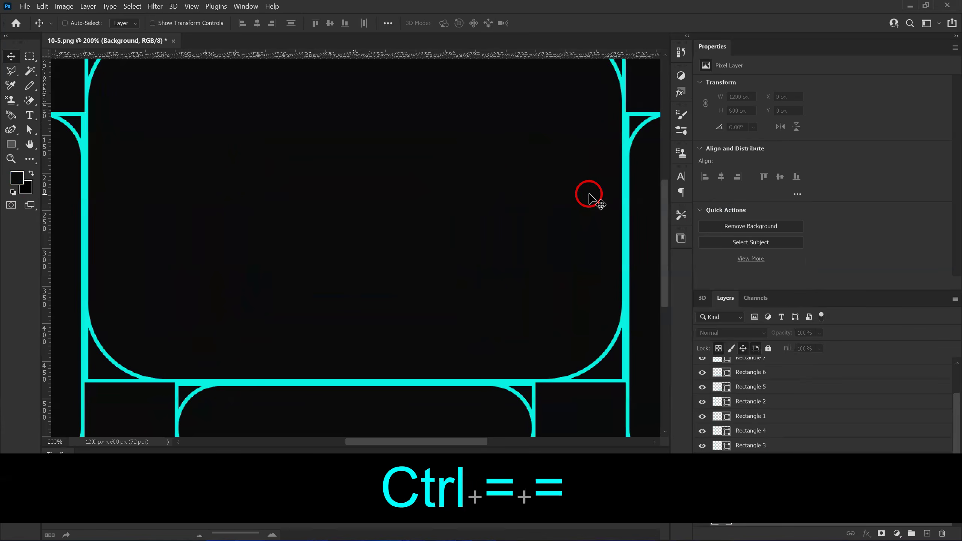
key(ctrl+minus)
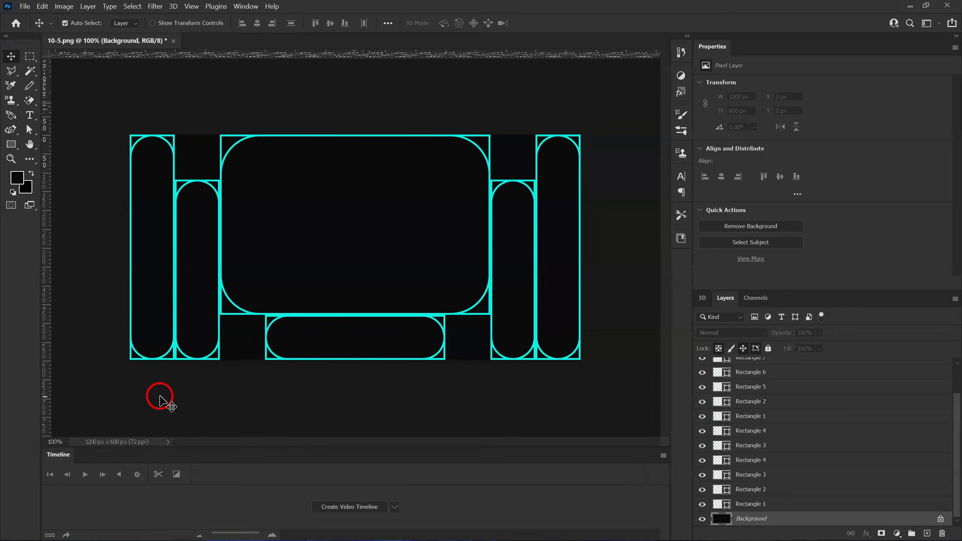
Step: Select both rectangle shapes of the leftmost frame and shorten them to 325 px tall, keeping the width at 120 px and the lower edge fixed
drag(957, 489, 961, 364)
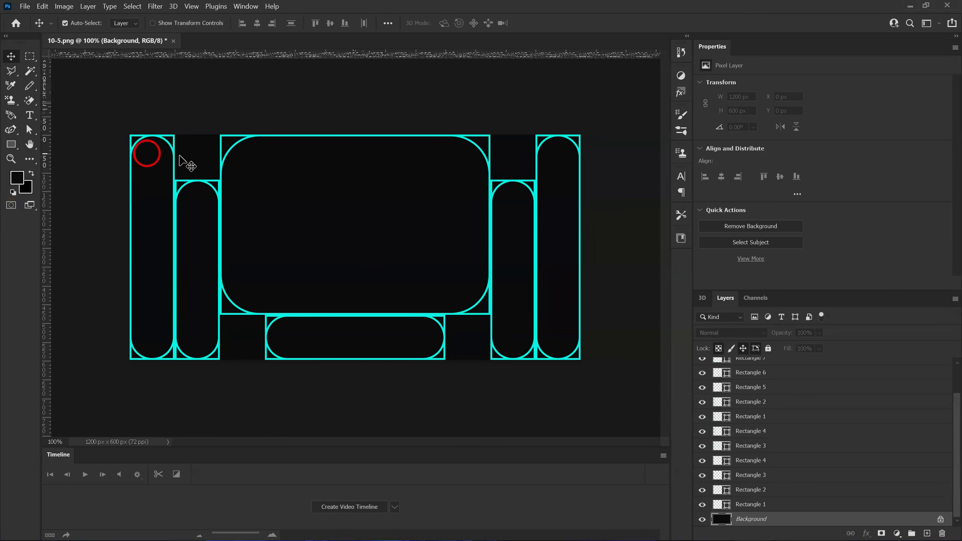
drag(191, 127, 144, 153)
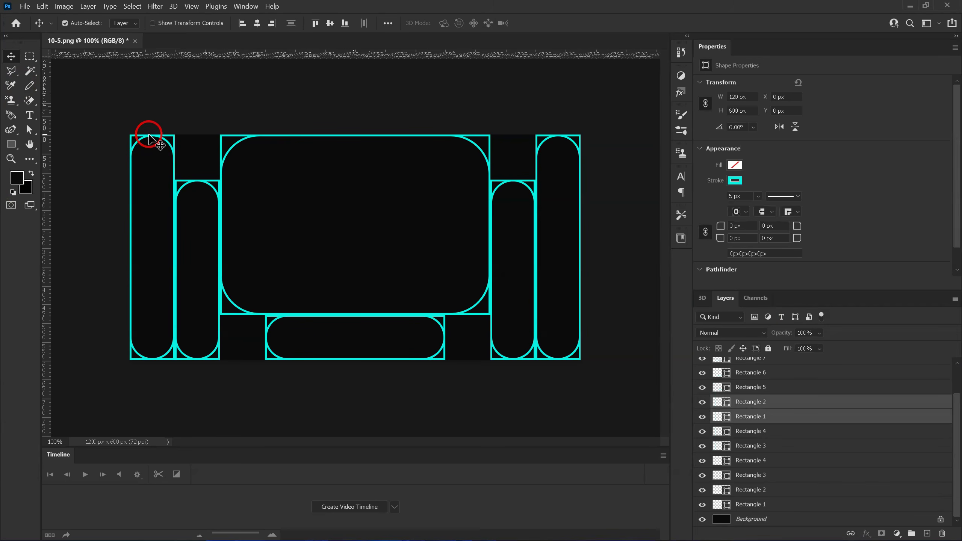
key(ctrl+t)
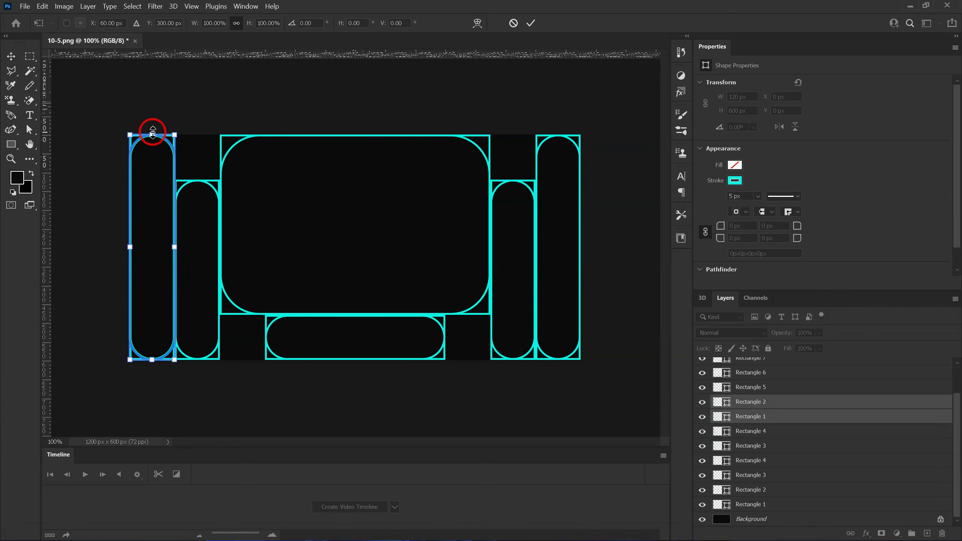
key(shift)
drag(153, 134, 153, 161)
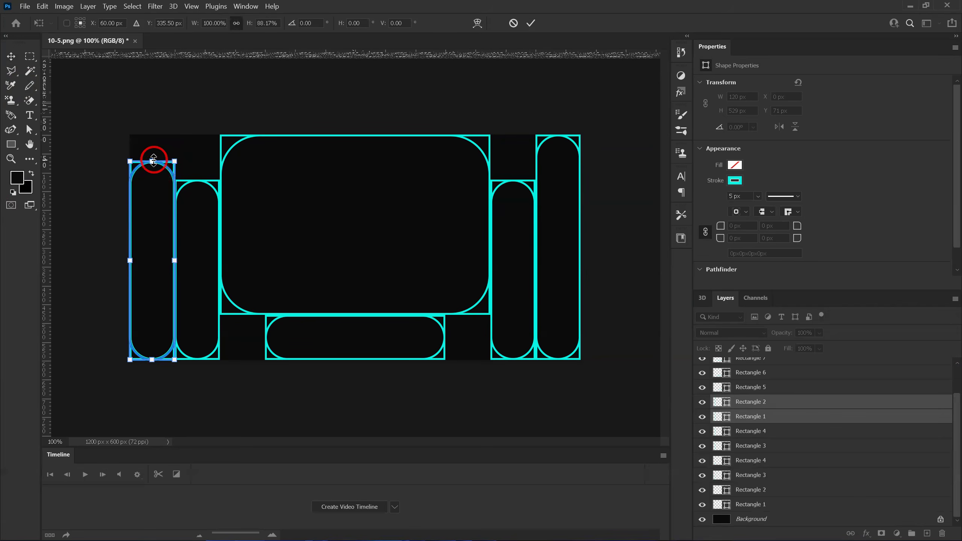
click(137, 274)
drag(152, 163, 153, 238)
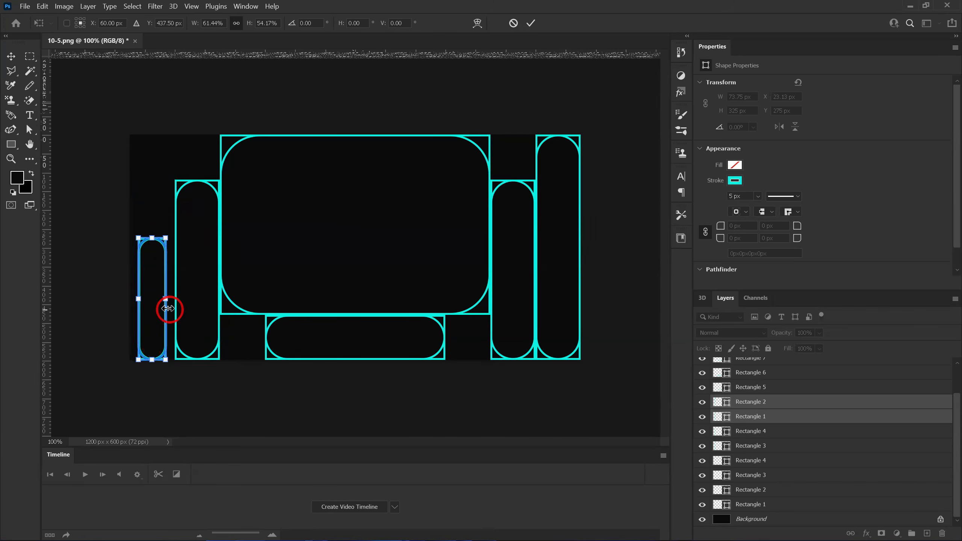
drag(139, 299, 174, 300)
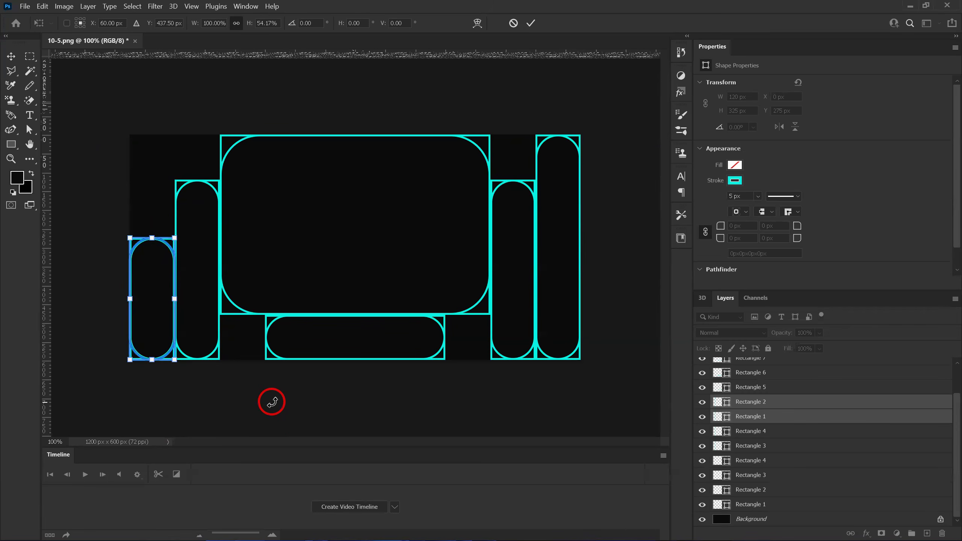
key(Return)
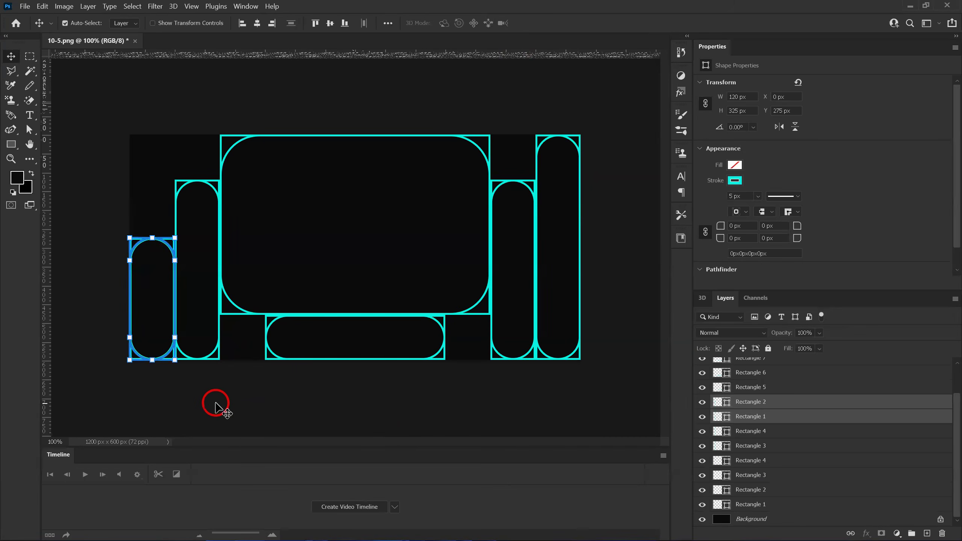
Step: Stretch both shapes of the leftmost frame upward to 600 px tall, and undo the last two resizes
click(248, 408)
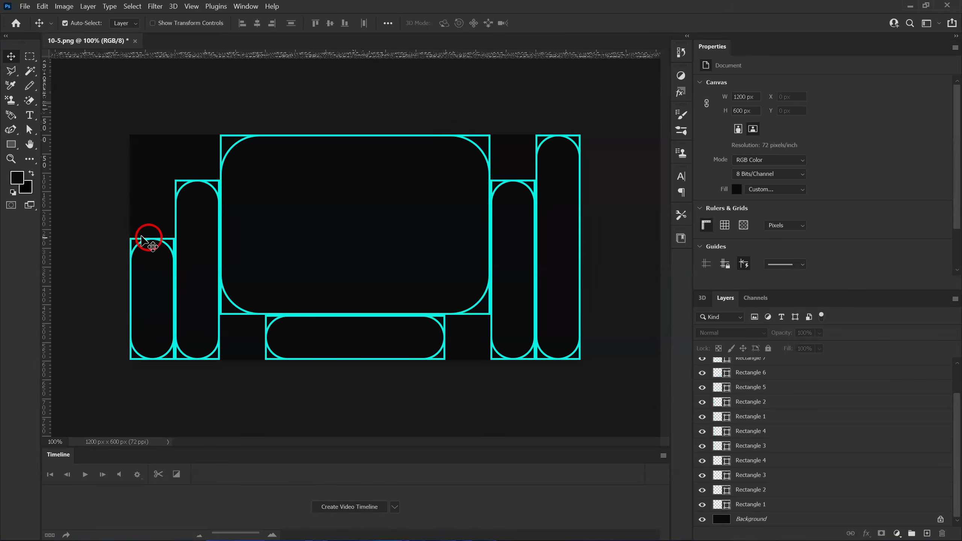
click(149, 261)
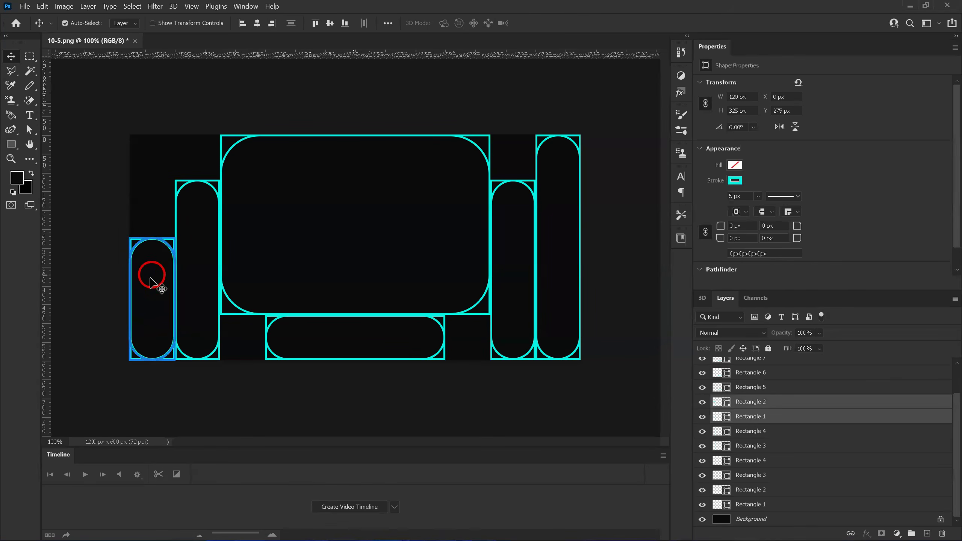
key(ctrl+t)
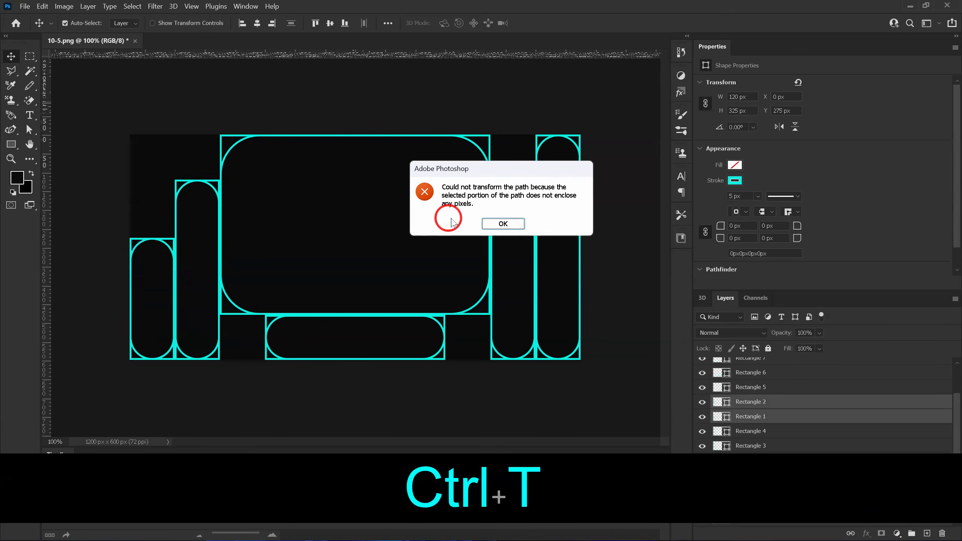
click(499, 223)
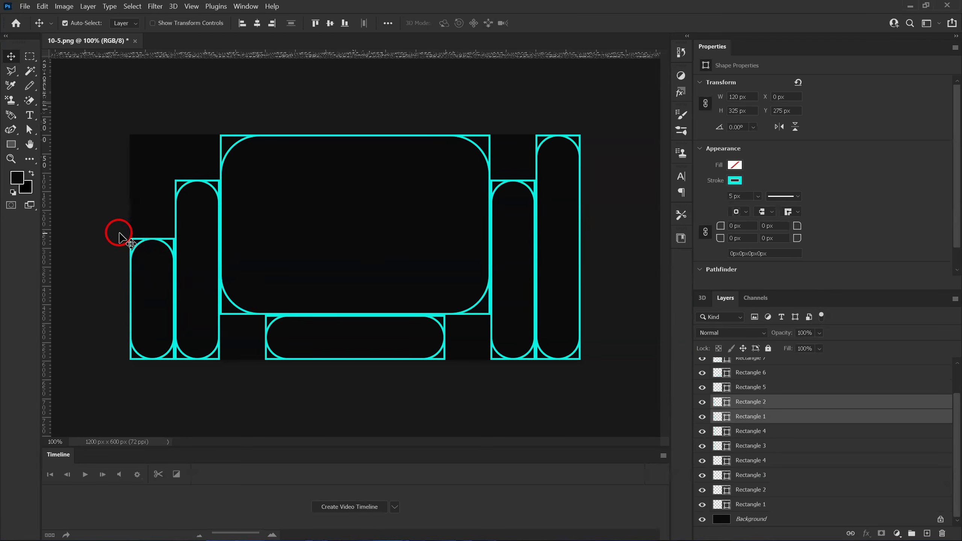
key(ctrl)
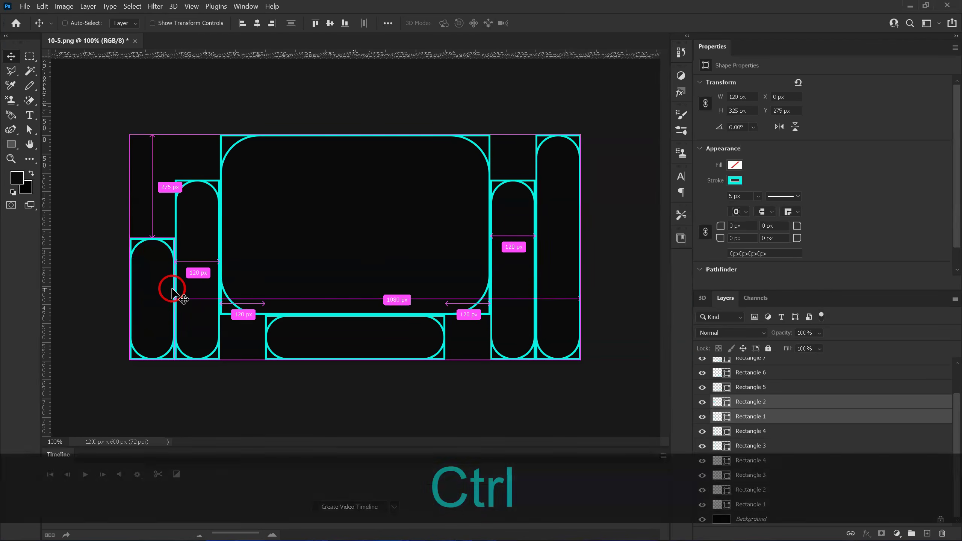
key(ctrl+t)
drag(150, 235, 152, 134)
key(shift)
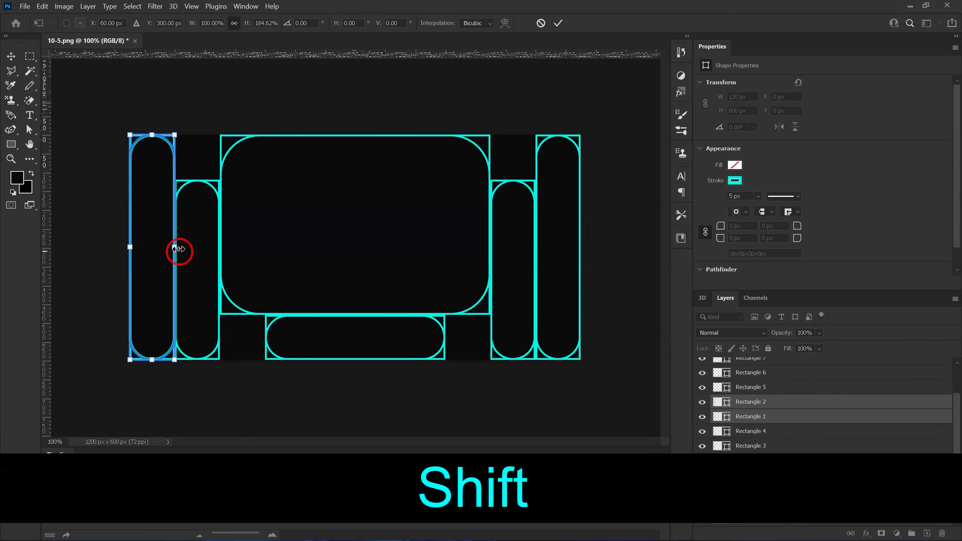
drag(173, 245, 171, 246)
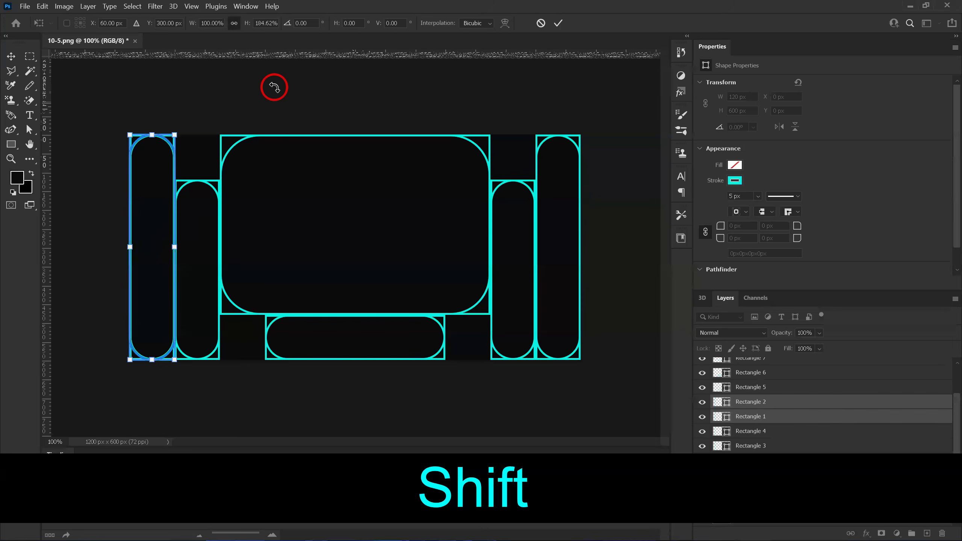
click(559, 23)
key(ctrl+z)
key(ctrl+z)
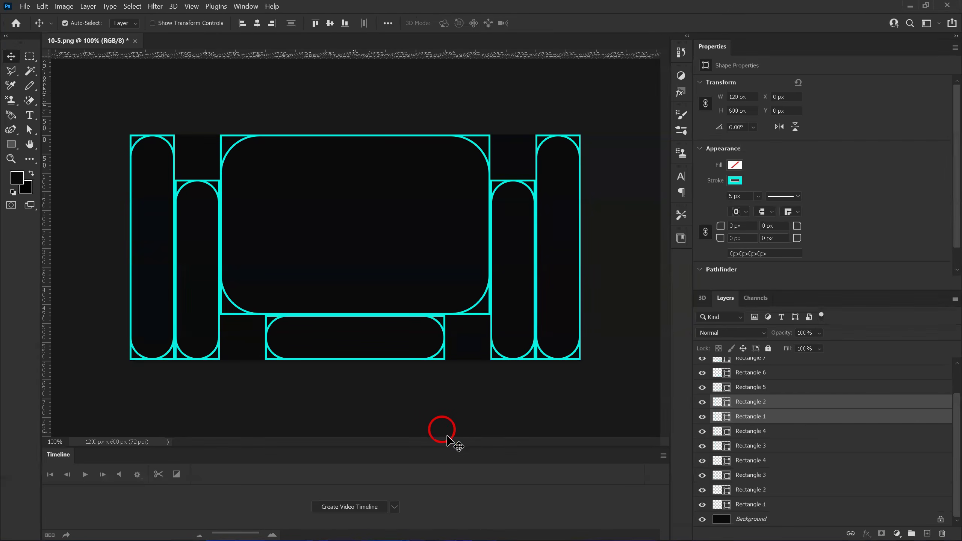
Step: Hide the Background layer to check the frames against transparency, and show it again
click(701, 520)
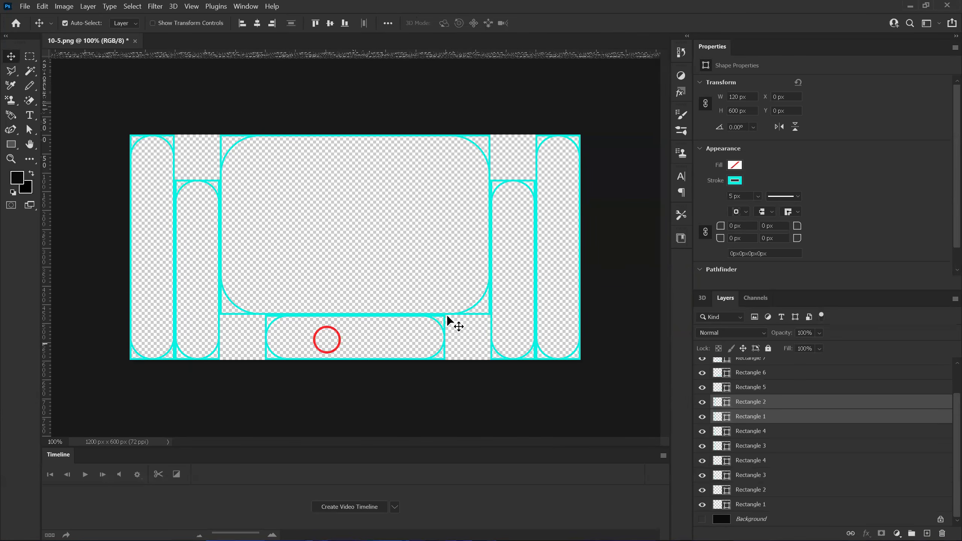
click(702, 519)
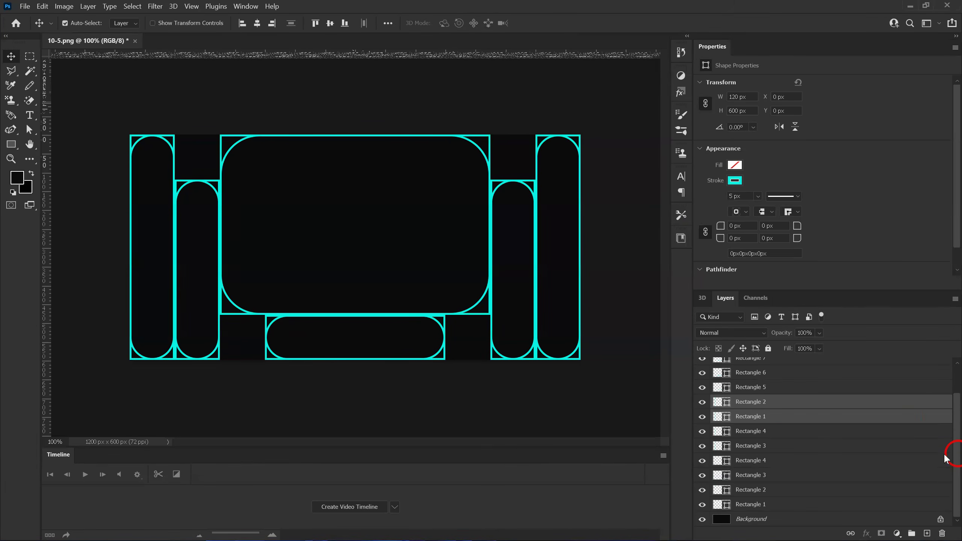
Step: Display the layer styles and choose the 1000+ Style Pack file for import, cancelling before it loads
click(247, 6)
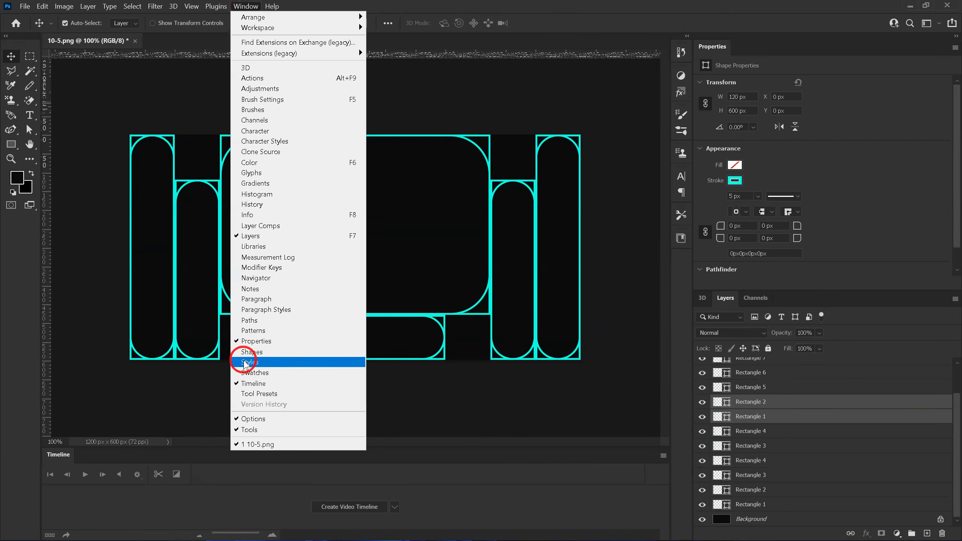
click(250, 362)
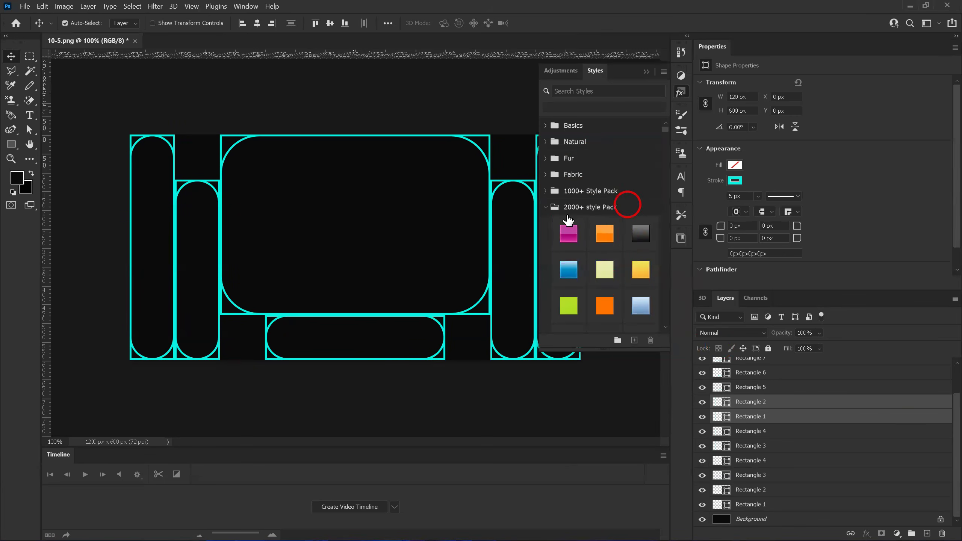
click(568, 72)
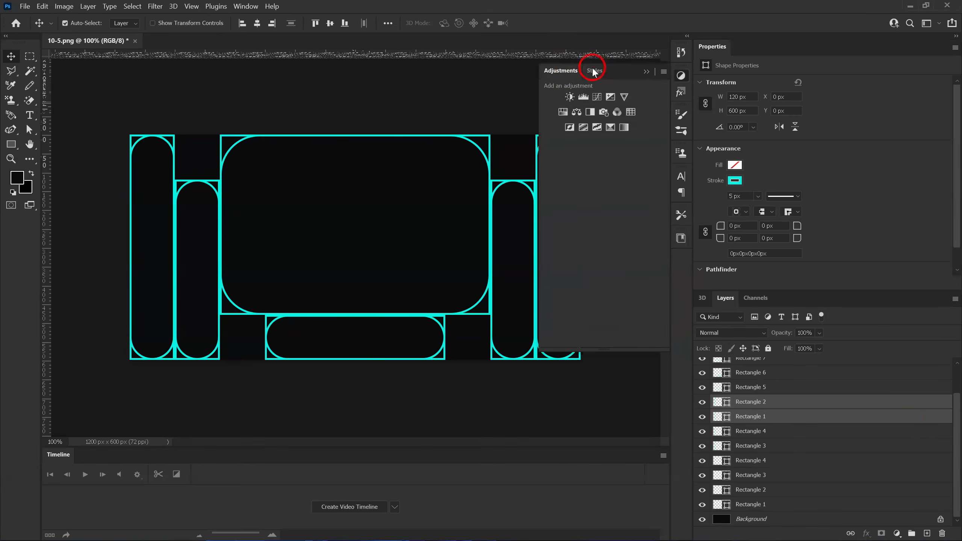
click(593, 72)
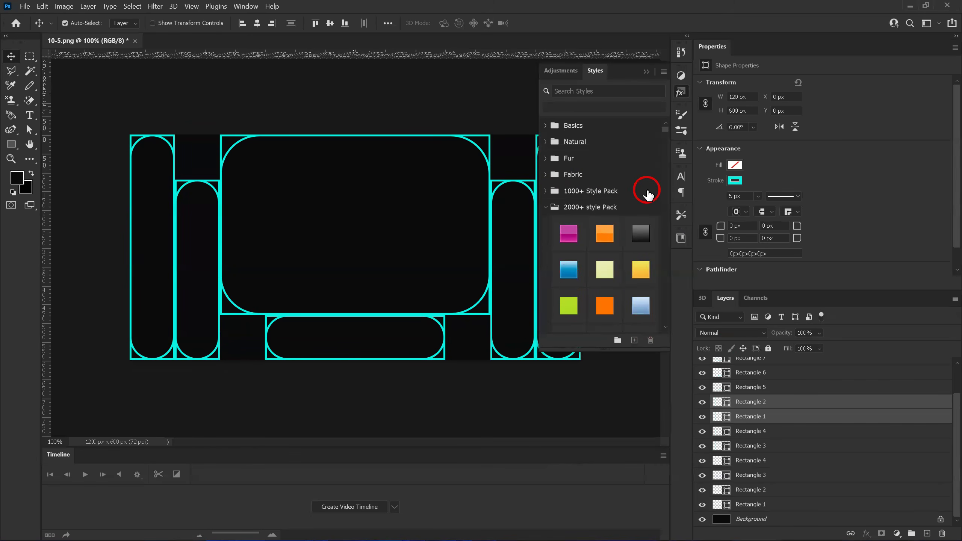
click(663, 71)
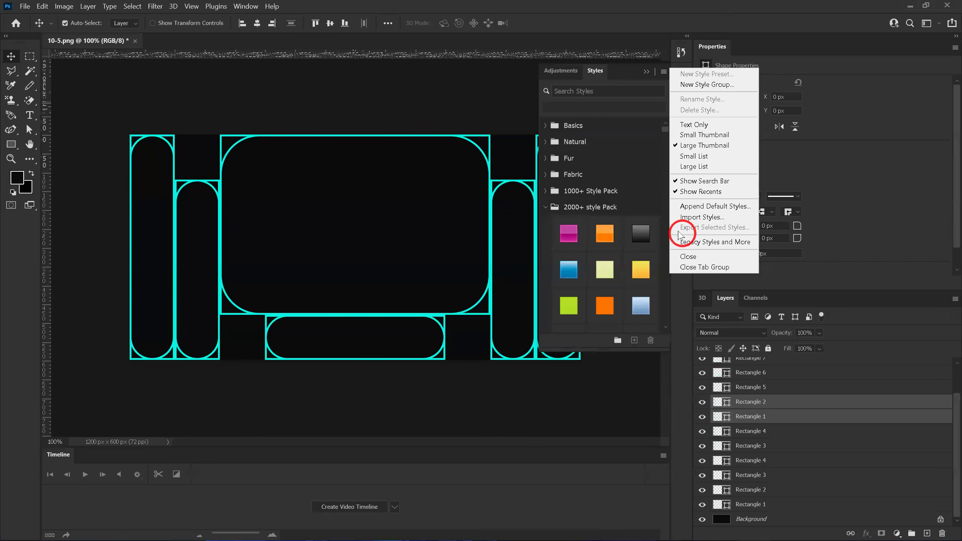
click(698, 217)
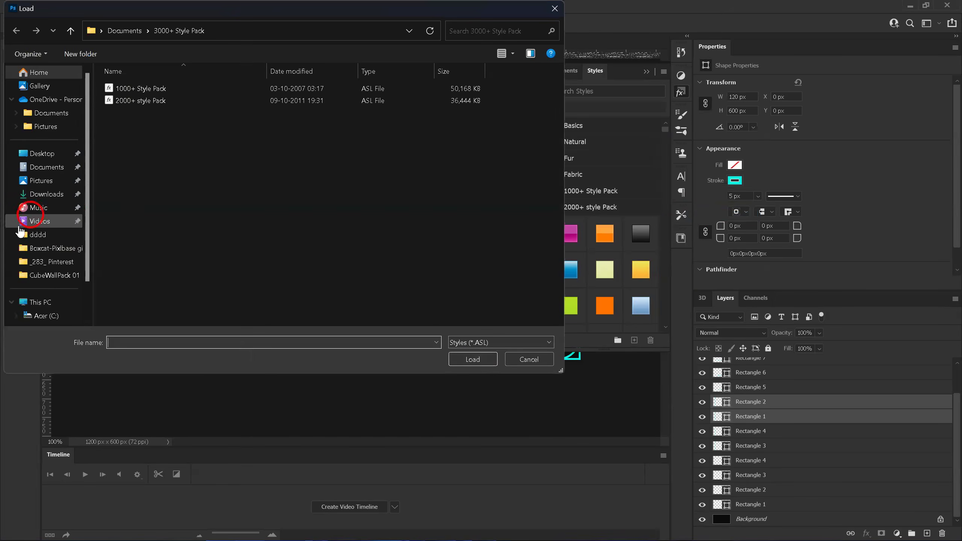
click(136, 89)
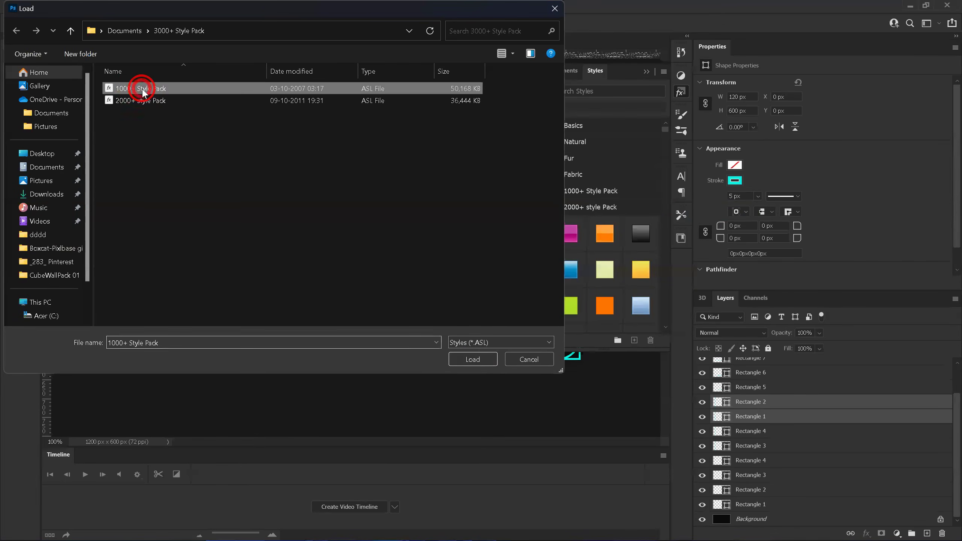
click(536, 359)
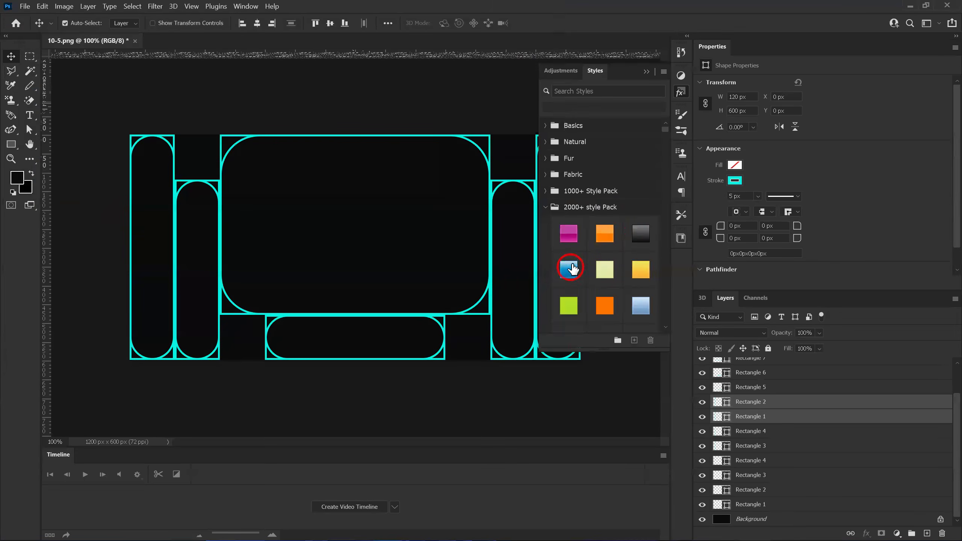
Step: Apply the magenta style from the 2000+ style Pack to the leftmost frame's two shapes, and undo it
click(567, 233)
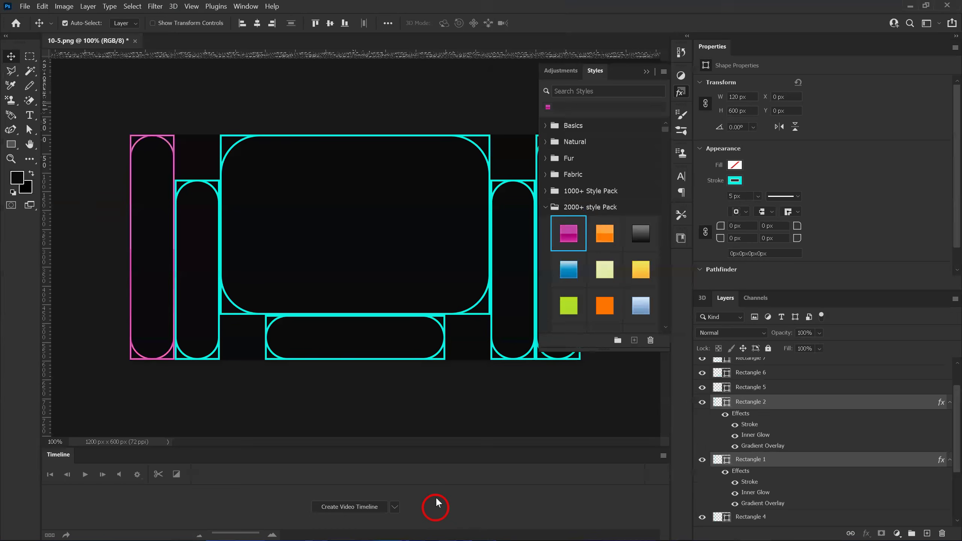
click(645, 72)
key(ctrl+z)
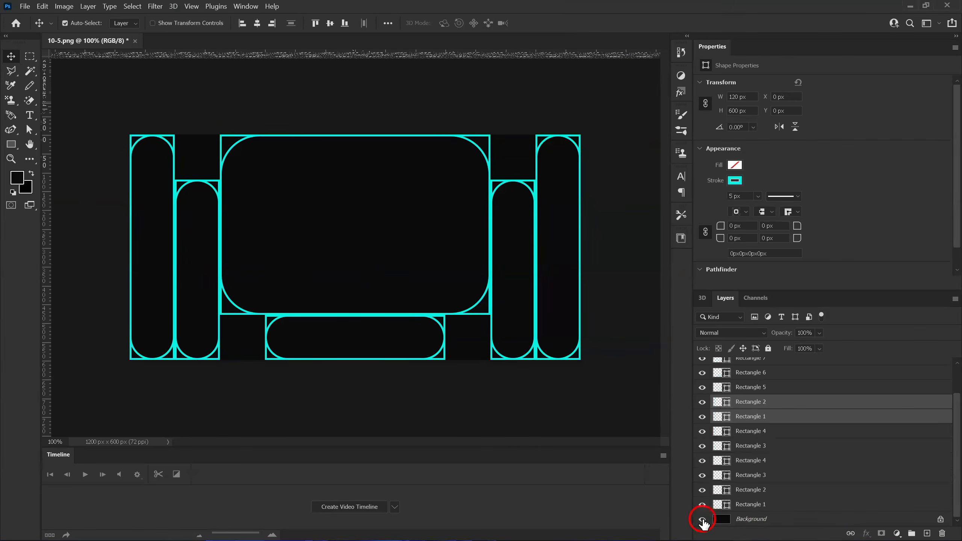
Step: Hide the Background layer and save the layout to the Desktop as a PNG named 10-5final1
click(703, 520)
click(26, 7)
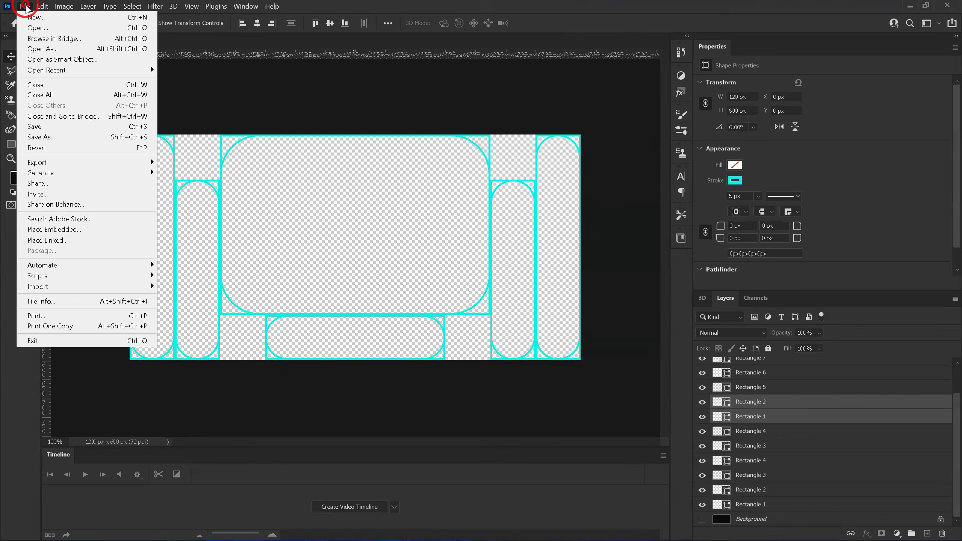
click(62, 137)
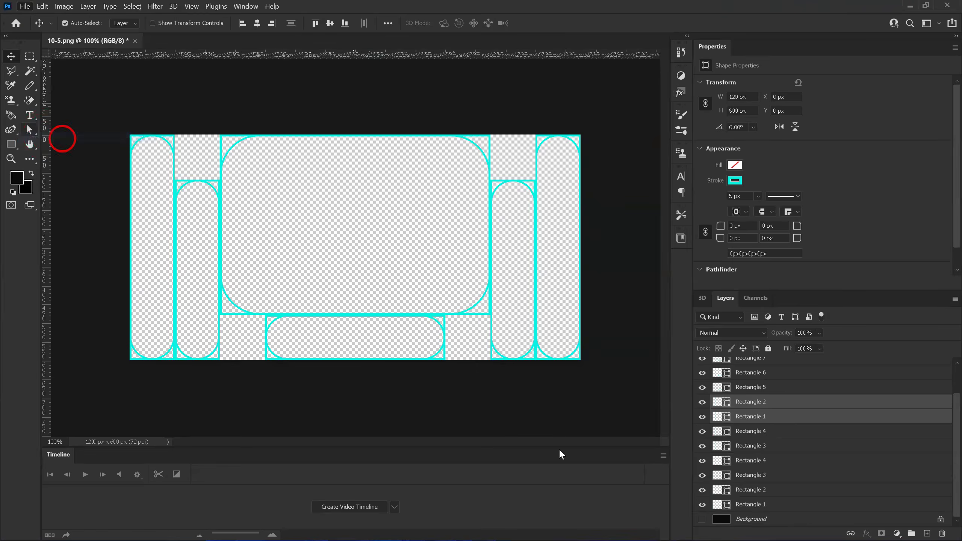
click(126, 224)
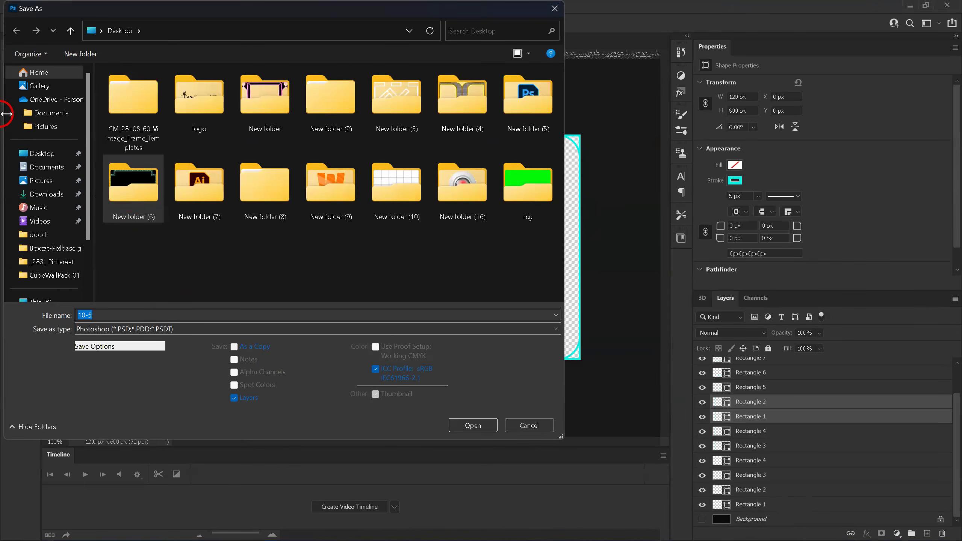
click(44, 150)
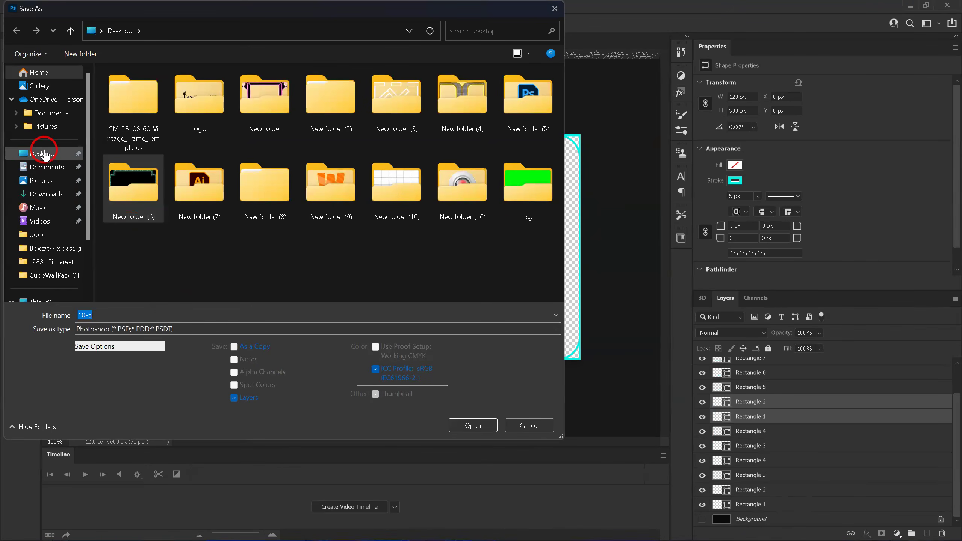
click(106, 317)
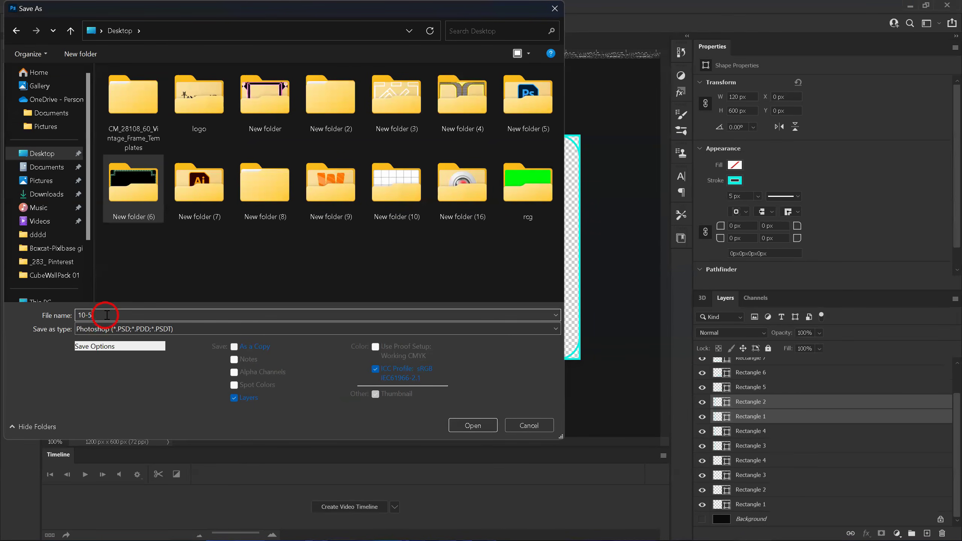
text(fina)
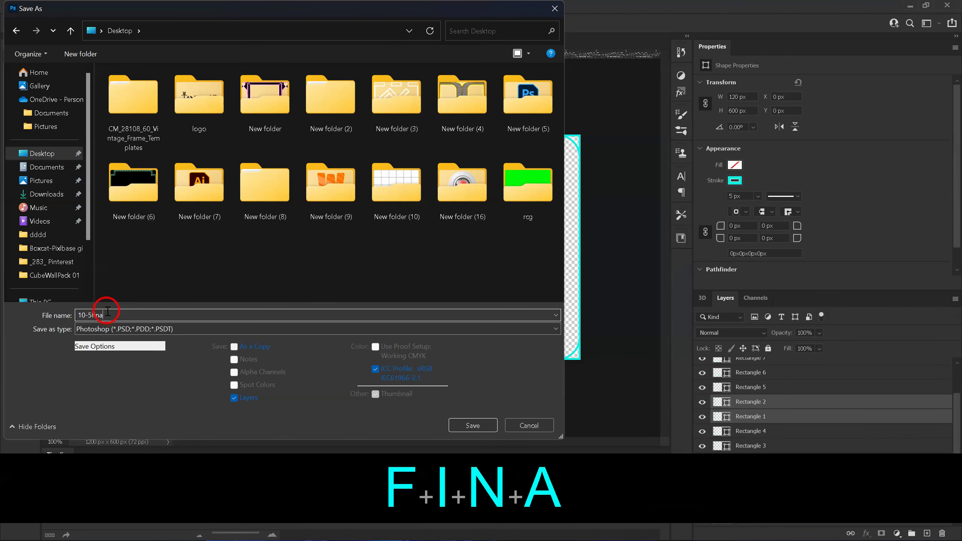
text(l1)
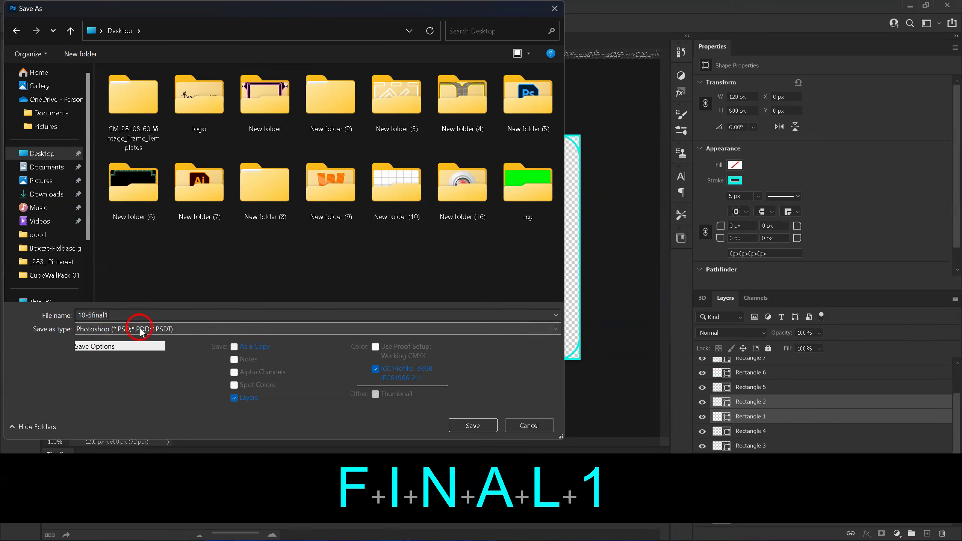
click(138, 329)
click(108, 281)
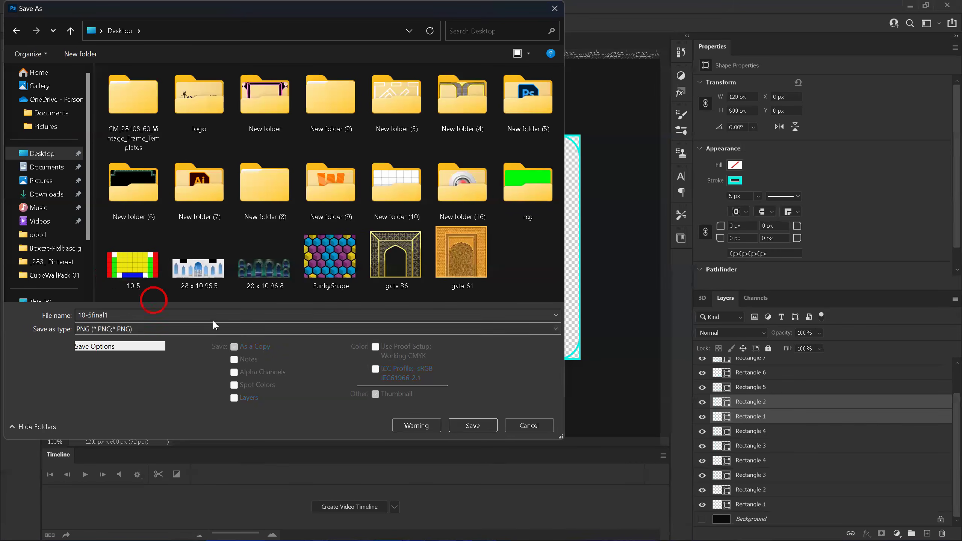
click(472, 426)
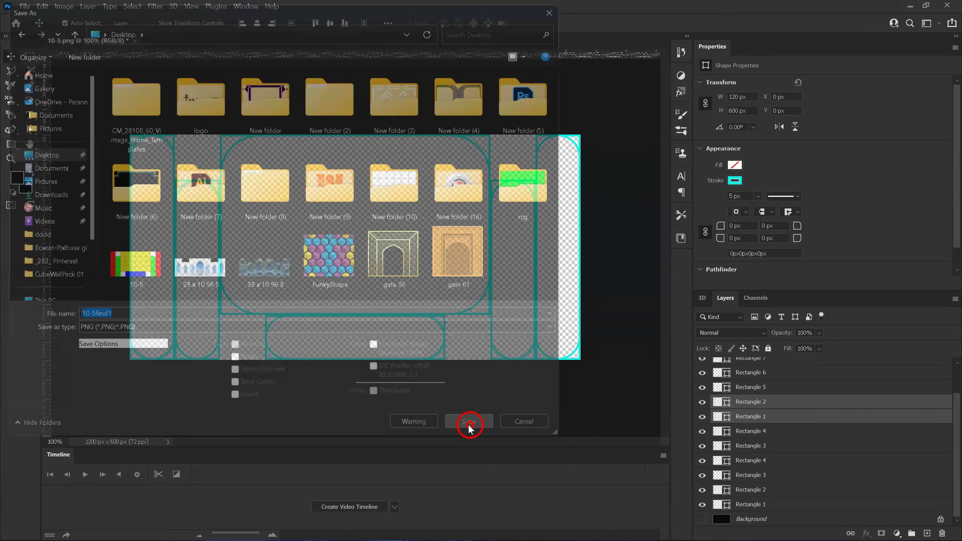
click(758, 128)
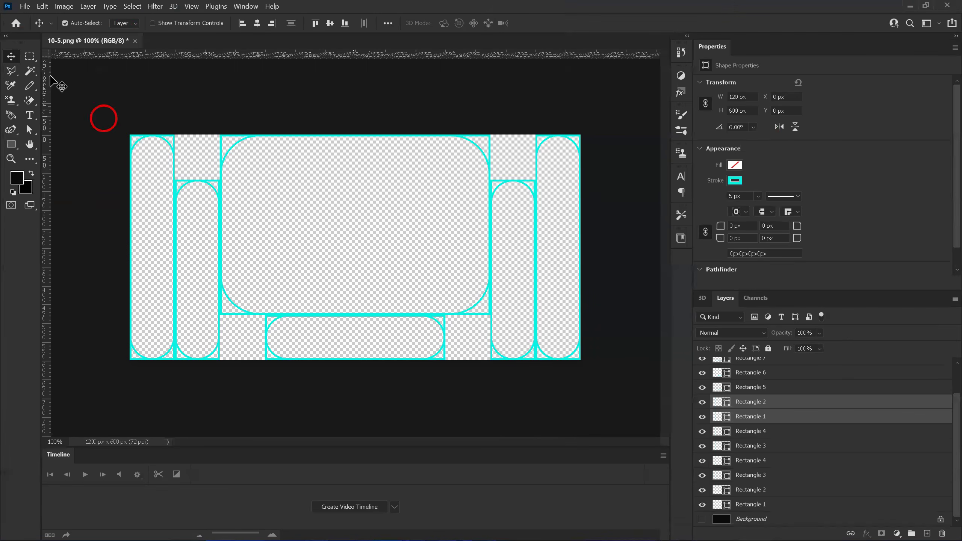
Step: Close 10-5.png and open the 10-5final1 PNG from the Desktop
click(135, 40)
click(514, 215)
click(31, 149)
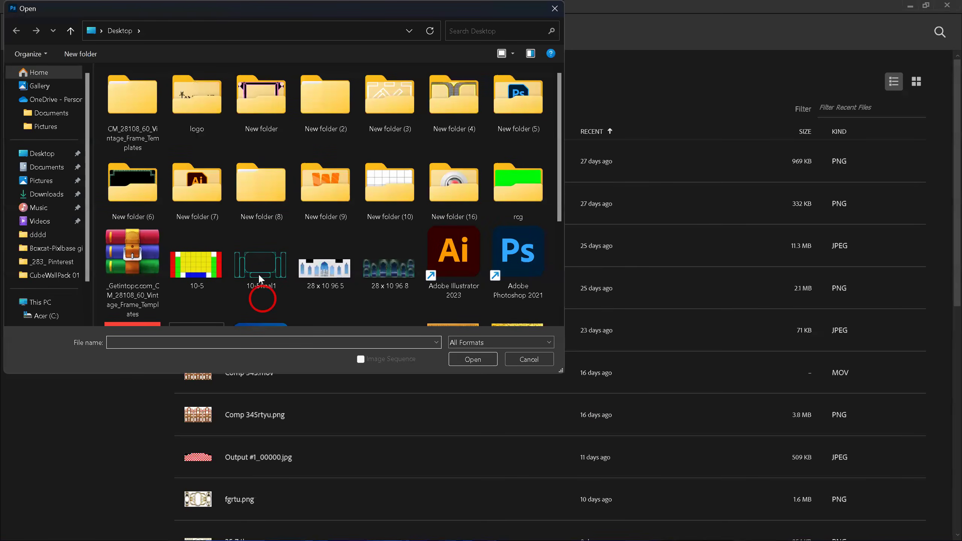
click(260, 279)
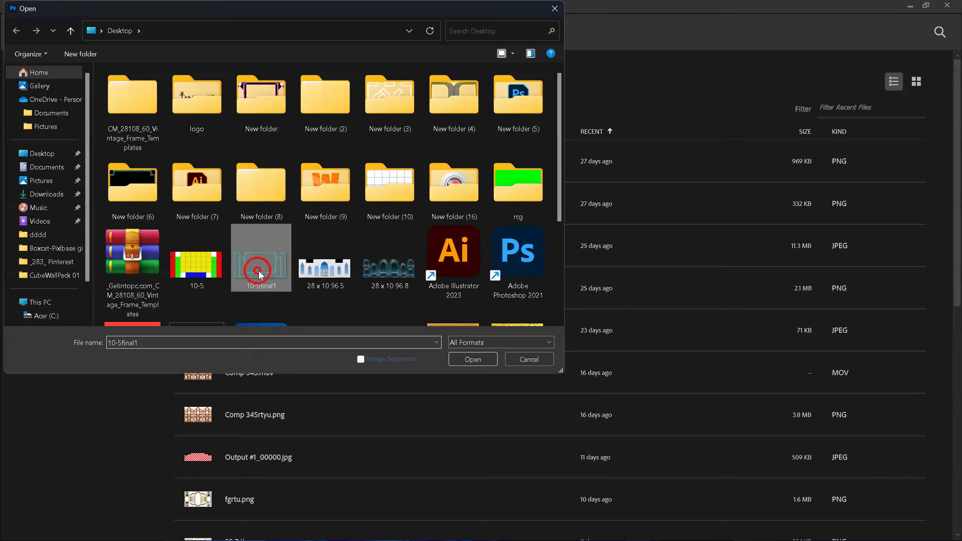
click(473, 360)
click(455, 309)
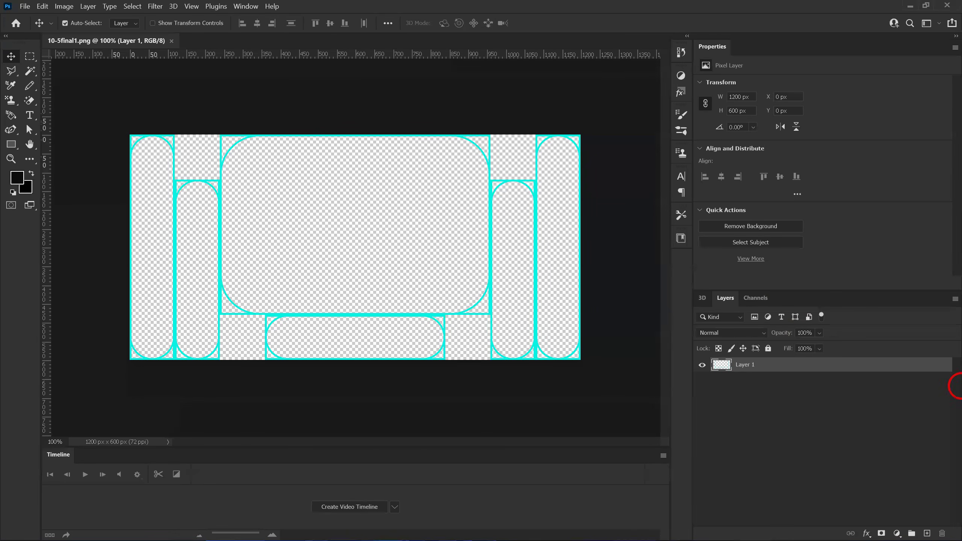
Step: Add a new layer beneath Layer 1 and fill it with the black foreground colour
click(927, 530)
drag(748, 366, 763, 401)
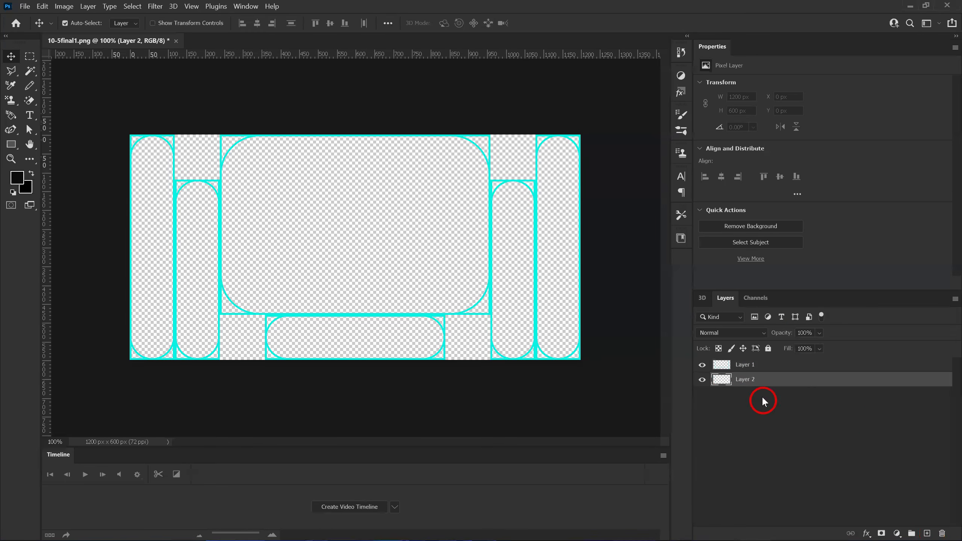
key(alt+Delete)
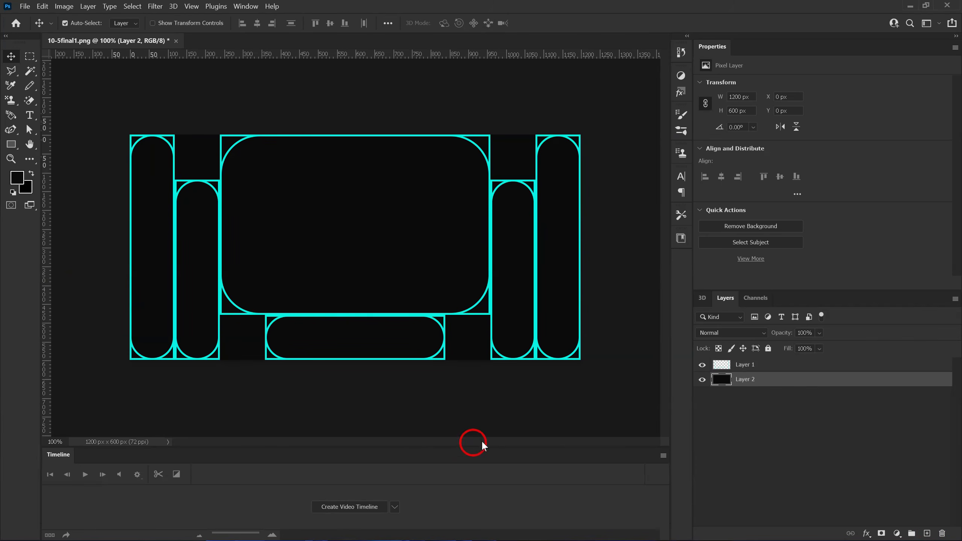
Step: Display the layer styles, expand the 1000+ Style Pack and apply its dark teal bevelled style to Layer 1
click(746, 365)
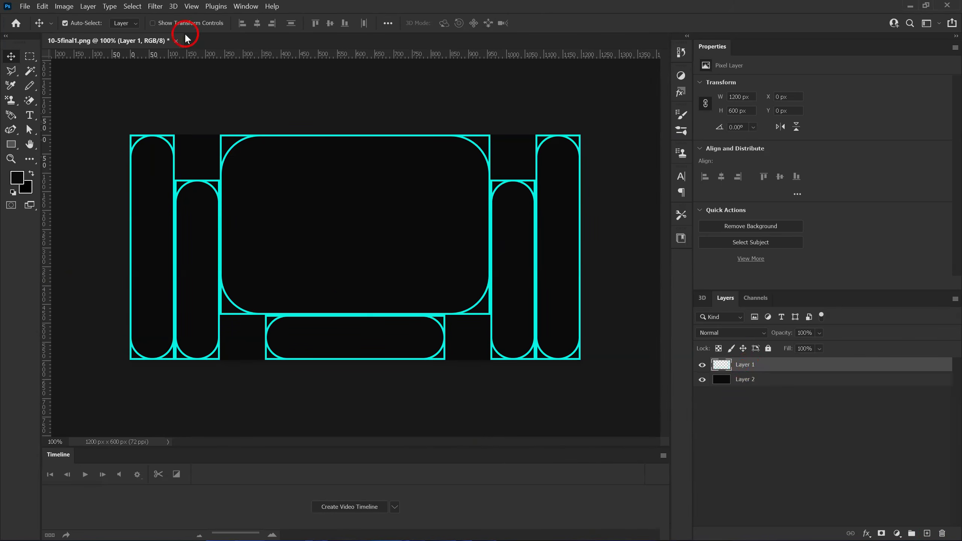
click(244, 6)
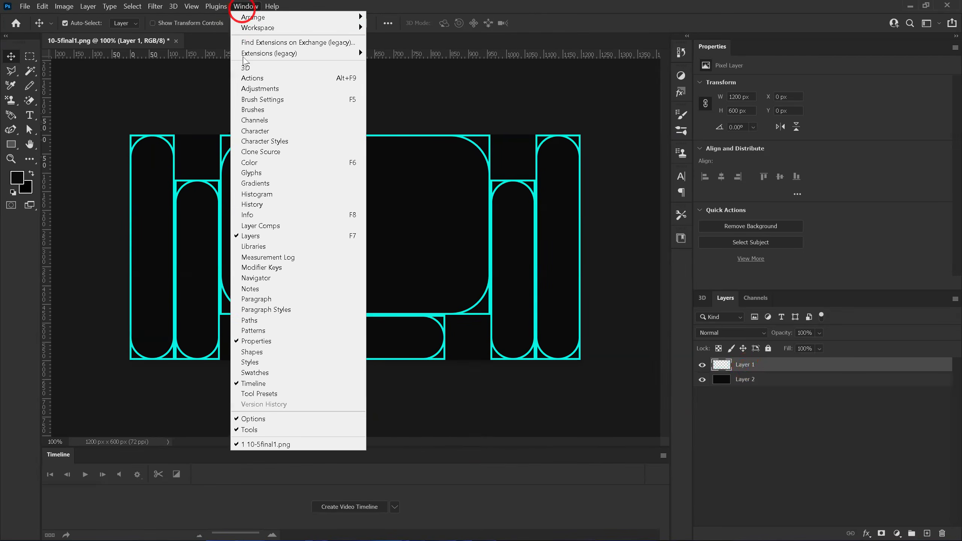
click(249, 362)
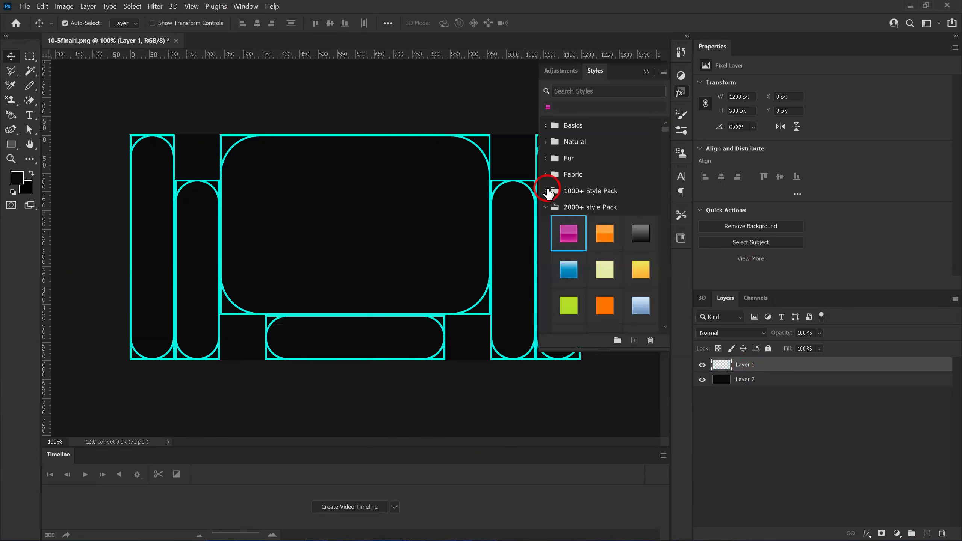
click(546, 191)
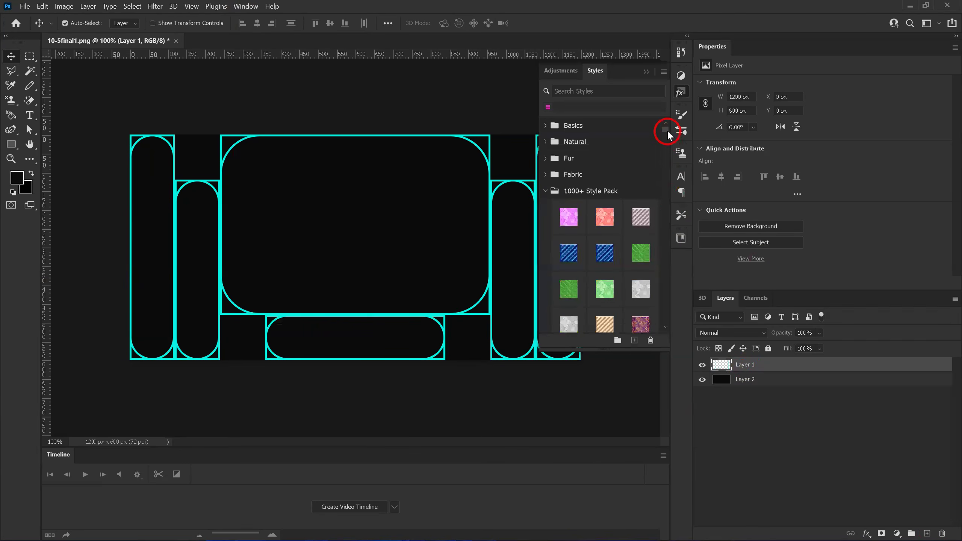
drag(667, 135, 668, 135)
click(573, 232)
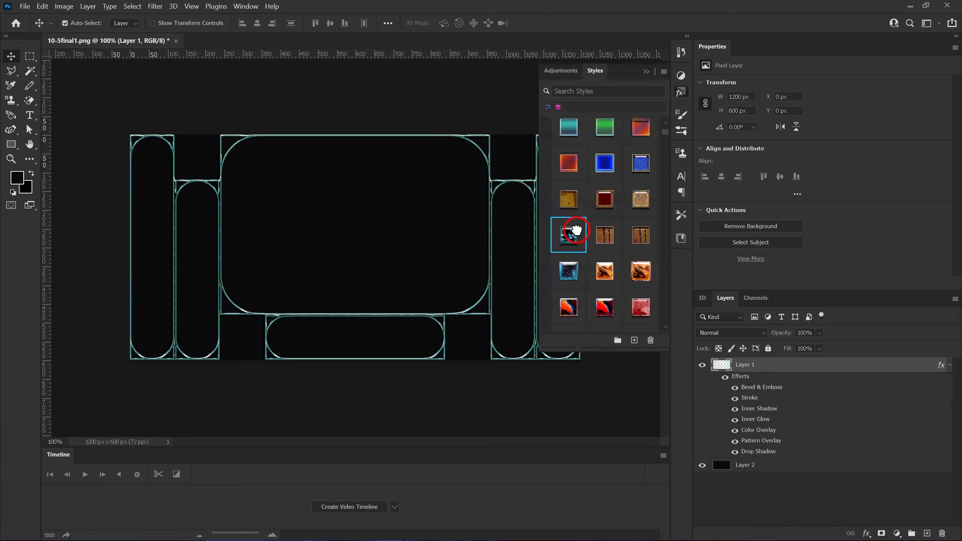
Step: Try the dark blue, the two red and the rightmost orange textured styles on Layer 1 in turn
click(566, 273)
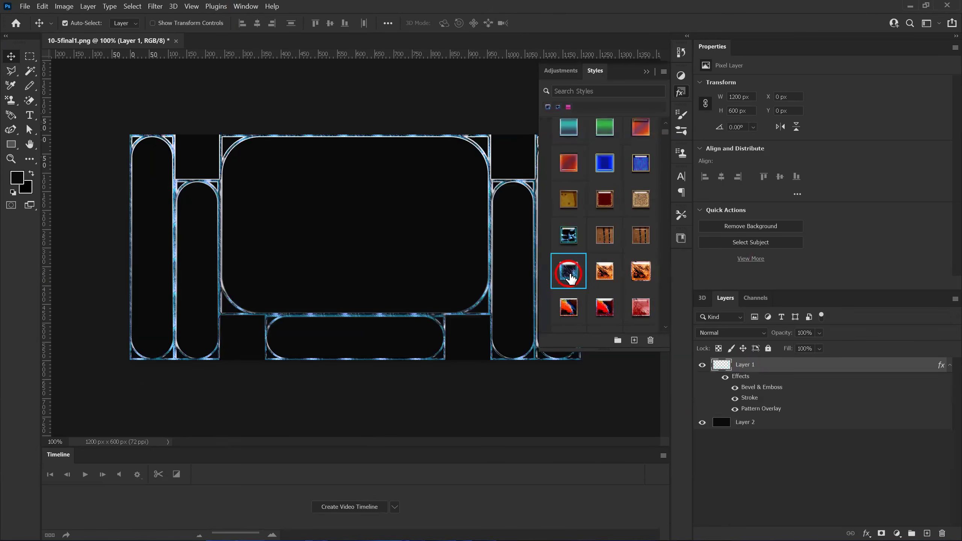
click(562, 312)
click(606, 308)
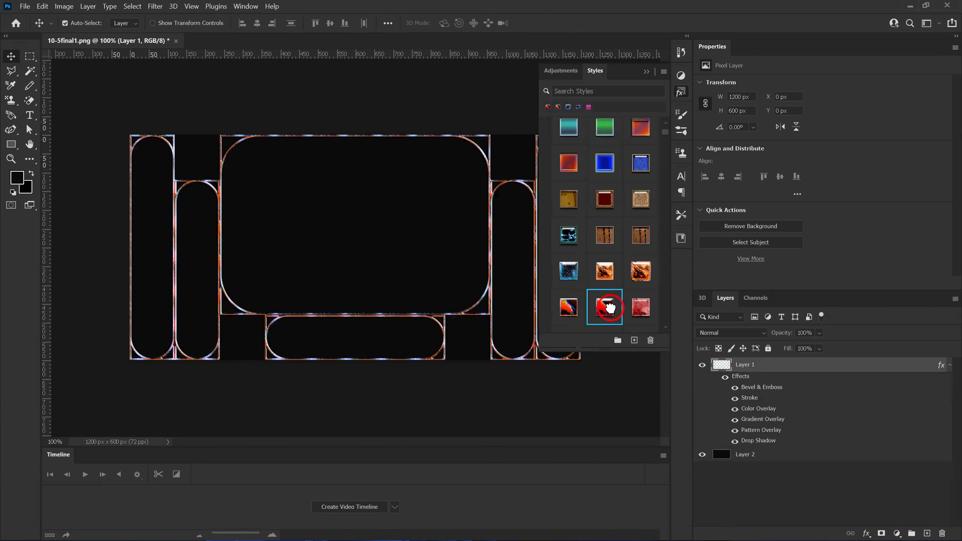
click(636, 269)
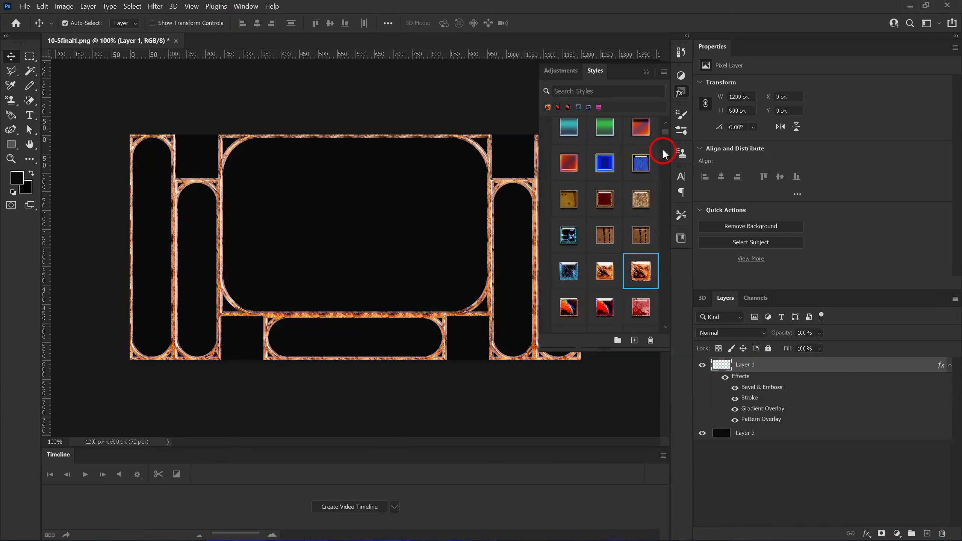
Step: Try further bevelled styles from the 1000+ Style Pack on Layer 1, ending with the brown one with an orange outer glow
drag(662, 137, 666, 140)
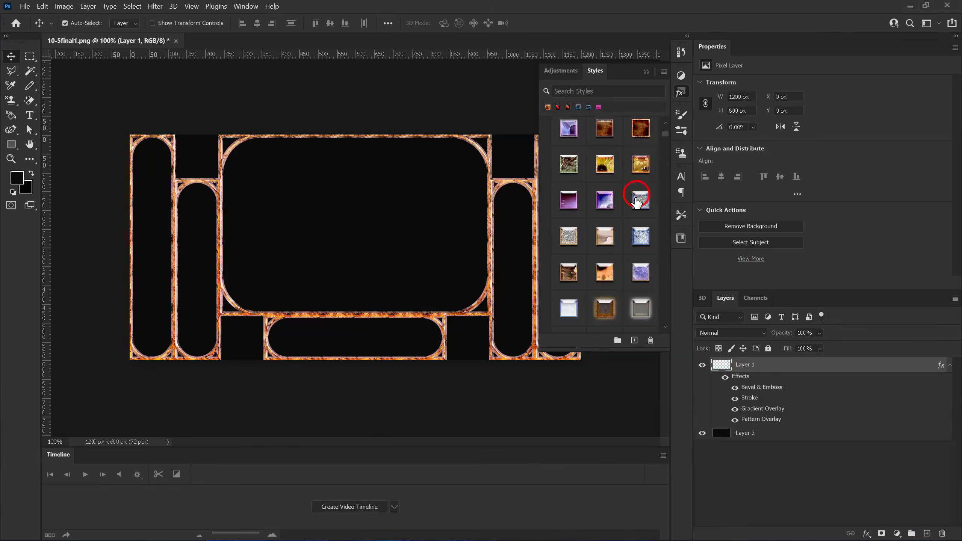
click(639, 201)
click(617, 236)
click(634, 237)
click(606, 272)
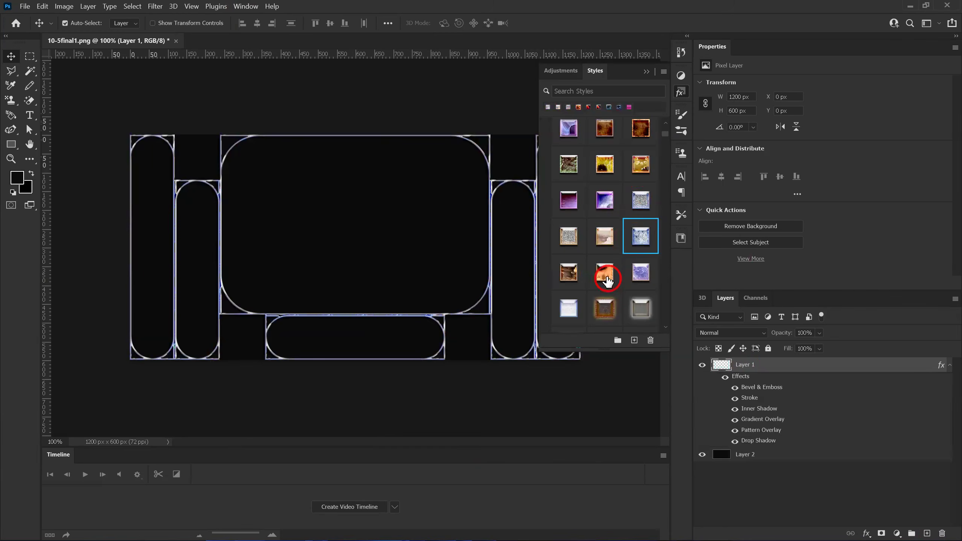
click(567, 270)
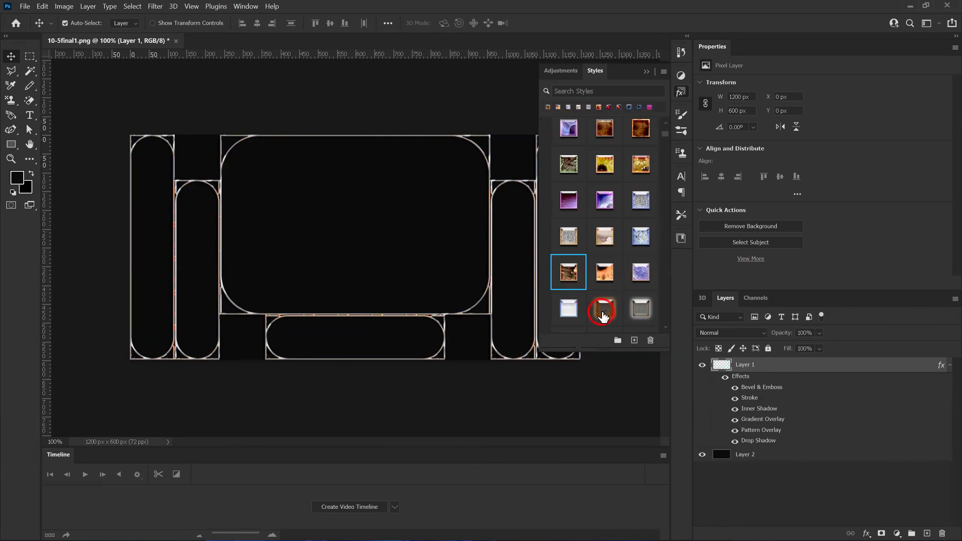
click(603, 311)
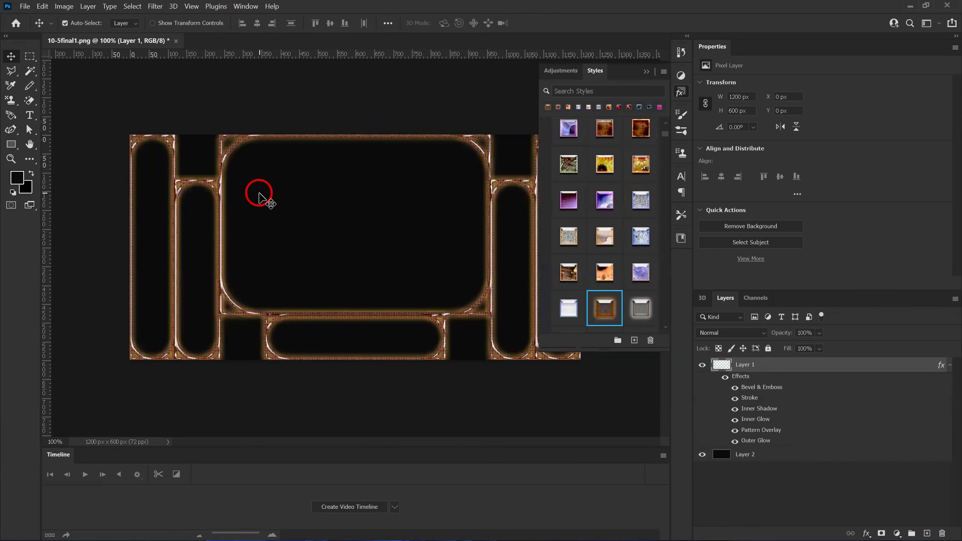
click(24, 6)
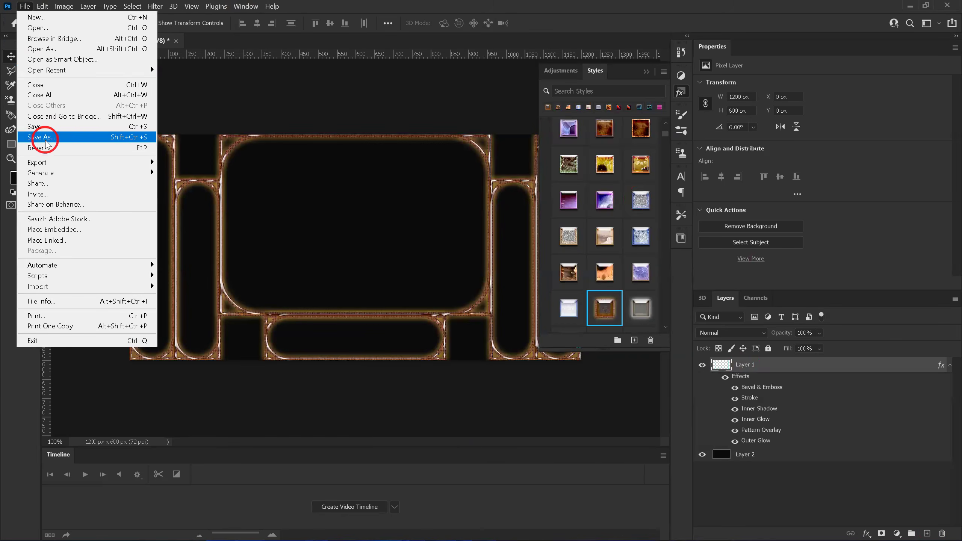
click(45, 138)
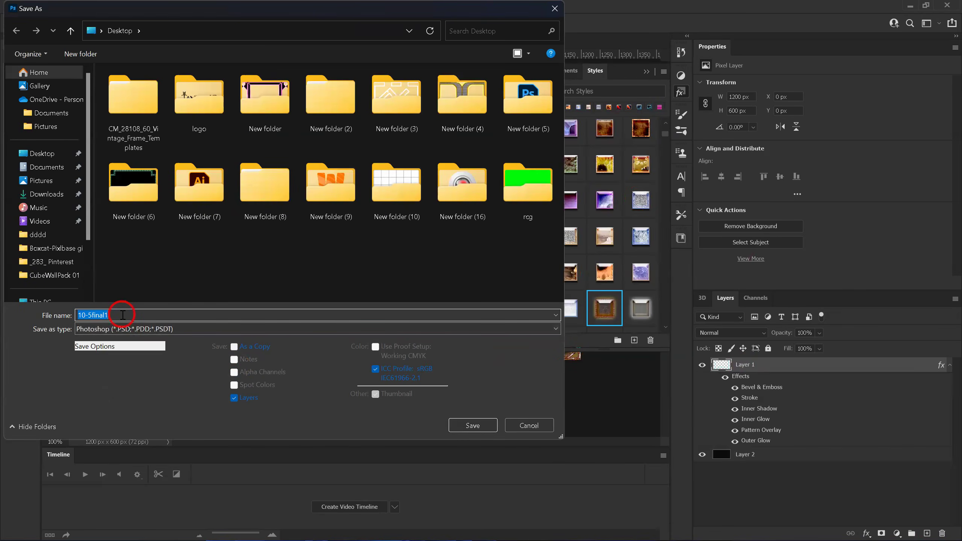
click(142, 336)
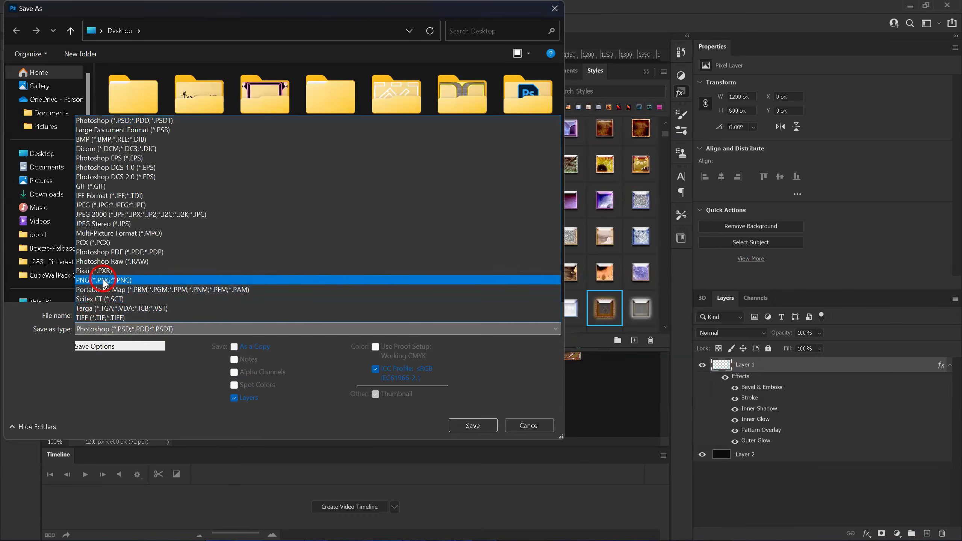
click(140, 277)
click(534, 426)
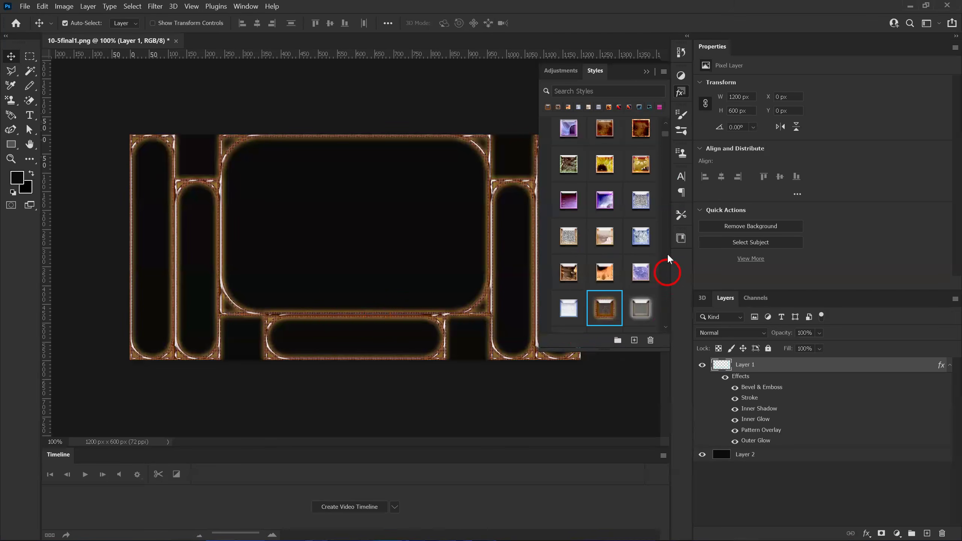
Step: Apply the glossy green, dark red and dark blue styles from the 1000+ Style Pack to Layer 1 in turn
drag(664, 137, 666, 140)
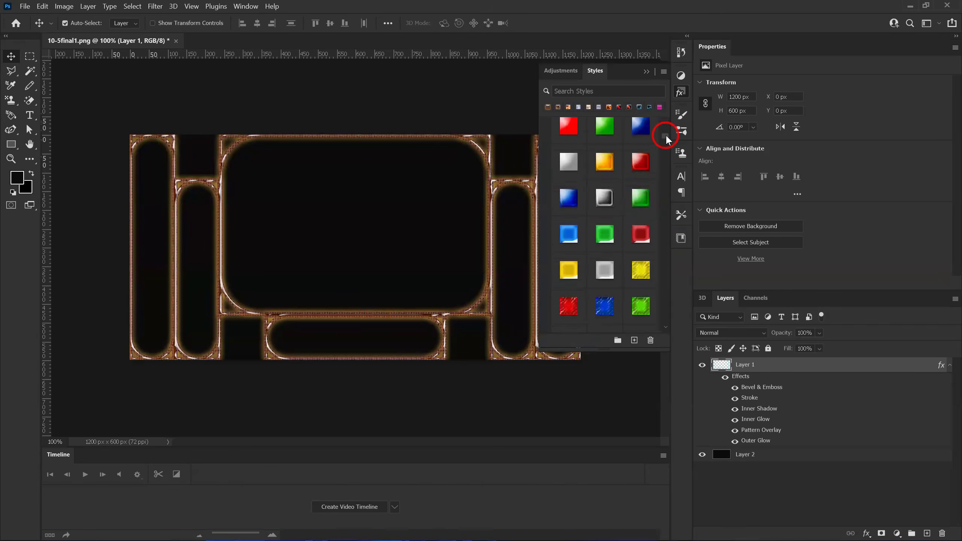
click(649, 201)
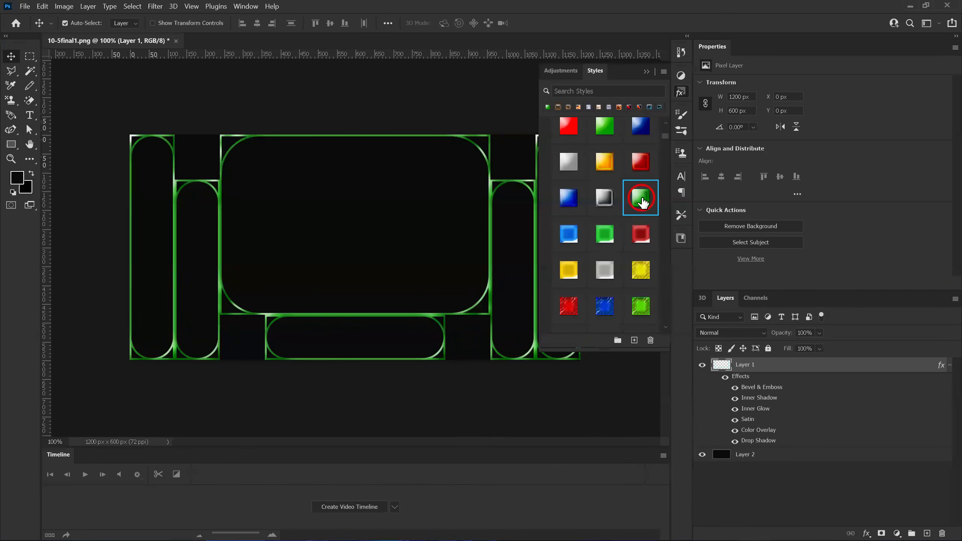
click(640, 165)
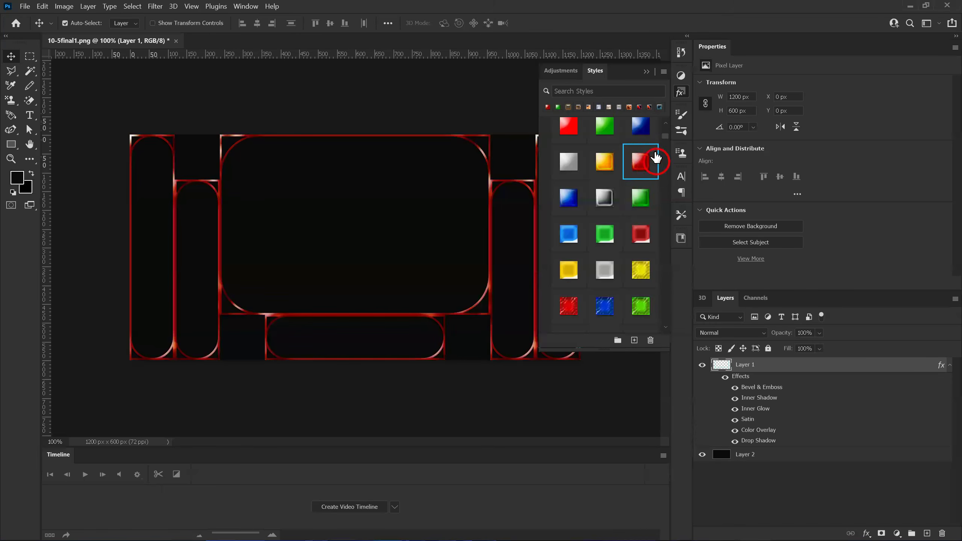
click(640, 126)
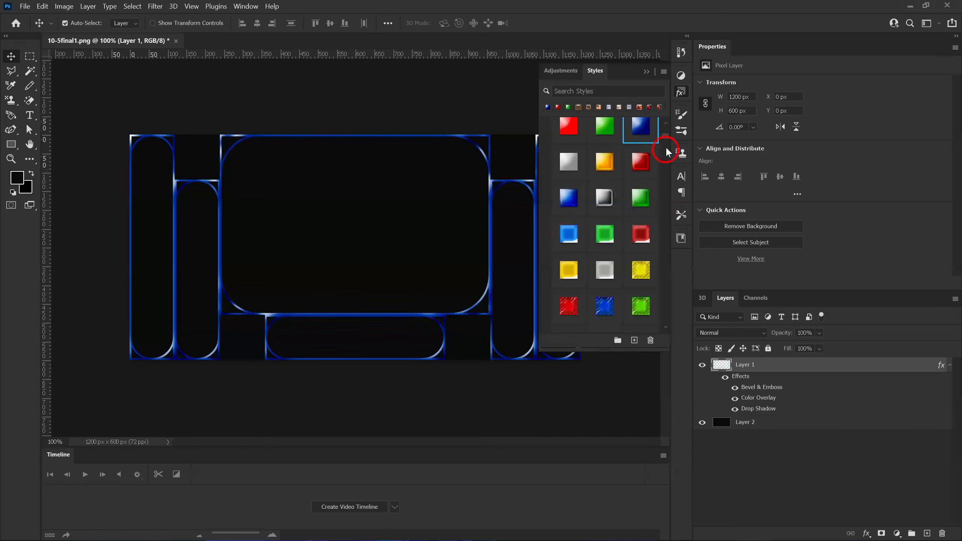
Step: Try the sandy, dark red, turquoise, brown wood plank and cracked grey stone styles on Layer 1 in turn
drag(666, 140, 666, 145)
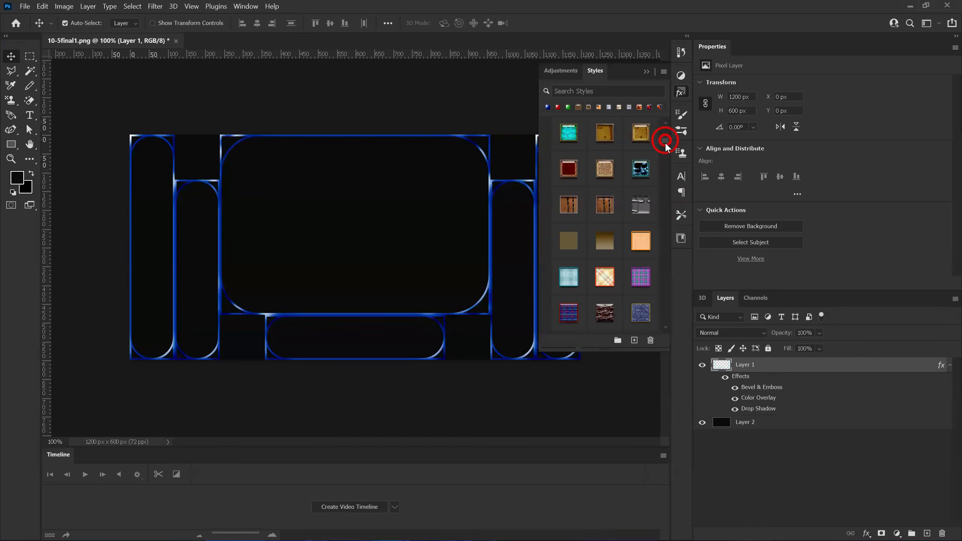
click(612, 168)
click(570, 168)
click(569, 131)
click(576, 206)
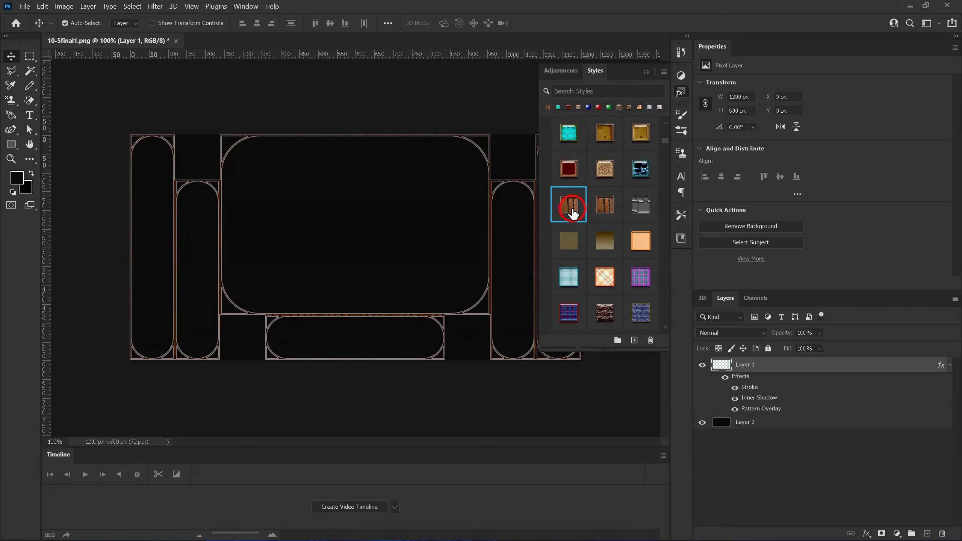
click(639, 205)
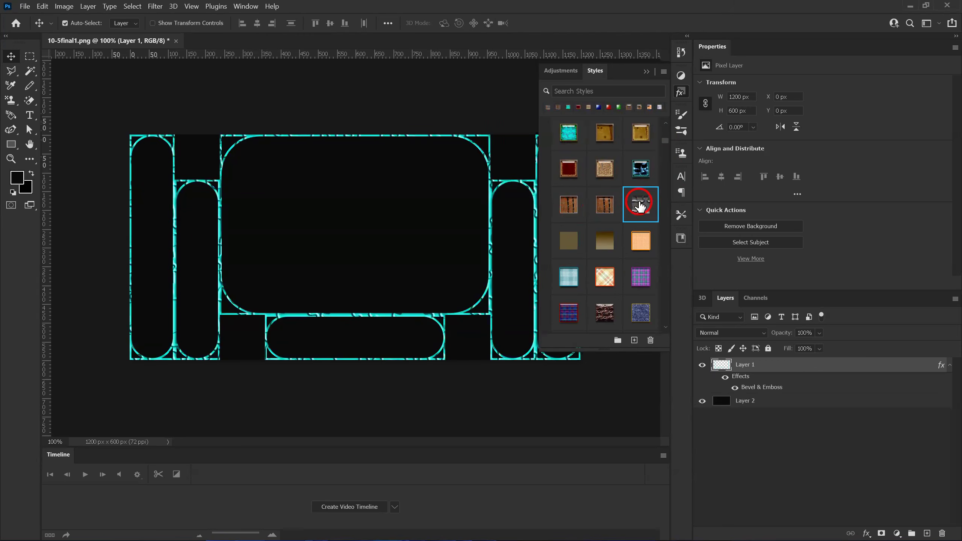
Step: Try the leopard-spot and two dark green striped styles on Layer 1, ending with the leopard-spot one
drag(664, 143, 668, 154)
click(566, 191)
click(603, 153)
click(572, 157)
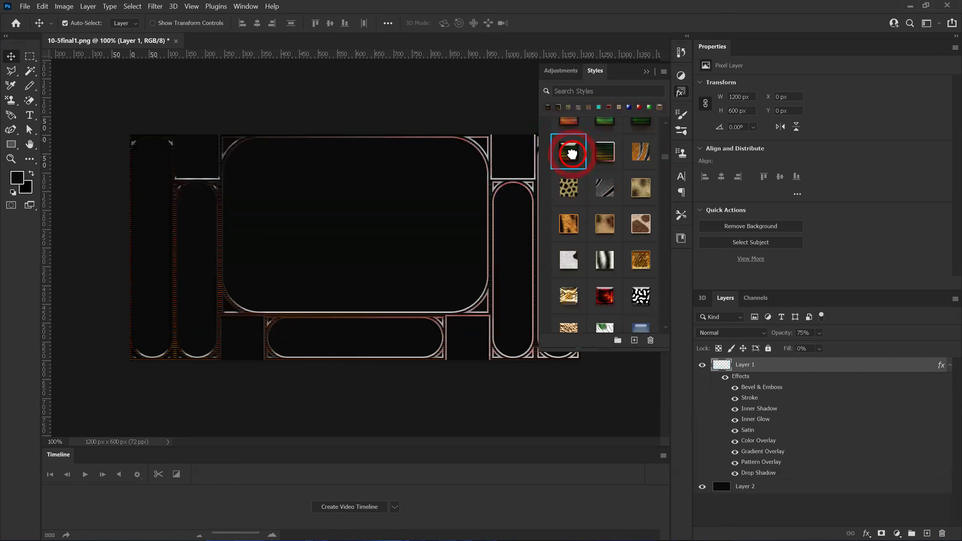
click(569, 191)
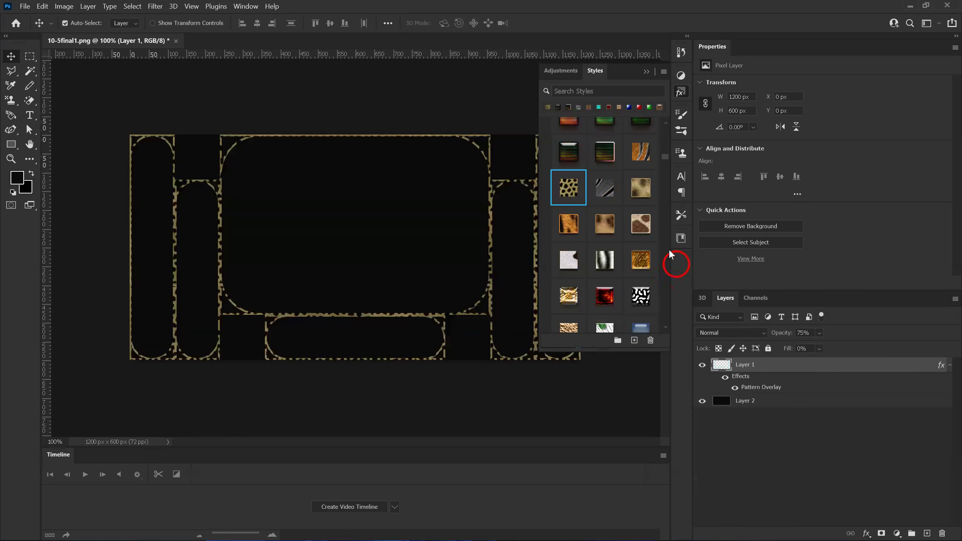
Step: Try the glossy magenta, rainbow-striped and brown glass styles on Layer 1 in turn
click(665, 163)
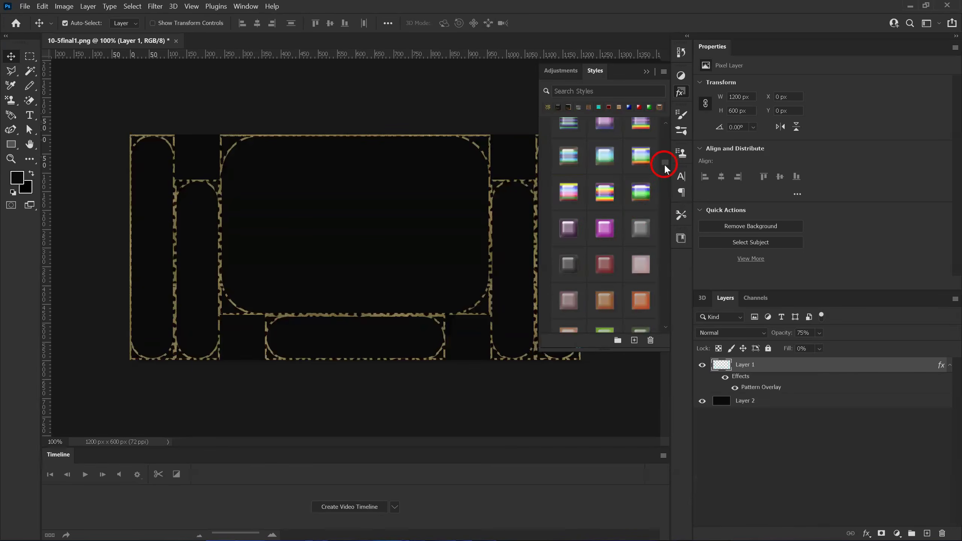
click(604, 225)
click(604, 192)
click(572, 190)
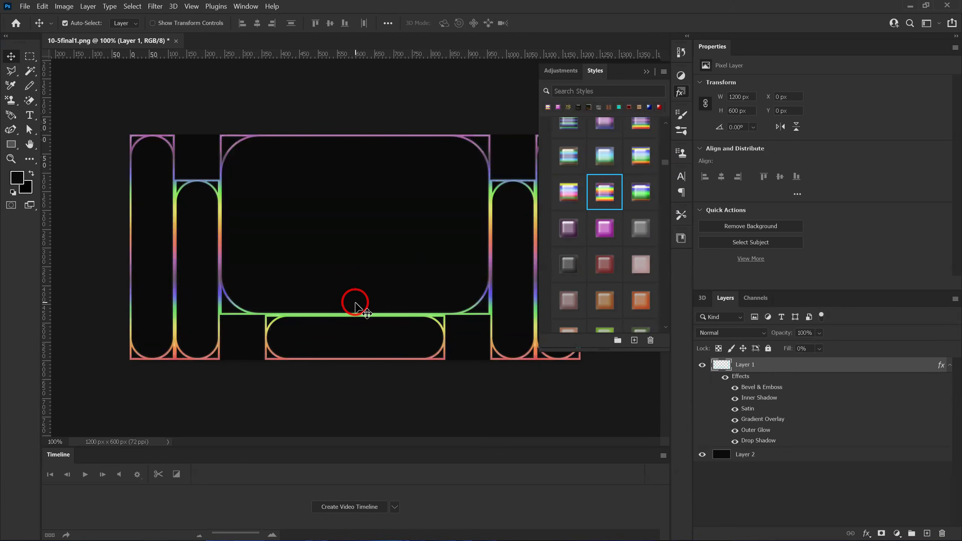
click(605, 310)
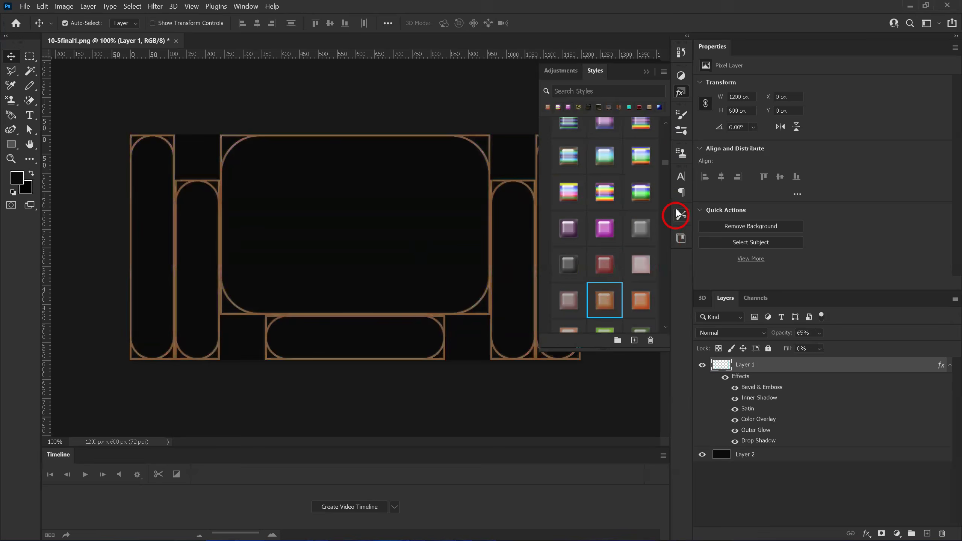
Step: Try the black-and-white splattered style and the dark blue bevelled style on Layer 1
drag(665, 171, 668, 179)
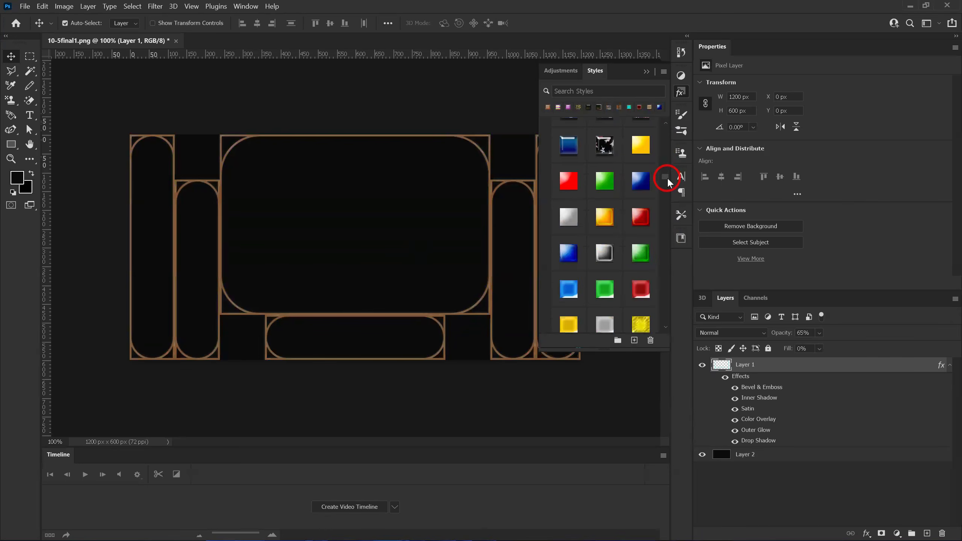
click(604, 145)
click(566, 146)
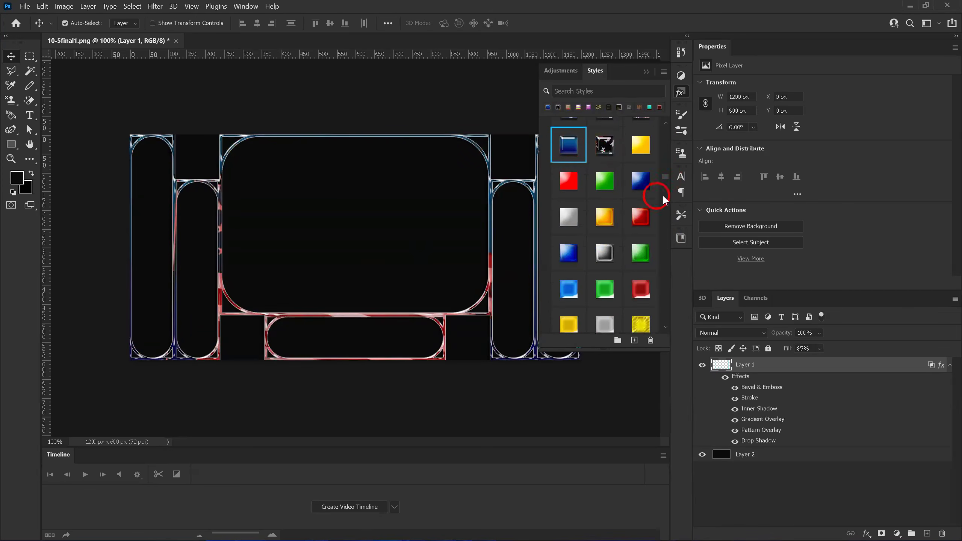
Step: Apply the gold-edged grey, black and green styles to Layer 1, ending with the gold-edged magenta one, and collapse the style list
drag(666, 181, 668, 189)
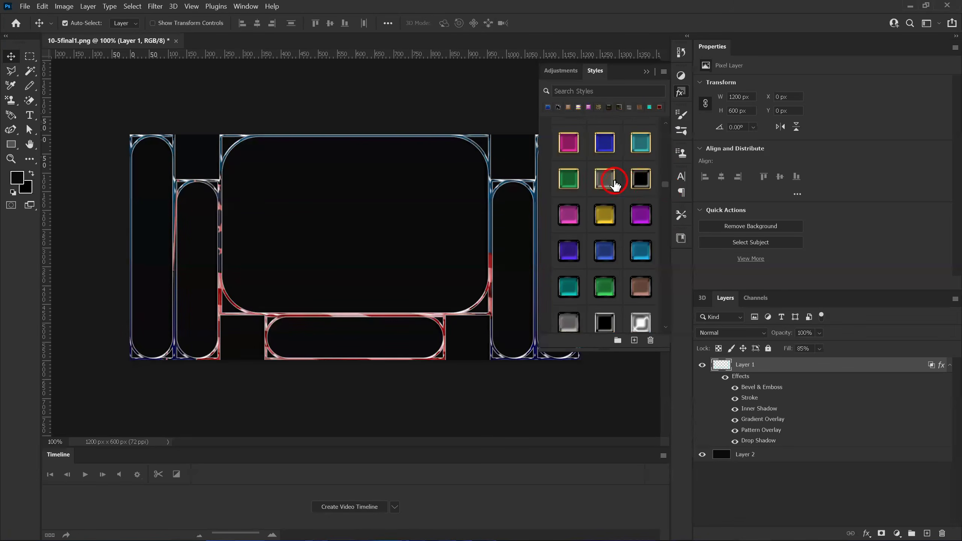
click(612, 180)
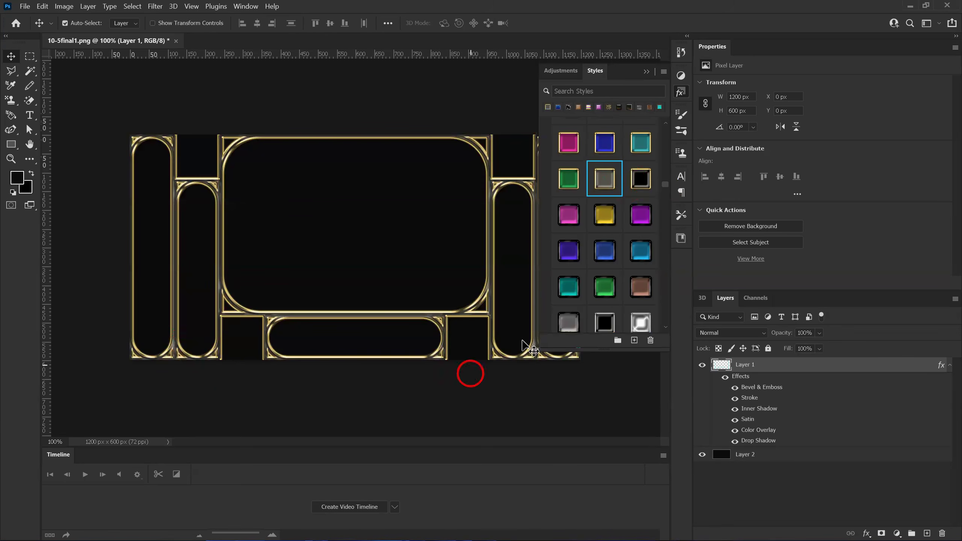
click(638, 187)
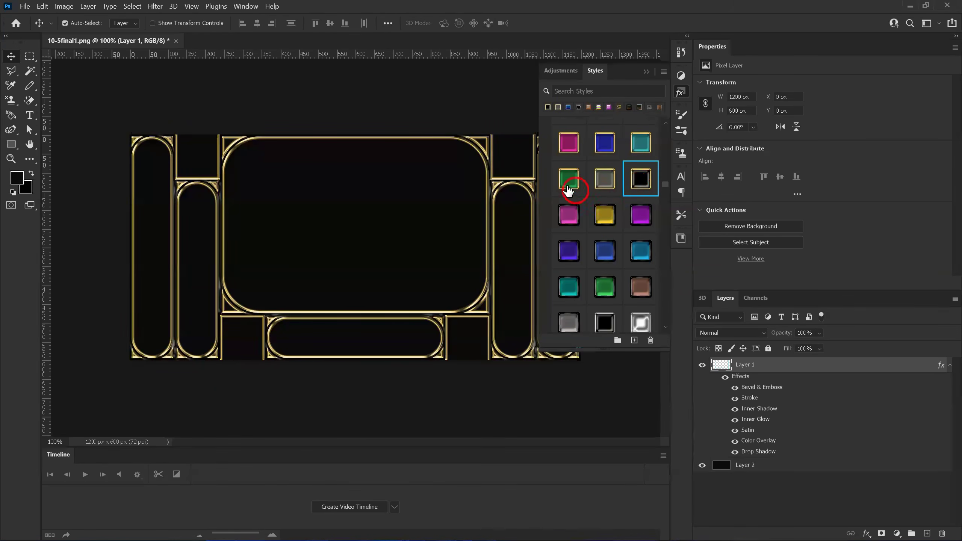
click(567, 181)
click(576, 155)
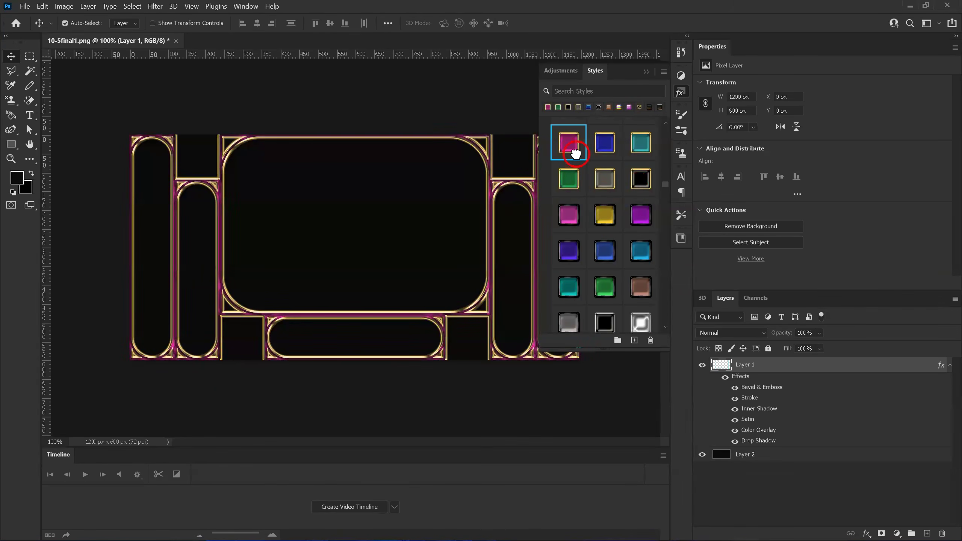
click(646, 72)
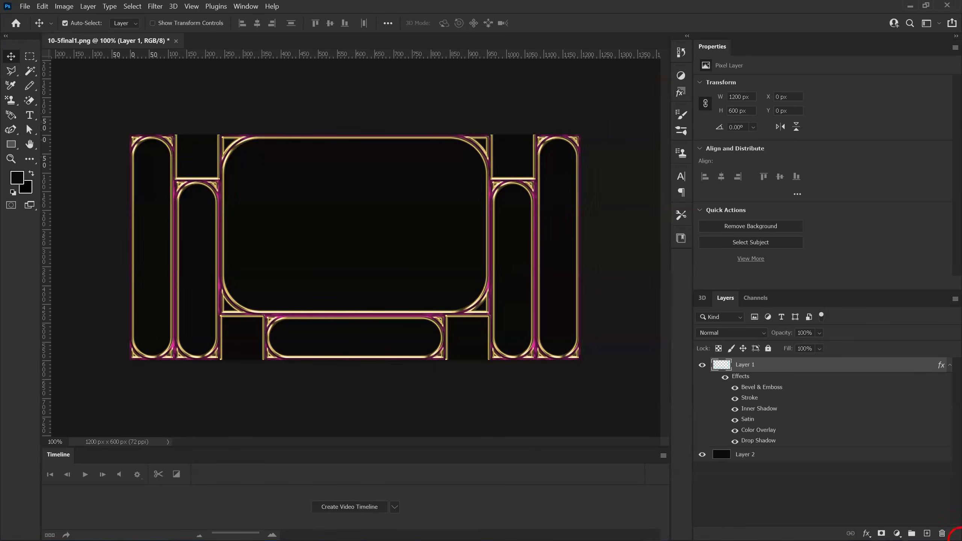
Step: Save the styled layout to the Desktop as a PNG named 10-5final12 with the large file size option
click(24, 6)
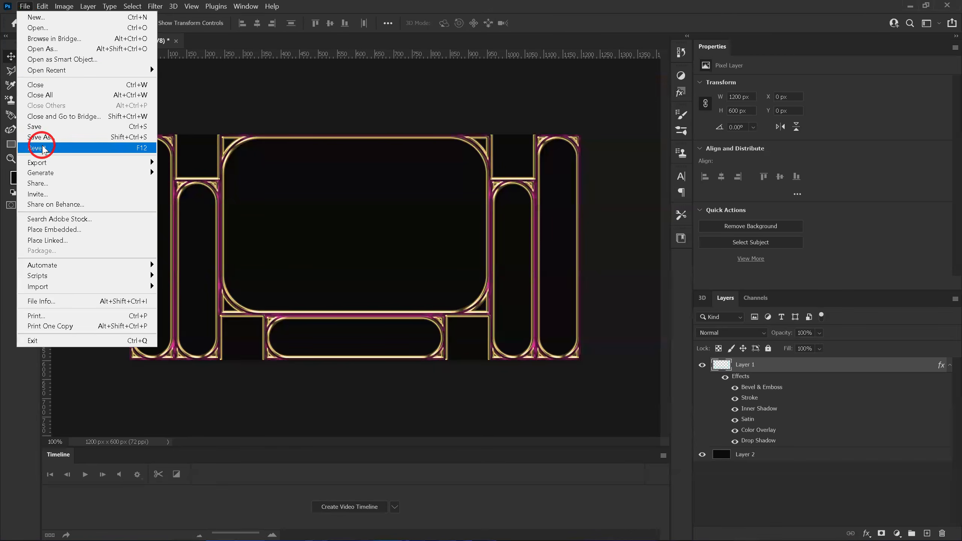
click(42, 132)
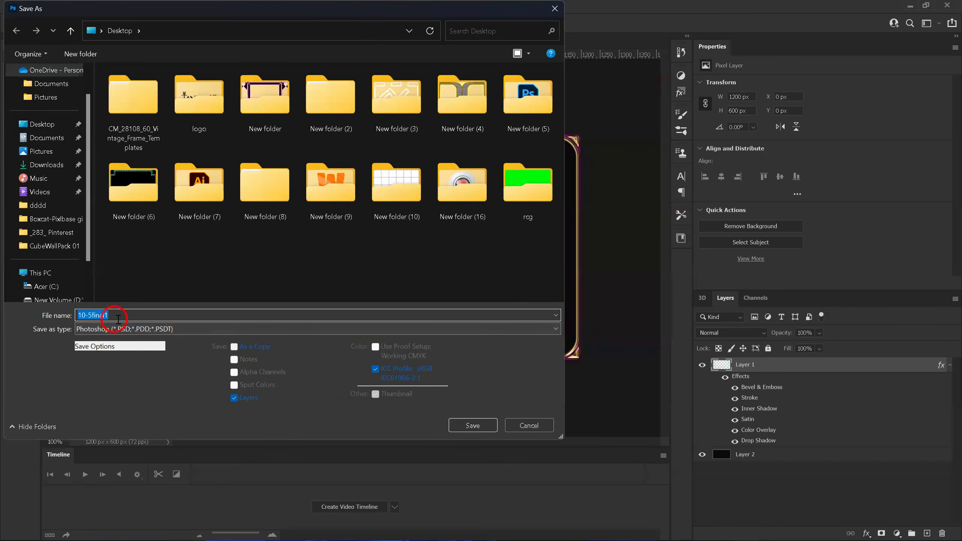
click(127, 328)
click(116, 281)
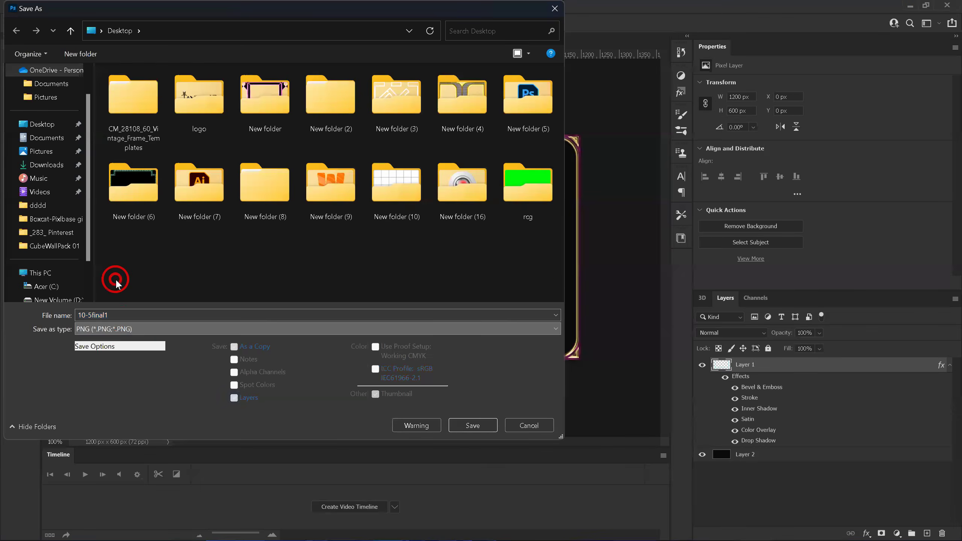
double_click(118, 315)
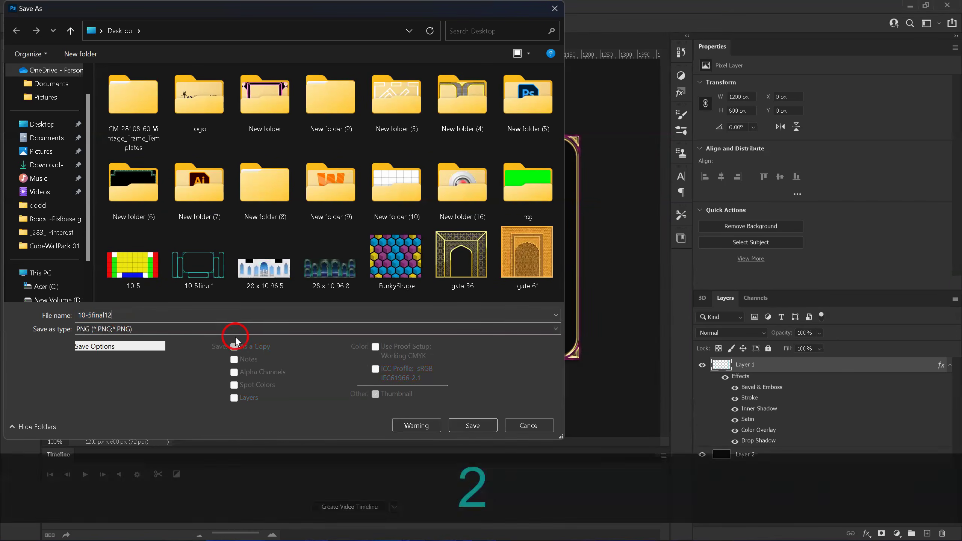
click(461, 426)
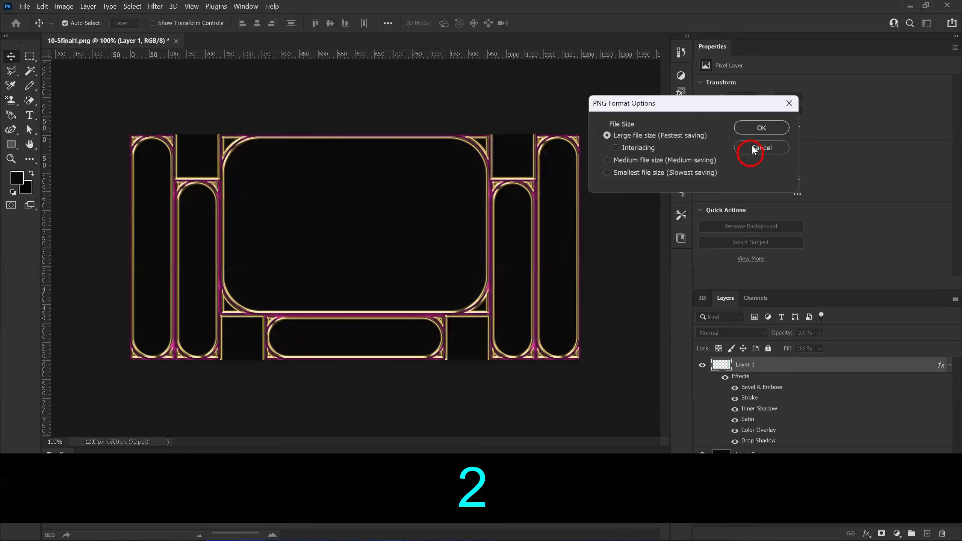
click(761, 128)
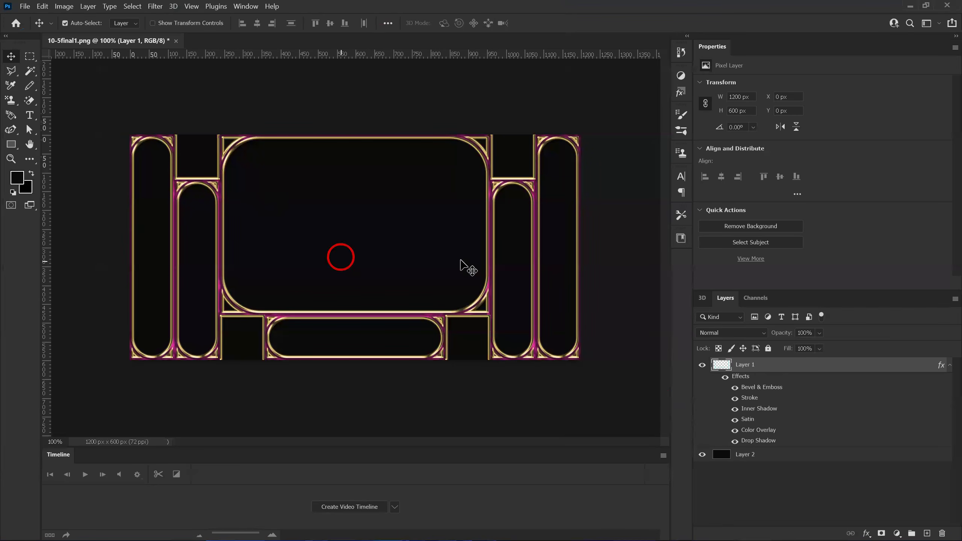
Step: Examine the gold and magenta frame edges and rounded corners up close across the layout
key(ctrl+equal)
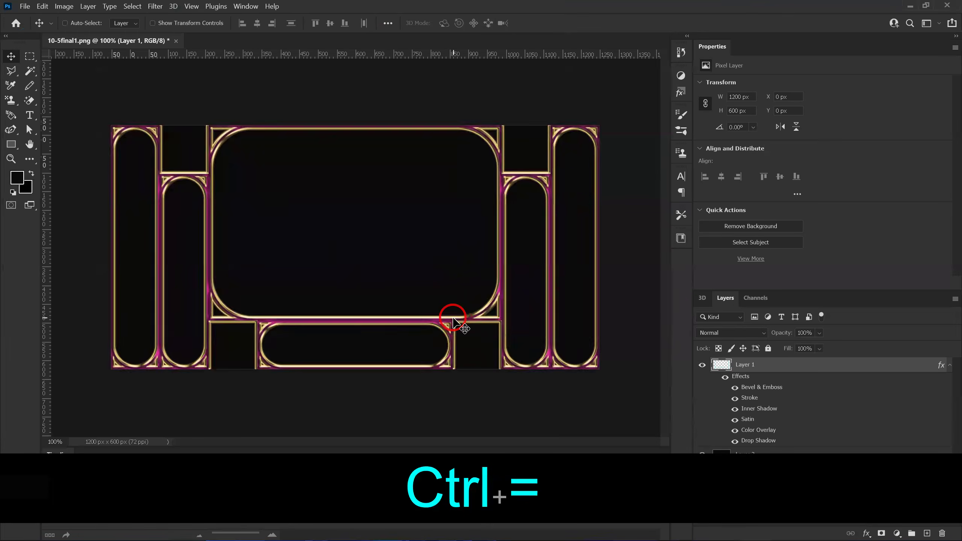
key(space)
drag(328, 359, 556, 329)
drag(447, 317, 438, 371)
drag(359, 228, 363, 298)
drag(337, 251, 182, 270)
drag(506, 233, 268, 214)
drag(504, 275, 321, 289)
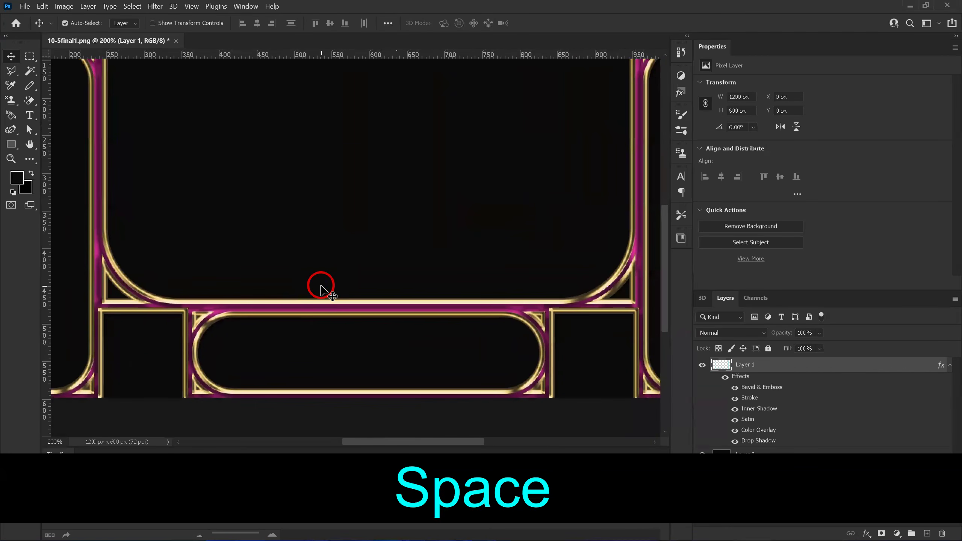
key(ctrl+minus)
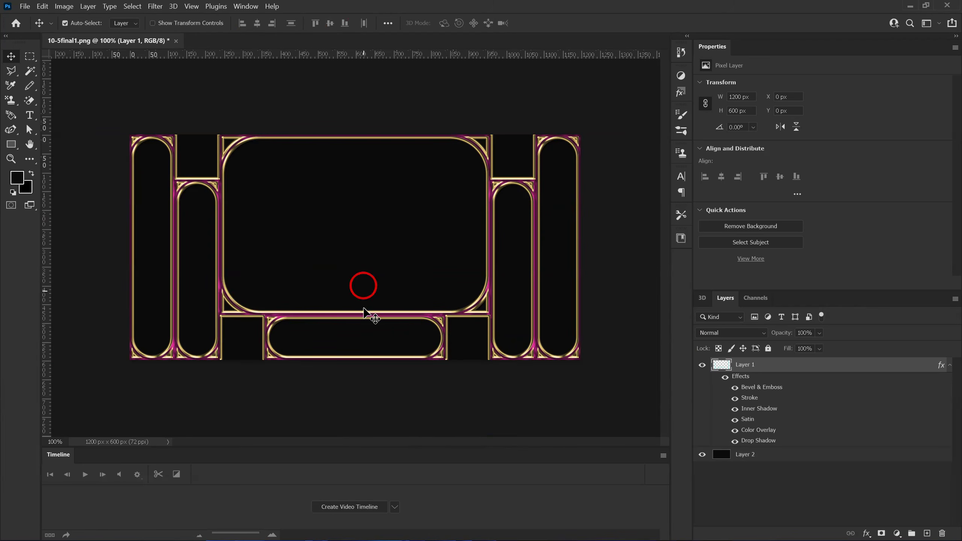
Step: Add the horizontal text "VFX" inside the small rounded frame below the large central one
click(29, 115)
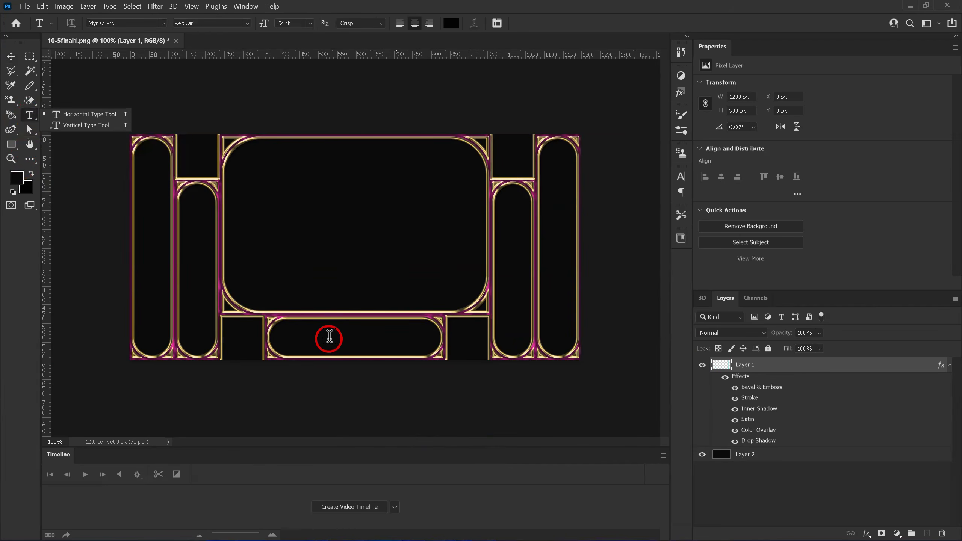
click(329, 336)
click(328, 336)
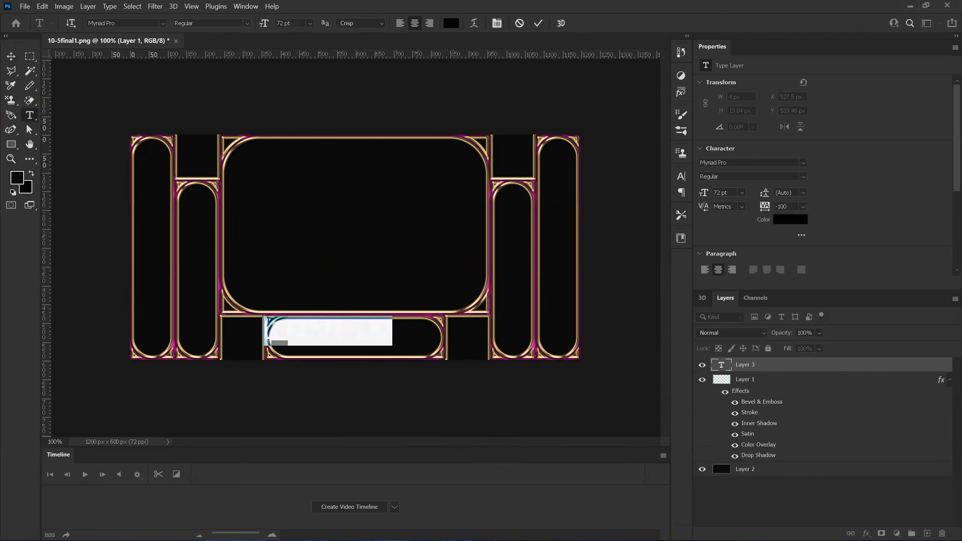
text(VF)
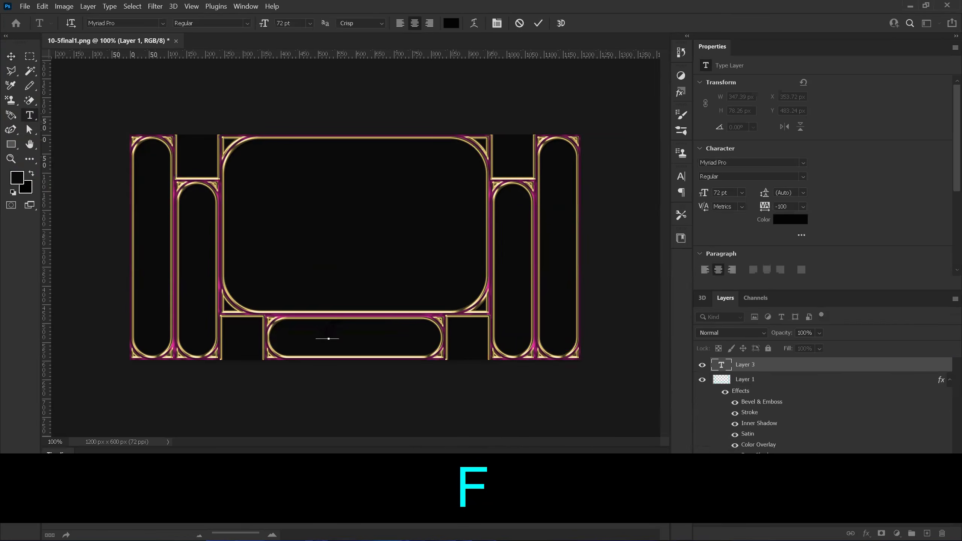
text(X)
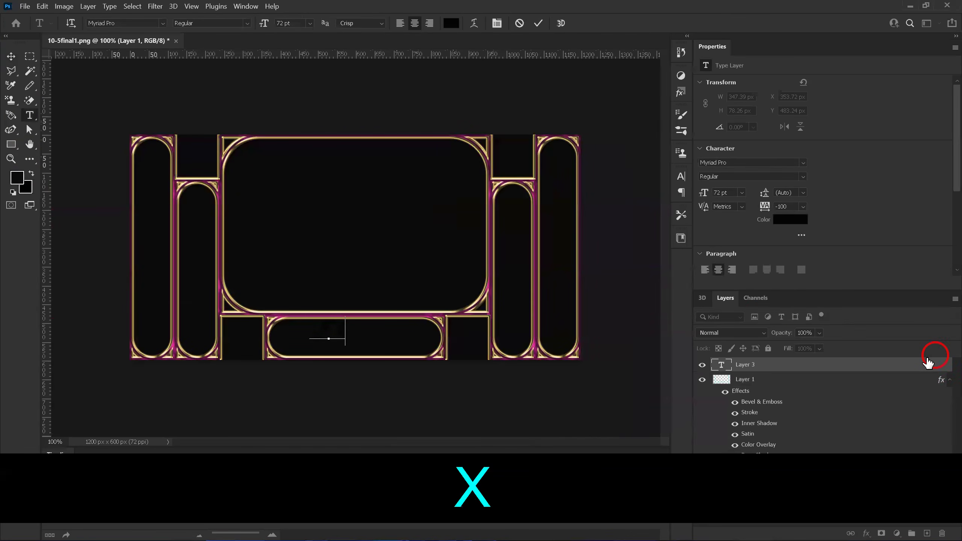
Step: Set the colour of the whole VFX text to cyan 08efe4
drag(345, 333, 296, 336)
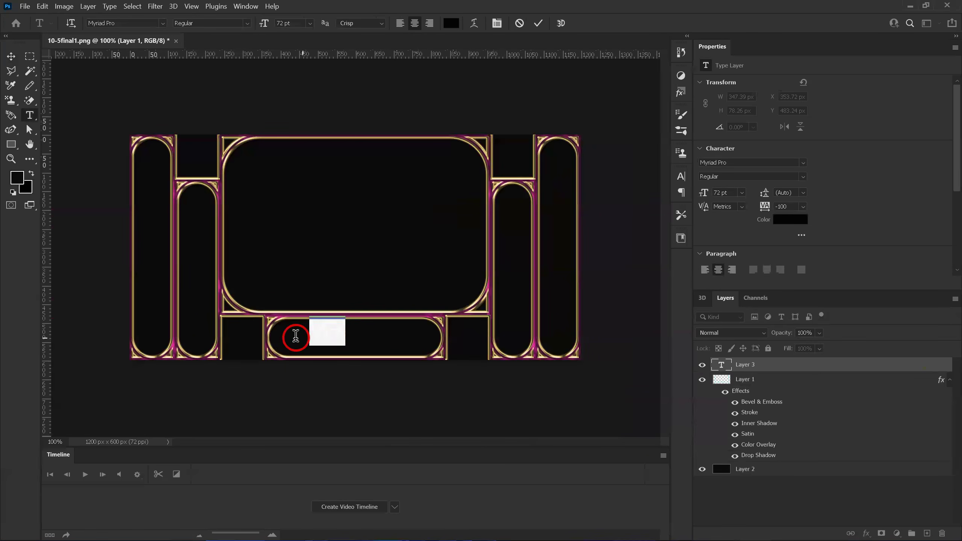
click(453, 26)
drag(606, 208, 648, 195)
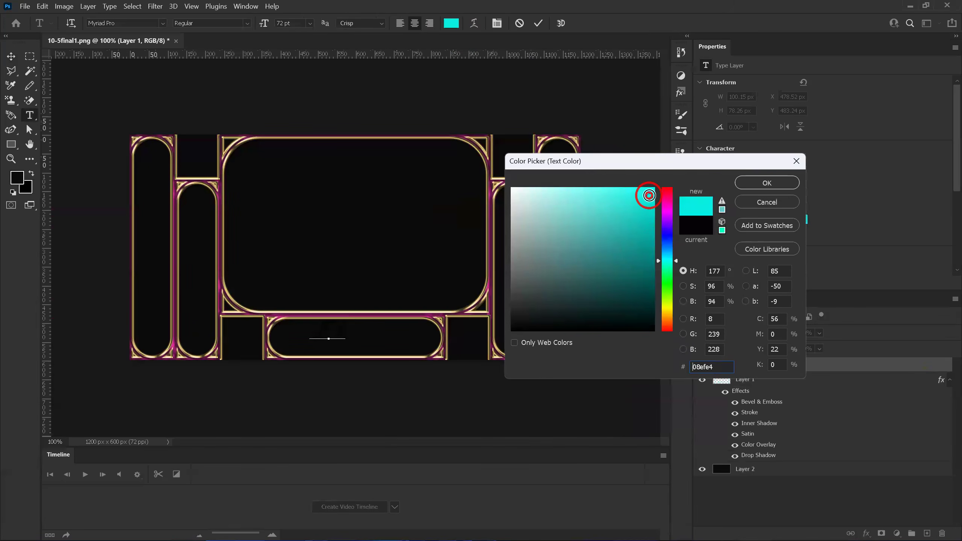
click(769, 183)
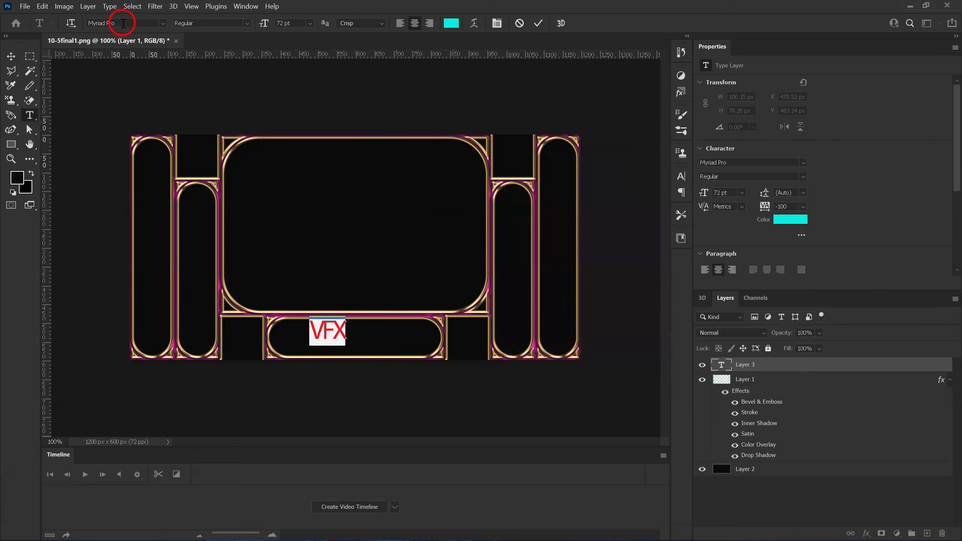
Step: Set the VFX text's font to Magneto Bold and finish editing the text
click(163, 23)
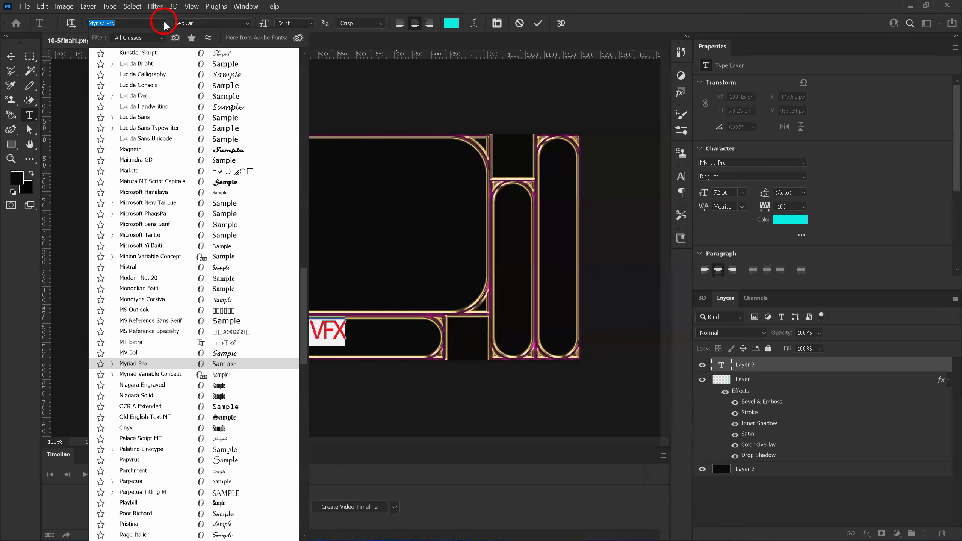
click(227, 184)
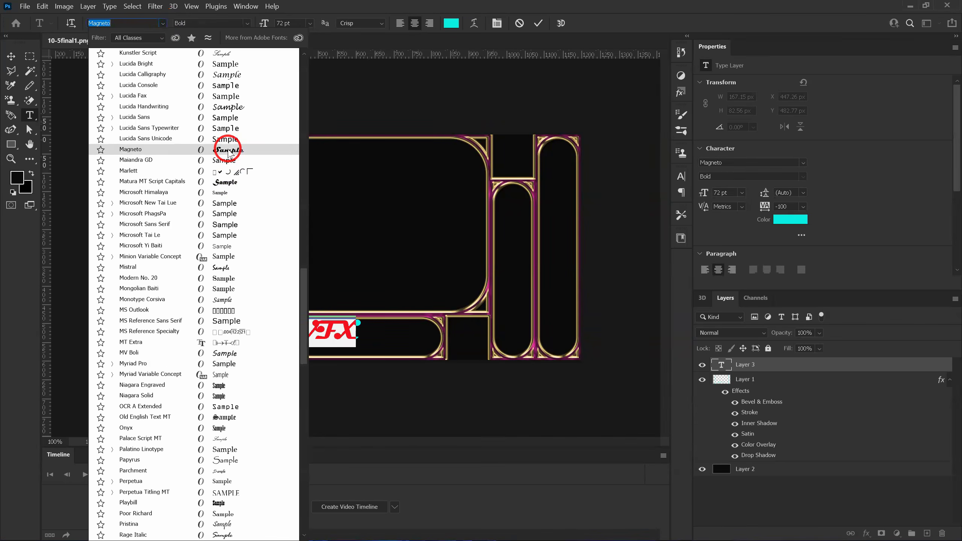
click(229, 150)
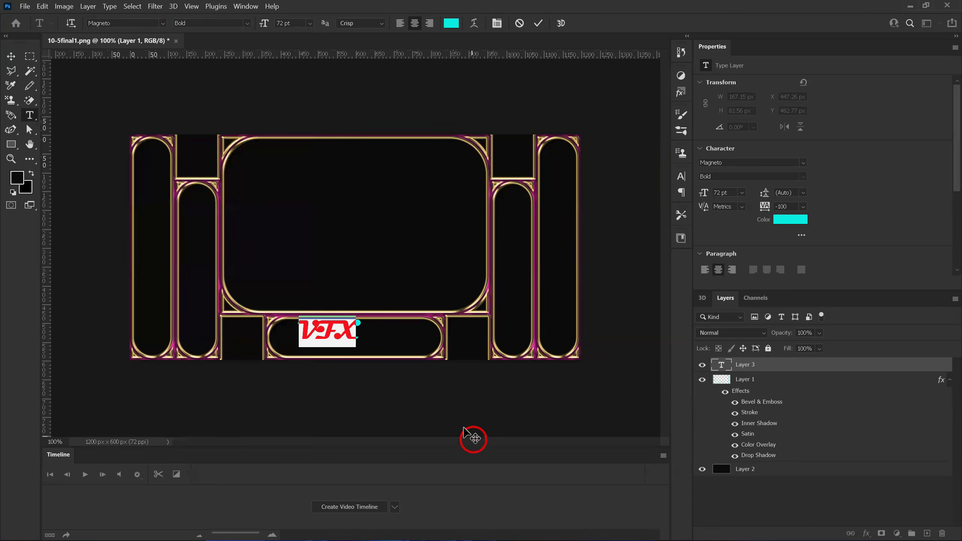
click(11, 58)
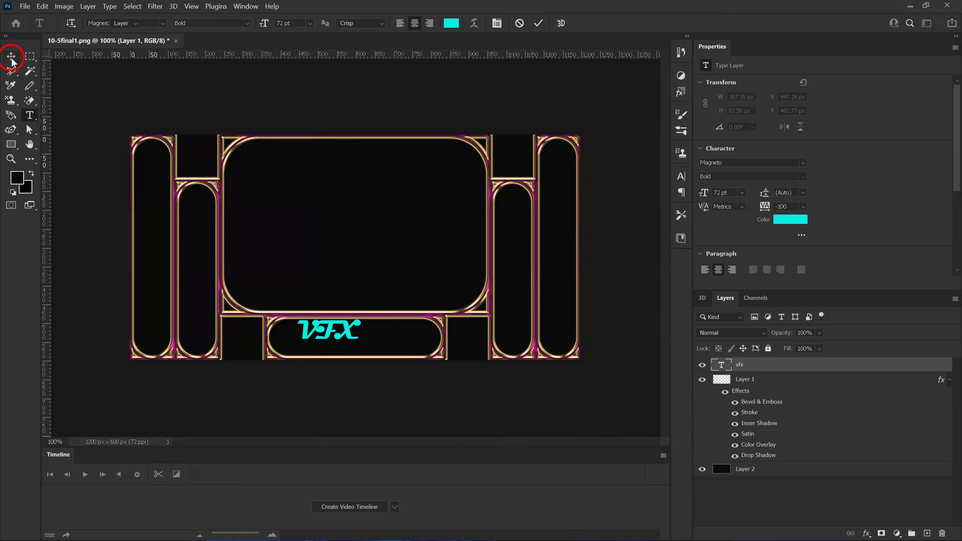
Step: Centre the VFX text in the small lower frame and stretch it to about 375 × 100 px to fill the frame
drag(329, 337, 362, 343)
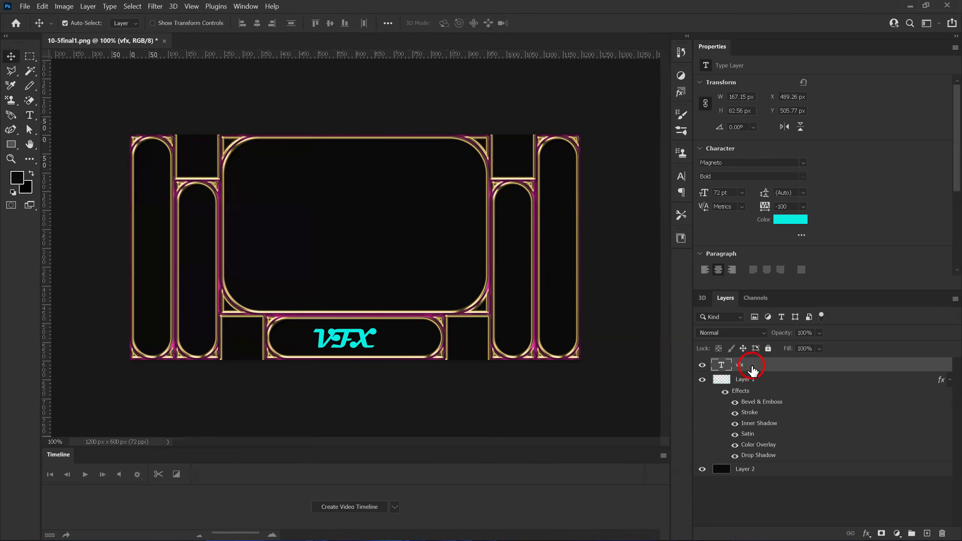
key(ctrl)
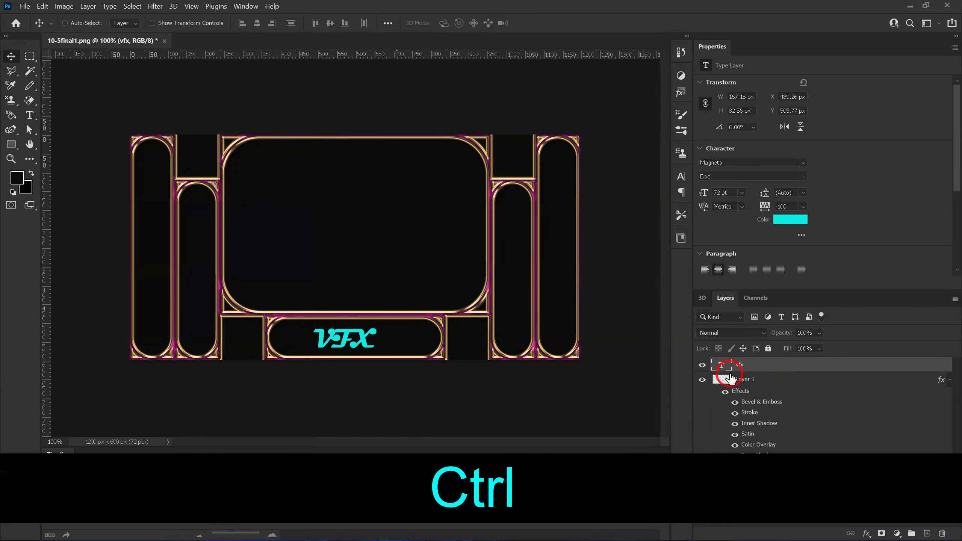
key(ctrl+t)
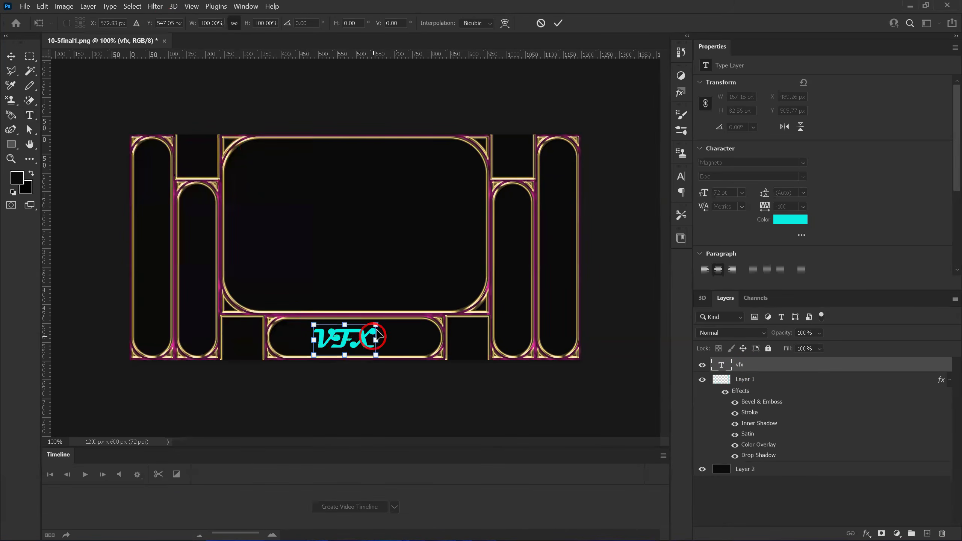
drag(376, 325, 425, 337)
key(shift)
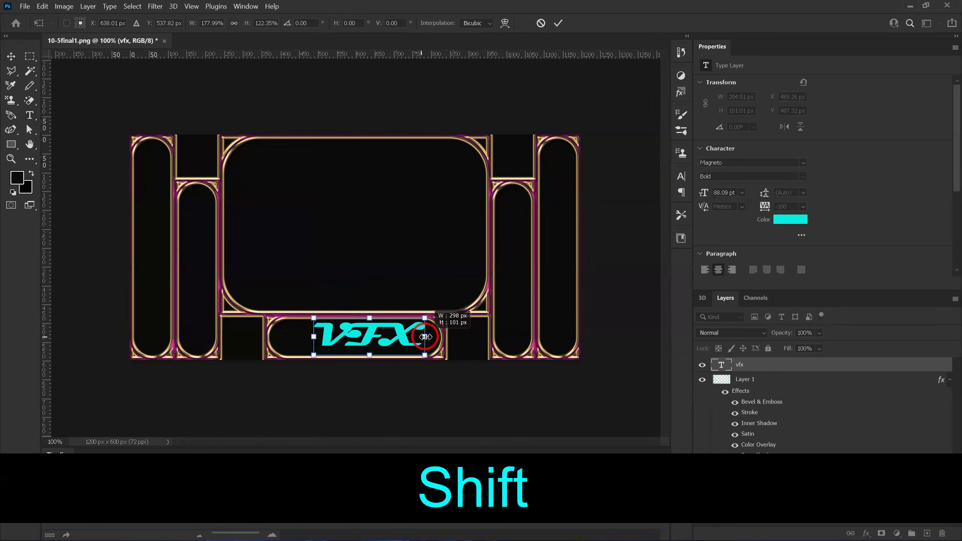
drag(313, 336, 285, 336)
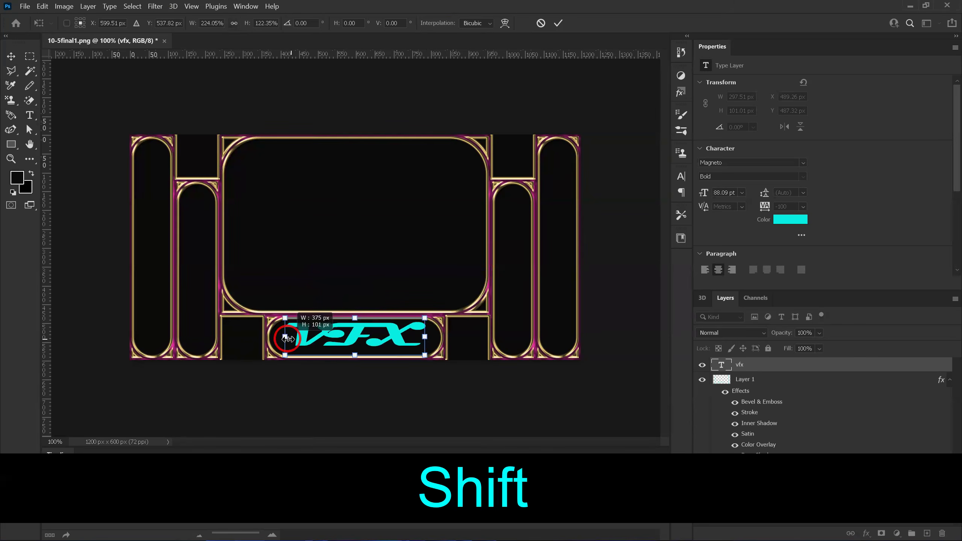
mouse_move(355, 317)
mouse_down()
mouse_move(356, 282)
mouse_move(359, 317)
mouse_up()
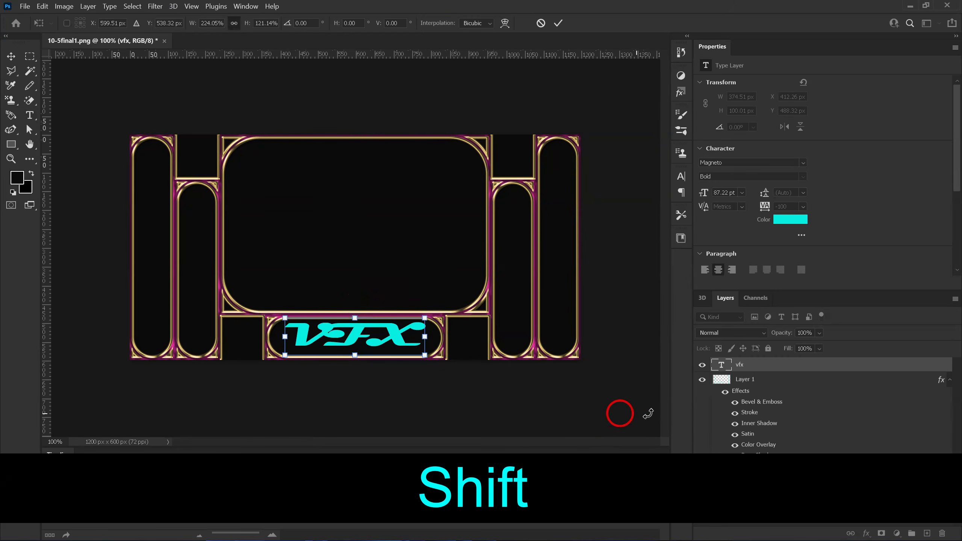
Step: Nudge the stretched VFX text down and slightly left to about X 410, Y 502 px and commit the transform
key(Down)
key(Down)
key(Down)
key(Down)
key(Down)
key(Down)
key(Down)
key(Down)
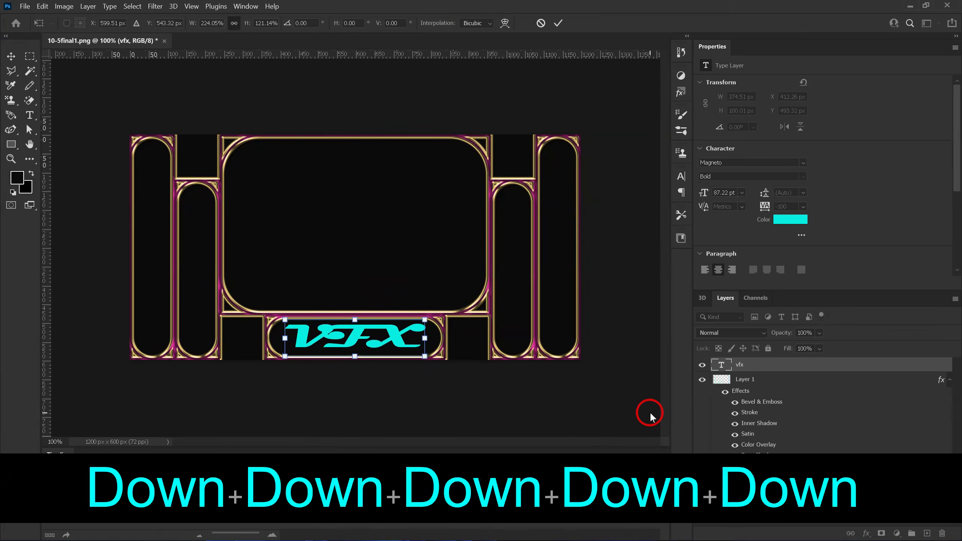
key(Down)
key(Down)
key(Down)
key(Down)
key(Down)
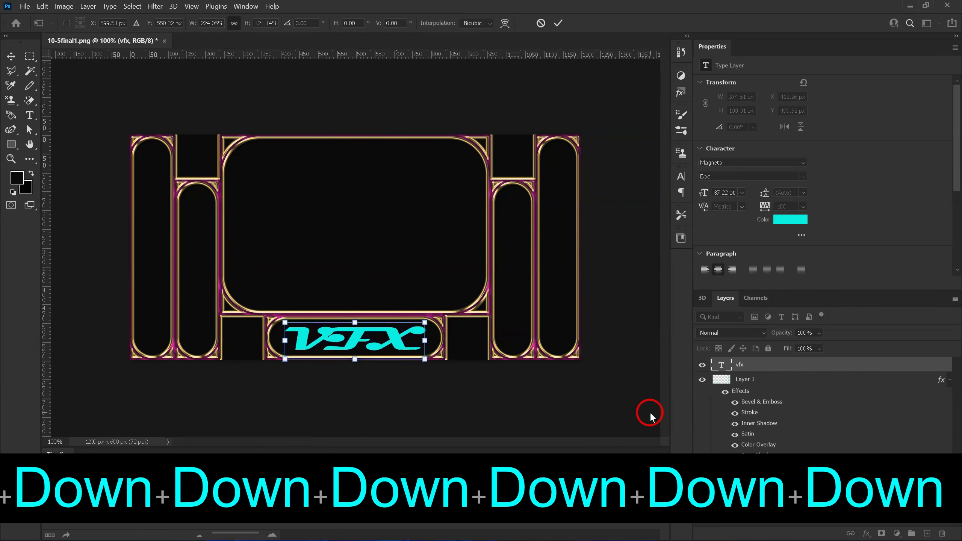
key(Down)
key(Right)
key(Left)
key(Left)
key(Left)
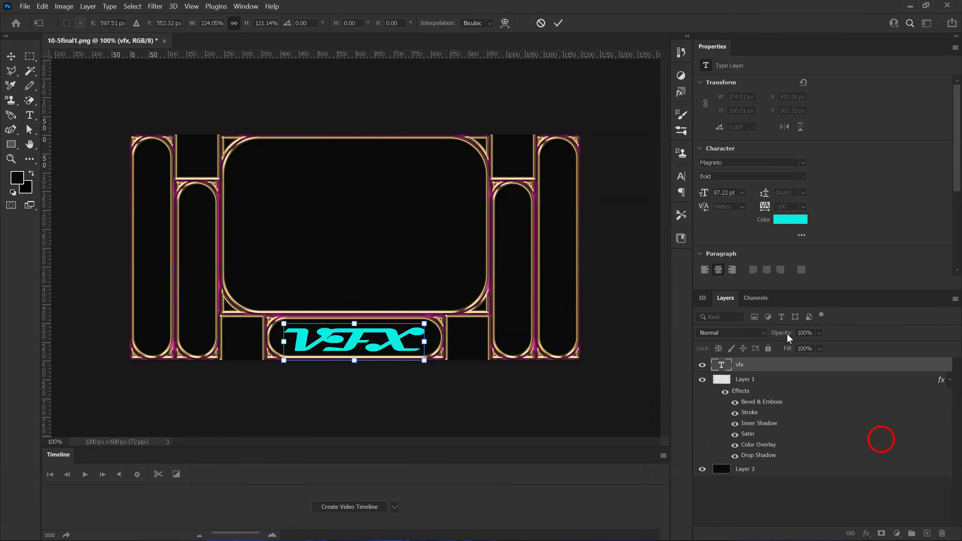
click(558, 23)
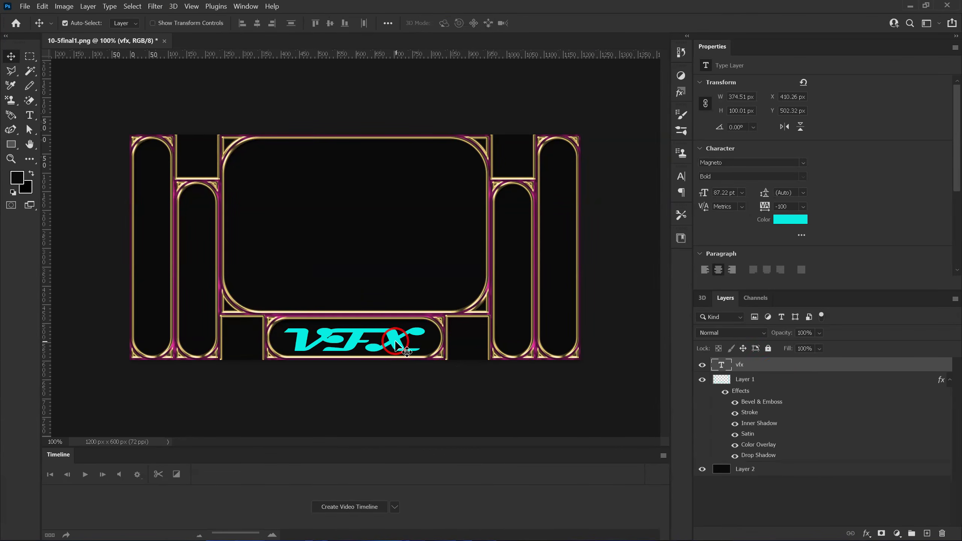
Step: Show the layer style presets and expand the 1000+ Style Pack group
click(245, 6)
click(251, 362)
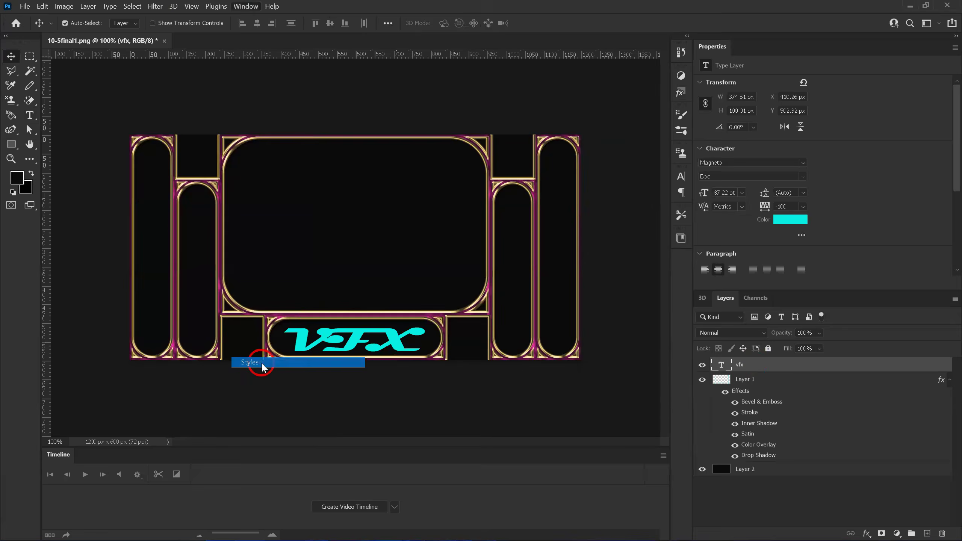
click(546, 190)
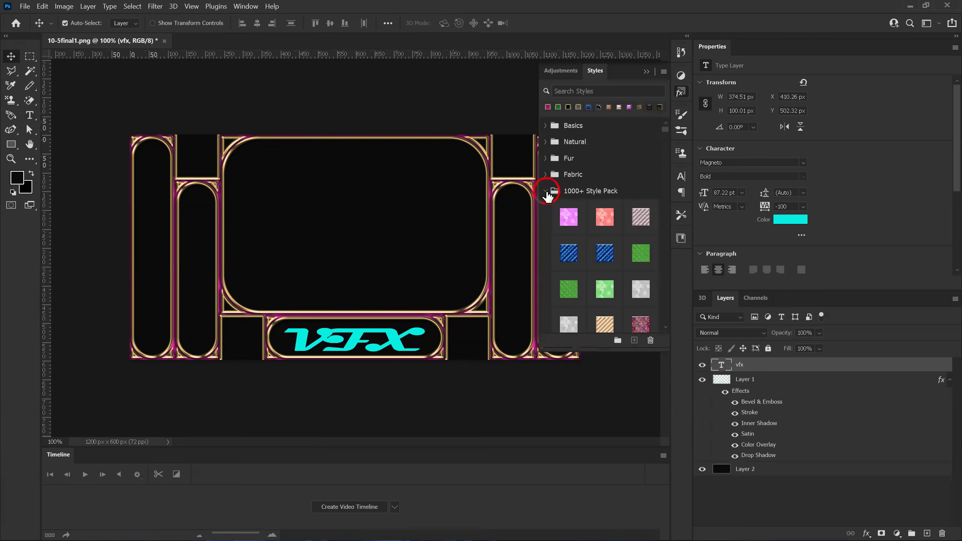
Step: Try several glossy multicoloured gradient presets from the 1000+ Style Pack on the VFX text
drag(665, 136, 667, 159)
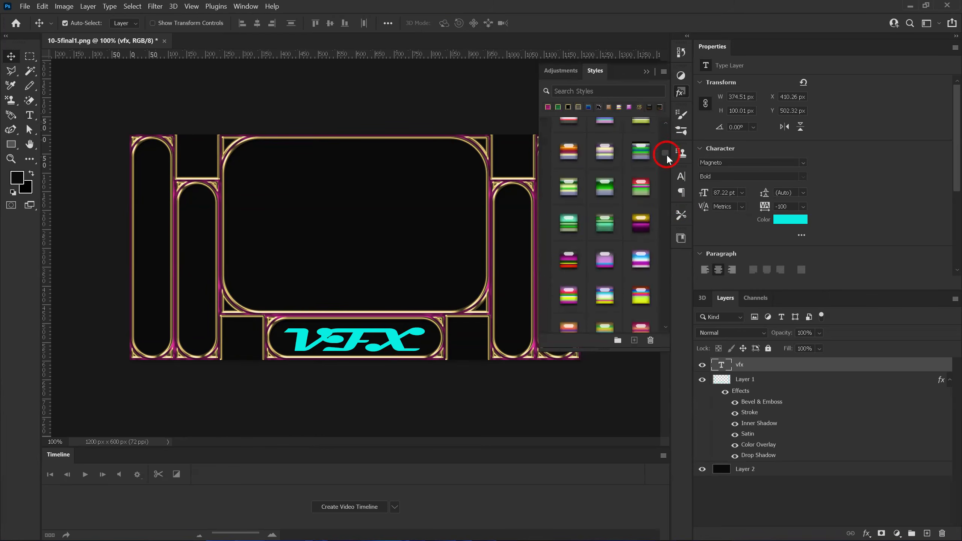
click(569, 260)
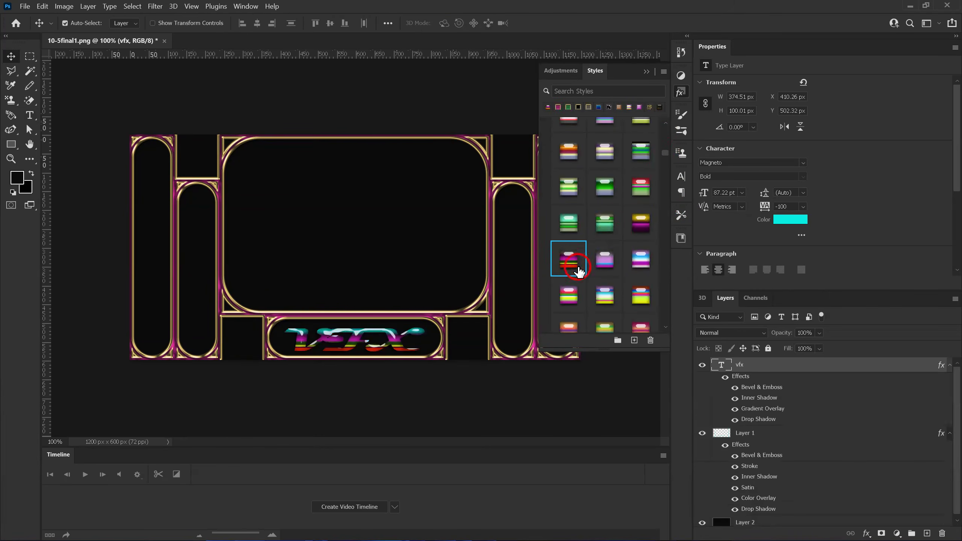
click(605, 223)
click(640, 223)
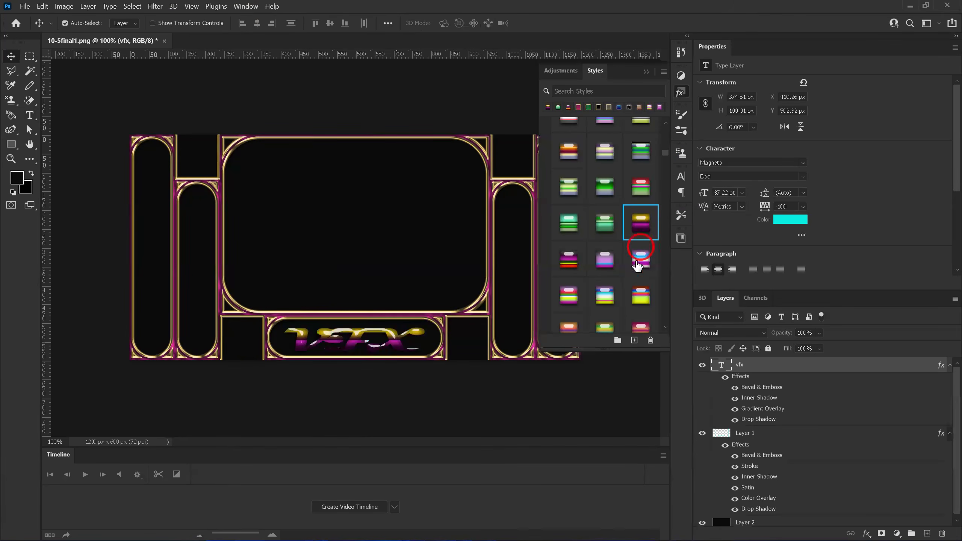
click(605, 260)
click(568, 258)
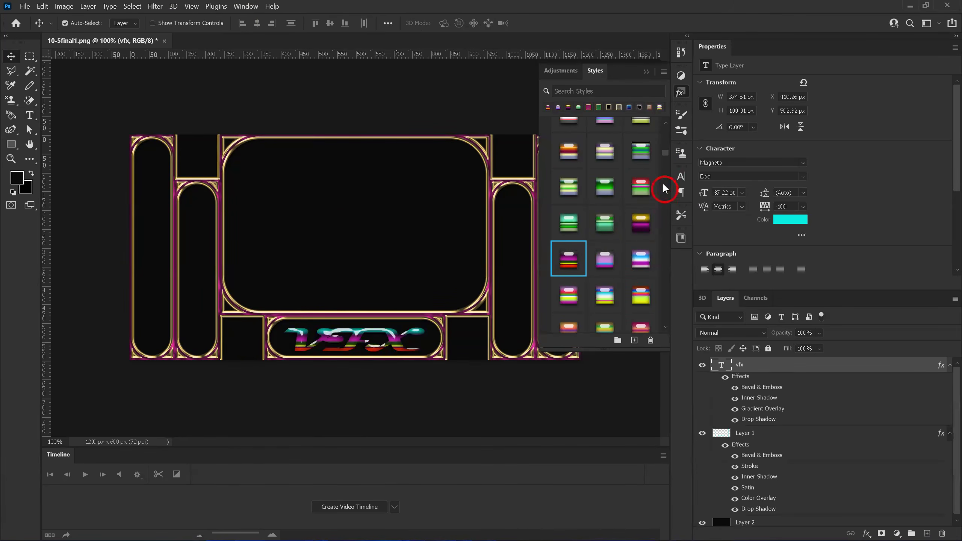
Step: Apply the dark patterned preset with a silver bevelled edge from the 1000+ Style Pack to the VFX text
drag(668, 153, 666, 178)
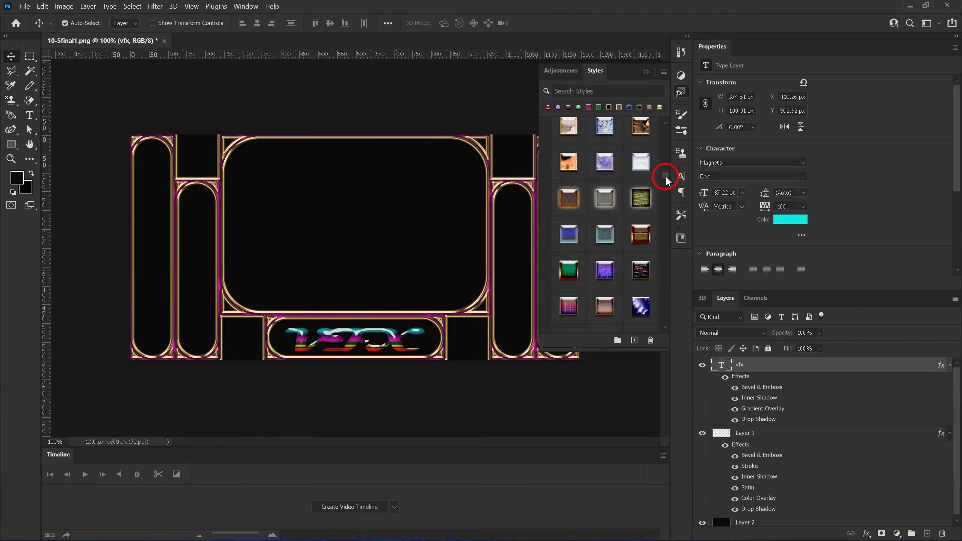
click(640, 234)
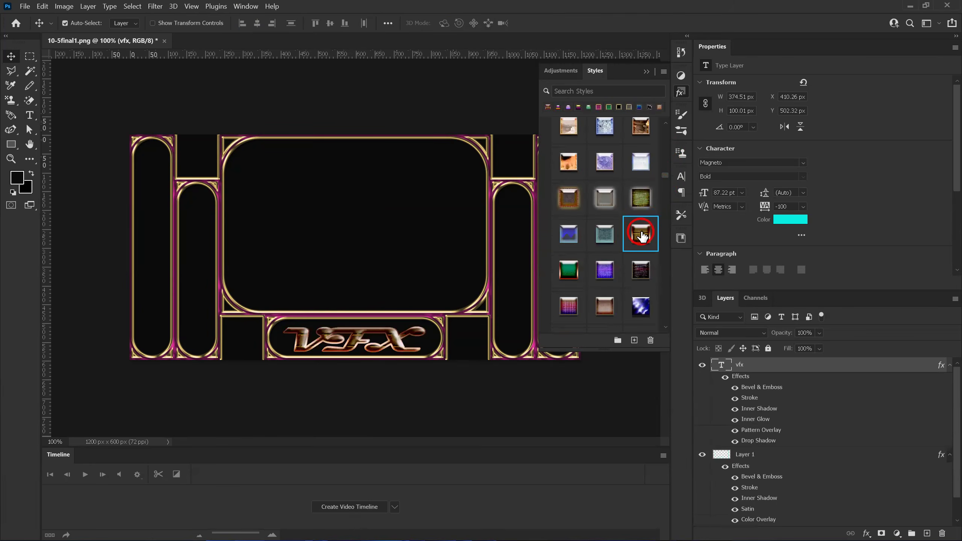
click(637, 275)
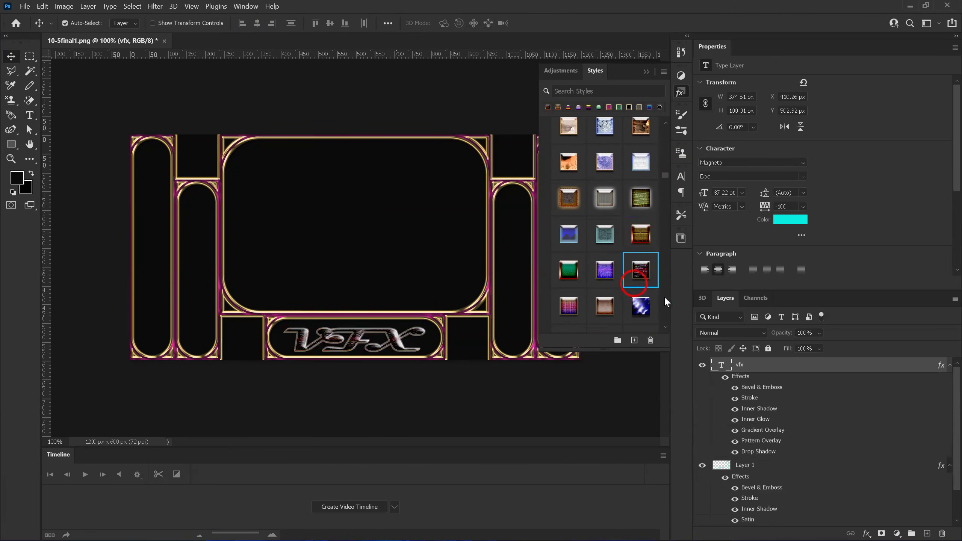
click(651, 73)
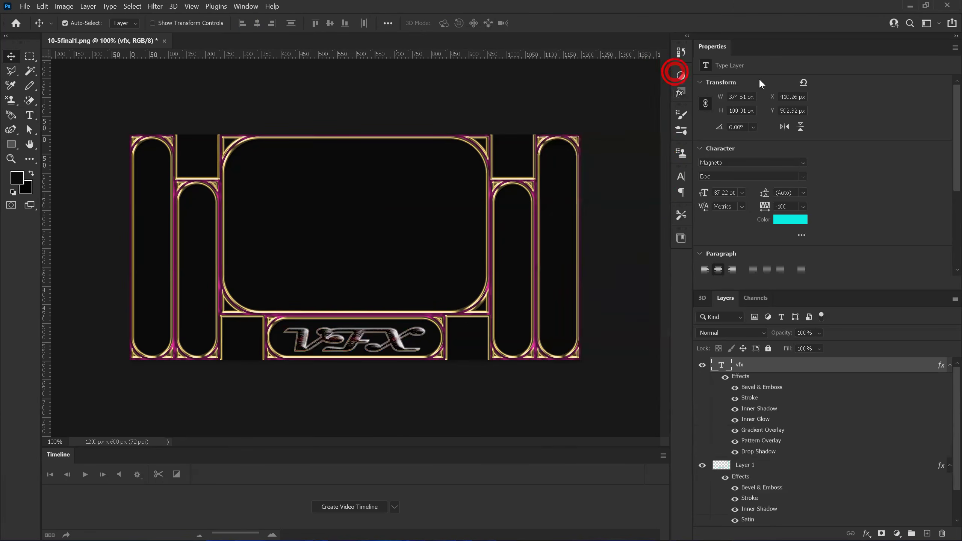
Step: Examine the styled VFX lettering up close and against the whole frame layout
key(ctrl)
key(ctrl+equal)
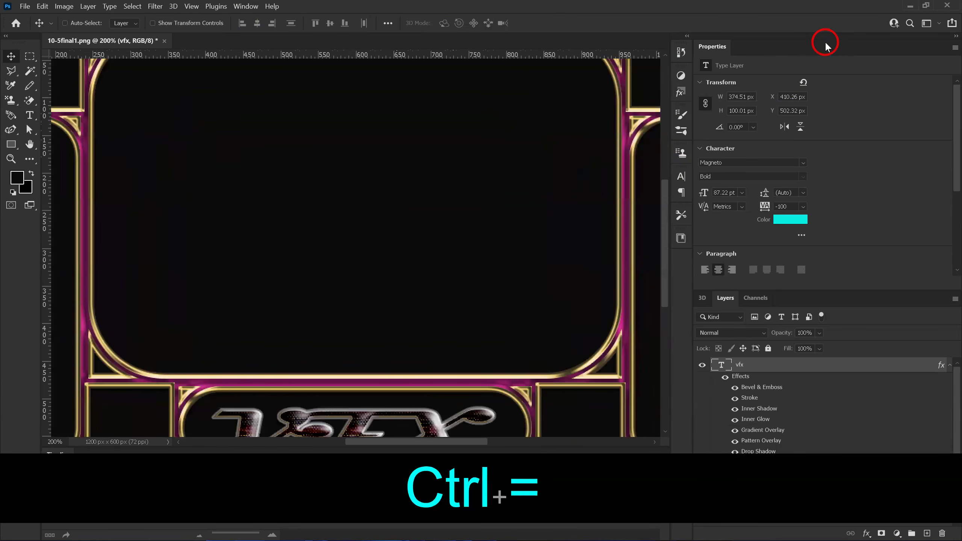
key(space)
drag(530, 344, 498, 217)
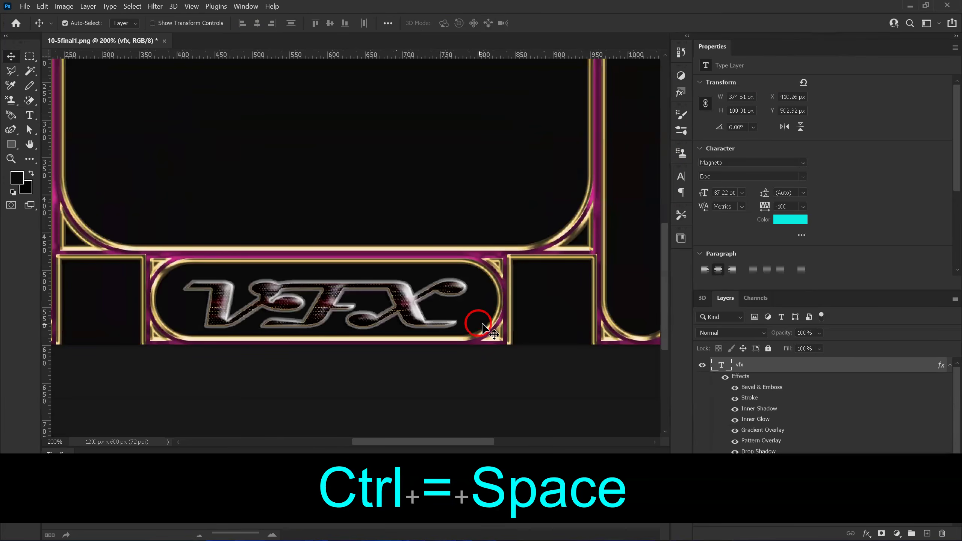
key(ctrl)
key(ctrl+minus)
key(ctrl+minus)
key(ctrl+minus)
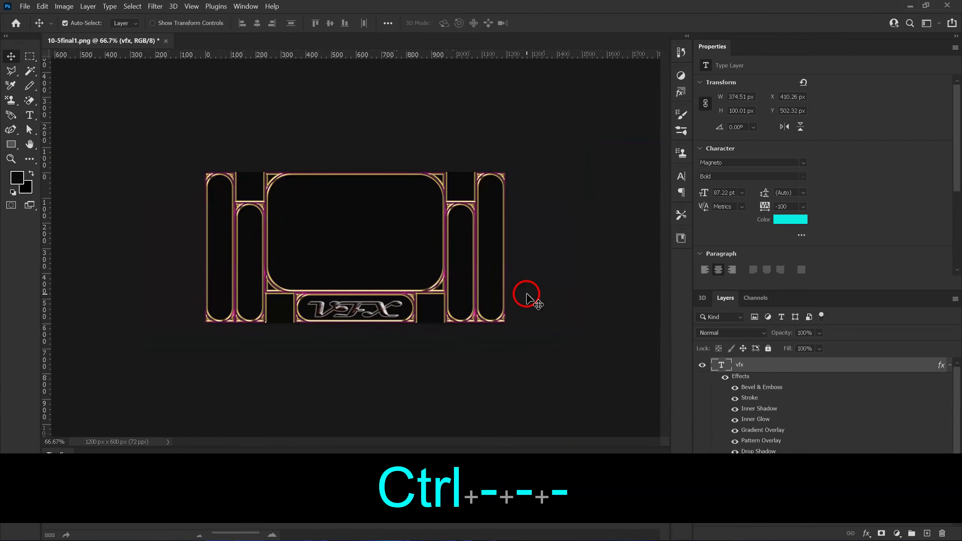
Step: Reposition the styled VFX text inside its small frame, at about X 405, Y 500 px
mouse_move(389, 318)
mouse_down()
mouse_move(407, 195)
mouse_move(416, 199)
mouse_move(393, 321)
mouse_up()
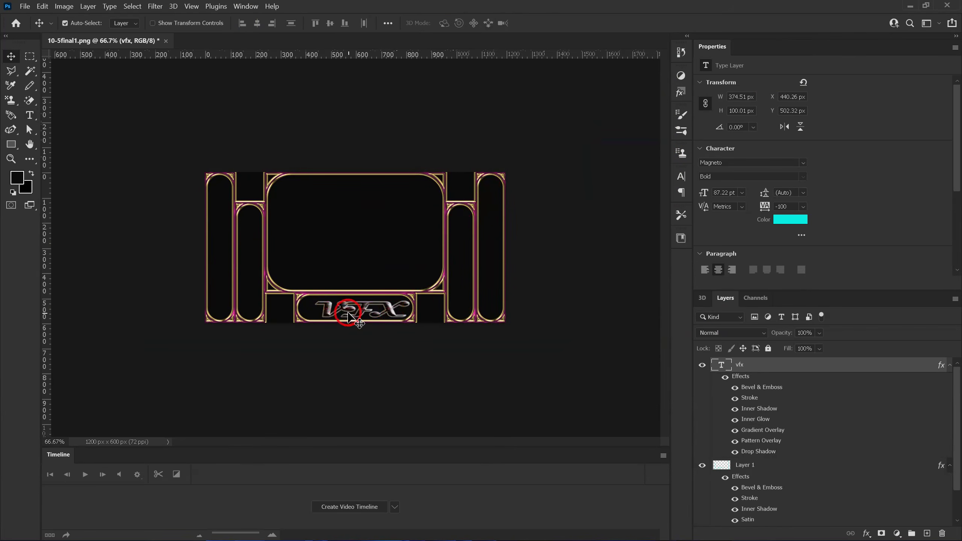
drag(353, 312, 346, 309)
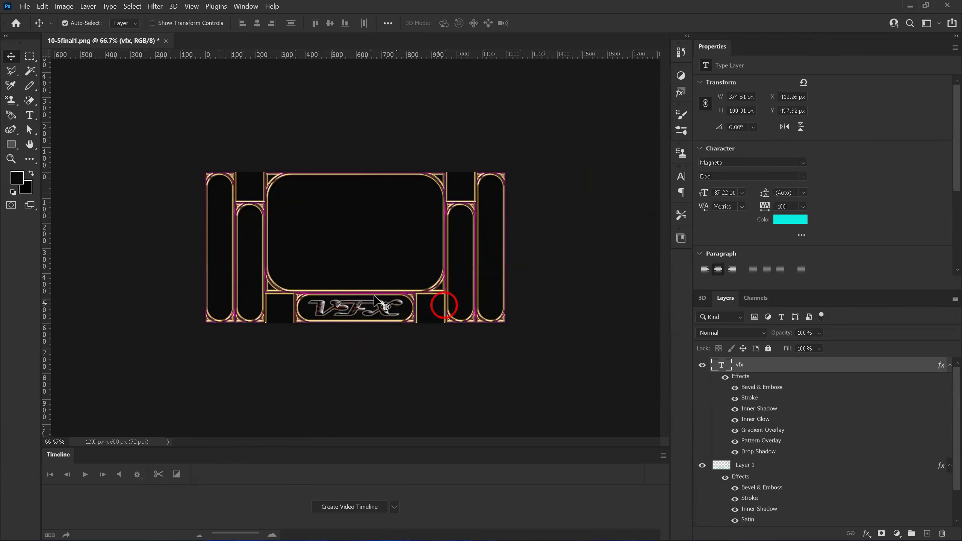
drag(376, 310, 375, 311)
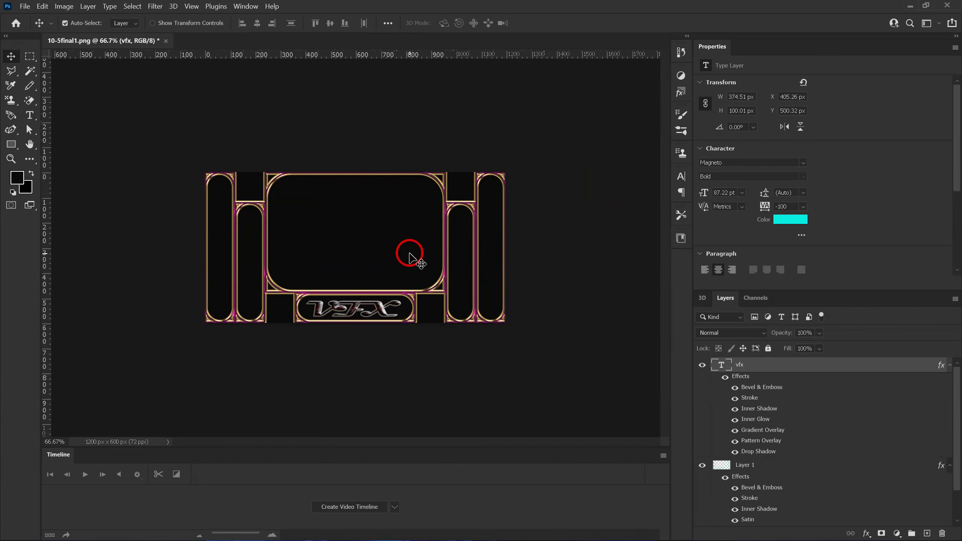
Step: Close the frame layout document and open the gate 36 image from the Desktop
click(166, 40)
click(514, 215)
click(30, 148)
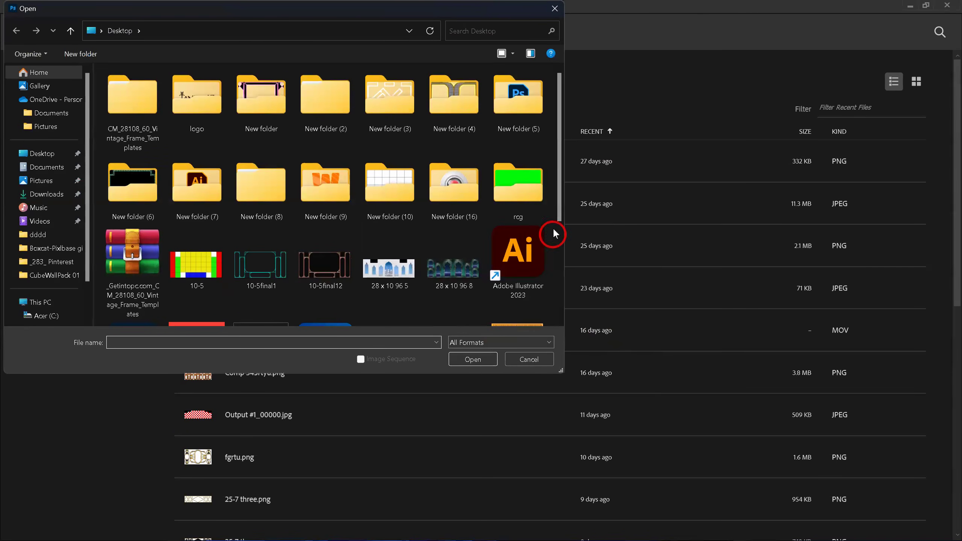
drag(559, 184, 556, 253)
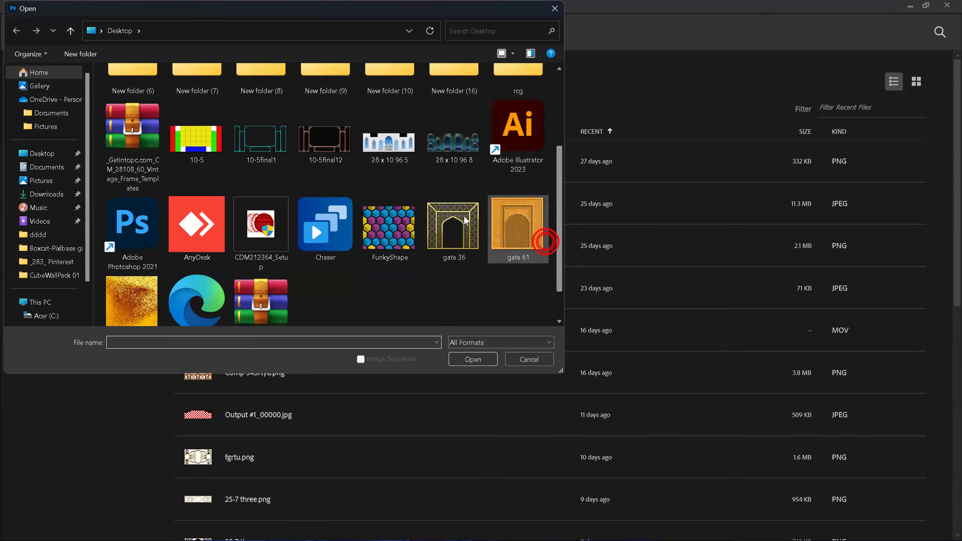
click(451, 220)
click(465, 360)
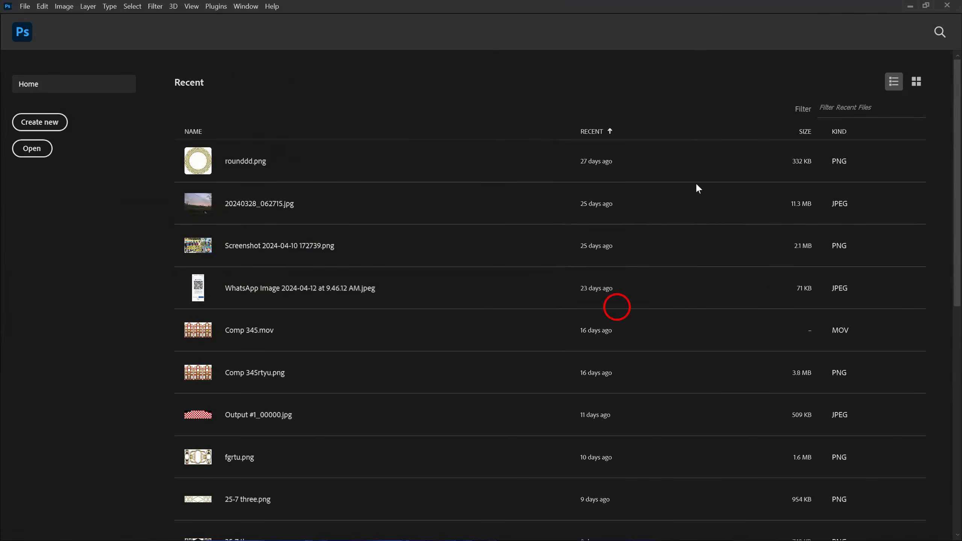
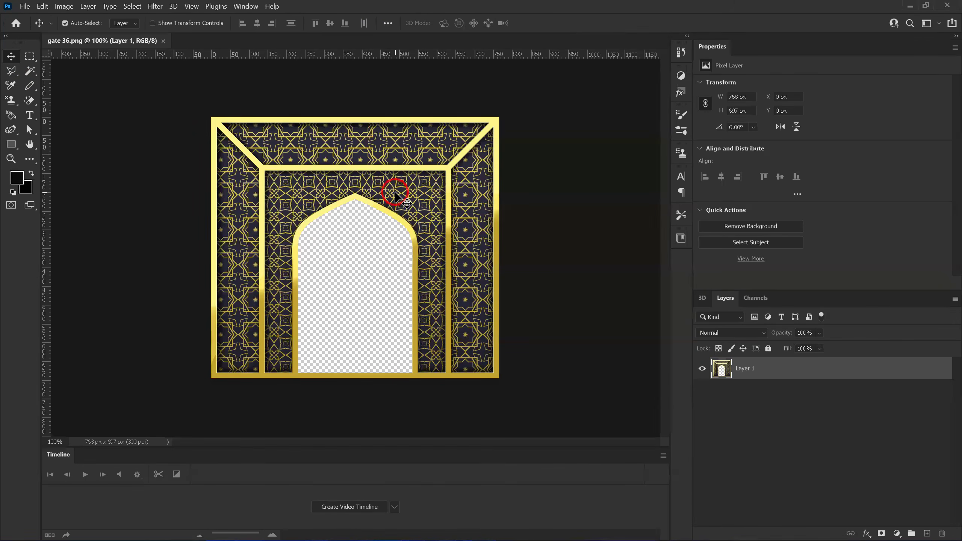
Step: Try Magic Wand selections on the transparent arch opening and a piece of the pattern above it, and deselect
click(31, 71)
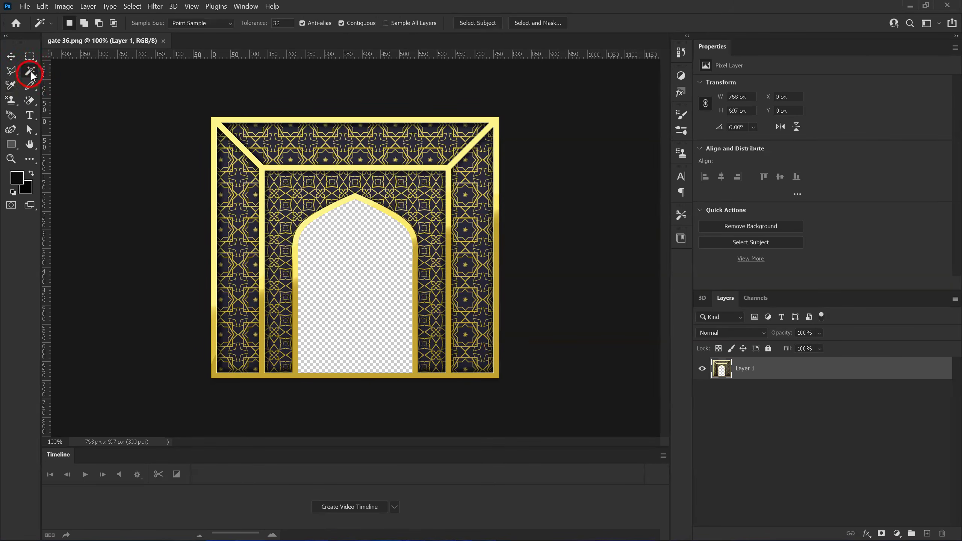
click(353, 278)
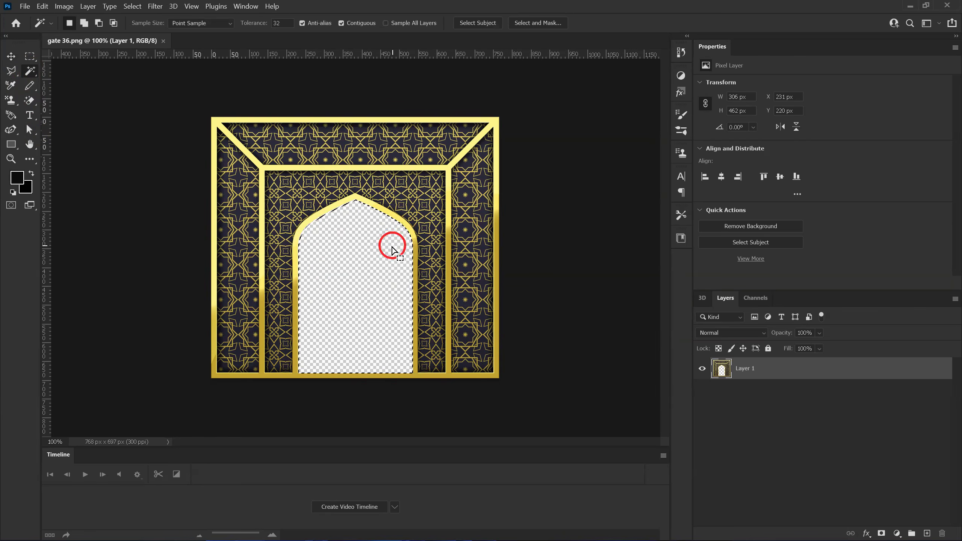
click(423, 184)
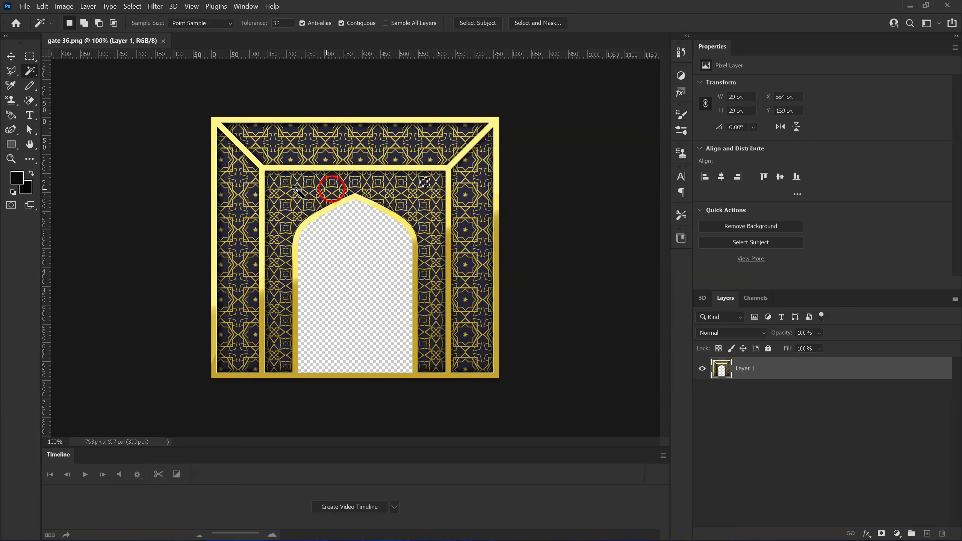
key(ctrl+d)
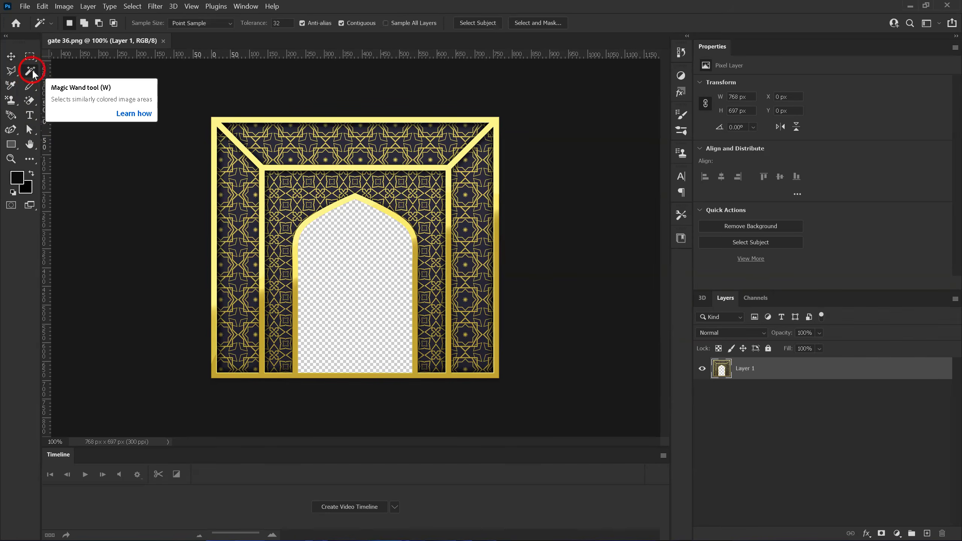
Step: Start a Polygonal Lasso outline of the gate's upper patterned panel, tracing its top edge from the left inner corner to the right one
click(12, 71)
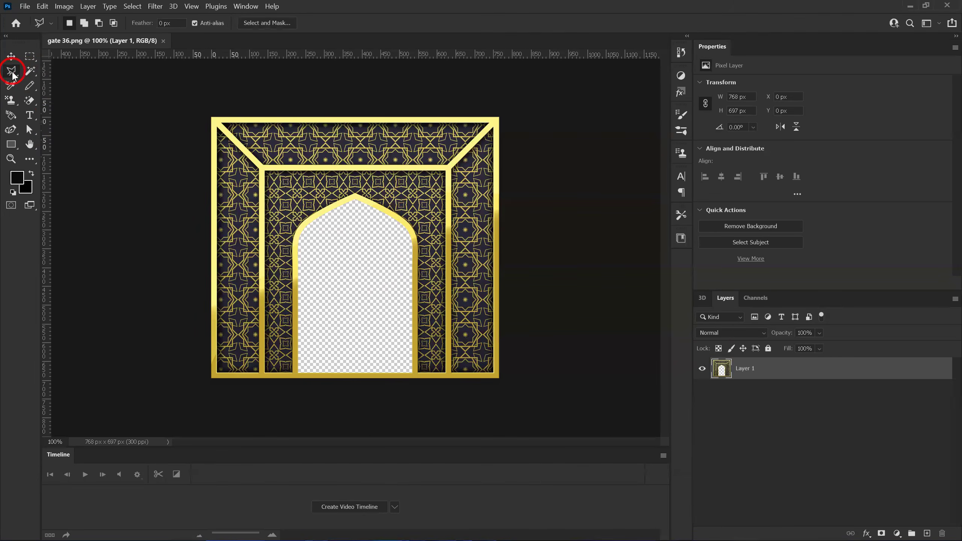
click(334, 151)
key(ctrl+equal)
key(ctrl+equal)
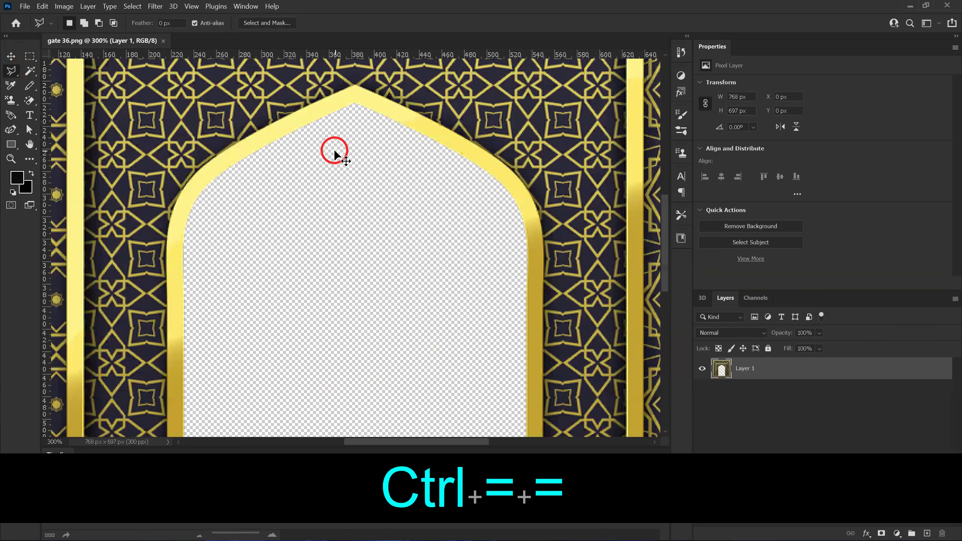
key(space)
drag(240, 134, 273, 278)
drag(249, 170, 290, 394)
drag(249, 229, 382, 223)
drag(244, 264, 189, 280)
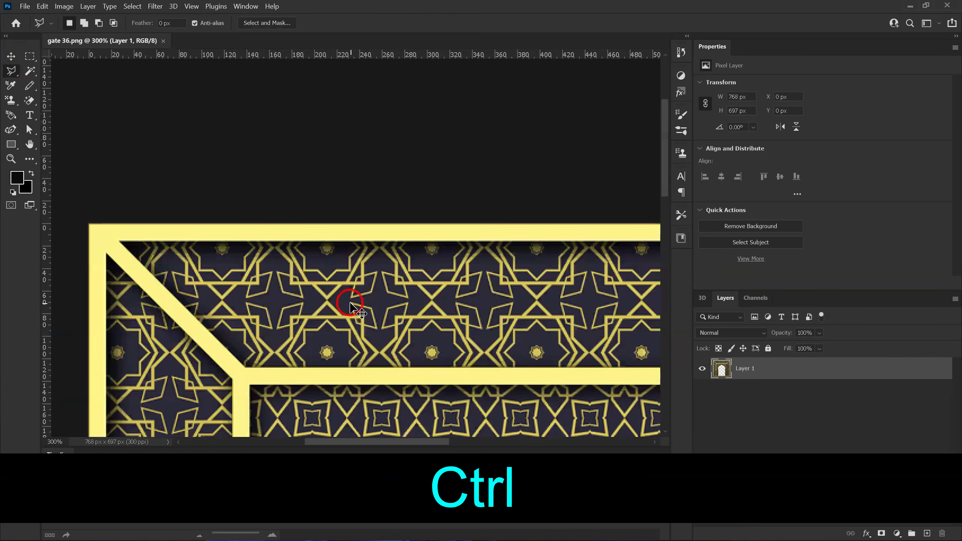
key(ctrl+equal)
key(space)
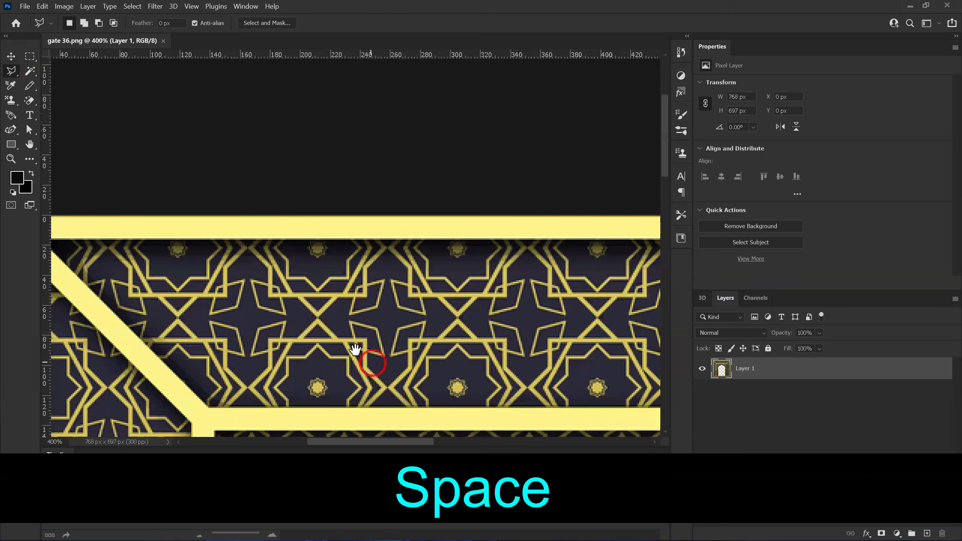
drag(419, 320, 483, 290)
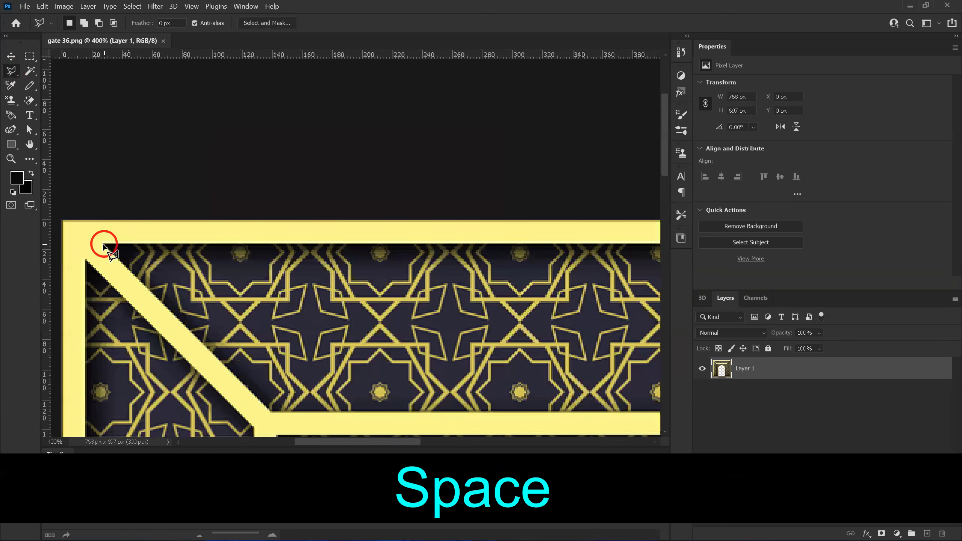
click(104, 244)
key(space)
mouse_move(370, 296)
mouse_down()
mouse_move(242, 289)
mouse_move(306, 293)
mouse_up()
mouse_move(392, 307)
mouse_down()
mouse_move(310, 303)
mouse_move(292, 315)
mouse_up()
click(464, 260)
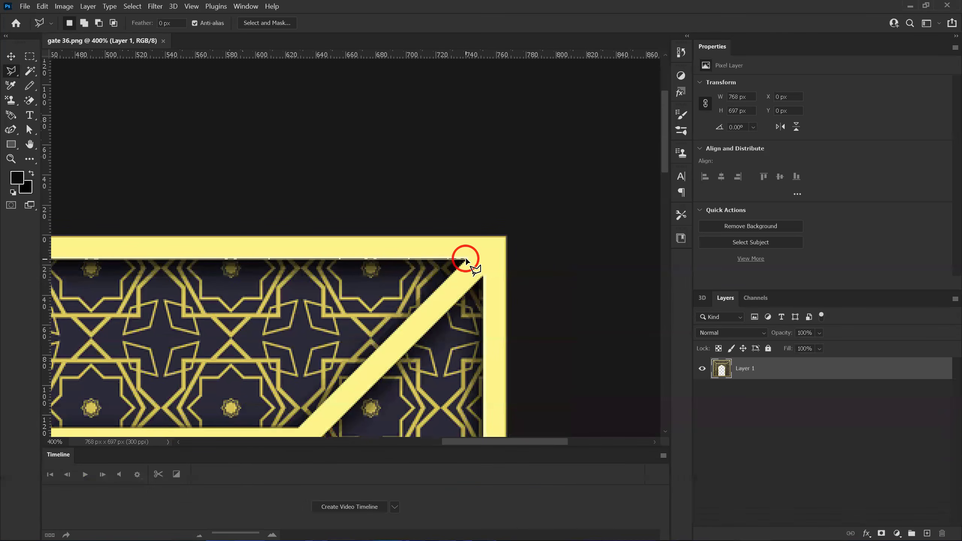
Step: Finish outlining the upper panel along its right slant, lower edge and left slant, closing a selection of about 714 × 113 px
drag(460, 261, 508, 180)
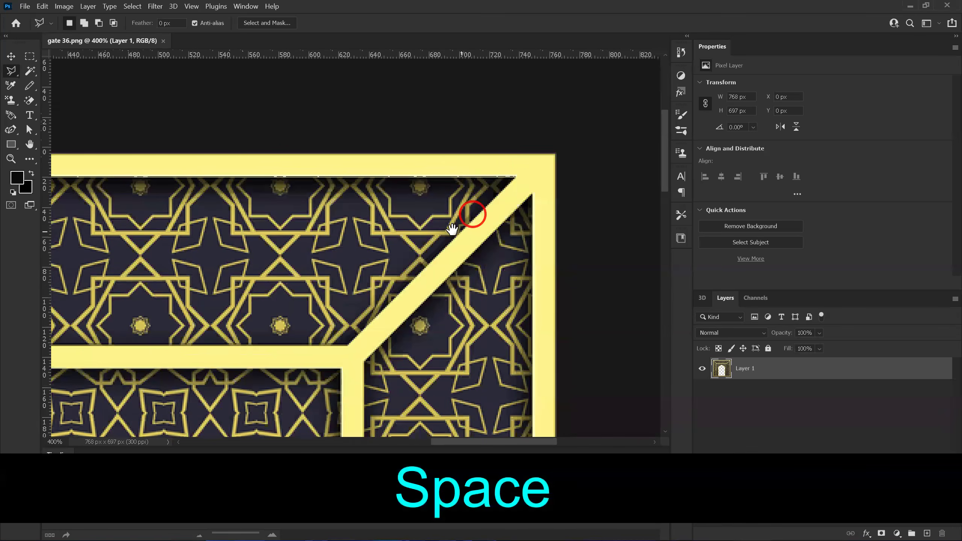
drag(441, 237, 508, 155)
click(414, 263)
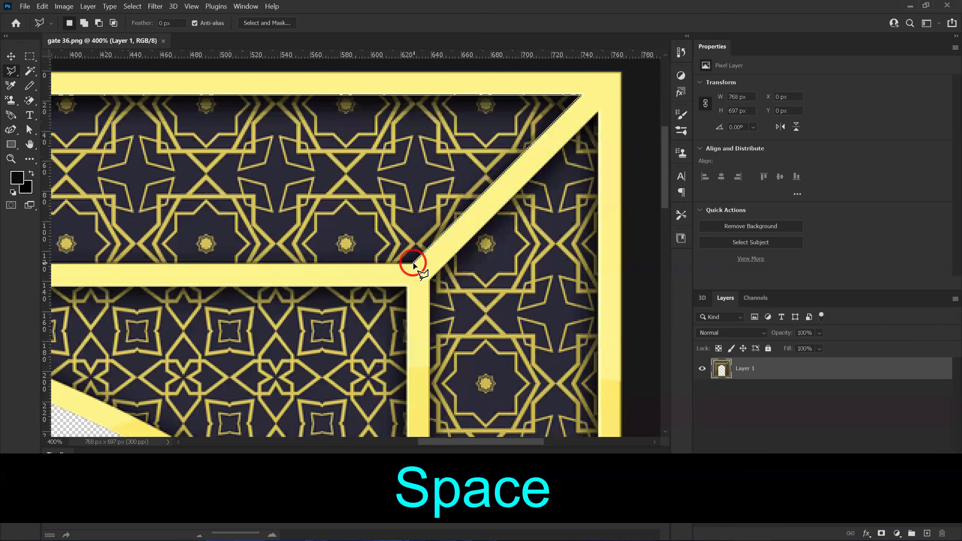
drag(366, 282, 484, 267)
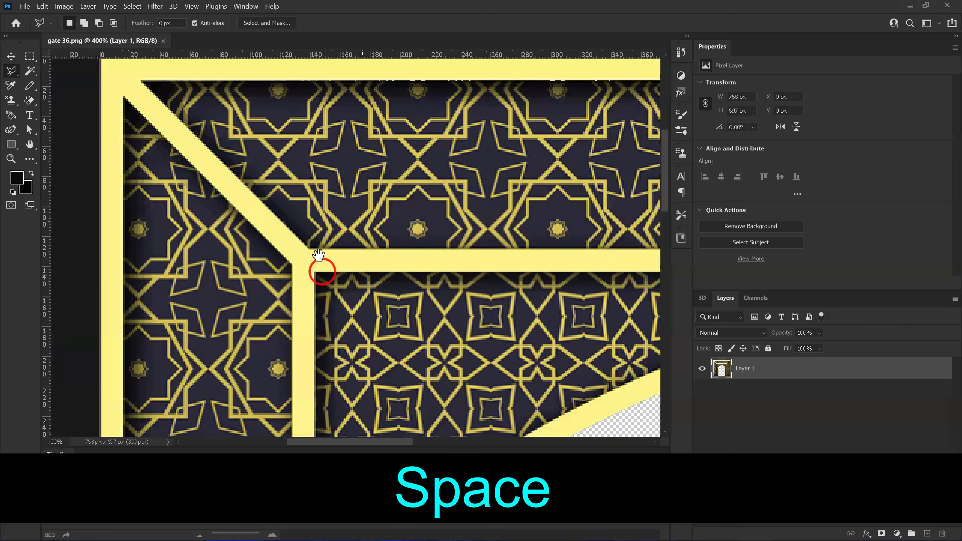
click(309, 249)
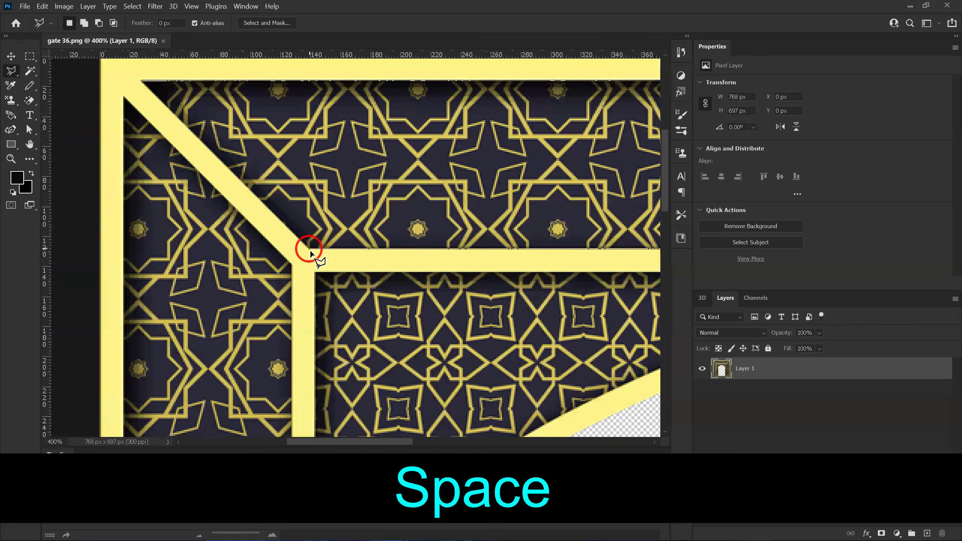
drag(266, 215, 288, 262)
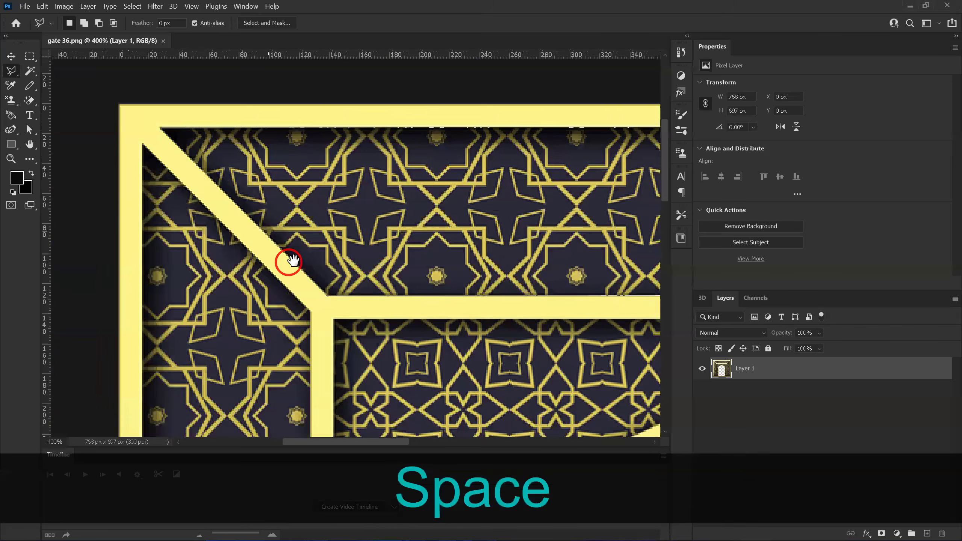
drag(166, 132, 229, 201)
click(227, 197)
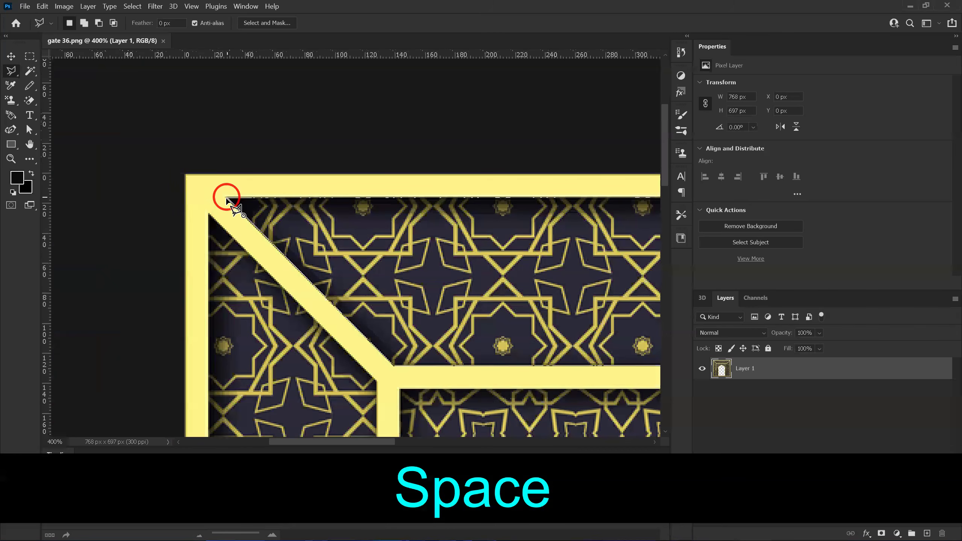
click(227, 197)
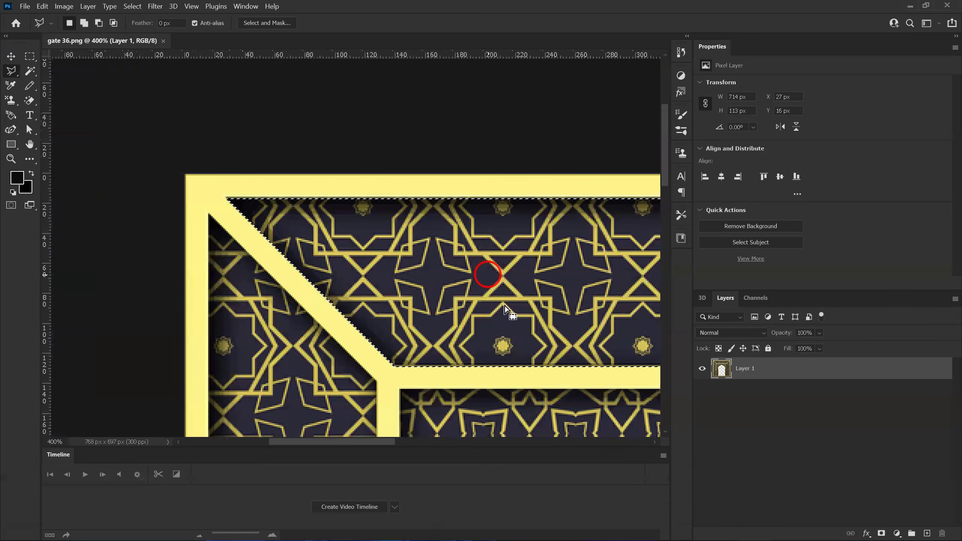
Step: Invert the selection and add a layer mask to Layer 1 to hide the gate's upper patterned panel
click(543, 319)
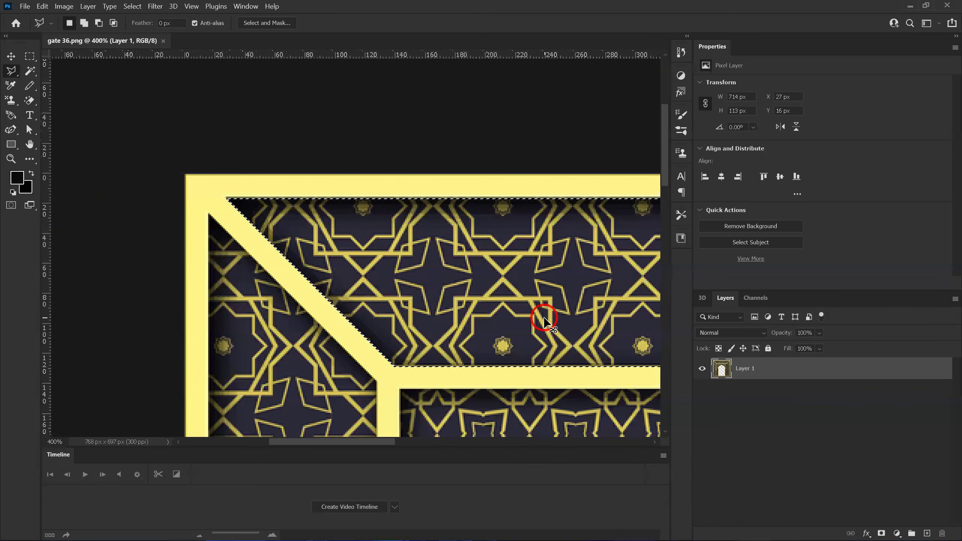
key(ctrl+minus)
key(space)
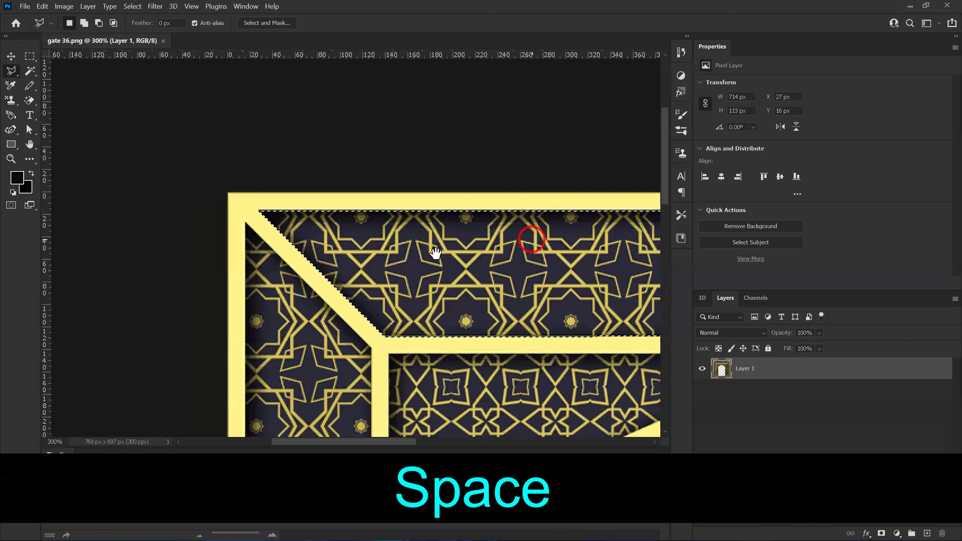
drag(532, 239, 358, 230)
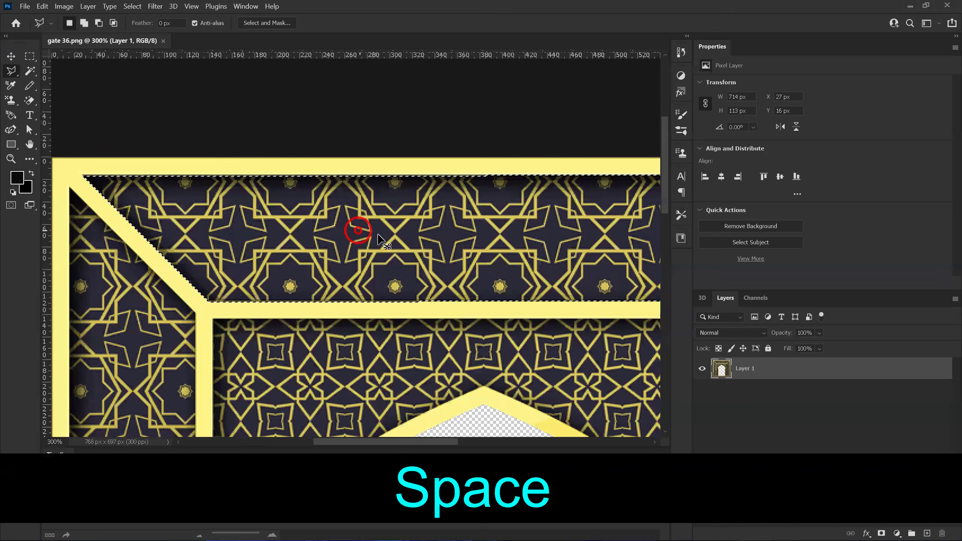
key(ctrl+minus)
key(space)
drag(443, 253, 394, 255)
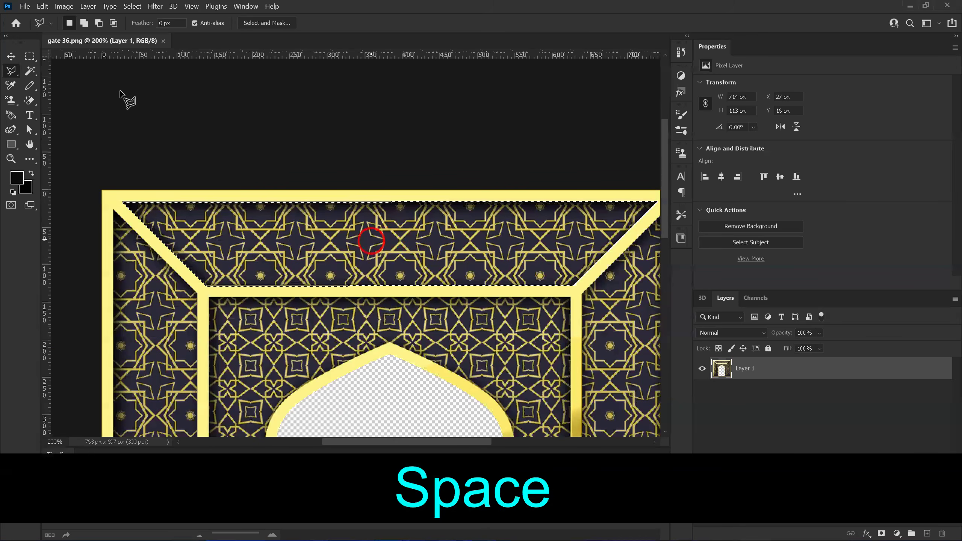
click(134, 8)
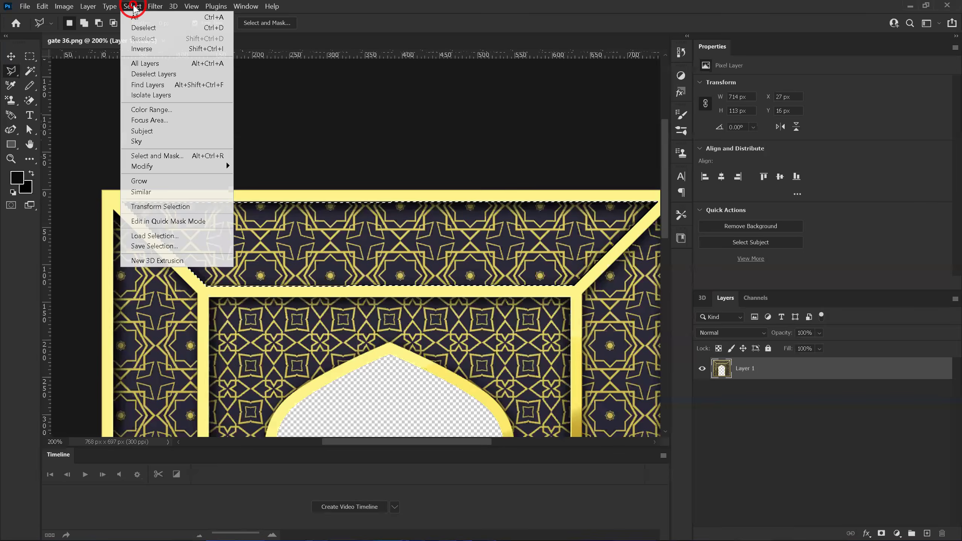
click(146, 52)
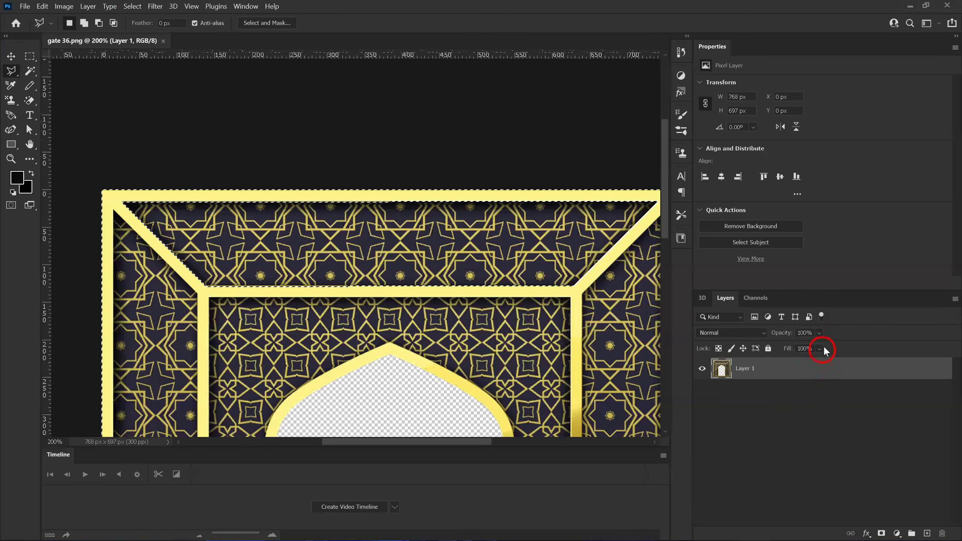
click(880, 525)
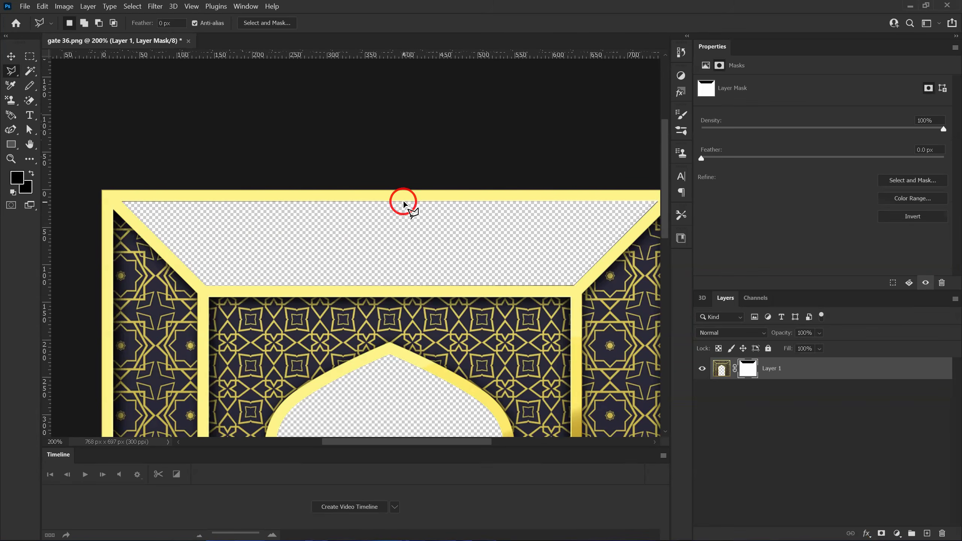
Step: Start a Polygonal Lasso outline of the gate's right patterned panel, tracing its slanted upper edge to the outer top corner
key(space)
drag(443, 232, 308, 189)
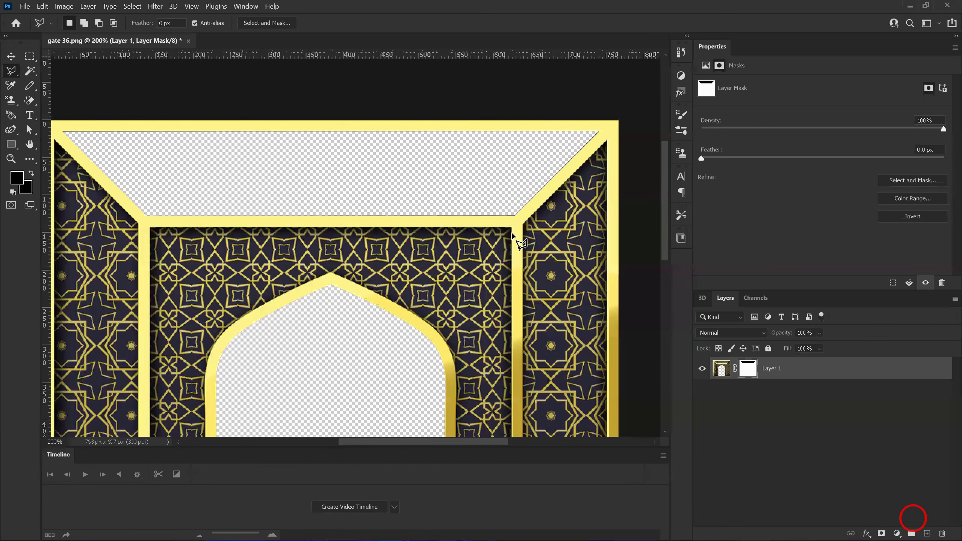
key(space)
drag(516, 236, 331, 226)
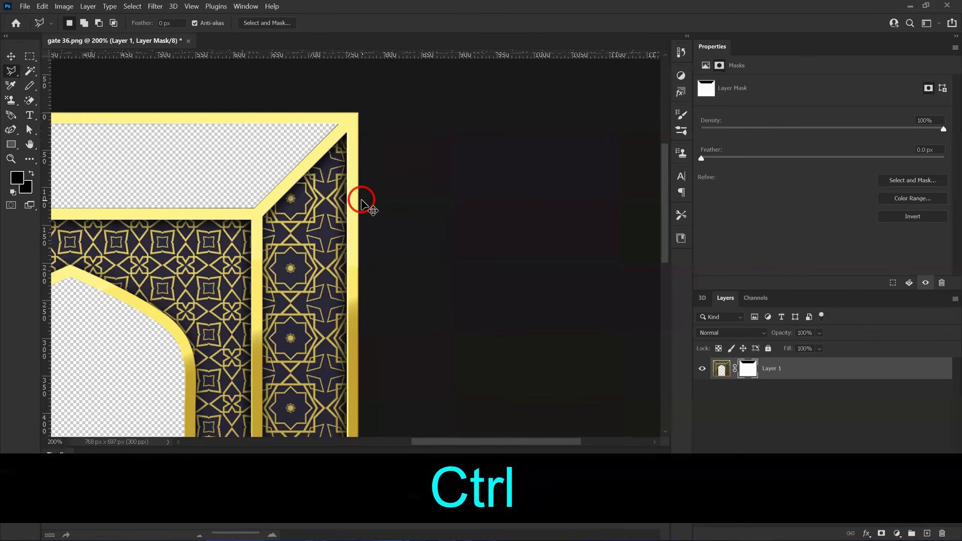
key(ctrl+equal)
key(ctrl+equal)
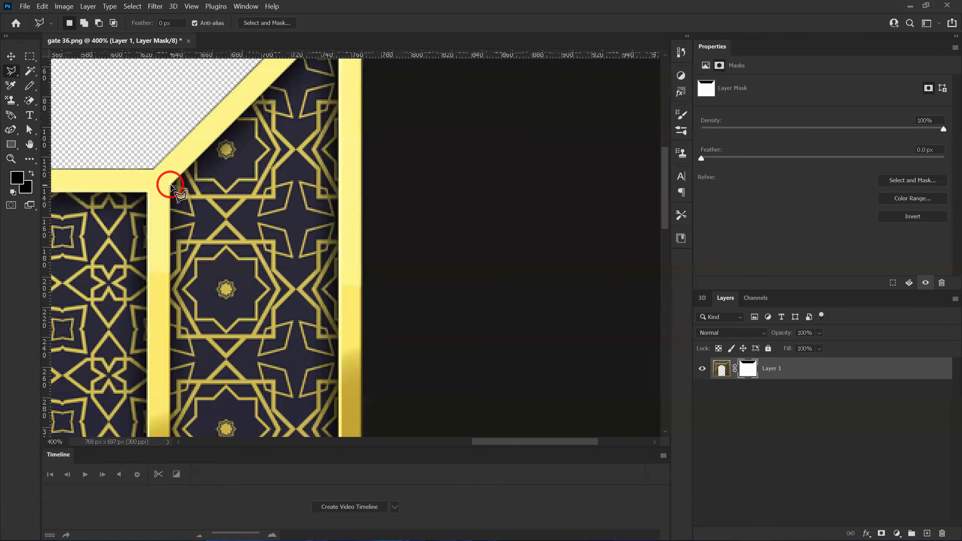
click(266, 135)
drag(266, 134, 250, 269)
click(321, 152)
click(321, 151)
Step: Complete the right panel's outline down its outer edge, across the bottom and up its inner edge, closing the selection
mouse_move(331, 263)
mouse_down()
mouse_move(334, 130)
mouse_move(331, 245)
mouse_up()
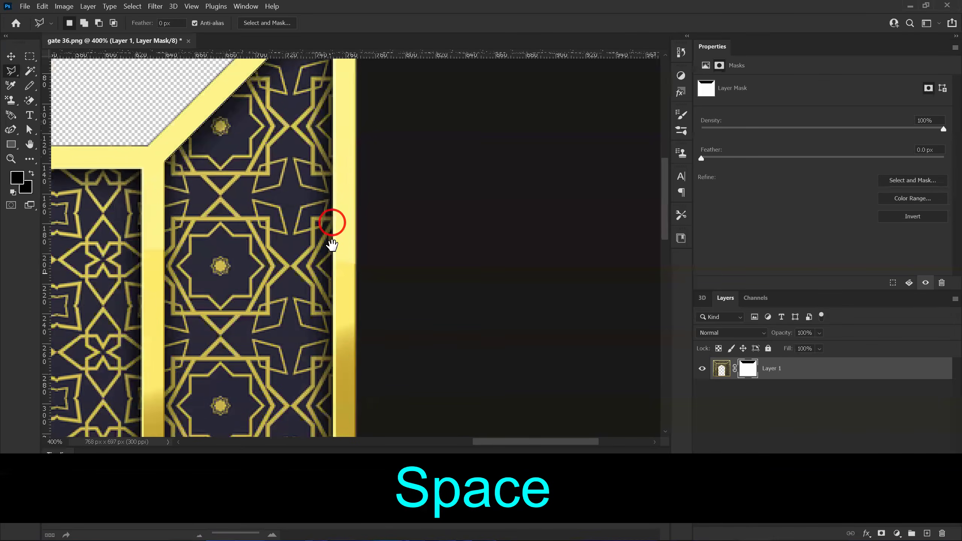
drag(339, 281, 354, 170)
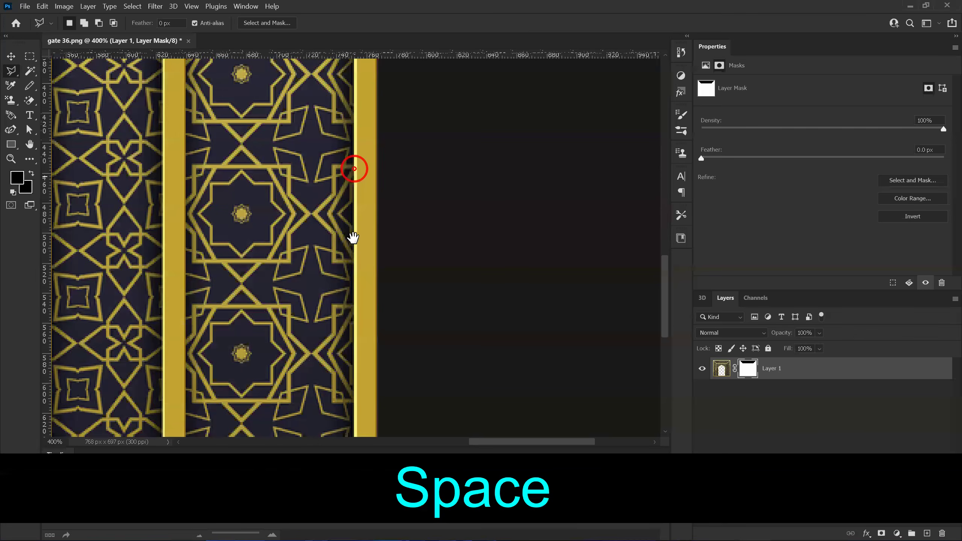
drag(351, 289, 351, 229)
click(347, 339)
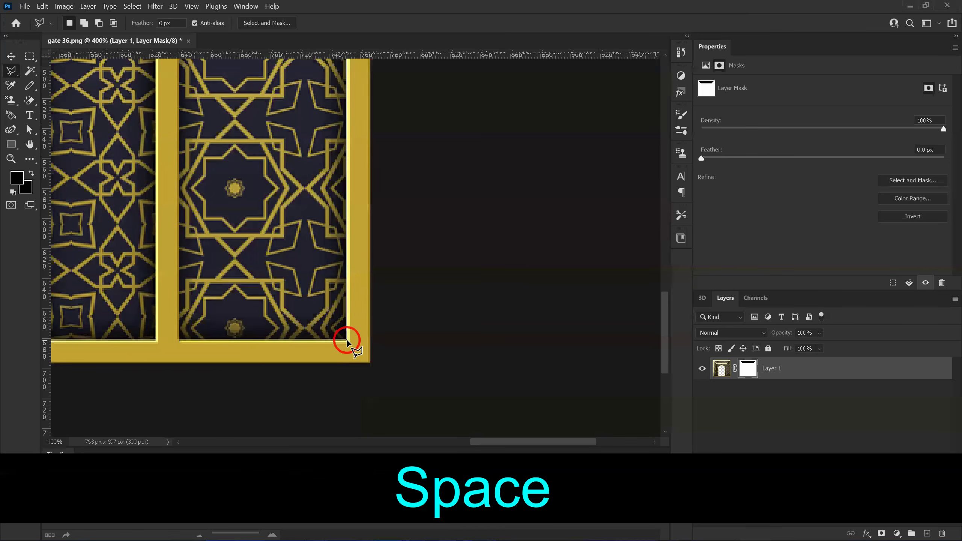
key(space)
drag(187, 326, 290, 322)
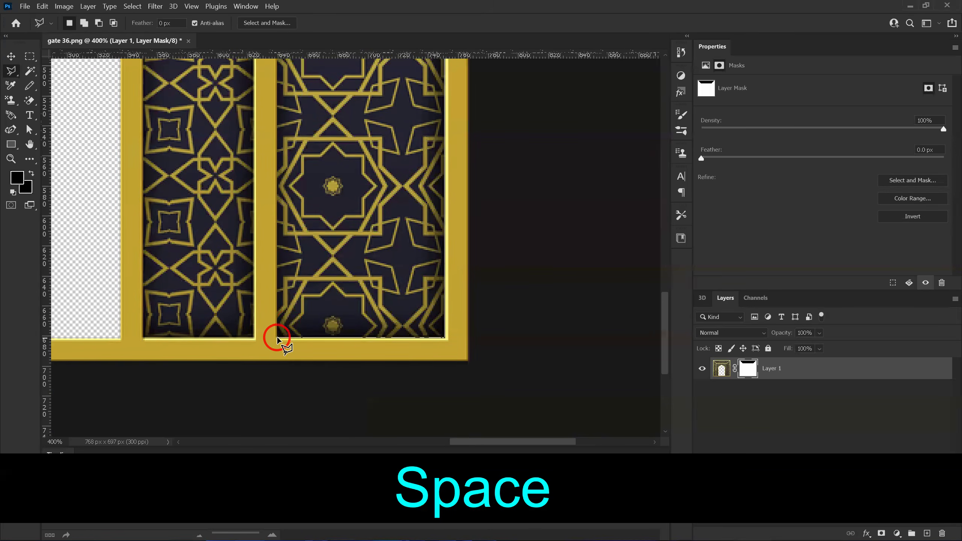
key(space)
drag(276, 215, 287, 343)
mouse_move(290, 65)
mouse_down()
mouse_move(282, 342)
mouse_move(272, 178)
mouse_move(264, 233)
mouse_up()
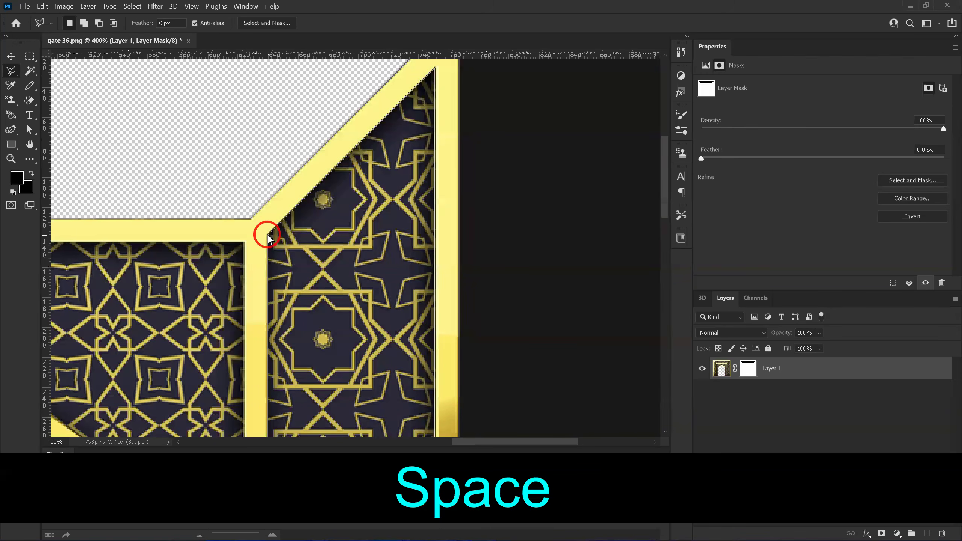
double_click(328, 213)
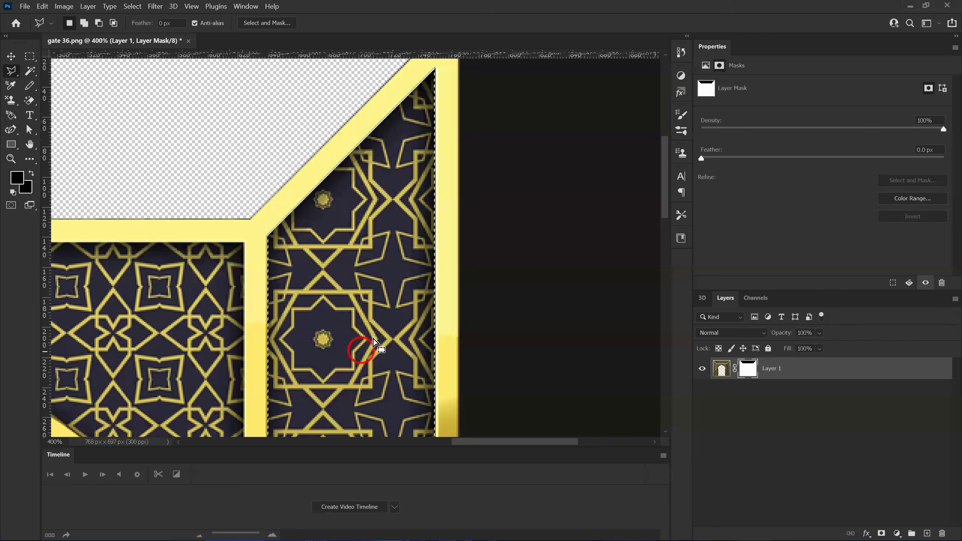
Step: Clear the selected right panel on Layer 1's mask to hide its pattern, and deselect
key(ctrl+minus)
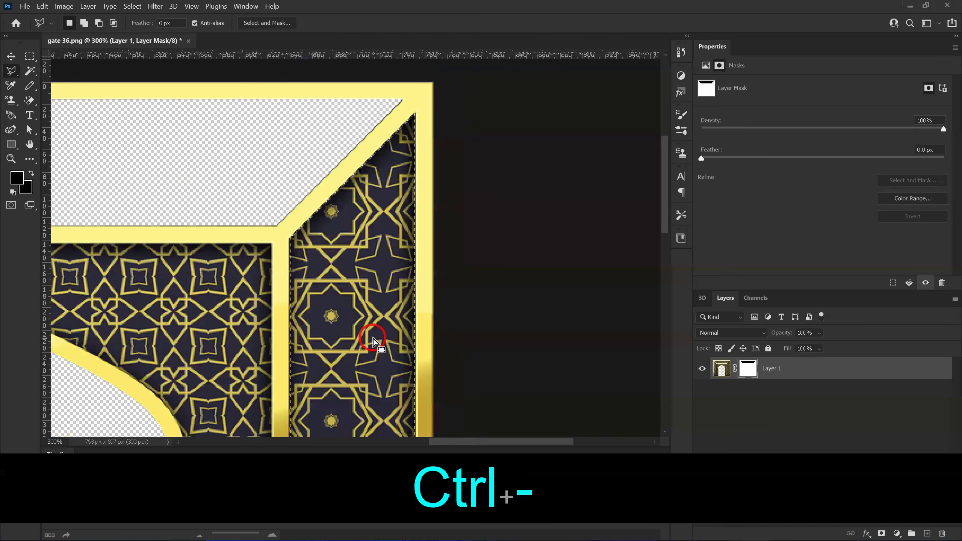
key(space)
drag(377, 237, 402, 273)
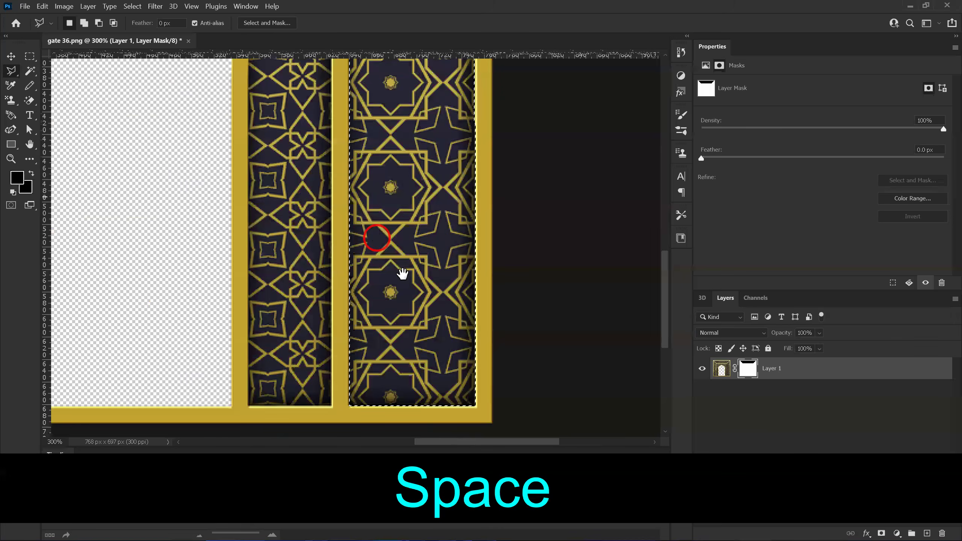
drag(403, 237, 373, 340)
drag(391, 233, 356, 286)
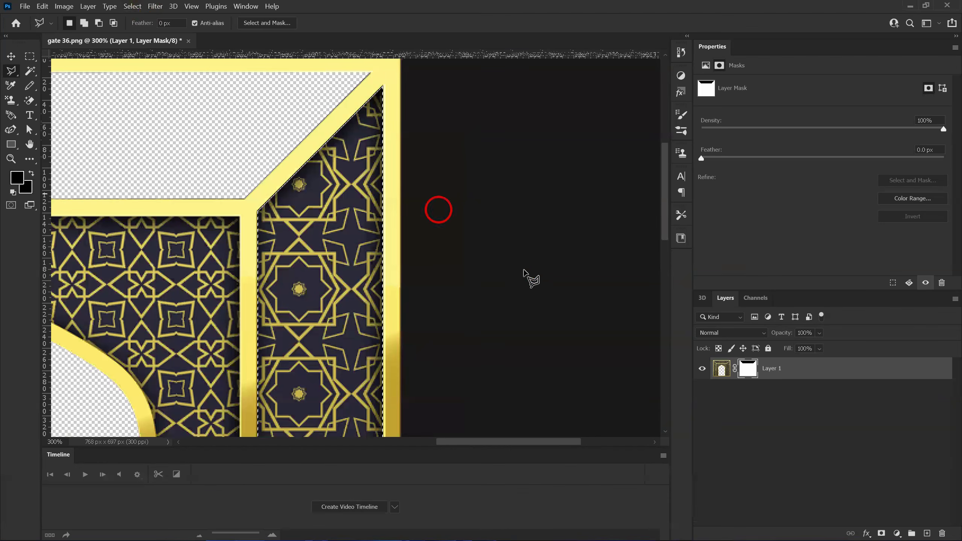
key(Delete)
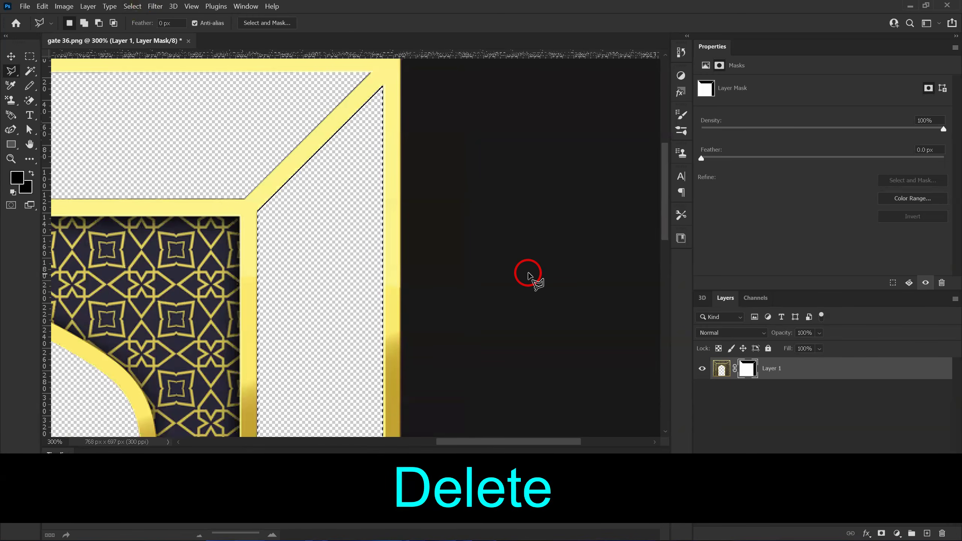
key(ctrl+d)
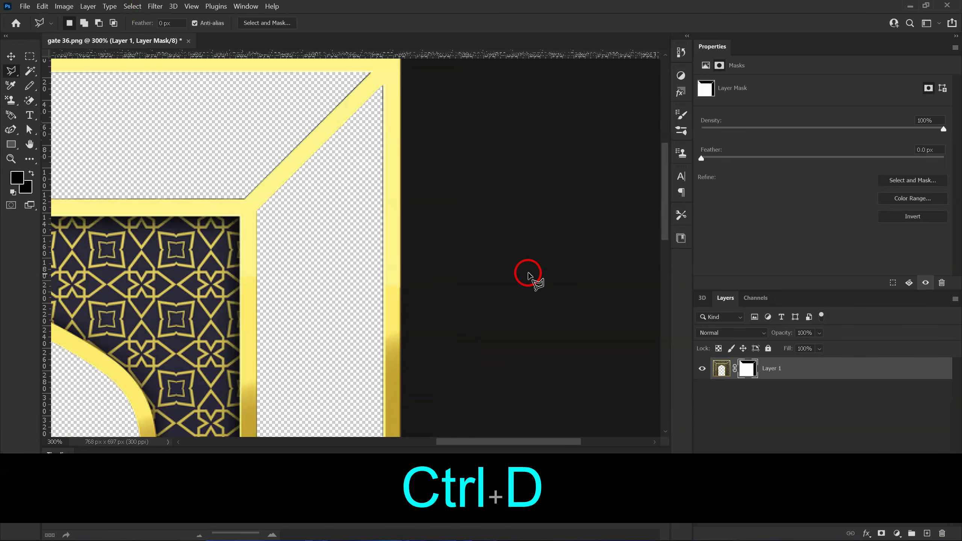
key(space)
drag(328, 326, 441, 267)
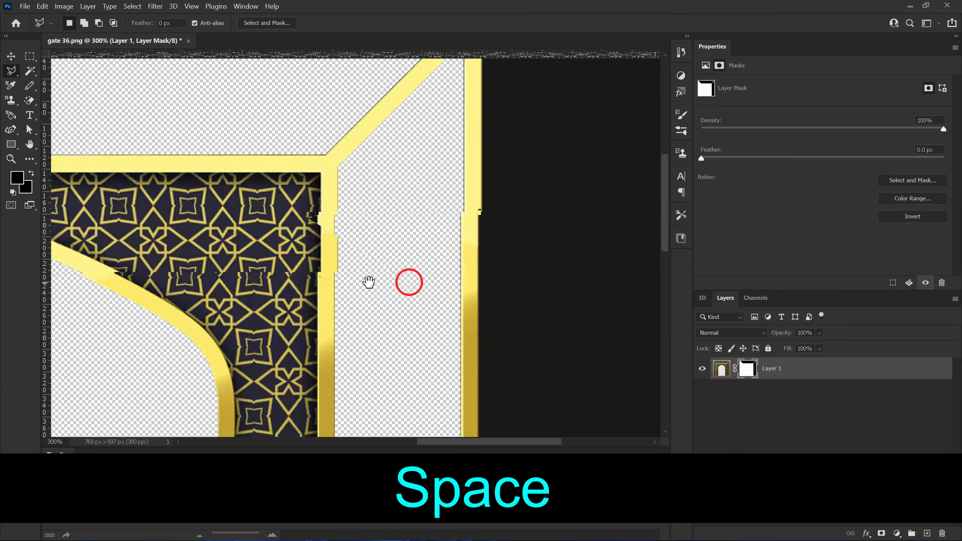
Step: Start a Polygonal Lasso outline of the central patterned panel, tracing its bottom edge from the outer left corner to the arch's left leg
drag(303, 313, 418, 255)
drag(238, 243, 369, 260)
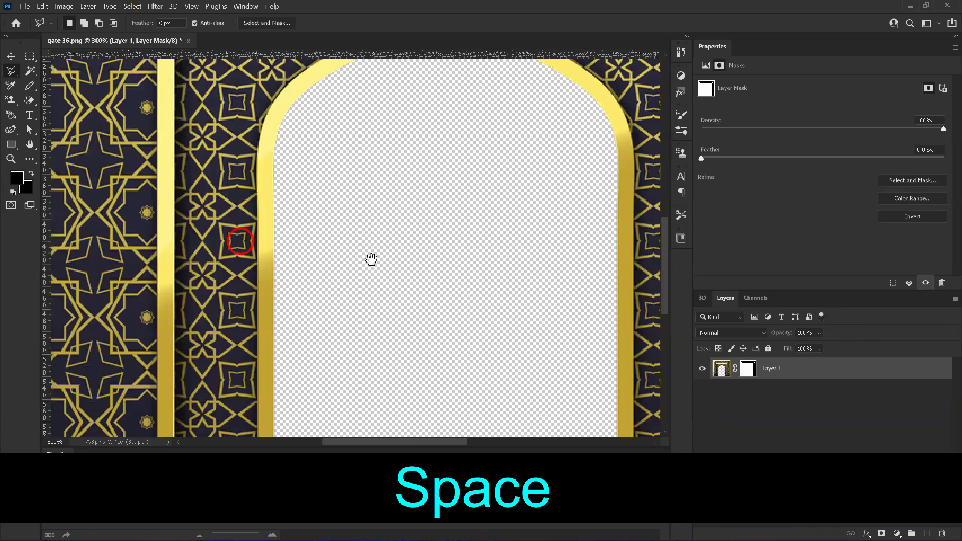
drag(313, 281, 300, 156)
drag(324, 254, 322, 253)
drag(304, 308, 296, 282)
click(273, 321)
click(274, 317)
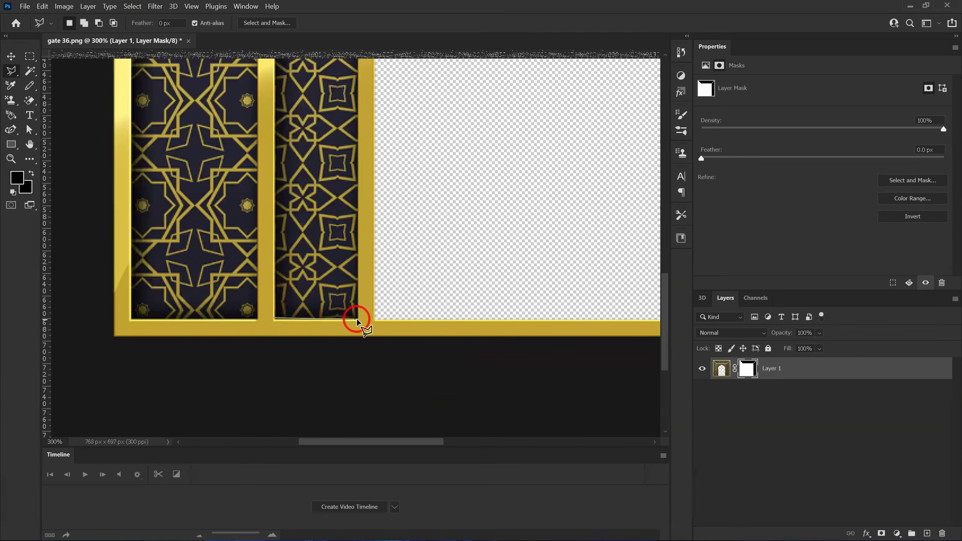
click(356, 319)
Step: Continue the outline up the outer edge of the arch's left leg to where the curve begins
key(space)
drag(342, 171, 343, 406)
drag(347, 288, 338, 367)
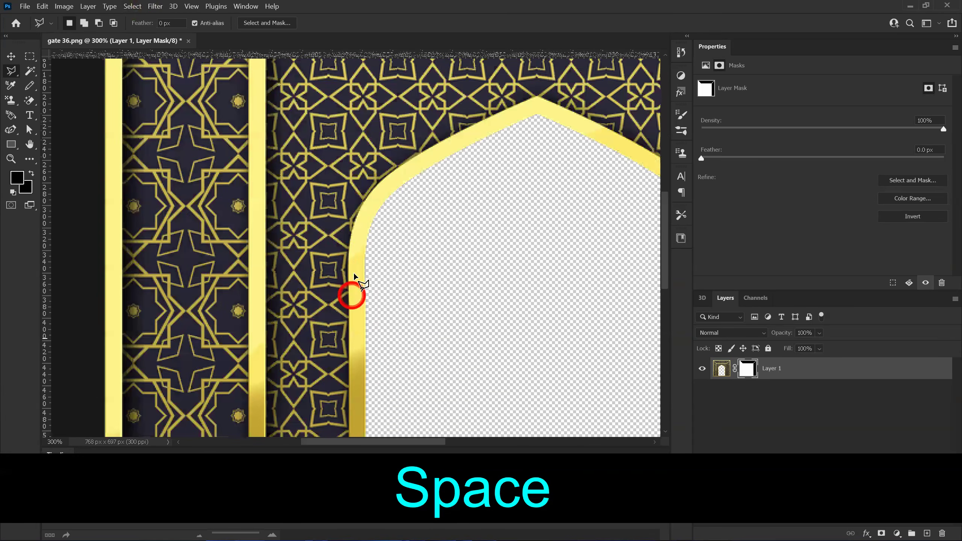
click(348, 253)
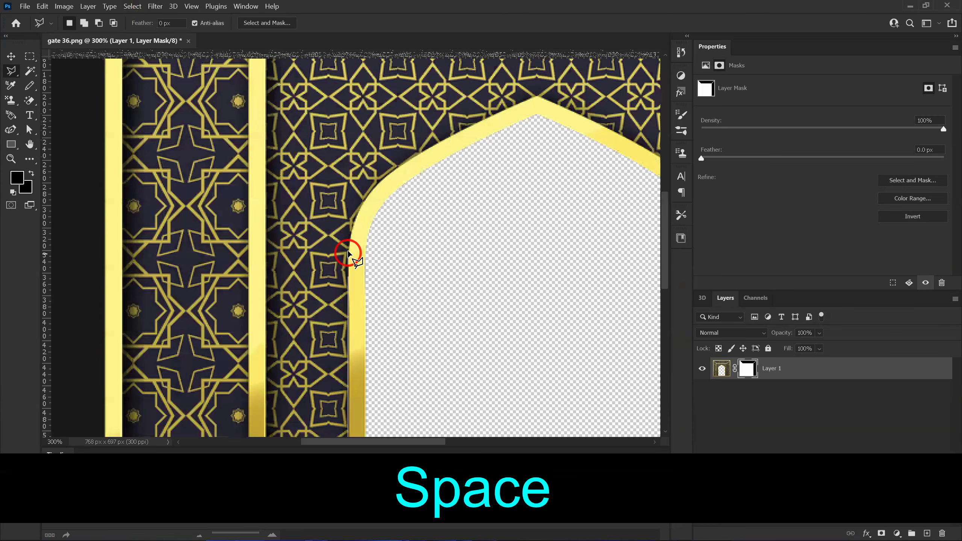
Step: Trace the outline closely around the arch's left curve and up its slope to the pointed apex
key(ctrl)
key(ctrl+equal)
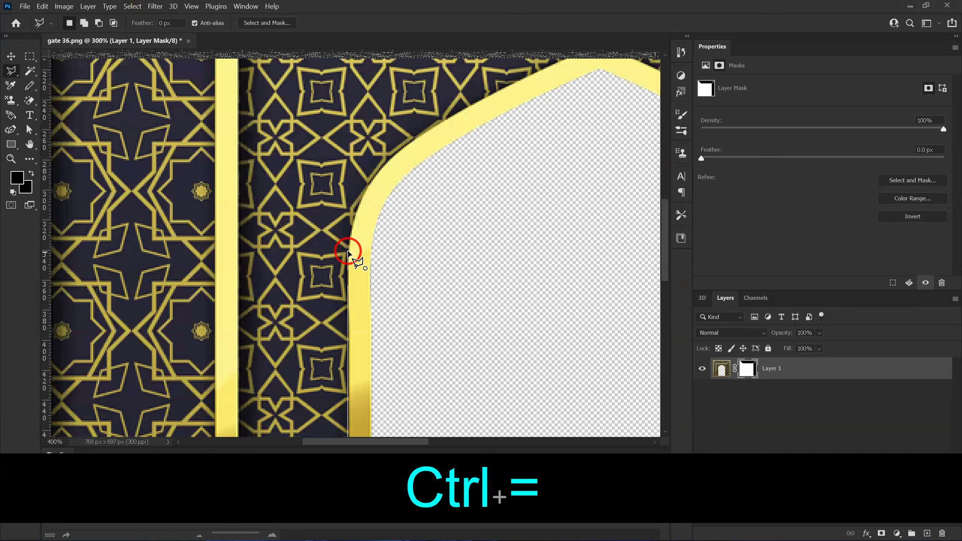
key(ctrl+equal)
key(ctrl+equal)
key(ctrl+equal)
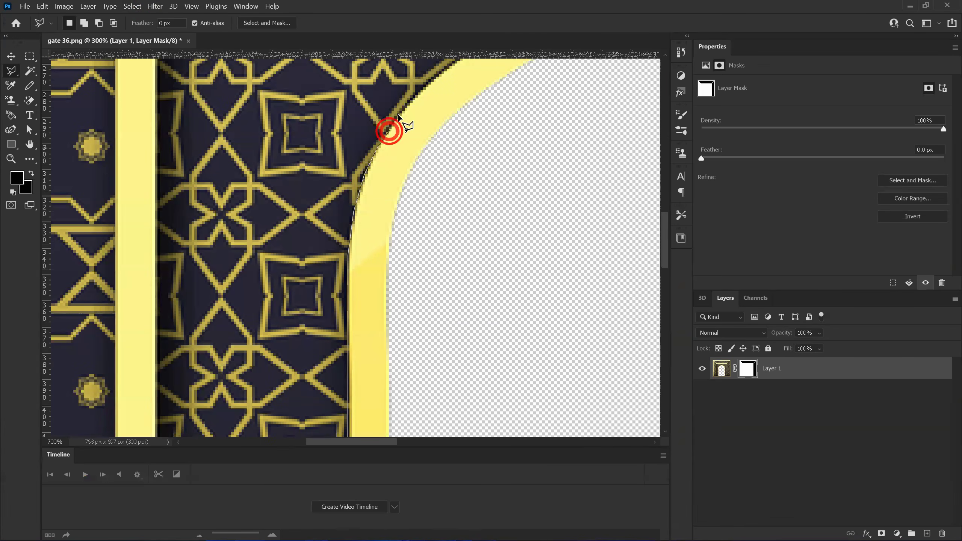
key(space)
drag(397, 116, 350, 227)
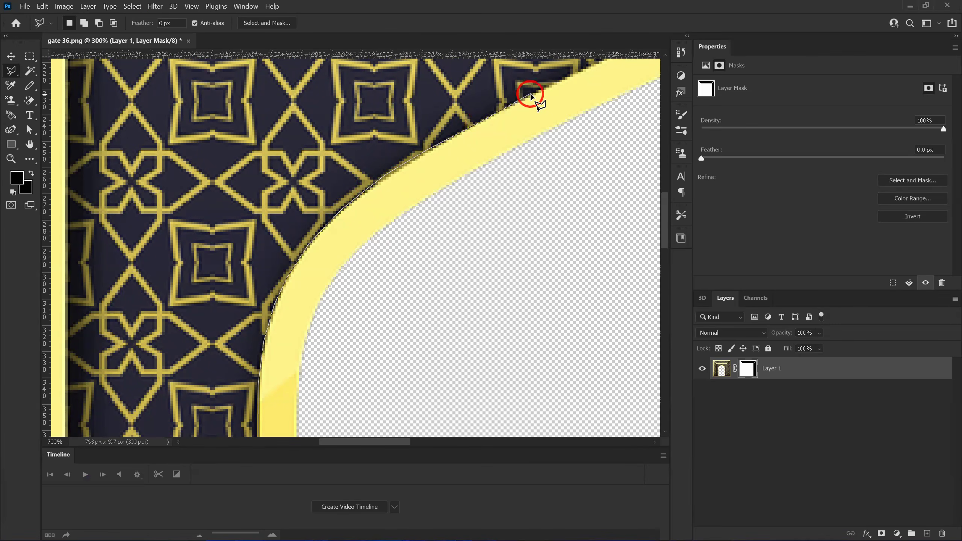
key(space)
drag(538, 97, 343, 288)
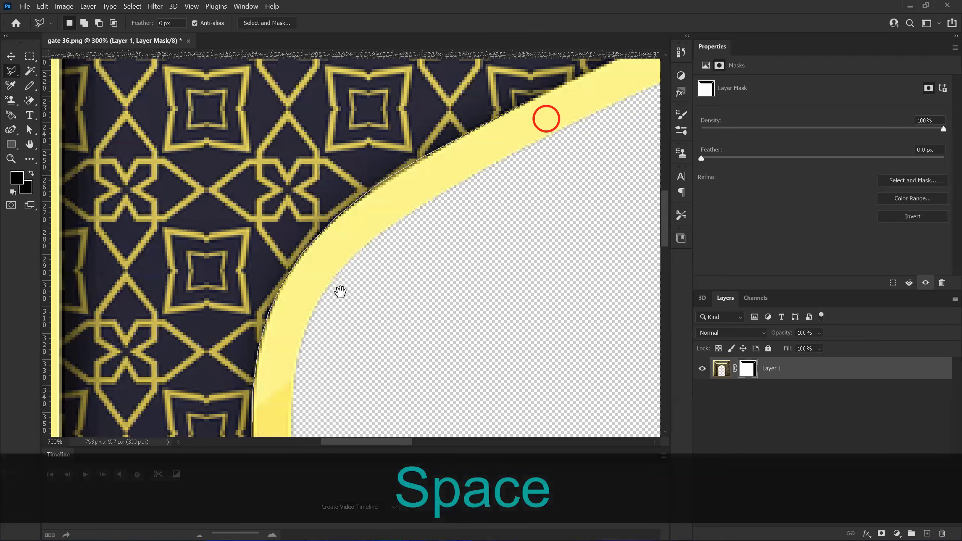
click(408, 238)
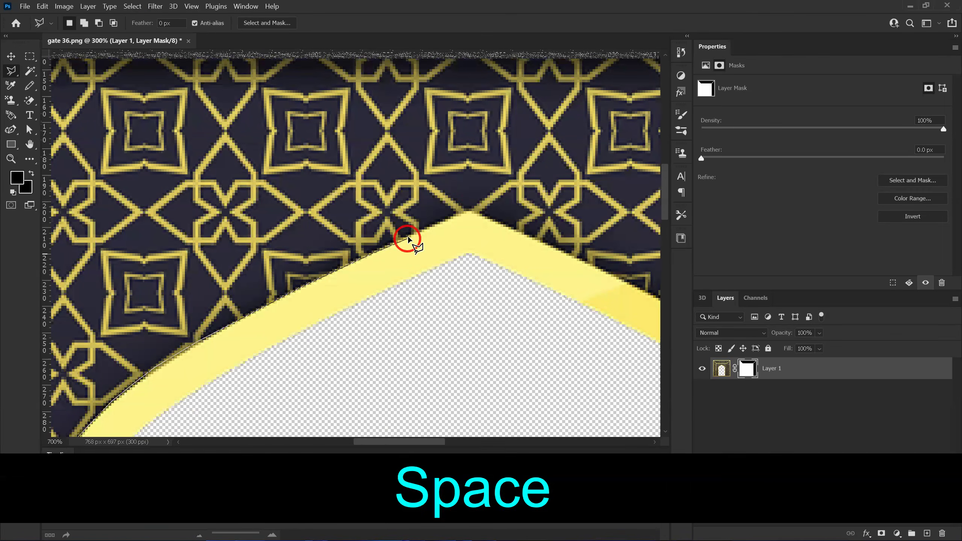
click(467, 210)
Step: Continue the outline from the apex down the arch's right slope along its outer edge
click(523, 252)
key(space)
drag(562, 269, 340, 253)
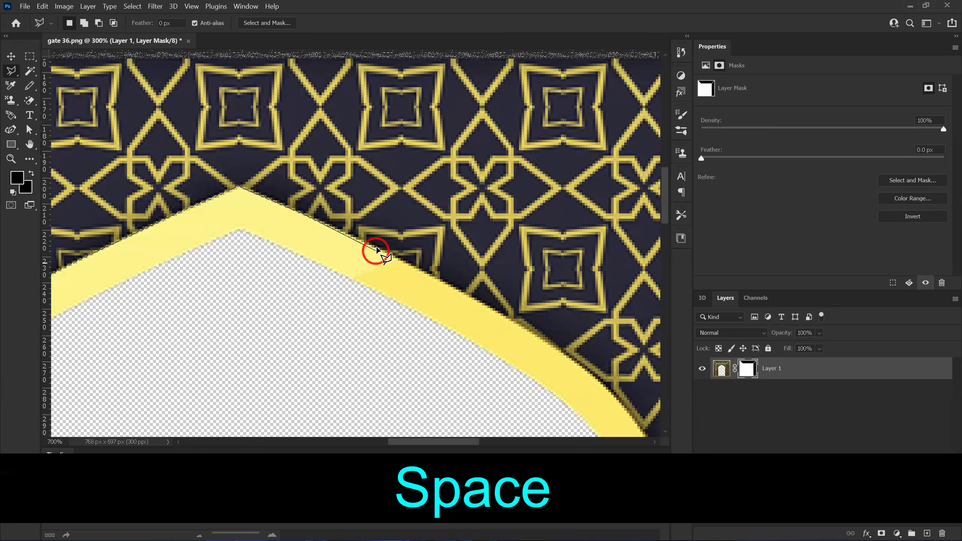
click(424, 270)
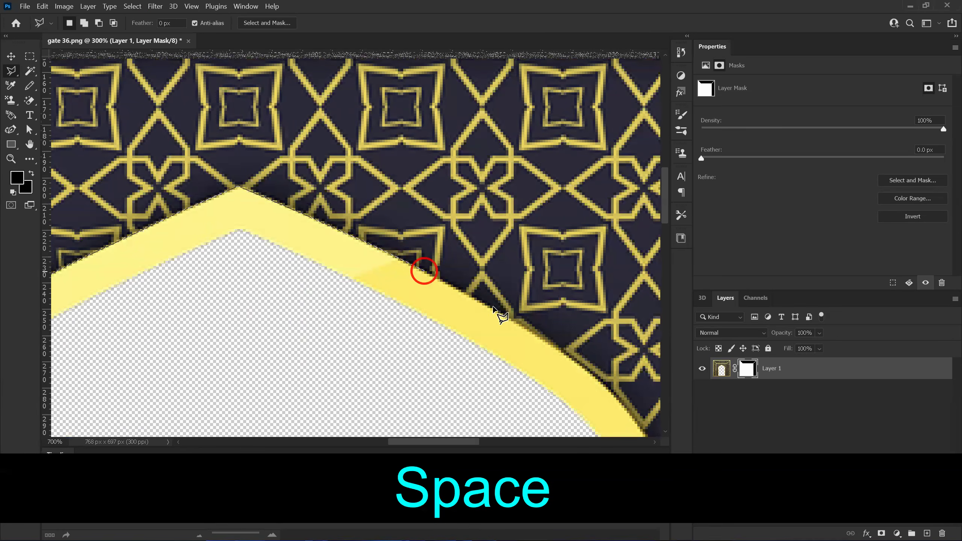
click(485, 305)
click(523, 325)
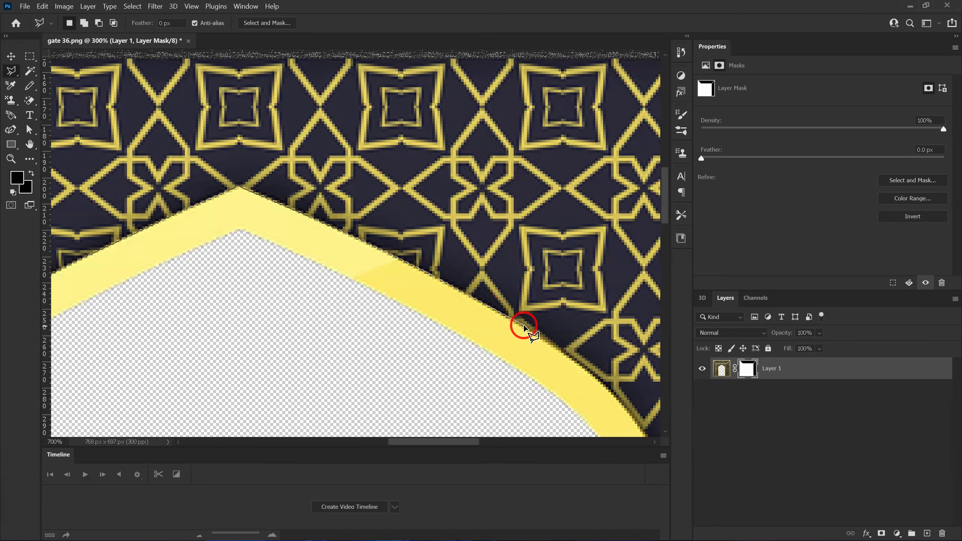
Step: Trace the outline around the arch's right curve to the top of its straight right leg
drag(556, 359, 418, 285)
click(429, 287)
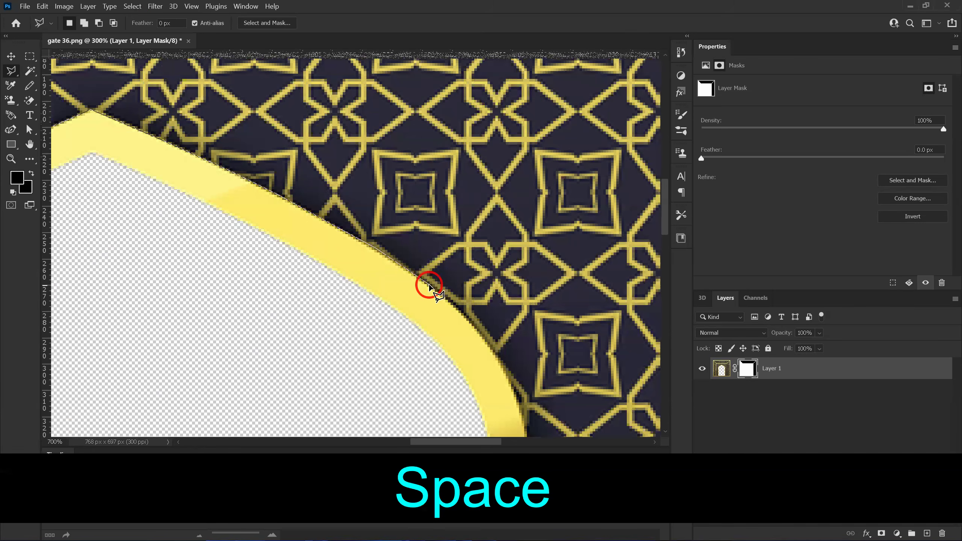
click(459, 314)
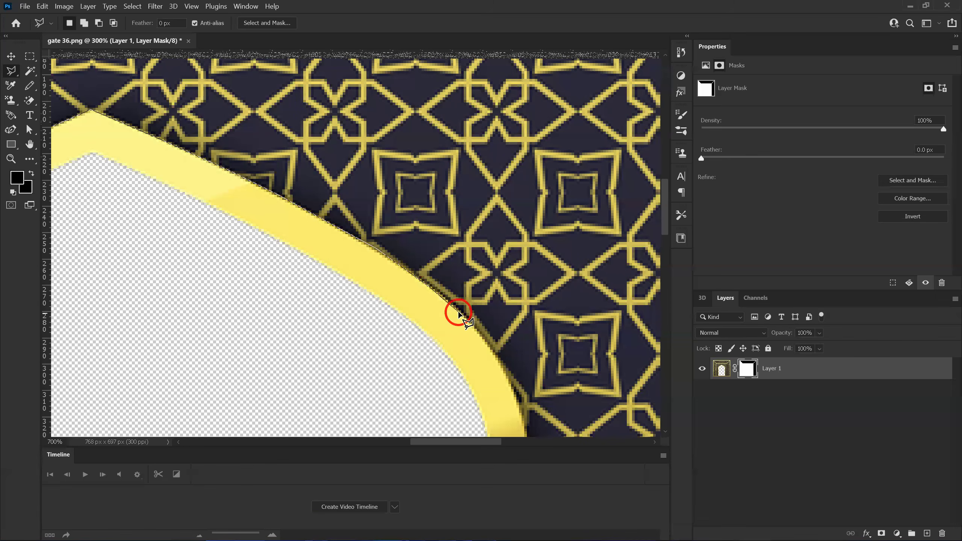
click(474, 333)
key(space)
drag(498, 364, 410, 273)
click(426, 301)
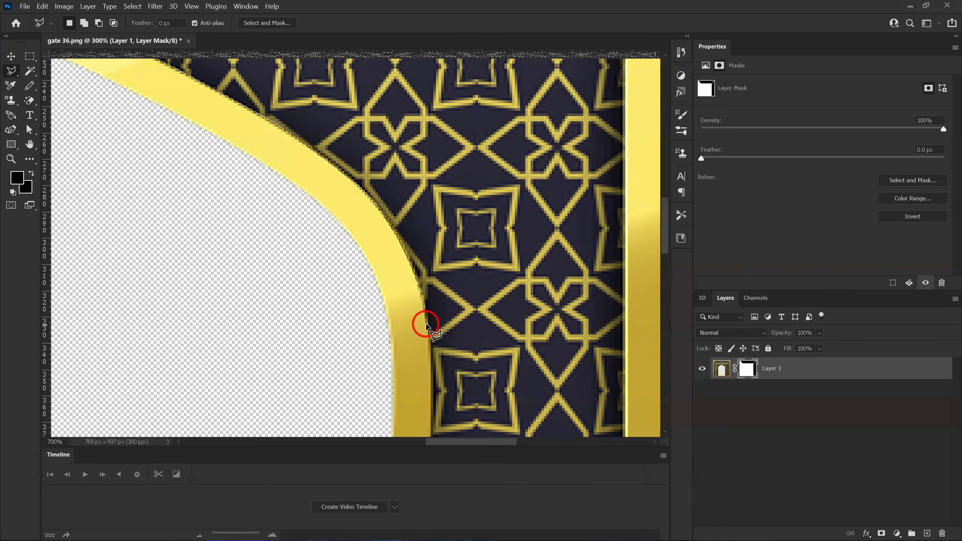
key(space)
drag(414, 340, 382, 206)
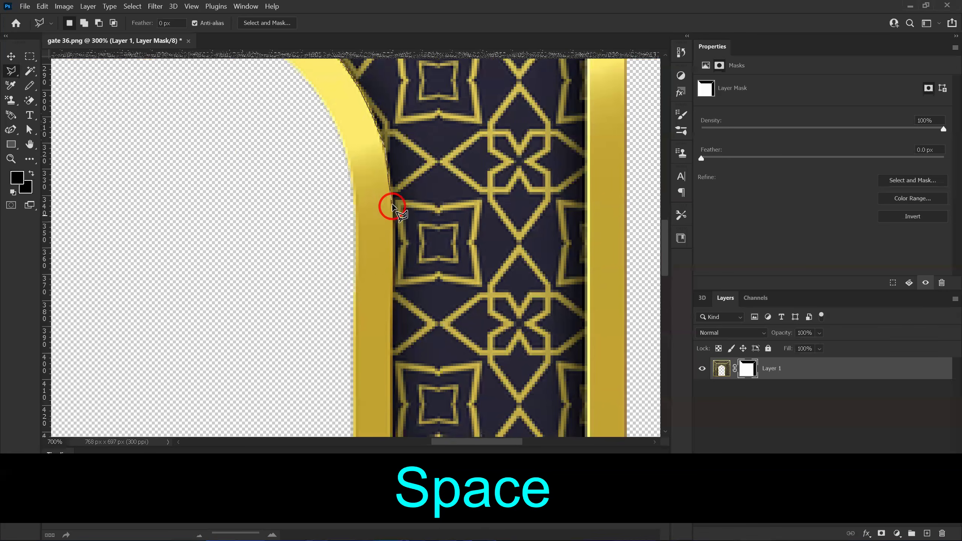
click(392, 234)
Step: Extend the outline down the arch's right leg and across the bottom to the central panel's lower right corner
key(space)
drag(380, 316, 341, 118)
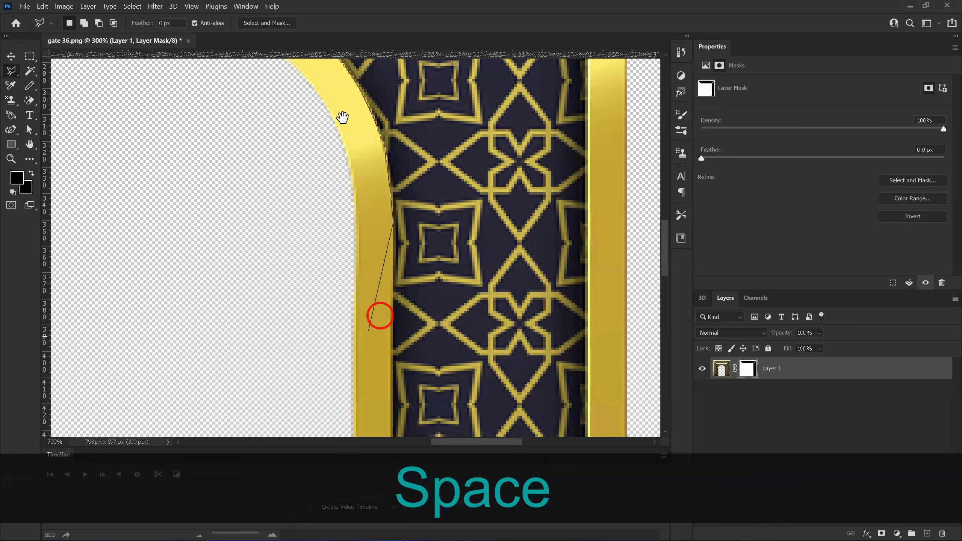
drag(359, 187, 359, 112)
drag(397, 176, 395, 192)
drag(378, 267, 399, 171)
mouse_move(397, 288)
mouse_down()
mouse_move(402, 213)
mouse_move(384, 272)
mouse_move(384, 222)
mouse_up()
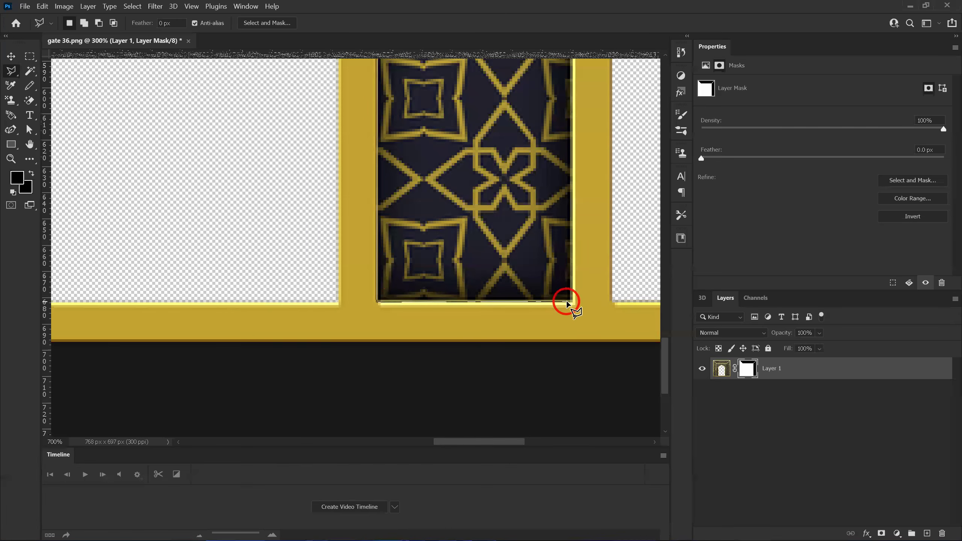
click(572, 300)
Step: Carry the outline up the central panel's right edge to its upper right corner
key(space)
drag(538, 193, 535, 402)
drag(526, 242, 515, 384)
drag(509, 225, 478, 379)
drag(468, 235, 466, 393)
drag(452, 207, 449, 367)
drag(476, 250, 464, 388)
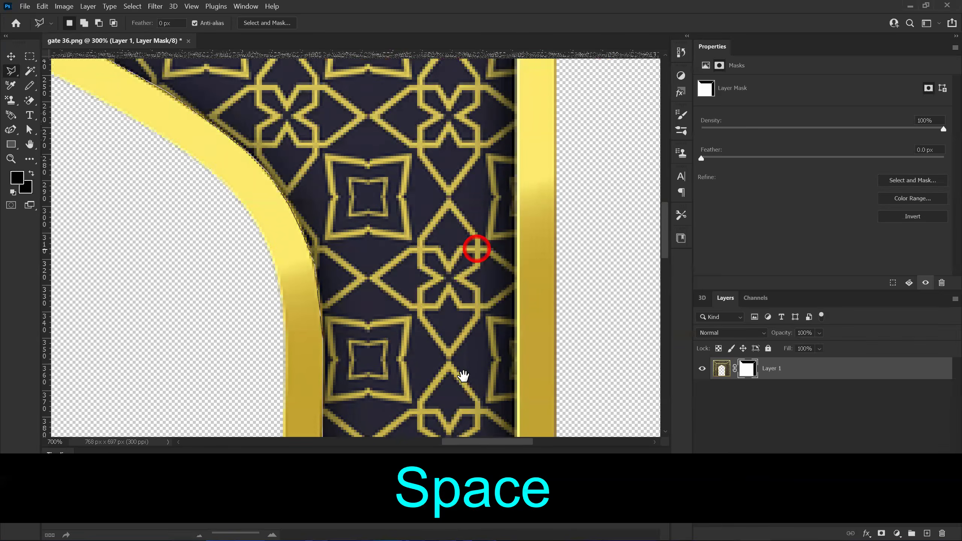
drag(483, 197, 466, 408)
mouse_move(469, 300)
mouse_down()
mouse_move(468, 402)
mouse_move(468, 364)
mouse_up()
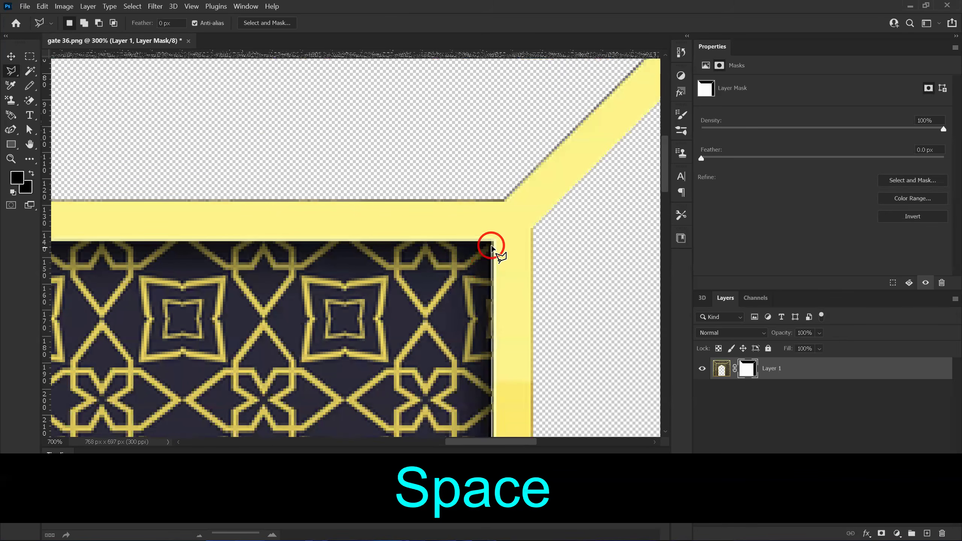
click(491, 242)
Step: Extend the outline along the central panel's top edge to its upper left corner
key(space)
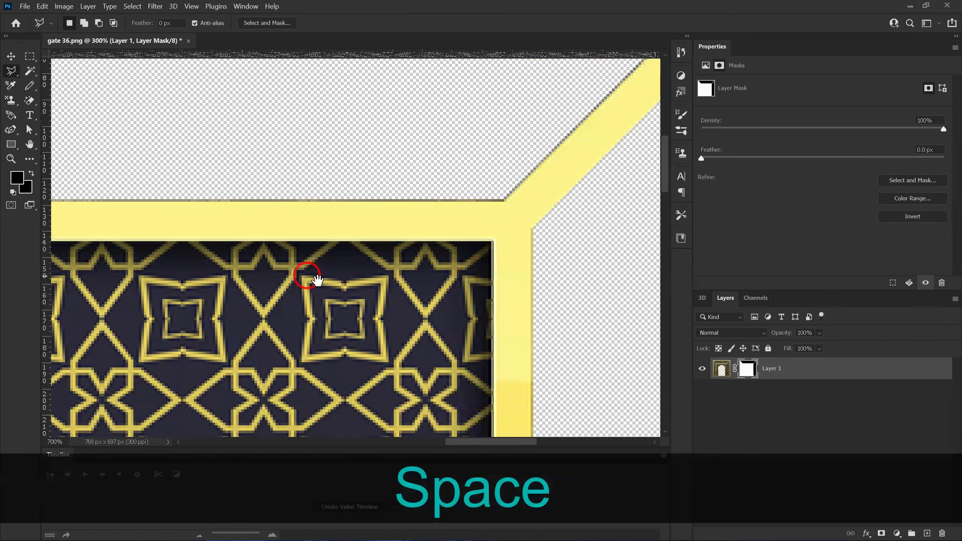
drag(306, 275, 534, 290)
drag(308, 297, 479, 270)
mouse_move(328, 272)
mouse_down()
mouse_move(455, 272)
mouse_move(424, 279)
mouse_move(530, 250)
mouse_up()
drag(355, 257, 432, 254)
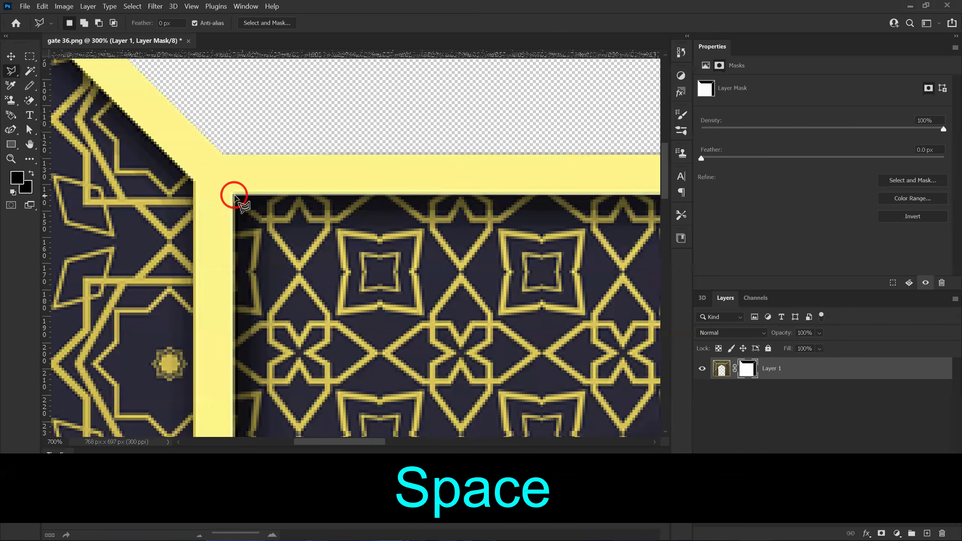
Step: Bring the outline down the central panel's left edge to the starting point and close the selection
drag(289, 324, 262, 155)
drag(277, 299, 315, 174)
drag(325, 299, 319, 125)
drag(320, 217, 321, 133)
drag(318, 296, 319, 114)
drag(344, 263, 352, 88)
drag(332, 355, 339, 192)
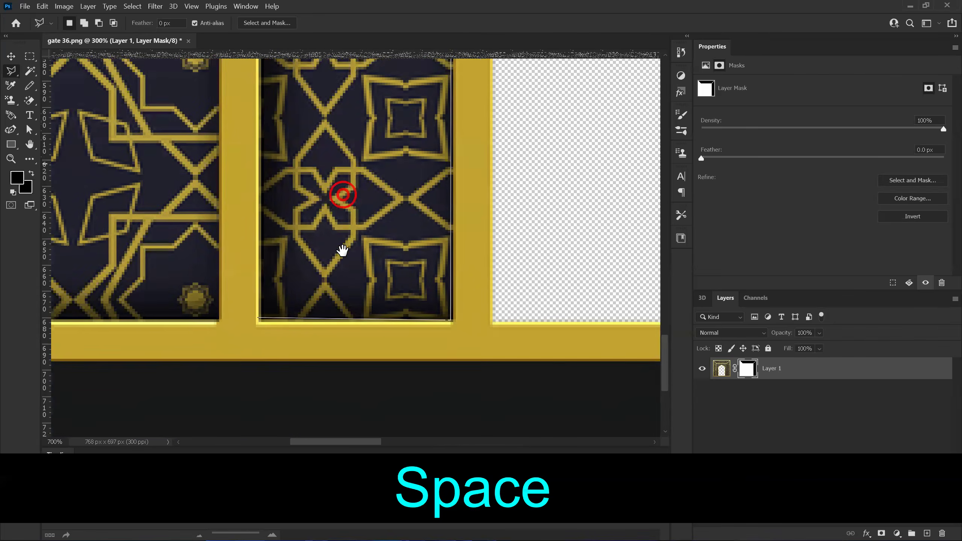
drag(309, 267, 308, 245)
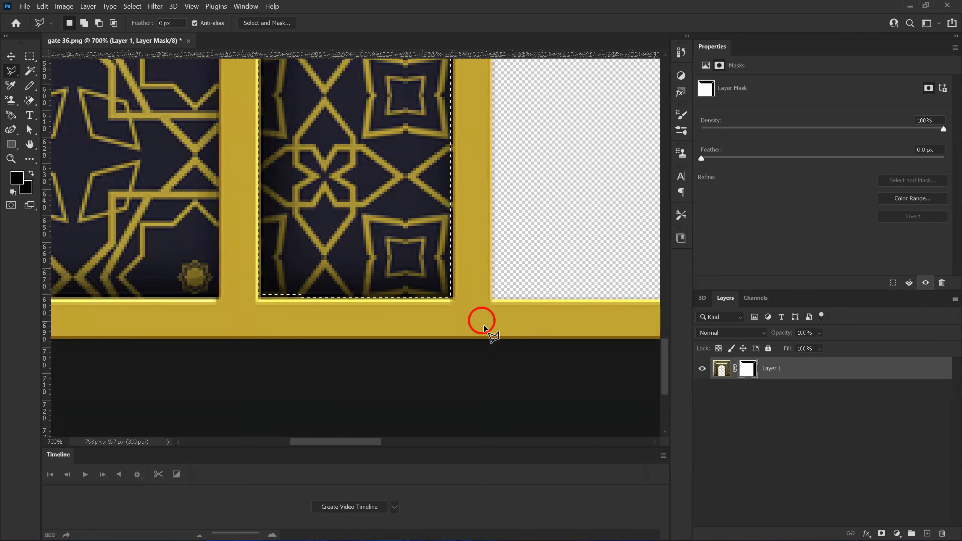
Step: Clear the selected central panel on Layer 1's mask to hide its pattern around the arch, and deselect
key(Delete)
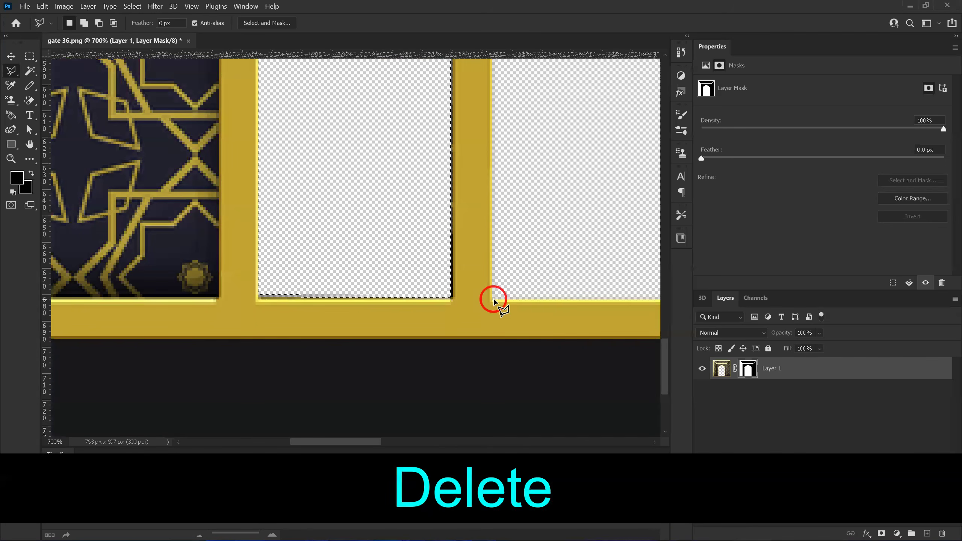
key(ctrl+d)
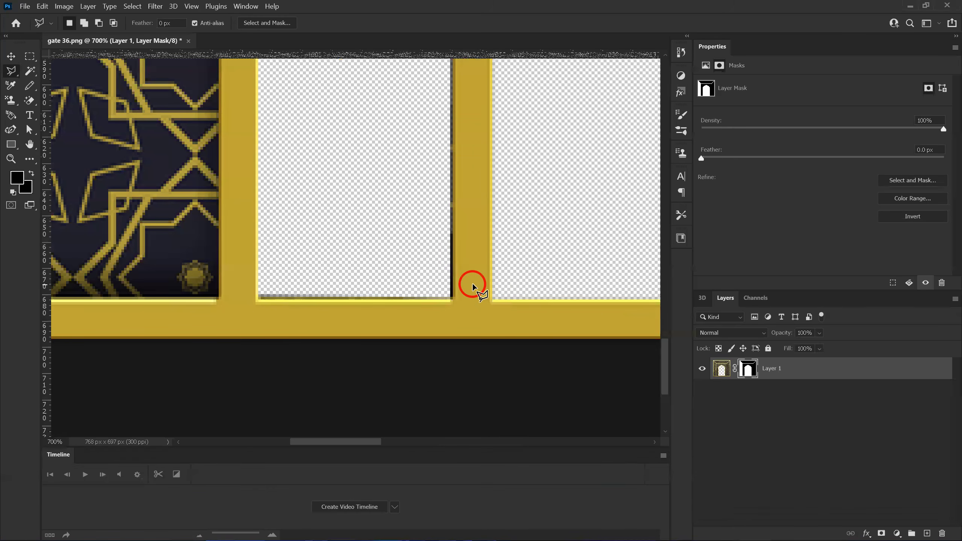
key(ctrl+minus)
key(ctrl+minus)
key(ctrl+minus)
key(ctrl+minus)
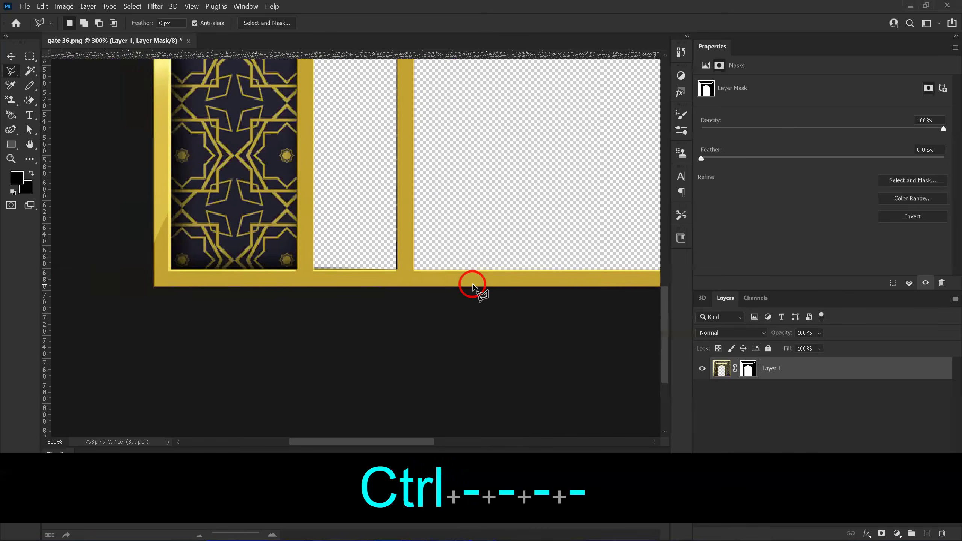
key(space)
drag(380, 240, 247, 202)
key(ctrl)
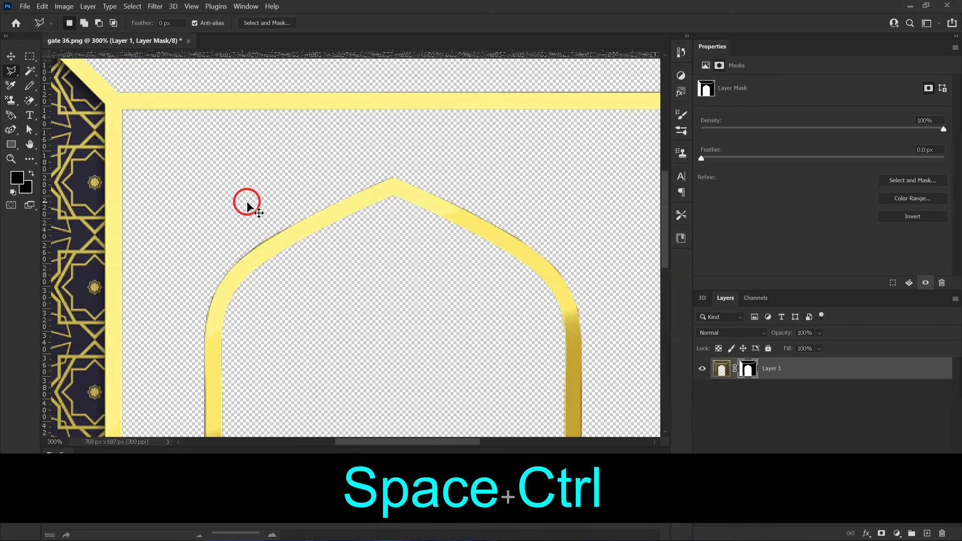
key(ctrl+minus)
key(ctrl+minus)
key(ctrl+minus)
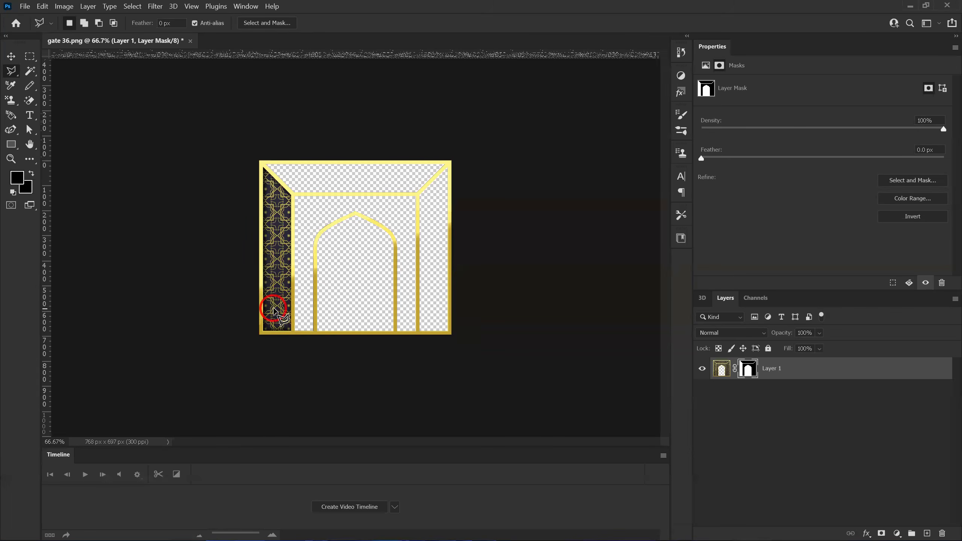
click(191, 40)
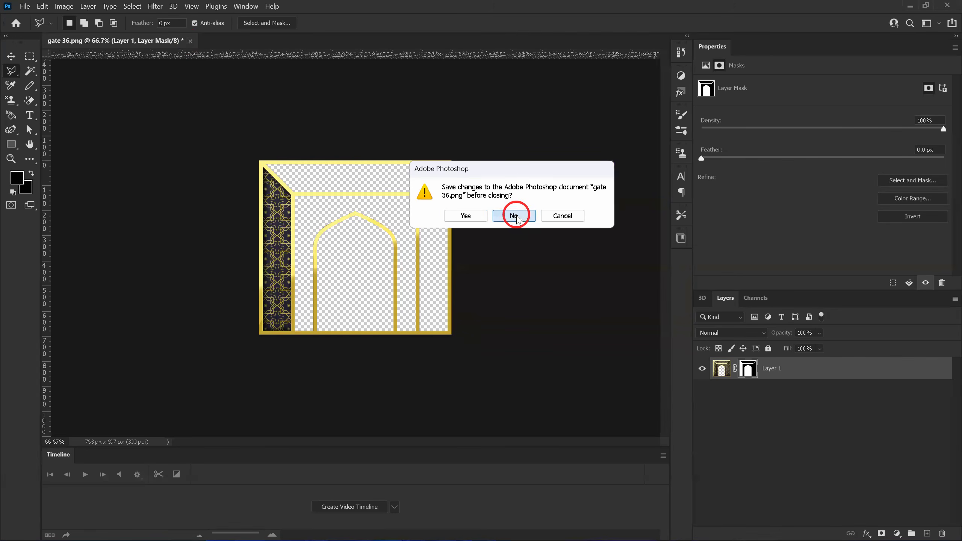
click(568, 221)
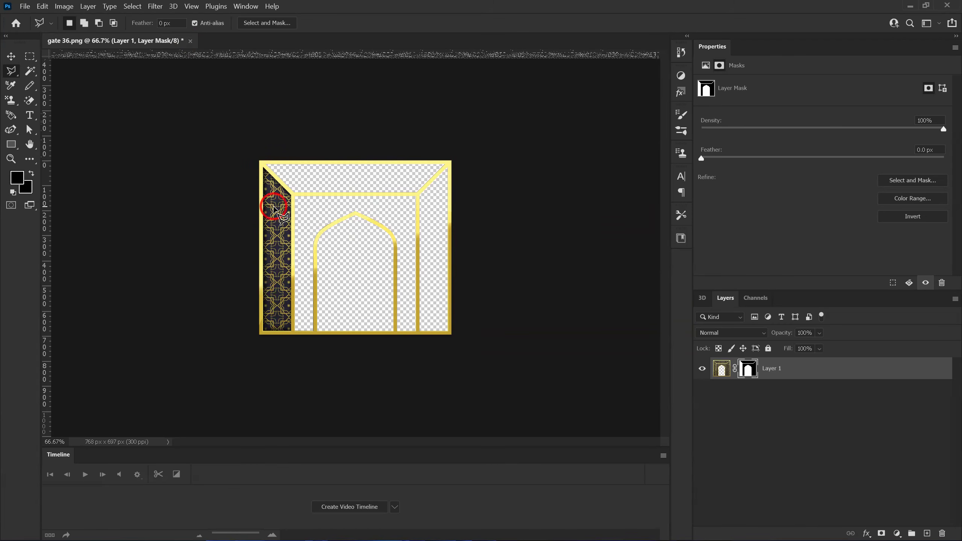
click(26, 8)
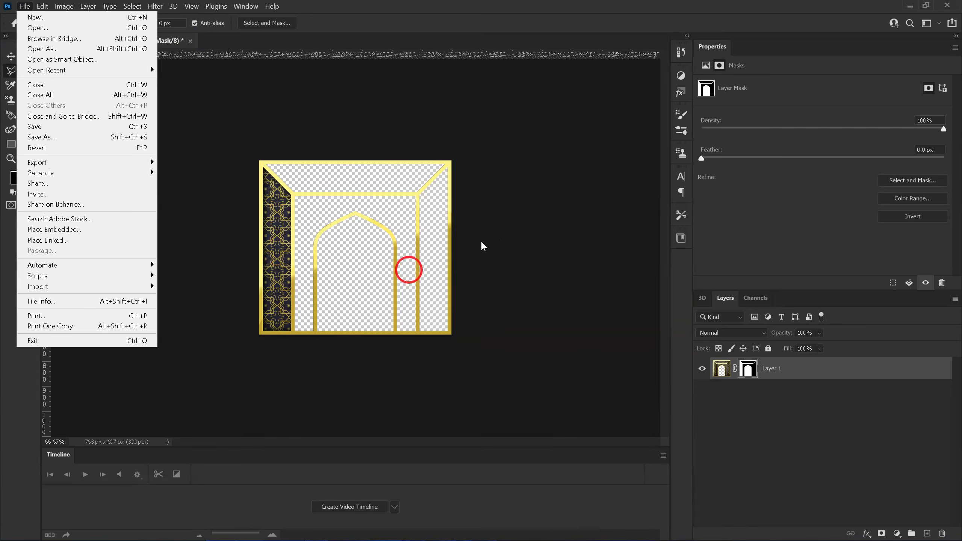
click(515, 244)
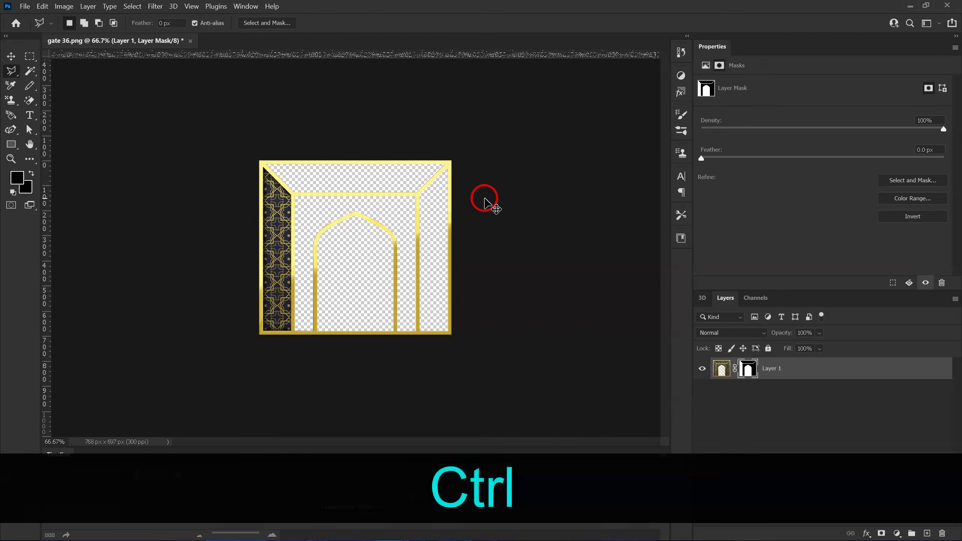
Step: Start a Polygonal Lasso outline of the gate's left patterned panel, tracing its slanted edge from the upper outer corner to the inner corner
key(ctrl+equal)
key(ctrl+equal)
key(ctrl+equal)
key(space)
drag(316, 216, 369, 308)
drag(221, 123, 414, 314)
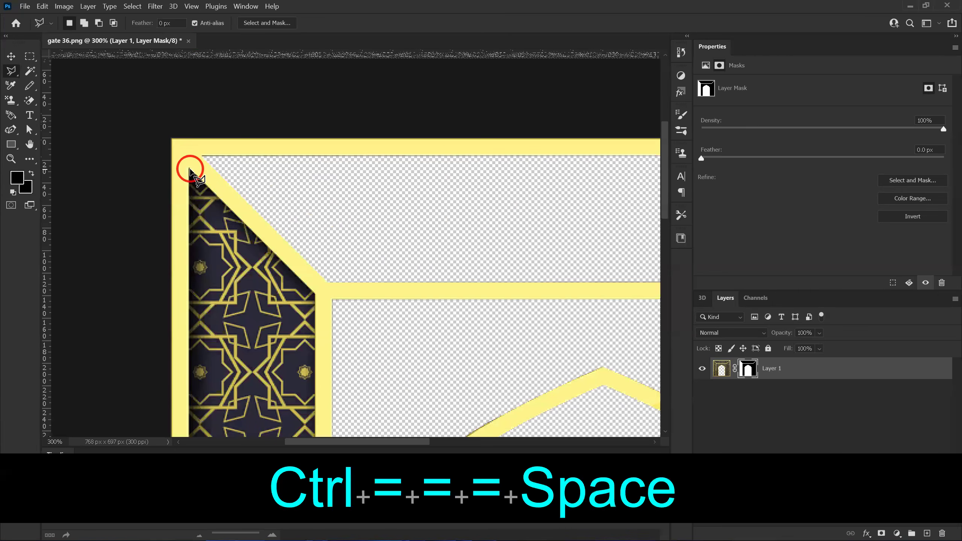
click(316, 296)
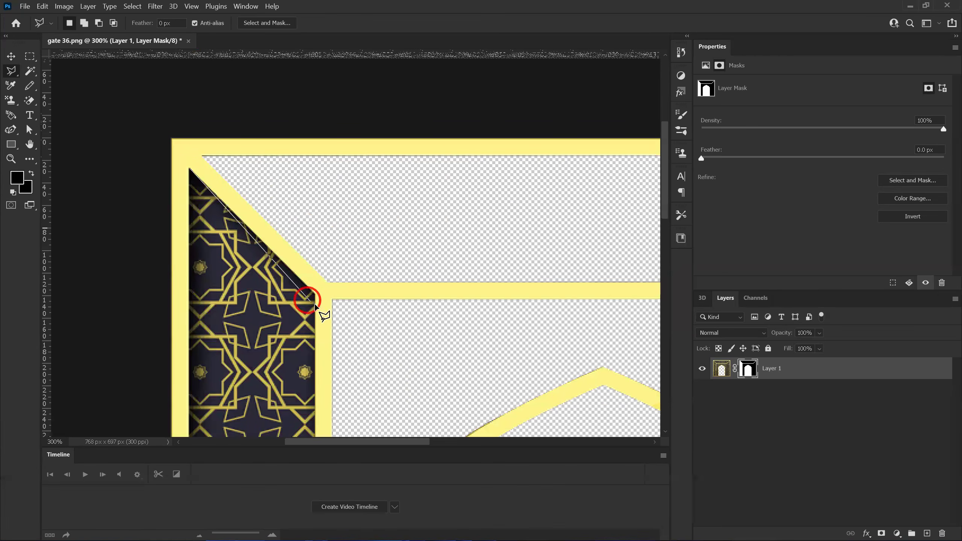
Step: Extend the outline down the left panel's inner edge to its bottom corner and across the bottom edge to the outer corner
key(space)
mouse_move(307, 301)
mouse_down()
mouse_move(300, 254)
mouse_move(307, 275)
mouse_move(320, 150)
mouse_move(304, 114)
mouse_up()
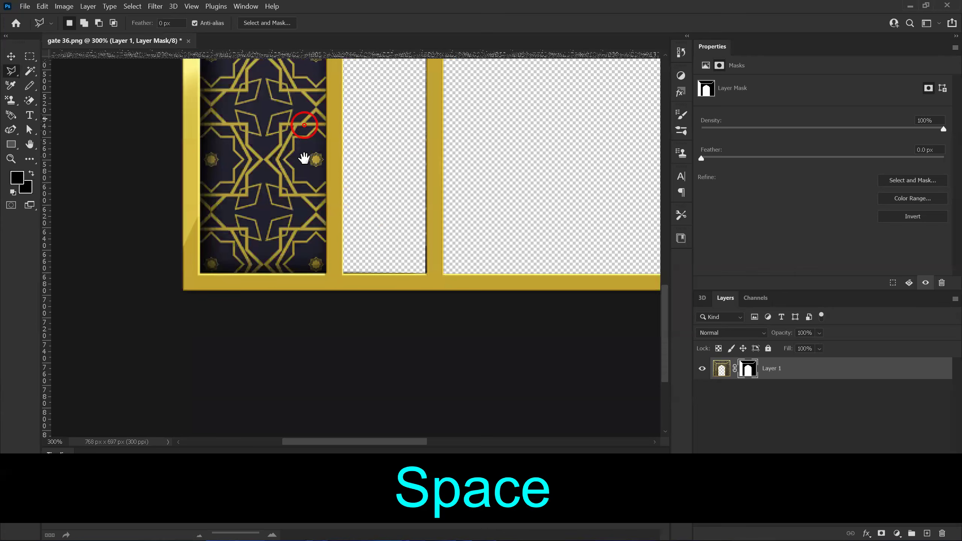
click(326, 275)
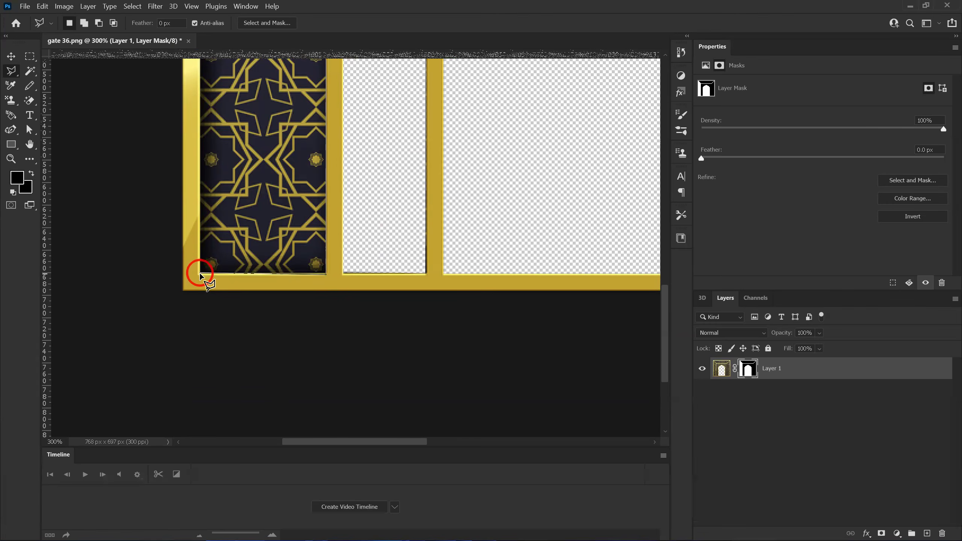
click(198, 273)
Step: Bring the outline up the left panel's outer edge to the starting point and close the selection
key(space)
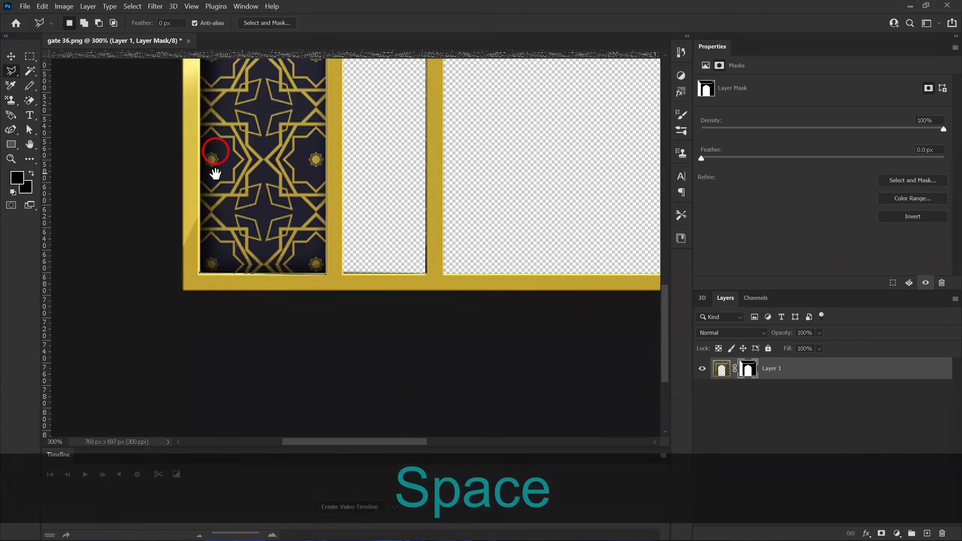
drag(215, 160, 230, 379)
drag(236, 144, 238, 299)
drag(210, 114, 219, 227)
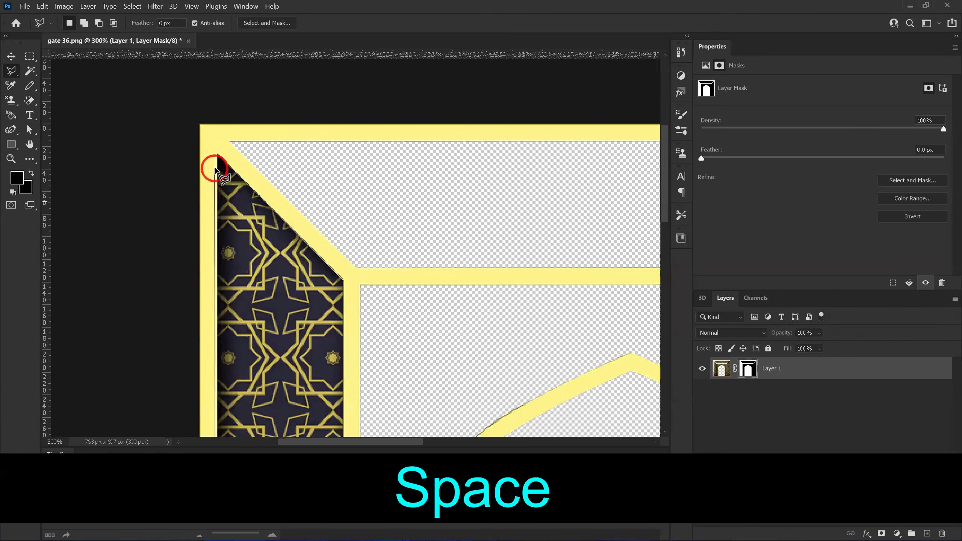
click(217, 156)
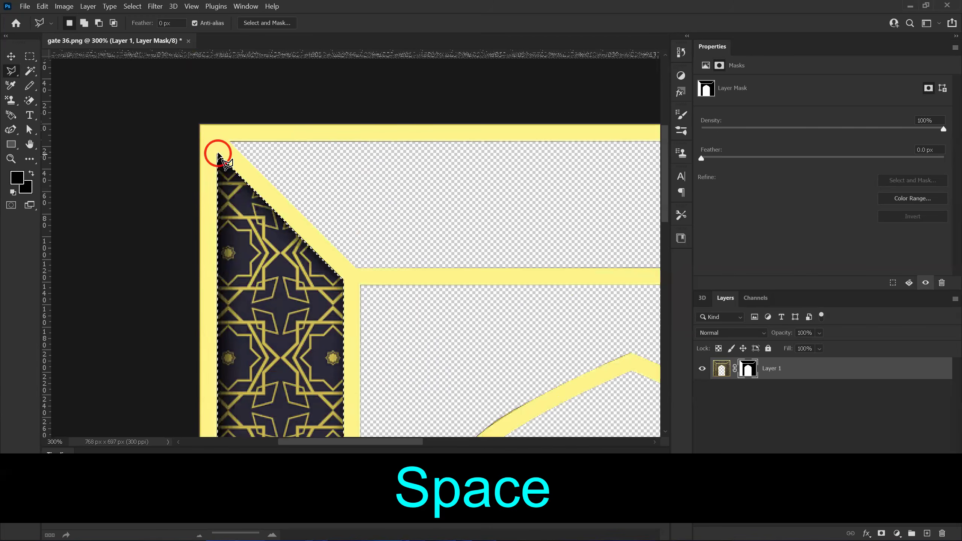
Step: Clear the selected left panel on Layer 1's mask to hide its pattern, and deselect
key(Delete)
key(ctrl+d)
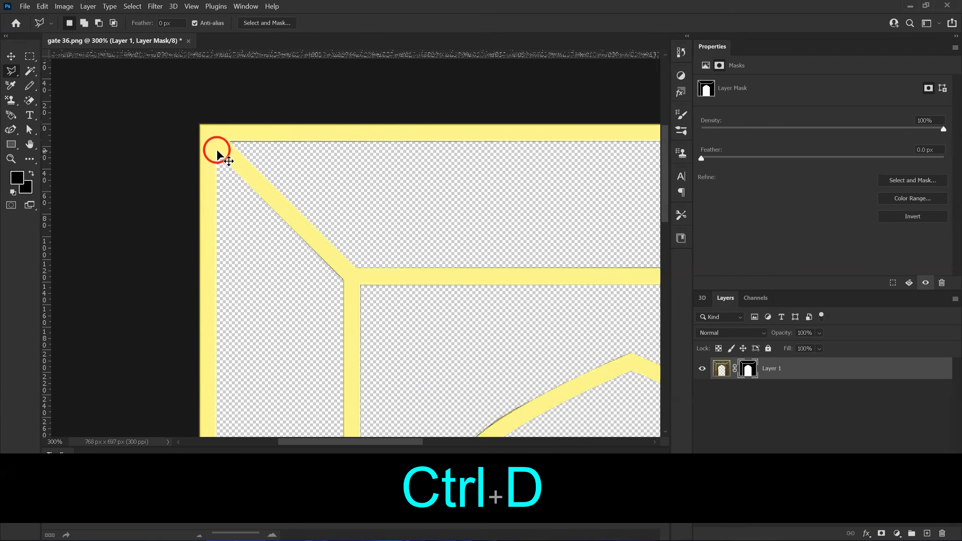
key(ctrl)
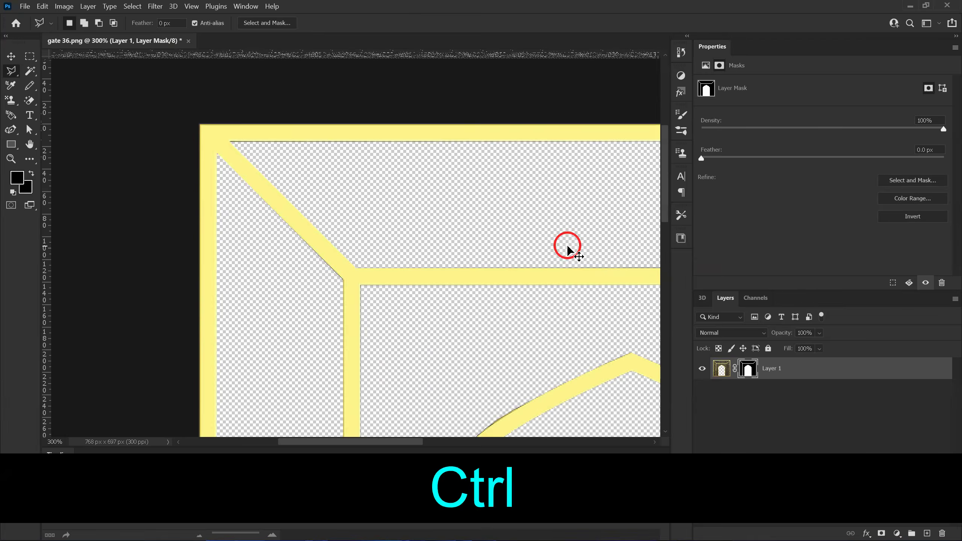
key(ctrl+minus)
key(ctrl+minus)
key(ctrl+minus)
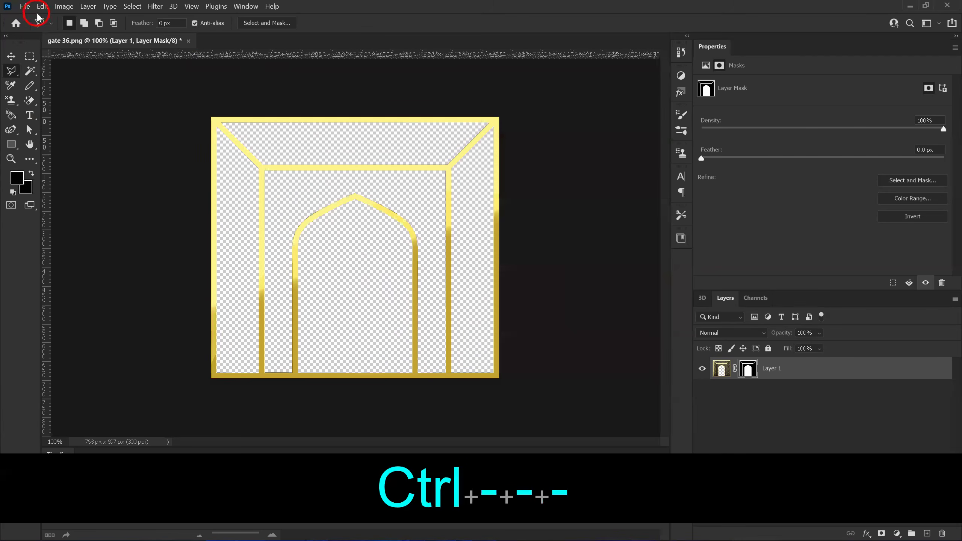
Step: Save the masked gate to the Desktop as a PNG copy named "gate 36 copy123"
click(27, 6)
click(50, 139)
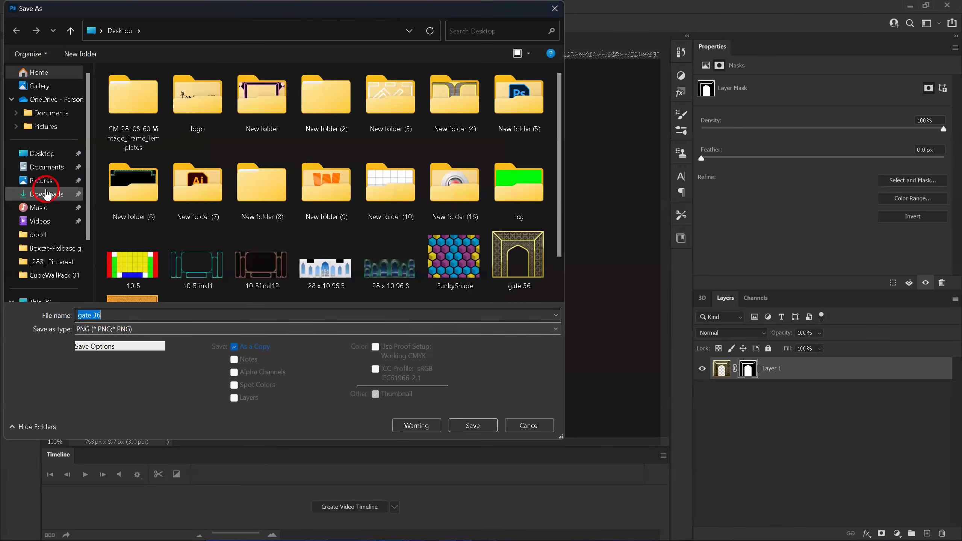
click(49, 156)
click(127, 313)
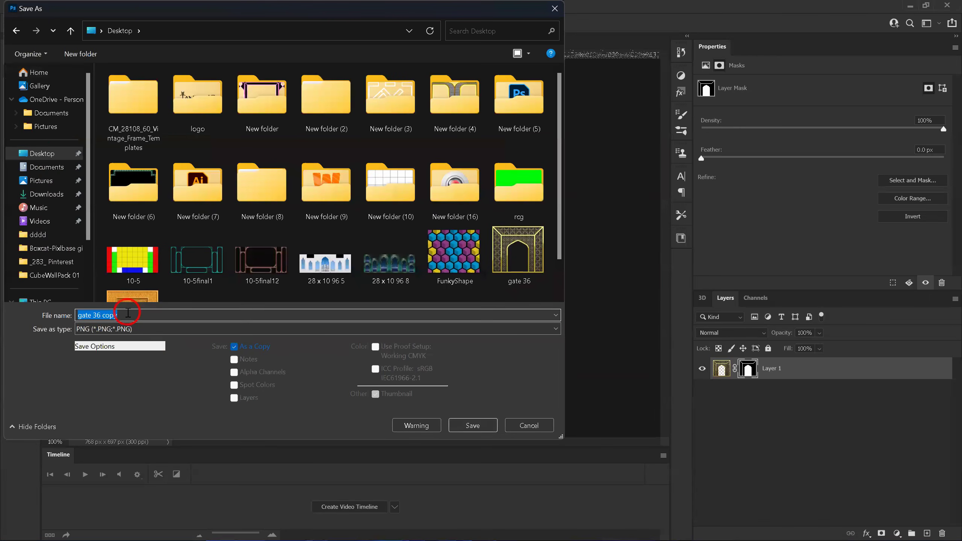
text(123)
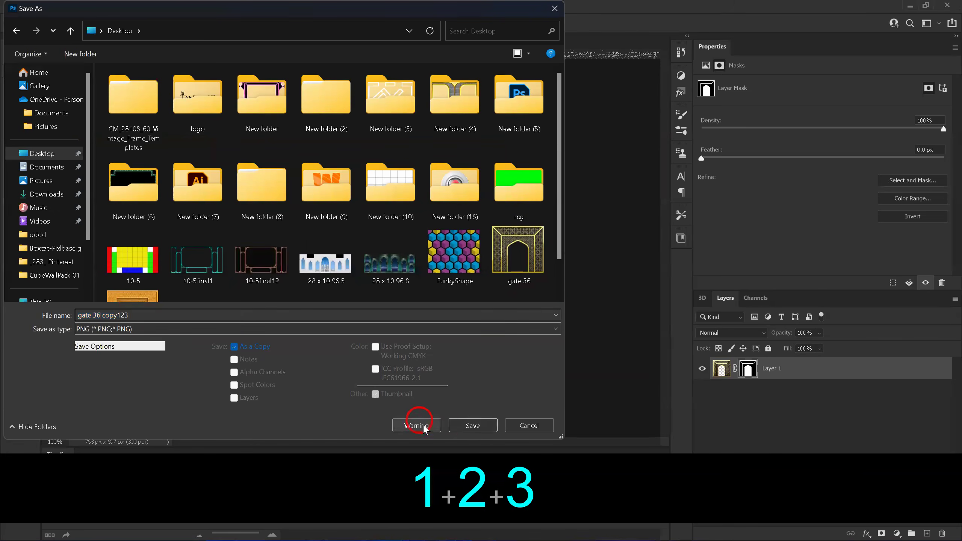
click(470, 425)
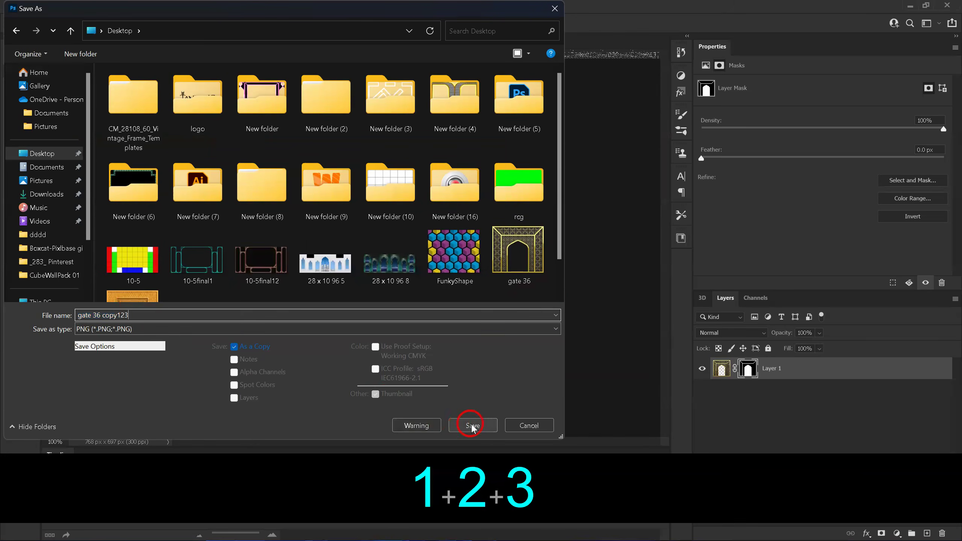
click(740, 129)
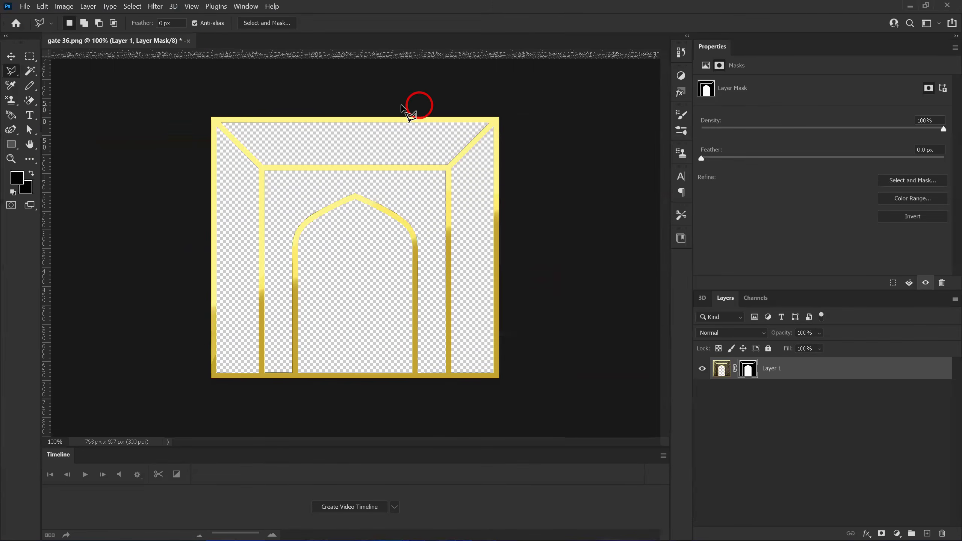
Step: Close gate 36.png without saving its changes and open the FunkyShape image from the Desktop
click(189, 41)
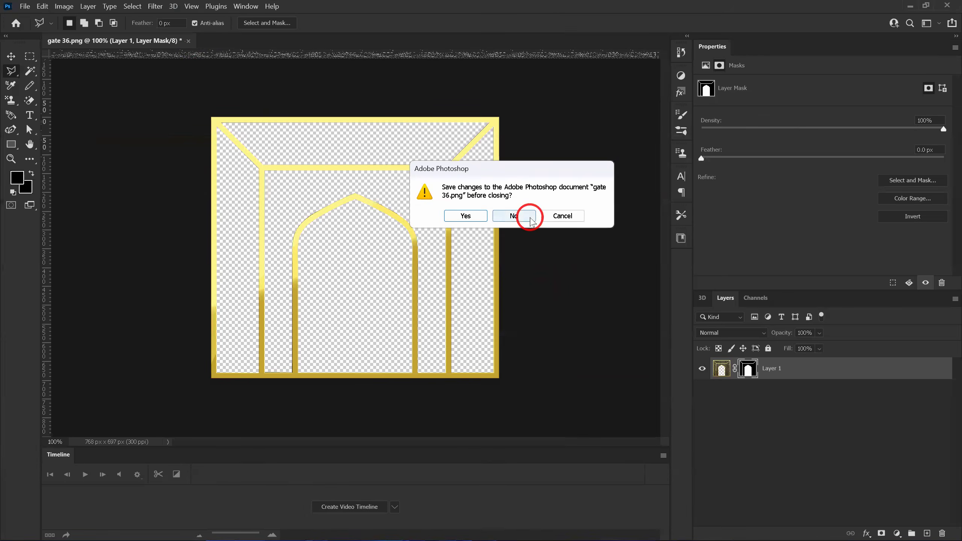
click(510, 215)
click(33, 148)
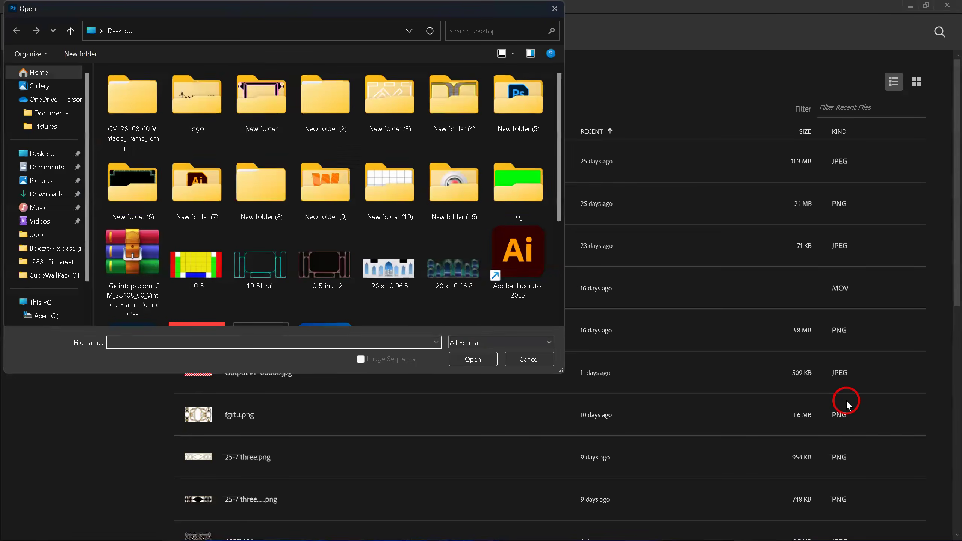
drag(559, 169, 560, 238)
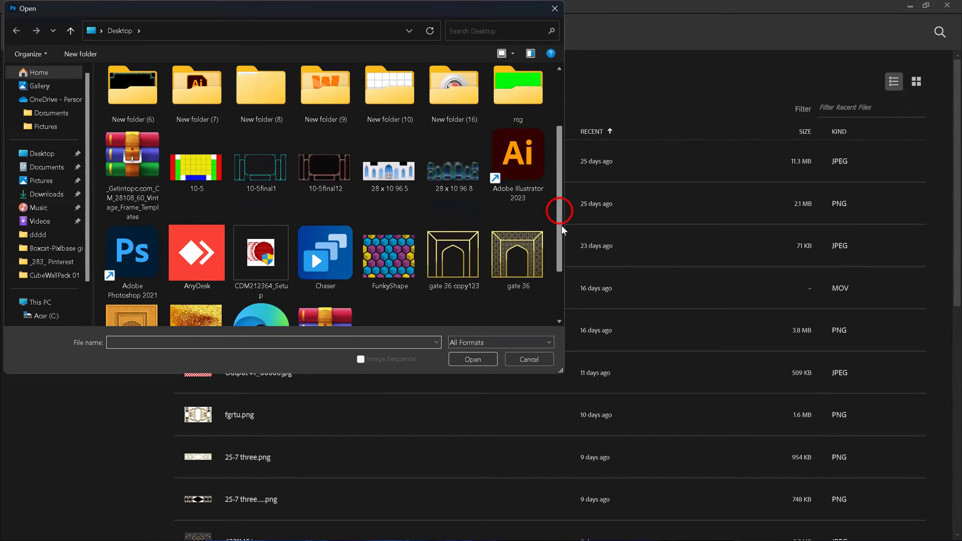
click(389, 235)
click(472, 359)
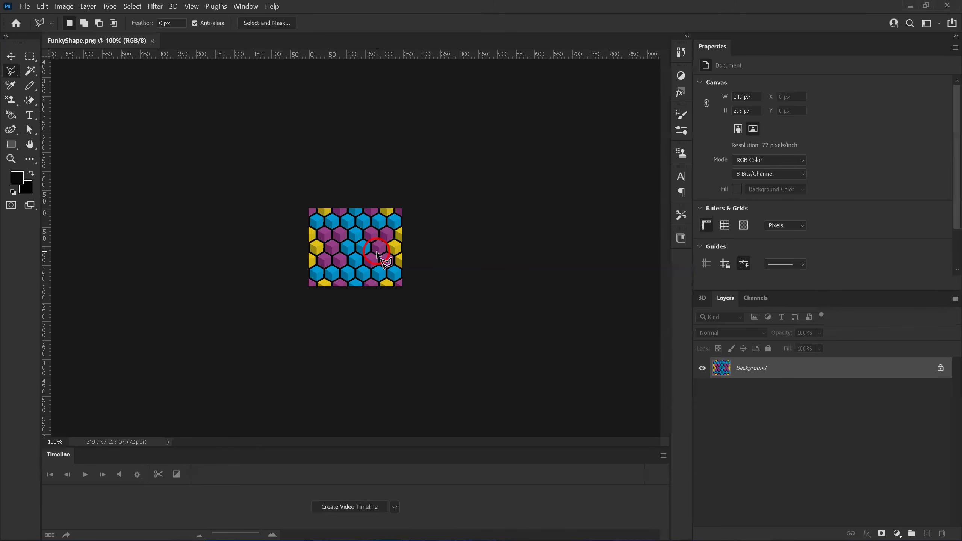
Step: Marquee-select nearly the full width of the cube artwork between the two full blue rows and define it as a pattern under the default name
key(ctrl+equal)
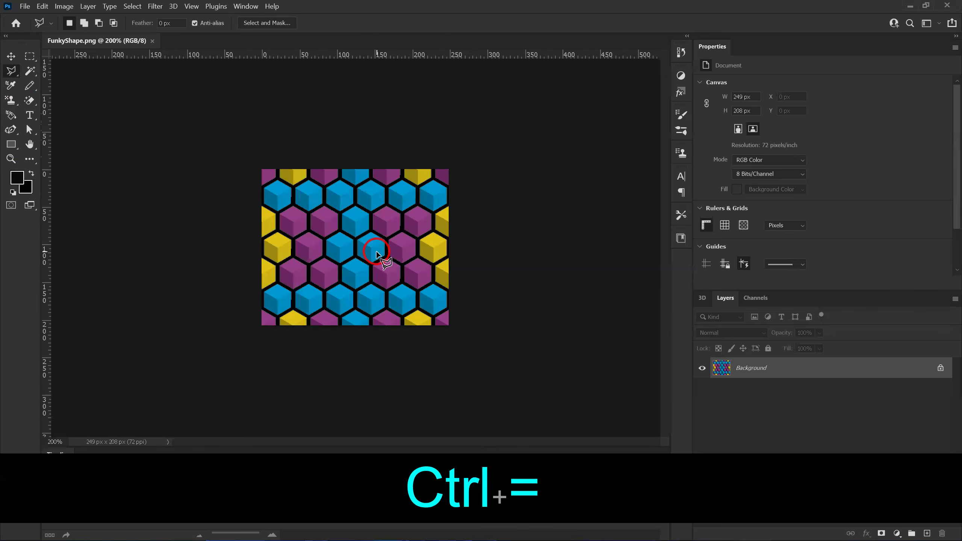
click(30, 56)
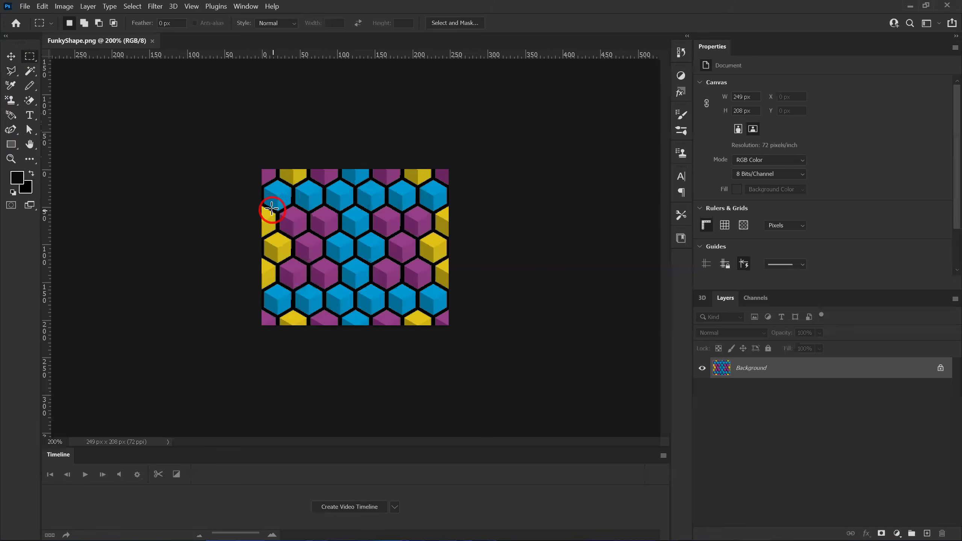
drag(266, 195, 447, 311)
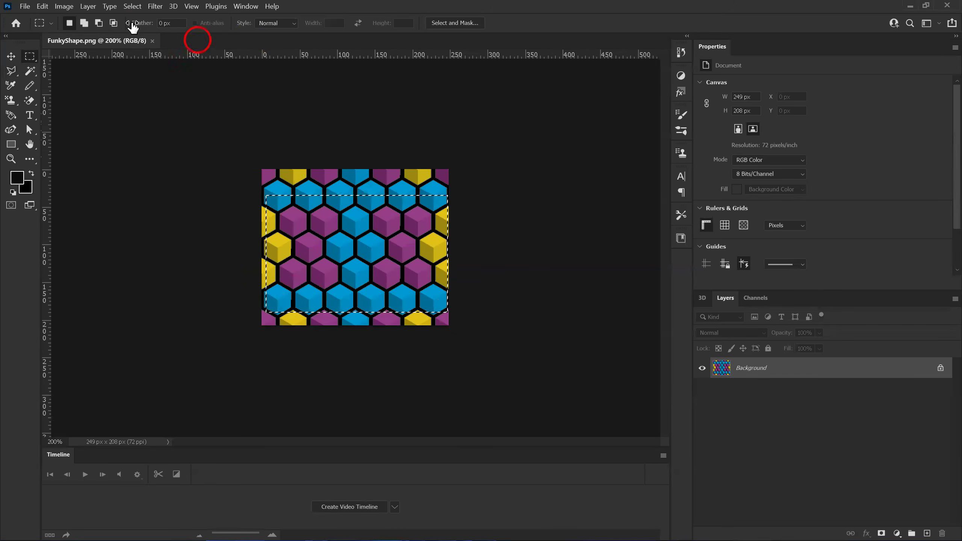
click(42, 6)
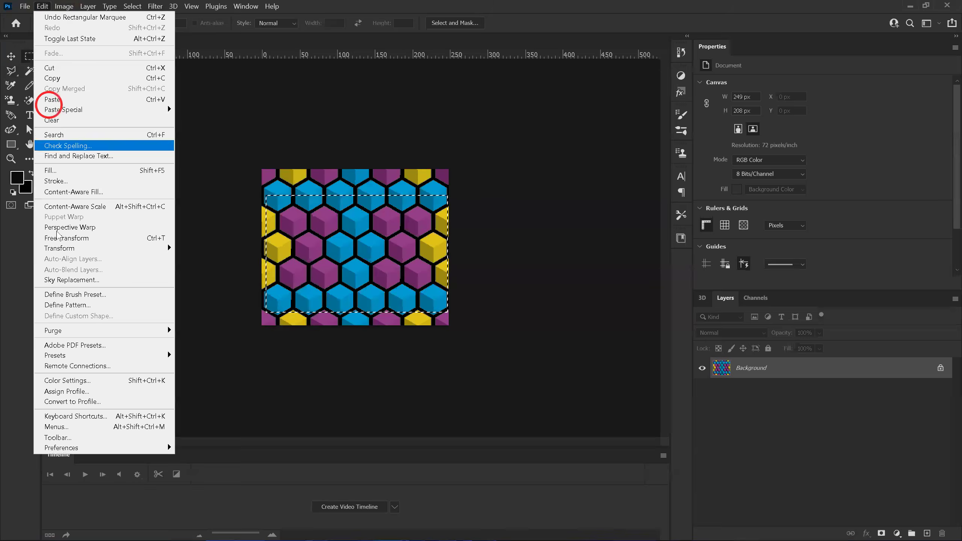
click(60, 305)
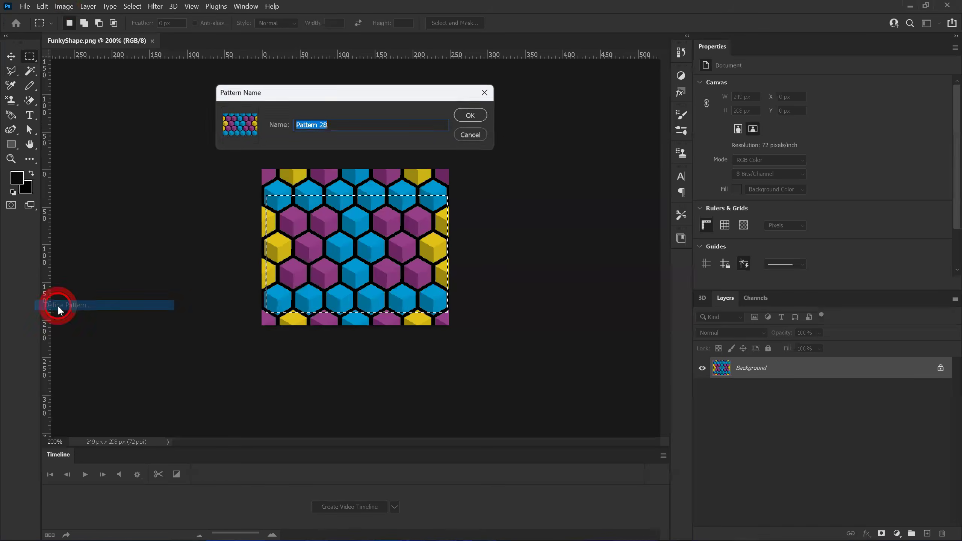
click(472, 117)
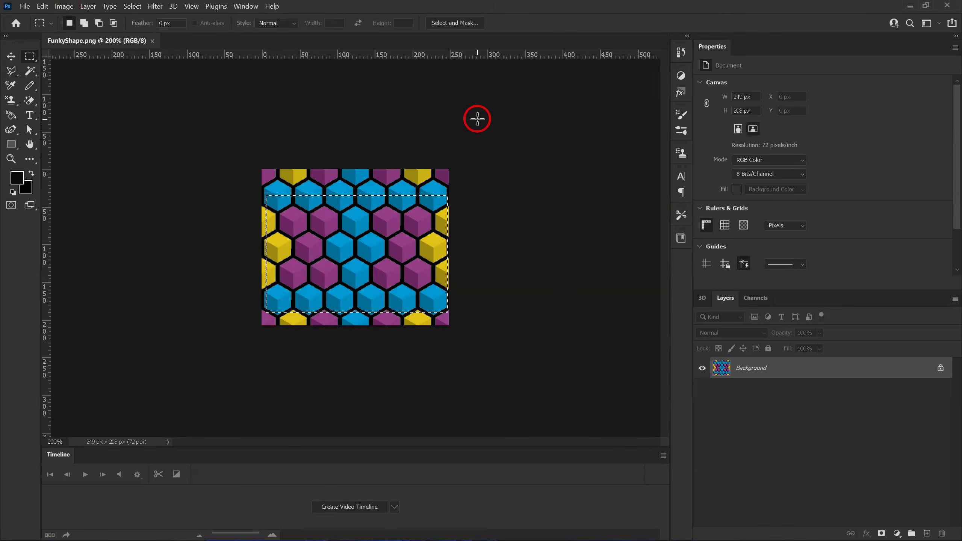
Step: Close FunkyShape.png and open the "gate 36 copy123" image from the Desktop
click(152, 41)
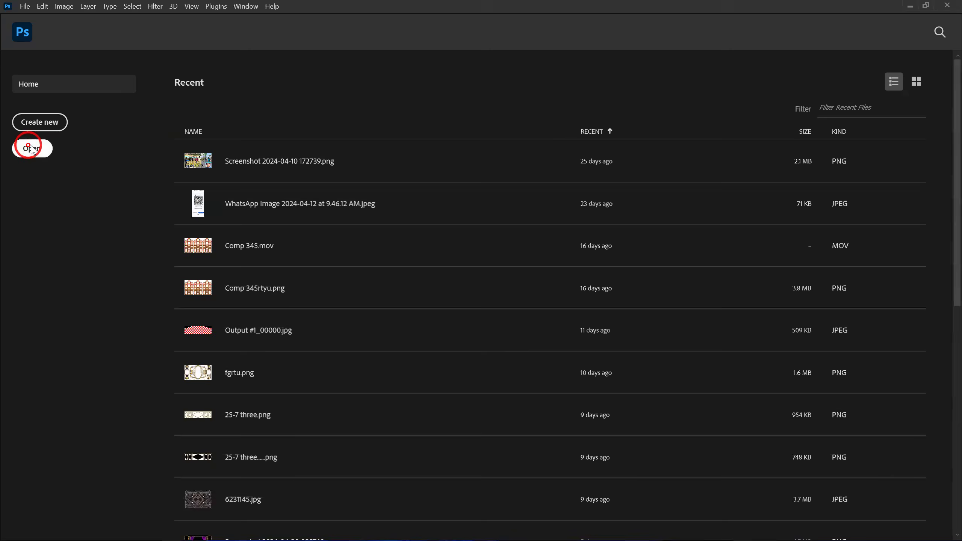
click(31, 148)
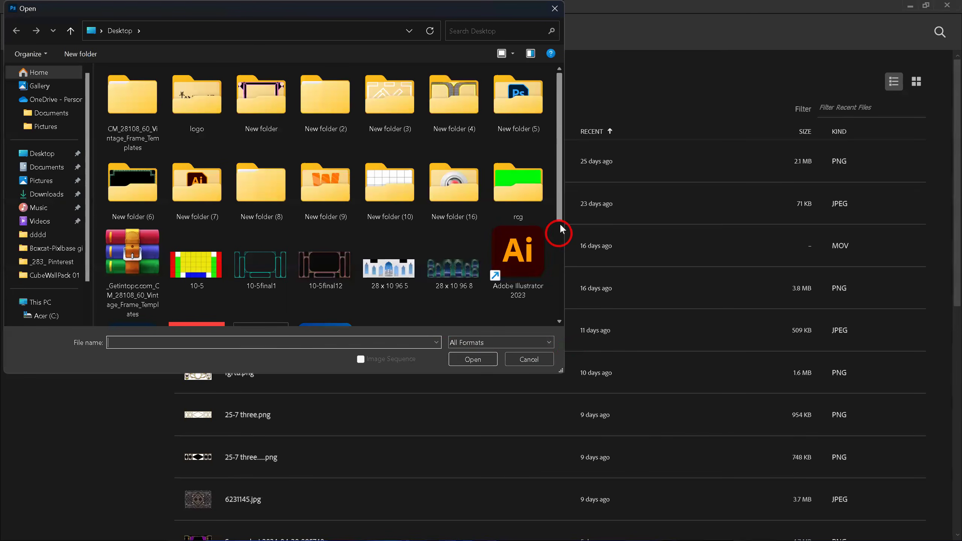
drag(561, 195, 558, 251)
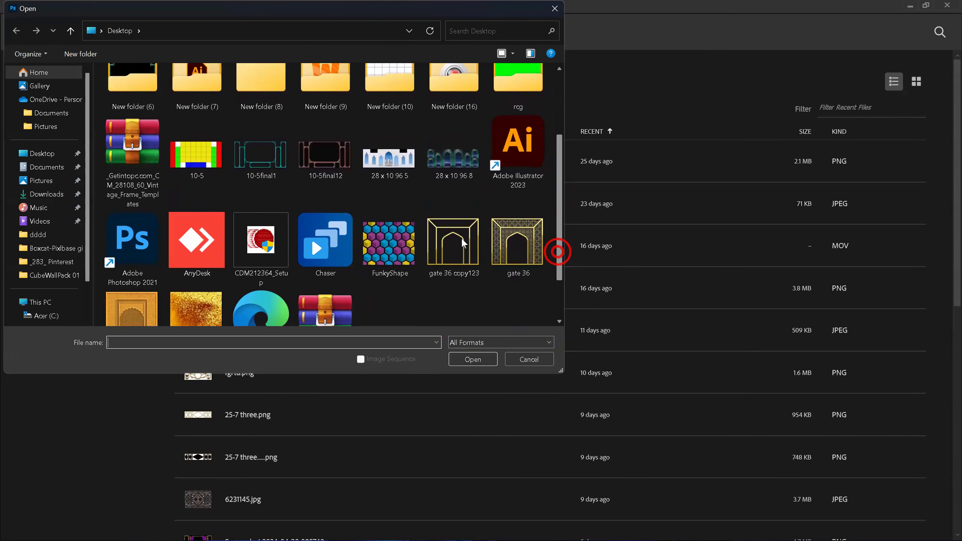
click(445, 238)
click(473, 359)
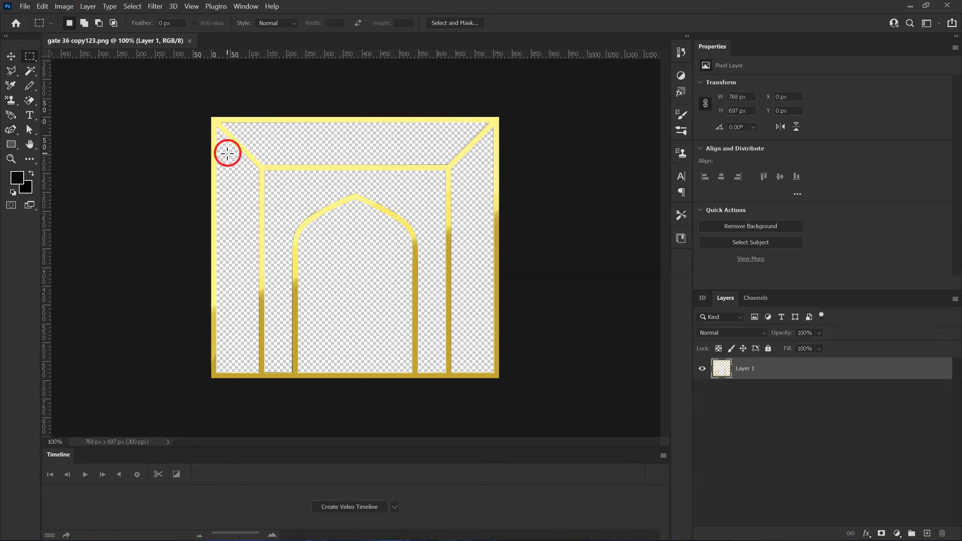
Step: Select the gate's transparent top panel with the Magic Wand and switch to the Pattern Stamp tool
click(33, 73)
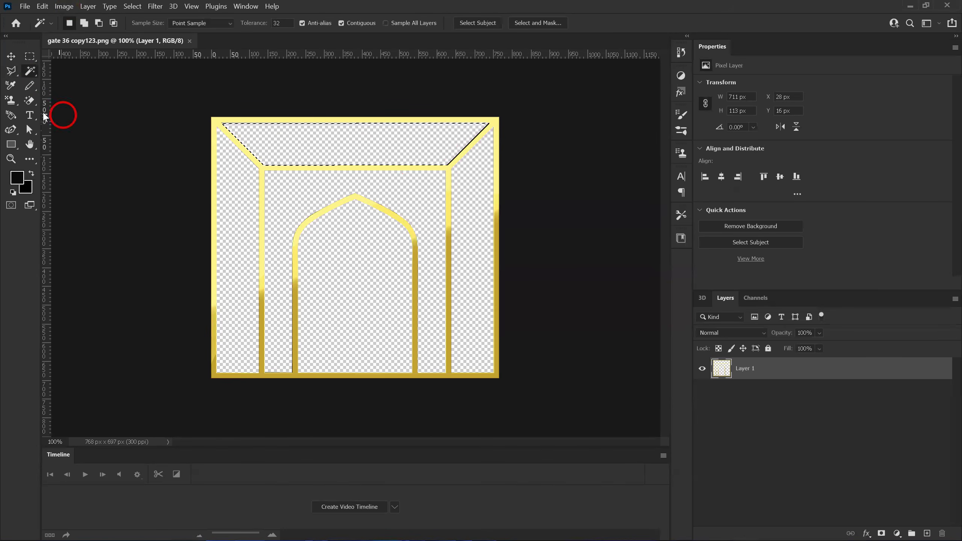
click(12, 101)
right_click(12, 101)
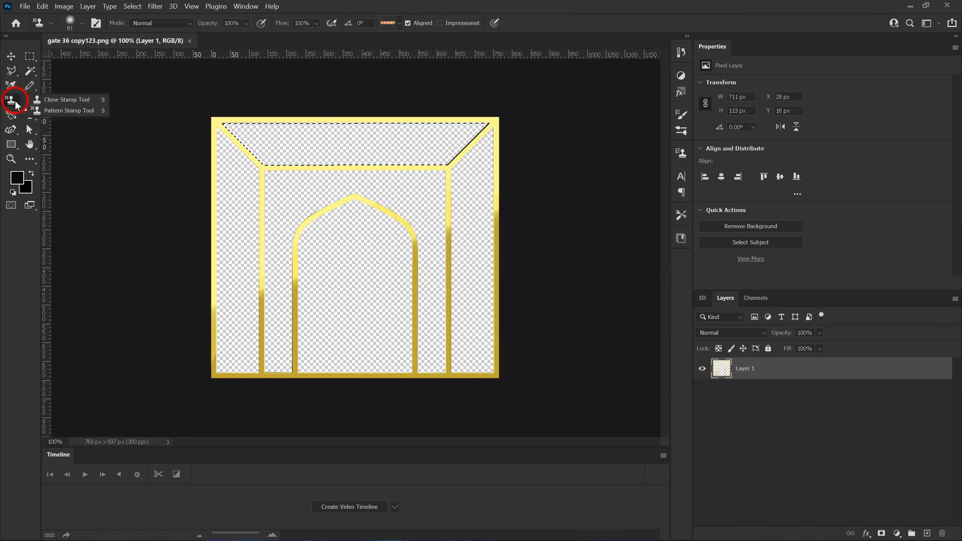
click(52, 101)
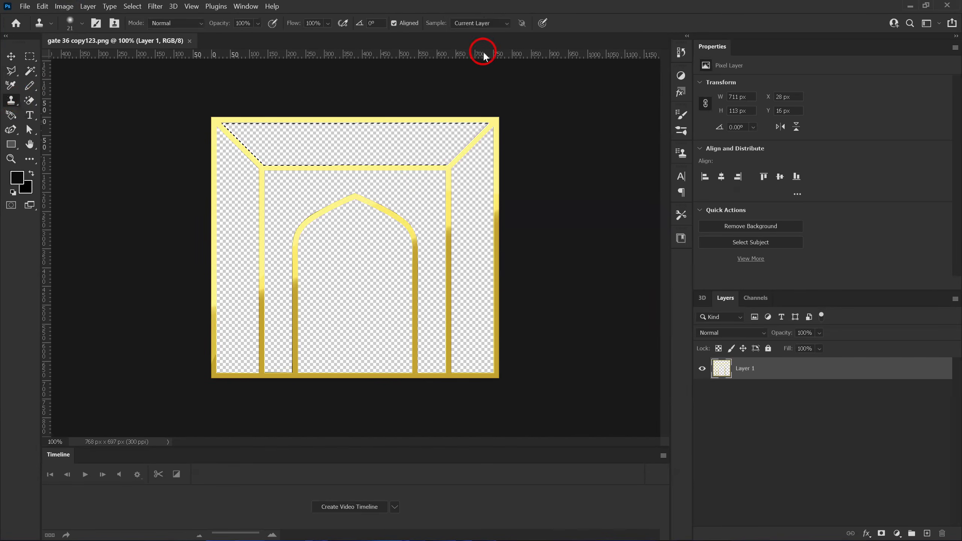
right_click(14, 103)
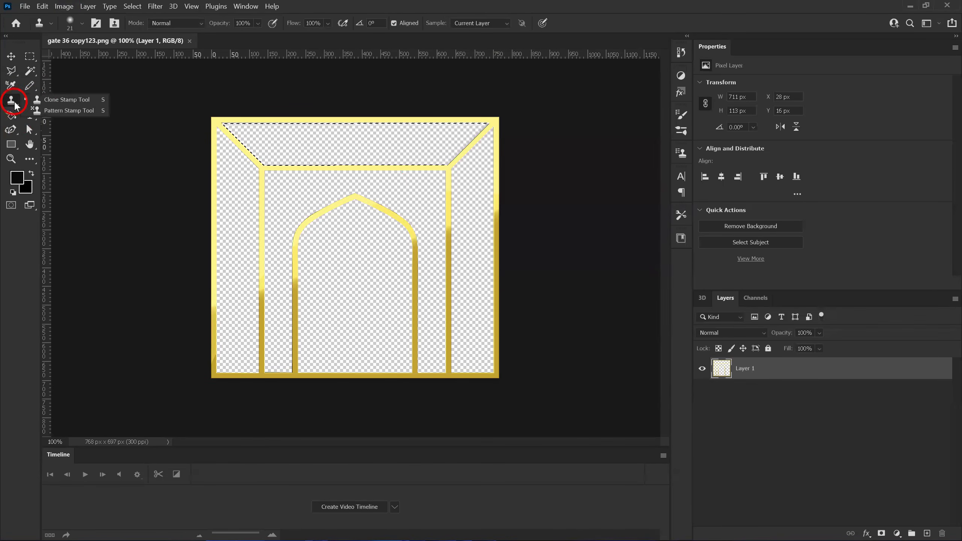
click(45, 111)
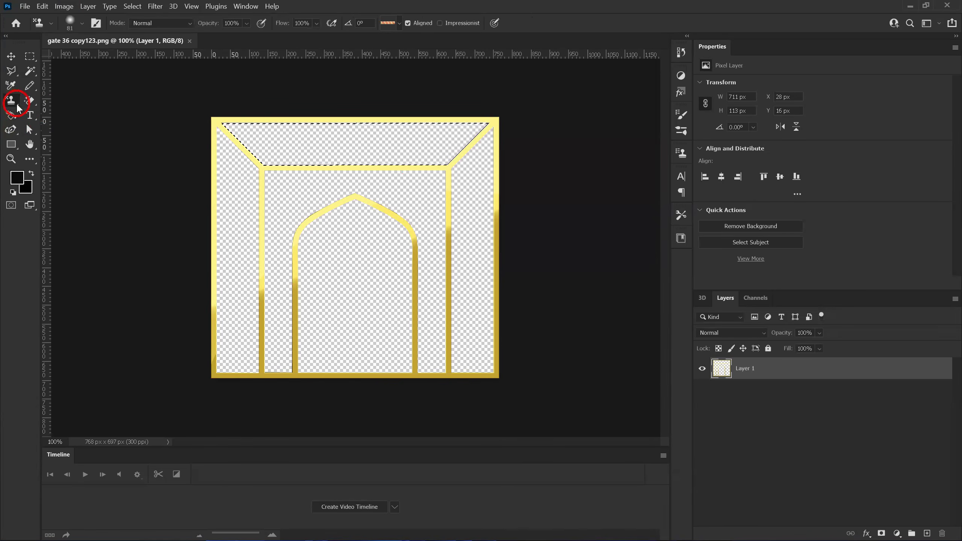
Step: Choose the newly defined cube pattern as the Pattern Stamp's pattern
click(399, 26)
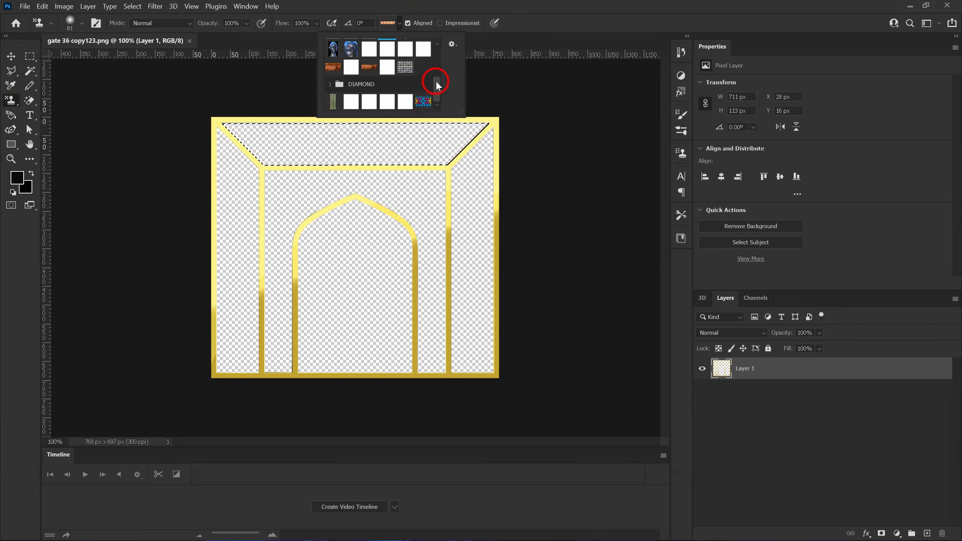
click(423, 101)
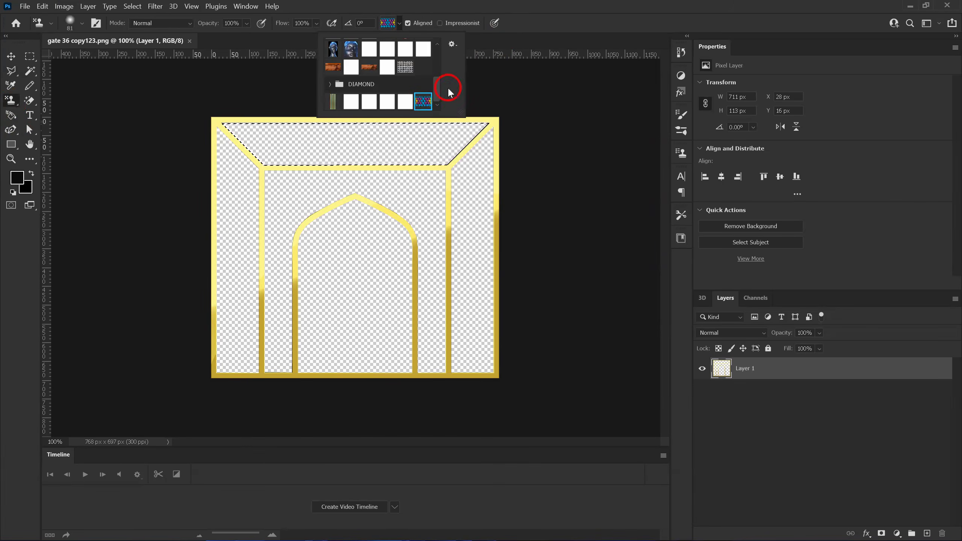
click(516, 38)
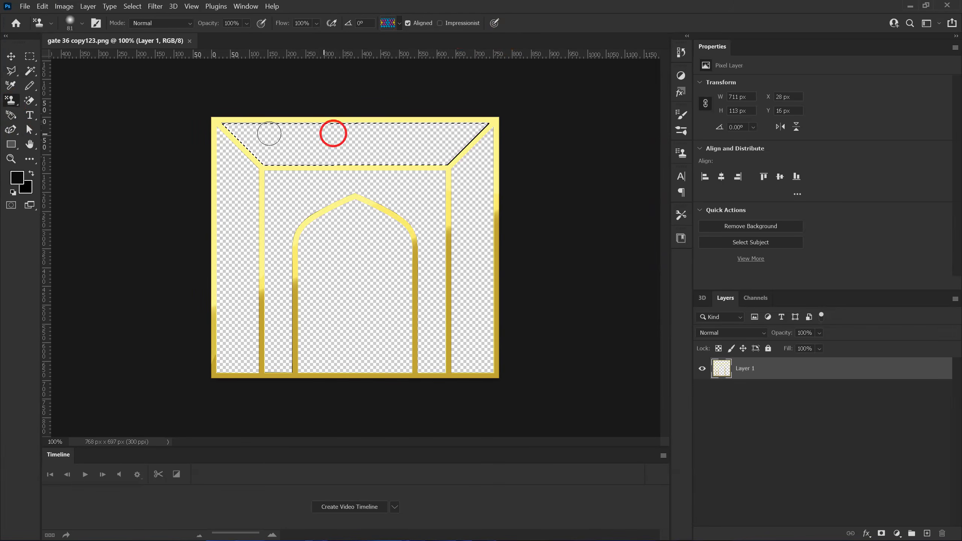
Step: Paint the cube pattern across the gate's selected top panel and deselect it
mouse_move(230, 127)
mouse_down()
mouse_move(342, 160)
mouse_move(448, 164)
mouse_move(269, 157)
mouse_move(259, 142)
mouse_move(452, 138)
mouse_move(228, 127)
mouse_move(492, 126)
mouse_move(417, 169)
mouse_move(468, 129)
mouse_move(331, 160)
mouse_move(238, 156)
mouse_move(225, 123)
mouse_move(462, 117)
mouse_move(476, 136)
mouse_up()
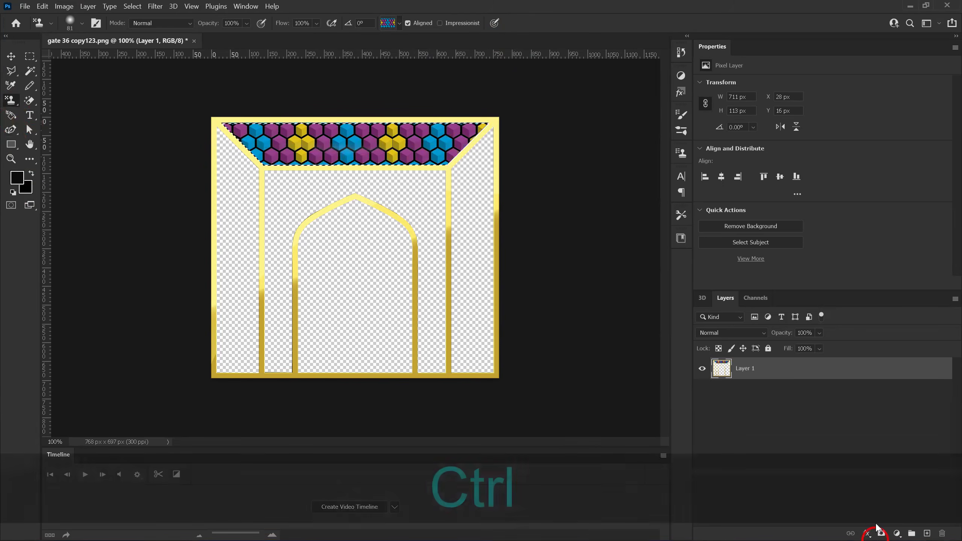
key(ctrl+d)
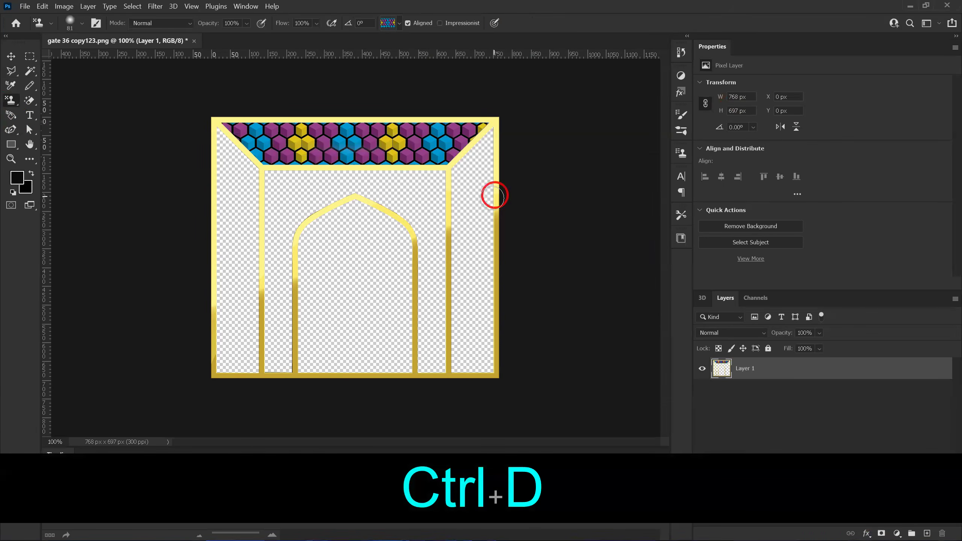
Step: Select both side panels and the panel around the arch together with the Magic Wand
click(30, 71)
click(471, 243)
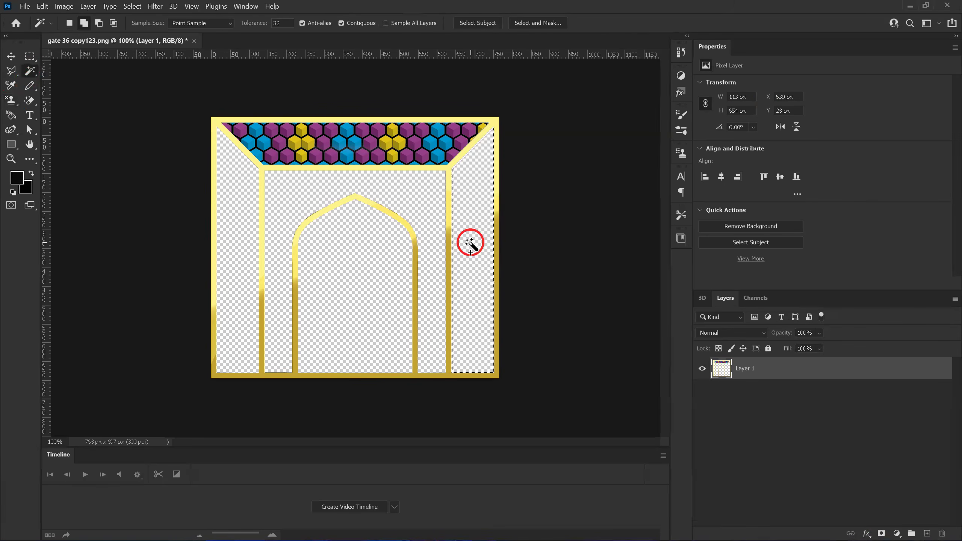
key(shift)
shift+click(388, 187)
shift+click(243, 192)
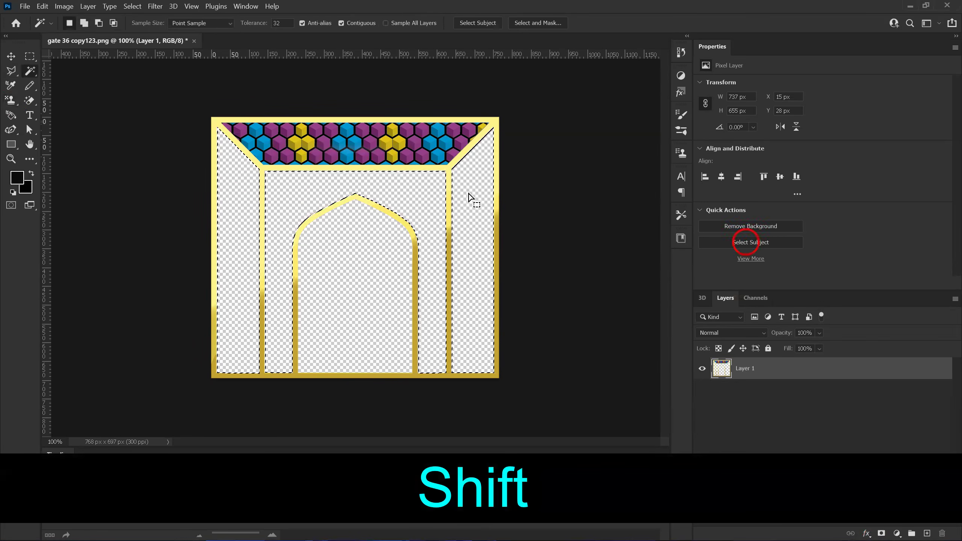
Step: Fill the selected side panels and arch surround with the cube pattern using the Pattern Stamp, and clear the selection
click(10, 100)
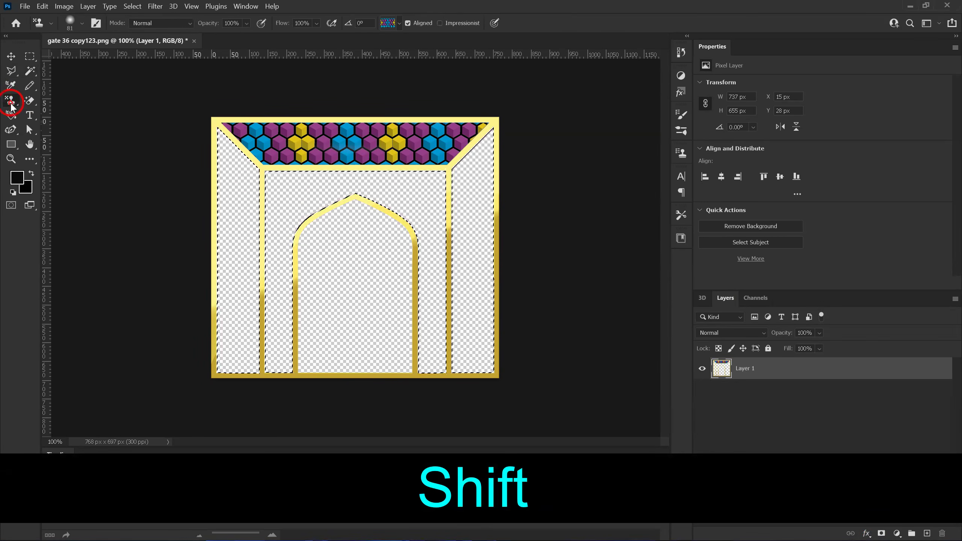
mouse_move(484, 153)
mouse_down()
mouse_move(330, 264)
mouse_move(327, 255)
mouse_move(458, 148)
mouse_move(432, 333)
mouse_move(420, 213)
mouse_move(333, 189)
mouse_move(299, 209)
mouse_move(230, 222)
mouse_move(242, 265)
mouse_move(221, 146)
mouse_move(256, 239)
mouse_move(247, 350)
mouse_move(227, 356)
mouse_move(267, 227)
mouse_move(261, 327)
mouse_move(286, 423)
mouse_move(327, 281)
mouse_move(435, 245)
mouse_move(468, 400)
mouse_move(489, 350)
mouse_move(467, 196)
mouse_move(511, 136)
mouse_move(486, 218)
mouse_move(441, 223)
mouse_move(501, 342)
mouse_move(367, 374)
mouse_move(390, 180)
mouse_move(300, 203)
mouse_move(482, 194)
mouse_move(540, 175)
mouse_move(476, 115)
mouse_move(480, 346)
mouse_up()
mouse_move(496, 275)
mouse_down()
mouse_move(317, 390)
mouse_move(251, 358)
mouse_move(315, 329)
mouse_move(296, 387)
mouse_up()
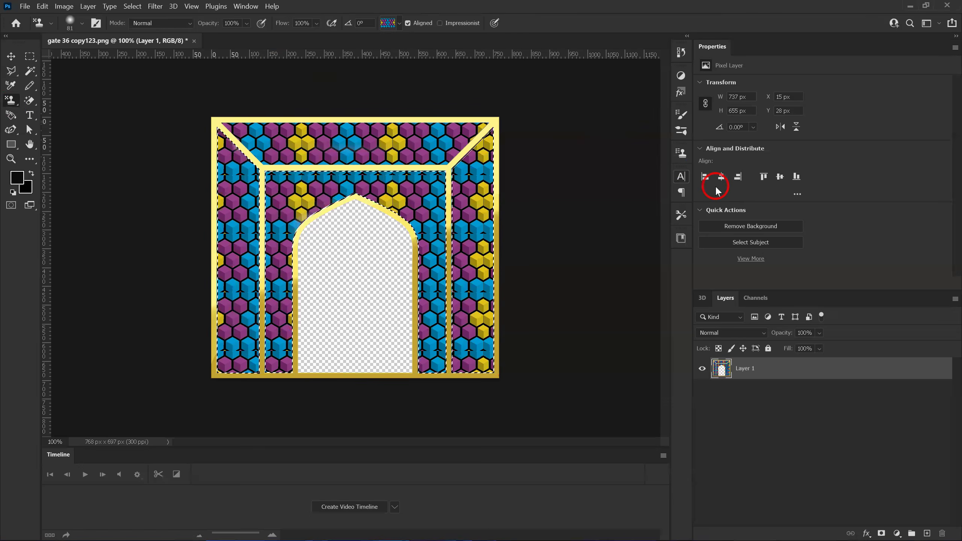
key(ctrl+d)
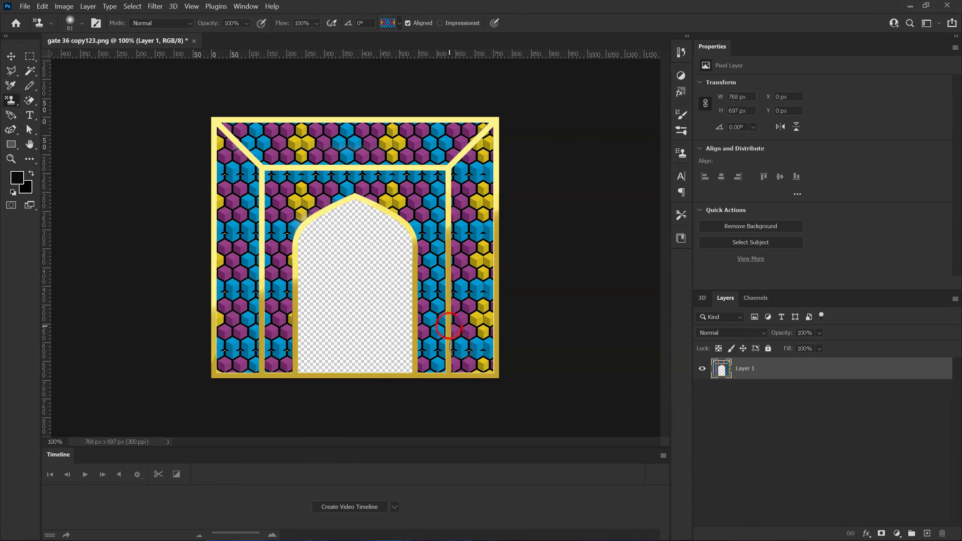
Step: Undo all the cube pattern fills and panel selections on the gate
key(ctrl+z)
key(ctrl+z)
key(ctrl+z)
key(ctrl+z)
key(ctrl+z)
key(ctrl+z)
key(ctrl+z)
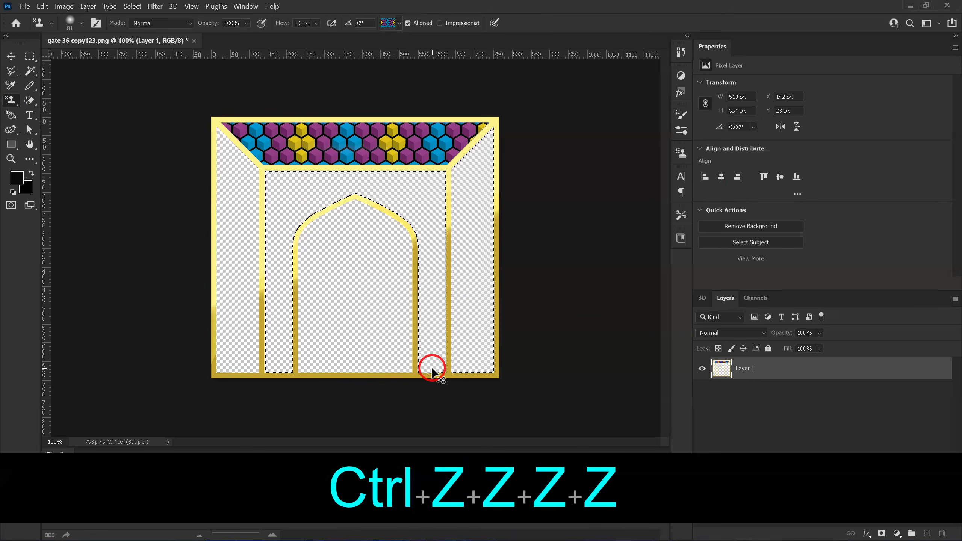
key(ctrl+z)
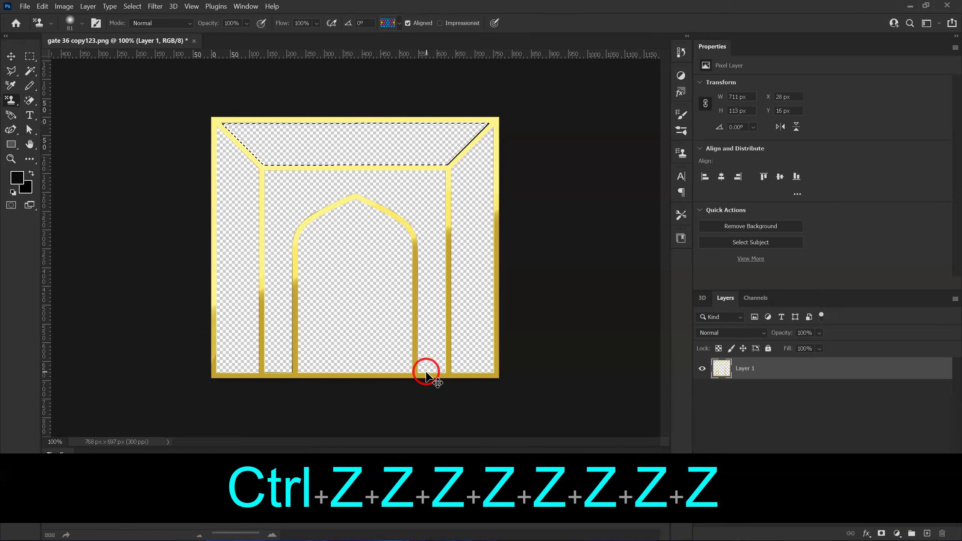
key(ctrl+z)
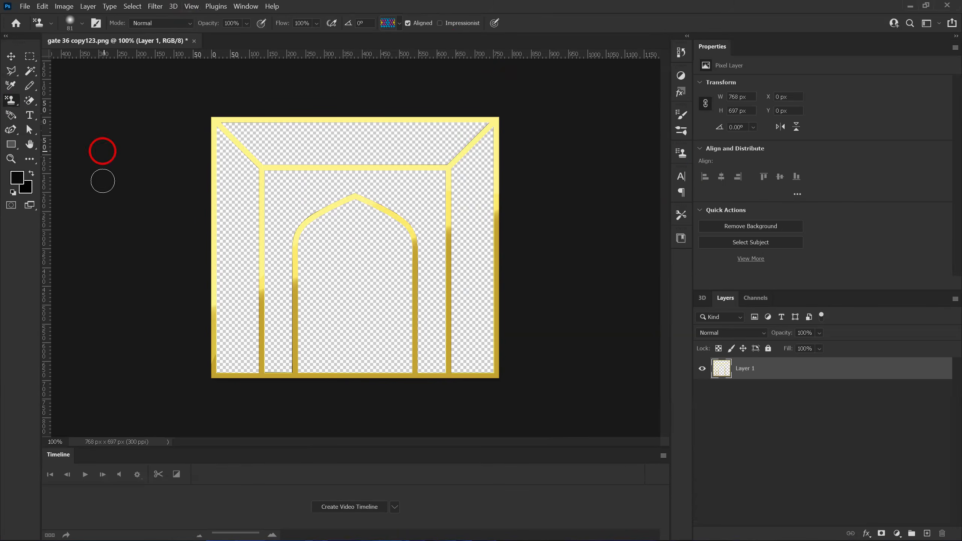
Step: Choose the blue face image as the Pattern Stamp's pattern
click(400, 26)
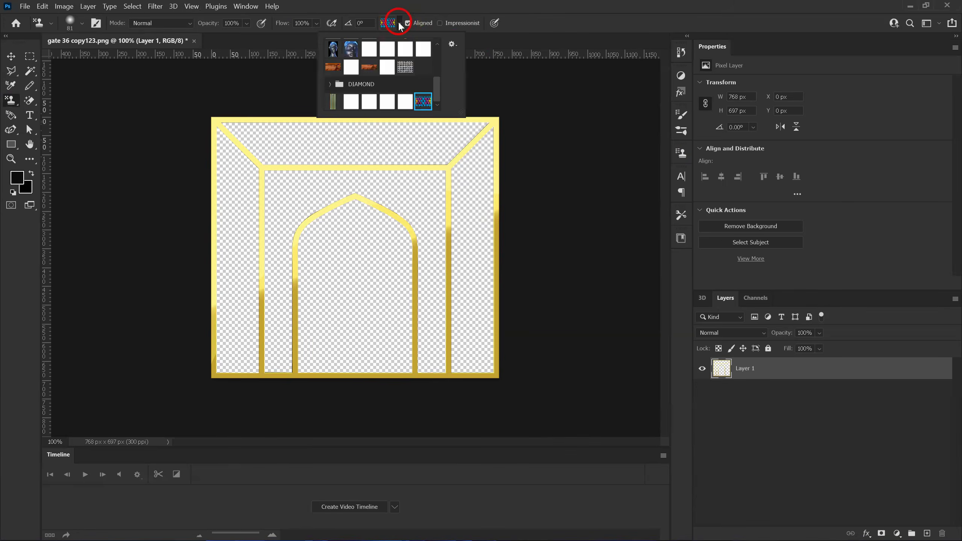
click(352, 49)
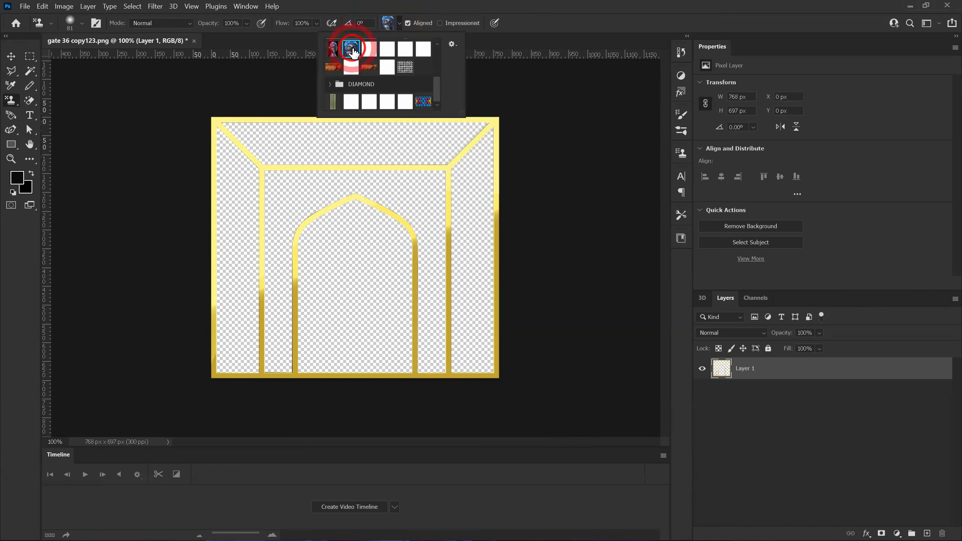
click(532, 46)
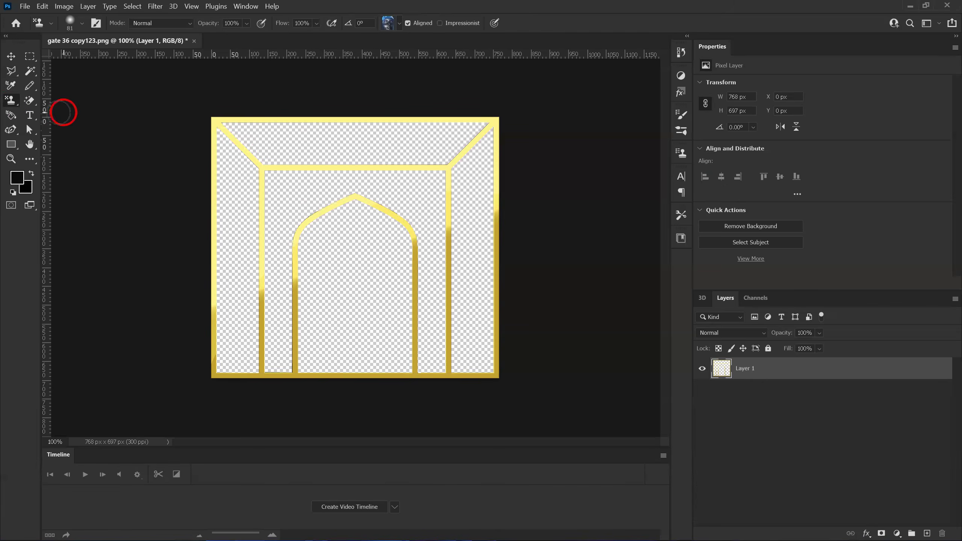
Step: Select the transparent panel around the arch with the Magic Wand
click(31, 72)
click(291, 199)
drag(289, 197, 269, 214)
key(ctrl+z)
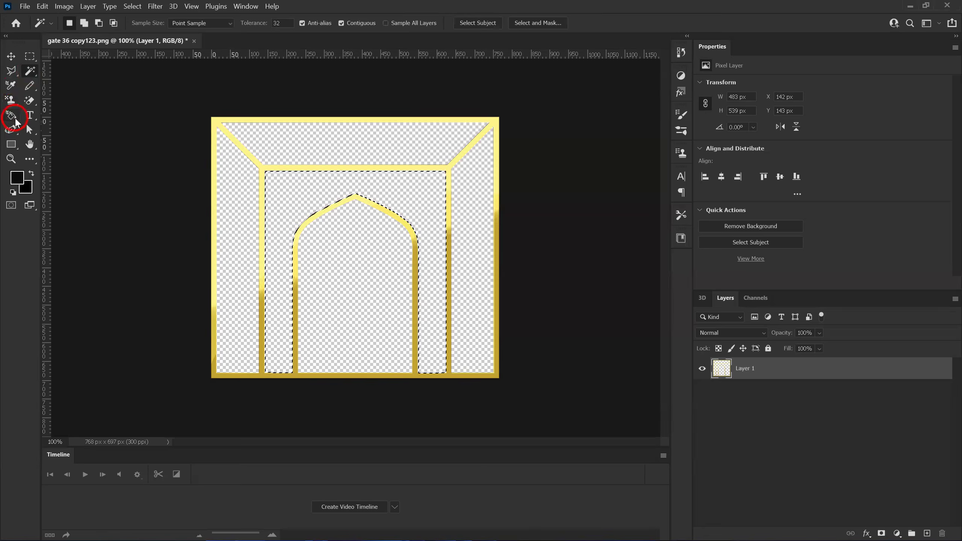
Step: Try painting the blue face pattern into the panel around the arch, and undo both the fill and the selection
click(11, 100)
mouse_move(318, 198)
mouse_down()
mouse_move(296, 189)
mouse_move(275, 153)
mouse_move(276, 321)
mouse_move(272, 258)
mouse_move(281, 300)
mouse_move(299, 217)
mouse_move(322, 188)
mouse_move(343, 199)
mouse_move(448, 176)
mouse_move(444, 300)
mouse_move(430, 221)
mouse_move(419, 389)
mouse_move(434, 157)
mouse_move(444, 217)
mouse_up()
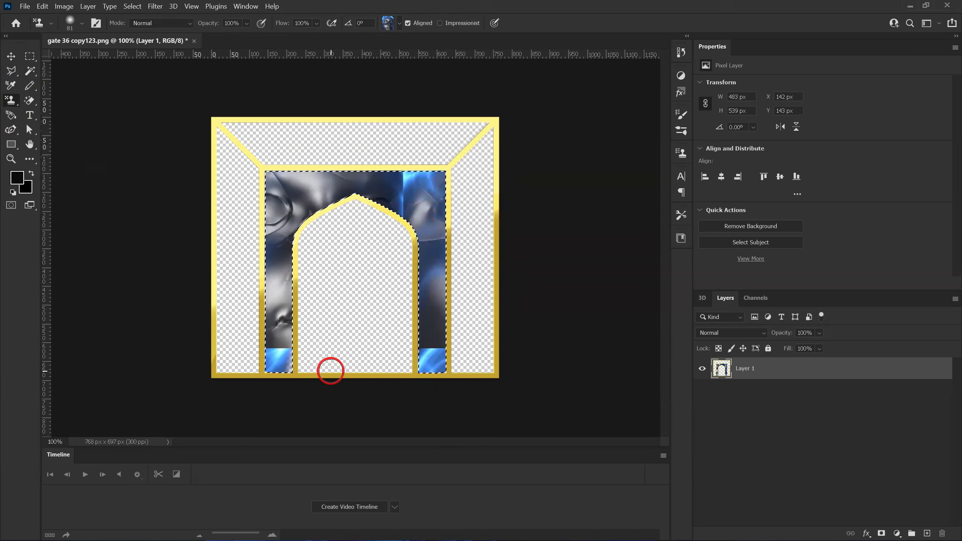
key(ctrl+z)
key(ctrl+z)
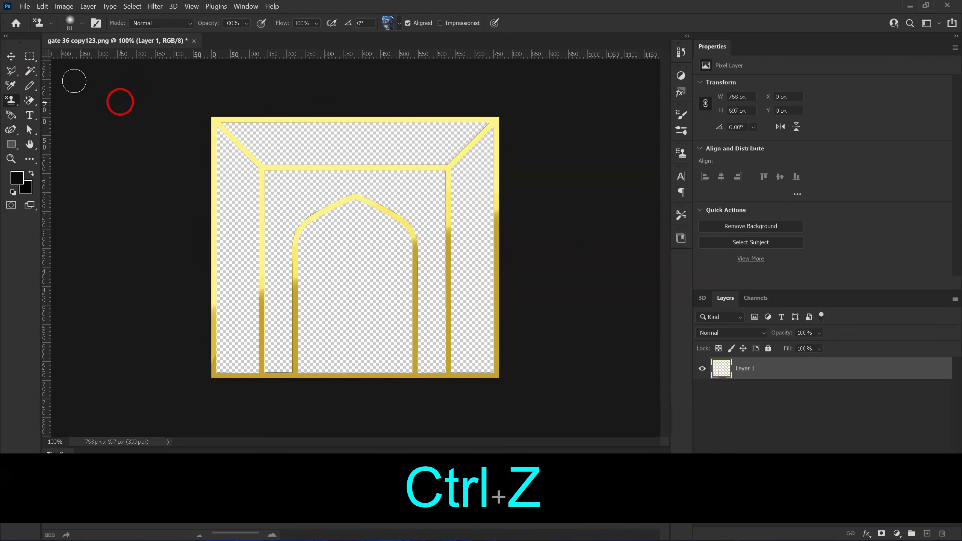
Step: Select the light yellow part of the gate's outer frame with the Magic Wand
click(33, 69)
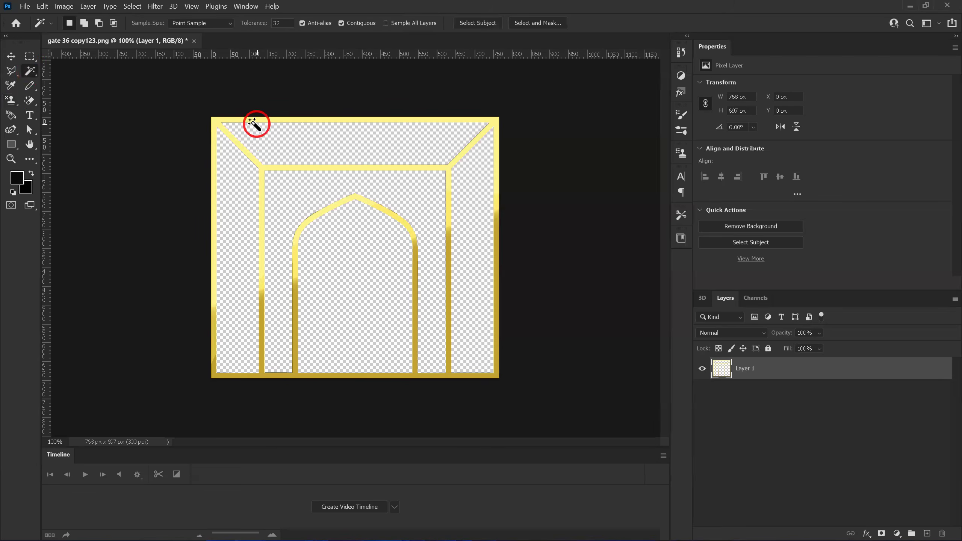
click(219, 127)
click(468, 438)
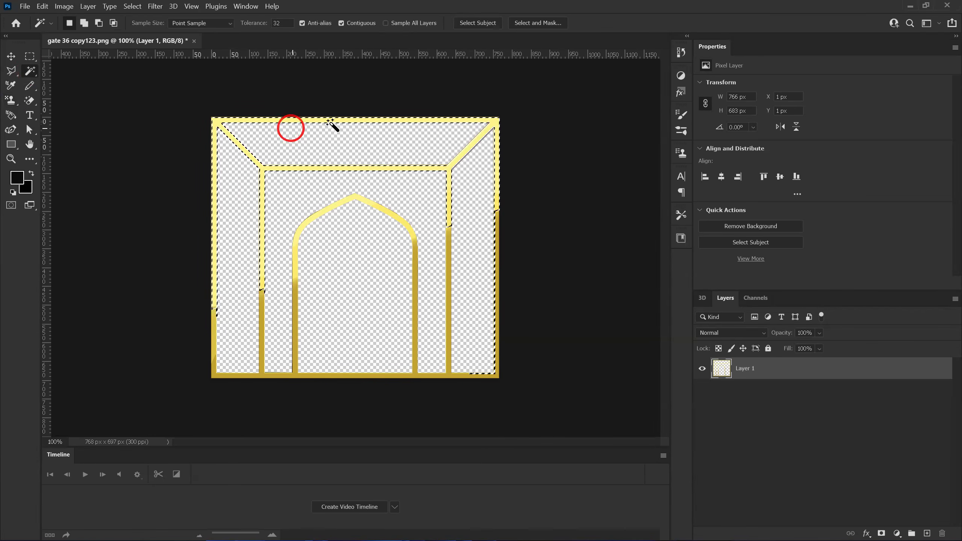
Step: Switch to the Pattern Stamp tool and choose the cube pattern again
click(11, 100)
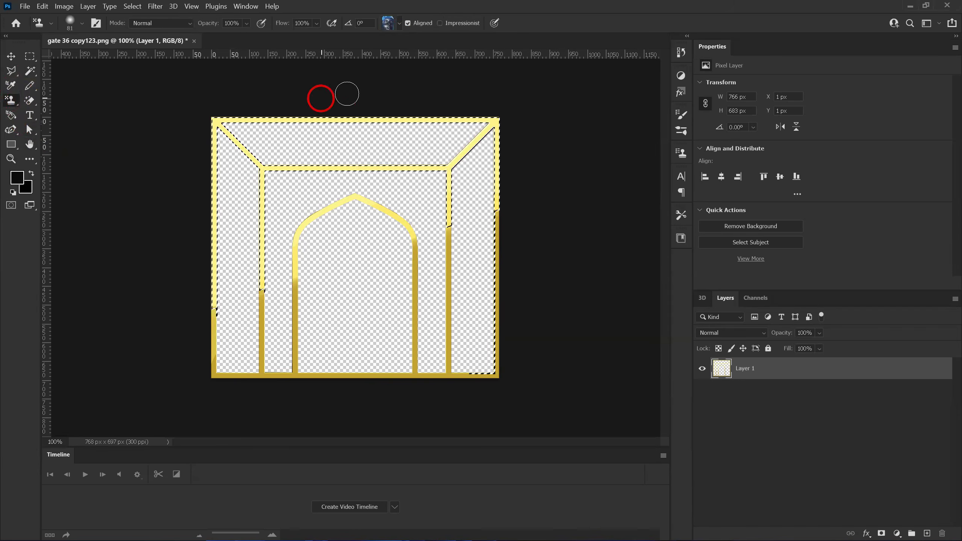
click(398, 24)
click(423, 102)
click(486, 47)
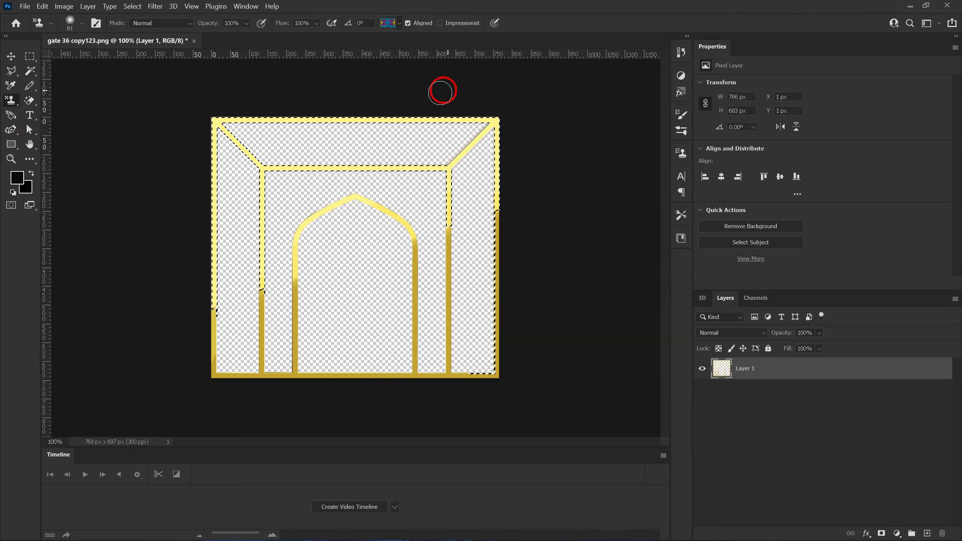
Step: Paint the cube pattern over the selected frame bars, deselect them and inspect the patterned frame up close
mouse_move(488, 120)
mouse_down()
mouse_move(176, 131)
mouse_move(235, 134)
mouse_move(289, 178)
mouse_move(399, 189)
mouse_move(500, 183)
mouse_move(200, 167)
mouse_move(448, 184)
mouse_move(508, 178)
mouse_move(340, 169)
mouse_move(511, 90)
mouse_up()
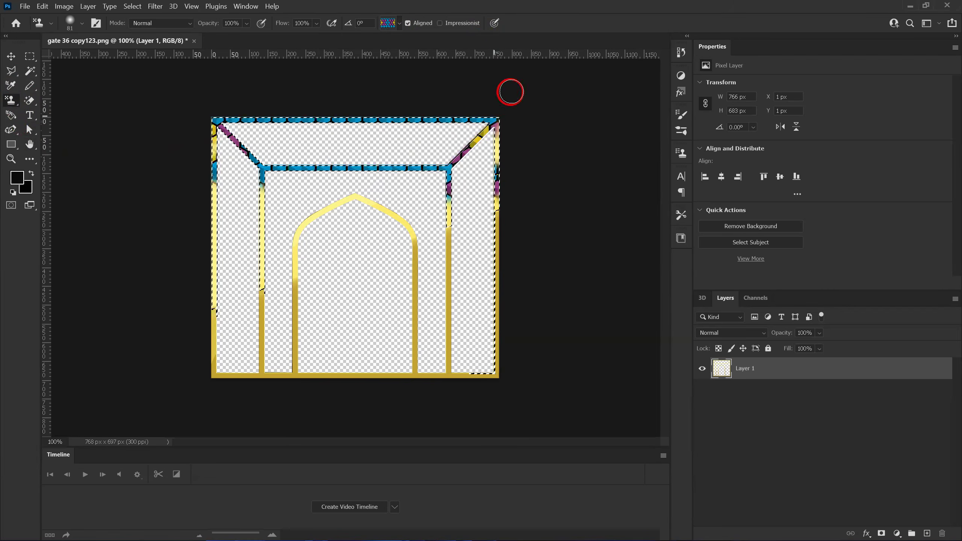
mouse_move(181, 207)
mouse_down()
mouse_move(221, 246)
mouse_move(264, 119)
mouse_move(255, 296)
mouse_move(195, 150)
mouse_move(211, 322)
mouse_move(337, 133)
mouse_move(488, 109)
mouse_move(499, 292)
mouse_move(490, 150)
mouse_move(488, 333)
mouse_move(448, 185)
mouse_move(440, 232)
mouse_move(449, 275)
mouse_move(449, 164)
mouse_up()
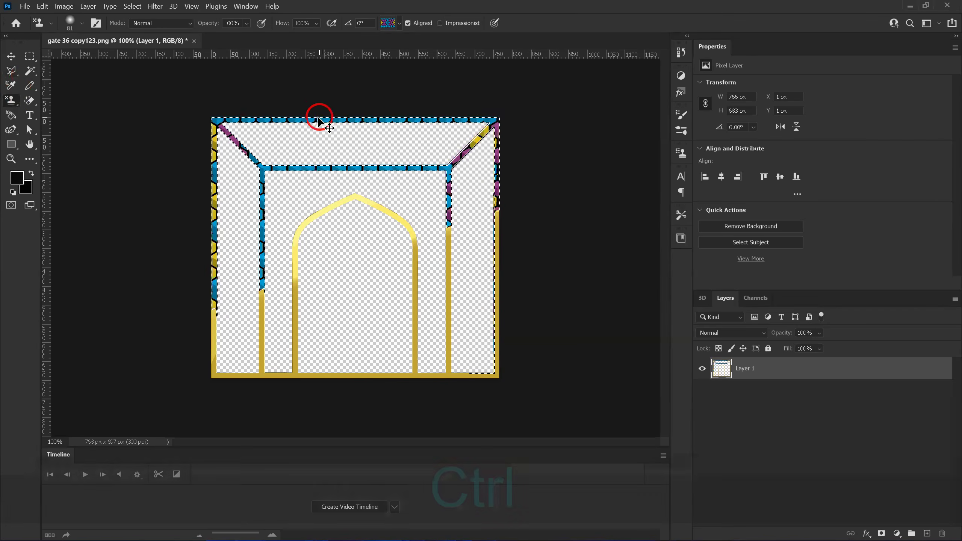
key(ctrl+d)
key(ctrl)
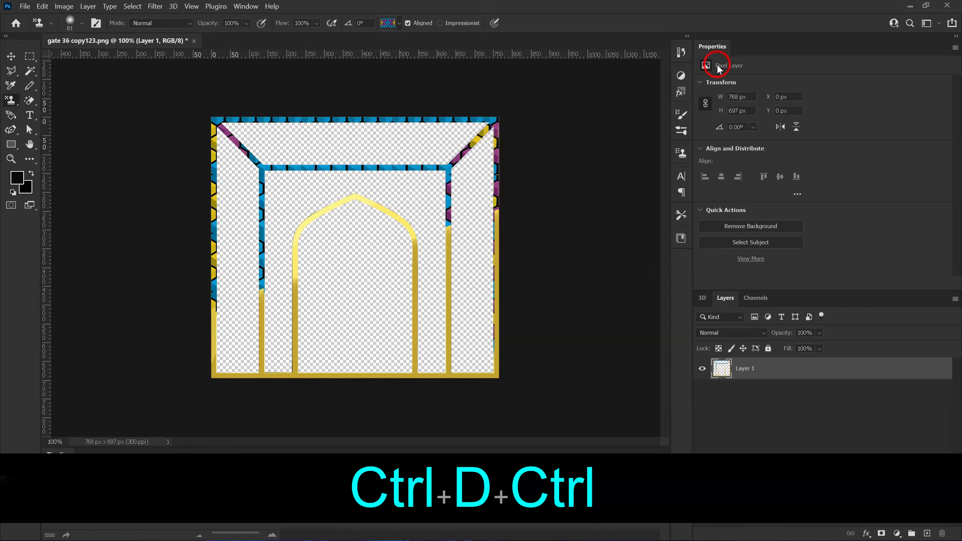
key(ctrl+equal)
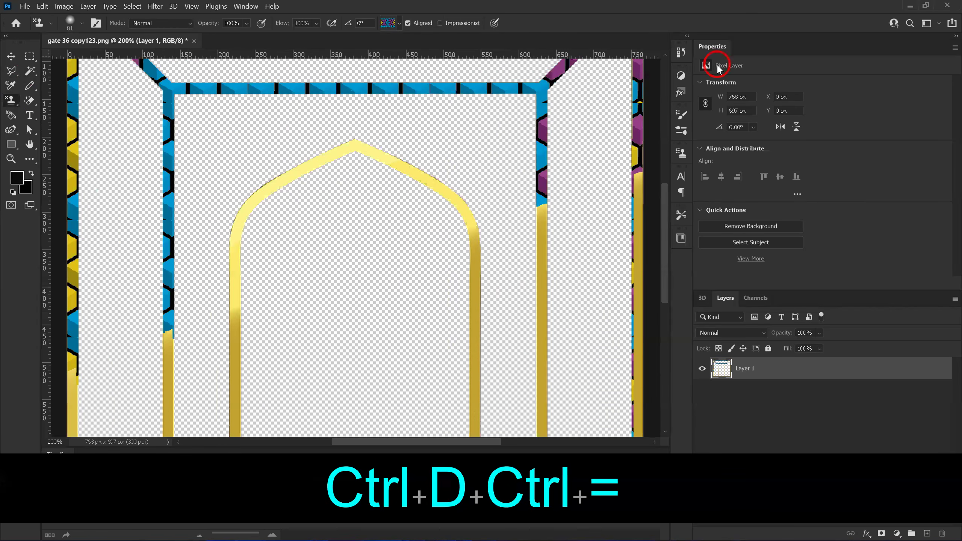
key(space)
drag(477, 186, 496, 286)
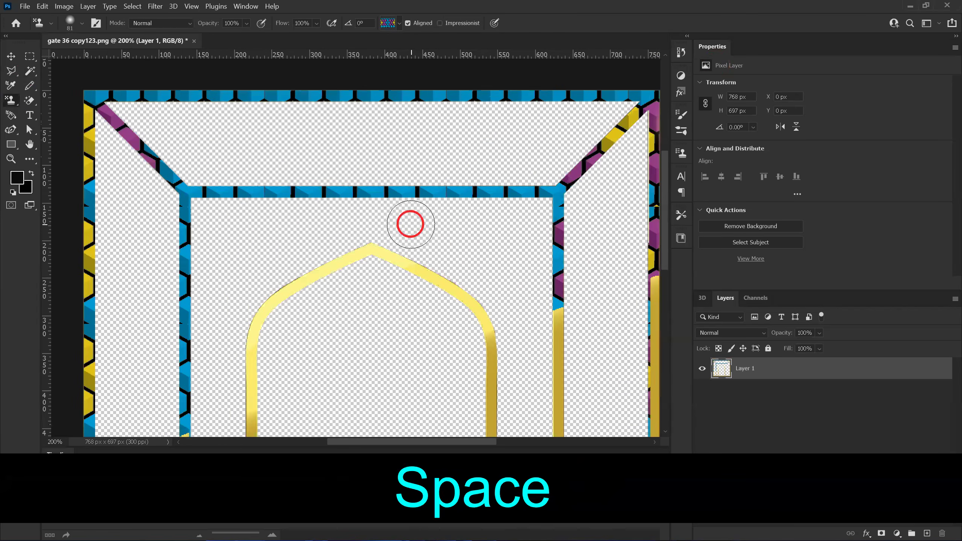
key(ctrl+minus)
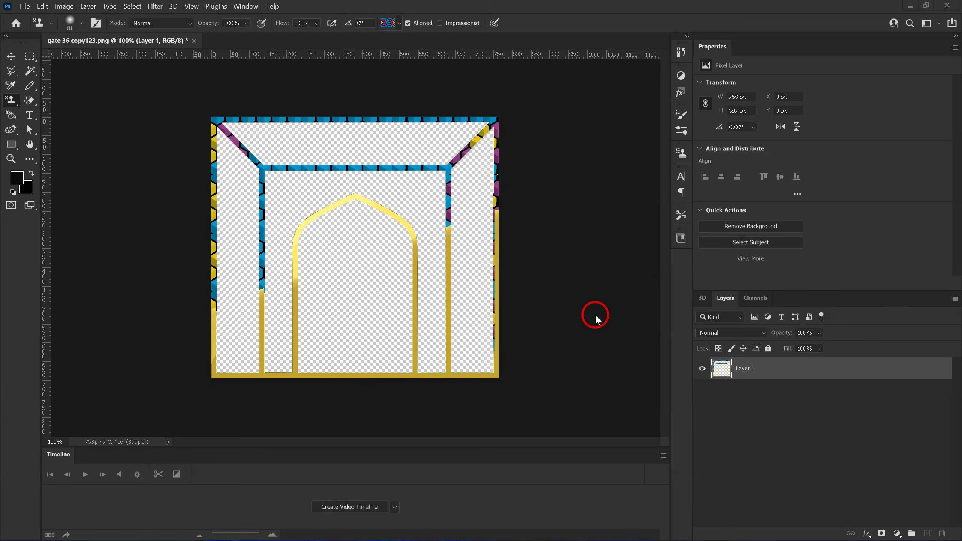
Step: Add a layer mask to Layer 1
mouse_move(392, 190)
mouse_down()
mouse_move(397, 211)
mouse_move(412, 217)
mouse_up()
click(129, 7)
click(143, 49)
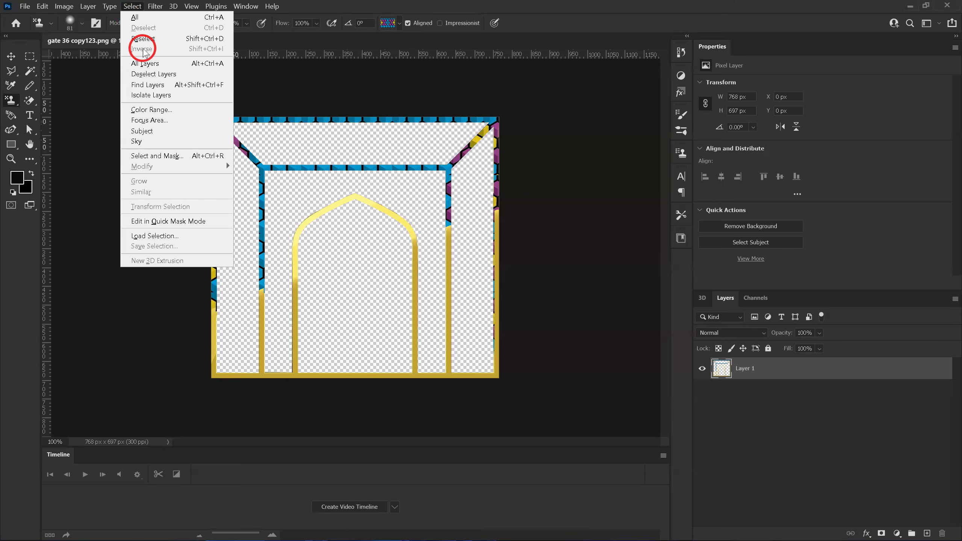
click(881, 529)
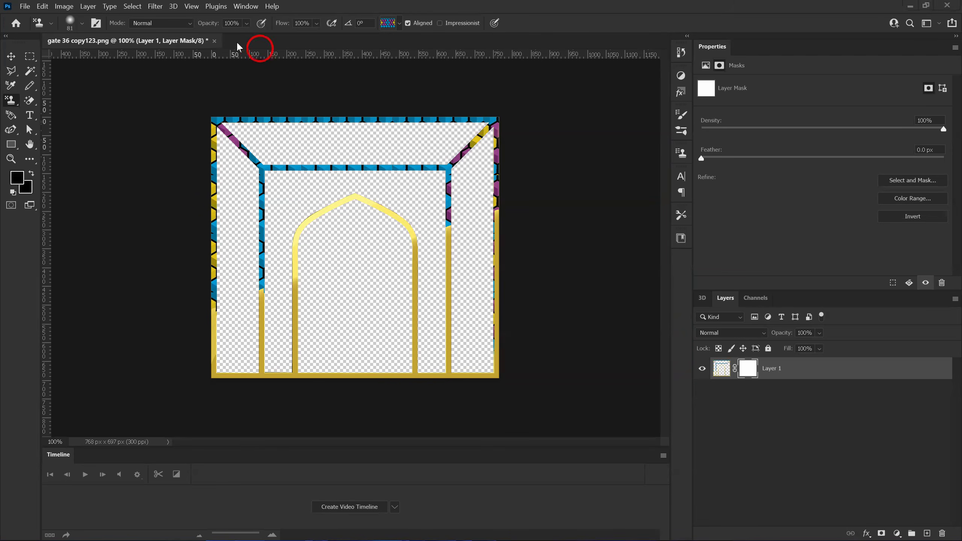
Step: Close the gate image without saving the changes
click(214, 41)
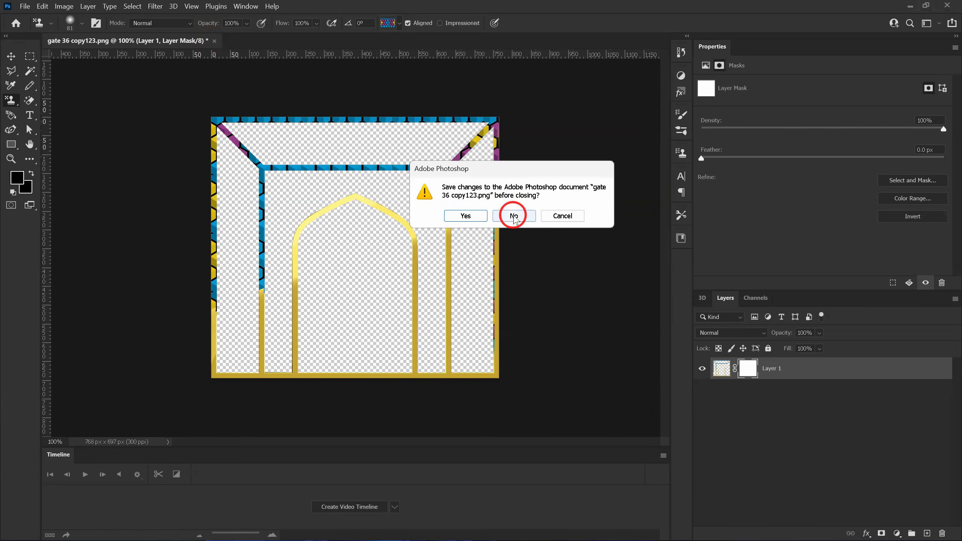
click(513, 215)
Step: Open the "gate 36 copy123" image from the Desktop and close it again
click(32, 148)
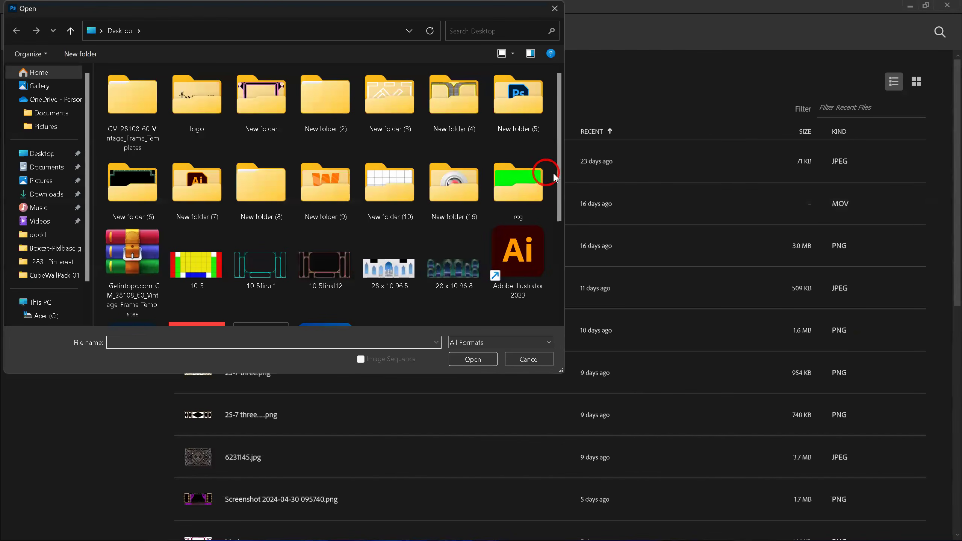
drag(558, 162, 552, 257)
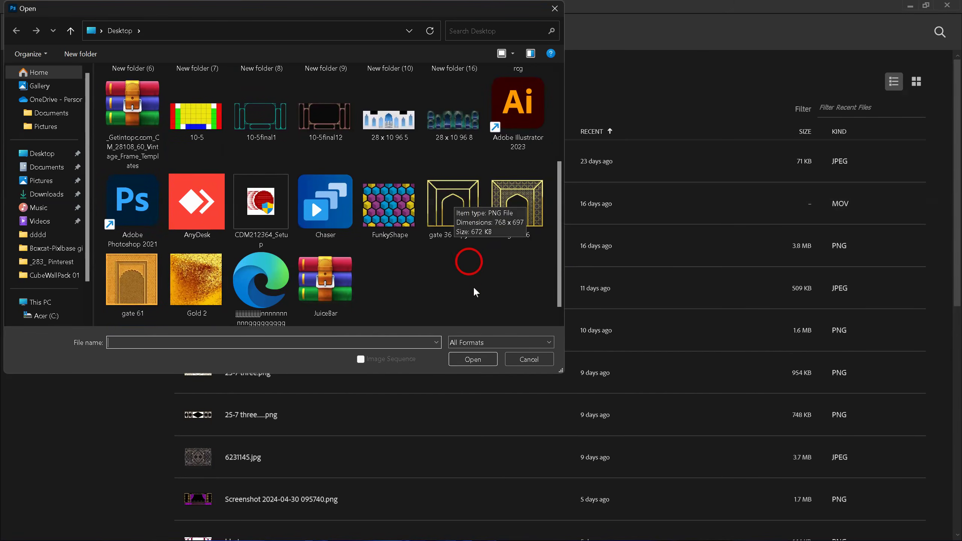
drag(554, 243, 557, 298)
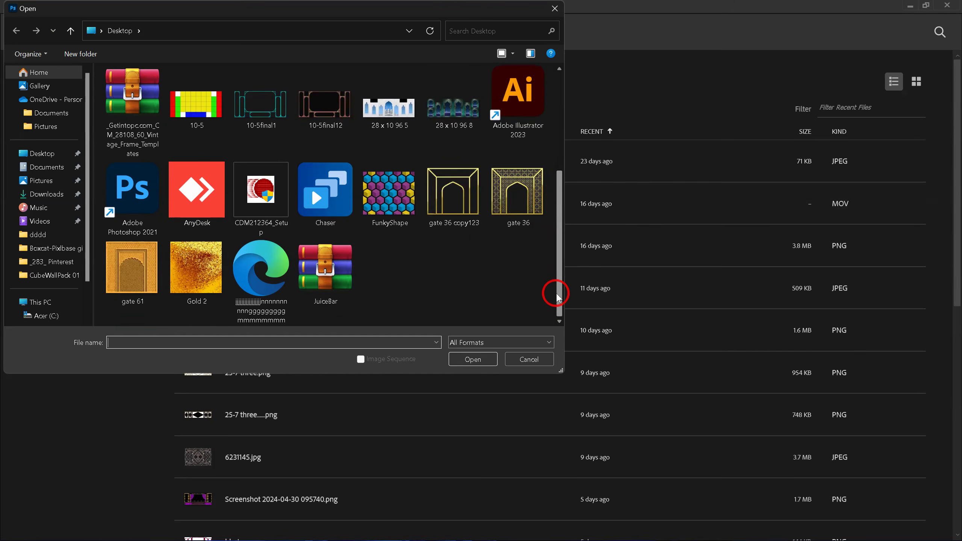
click(529, 360)
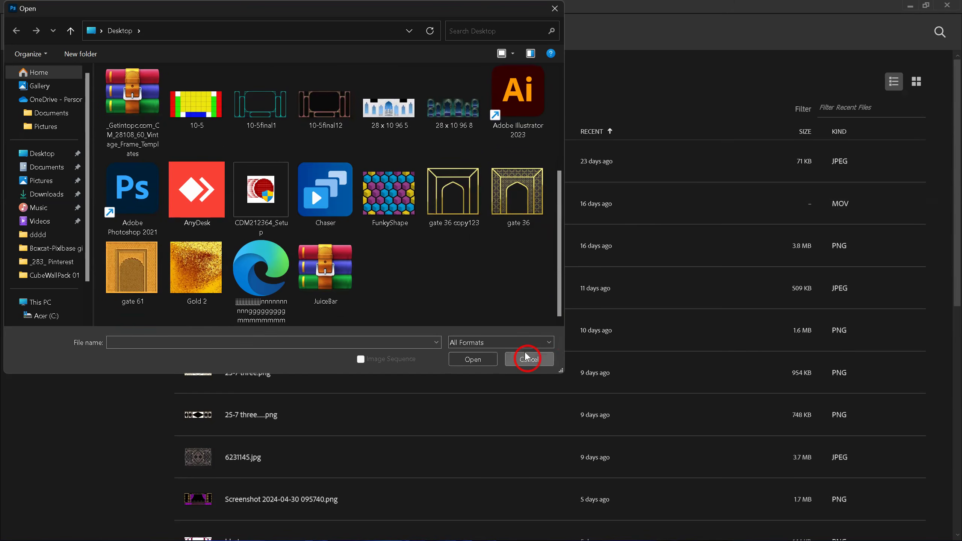
click(456, 227)
click(480, 356)
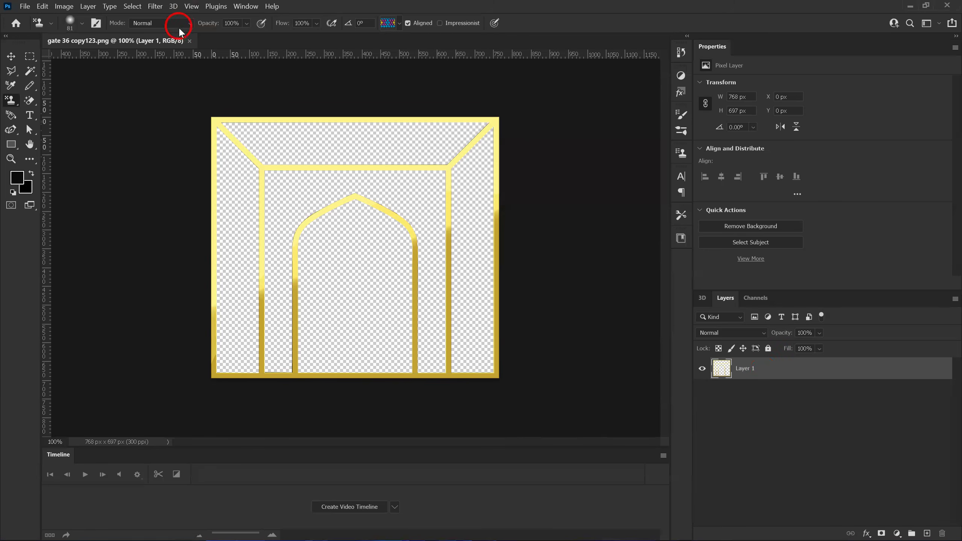
click(189, 40)
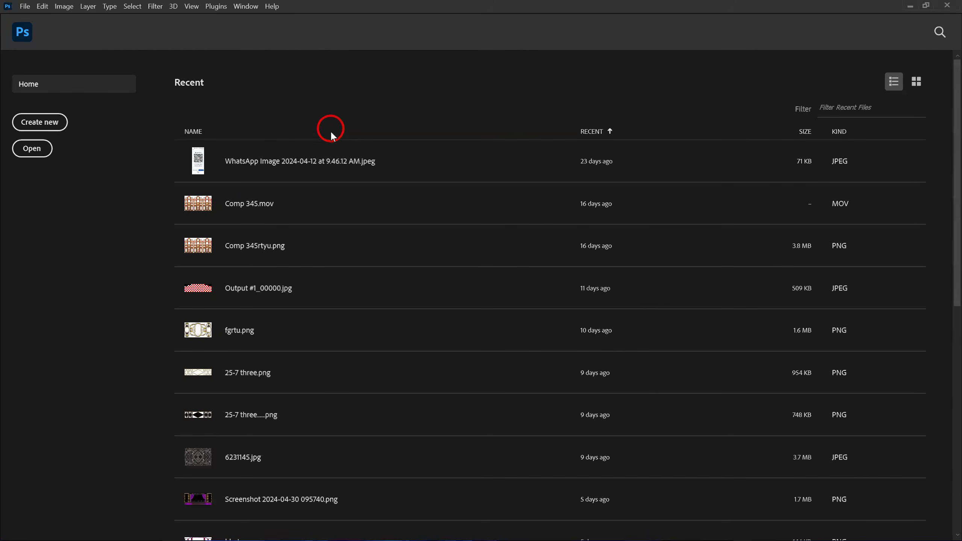
Step: Open the "rtey_00013" image from the "Output #1" folder inside "New folder (16)" on the Desktop and close it again
click(36, 151)
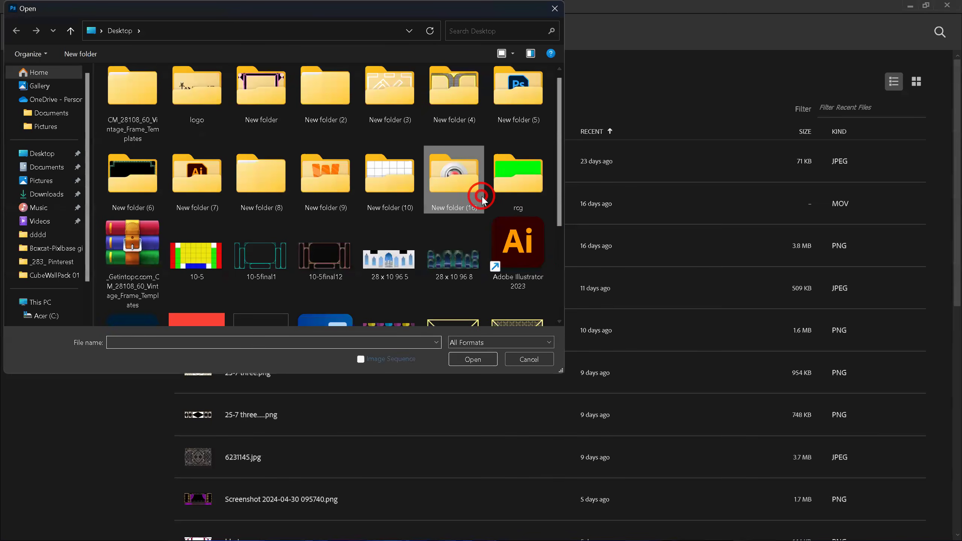
double_click(470, 195)
double_click(271, 173)
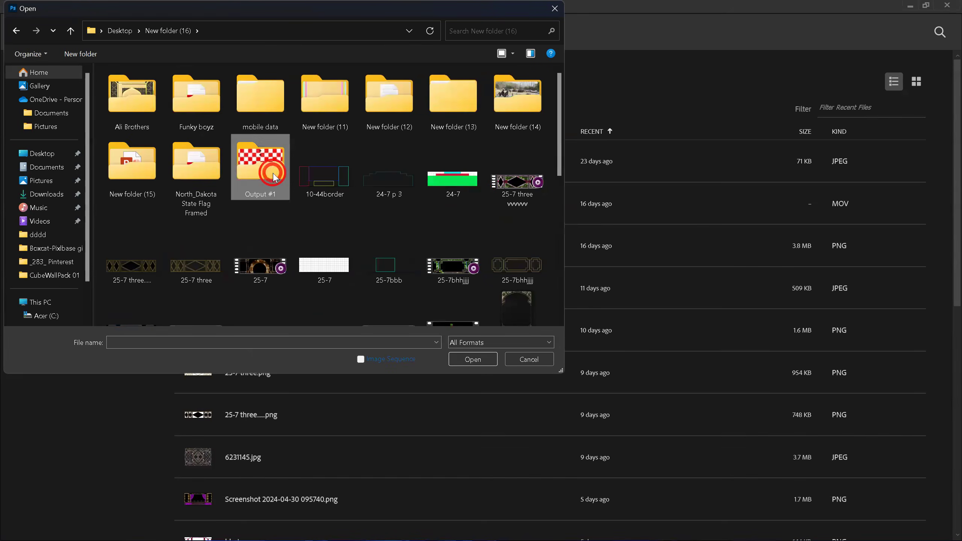
click(271, 118)
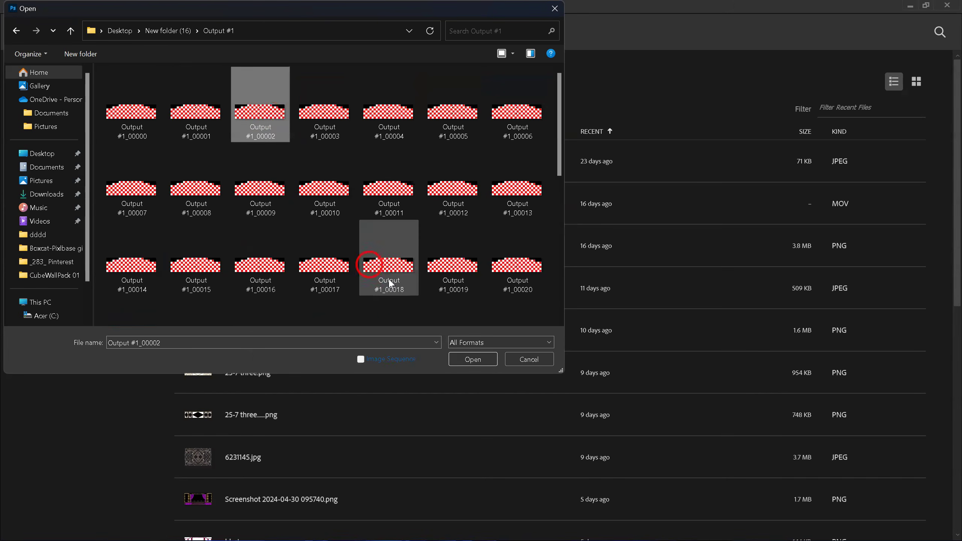
drag(557, 159, 539, 281)
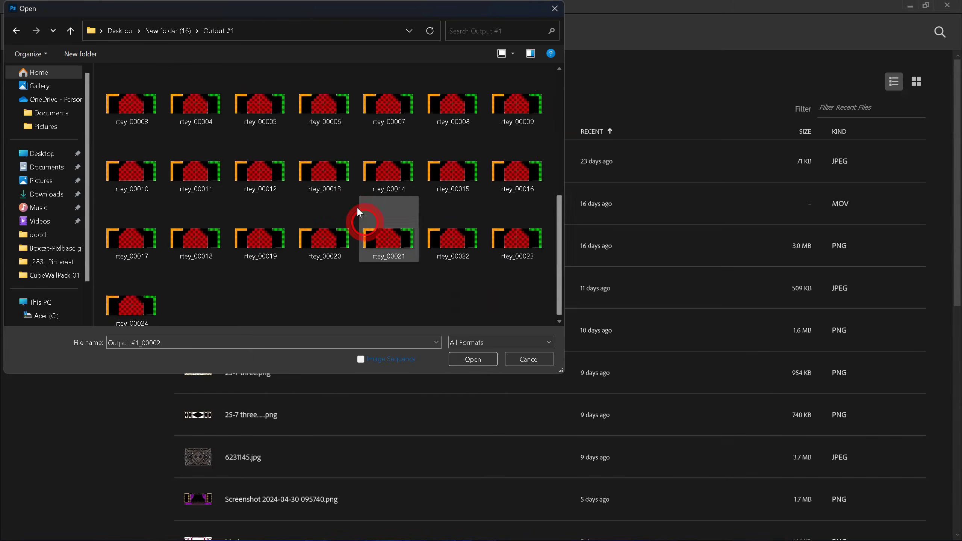
click(322, 173)
click(452, 325)
click(470, 359)
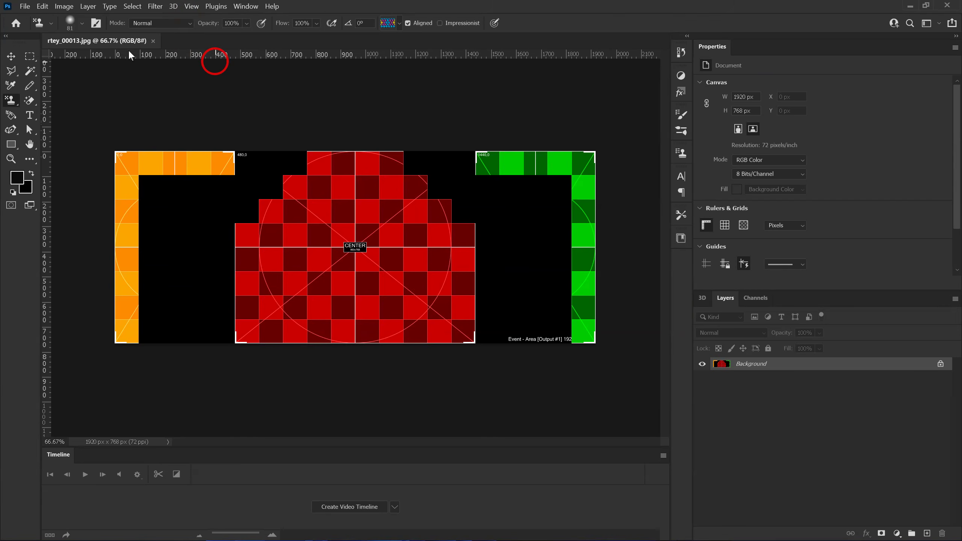
click(153, 40)
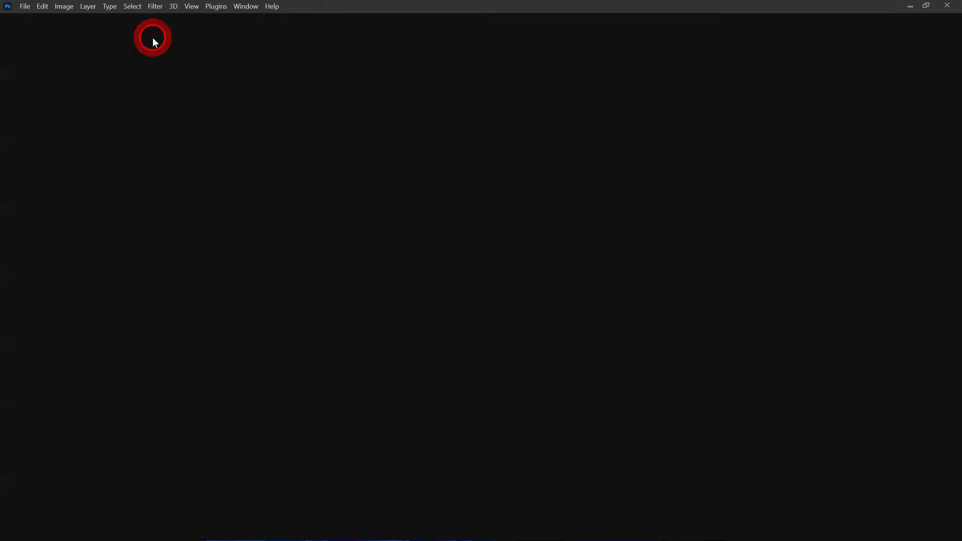
Step: Open the "10-5final1" image from the Desktop
click(32, 148)
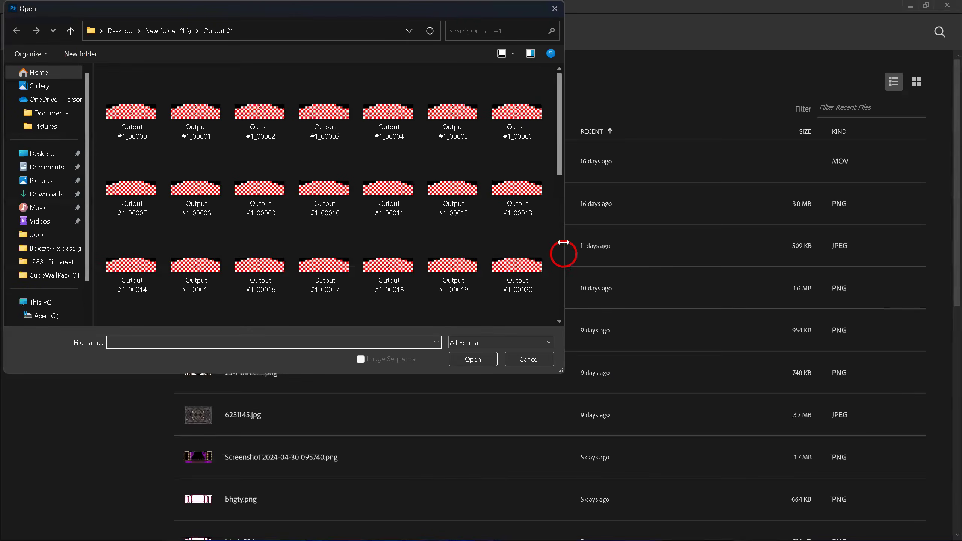
click(42, 153)
drag(562, 152, 556, 210)
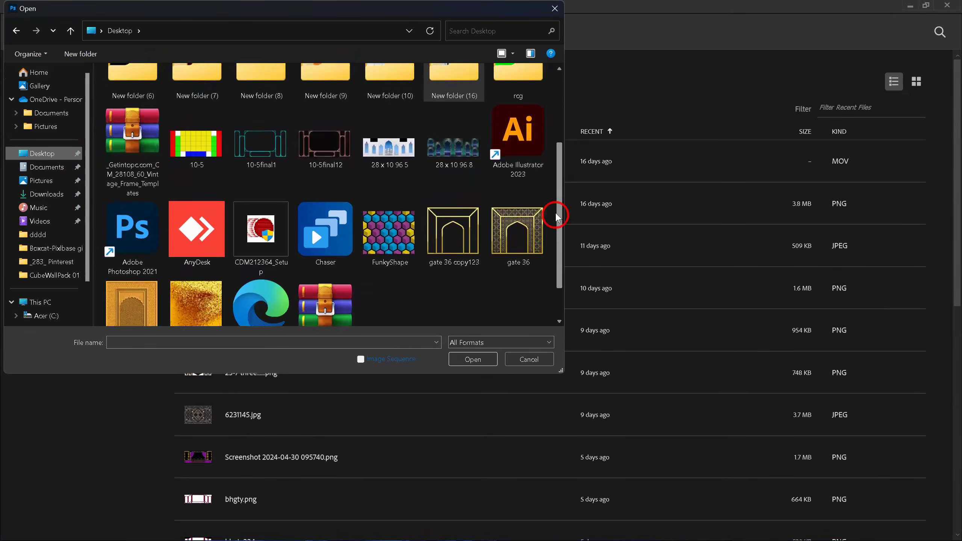
click(266, 154)
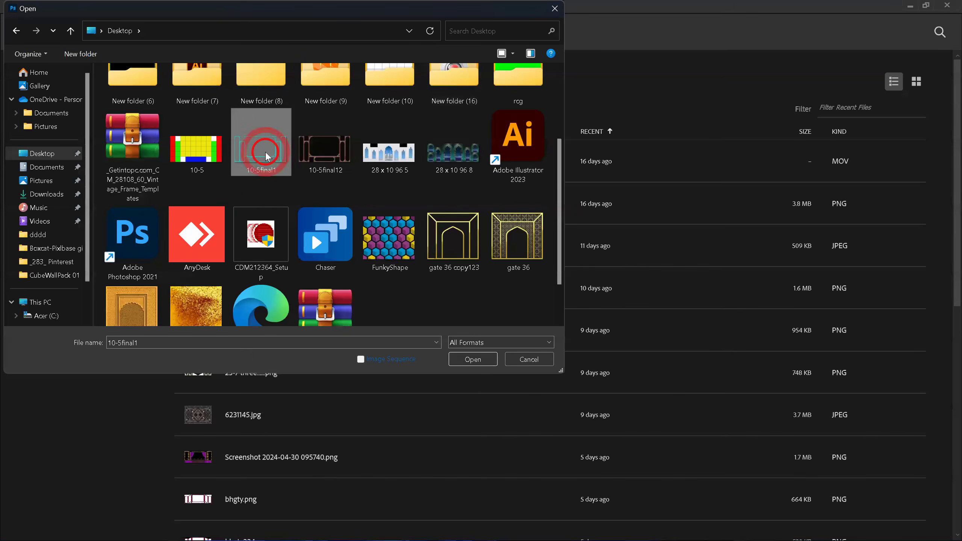
click(472, 358)
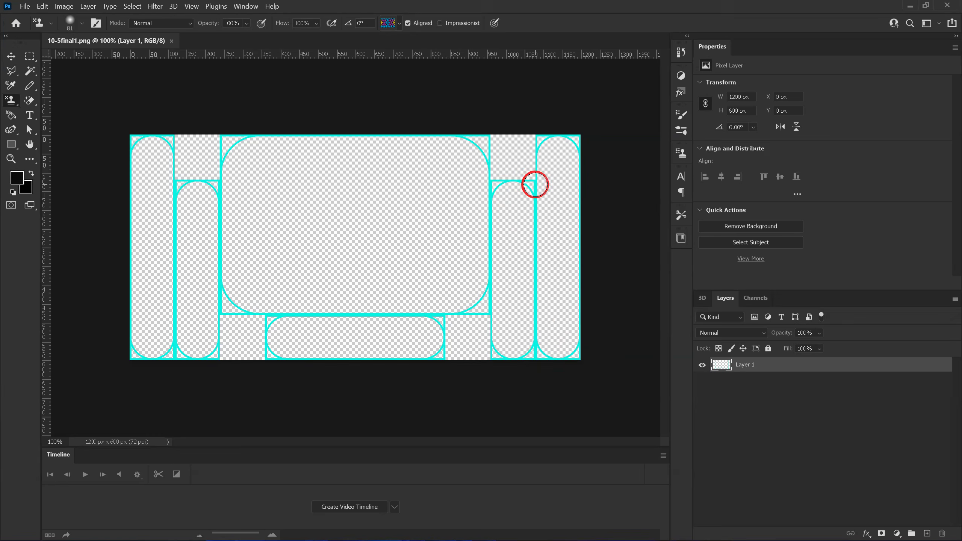
Step: Select both upper corner gaps of the rightmost arched panel with the Magic Wand, fill them with foreground color 0b0b0b and deselect
click(534, 184)
key(ctrl+equal)
key(ctrl+equal)
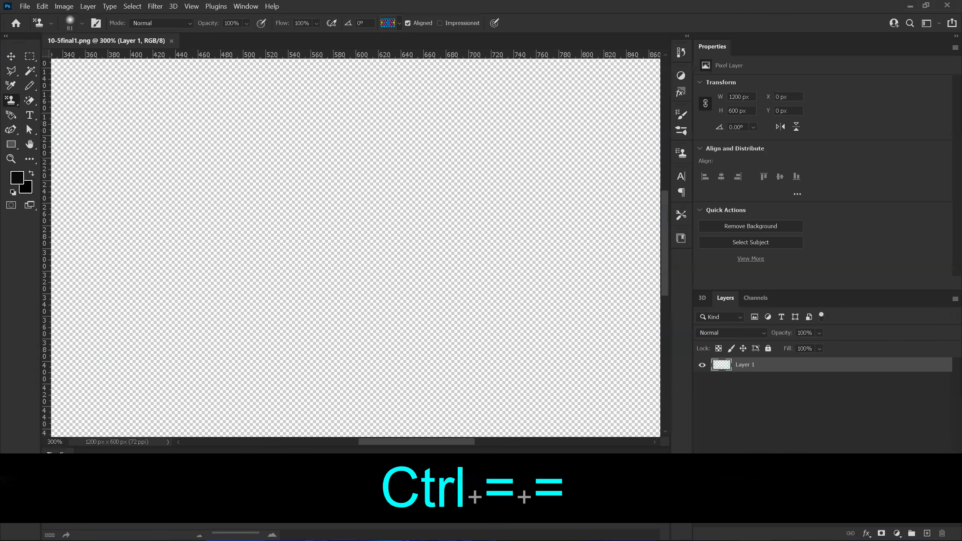
key(space)
drag(549, 245, 190, 349)
drag(357, 153, 381, 281)
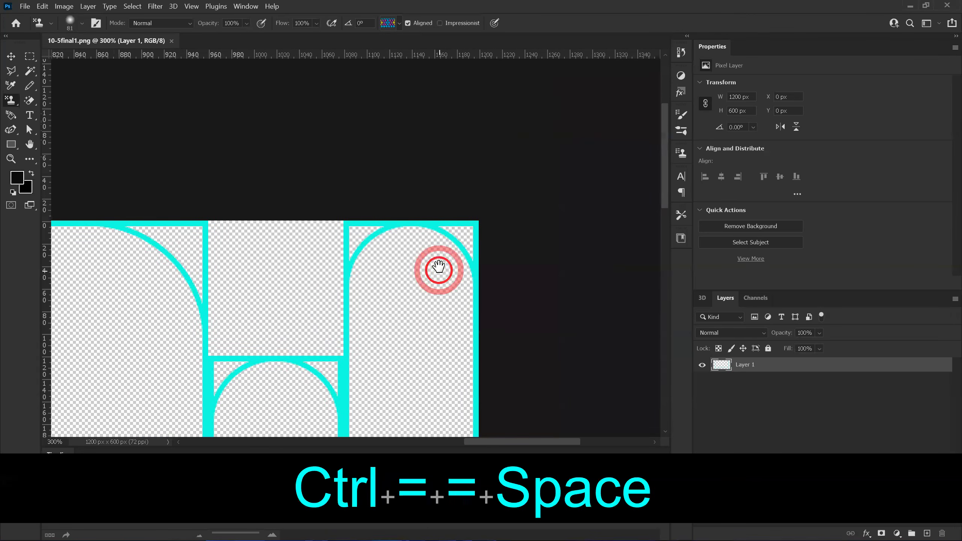
drag(439, 270, 382, 287)
key(ctrl+equal)
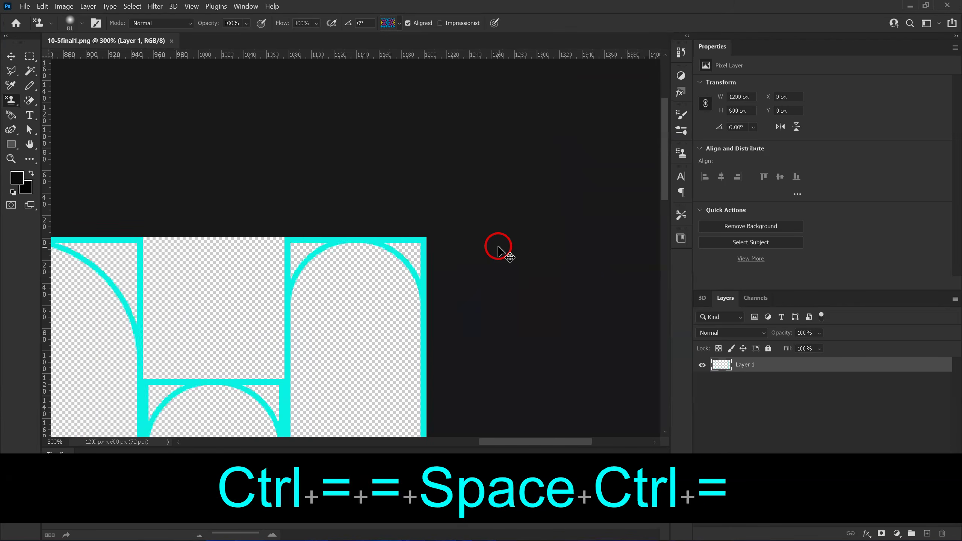
key(ctrl+equal)
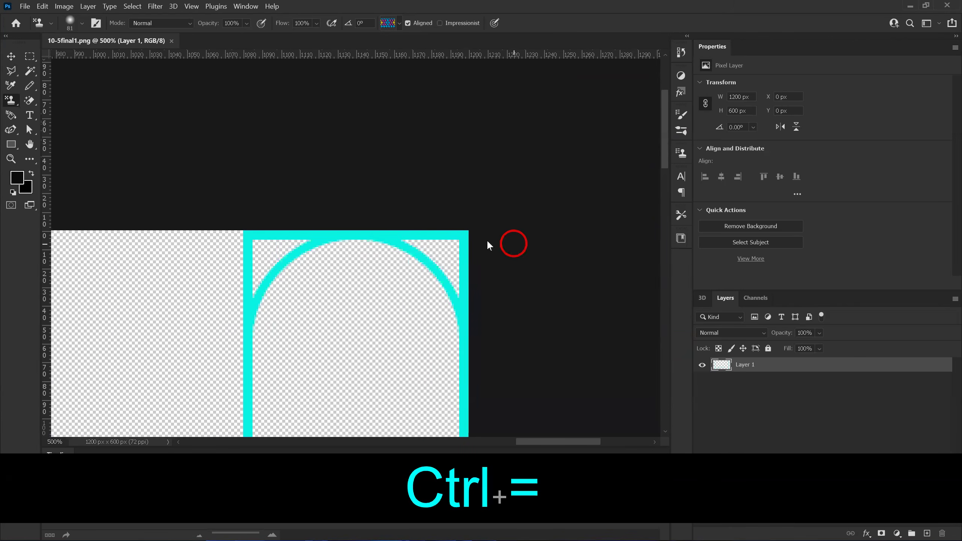
click(32, 70)
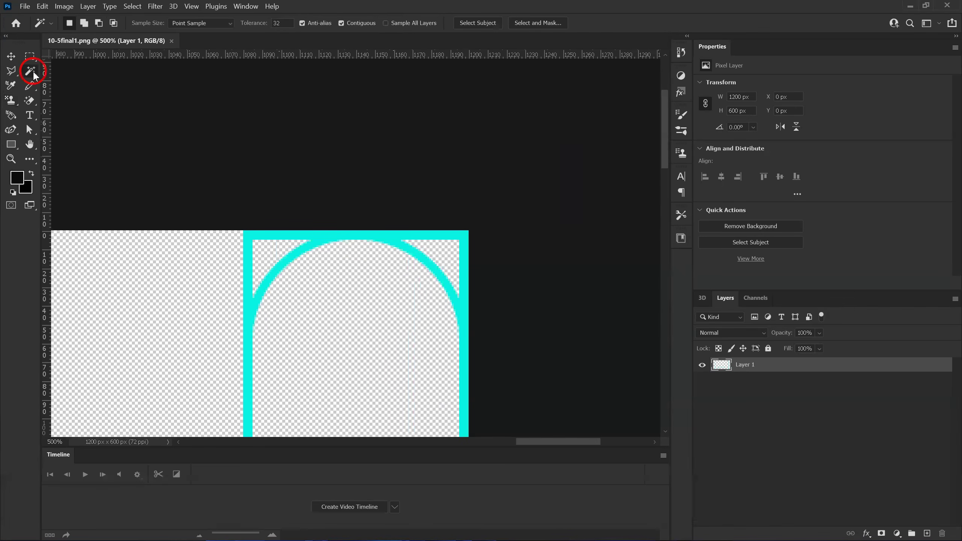
click(438, 254)
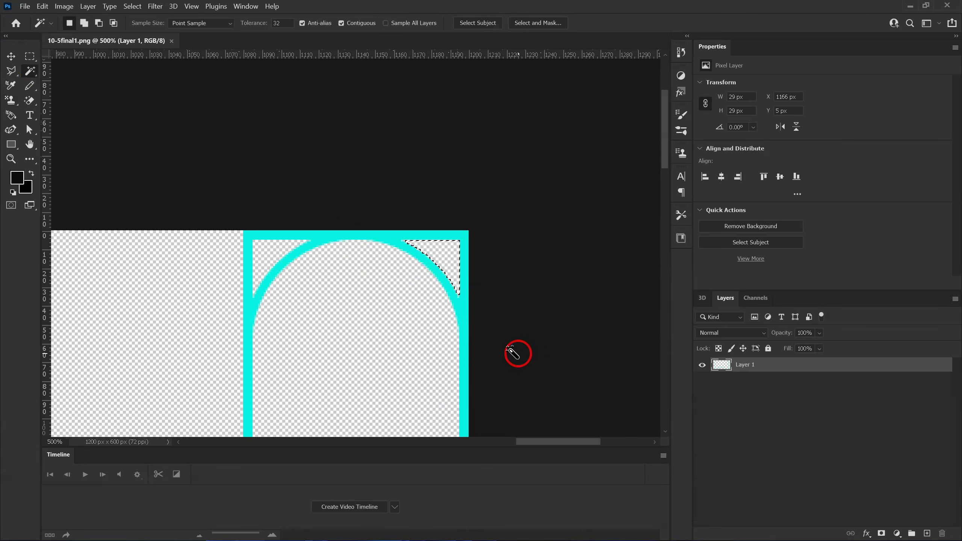
key(shift)
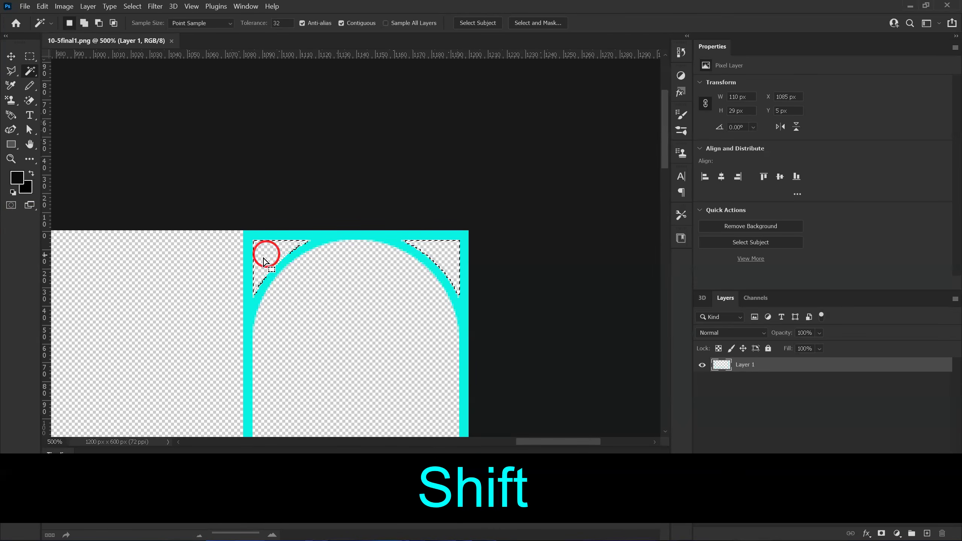
click(17, 181)
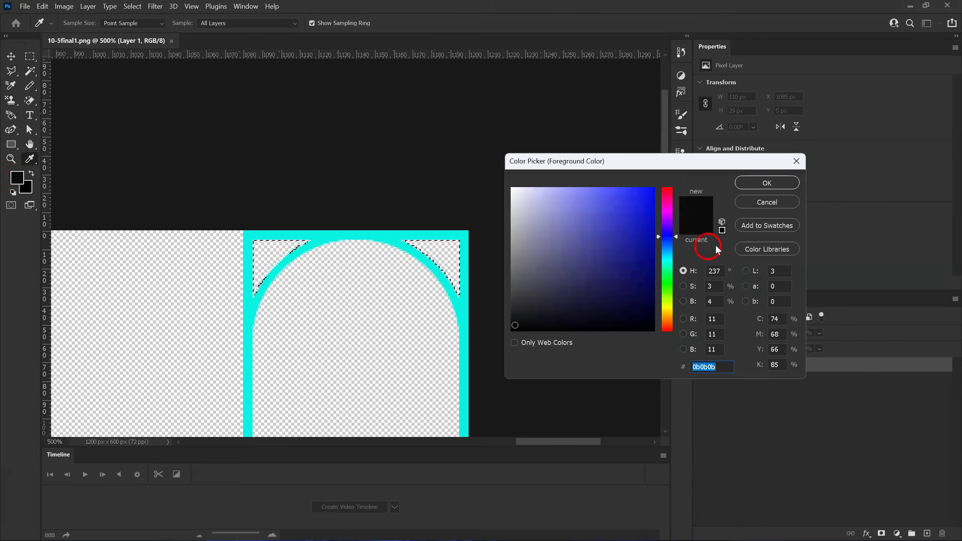
click(776, 182)
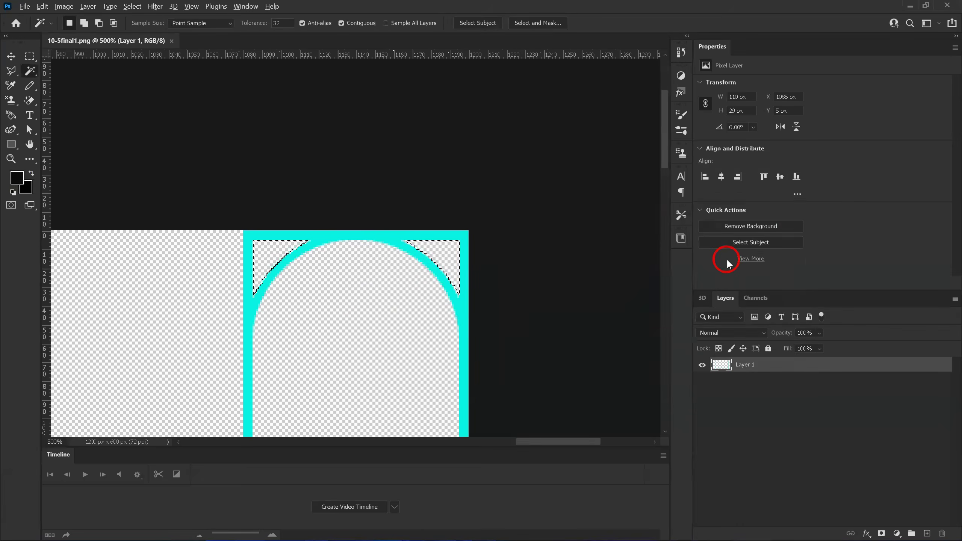
key(alt+Delete)
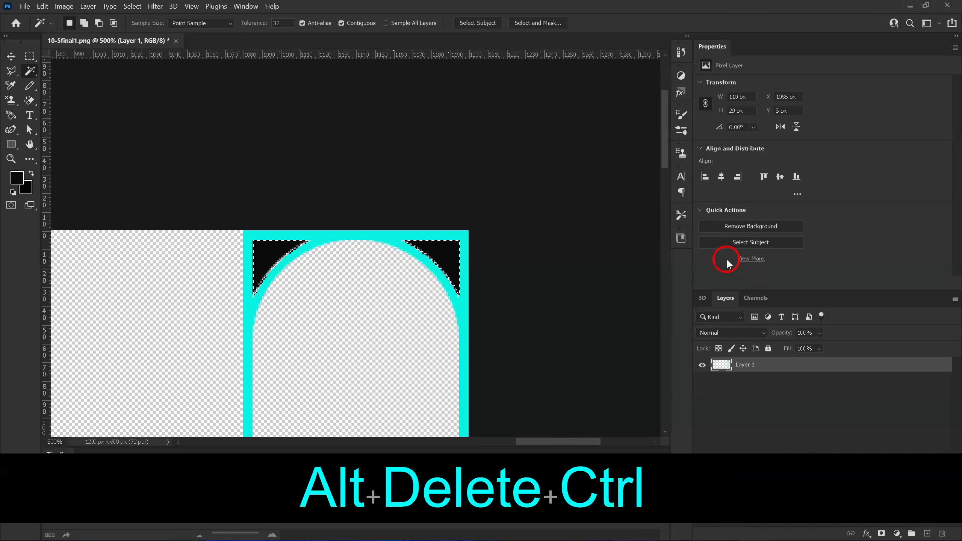
key(ctrl+d)
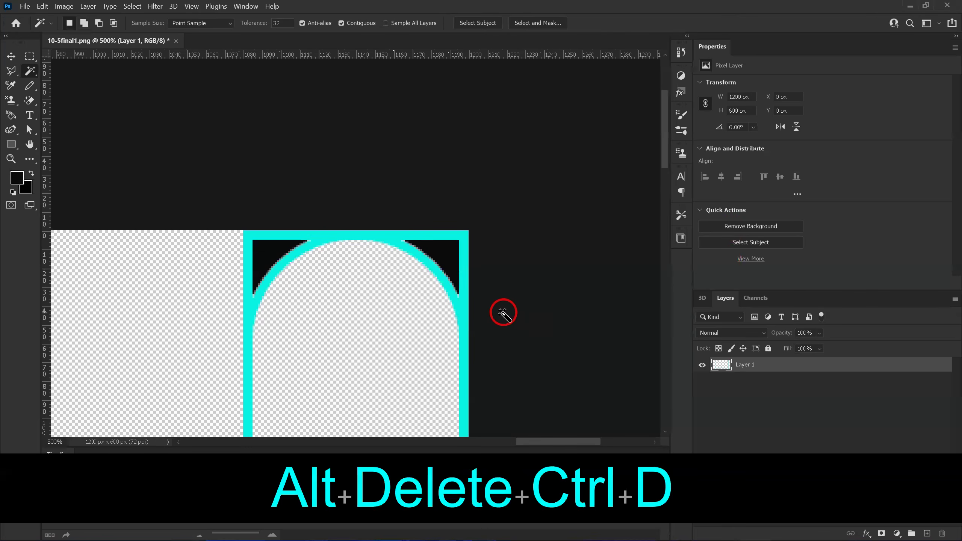
Step: Fill both upper corner gaps of the shorter arched panel on the image's right side with the foreground color and deselect
key(space)
drag(498, 330, 513, 91)
drag(514, 359, 539, 98)
drag(496, 266, 563, 402)
drag(440, 261, 540, 411)
click(427, 277)
shift+click(246, 281)
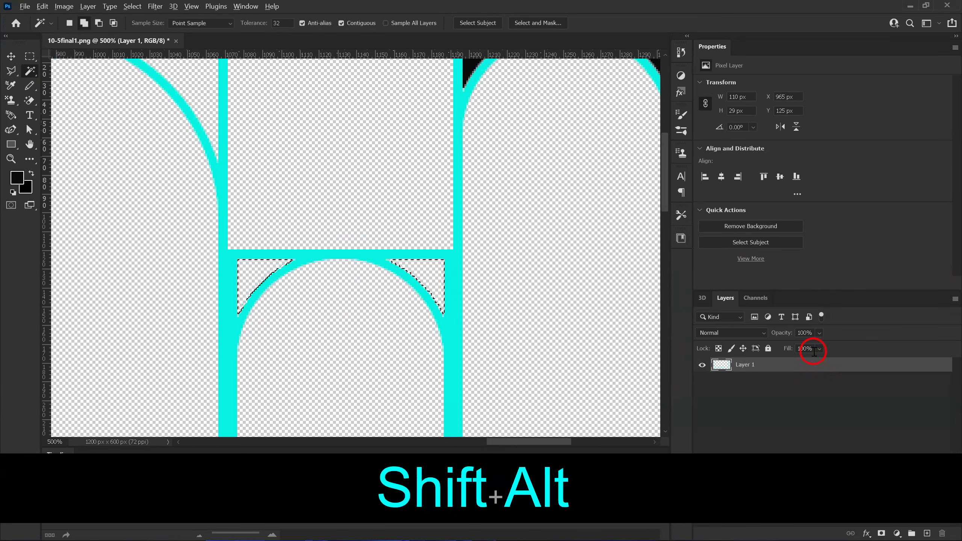
key(shift+alt+Delete)
key(ctrl+d)
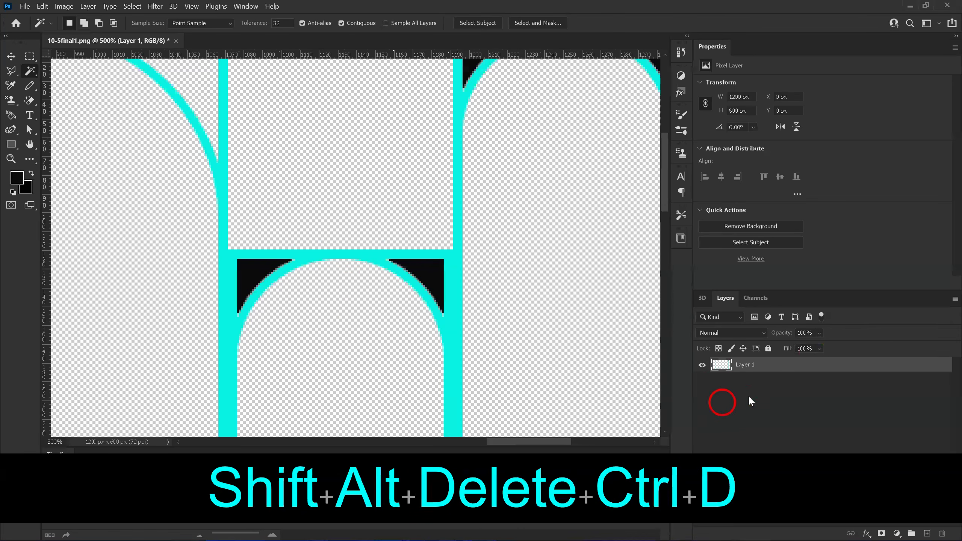
Step: Fill the upper-right corner gap of the large center panel with the foreground color and deselect
drag(394, 264, 393, 243)
click(396, 246)
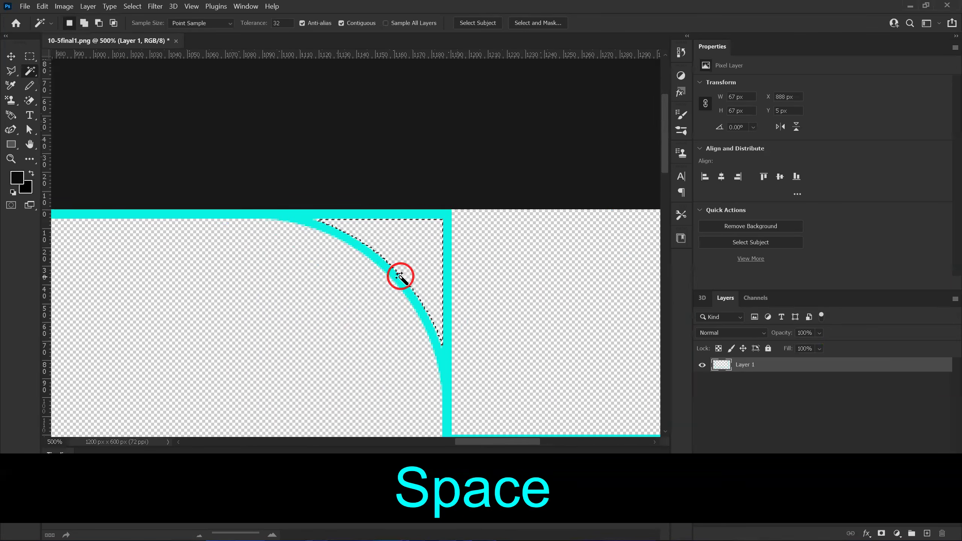
key(alt+Delete)
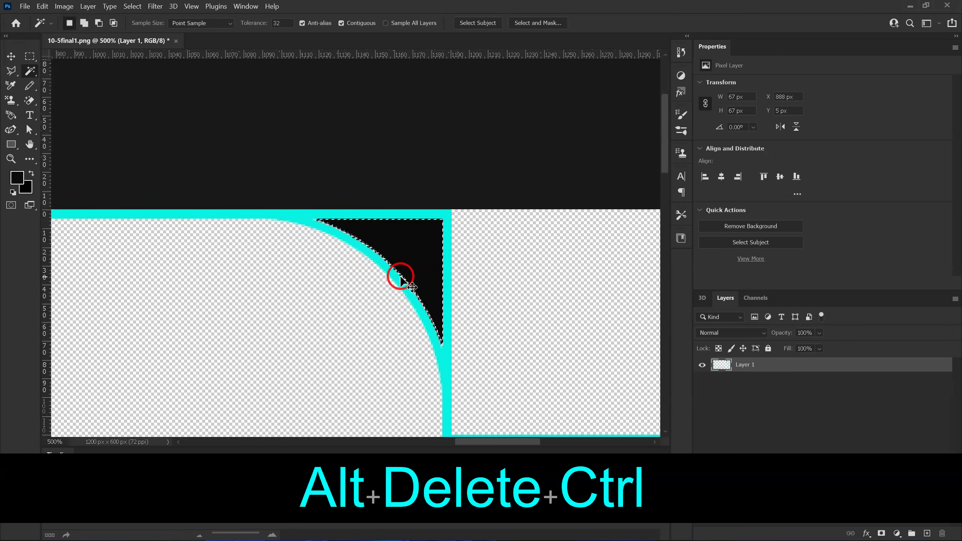
key(ctrl+d)
Step: Fill the upper-left corner gap of the large center panel with the foreground color and deselect
drag(181, 310, 613, 261)
drag(125, 178, 403, 282)
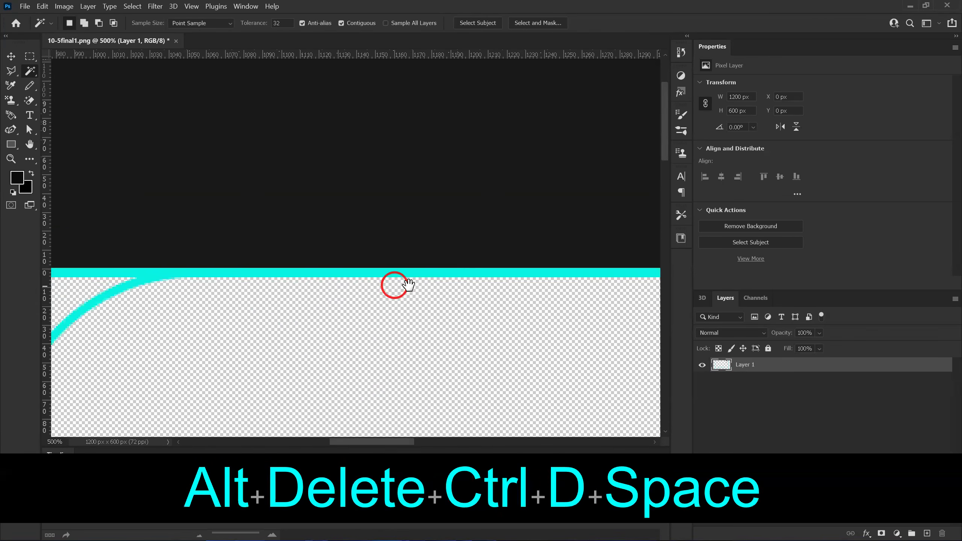
drag(109, 322, 373, 316)
click(300, 284)
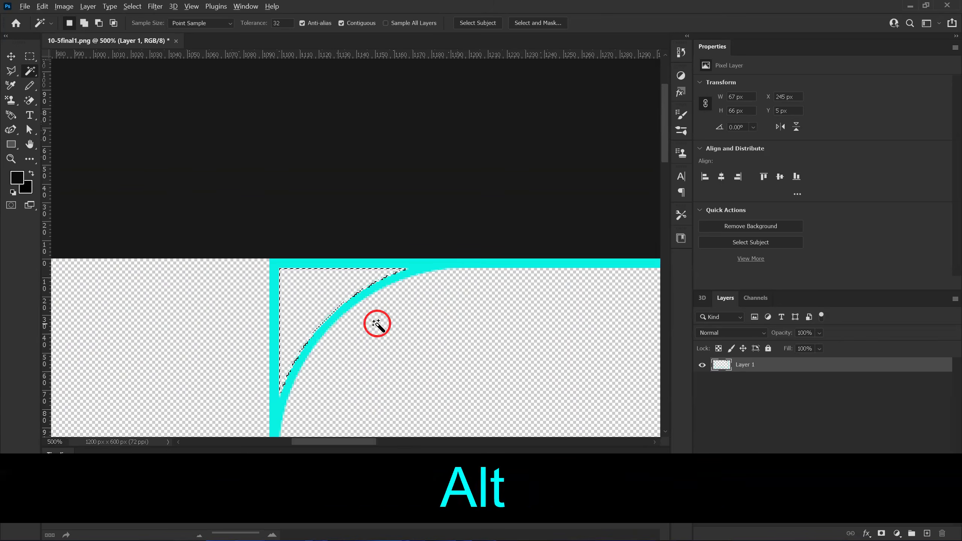
key(alt+Delete)
key(ctrl+d)
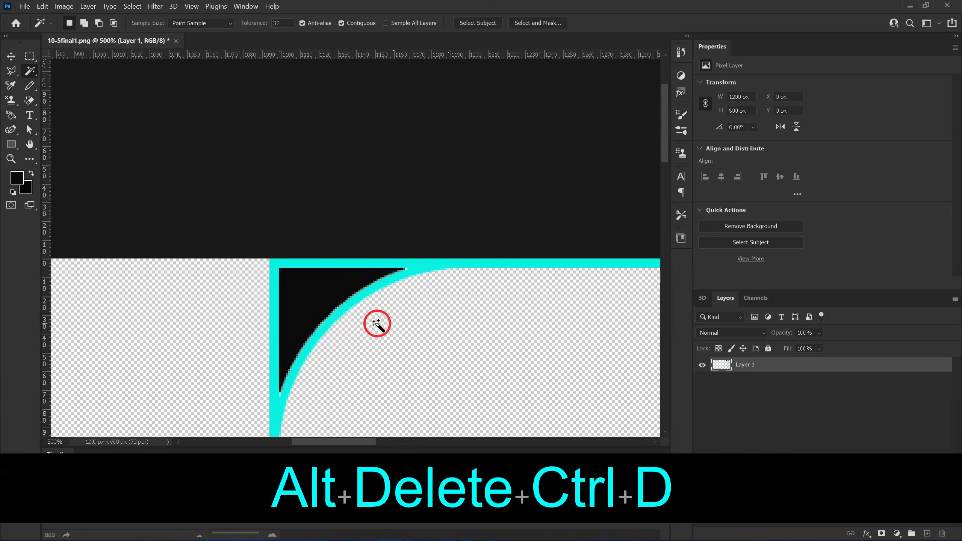
Step: Fill both upper corner gaps of the leftmost arched panel with the foreground color and deselect
drag(383, 329, 425, 333)
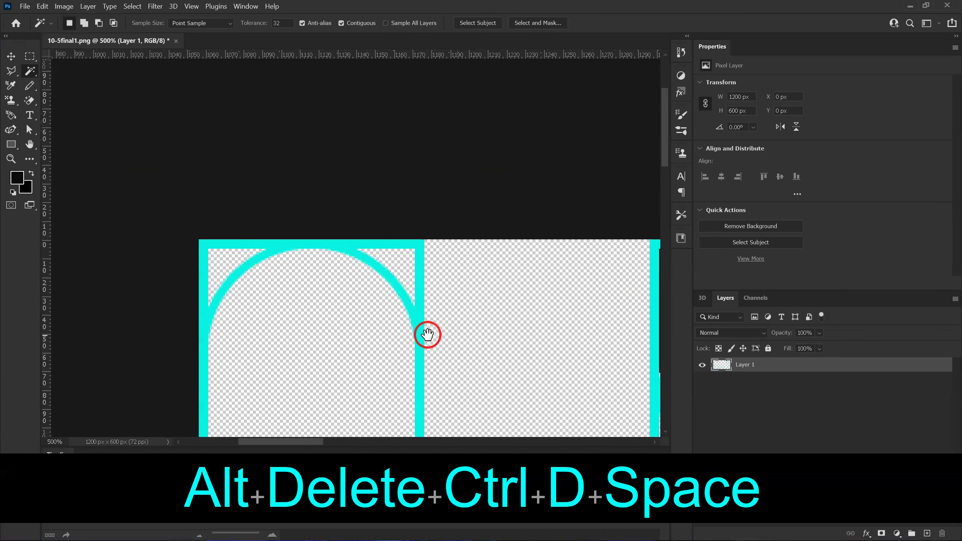
click(403, 267)
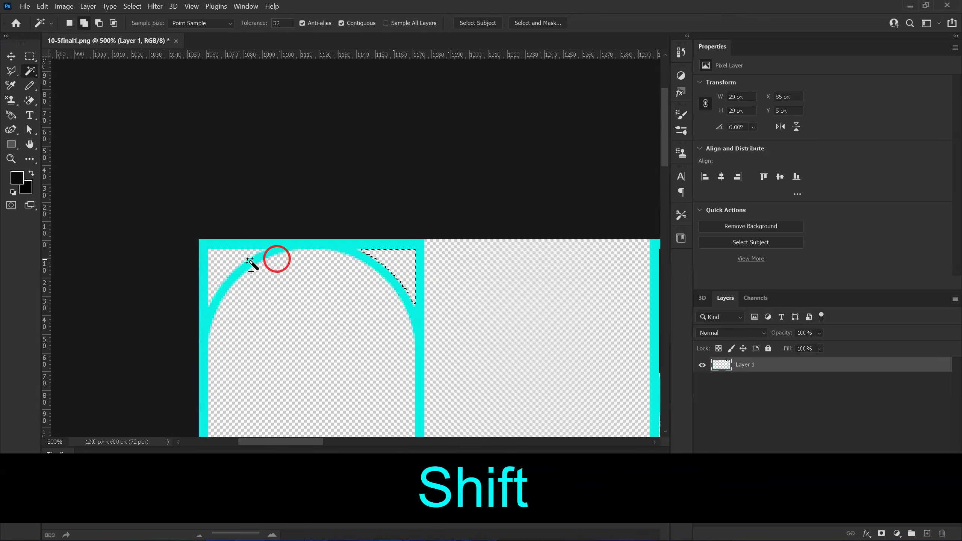
shift+click(224, 263)
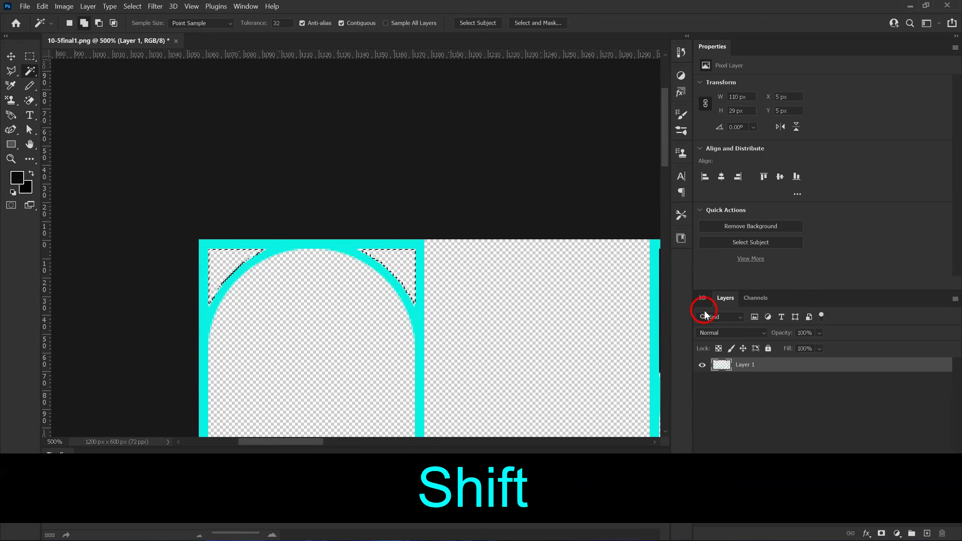
key(alt+Delete)
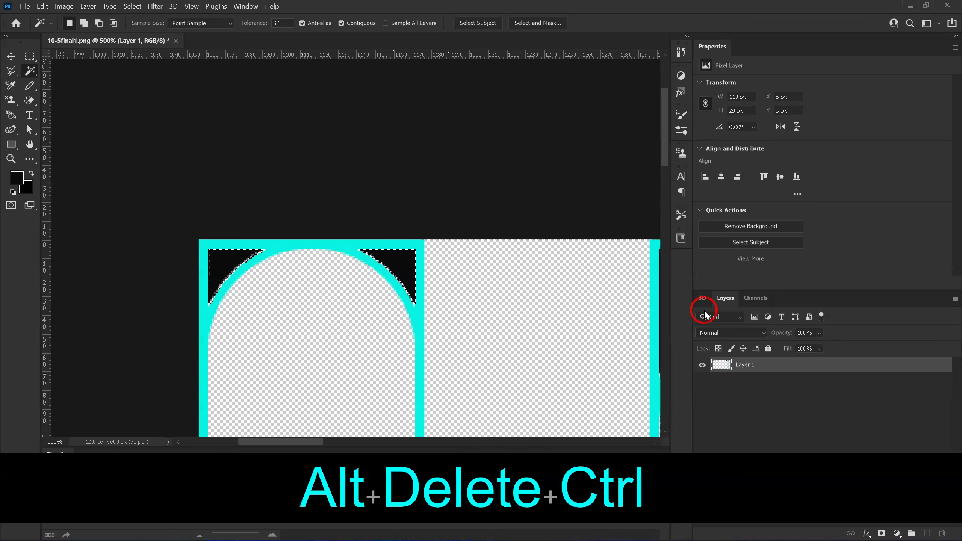
key(ctrl+d)
key(space)
drag(504, 371, 456, 266)
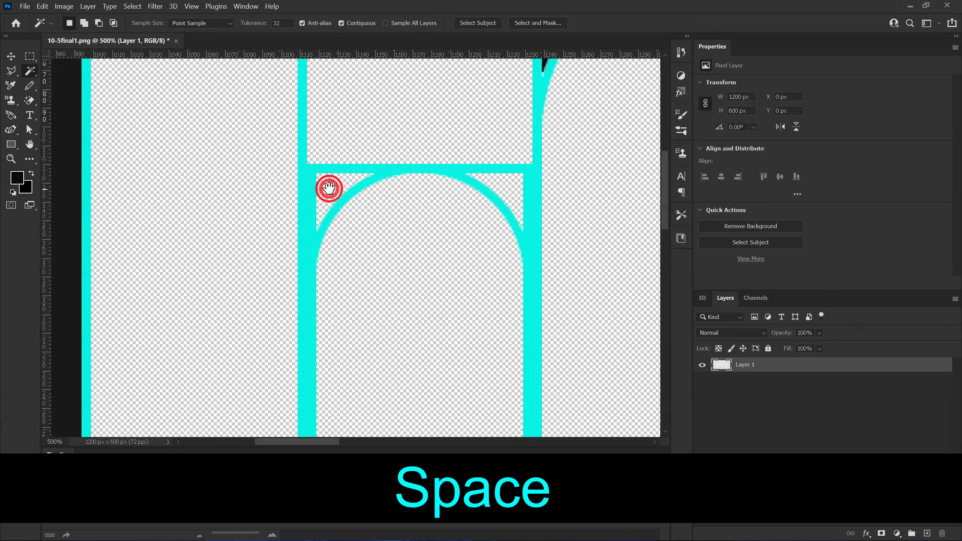
shift+click(350, 191)
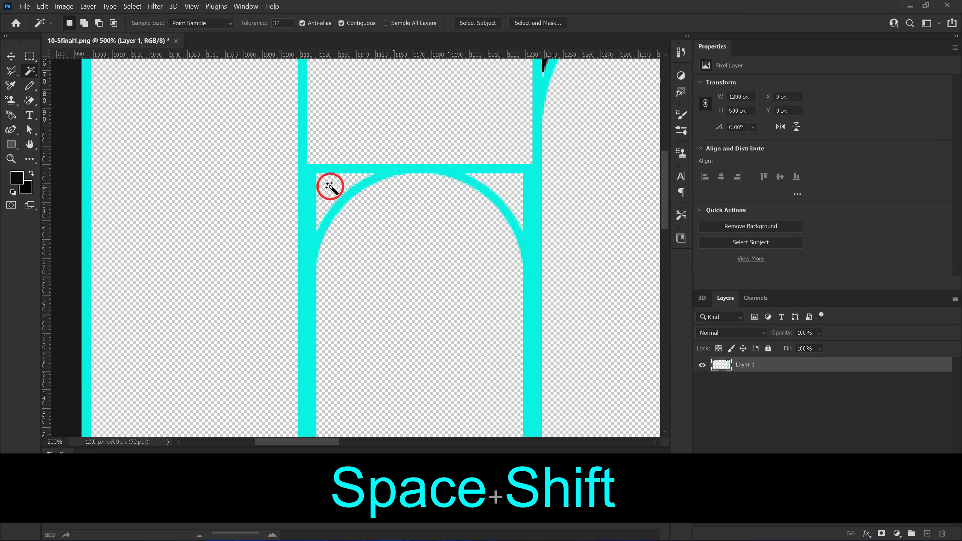
shift+click(499, 187)
shift+click(478, 301)
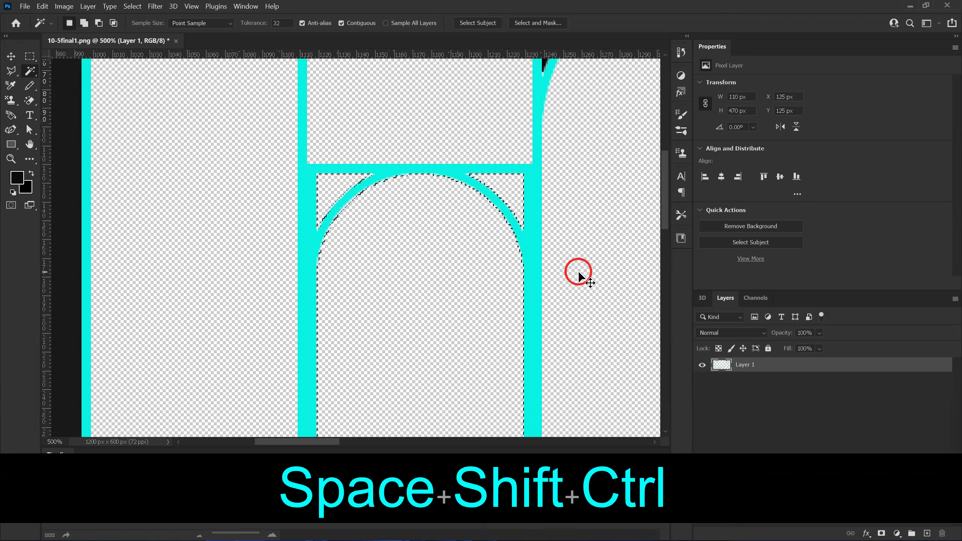
key(ctrl+minus)
key(ctrl+minus)
key(ctrl+minus)
key(ctrl+minus)
key(ctrl+minus)
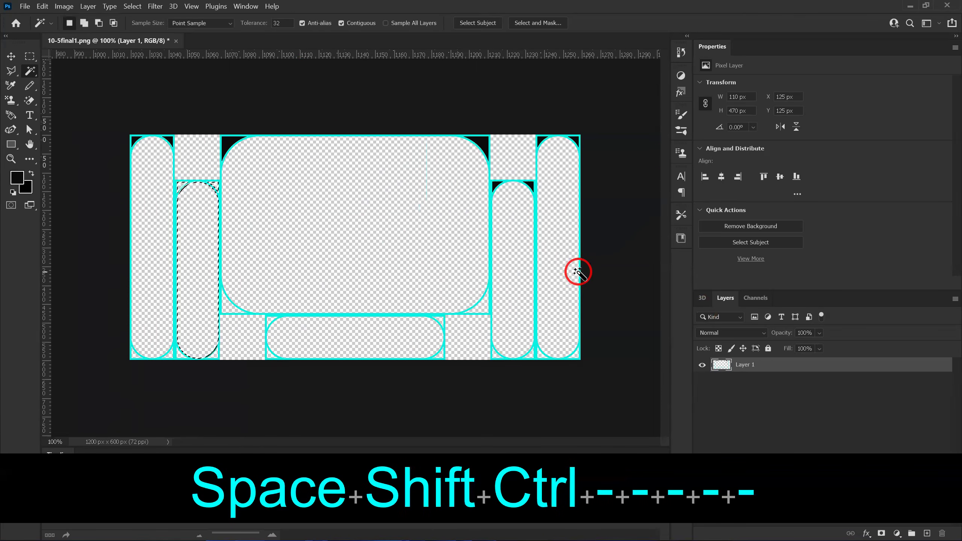
click(301, 177)
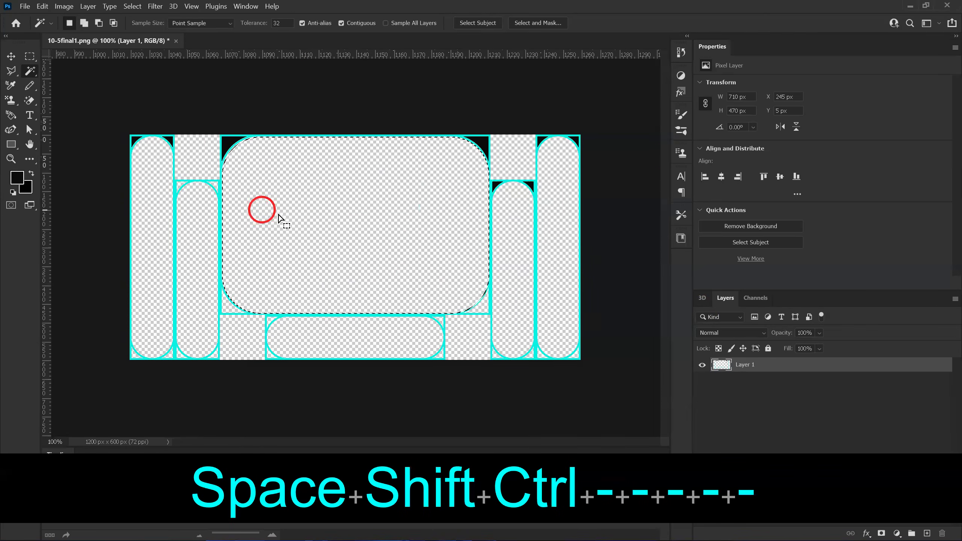
Step: Fill both lower corner gaps of the large center panel with the foreground color and deselect
click(226, 303)
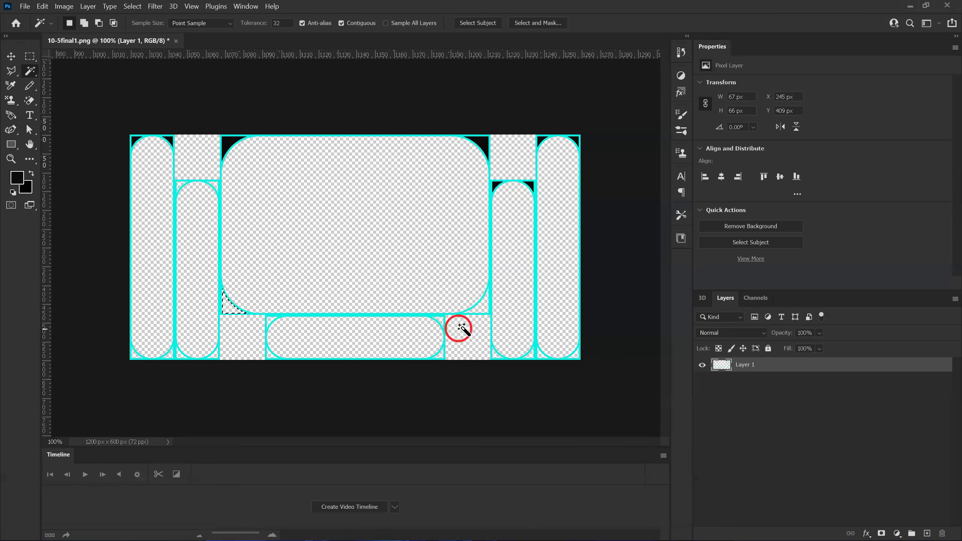
shift+click(483, 310)
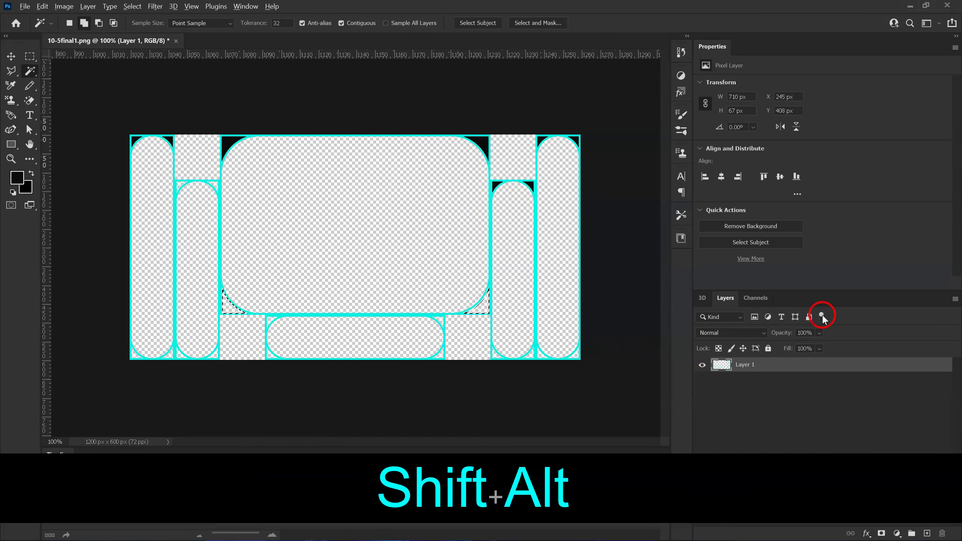
key(shift+alt+Delete)
key(ctrl+d)
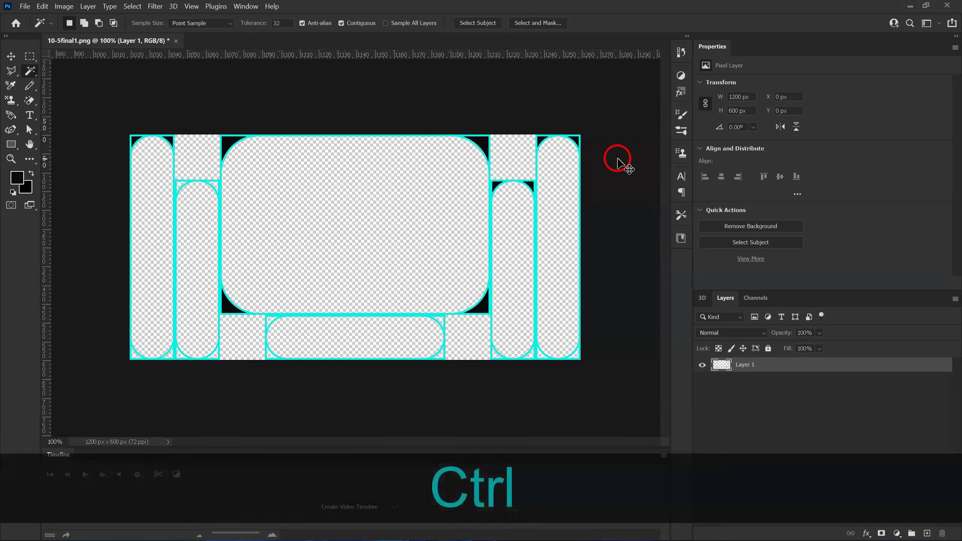
key(ctrl+equal)
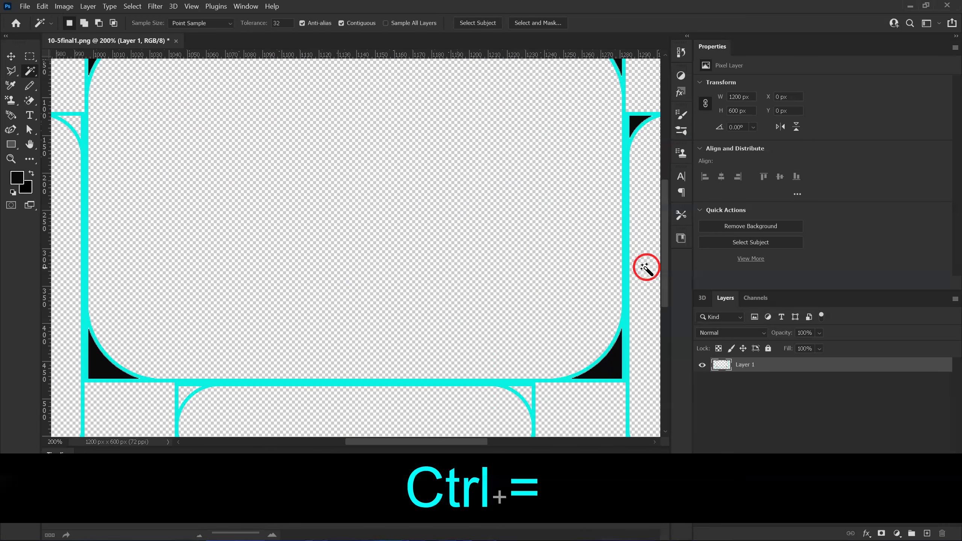
key(space)
drag(613, 273, 489, 258)
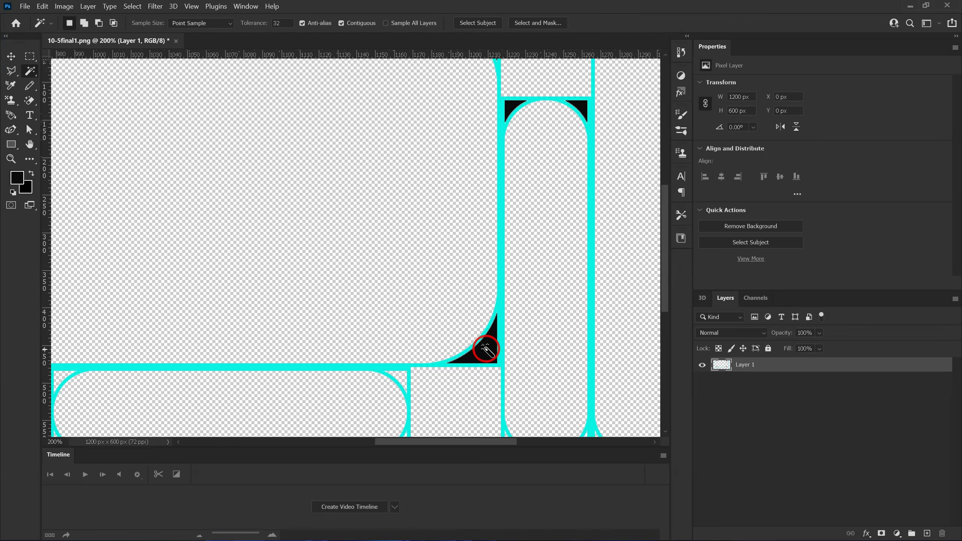
key(ctrl)
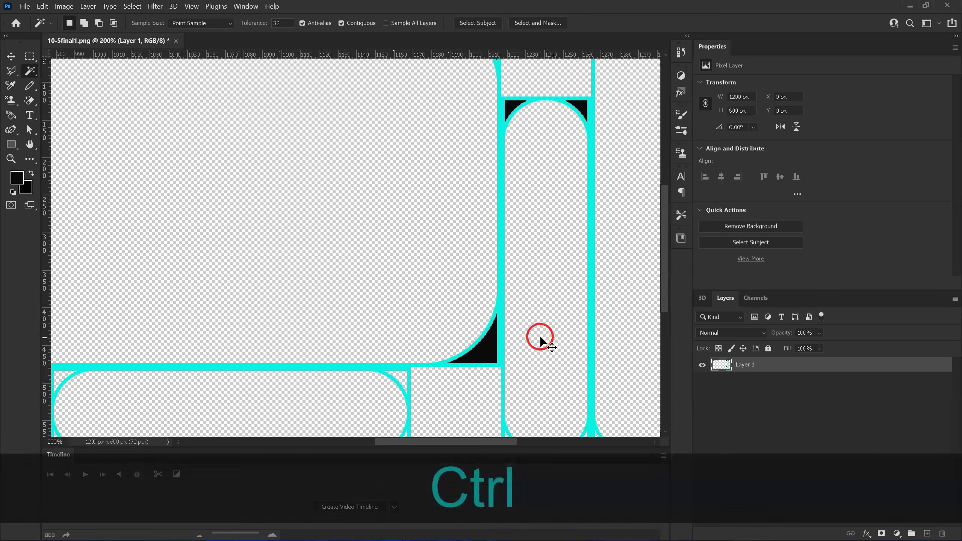
key(ctrl+minus)
key(ctrl+minus)
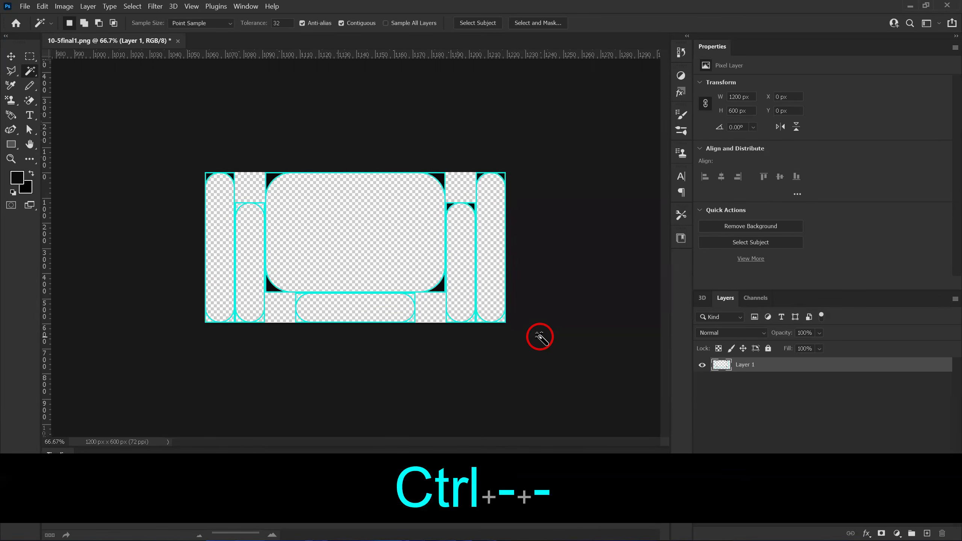
key(ctrl+equal)
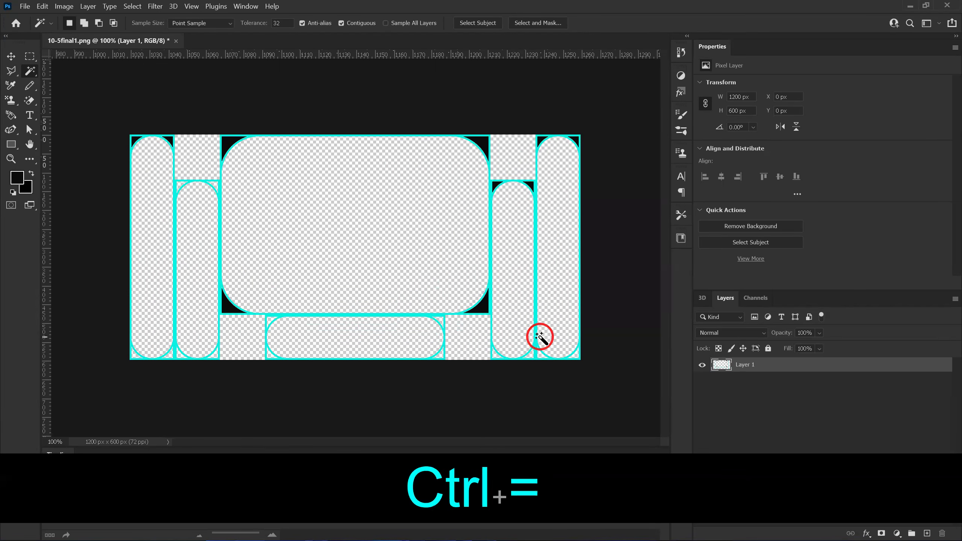
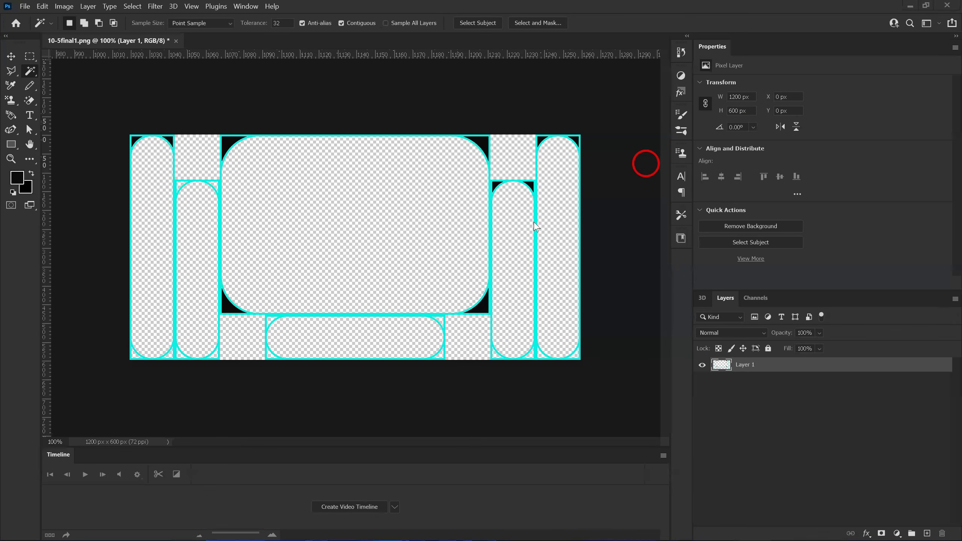
Step: Close 10-5final1.png without saving the changes and open 10-5 from the Desktop
click(177, 42)
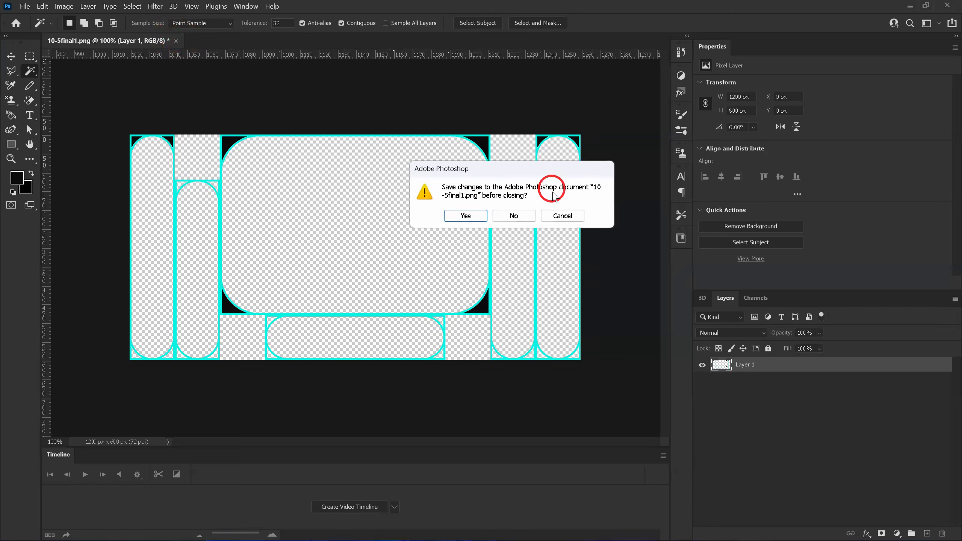
click(517, 216)
click(32, 148)
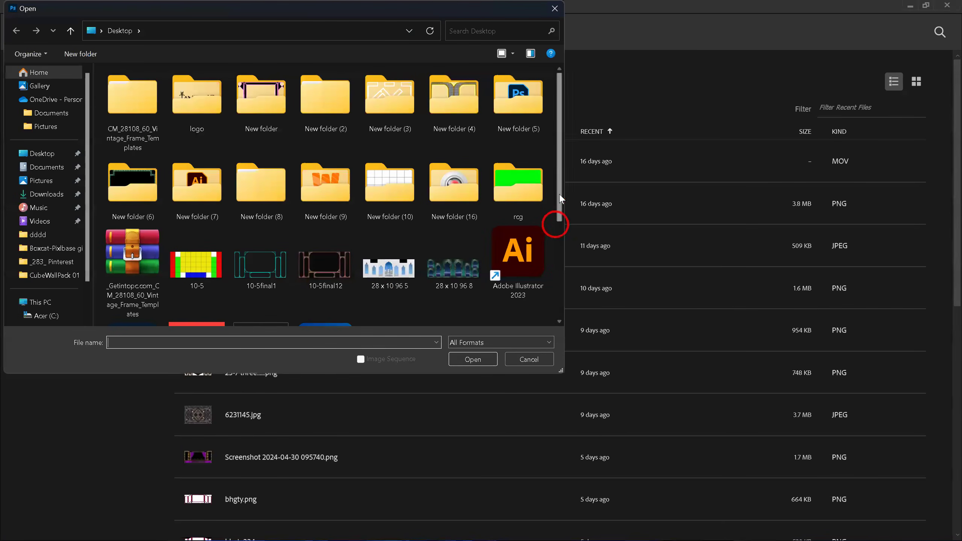
drag(559, 166, 554, 242)
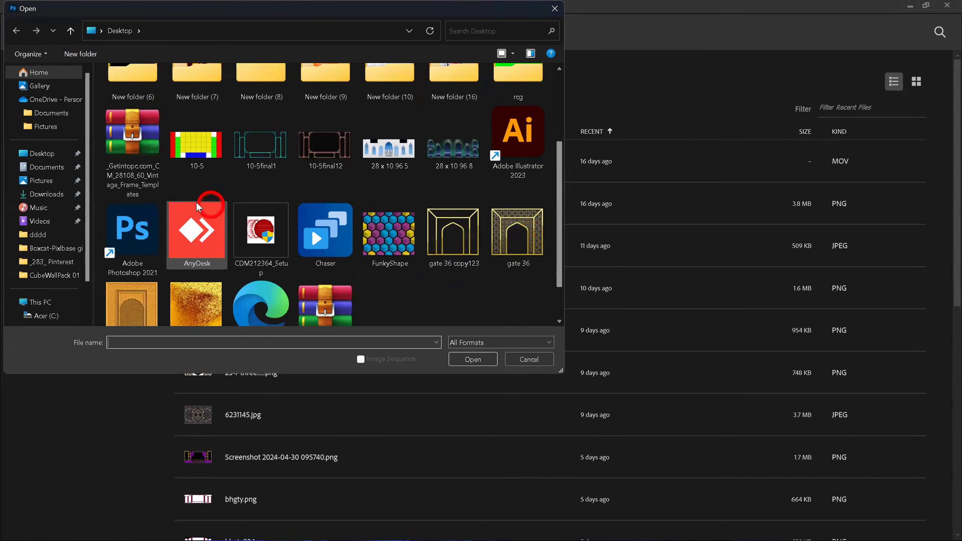
click(196, 145)
click(473, 360)
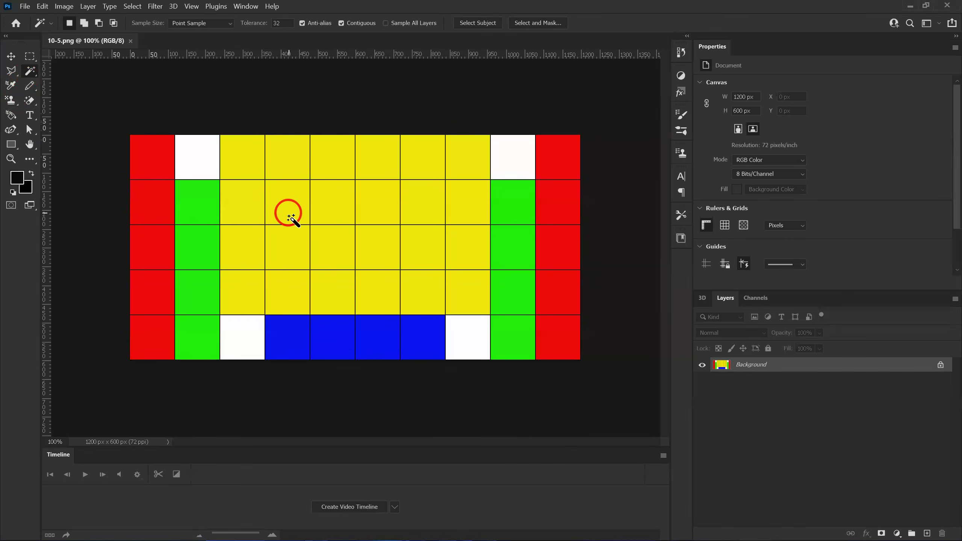
Step: Select the two middle yellow cells of the second row and the four middle yellow cells of the third row with the Magic Wand
shift+click(352, 209)
shift+click(369, 206)
shift+click(300, 250)
shift+click(329, 244)
shift+click(369, 251)
shift+click(414, 247)
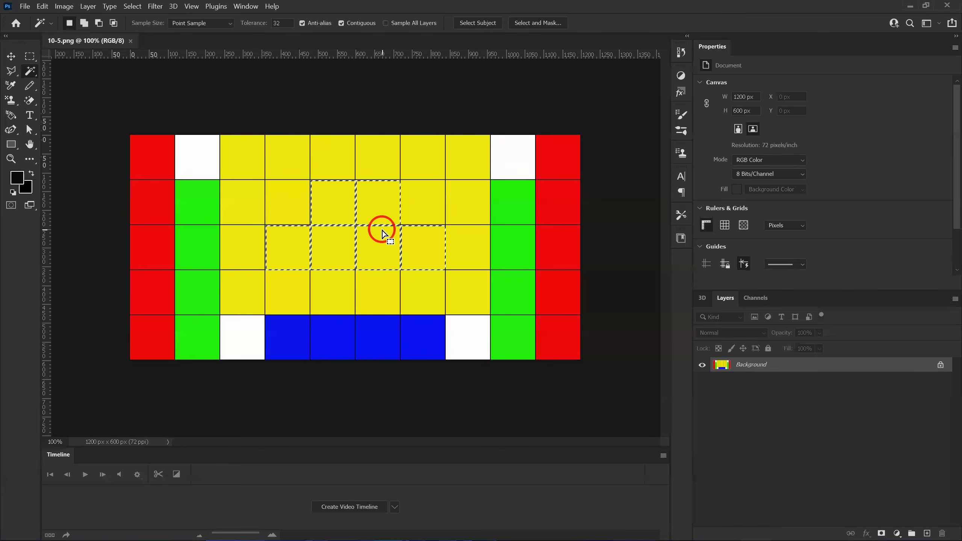
Step: Set the foreground color to blue 101aee, fill the selected cells with it and deselect
click(24, 182)
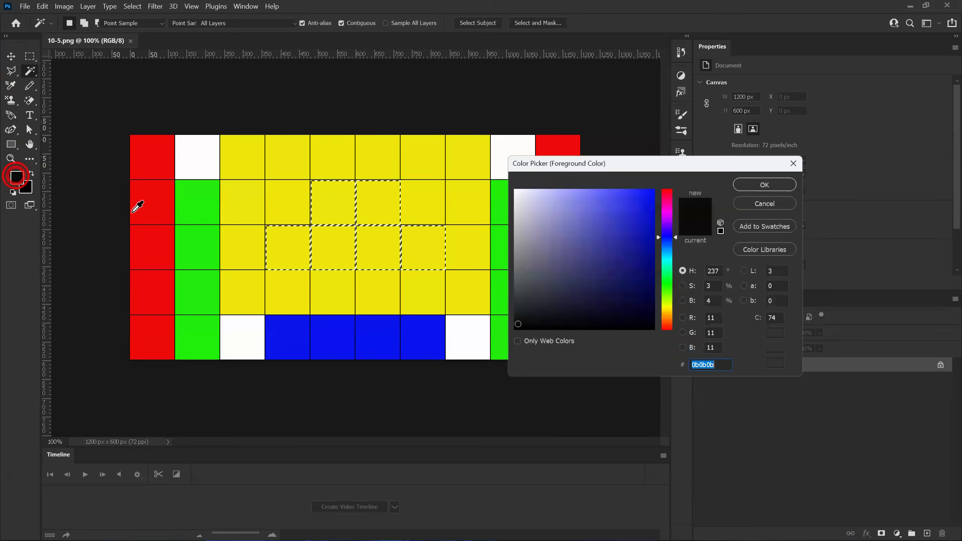
click(643, 197)
click(765, 183)
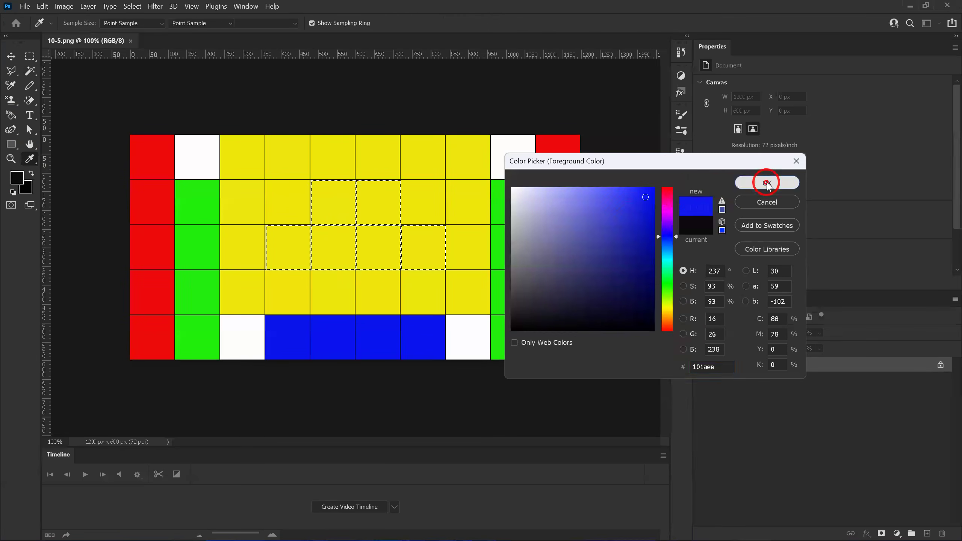
key(w)
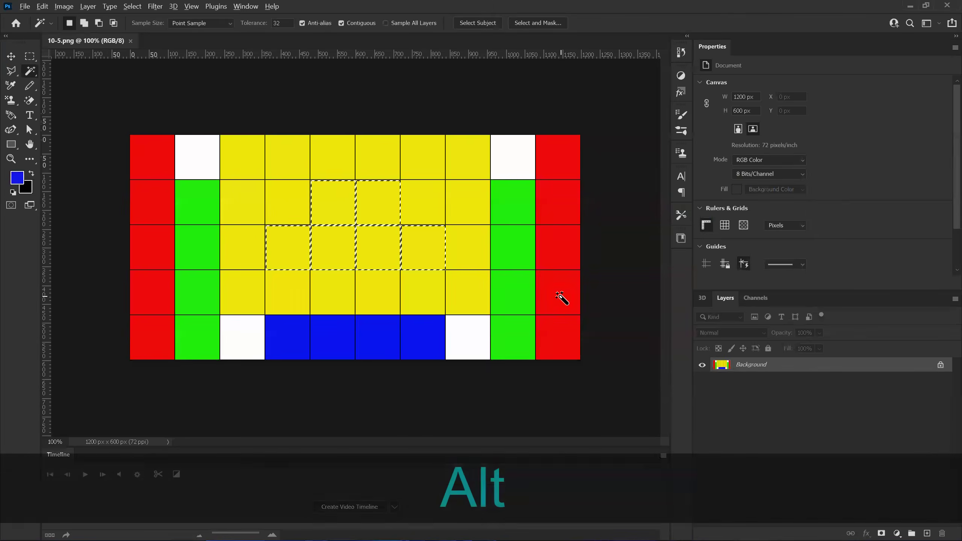
key(alt+Delete)
key(ctrl+d)
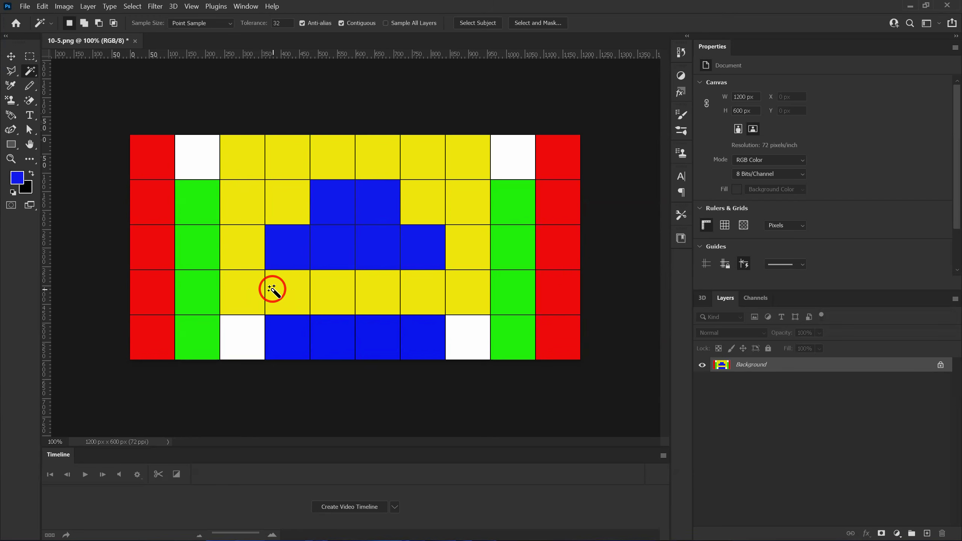
Step: Close 10-5.png without saving the changes
click(135, 40)
click(513, 216)
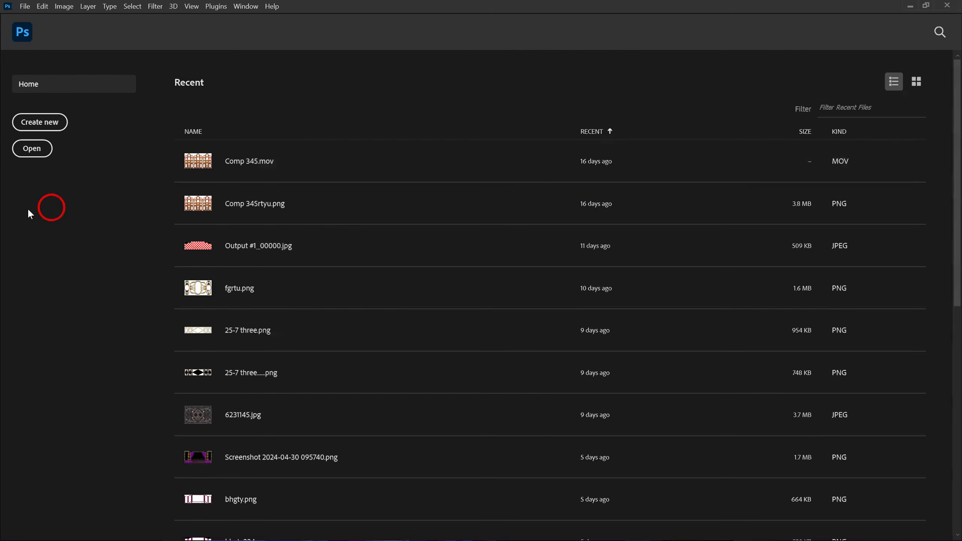
click(43, 157)
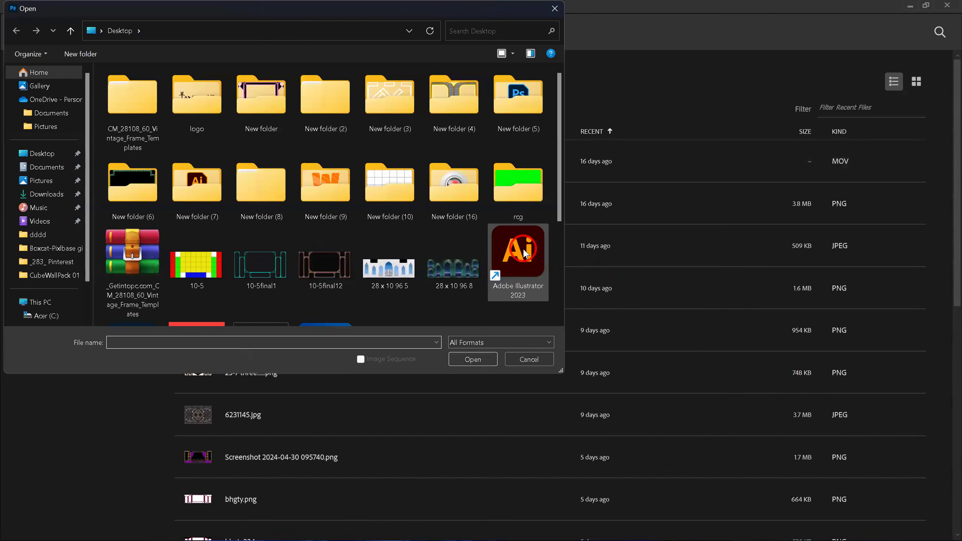
double_click(456, 188)
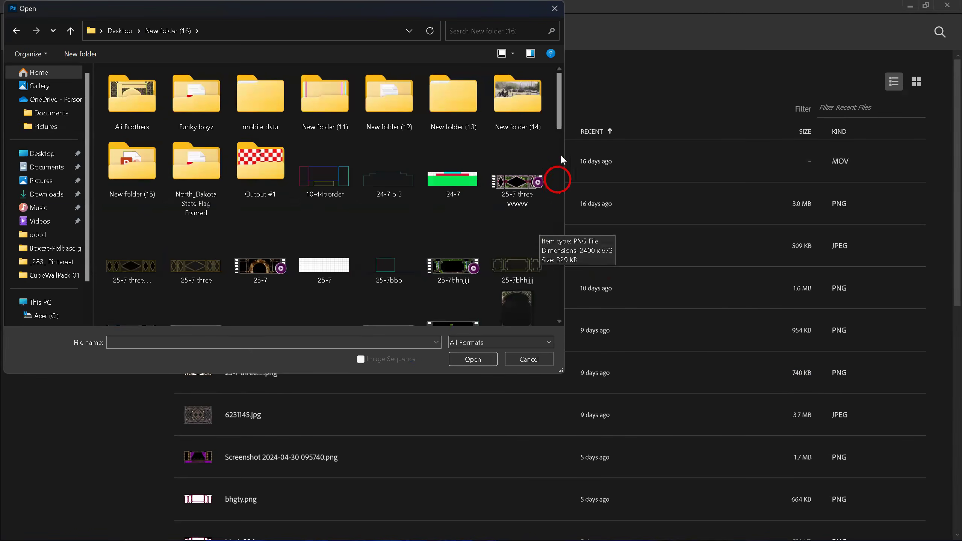
drag(559, 123, 559, 133)
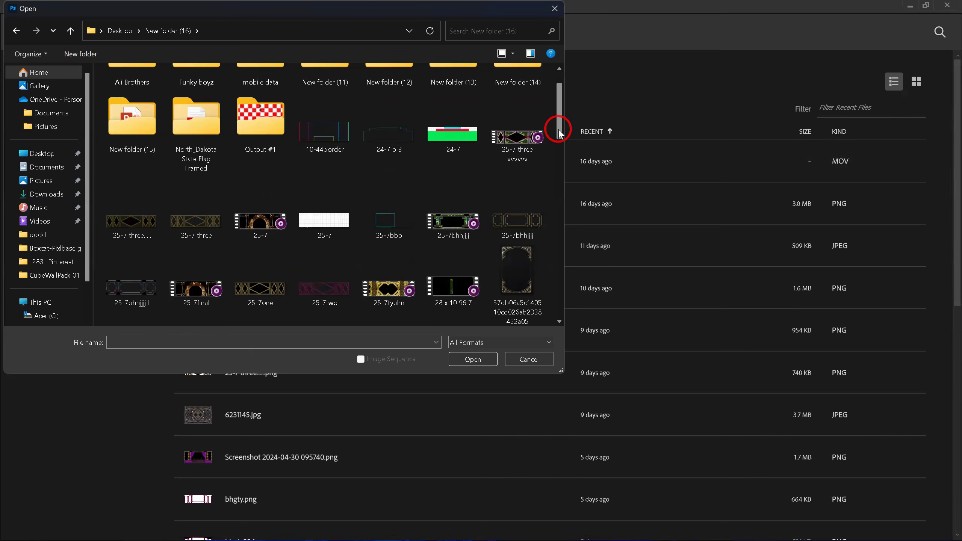
click(554, 8)
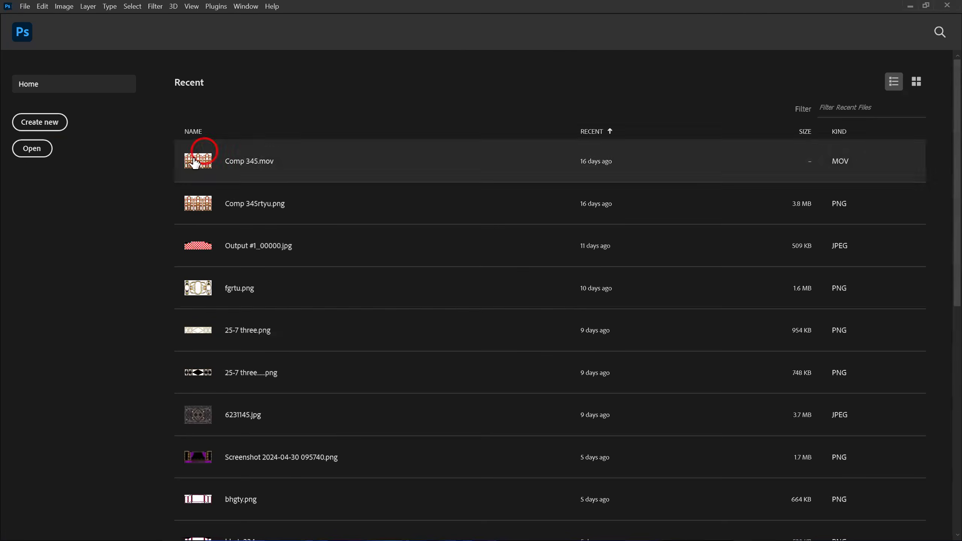
Step: Reopen the 10-5 image from the Desktop to view its original color grid
click(32, 149)
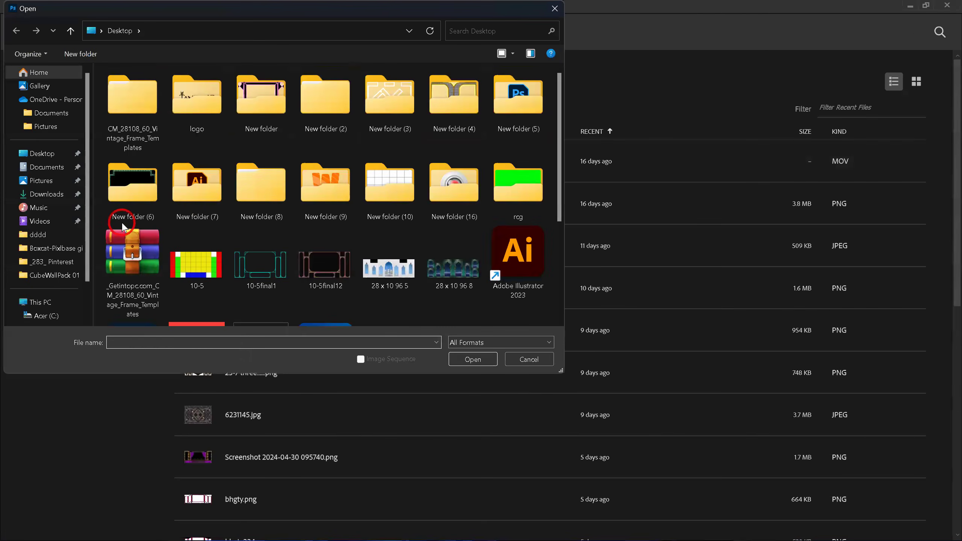
click(199, 267)
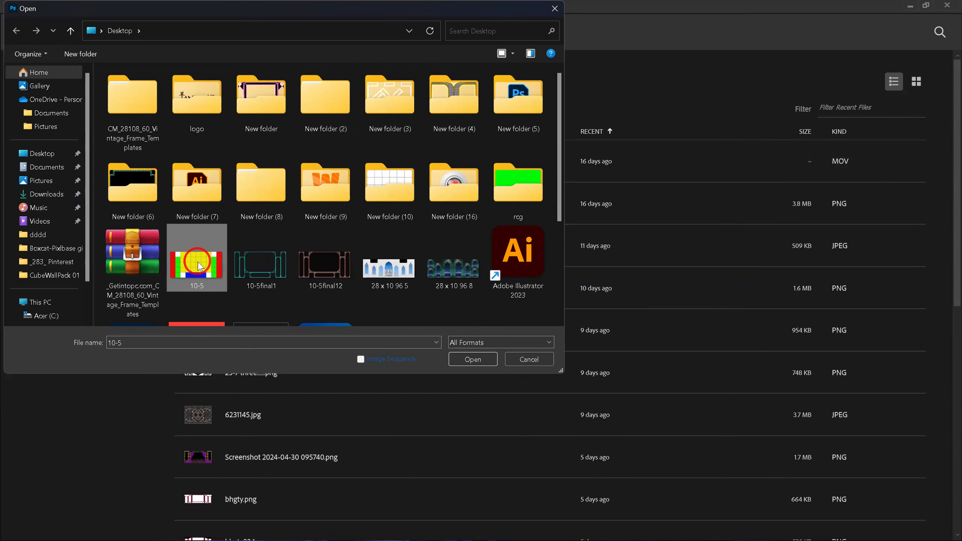
click(470, 358)
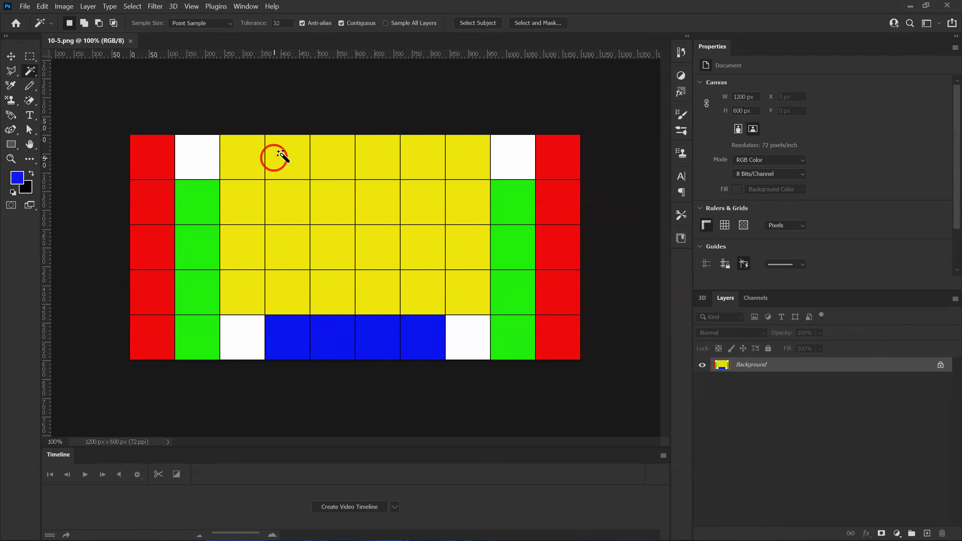
Step: Close 10-5.png and open the white 25-7 grid image from New folder (16) on the Desktop
click(130, 41)
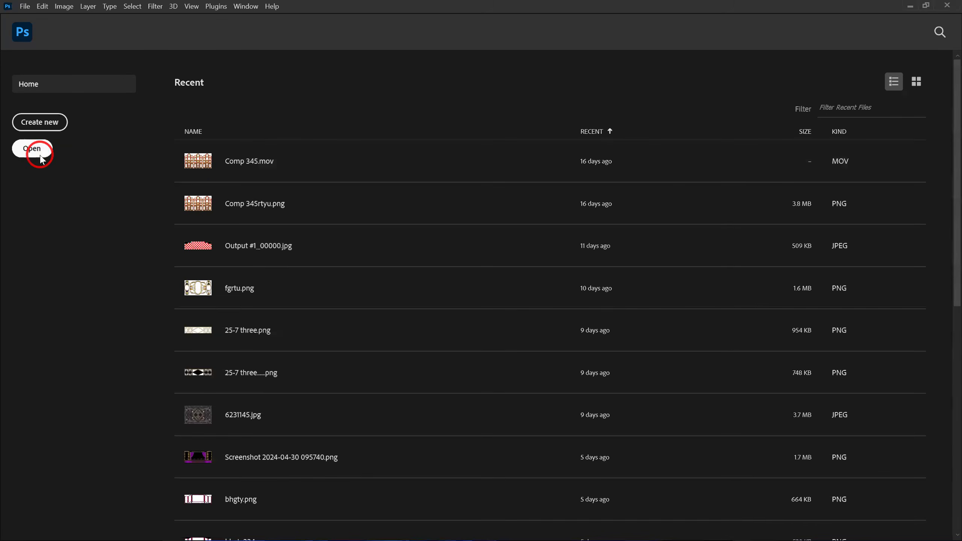
click(36, 150)
drag(558, 161, 554, 254)
scroll(563, 251, up, 4)
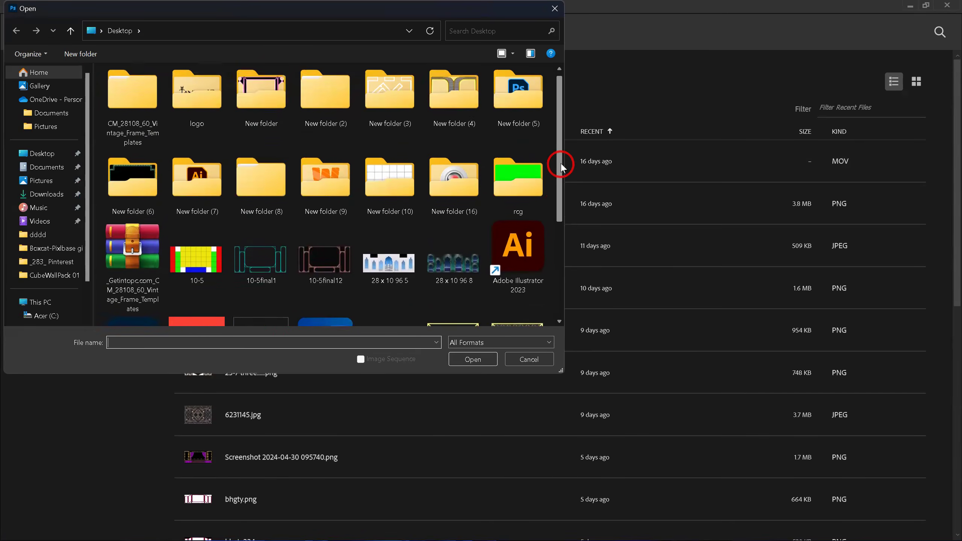
double_click(410, 195)
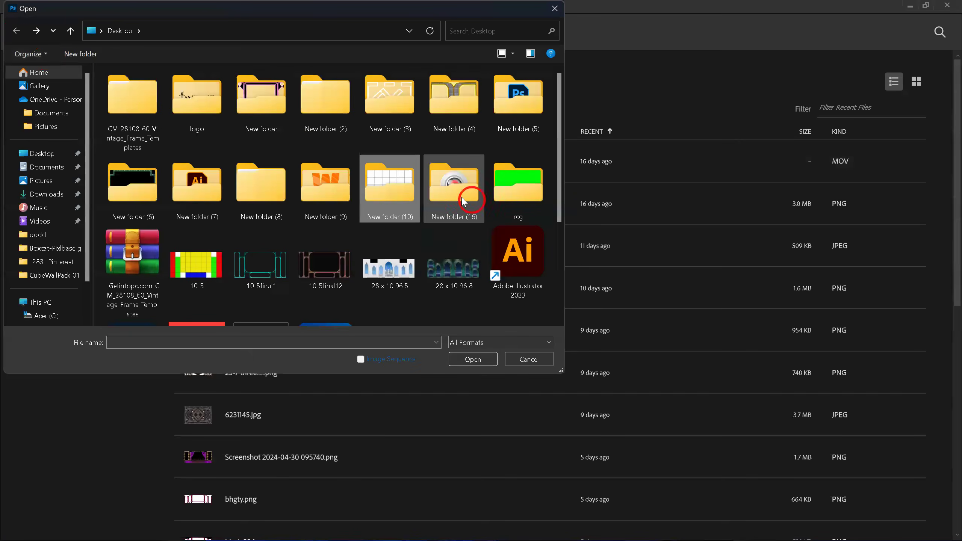
double_click(463, 198)
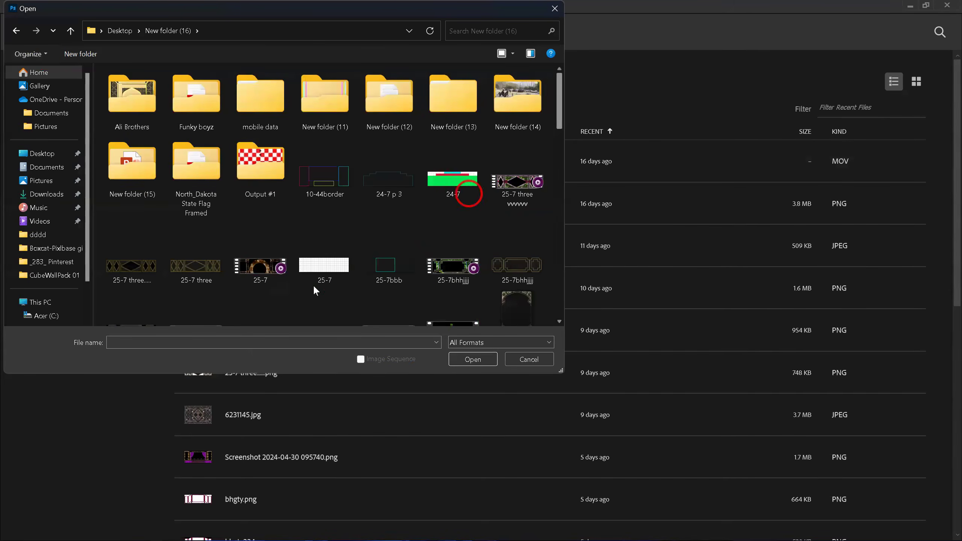
click(323, 262)
click(460, 359)
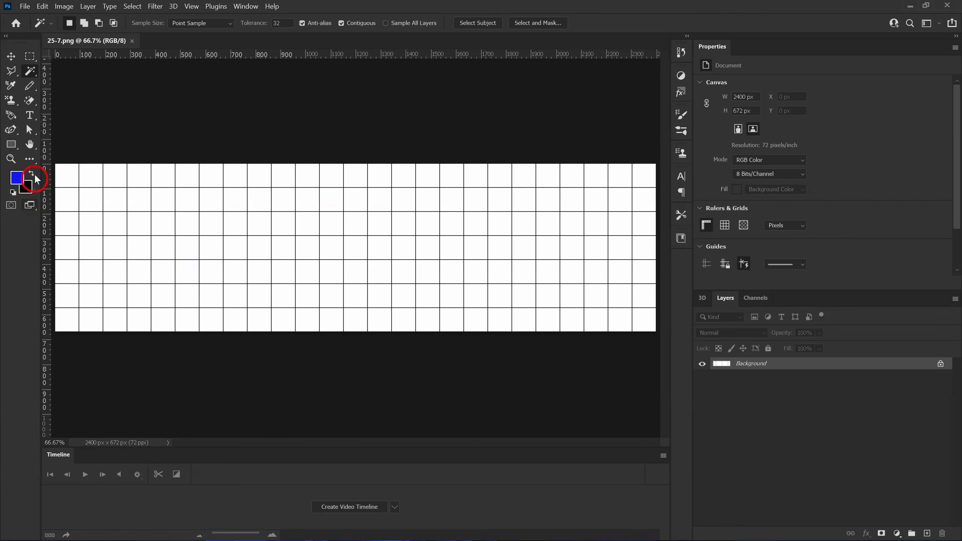
Step: Select the two top-row cells beside the right corner cell and the last four second-row cells with the Magic Wand
click(29, 144)
click(31, 71)
key(shift)
shift+click(619, 181)
shift+click(603, 176)
shift+click(582, 201)
shift+click(596, 201)
shift+click(621, 201)
shift+click(644, 201)
shift+click(648, 199)
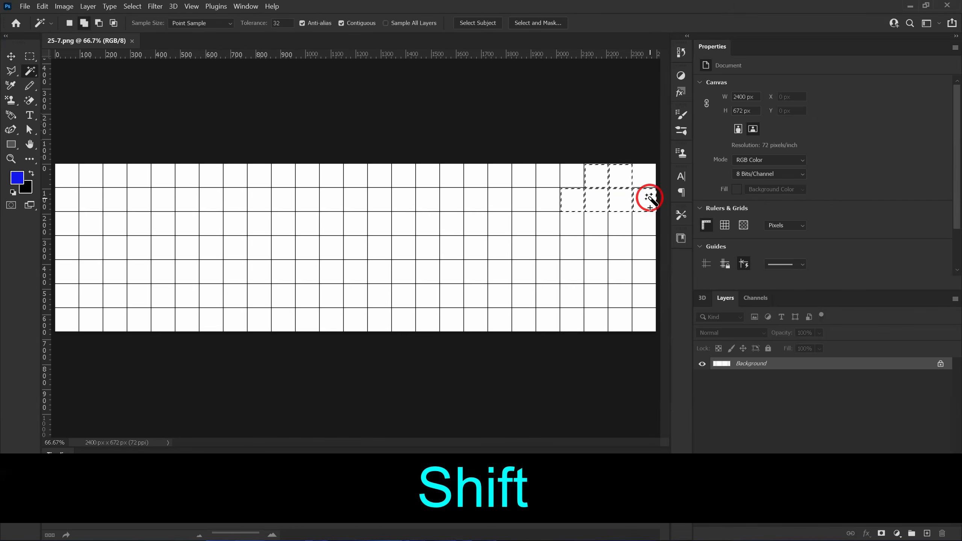
Step: Extend the Magic Wand selection leftward by four adjacent cells along the second row
shift+click(547, 201)
shift+click(520, 200)
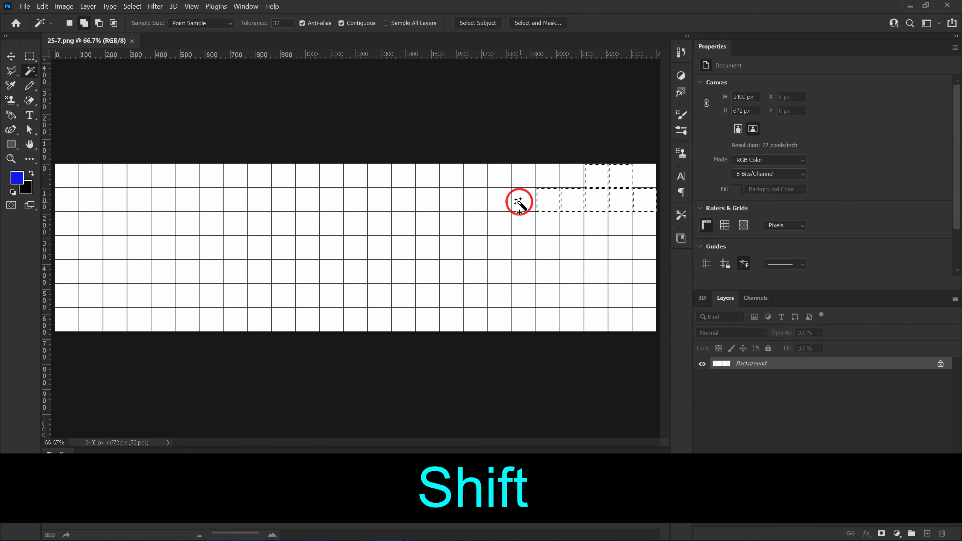
shift+click(495, 198)
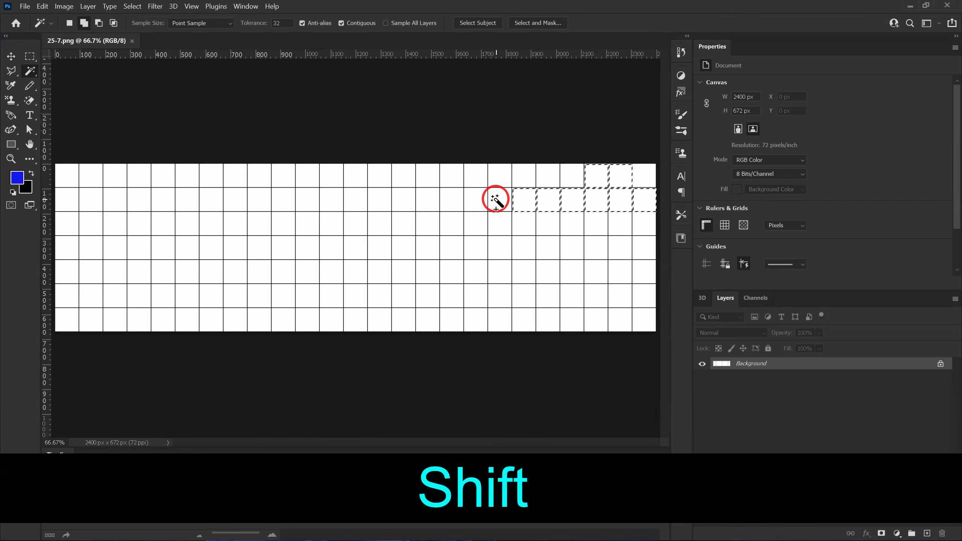
shift+click(470, 201)
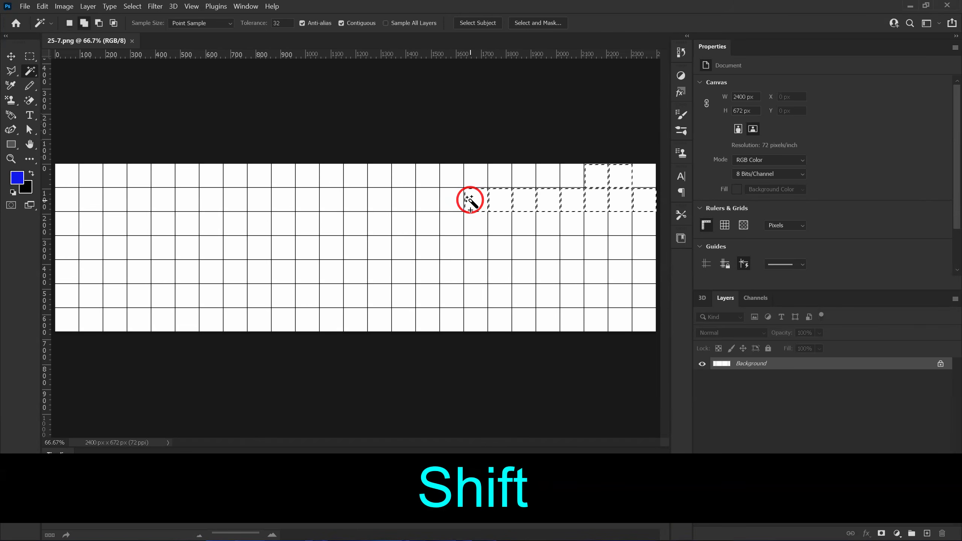
shift+click(608, 198)
shift+click(634, 198)
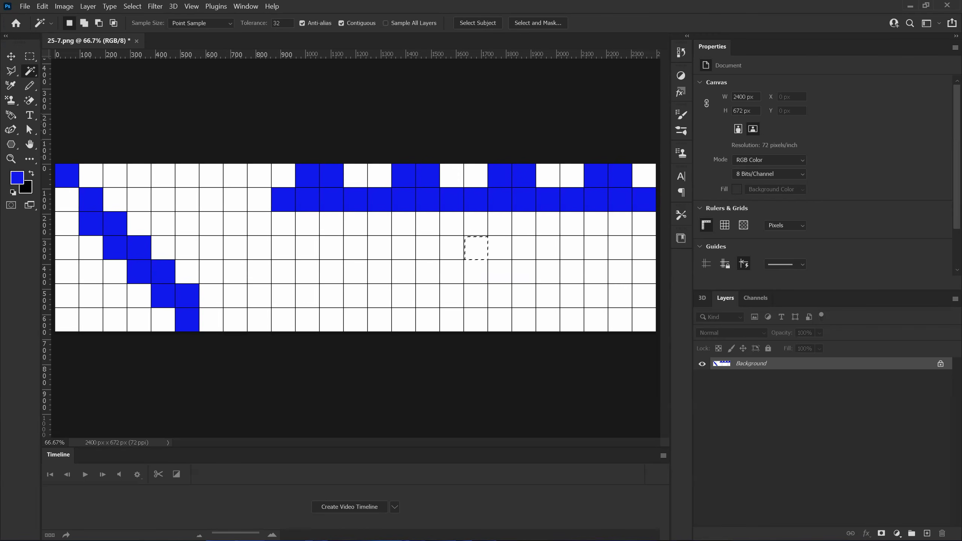
drag(488, 246, 546, 254)
click(499, 248)
click(478, 249)
click(501, 247)
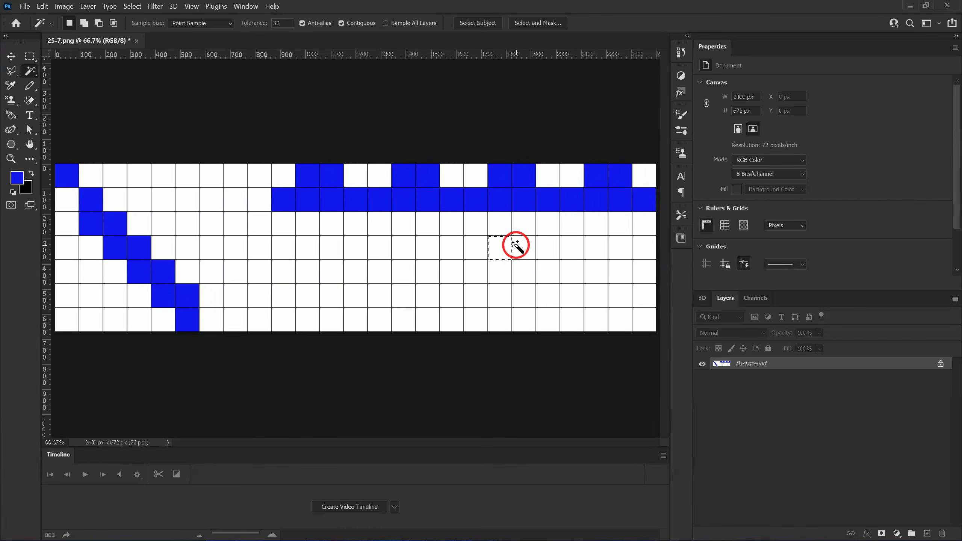
click(542, 247)
click(572, 252)
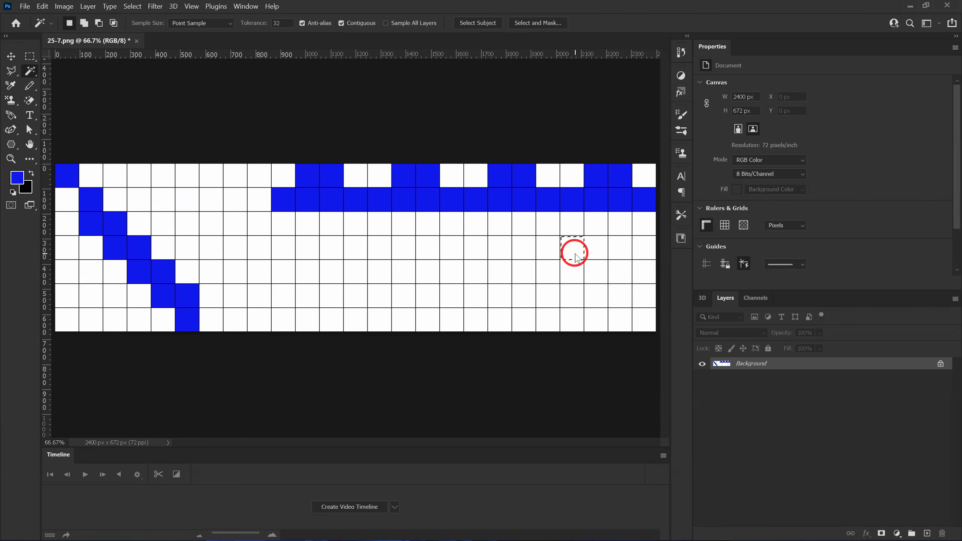
click(516, 249)
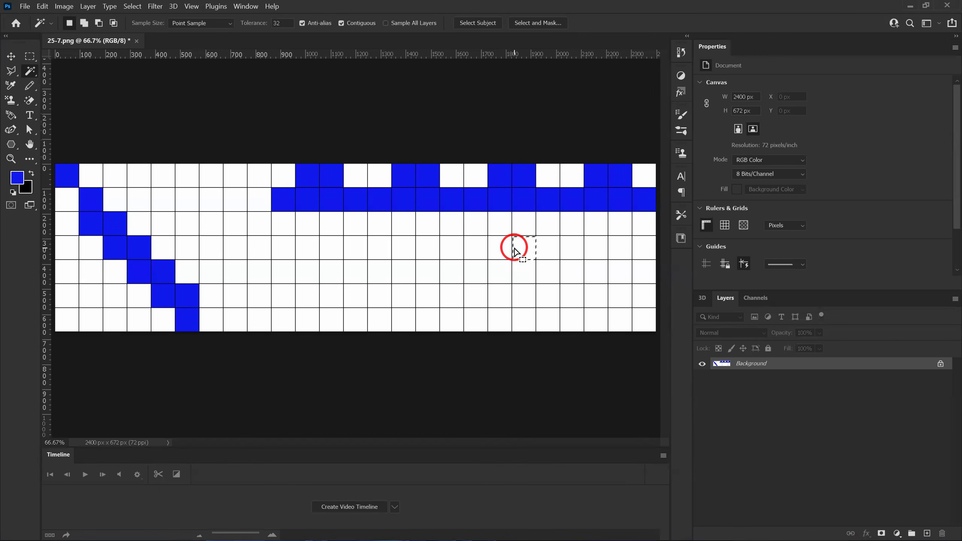
click(468, 247)
click(455, 247)
click(481, 249)
click(497, 250)
click(520, 247)
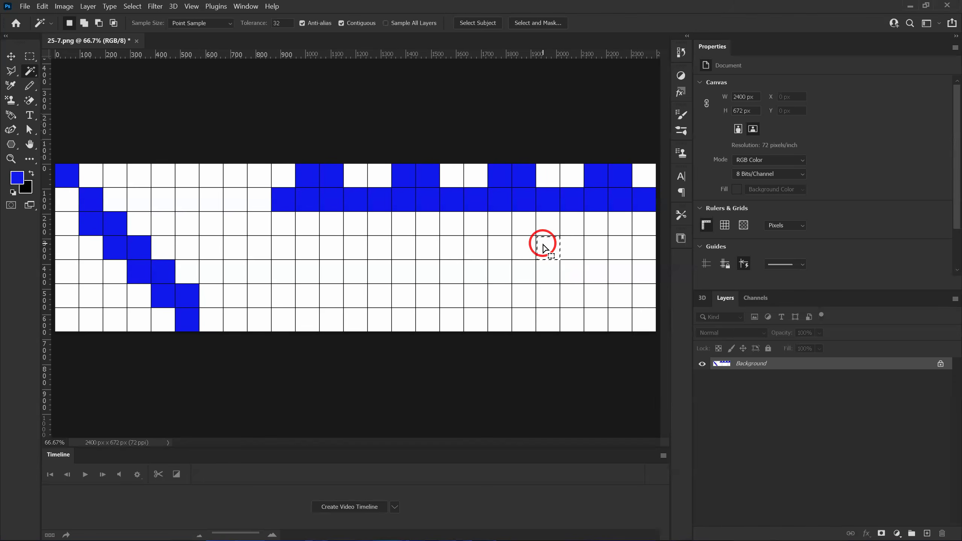